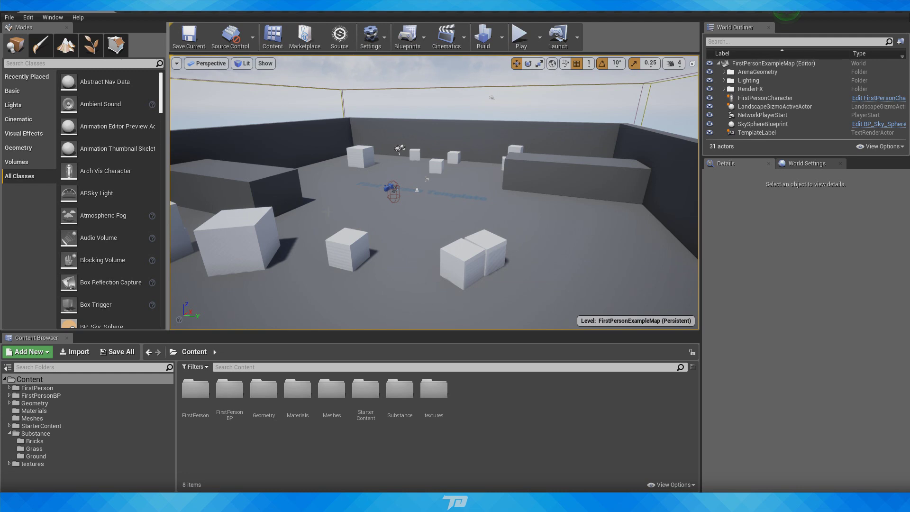
pyautogui.scroll(5, 492, 97)
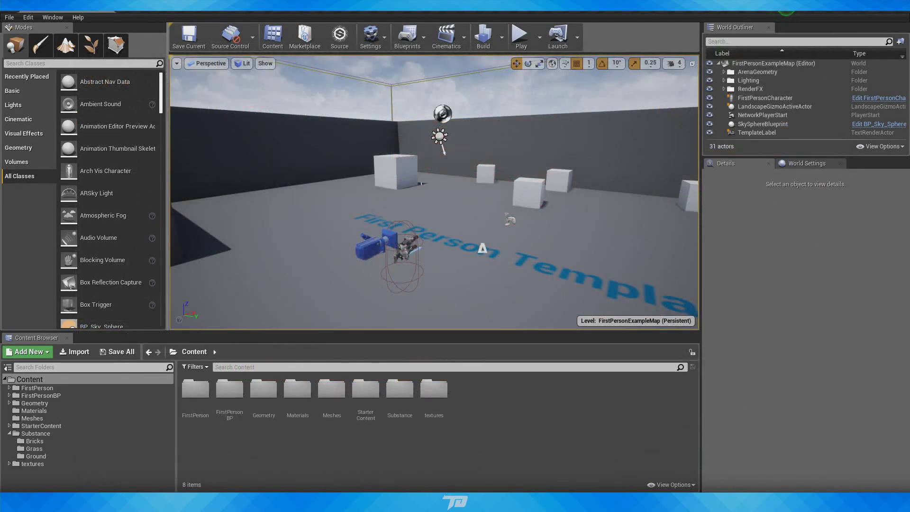
pyautogui.moveTo(433, 189); pyautogui.dragTo(448, 190, button='right')
pyautogui.moveTo(398, 173); pyautogui.dragTo(392, 183, button='right')
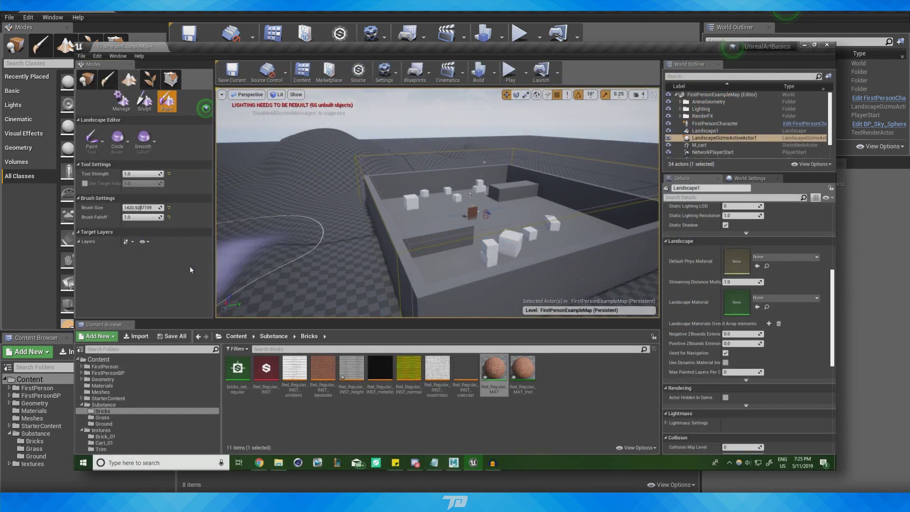
pyautogui.click(65, 47)
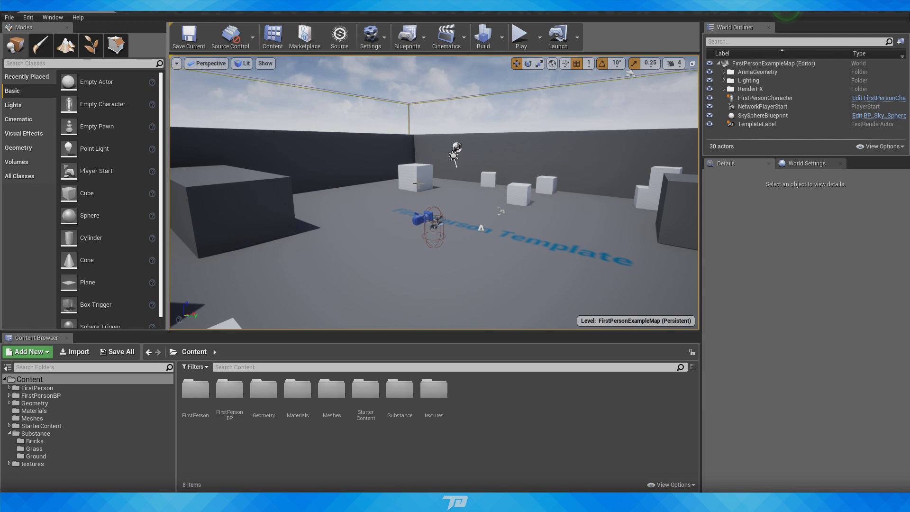
pyautogui.moveTo(418, 184); pyautogui.dragTo(607, 122, button='right')
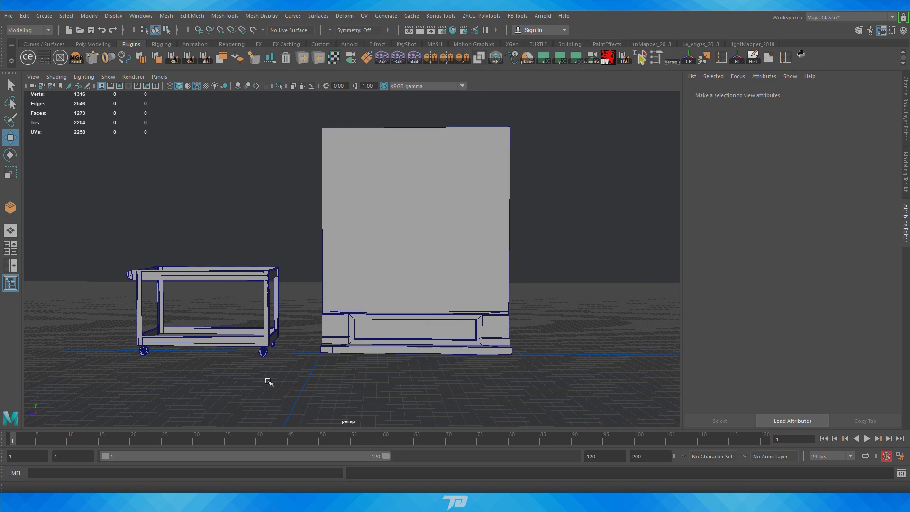
# Step: Switch to Maya and select the cart model standing beside the tall wall panel
pyautogui.keyDown('alt'); pyautogui.moveTo(492, 259); pyautogui.dragTo(398, 217, button='right'); pyautogui.keyUp('alt')
pyautogui.keyDown('alt'); pyautogui.moveTo(398, 217); pyautogui.dragTo(408, 261); pyautogui.keyUp('alt')
pyautogui.keyDown('alt'); pyautogui.moveTo(408, 260); pyautogui.dragTo(498, 251, button='middle'); pyautogui.keyUp('alt')
pyautogui.keyDown('alt'); pyautogui.moveTo(498, 251); pyautogui.dragTo(573, 269, button='right'); pyautogui.keyUp('alt')
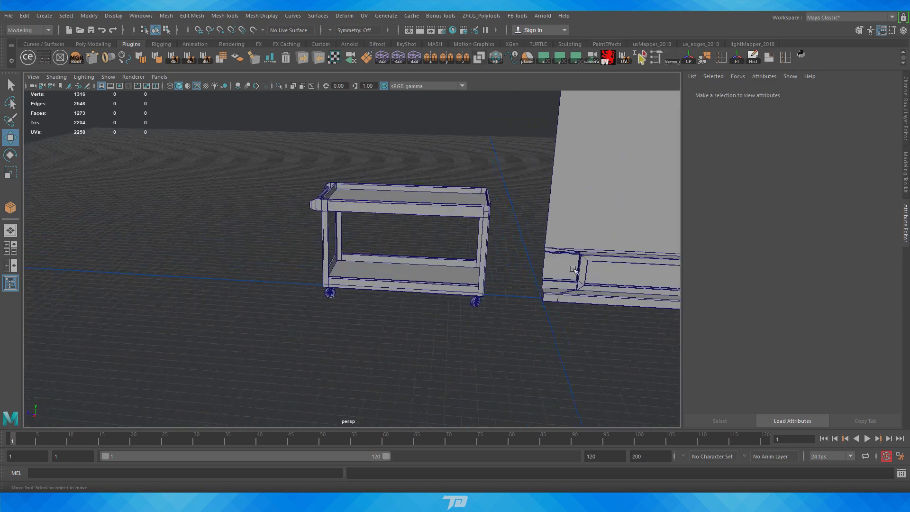
pyautogui.keyDown('alt'); pyautogui.moveTo(573, 269); pyautogui.dragTo(369, 203); pyautogui.keyUp('alt')
pyautogui.keyDown('alt'); pyautogui.moveTo(369, 203); pyautogui.dragTo(301, 205, button='right'); pyautogui.keyUp('alt')
pyautogui.click(301, 206)
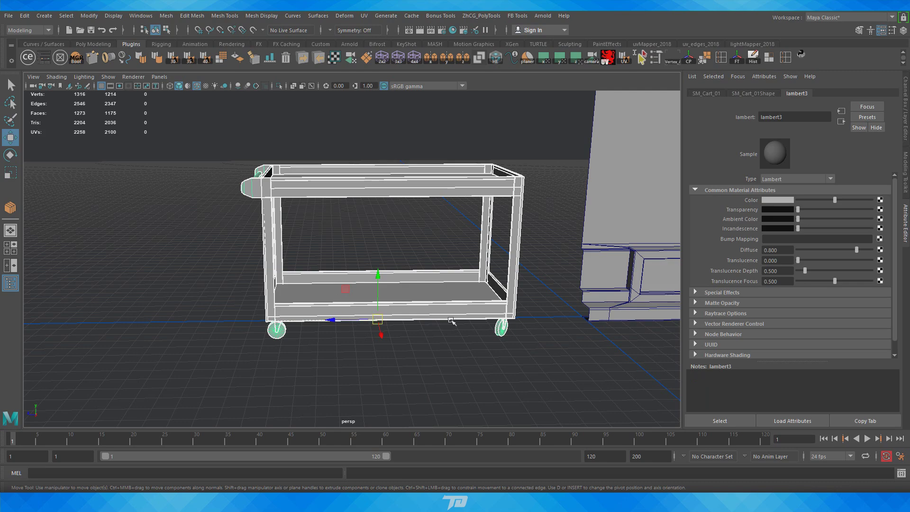
# Step: Bring up the UV Editor and examine the layout of the selected cart's UV shells
pyautogui.keyDown('alt'); pyautogui.moveTo(450, 319); pyautogui.dragTo(372, 260, button='right'); pyautogui.keyUp('alt')
pyautogui.keyDown('alt'); pyautogui.moveTo(372, 260); pyautogui.dragTo(332, 269); pyautogui.keyUp('alt')
pyautogui.keyDown('alt'); pyautogui.moveTo(355, 267); pyautogui.dragTo(430, 246, button='right'); pyautogui.keyUp('alt')
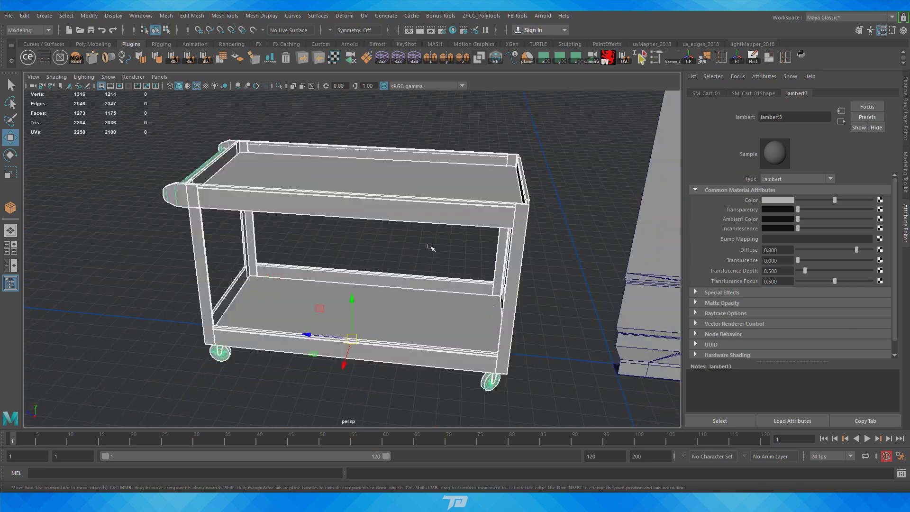
pyautogui.moveTo(430, 246)
pyautogui.keyDown('alt'); pyautogui.mouseDown()
pyautogui.moveTo(391, 233)
pyautogui.moveTo(429, 240)
pyautogui.mouseUp(); pyautogui.keyUp('alt')
pyautogui.moveTo(909, 114); pyautogui.dragTo(455, 4)
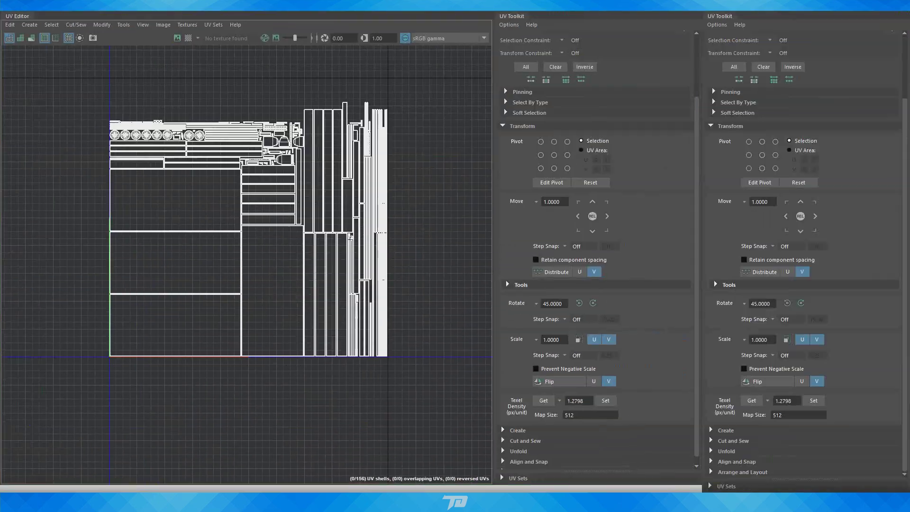
pyautogui.moveTo(199, 441); pyautogui.dragTo(530, 124)
pyautogui.scroll(2, 361, 136)
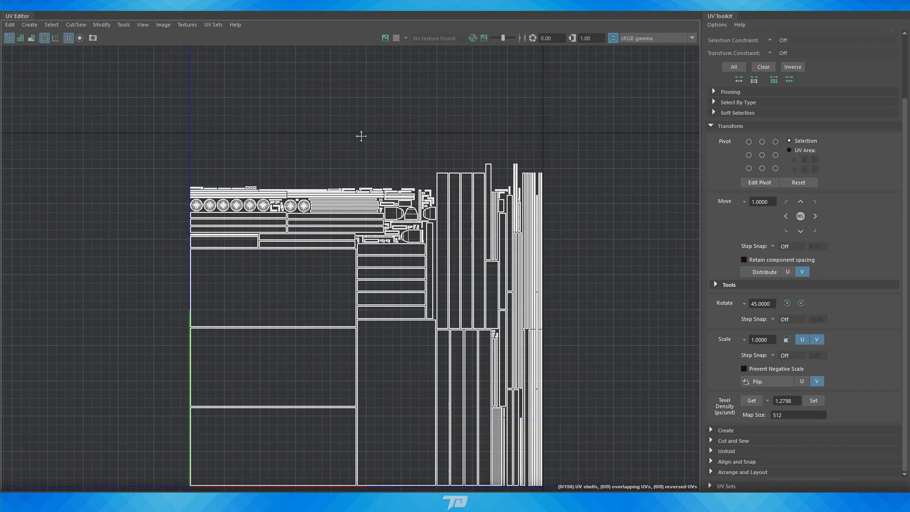
pyautogui.moveTo(151, 143); pyautogui.dragTo(659, 216)
pyautogui.scroll(-5, 375, 171)
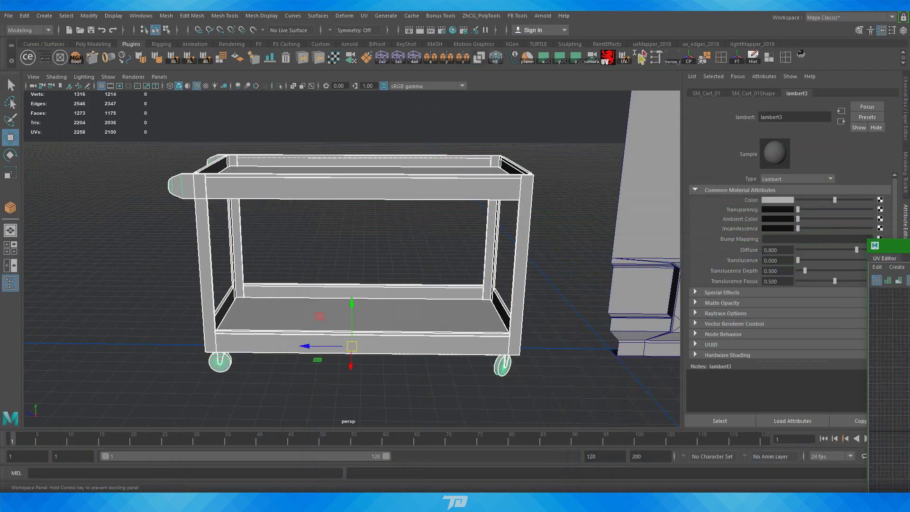
# Step: Examine the cart's shelves, handle and legs from above and from the sides
pyautogui.scroll(-3, 389, 156)
pyautogui.keyDown('alt'); pyautogui.moveTo(374, 138); pyautogui.dragTo(390, 158); pyautogui.keyUp('alt')
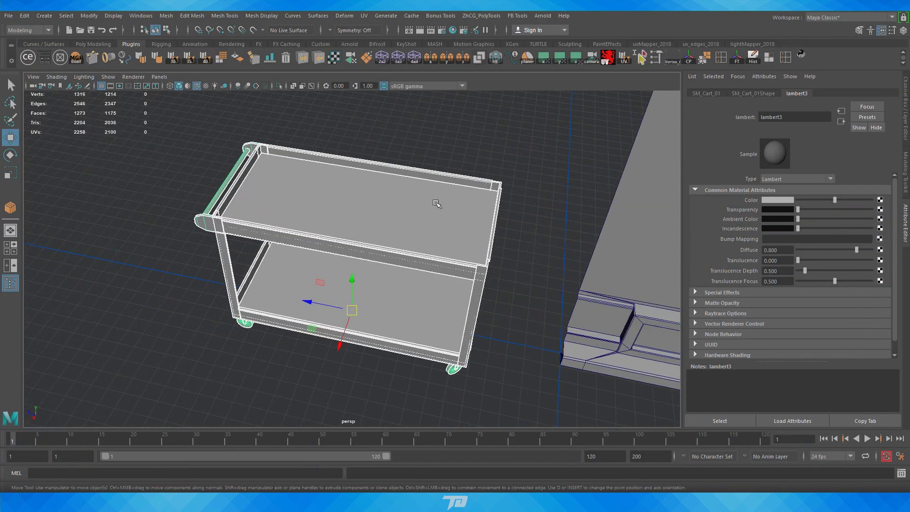
pyautogui.keyDown('alt'); pyautogui.moveTo(436, 203); pyautogui.dragTo(386, 177); pyautogui.keyUp('alt')
pyautogui.click(316, 163)
pyautogui.moveTo(316, 162)
pyautogui.keyDown('alt'); pyautogui.mouseDown()
pyautogui.moveTo(264, 131)
pyautogui.moveTo(420, 197)
pyautogui.moveTo(213, 193)
pyautogui.moveTo(335, 200)
pyautogui.moveTo(311, 176)
pyautogui.mouseUp(); pyautogui.keyUp('alt')
pyautogui.scroll(4, 420, 197)
pyautogui.scroll(-4, 420, 197)
pyautogui.scroll(1, 311, 175)
pyautogui.keyDown('alt'); pyautogui.moveTo(312, 176); pyautogui.dragTo(293, 201, button='middle'); pyautogui.keyUp('alt')
pyautogui.click(326, 307)
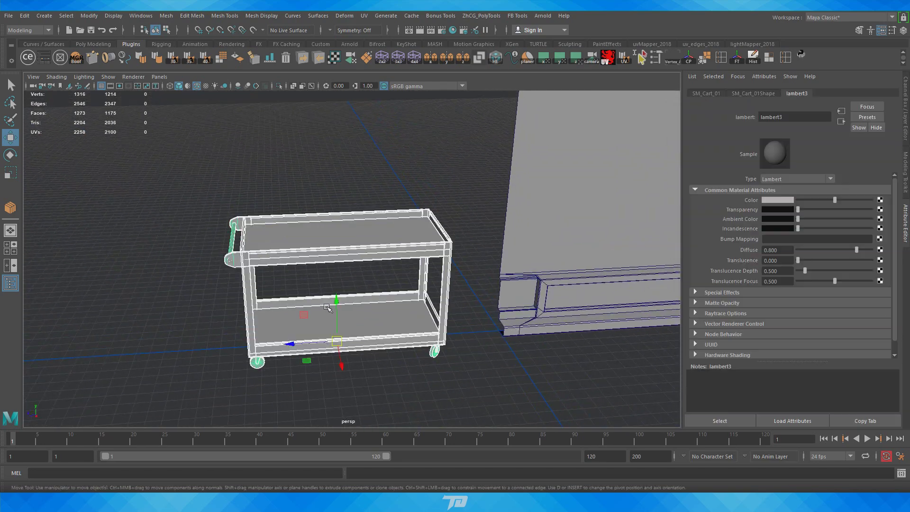
pyautogui.keyDown('alt'); pyautogui.moveTo(326, 307); pyautogui.dragTo(355, 260); pyautogui.keyUp('alt')
pyautogui.keyDown('alt'); pyautogui.moveTo(356, 260); pyautogui.dragTo(284, 251, button='right'); pyautogui.keyUp('alt')
pyautogui.keyDown('alt'); pyautogui.moveTo(241, 244); pyautogui.dragTo(371, 199); pyautogui.keyUp('alt')
pyautogui.keyDown('alt'); pyautogui.moveTo(370, 199); pyautogui.dragTo(331, 204, button='right'); pyautogui.keyUp('alt')
pyautogui.keyDown('alt'); pyautogui.moveTo(331, 205); pyautogui.dragTo(356, 256); pyautogui.keyUp('alt')
pyautogui.keyDown('alt'); pyautogui.moveTo(356, 256); pyautogui.dragTo(387, 268, button='right'); pyautogui.keyUp('alt')
pyautogui.keyDown('alt'); pyautogui.moveTo(368, 319); pyautogui.dragTo(288, 307); pyautogui.keyUp('alt')
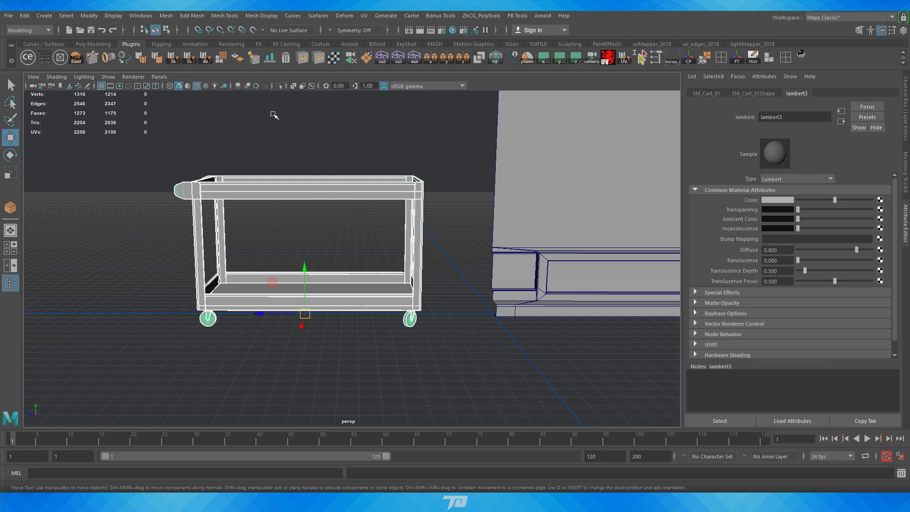
# Step: Isolate the selected cart so that the wall panel is hidden from the perspective view
pyautogui.keyDown('alt'); pyautogui.moveTo(375, 297); pyautogui.dragTo(370, 297, button='right'); pyautogui.keyUp('alt')
pyautogui.keyDown('alt'); pyautogui.moveTo(372, 298); pyautogui.dragTo(424, 283); pyautogui.keyUp('alt')
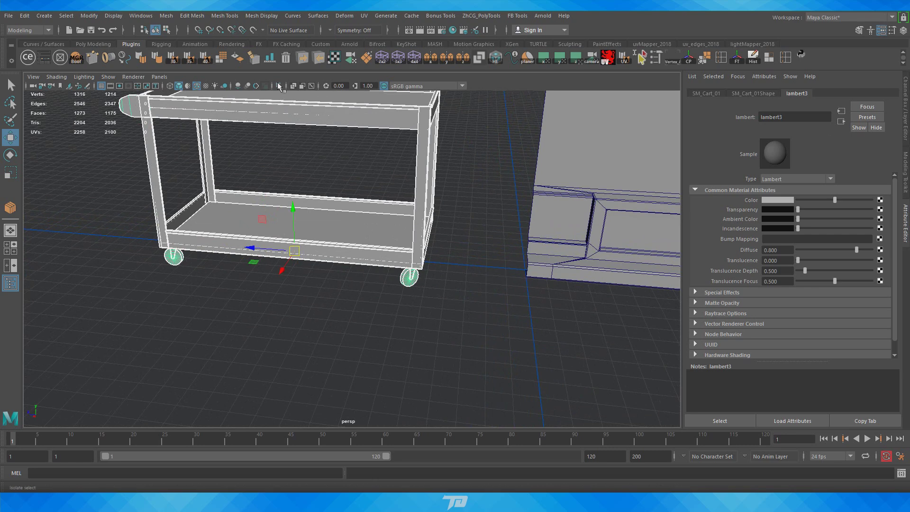
pyautogui.hotkey('ctrl', '1')
pyautogui.keyDown('alt'); pyautogui.moveTo(550, 308); pyautogui.dragTo(364, 217, button='right'); pyautogui.keyUp('alt')
pyautogui.keyDown('alt'); pyautogui.moveTo(365, 217); pyautogui.dragTo(409, 216); pyautogui.keyUp('alt')
pyautogui.keyDown('alt'); pyautogui.moveTo(410, 215); pyautogui.dragTo(463, 217, button='right'); pyautogui.keyUp('alt')
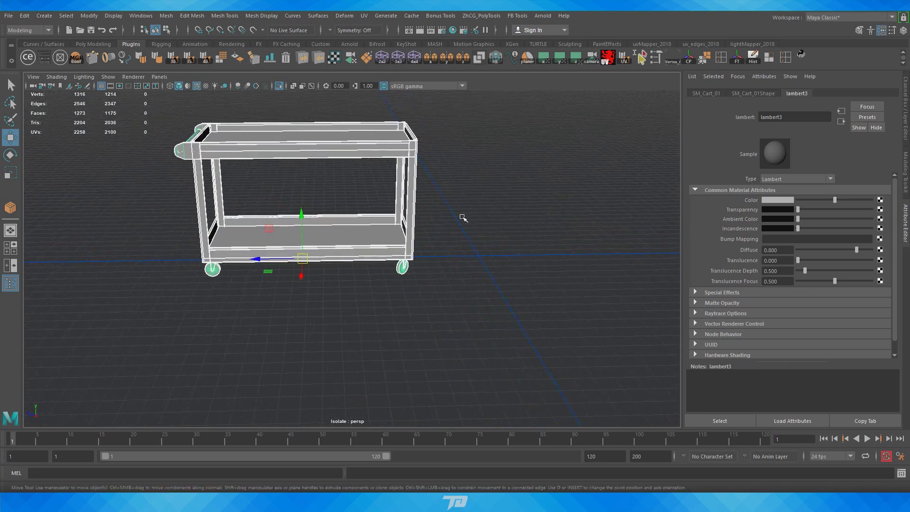
# Step: Center the pivot of the isolated cart on its geometry
pyautogui.keyDown('alt'); pyautogui.moveTo(472, 225); pyautogui.dragTo(469, 242, button='middle'); pyautogui.keyUp('alt')
pyautogui.click(493, 218)
pyautogui.moveTo(488, 218); pyautogui.dragTo(361, 234)
pyautogui.keyDown('alt'); pyautogui.moveTo(388, 225); pyautogui.dragTo(441, 178, button='middle'); pyautogui.keyUp('alt')
pyautogui.keyDown('alt'); pyautogui.moveTo(374, 213); pyautogui.dragTo(391, 217); pyautogui.keyUp('alt')
pyautogui.keyDown('alt'); pyautogui.moveTo(379, 220); pyautogui.dragTo(431, 225, button='right'); pyautogui.keyUp('alt')
pyautogui.keyDown('alt'); pyautogui.moveTo(431, 224); pyautogui.dragTo(449, 283, button='middle'); pyautogui.keyUp('alt')
pyautogui.keyDown('alt'); pyautogui.moveTo(449, 284); pyautogui.dragTo(396, 309); pyautogui.keyUp('alt')
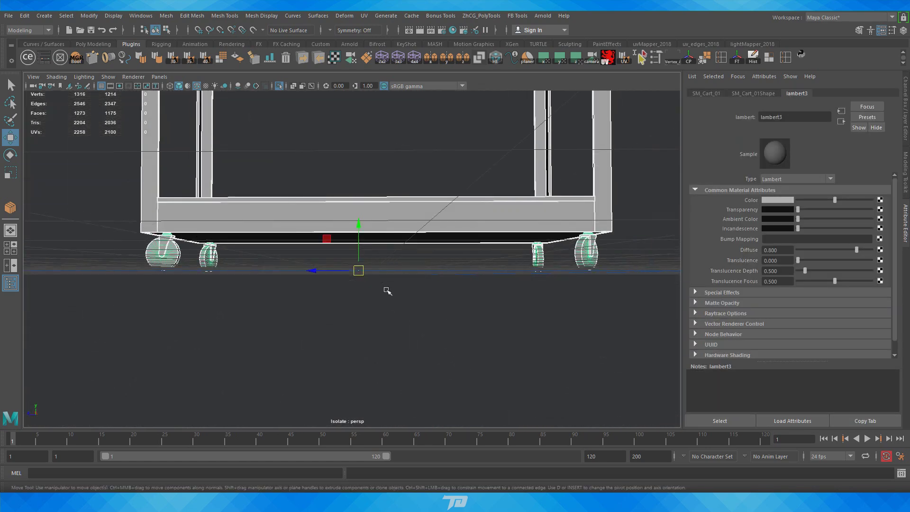
pyautogui.keyDown('alt'); pyautogui.moveTo(396, 309); pyautogui.dragTo(333, 255, button='right'); pyautogui.keyUp('alt')
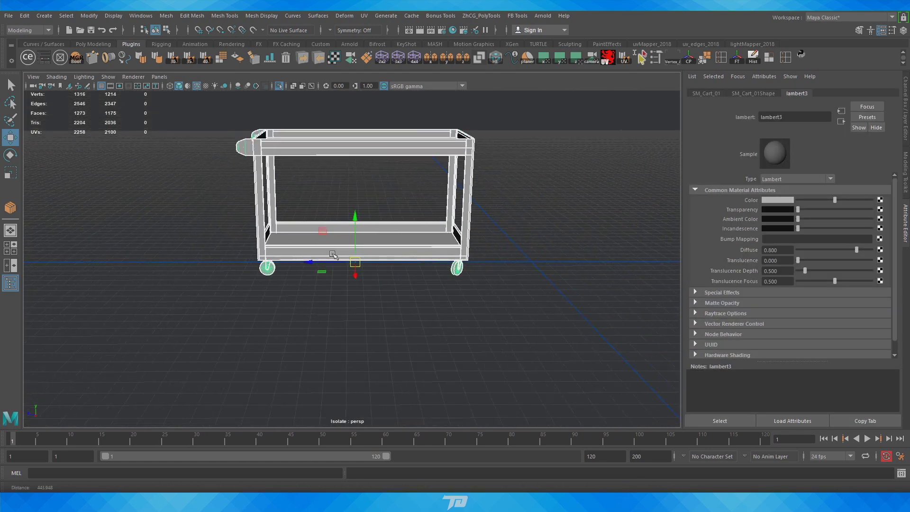
pyautogui.keyDown('alt'); pyautogui.moveTo(333, 255); pyautogui.dragTo(286, 299, button='middle'); pyautogui.keyUp('alt')
pyautogui.keyDown('alt'); pyautogui.moveTo(286, 209); pyautogui.dragTo(318, 195, button='right'); pyautogui.keyUp('alt')
pyautogui.click(688, 61)
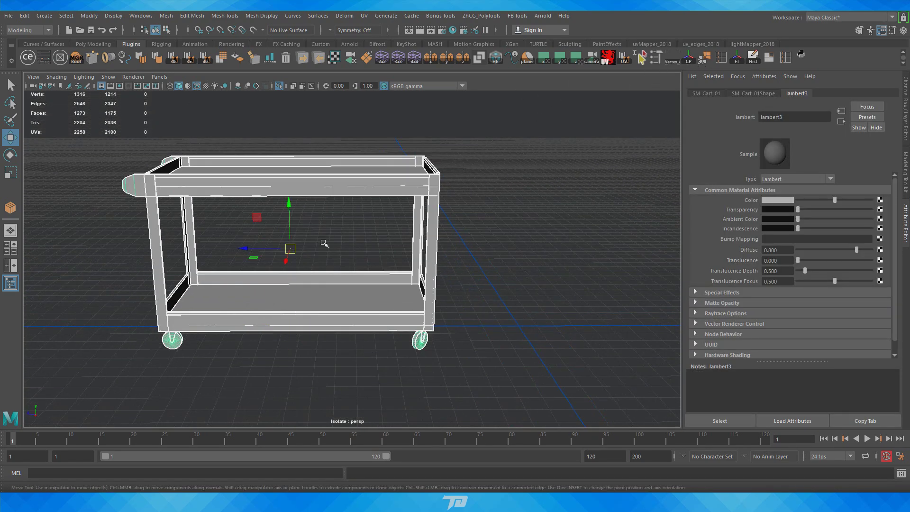
# Step: Edit the cart's pivot and lower it vertically to the bottom of the wheels
pyautogui.keyDown('alt'); pyautogui.moveTo(379, 246); pyautogui.dragTo(447, 212, button='middle'); pyautogui.keyUp('alt')
pyautogui.keyDown('alt'); pyautogui.moveTo(447, 212); pyautogui.dragTo(450, 242, button='right'); pyautogui.keyUp('alt')
pyautogui.press('d')
pyautogui.keyDown('alt'); pyautogui.moveTo(444, 241); pyautogui.dragTo(402, 198); pyautogui.keyUp('alt')
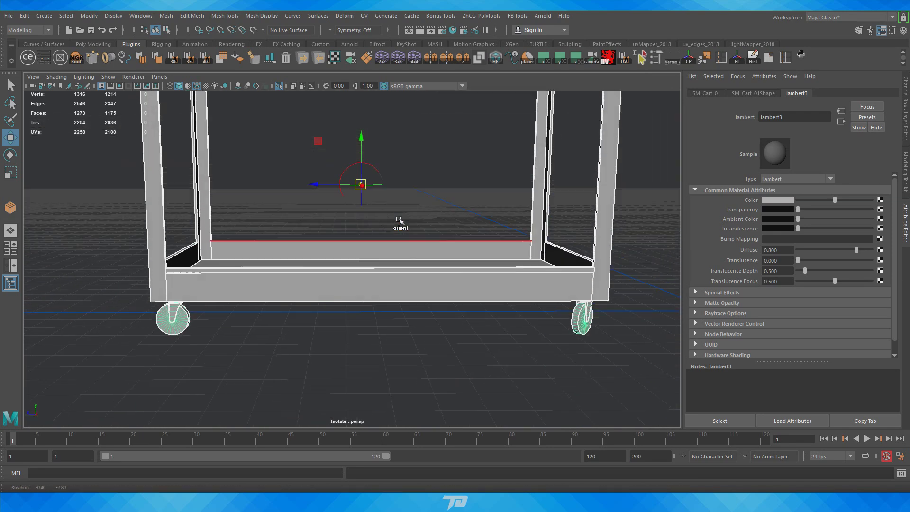
pyautogui.keyDown('alt'); pyautogui.moveTo(403, 198); pyautogui.dragTo(512, 232, button='right'); pyautogui.keyUp('alt')
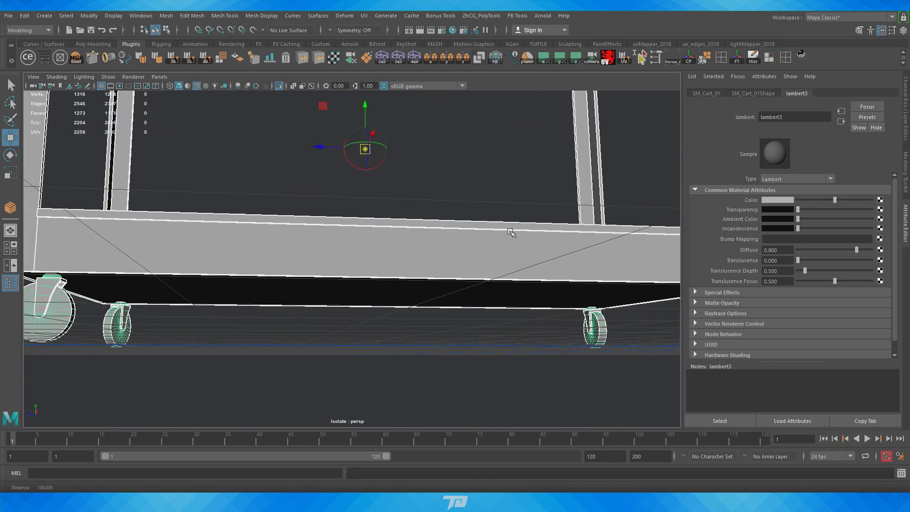
pyautogui.keyDown('alt'); pyautogui.moveTo(417, 218); pyautogui.dragTo(496, 215, button='middle'); pyautogui.keyUp('alt')
pyautogui.keyDown('alt'); pyautogui.moveTo(496, 215); pyautogui.dragTo(497, 222); pyautogui.keyUp('alt')
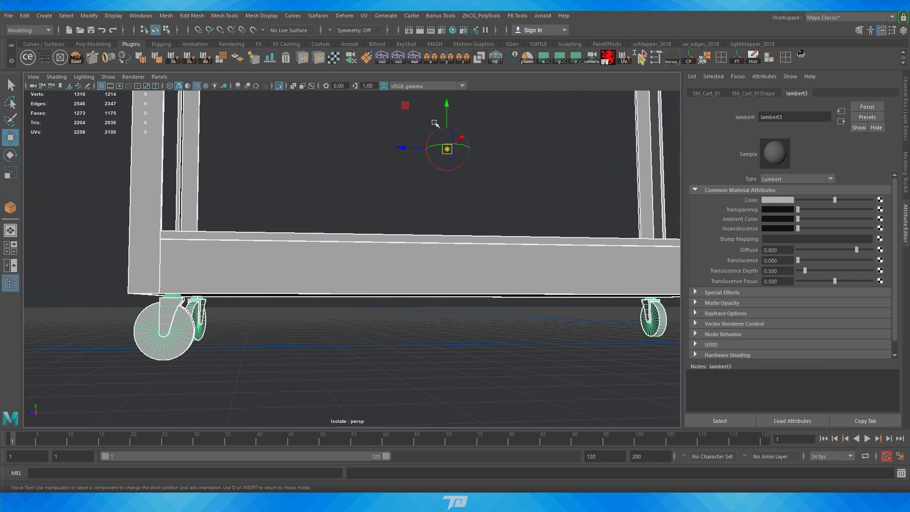
pyautogui.moveTo(446, 104); pyautogui.dragTo(167, 362)
pyautogui.keyDown('alt'); pyautogui.moveTo(274, 348); pyautogui.dragTo(374, 298); pyautogui.keyUp('alt')
pyautogui.keyDown('alt'); pyautogui.moveTo(375, 298); pyautogui.dragTo(349, 279, button='right'); pyautogui.keyUp('alt')
pyautogui.keyDown('alt'); pyautogui.moveTo(349, 280); pyautogui.dragTo(443, 337); pyautogui.keyUp('alt')
pyautogui.keyDown('alt'); pyautogui.moveTo(443, 337); pyautogui.dragTo(386, 307, button='right'); pyautogui.keyUp('alt')
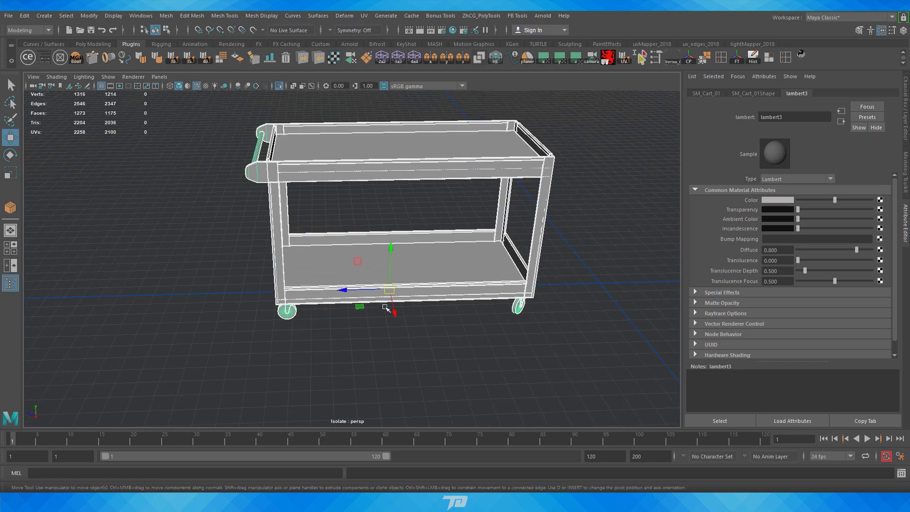
# Step: Move the cart lengthwise with grid snapping so its pivot sits at the world origin
pyautogui.keyDown('alt'); pyautogui.moveTo(386, 307); pyautogui.dragTo(329, 266, button='middle'); pyautogui.keyUp('alt')
pyautogui.keyDown('alt'); pyautogui.moveTo(329, 266); pyautogui.dragTo(305, 267, button='right'); pyautogui.keyUp('alt')
pyautogui.press('x')
pyautogui.moveTo(320, 245); pyautogui.dragTo(482, 245)
pyautogui.keyDown('alt'); pyautogui.moveTo(504, 260); pyautogui.dragTo(412, 271, button='middle'); pyautogui.keyUp('alt')
pyautogui.keyDown('alt'); pyautogui.moveTo(412, 271); pyautogui.dragTo(462, 289, button='right'); pyautogui.keyUp('alt')
pyautogui.keyDown('alt'); pyautogui.moveTo(462, 289); pyautogui.dragTo(408, 275); pyautogui.keyUp('alt')
pyautogui.keyDown('alt'); pyautogui.moveTo(407, 275); pyautogui.dragTo(327, 204, button='right'); pyautogui.keyUp('alt')
pyautogui.keyDown('alt'); pyautogui.moveTo(327, 204); pyautogui.dragTo(334, 218); pyautogui.keyUp('alt')
pyautogui.keyDown('alt'); pyautogui.moveTo(334, 218); pyautogui.dragTo(274, 154, button='right'); pyautogui.keyUp('alt')
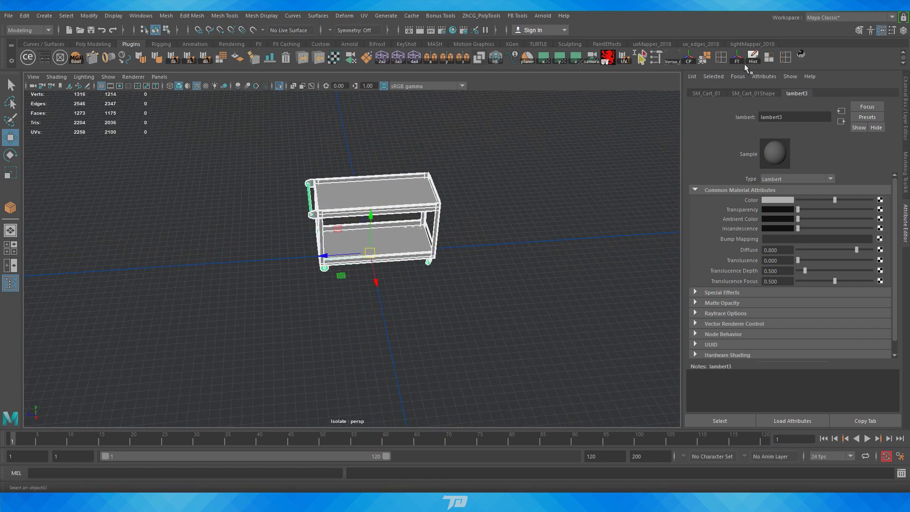
# Step: Inspect the cart's placement at the origin and its pivot relative to the wheels and ground grid
pyautogui.keyDown('alt'); pyautogui.moveTo(562, 175); pyautogui.dragTo(412, 205, button='right'); pyautogui.keyUp('alt')
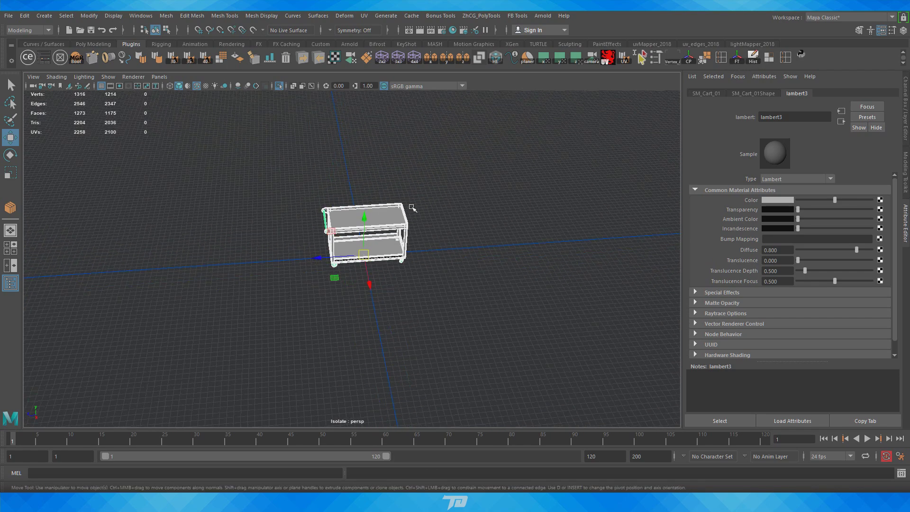
pyautogui.keyDown('alt'); pyautogui.moveTo(412, 205); pyautogui.dragTo(383, 173); pyautogui.keyUp('alt')
pyautogui.keyDown('alt'); pyautogui.moveTo(384, 173); pyautogui.dragTo(474, 232, button='right'); pyautogui.keyUp('alt')
pyautogui.keyDown('alt'); pyautogui.moveTo(473, 232); pyautogui.dragTo(448, 227); pyautogui.keyUp('alt')
pyautogui.keyDown('alt'); pyautogui.moveTo(408, 204); pyautogui.dragTo(488, 269); pyautogui.keyUp('alt')
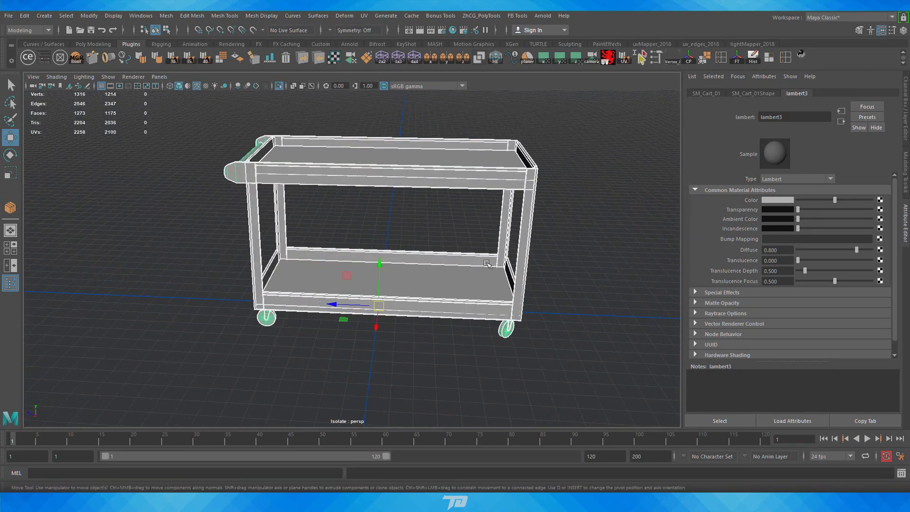
pyautogui.keyDown('alt'); pyautogui.moveTo(448, 300); pyautogui.dragTo(351, 310); pyautogui.keyUp('alt')
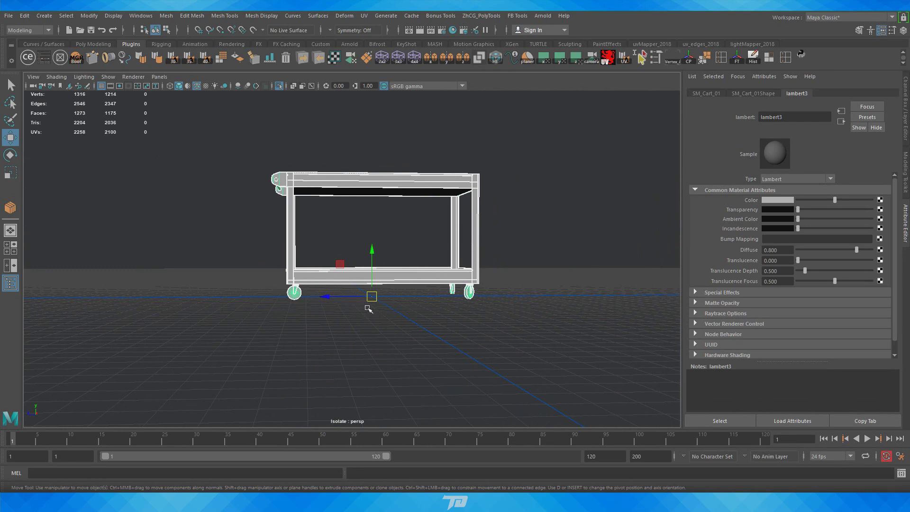
pyautogui.keyDown('alt'); pyautogui.moveTo(369, 309); pyautogui.dragTo(421, 315, button='right'); pyautogui.keyUp('alt')
pyautogui.keyDown('alt'); pyautogui.moveTo(318, 324); pyautogui.dragTo(370, 284, button='middle'); pyautogui.keyUp('alt')
pyautogui.keyDown('alt'); pyautogui.moveTo(370, 285); pyautogui.dragTo(432, 301, button='right'); pyautogui.keyUp('alt')
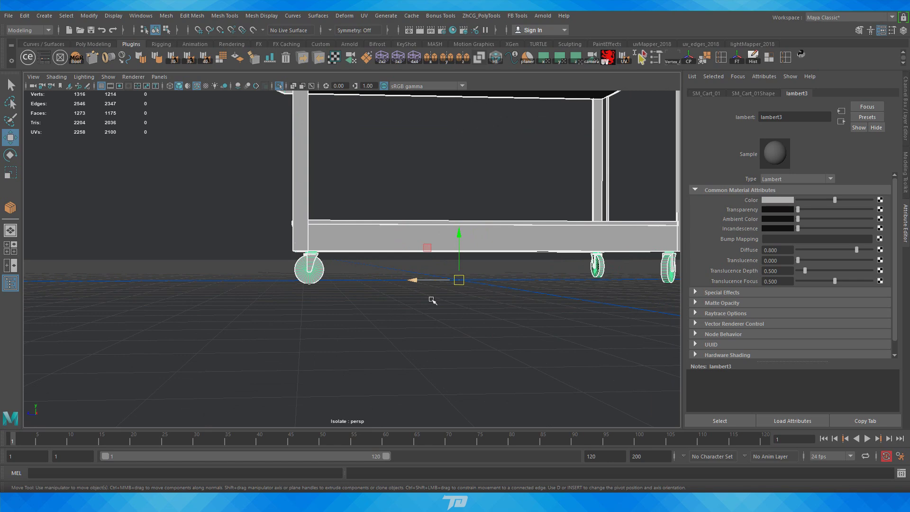
pyautogui.keyDown('alt'); pyautogui.moveTo(338, 259); pyautogui.dragTo(345, 187); pyautogui.keyUp('alt')
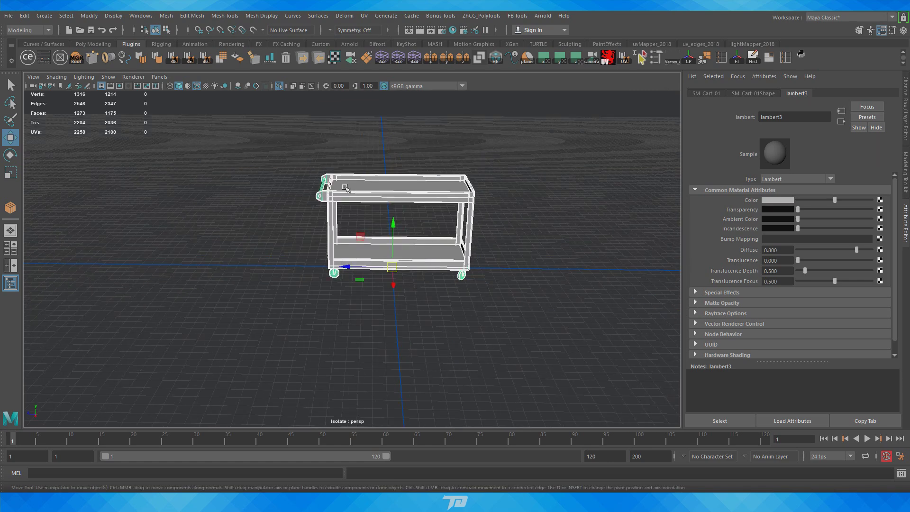
pyautogui.moveTo(518, 280)
pyautogui.keyDown('alt'); pyautogui.mouseDown()
pyautogui.moveTo(525, 331)
pyautogui.moveTo(530, 266)
pyautogui.mouseUp(); pyautogui.keyUp('alt')
pyautogui.keyDown('shift'); pyautogui.moveTo(186, 378); pyautogui.dragTo(262, 348); pyautogui.keyUp('shift')
pyautogui.keyDown('alt'); pyautogui.moveTo(259, 305); pyautogui.dragTo(310, 313, button='right'); pyautogui.keyUp('alt')
pyautogui.keyDown('alt'); pyautogui.moveTo(311, 314); pyautogui.dragTo(166, 197); pyautogui.keyUp('alt')
pyautogui.keyDown('alt'); pyautogui.moveTo(428, 304); pyautogui.dragTo(297, 208); pyautogui.keyUp('alt')
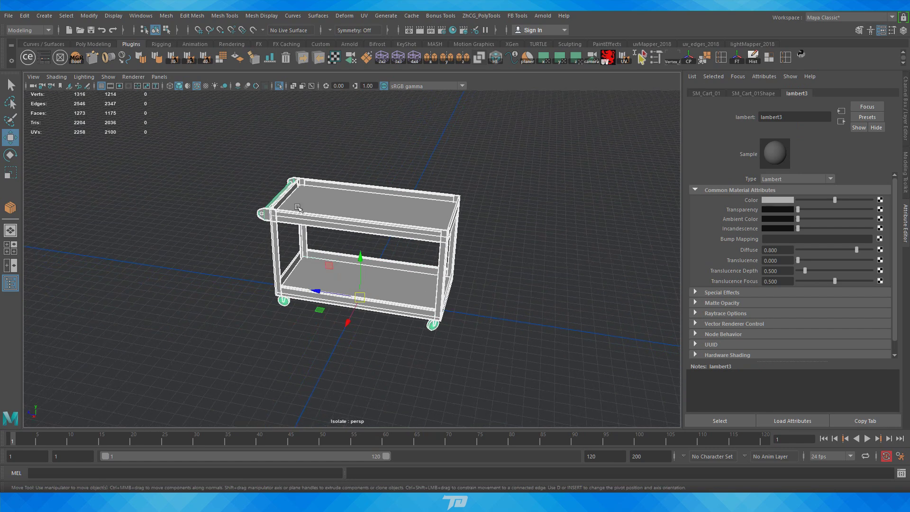
# Step: Start an export of only the selected cart and review the FBX geometry options
pyautogui.click(9, 15)
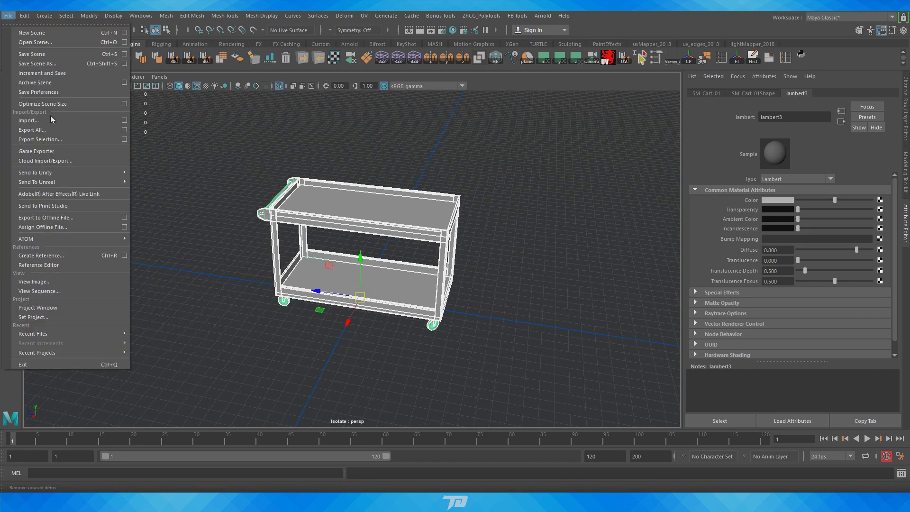
pyautogui.click(42, 139)
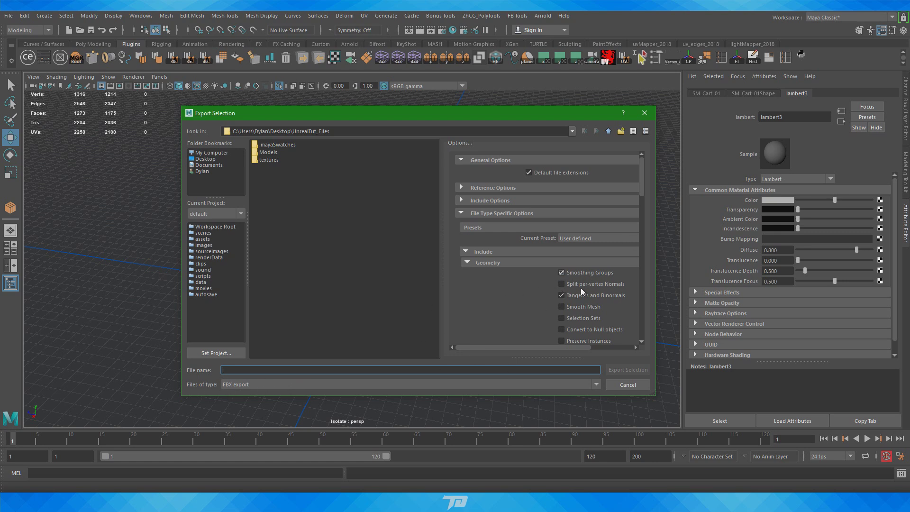
pyautogui.scroll(-2, 587, 289)
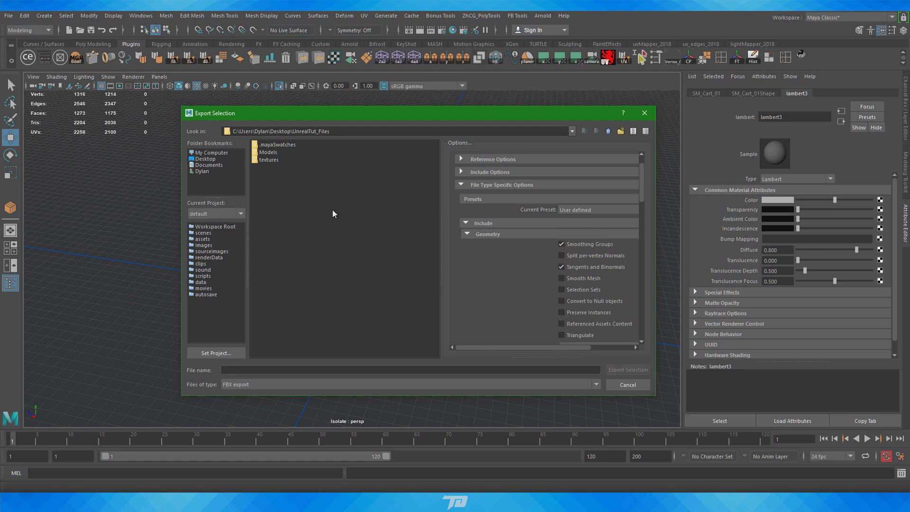
# Step: Export the selected cart as FBX under the name M_cart into the UnrealTut_Files\Models folder on the desktop
pyautogui.click(205, 159)
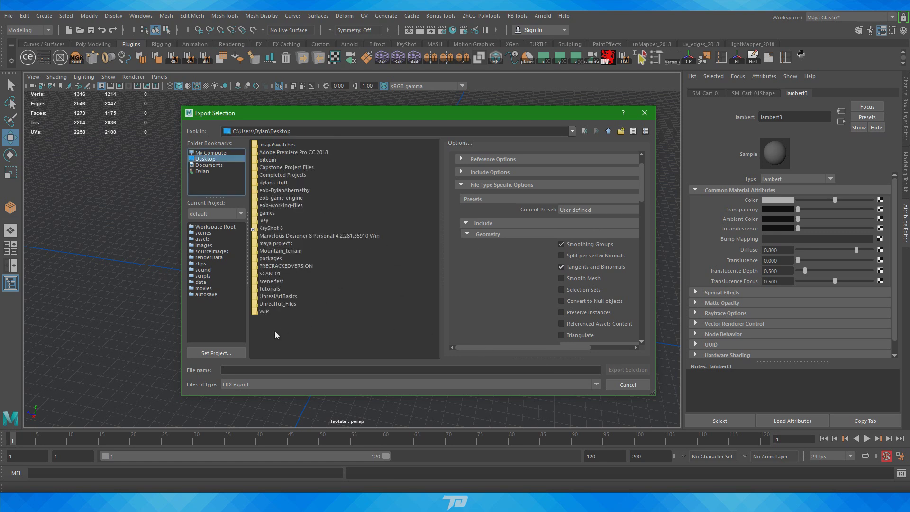
pyautogui.doubleClick(277, 304)
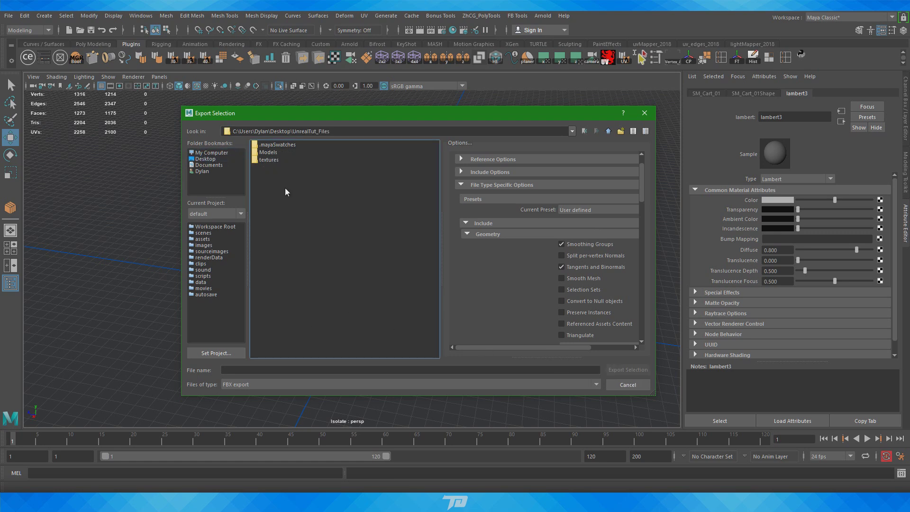
pyautogui.doubleClick(268, 152)
pyautogui.click(250, 370)
pyautogui.write('C')
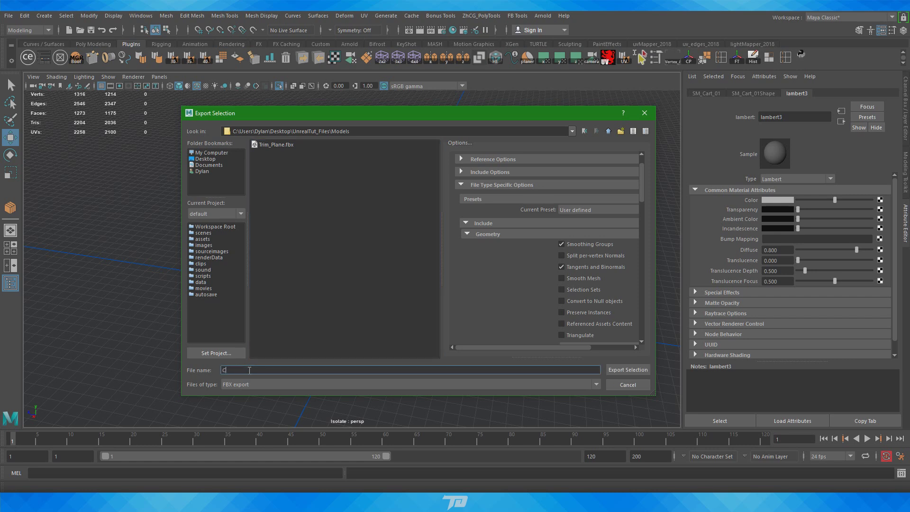
pyautogui.press('BackSpace')
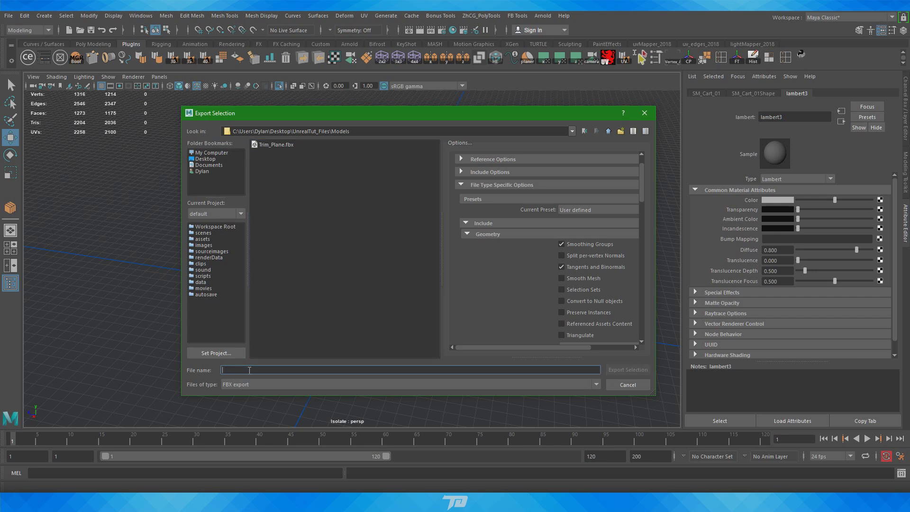
pyautogui.write('M_cart')
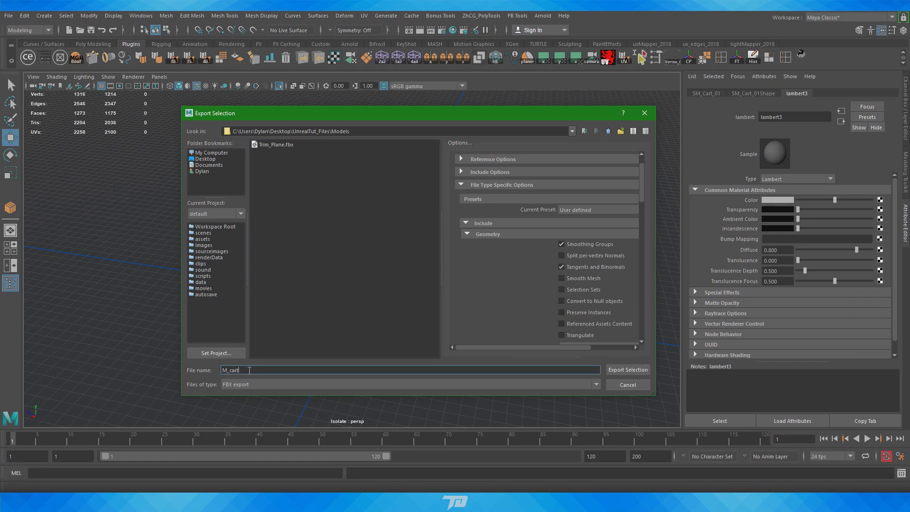
pyautogui.press('Return')
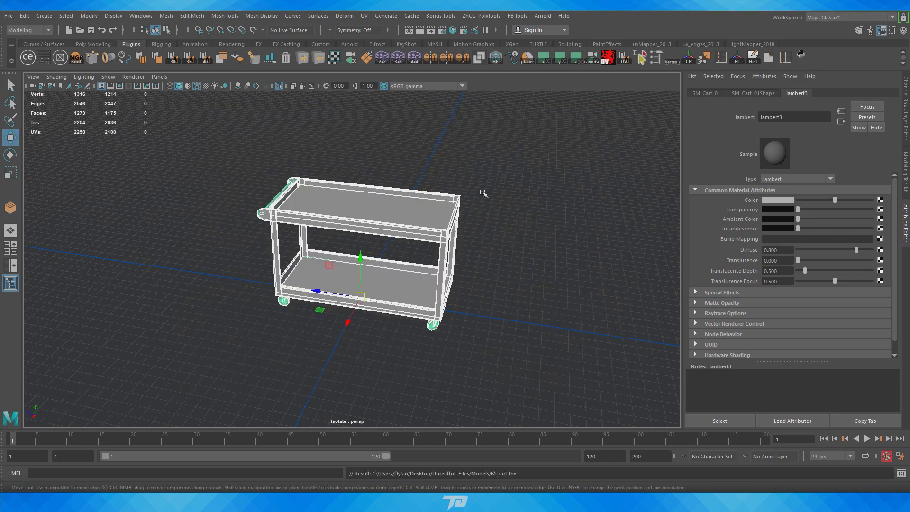
pyautogui.click(530, 209)
pyautogui.scroll(-3, 502, 201)
pyautogui.keyDown('alt'); pyautogui.moveTo(478, 194); pyautogui.dragTo(322, 311); pyautogui.keyUp('alt')
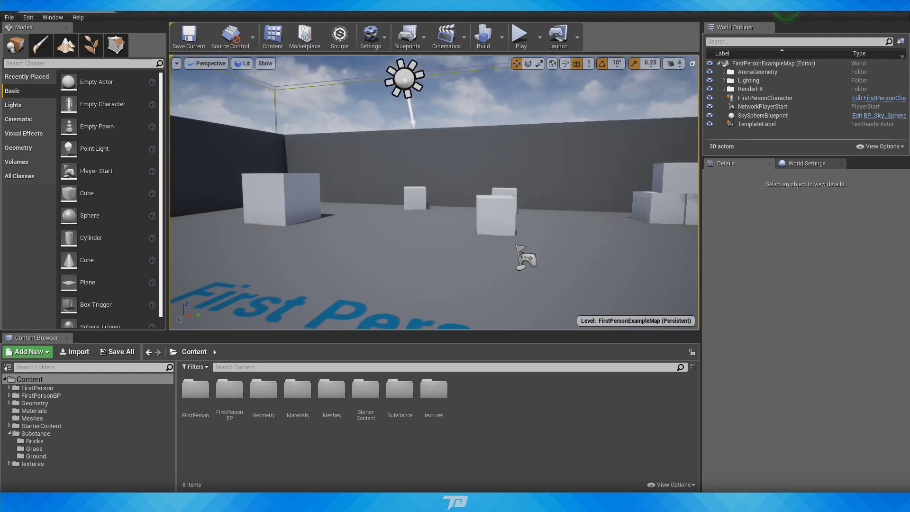
# Step: Switch to Unreal Editor with the FirstPersonExampleMap level and open the project's Meshes content folder
pyautogui.moveTo(433, 192); pyautogui.dragTo(417, 232, button='right')
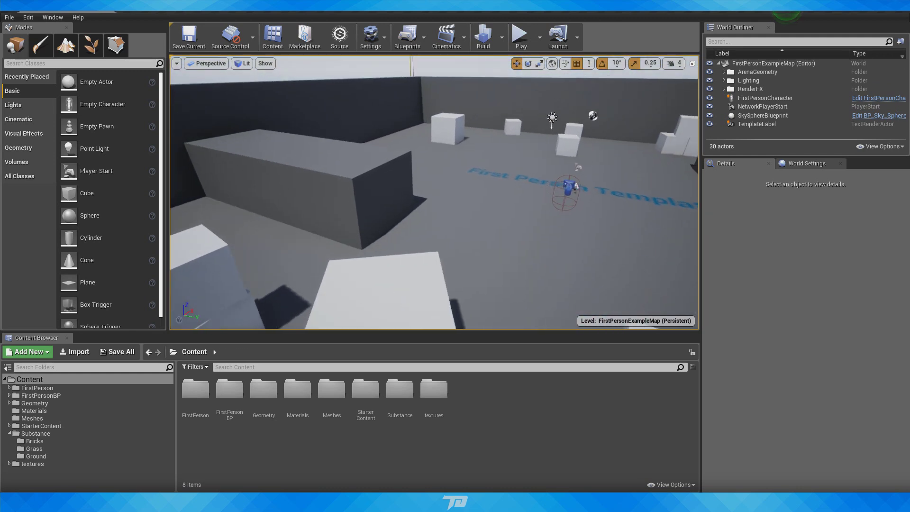
pyautogui.press('w')
pyautogui.moveTo(555, 173); pyautogui.dragTo(585, 180, button='right')
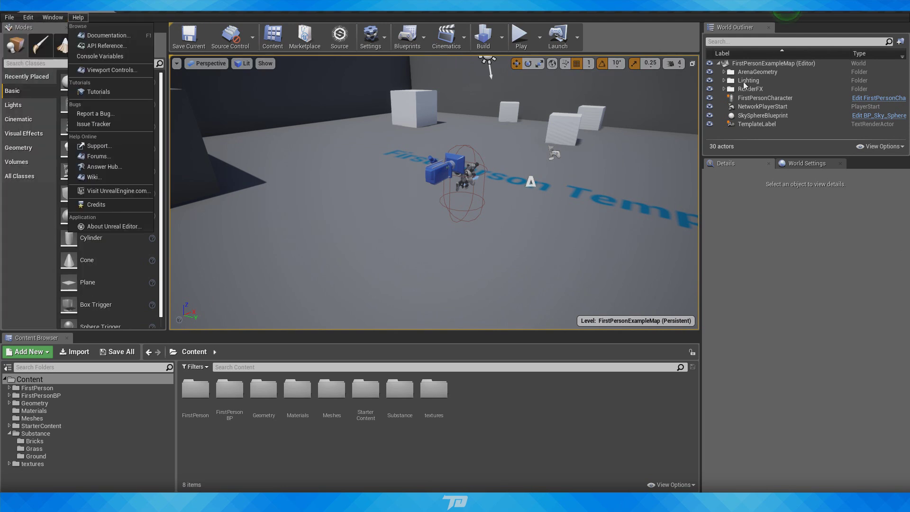
pyautogui.click(743, 82)
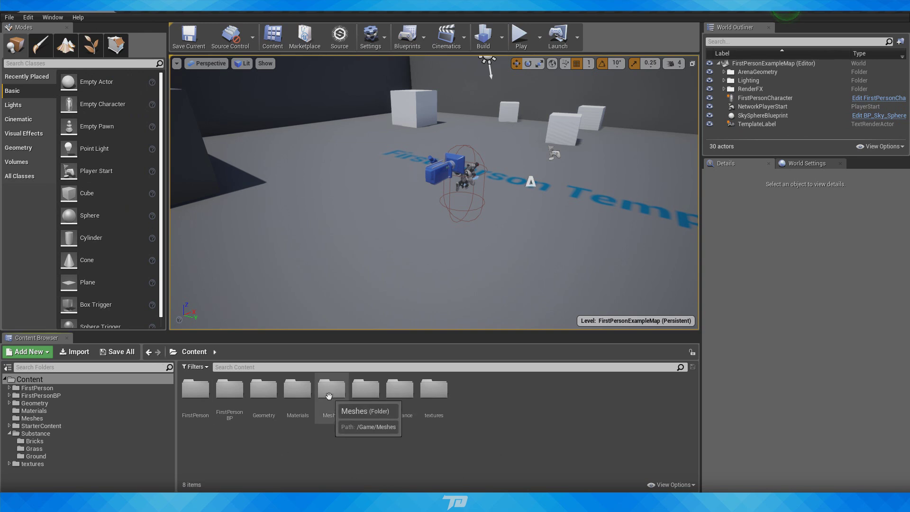
pyautogui.rightClick(490, 408)
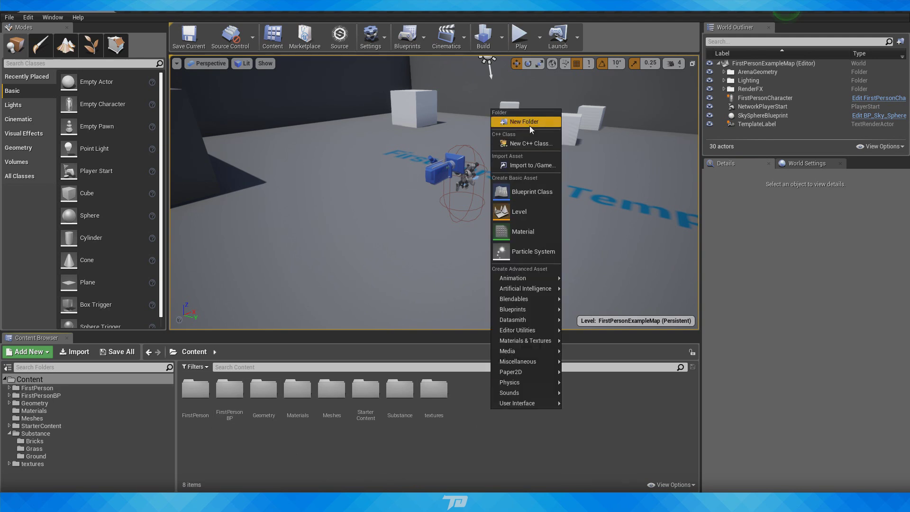
pyautogui.click(332, 388)
pyautogui.doubleClick(332, 388)
# Step: Import M_cart from the UnrealTut_Files\Models folder into the Meshes folder as a static mesh, accepting the offered FBX import options
pyautogui.rightClick(256, 400)
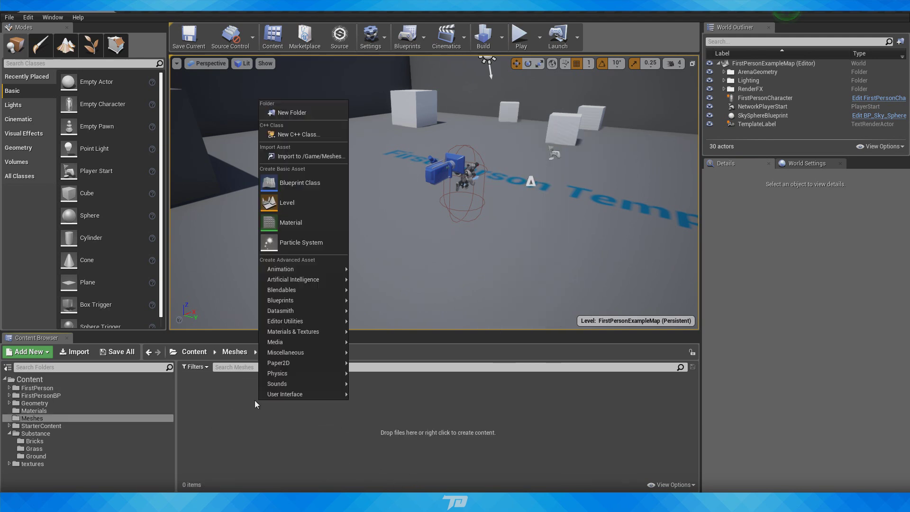
pyautogui.moveTo(277, 373)
pyautogui.rightClick(228, 422)
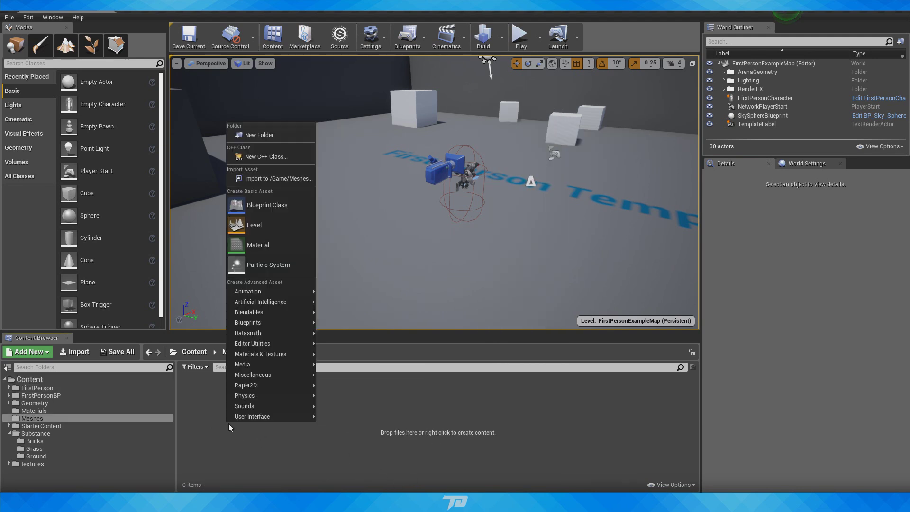
pyautogui.click(271, 178)
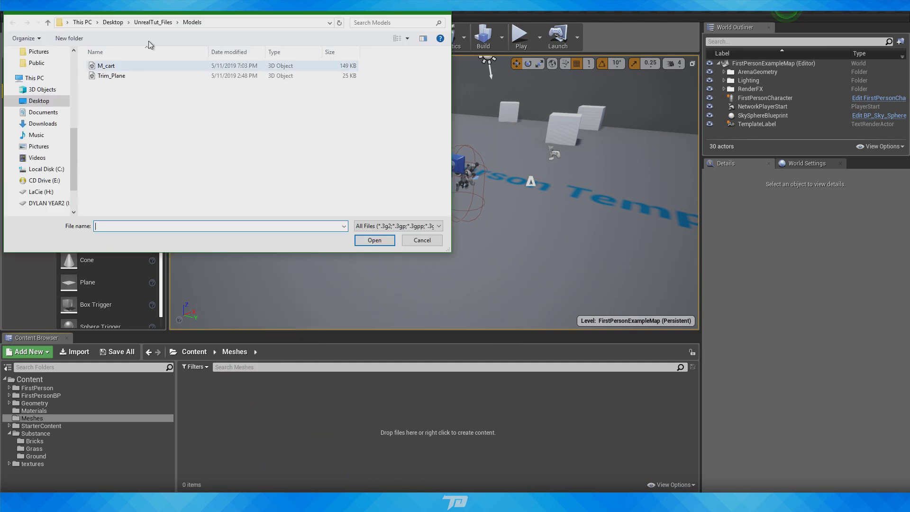
pyautogui.moveTo(168, 11); pyautogui.dragTo(603, 90)
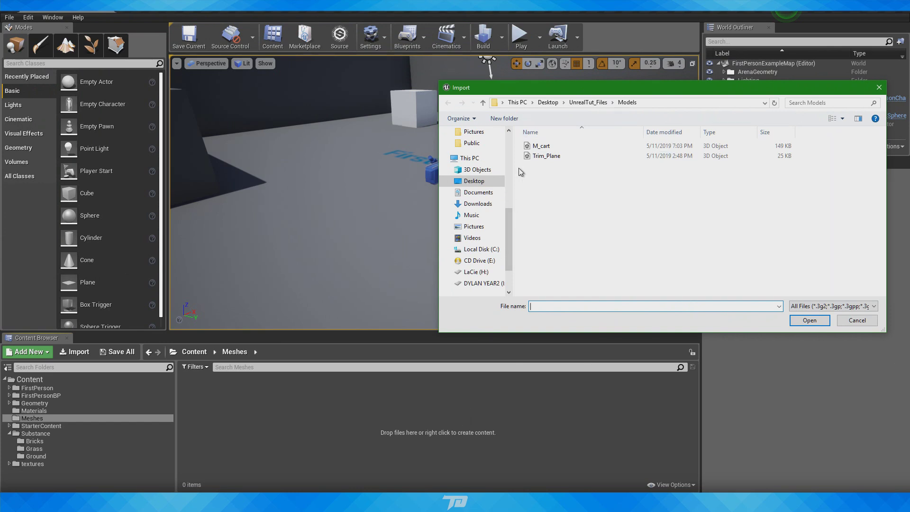
pyautogui.moveTo(590, 86); pyautogui.dragTo(481, 74)
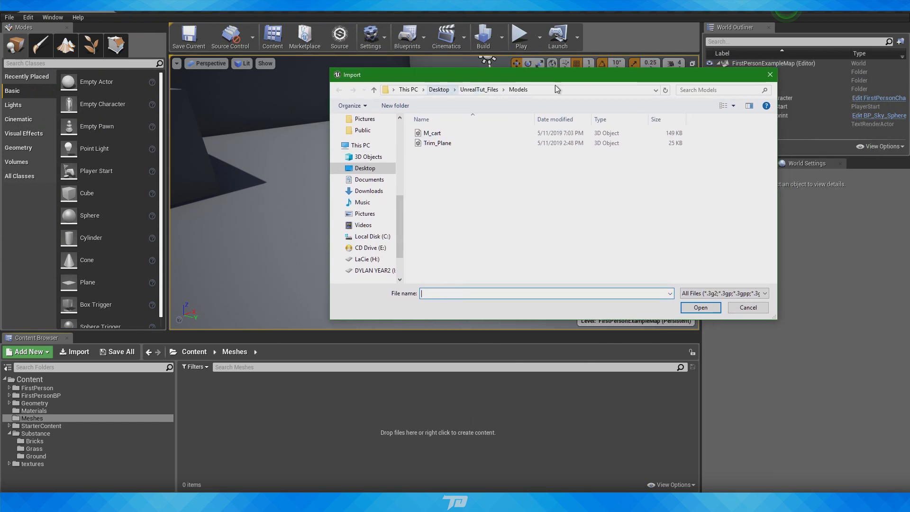
pyautogui.click(427, 134)
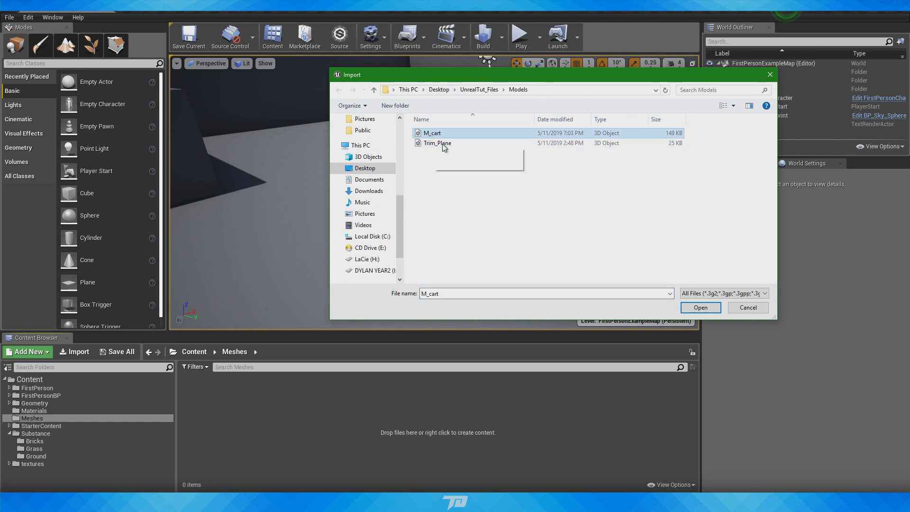
pyautogui.click(700, 307)
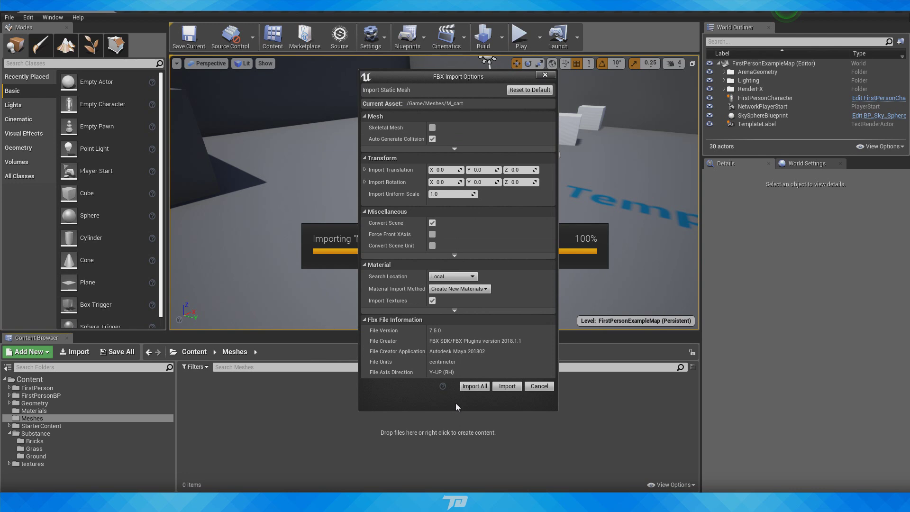
pyautogui.moveTo(456, 79); pyautogui.dragTo(569, 85)
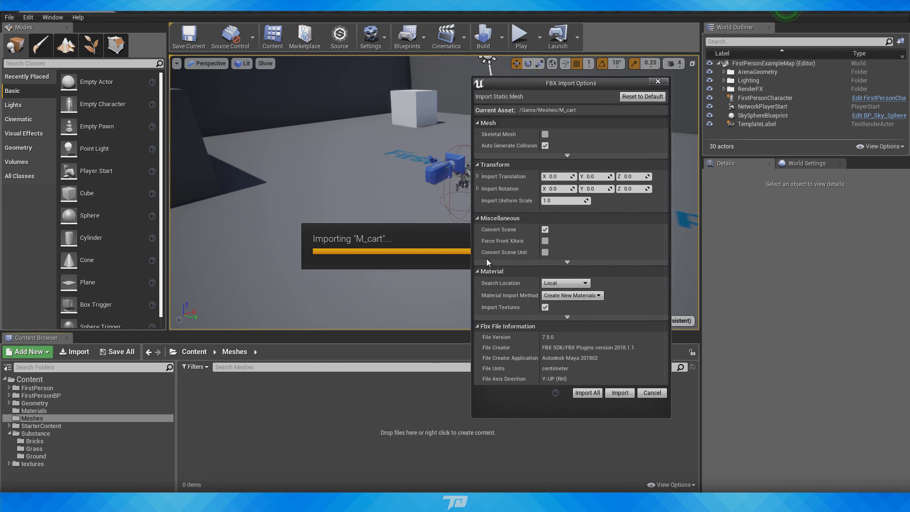
pyautogui.click(621, 394)
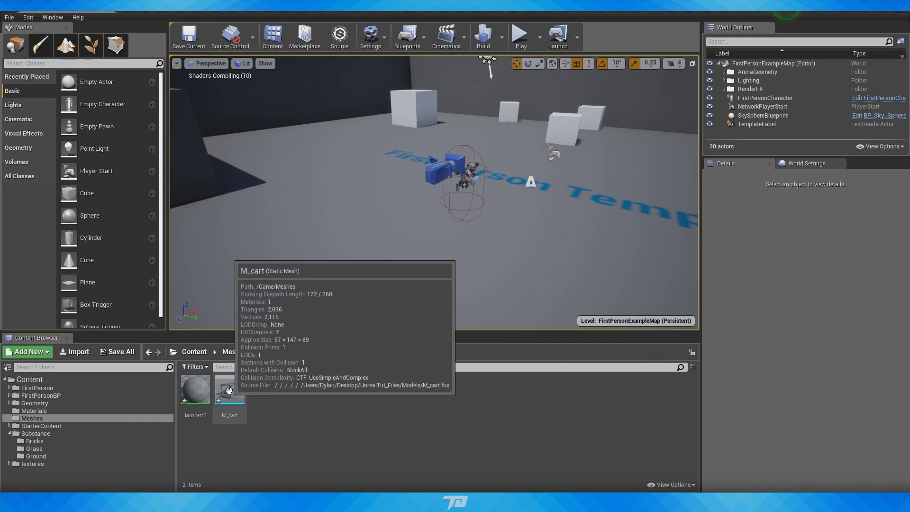
# Step: Delete the lambert3 material that was imported with the cart from the Meshes folder
pyautogui.click(193, 384)
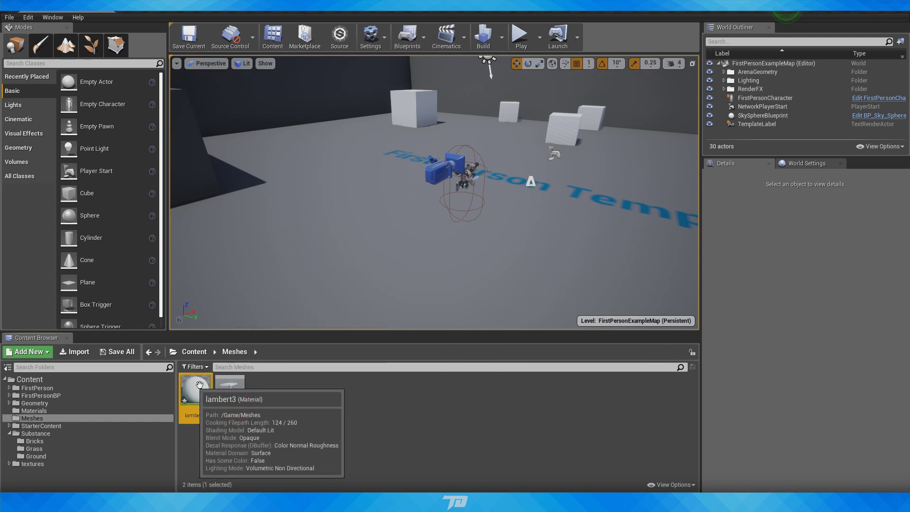
pyautogui.click(255, 419)
pyautogui.click(231, 399)
pyautogui.click(202, 392)
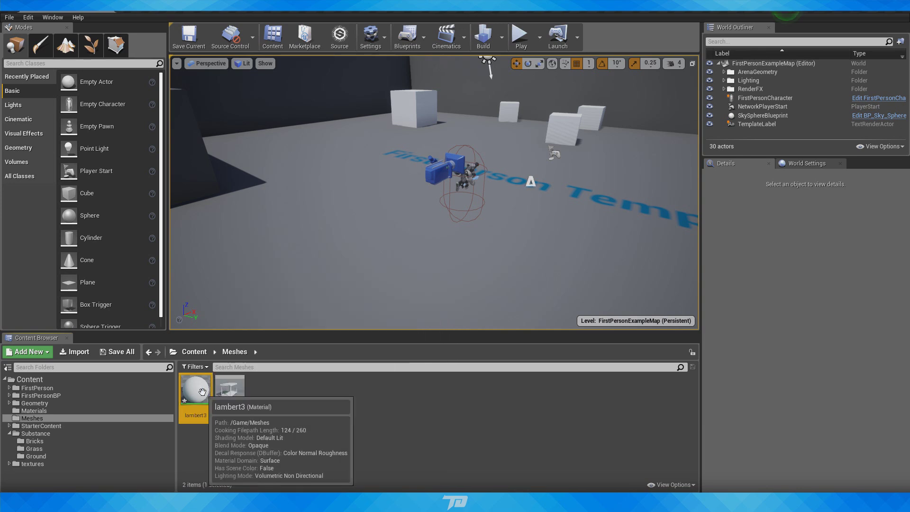
pyautogui.press('Delete')
pyautogui.click(388, 402)
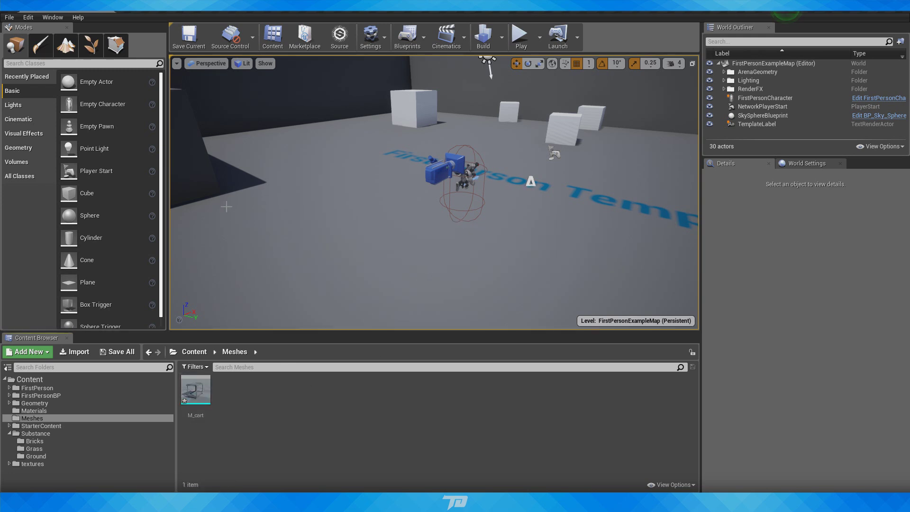
# Step: Place the M_cart mesh on the level floor in front of the First Person Template lettering
pyautogui.moveTo(355, 302)
pyautogui.mouseDown(button='right')
pyautogui.moveTo(351, 285)
pyautogui.moveTo(354, 293)
pyautogui.mouseUp(button='right')
pyautogui.press('w')
pyautogui.moveTo(197, 396); pyautogui.dragTo(304, 247)
pyautogui.moveTo(304, 247); pyautogui.dragTo(333, 281, button='right')
pyautogui.press('w')
pyautogui.press('s')
pyautogui.press('w')
pyautogui.press('s')
pyautogui.press('s')
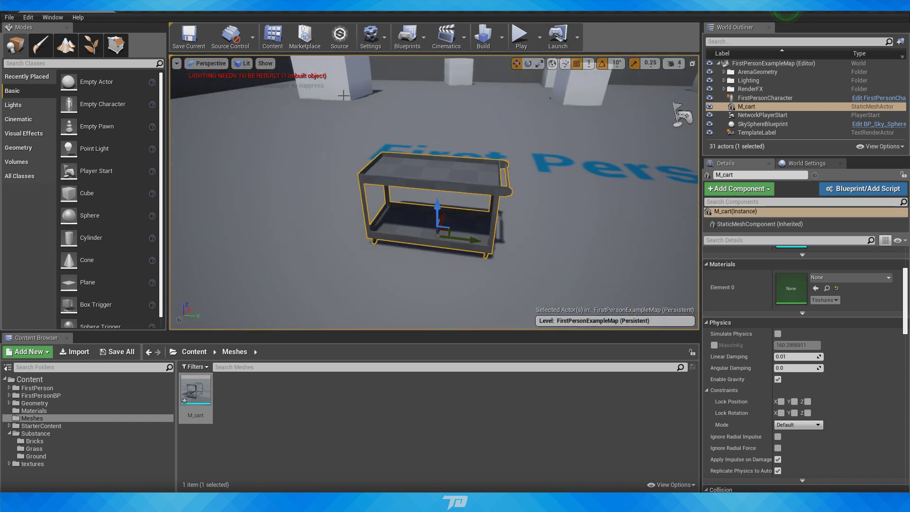
# Step: Play-test the level, walking around the cart and shooting at it to judge its scale and collision, and stop playing
pyautogui.click(523, 42)
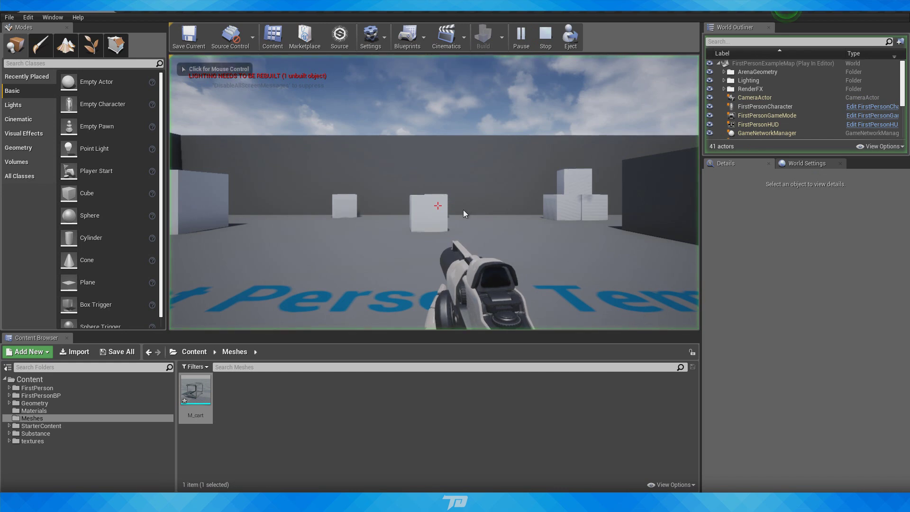
pyautogui.click(462, 209)
pyautogui.press('w')
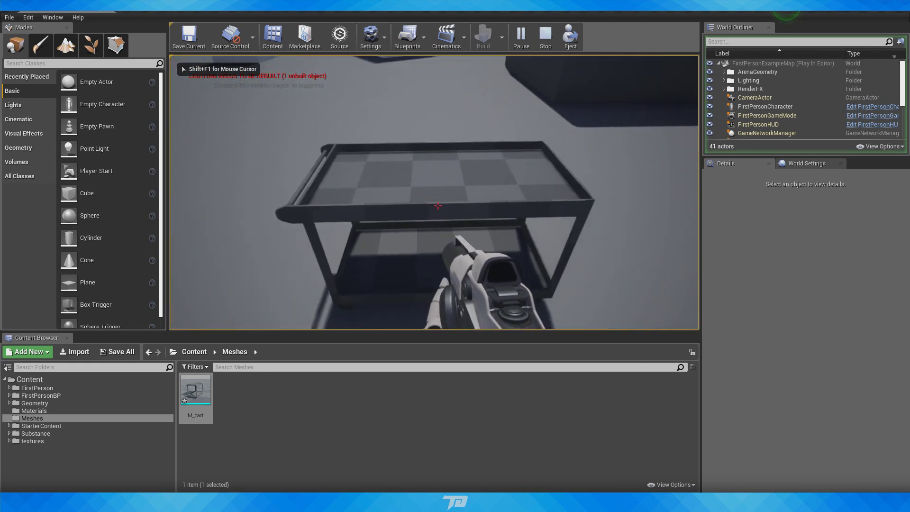
pyautogui.press('s')
pyautogui.press('w')
pyautogui.press('s')
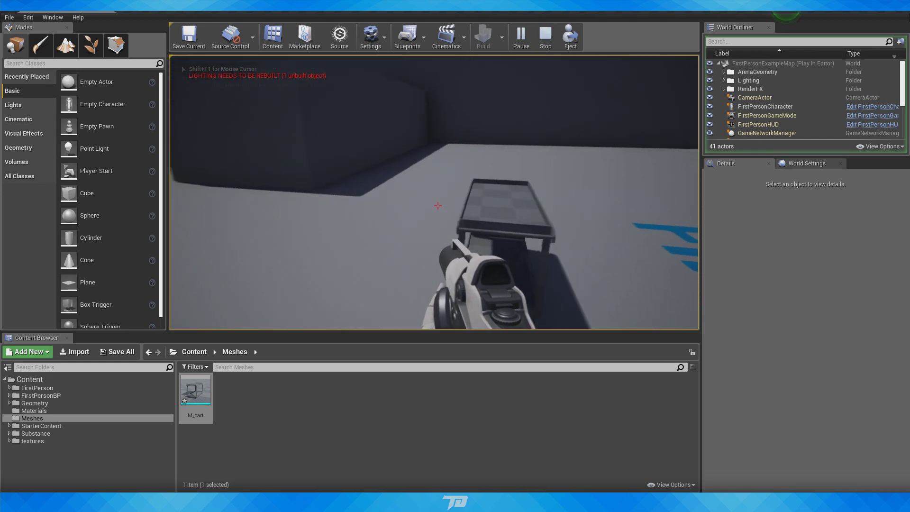
pyautogui.click(438, 205)
pyautogui.click(437, 205)
pyautogui.click(438, 206)
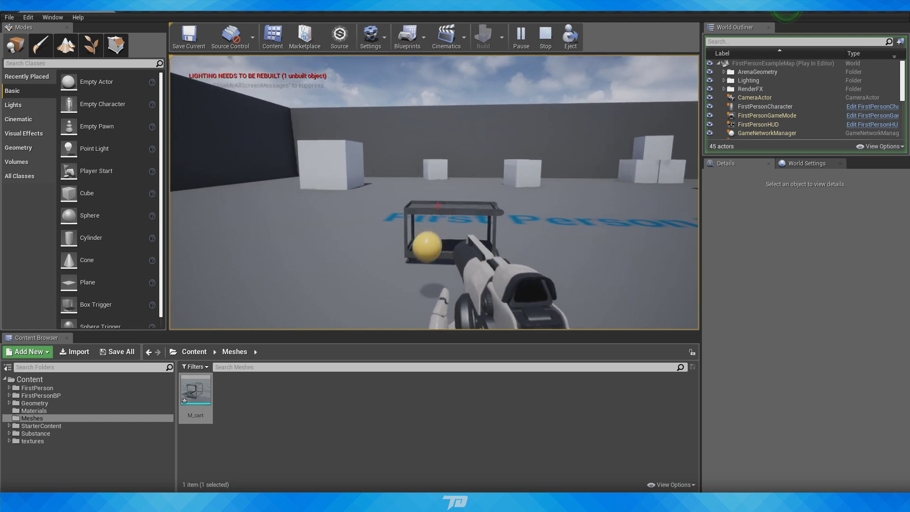
pyautogui.press('w')
pyautogui.click(437, 206)
pyautogui.press('d')
pyautogui.press('Escape')
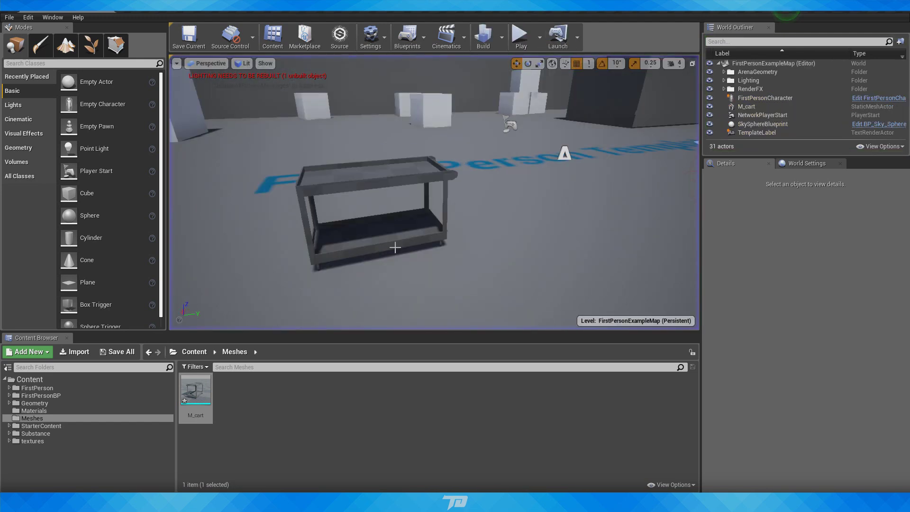
# Step: Examine the placed cart in the level from near and far, and look through the Materials and root Content folders
pyautogui.moveTo(394, 247); pyautogui.dragTo(407, 313, button='right')
pyautogui.click(257, 411)
pyautogui.moveTo(463, 254)
pyautogui.mouseDown(button='right')
pyautogui.moveTo(502, 254)
pyautogui.moveTo(463, 254)
pyautogui.mouseUp(button='right')
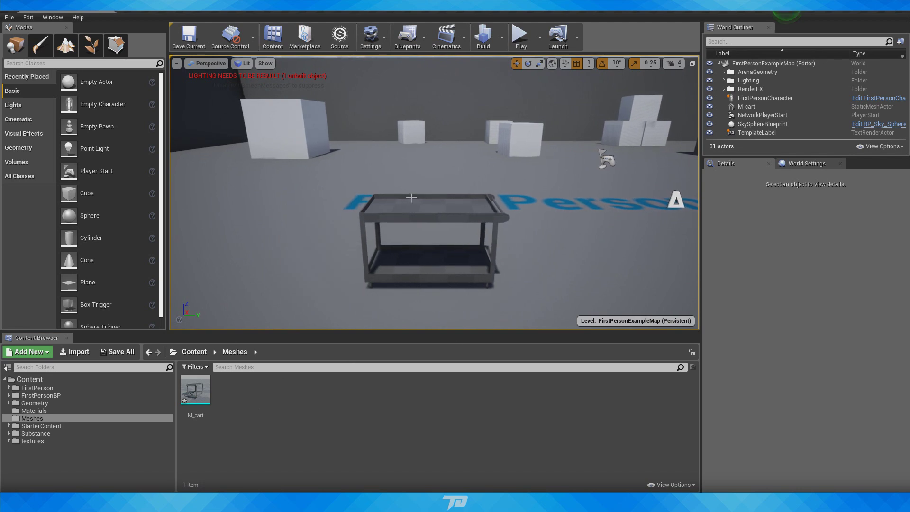
pyautogui.moveTo(411, 198); pyautogui.dragTo(412, 217, button='right')
pyautogui.press('w')
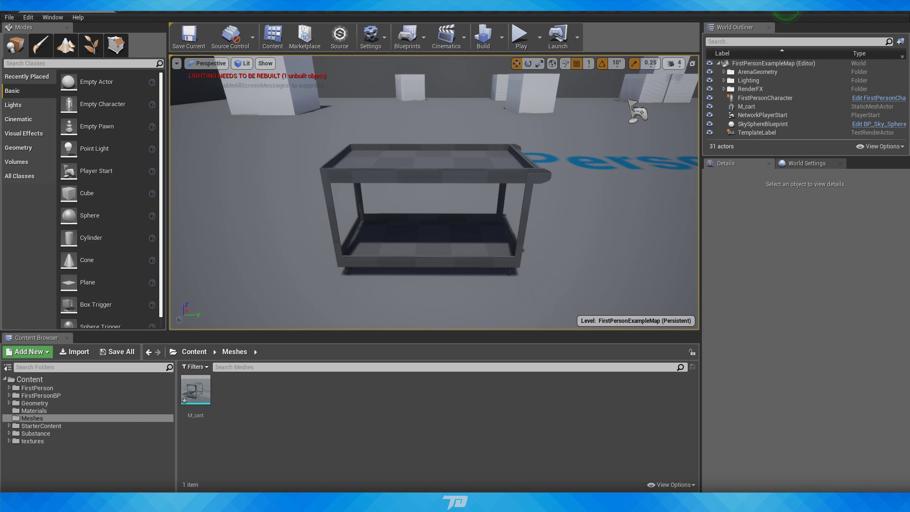
pyautogui.click(30, 412)
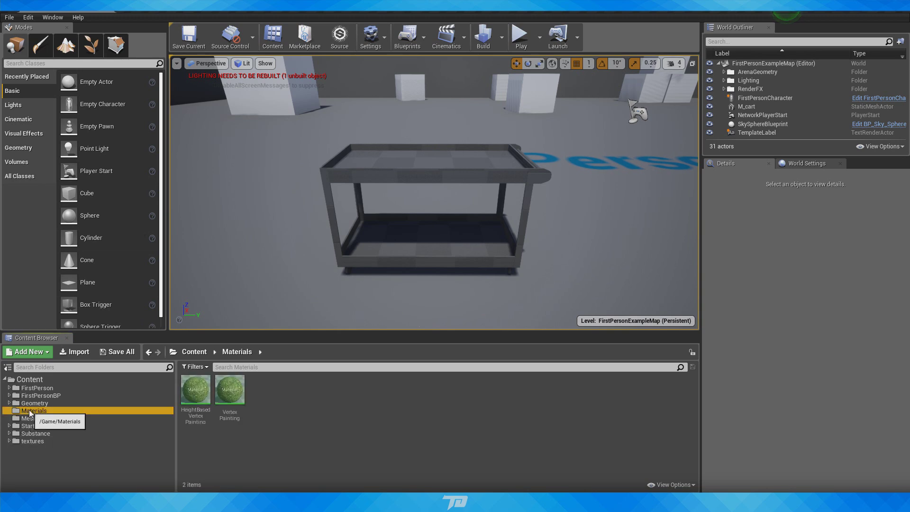
pyautogui.click(20, 380)
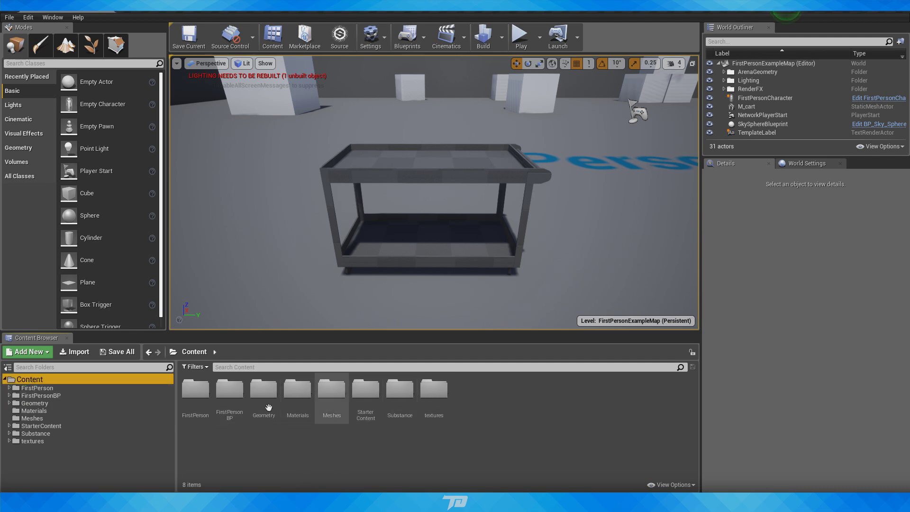
pyautogui.scroll(-10, 640, 208)
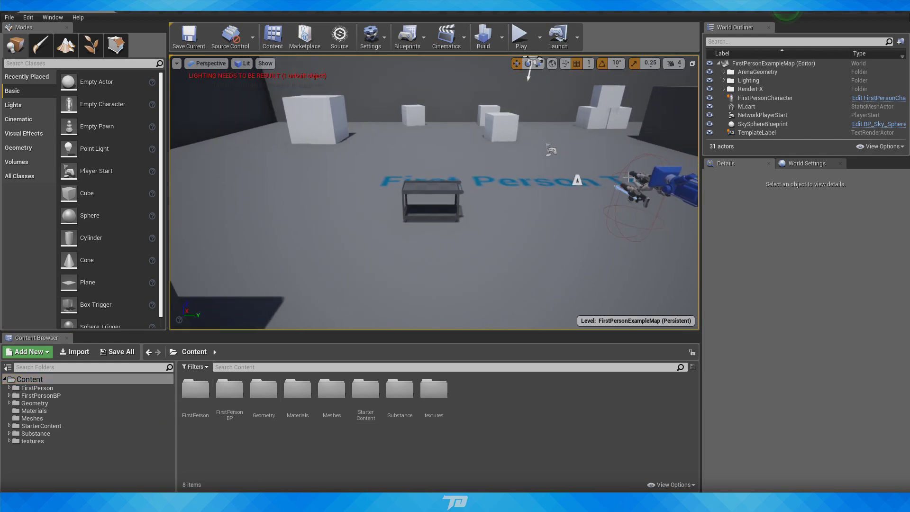
pyautogui.moveTo(641, 208)
pyautogui.mouseDown(button='right')
pyautogui.moveTo(663, 187)
pyautogui.moveTo(694, 186)
pyautogui.moveTo(635, 211)
pyautogui.mouseUp(button='right')
pyautogui.moveTo(538, 162)
pyautogui.mouseDown(button='right')
pyautogui.moveTo(547, 174)
pyautogui.moveTo(537, 171)
pyautogui.mouseUp(button='right')
pyautogui.press('w')
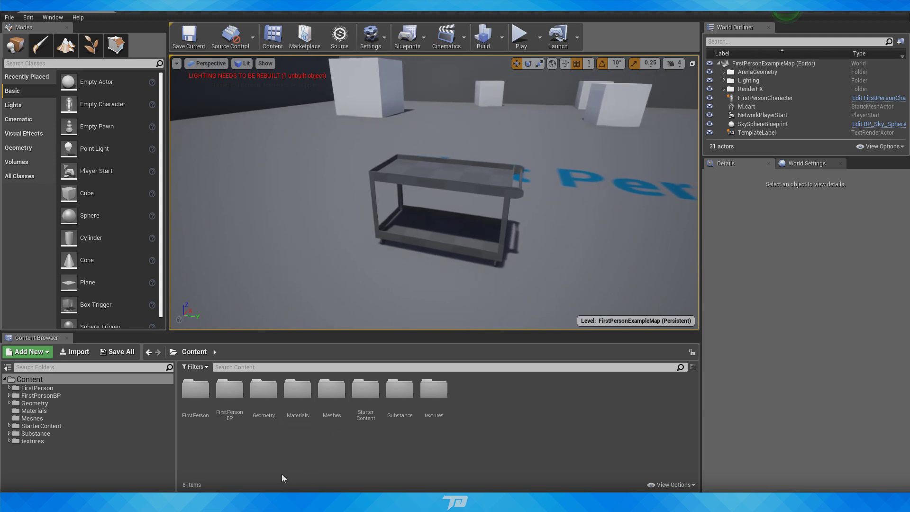
# Step: Create a new material named M_Cart in the Materials folder
pyautogui.doubleClick(298, 389)
pyautogui.rightClick(299, 402)
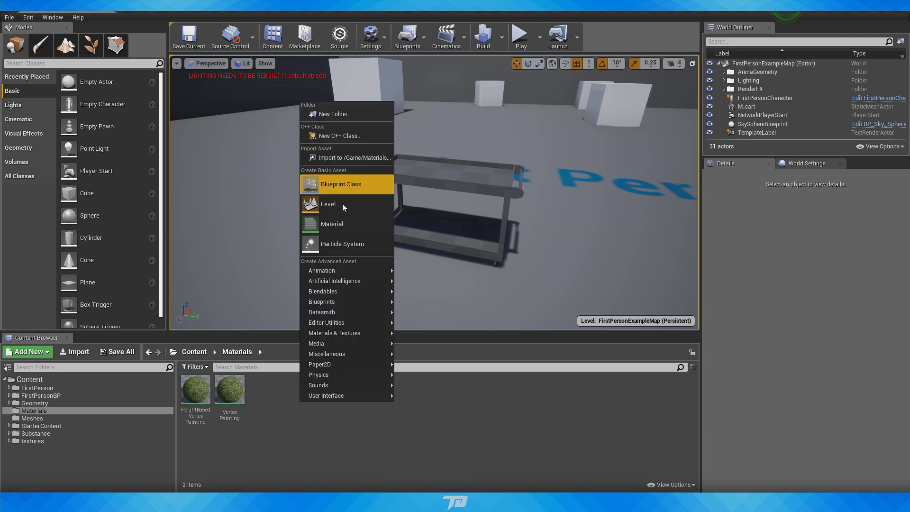
pyautogui.click(334, 225)
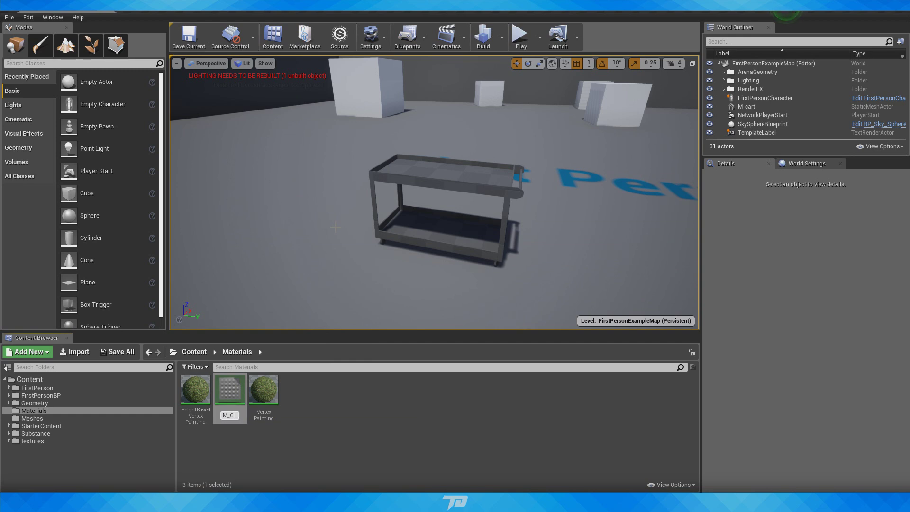
pyautogui.press('Return')
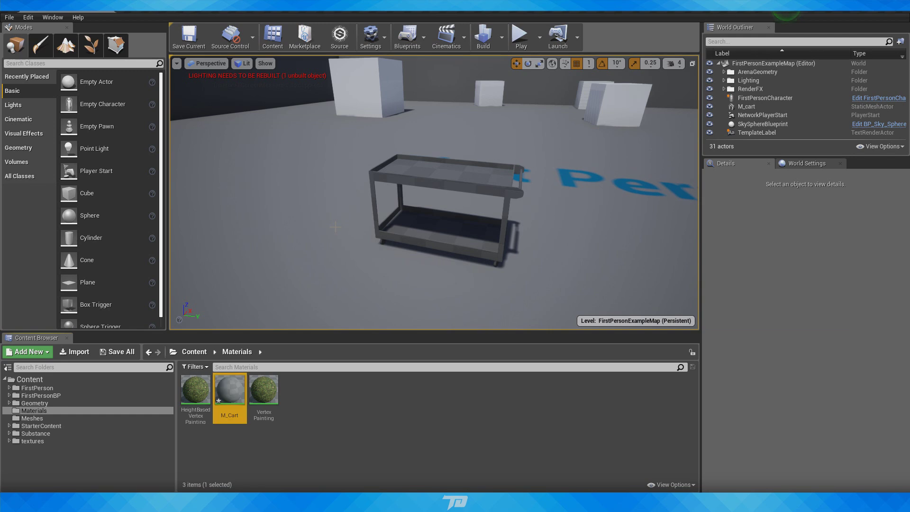
pyautogui.click(296, 423)
# Step: Rename the cart static mesh in the Meshes folder to SM_Cart
pyautogui.click(31, 418)
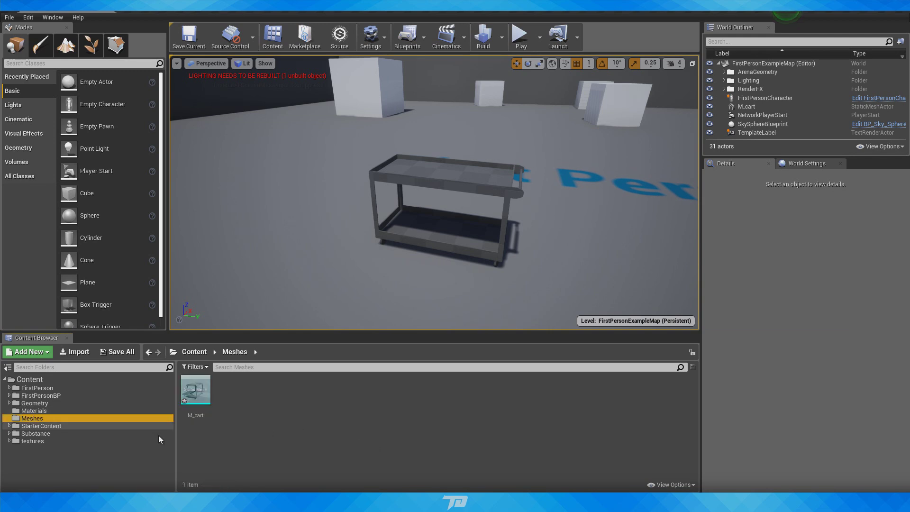
pyautogui.rightClick(195, 390)
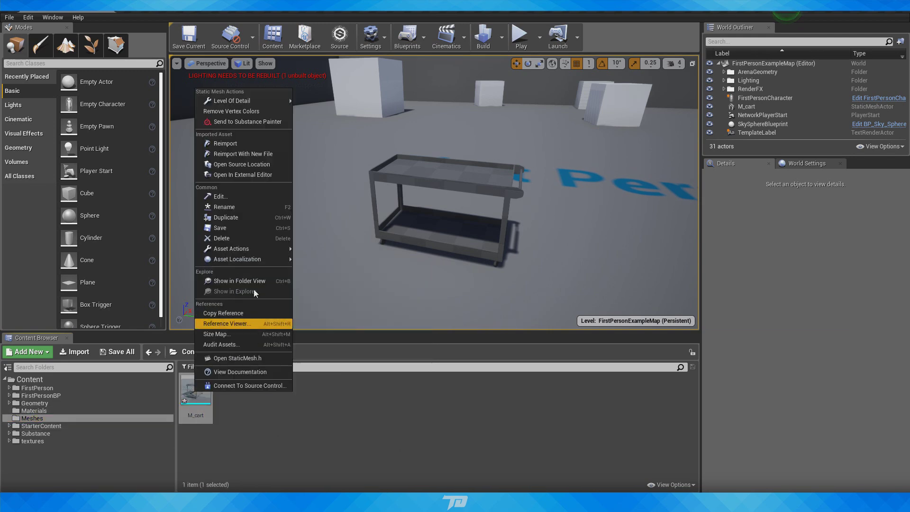
pyautogui.click(244, 209)
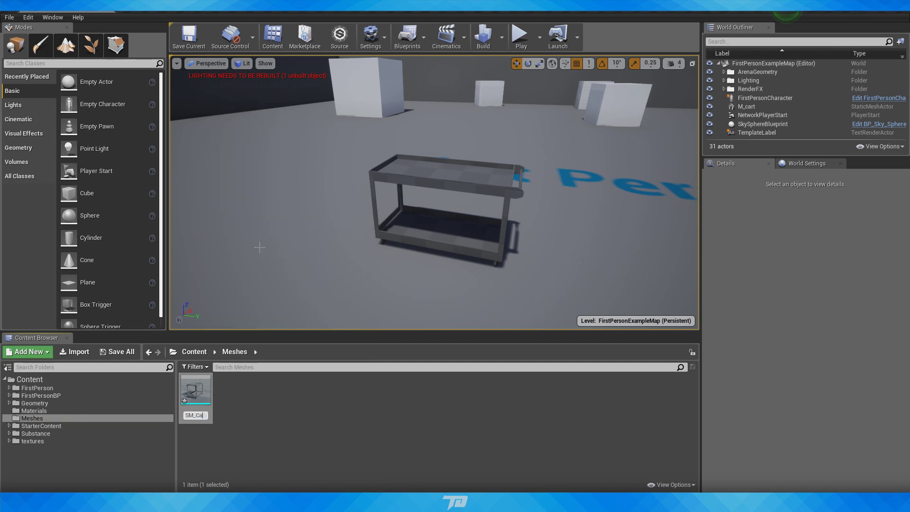
pyautogui.write('SM_Cart')
pyautogui.press('Return')
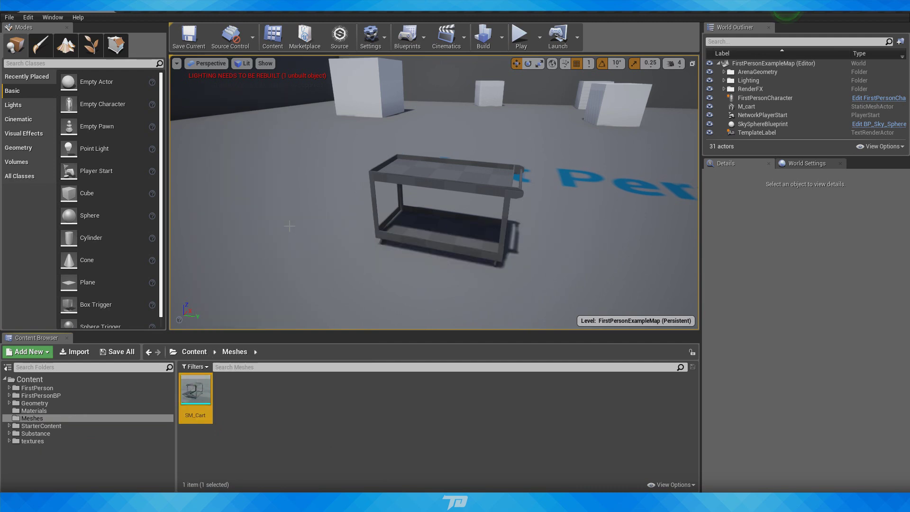
pyautogui.click(298, 420)
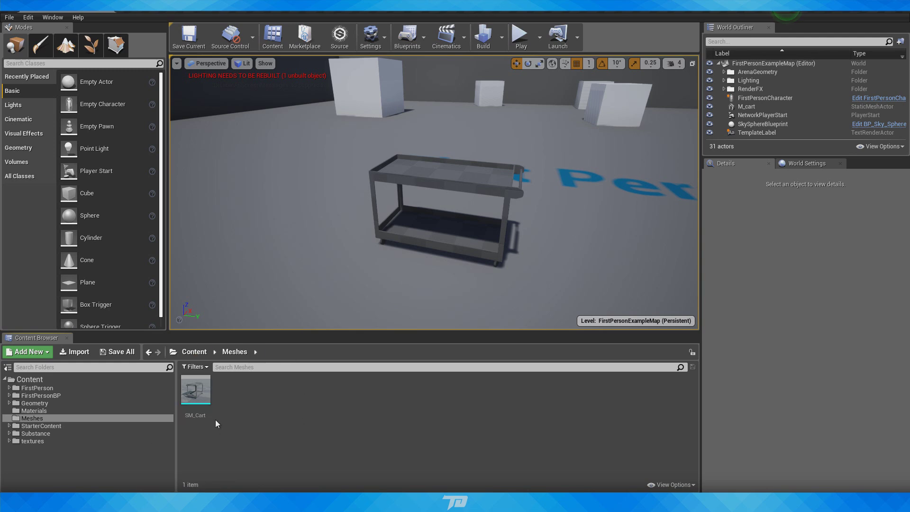
# Step: Open the M_Cart material from the Materials folder and shrink its editor to a smaller floating window over the level editor
pyautogui.click(64, 408)
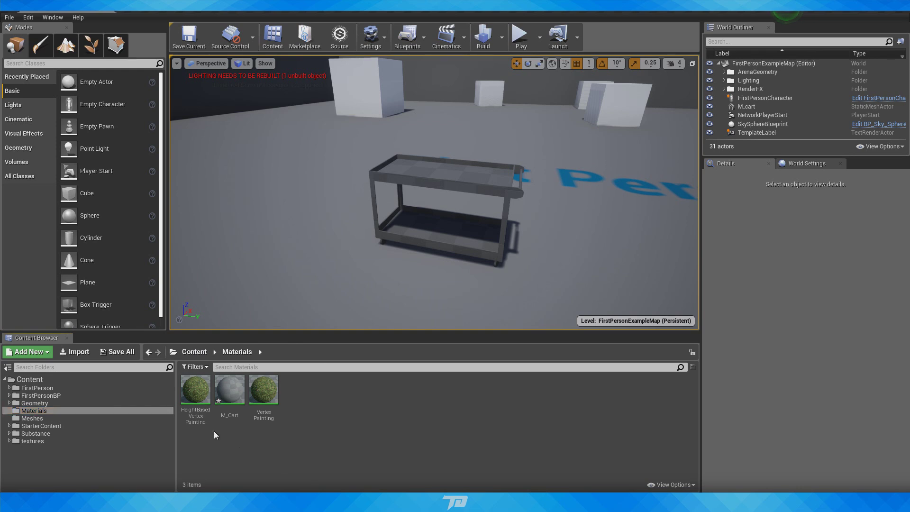
pyautogui.click(228, 394)
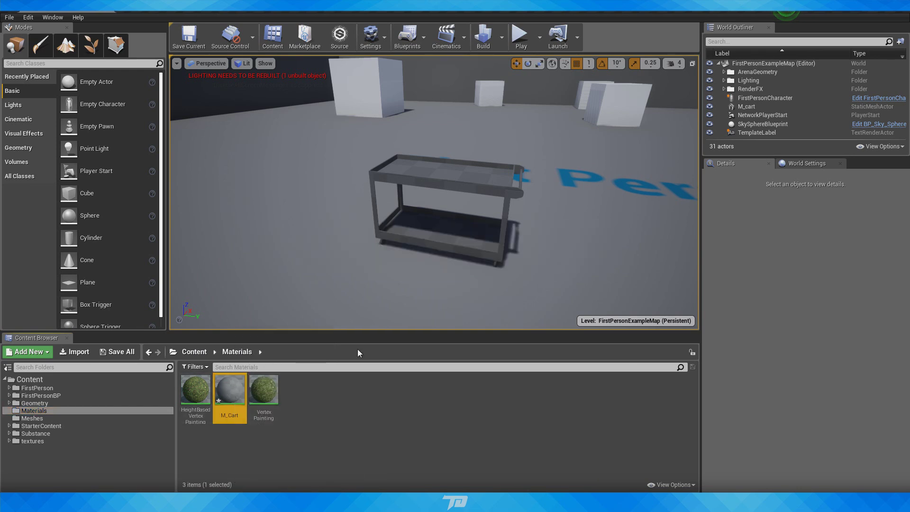
pyautogui.doubleClick(229, 391)
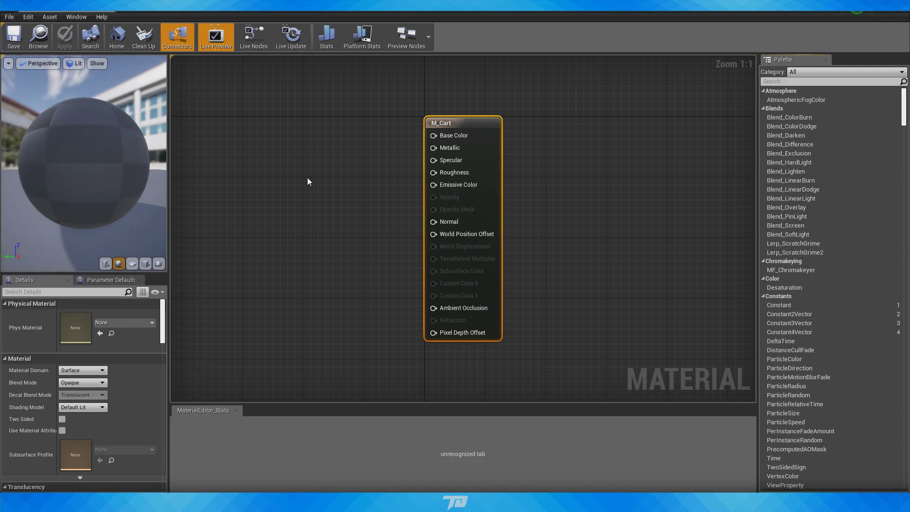
pyautogui.moveTo(450, 6); pyautogui.dragTo(473, 40)
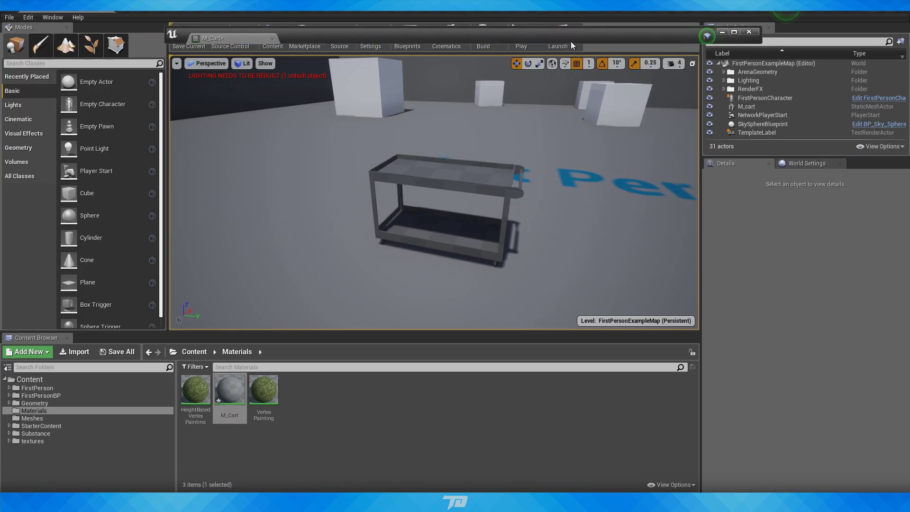
pyautogui.moveTo(570, 43); pyautogui.dragTo(545, 446)
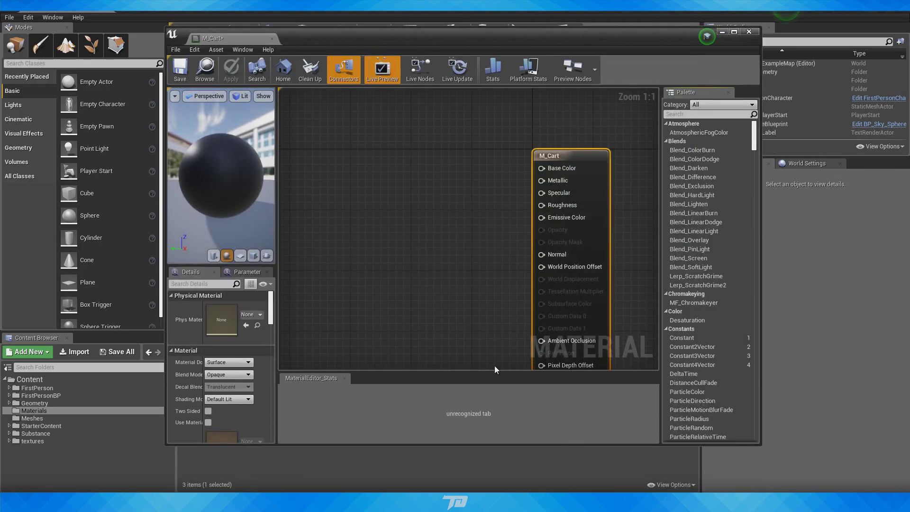
# Step: Reposition the M_Cart result node in the material graph so that all its inputs fit in view, and deselect it
pyautogui.scroll(-12, 454, 247)
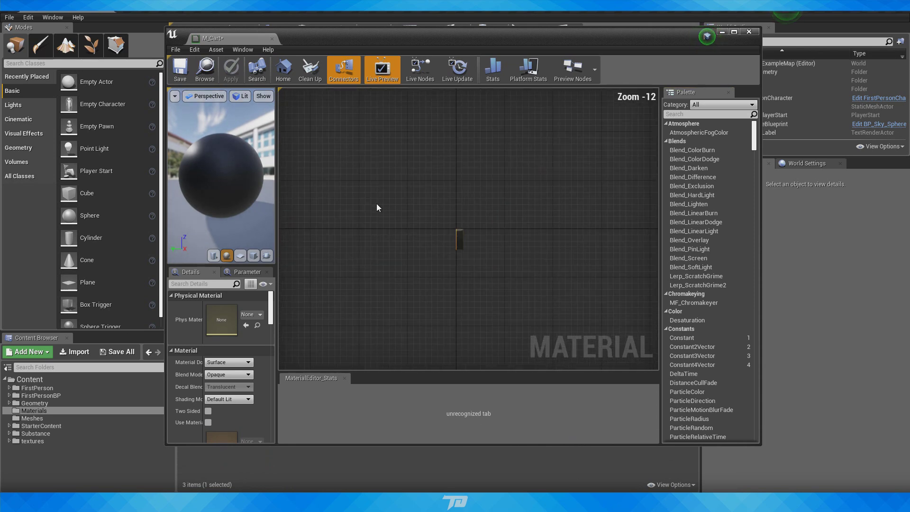
pyautogui.scroll(9, 451, 239)
pyautogui.scroll(1, 431, 223)
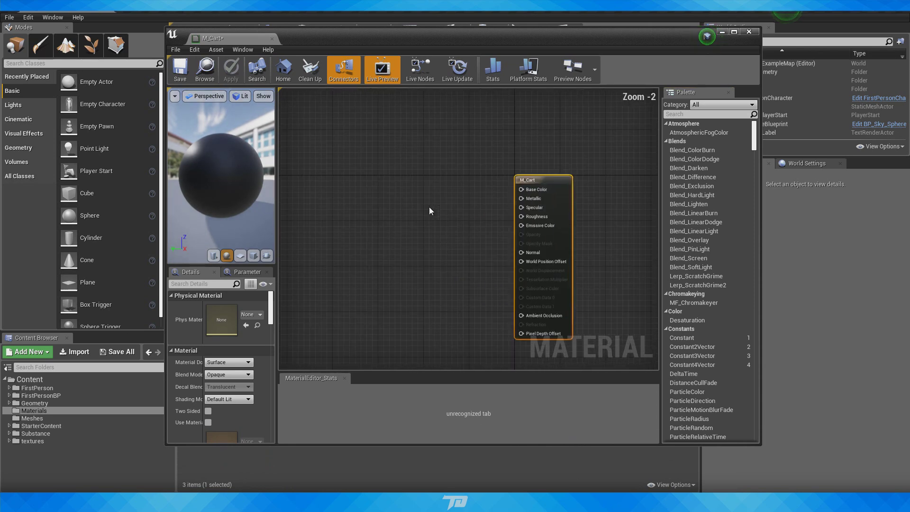
pyautogui.moveTo(545, 149); pyautogui.dragTo(563, 149)
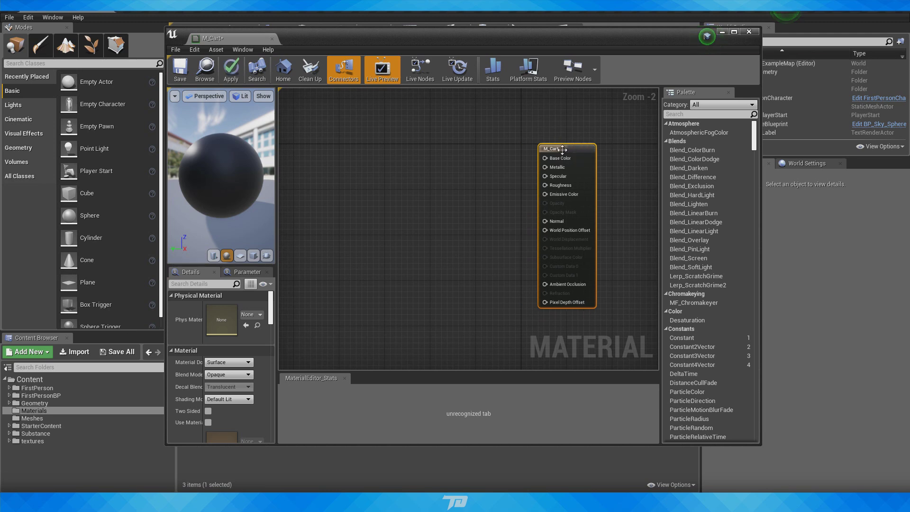
pyautogui.moveTo(576, 345); pyautogui.dragTo(576, 345)
pyautogui.moveTo(491, 332); pyautogui.dragTo(605, 120)
pyautogui.click(560, 154)
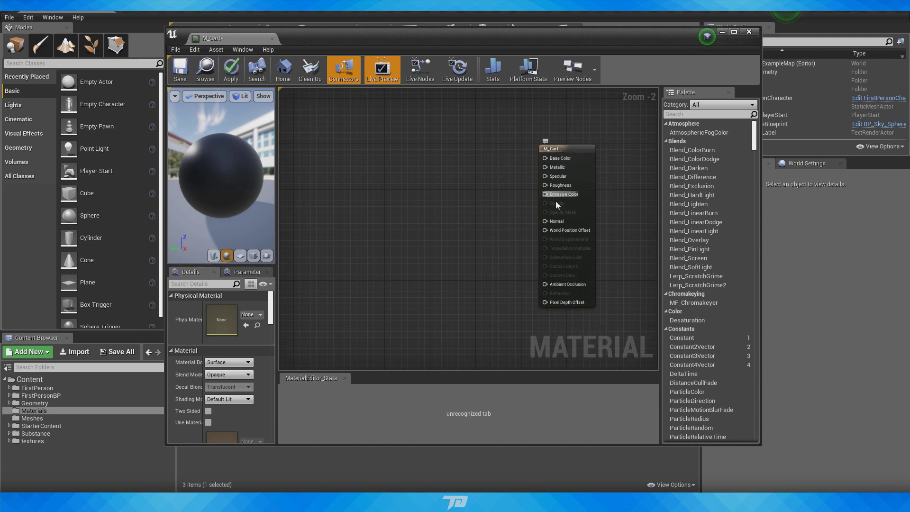
# Step: Examine the M_Cart material settings, including Material Domain, the Blend Mode options, Shading Model and Two Sided
pyautogui.moveTo(270, 317); pyautogui.dragTo(268, 344)
pyautogui.scroll(6, 265, 339)
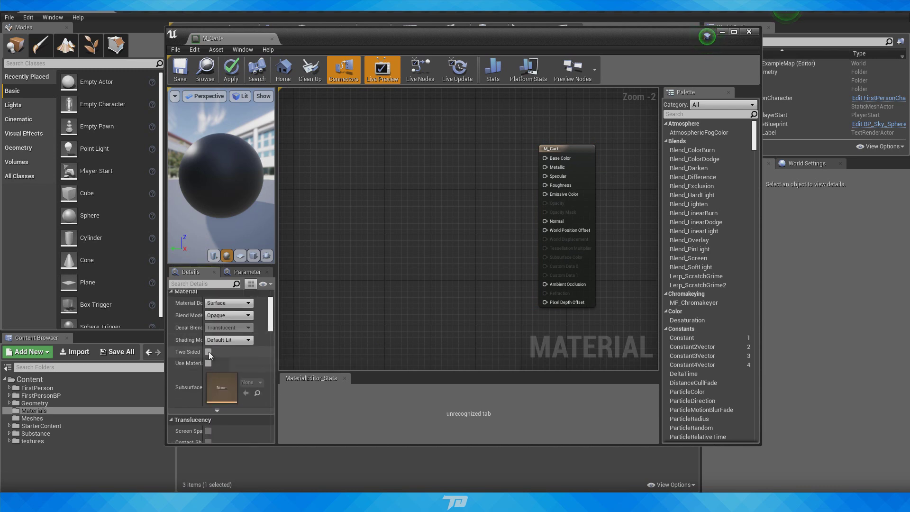
pyautogui.scroll(2, 267, 322)
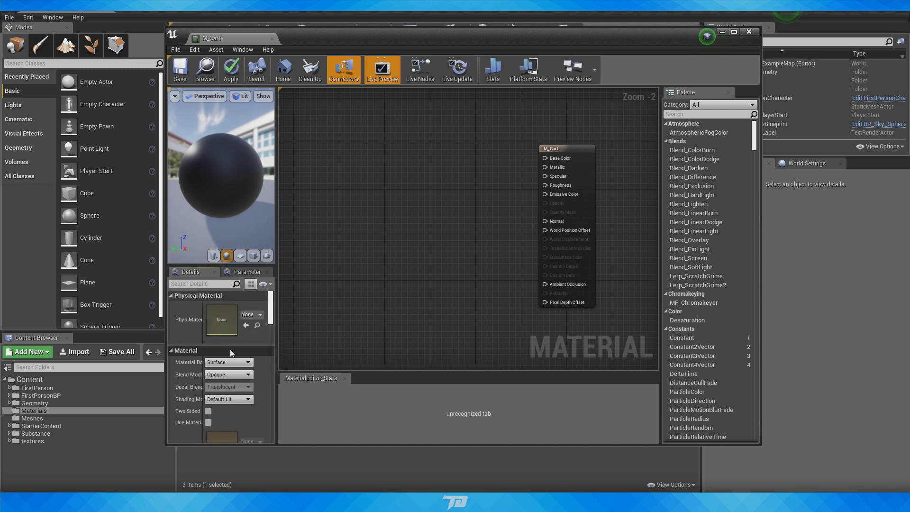
pyautogui.click(234, 362)
pyautogui.click(232, 366)
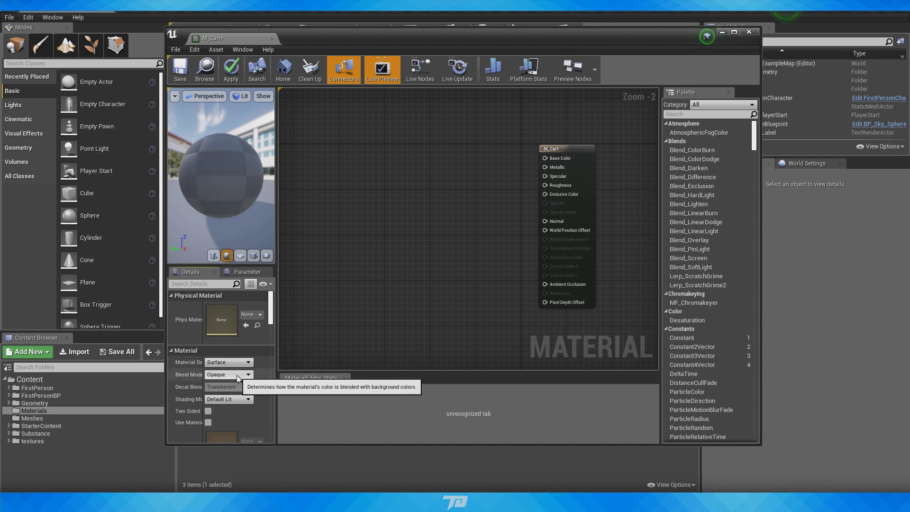
pyautogui.click(238, 375)
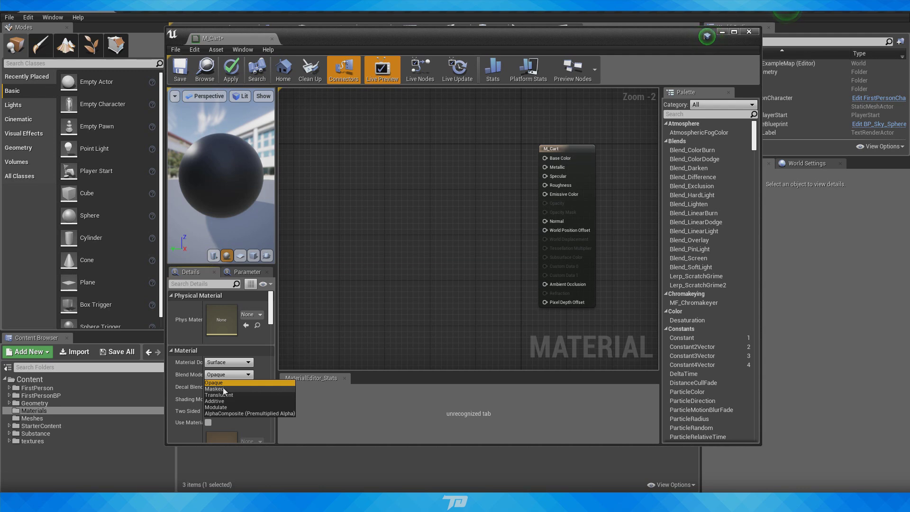
pyautogui.click(229, 378)
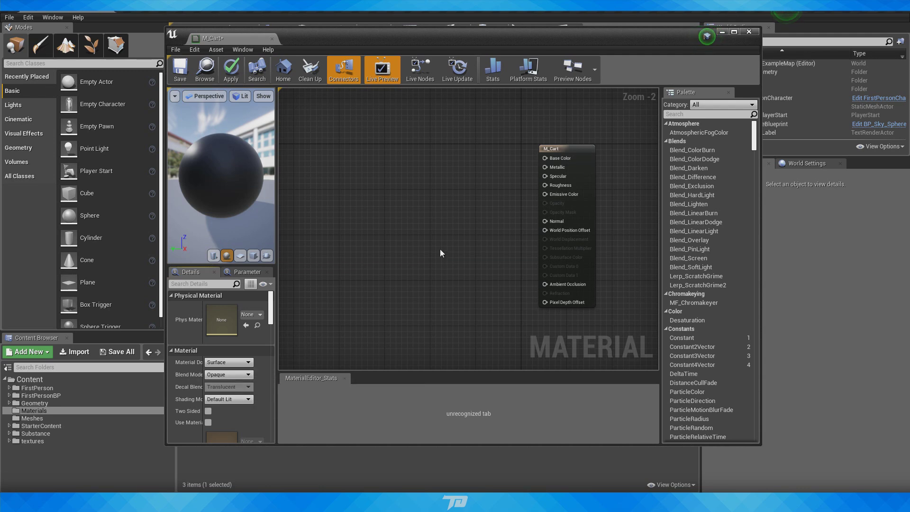
# Step: Move the M_Cart material editor out of the way of the level editor and open the Cart_01 folder inside textures
pyautogui.moveTo(440, 252); pyautogui.dragTo(450, 232, button='right')
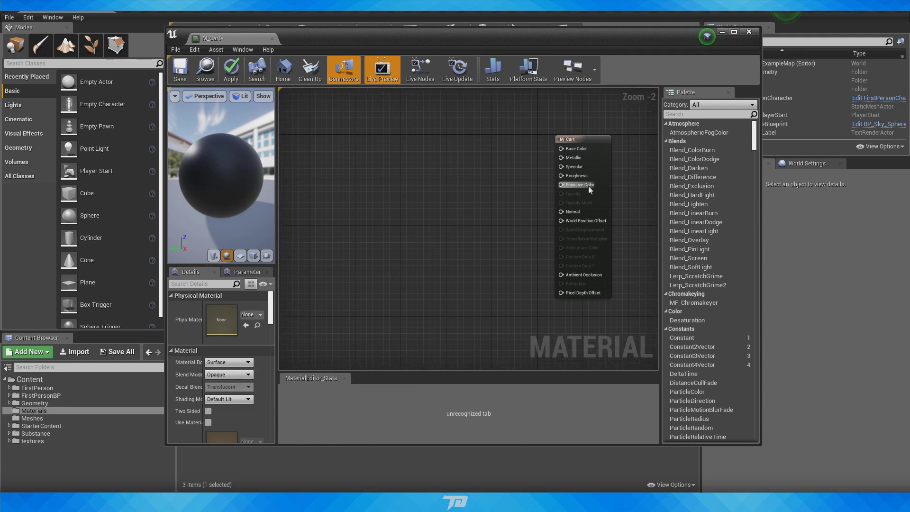
pyautogui.moveTo(509, 33); pyautogui.dragTo(909, 160)
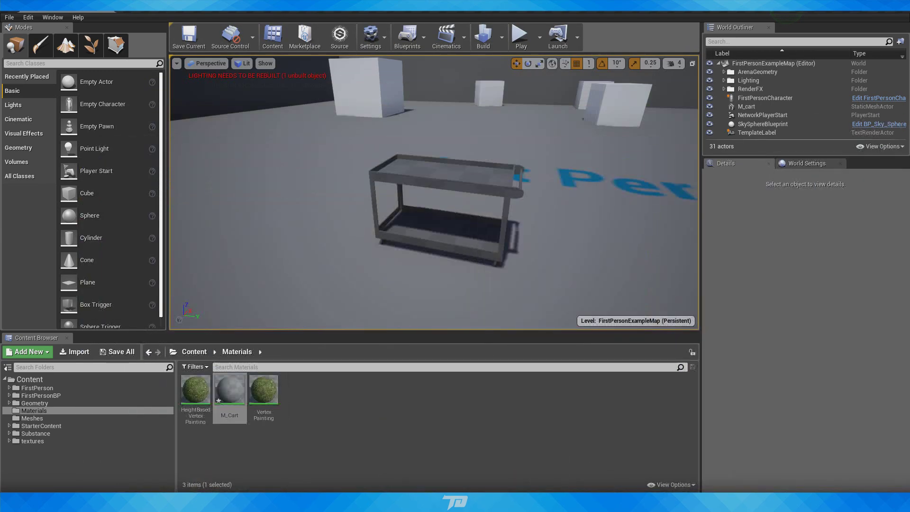
pyautogui.click(353, 437)
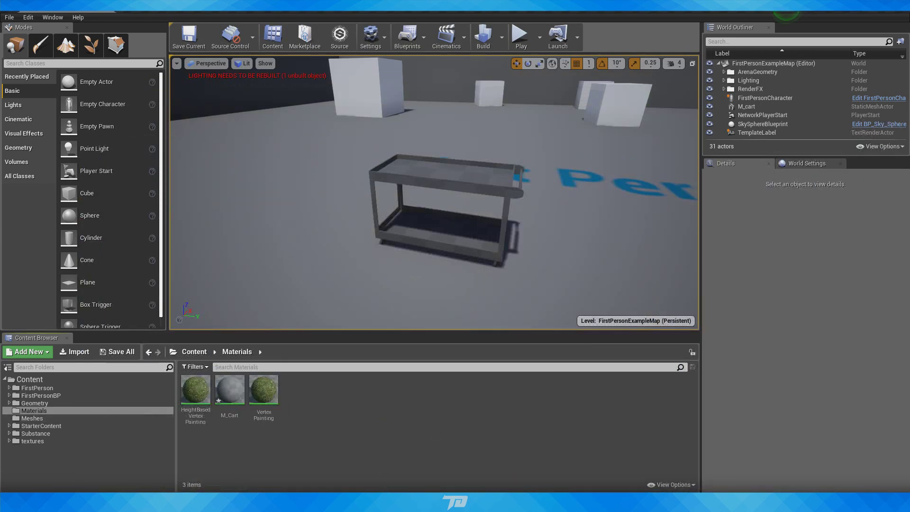
pyautogui.moveTo(434, 213); pyautogui.dragTo(467, 208, button='right')
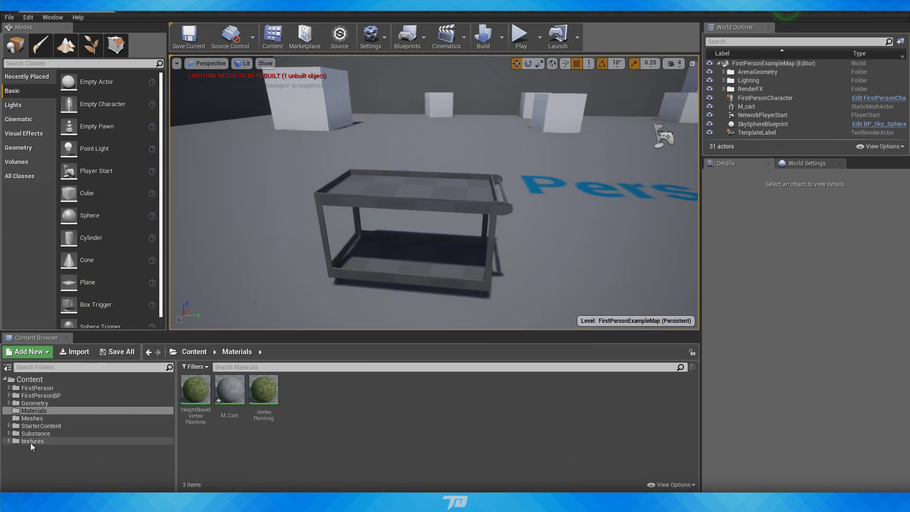
pyautogui.click(35, 441)
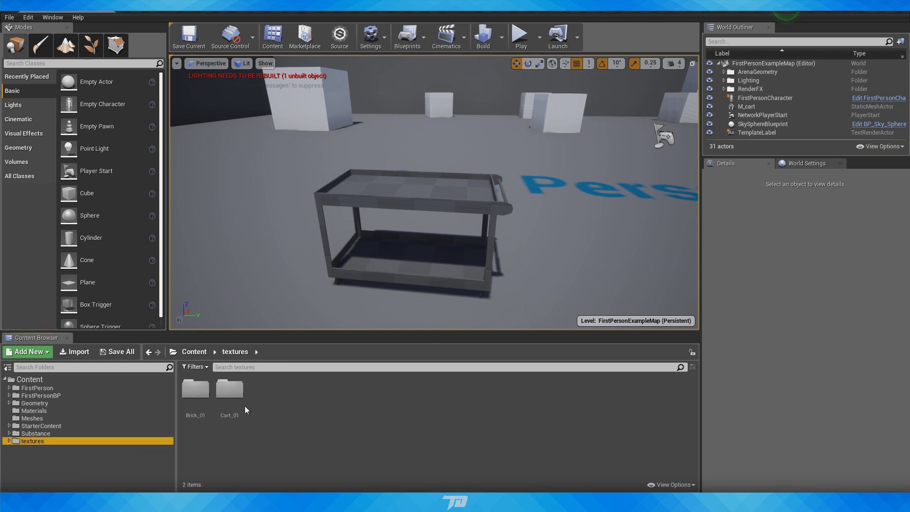
pyautogui.doubleClick(230, 390)
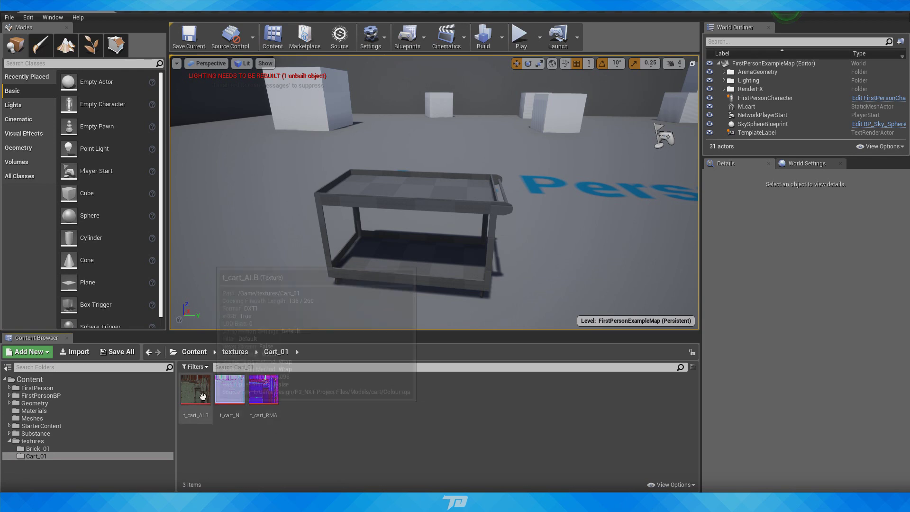
# Step: Look at the option for importing files into the Cart_01 textures folder, without importing anything
pyautogui.rightClick(343, 405)
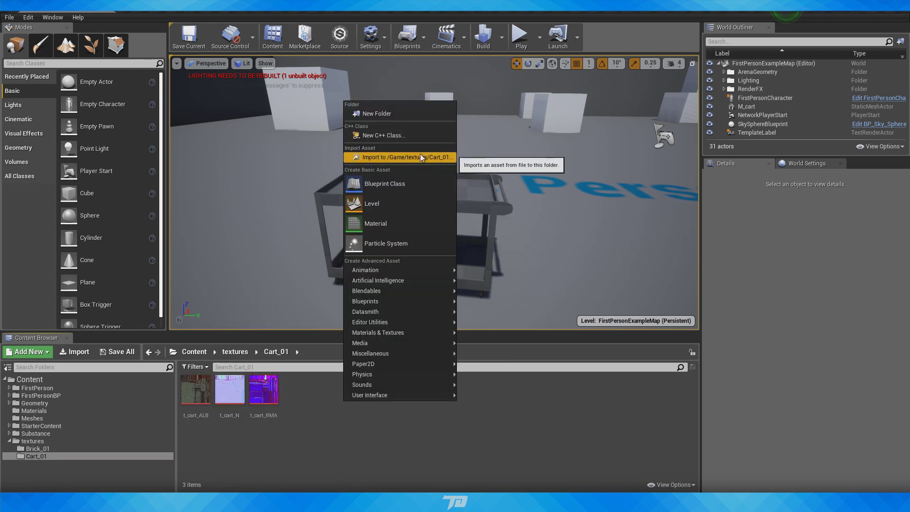
pyautogui.click(311, 451)
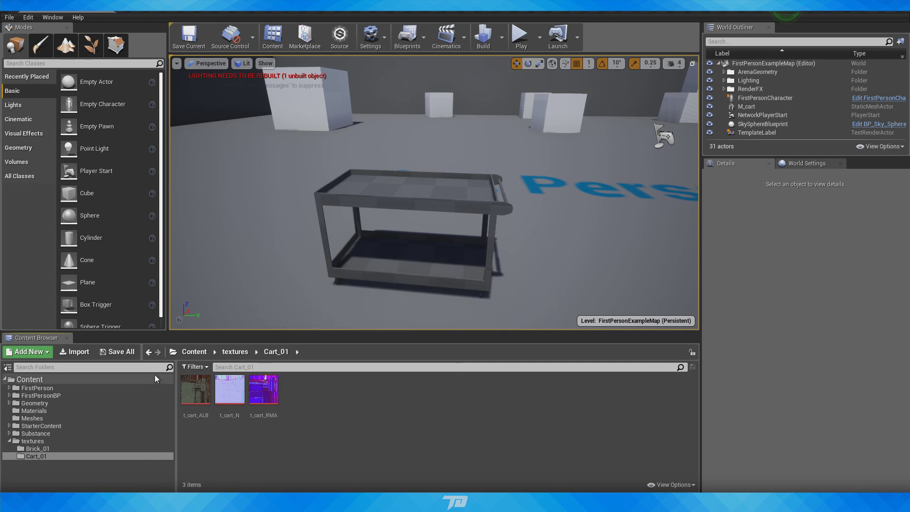
pyautogui.rightClick(347, 420)
pyautogui.click(286, 465)
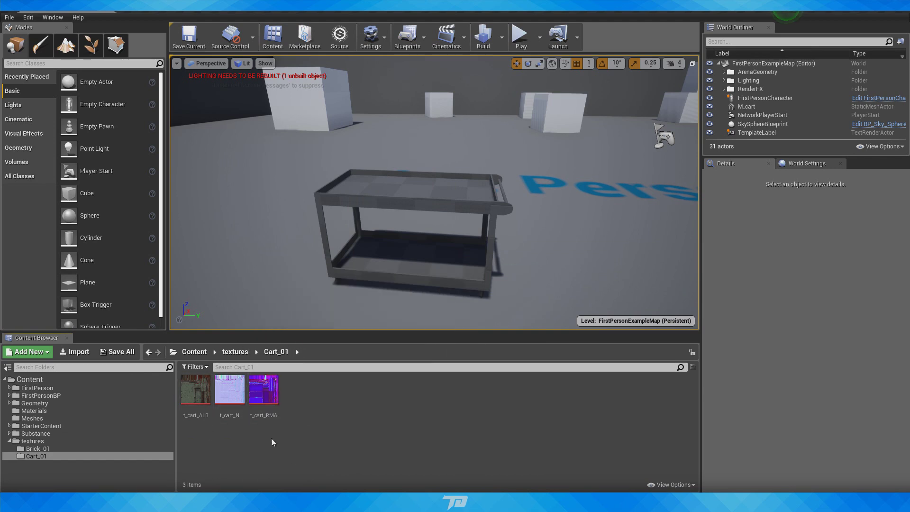
# Step: Open the t_cart_RMA texture and hide its red and green channels to inspect the blue channel alone
pyautogui.moveTo(265, 389)
pyautogui.click(264, 390)
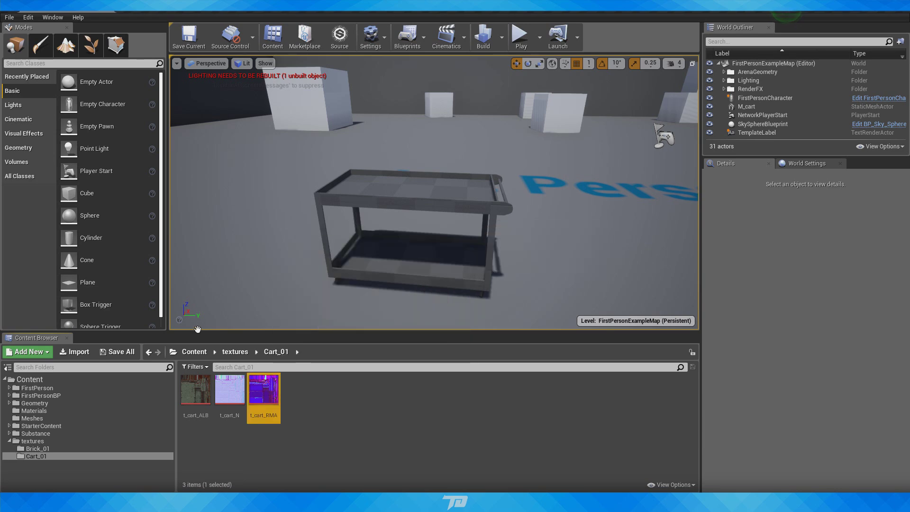
pyautogui.doubleClick(263, 390)
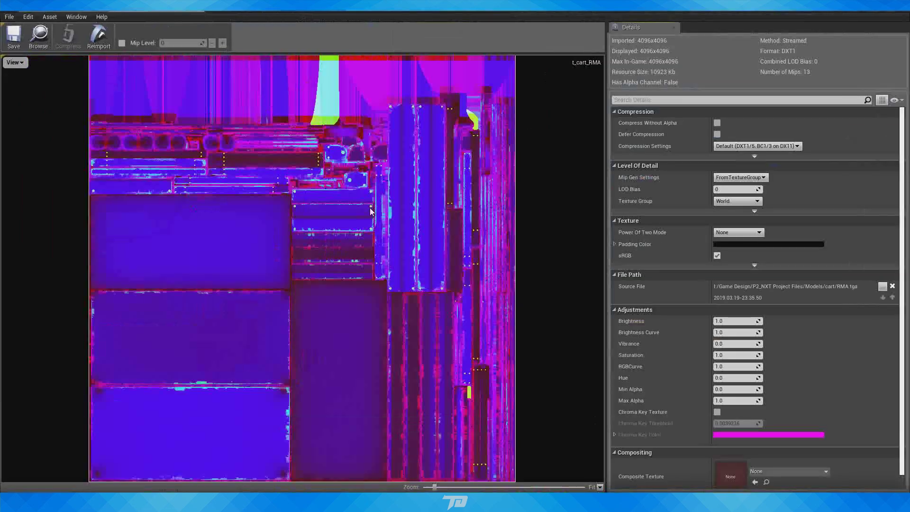
pyautogui.click(14, 63)
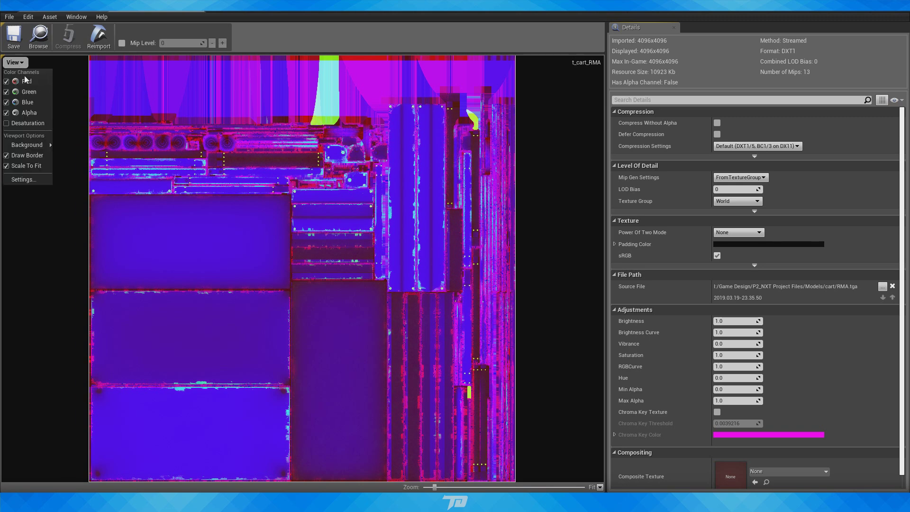
pyautogui.click(17, 70)
pyautogui.click(14, 63)
pyautogui.click(6, 91)
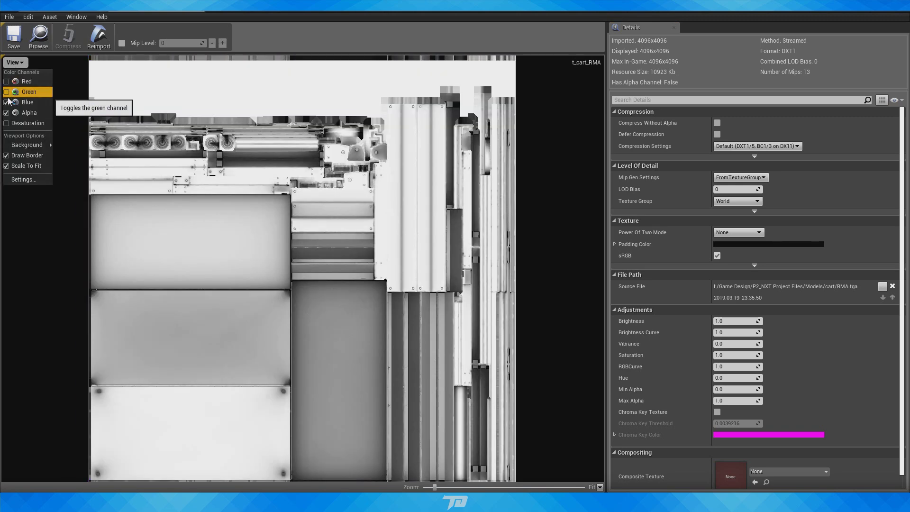
# Step: Examine the t_cart_RMA texture's red, green and blue channels one at a time with the alpha channel hidden
pyautogui.click(6, 101)
pyautogui.click(7, 113)
pyautogui.click(6, 112)
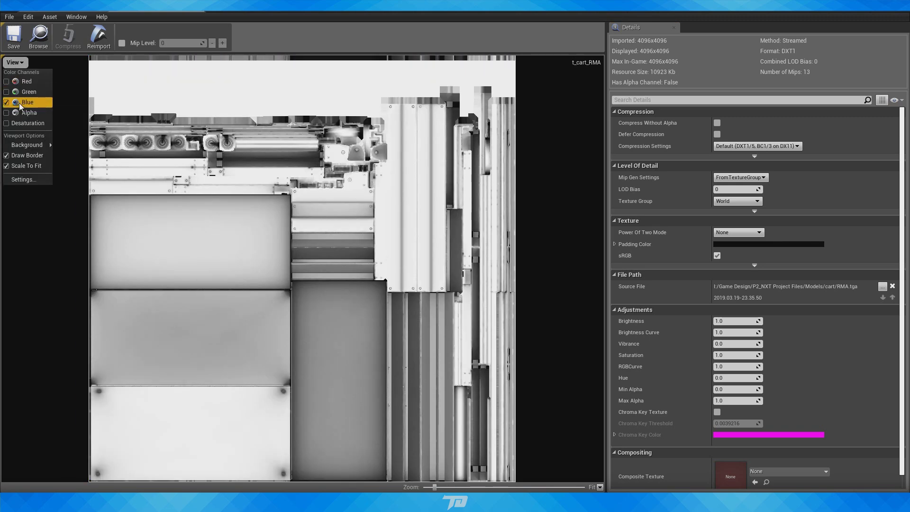
pyautogui.click(7, 102)
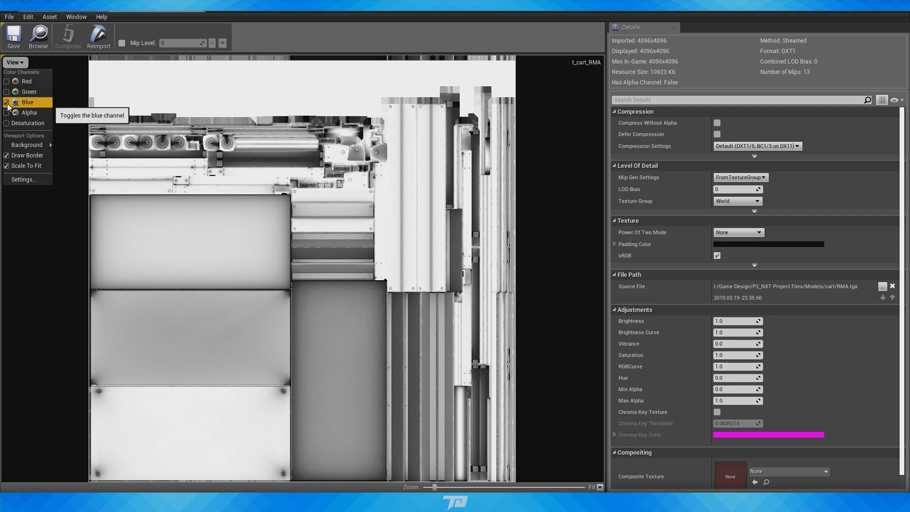
pyautogui.click(24, 101)
pyautogui.click(24, 82)
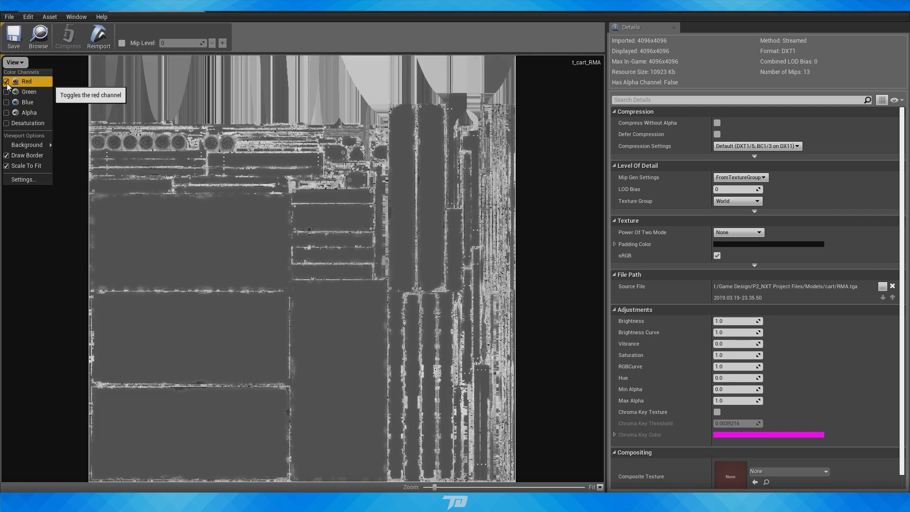
pyautogui.click(24, 81)
pyautogui.click(24, 91)
pyautogui.click(24, 91)
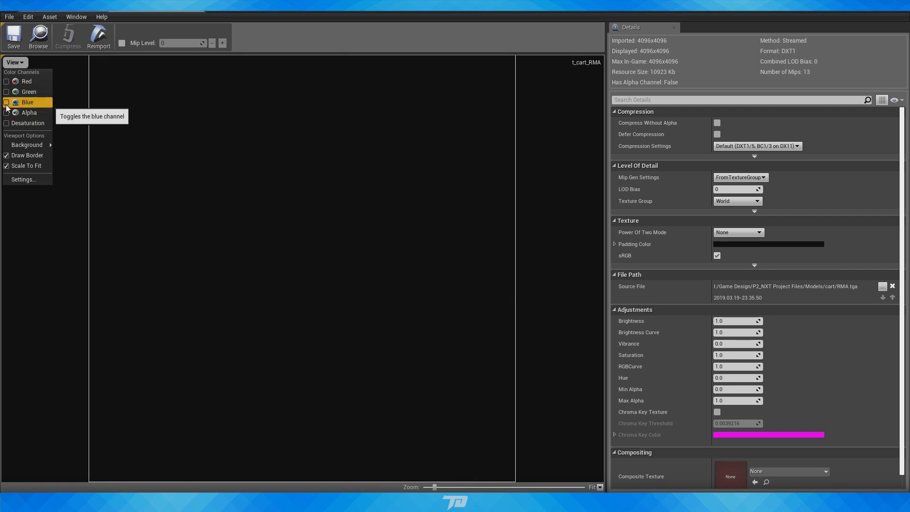
# Step: Show the texture's red, green and blue channels together again, leaving alpha hidden
pyautogui.click(24, 102)
pyautogui.click(4, 92)
pyautogui.click(5, 82)
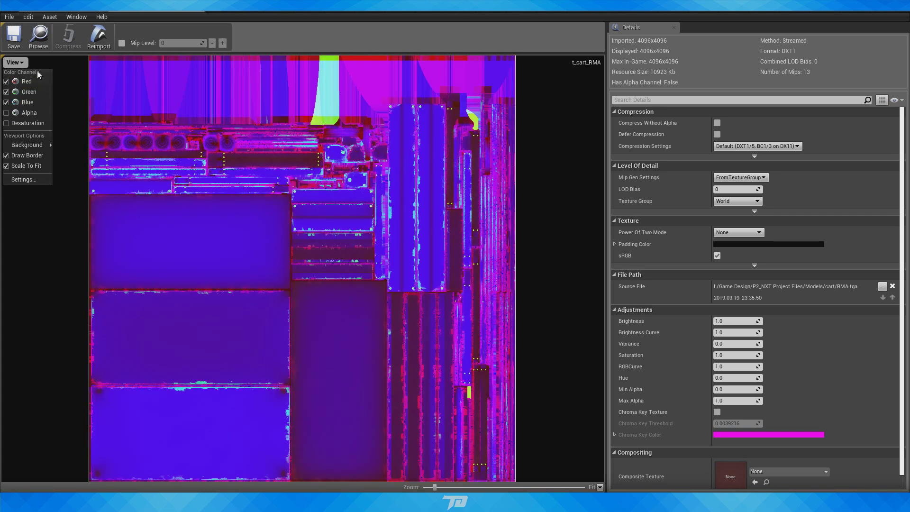
pyautogui.click(24, 66)
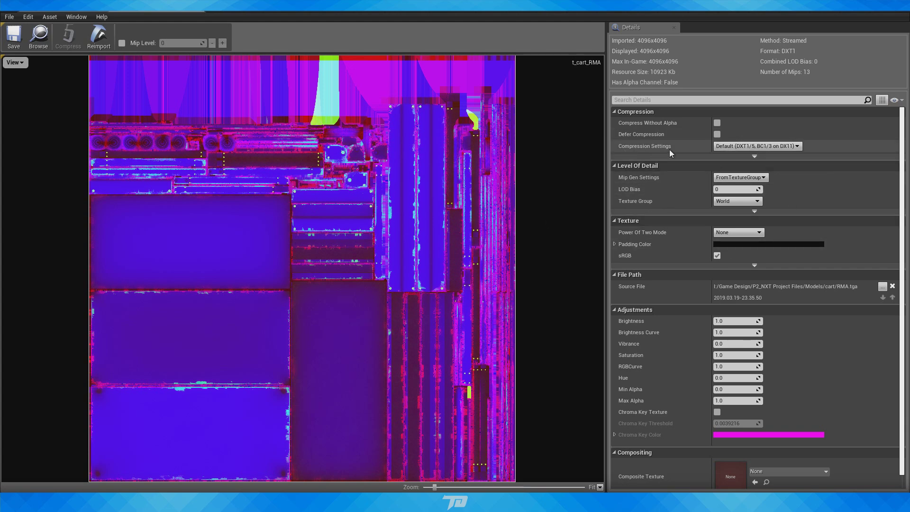
# Step: Set the t_cart_RMA texture's compression to Masks (no sRGB) and keep sRGB disabled
pyautogui.click(758, 147)
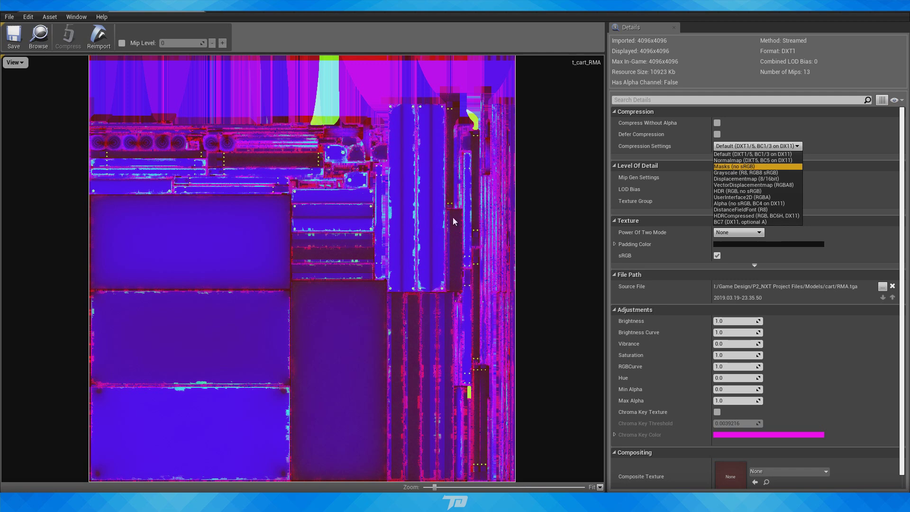
pyautogui.click(730, 166)
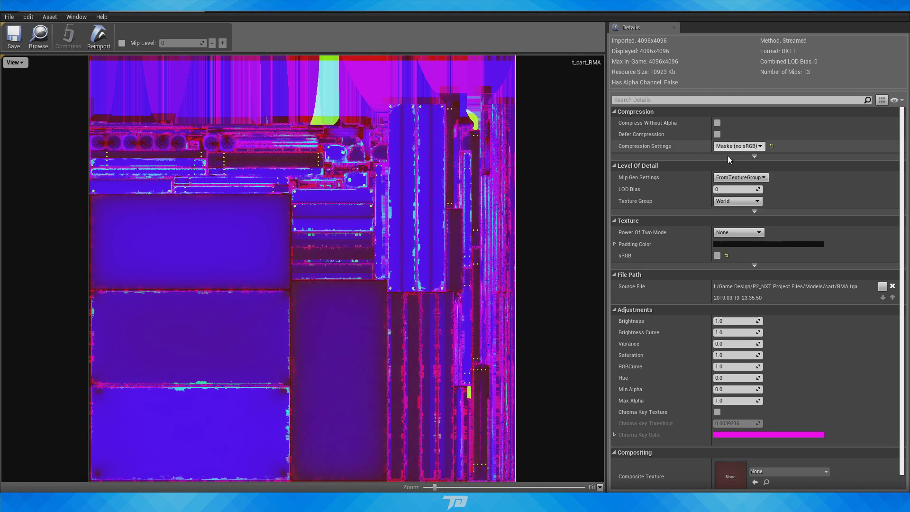
pyautogui.click(716, 255)
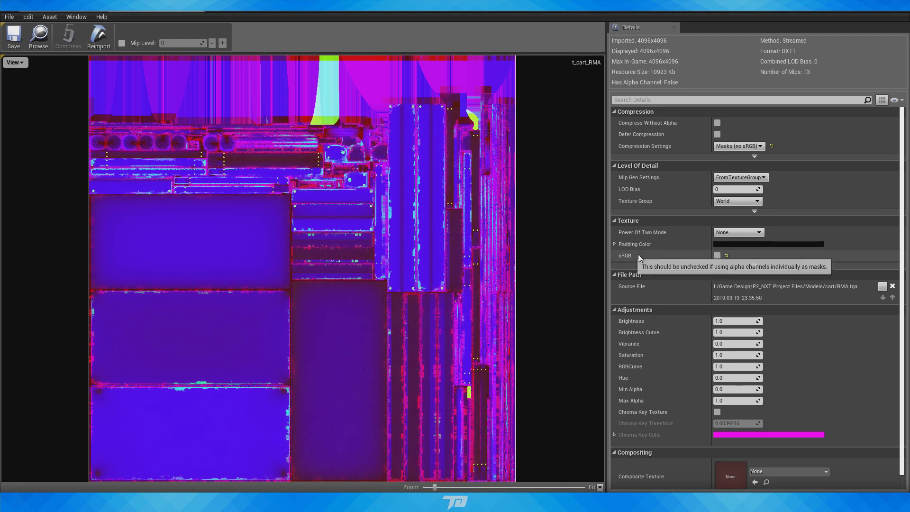
pyautogui.scroll(-1, 762, 290)
pyautogui.scroll(1, 761, 293)
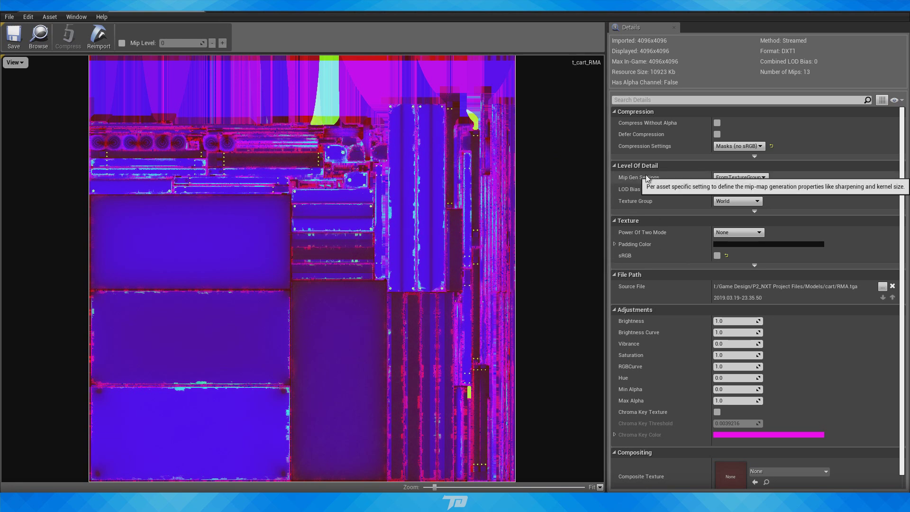
# Step: Return to the M_Cart material editor and shift its window aside to uncover the cart textures in the Cart_01 folder
pyautogui.click(195, 10)
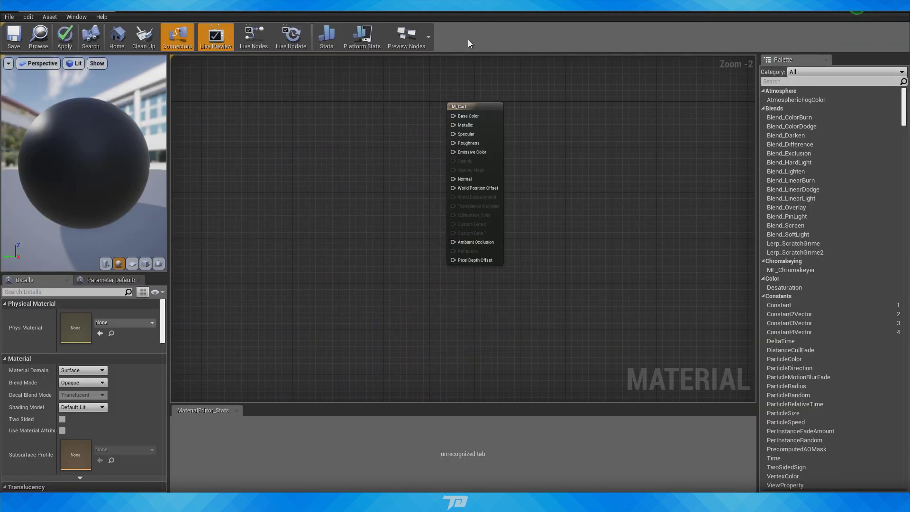
pyautogui.moveTo(440, 258); pyautogui.dragTo(446, 295, button='right')
pyautogui.scroll(2, 403, 271)
pyautogui.moveTo(402, 265)
pyautogui.mouseDown(button='right')
pyautogui.moveTo(390, 280)
pyautogui.moveTo(396, 274)
pyautogui.mouseUp(button='right')
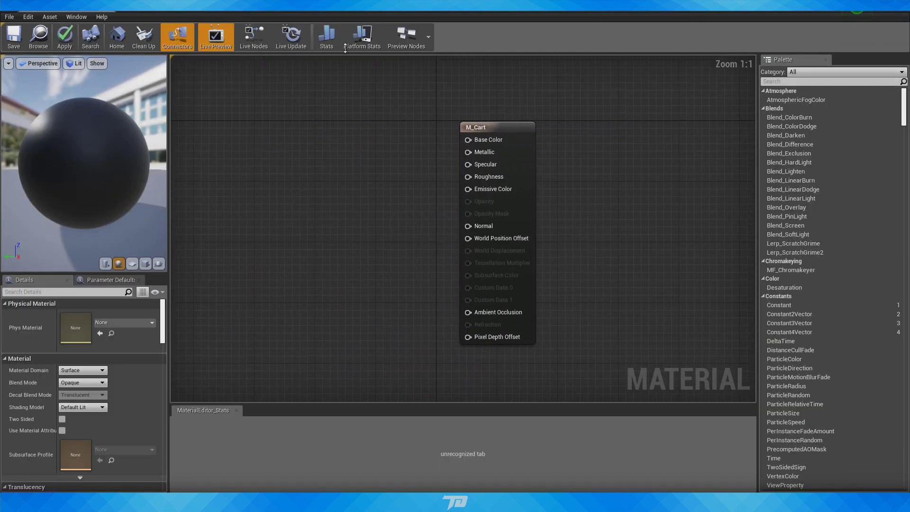
pyautogui.moveTo(447, 7); pyautogui.dragTo(456, 75)
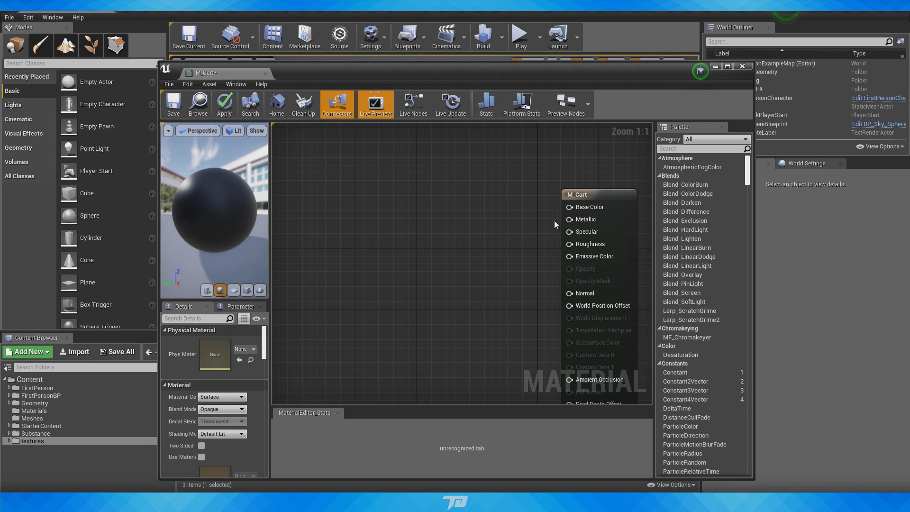
pyautogui.scroll(-2, 483, 280)
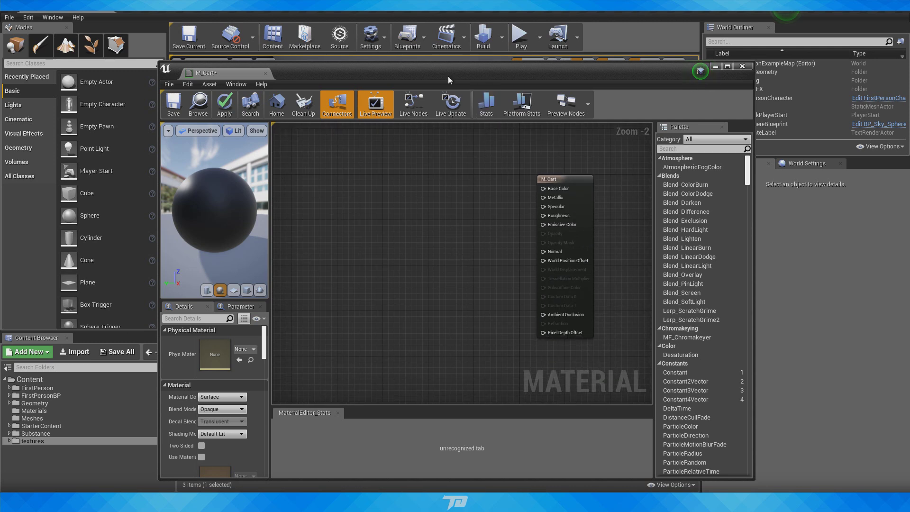
pyautogui.moveTo(447, 78); pyautogui.dragTo(573, 61)
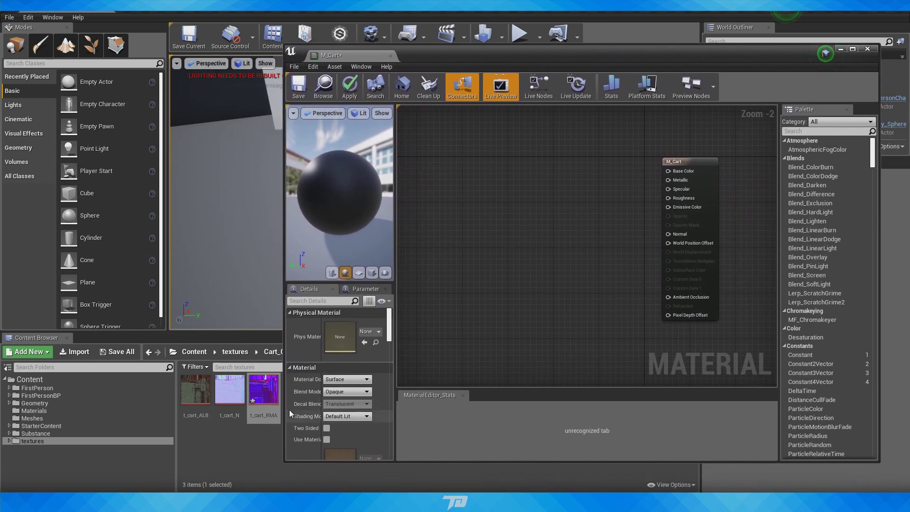
# Step: Add t_cart_ALB, t_cart_N and t_cart_RMA to the M_Cart graph as texture samples and maximize the material editor
pyautogui.click(195, 391)
pyautogui.keyDown('shift'); pyautogui.click(264, 391); pyautogui.keyUp('shift')
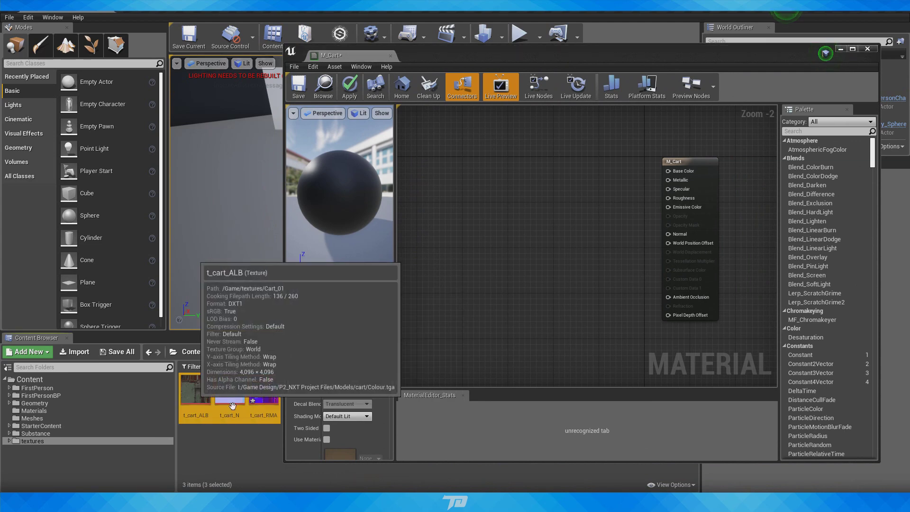
pyautogui.moveTo(195, 391); pyautogui.dragTo(503, 225)
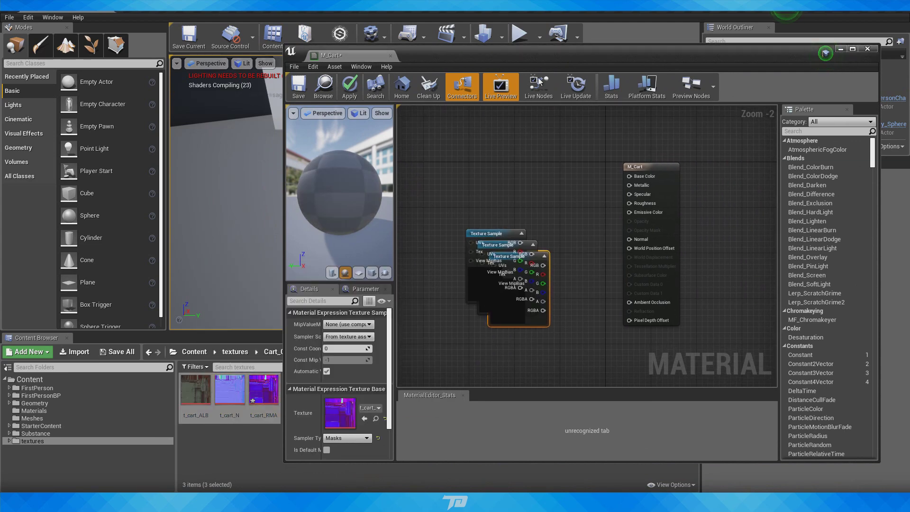
pyautogui.doubleClick(825, 53)
pyautogui.scroll(2, 394, 176)
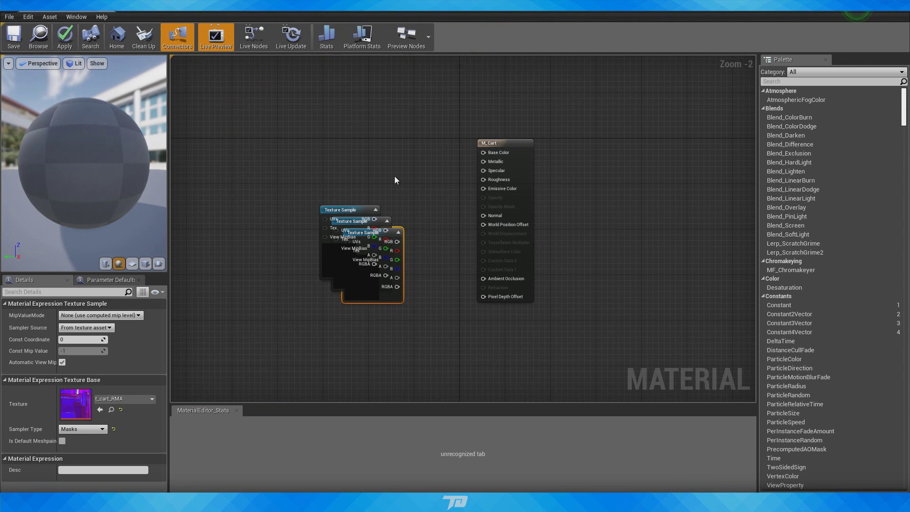
# Step: Separate the t_cart_ALB sample from the others and connect its RGB output to M_Cart's Base Color
pyautogui.click(432, 186)
pyautogui.moveTo(330, 221); pyautogui.dragTo(261, 102)
pyautogui.moveTo(318, 124); pyautogui.dragTo(334, 200, button='right')
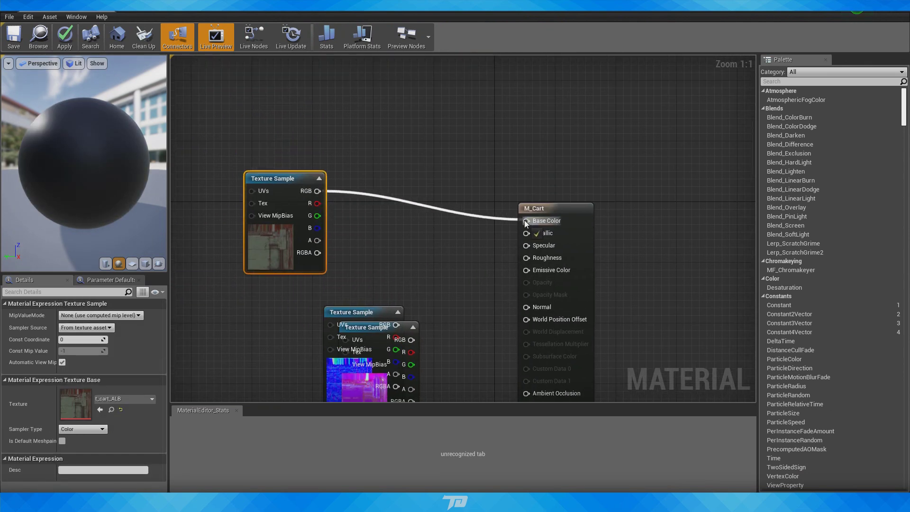
pyautogui.moveTo(525, 223); pyautogui.dragTo(524, 222)
pyautogui.moveTo(277, 178); pyautogui.dragTo(296, 68)
pyautogui.moveTo(259, 254); pyautogui.dragTo(260, 270, button='right')
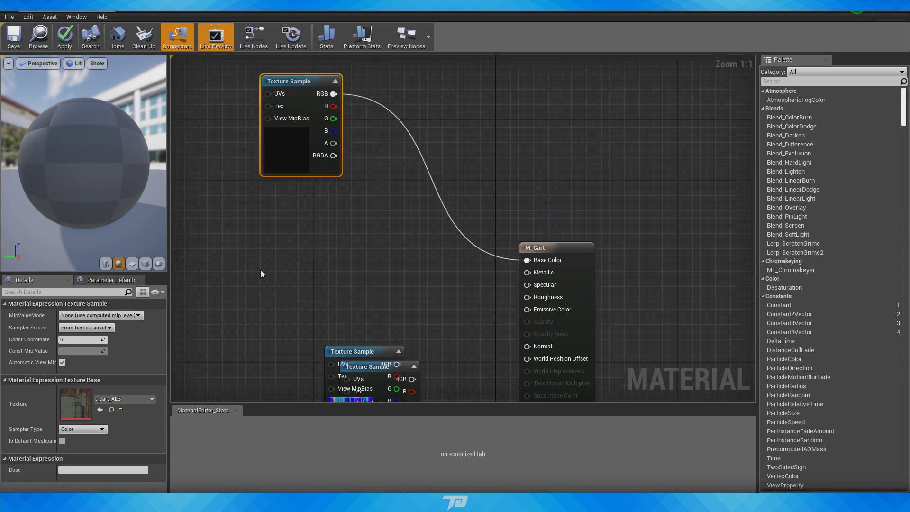
# Step: Place the t_cart_N sample below the albedo sample and connect its RGB output to M_Cart's Normal
pyautogui.moveTo(250, 272); pyautogui.dragTo(371, 76)
pyautogui.moveTo(369, 249); pyautogui.dragTo(412, 129, button='right')
pyautogui.click(407, 147)
pyautogui.moveTo(379, 241); pyautogui.dragTo(270, 108)
pyautogui.moveTo(418, 164); pyautogui.dragTo(410, 212, button='right')
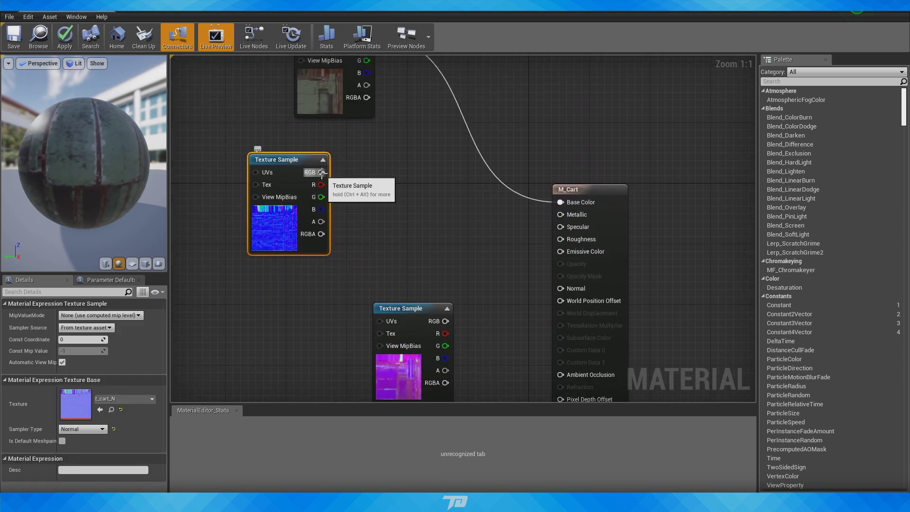
pyautogui.moveTo(321, 172); pyautogui.dragTo(560, 288)
pyautogui.moveTo(402, 273); pyautogui.dragTo(415, 202, button='right')
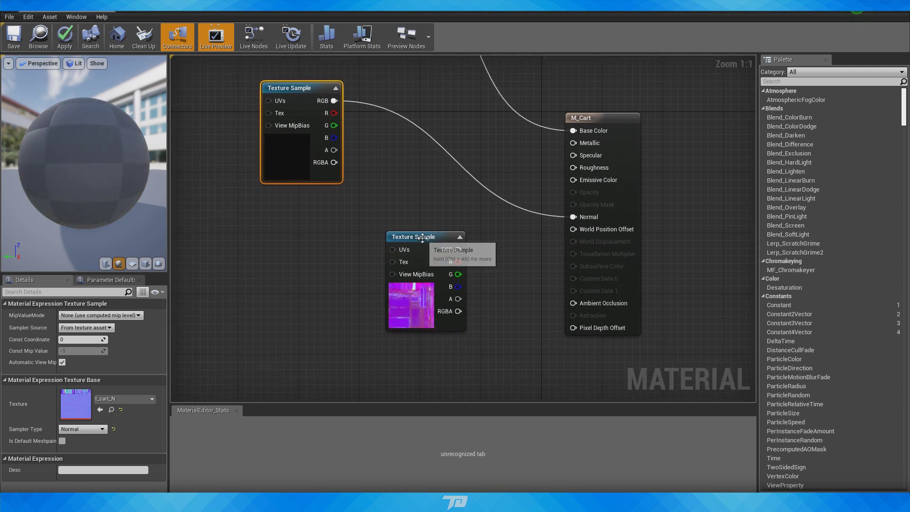
# Step: Connect the t_cart_RMA sample's red channel to Roughness, green to Metallic and blue to Ambient Occlusion
pyautogui.moveTo(422, 237); pyautogui.dragTo(335, 247)
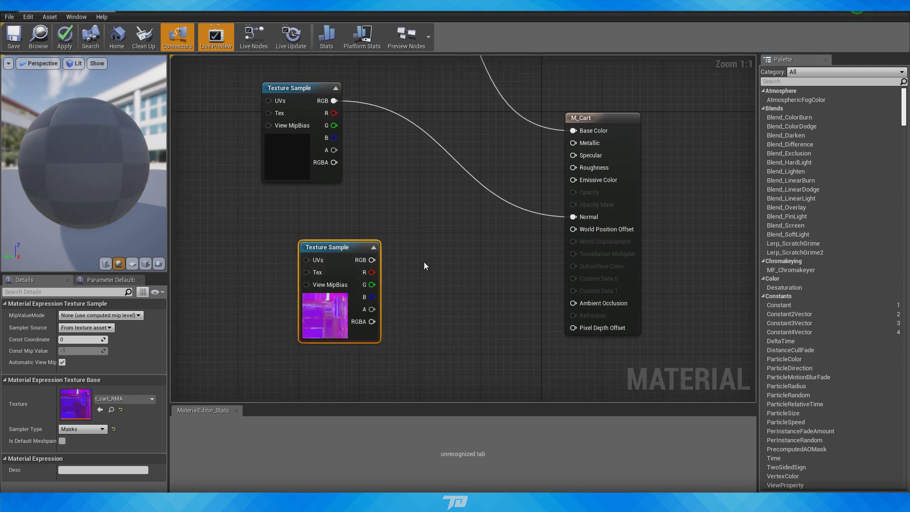
pyautogui.moveTo(423, 265); pyautogui.dragTo(414, 287, button='right')
pyautogui.click(413, 287)
pyautogui.moveTo(366, 279); pyautogui.dragTo(567, 175)
pyautogui.moveTo(366, 291); pyautogui.dragTo(567, 150)
pyautogui.moveTo(366, 304); pyautogui.dragTo(567, 311)
# Step: Stack the albedo, normal and RMA texture samples in a tidy column
pyautogui.moveTo(409, 309); pyautogui.dragTo(452, 333, button='right')
pyautogui.moveTo(373, 280); pyautogui.dragTo(335, 235)
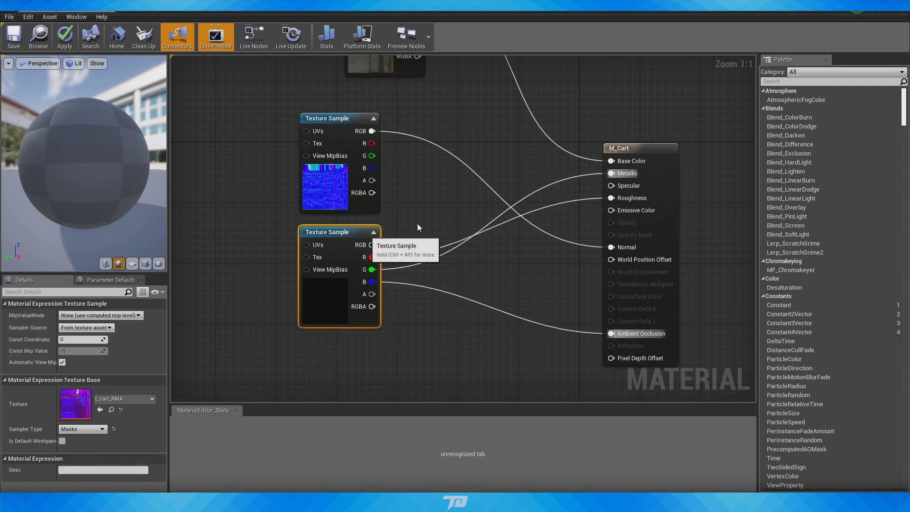
pyautogui.moveTo(420, 223); pyautogui.dragTo(410, 300, button='right')
pyautogui.moveTo(367, 62); pyautogui.dragTo(325, 97)
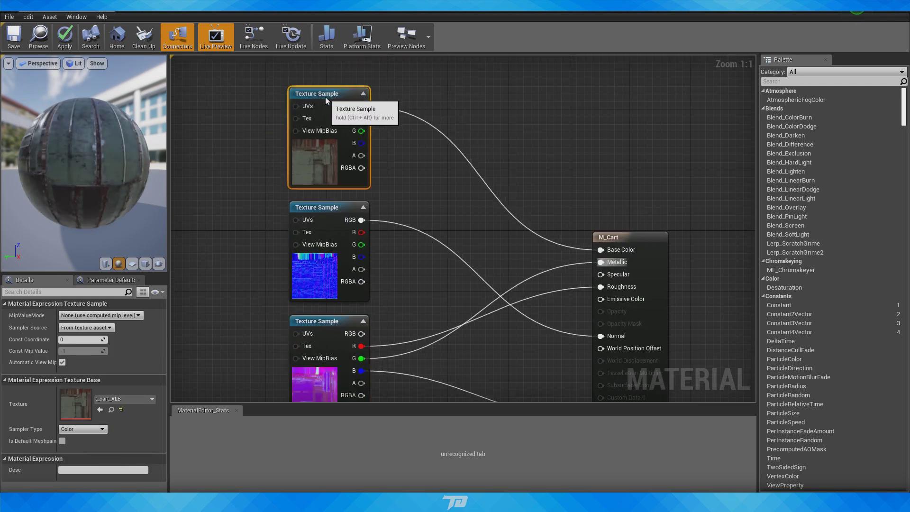
# Step: Select all three texture samples and move them down together beside the M_Cart node
pyautogui.moveTo(455, 227); pyautogui.dragTo(430, 84, button='right')
pyautogui.click(301, 192)
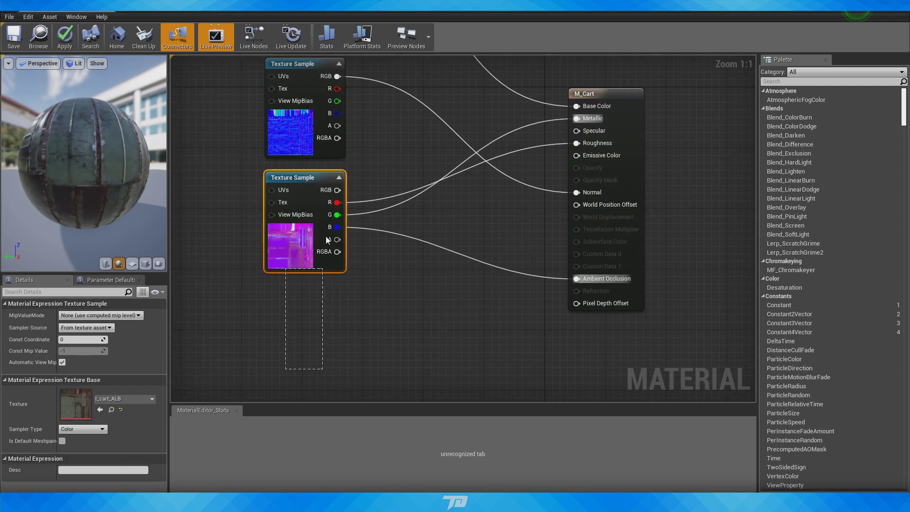
pyautogui.click(374, 314)
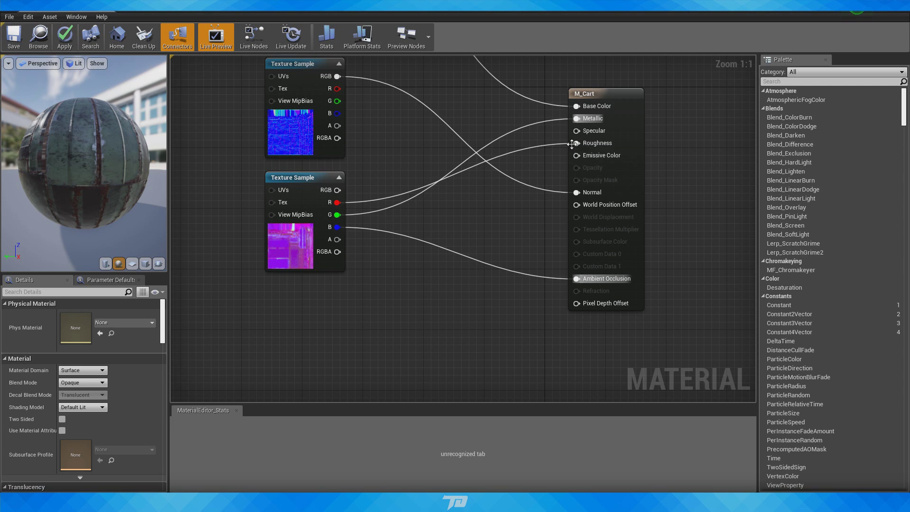
pyautogui.scroll(-3, 305, 280)
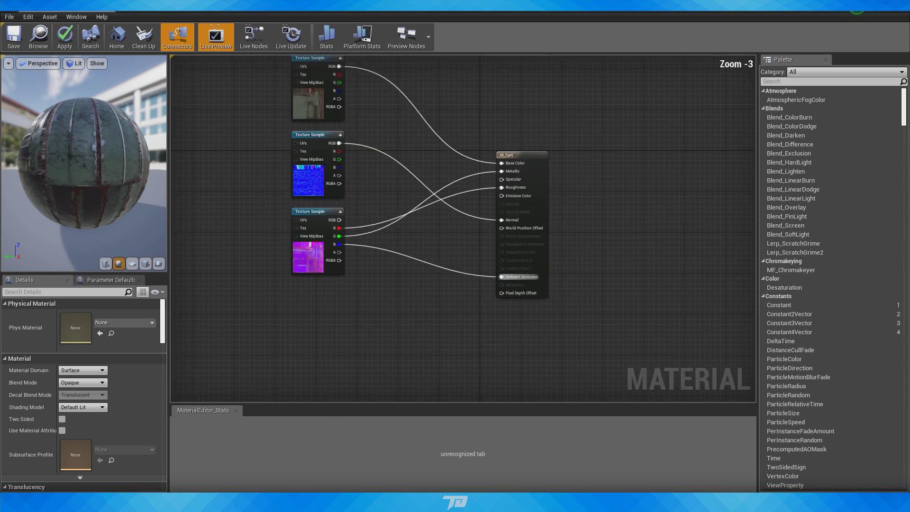
pyautogui.moveTo(275, 322); pyautogui.dragTo(354, 111)
pyautogui.moveTo(317, 108); pyautogui.dragTo(322, 143)
pyautogui.click(449, 189)
# Step: Examine the material preview from different angles on the sphere, cube, plane and cylinder meshes, finishing on the sphere
pyautogui.moveTo(86, 168)
pyautogui.mouseDown()
pyautogui.moveTo(137, 177)
pyautogui.moveTo(110, 154)
pyautogui.moveTo(147, 152)
pyautogui.moveTo(137, 208)
pyautogui.moveTo(114, 166)
pyautogui.moveTo(90, 171)
pyautogui.mouseUp()
pyautogui.moveTo(132, 207); pyautogui.dragTo(135, 207)
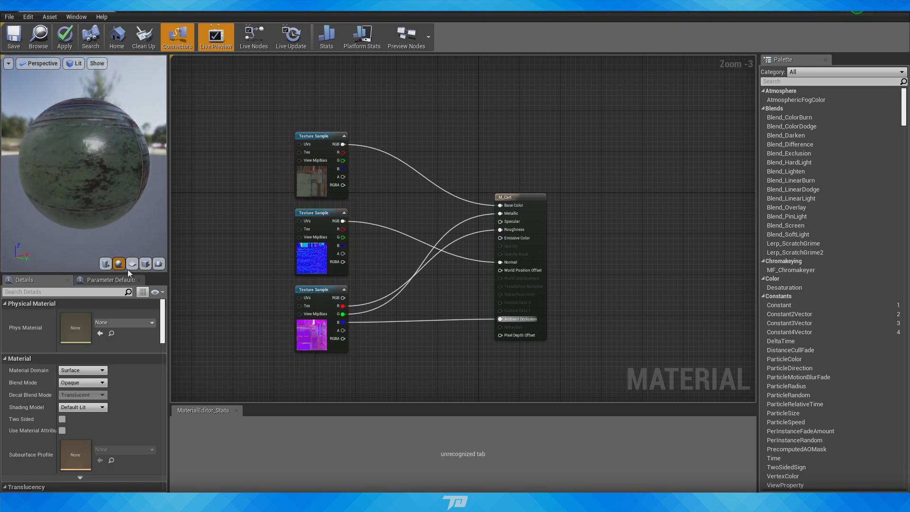
pyautogui.click(145, 263)
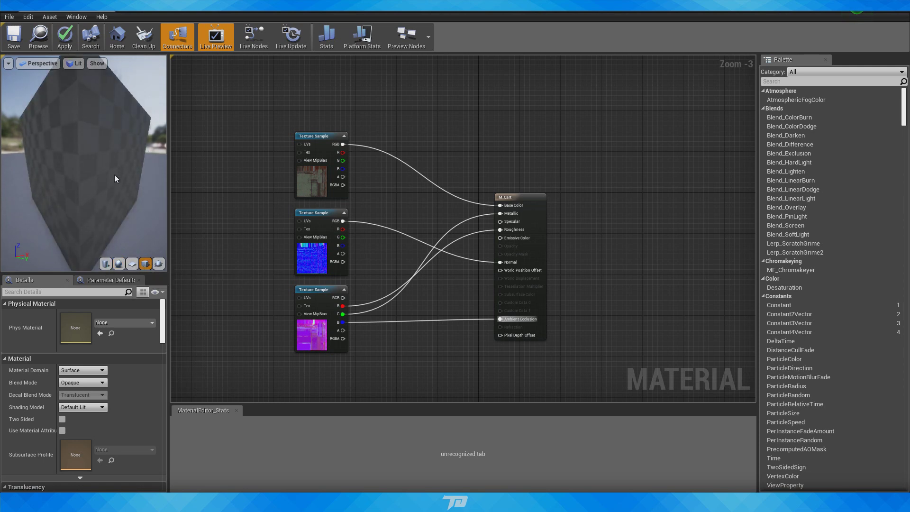
pyautogui.moveTo(148, 245)
pyautogui.mouseDown()
pyautogui.moveTo(142, 222)
pyautogui.moveTo(148, 245)
pyautogui.mouseUp()
pyautogui.click(132, 263)
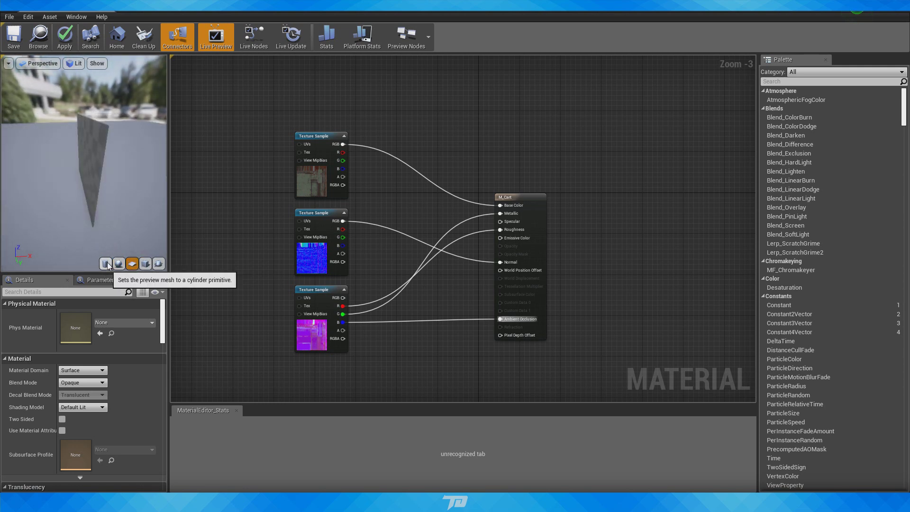
pyautogui.click(105, 263)
pyautogui.click(119, 263)
pyautogui.moveTo(116, 235); pyautogui.dragTo(28, 229)
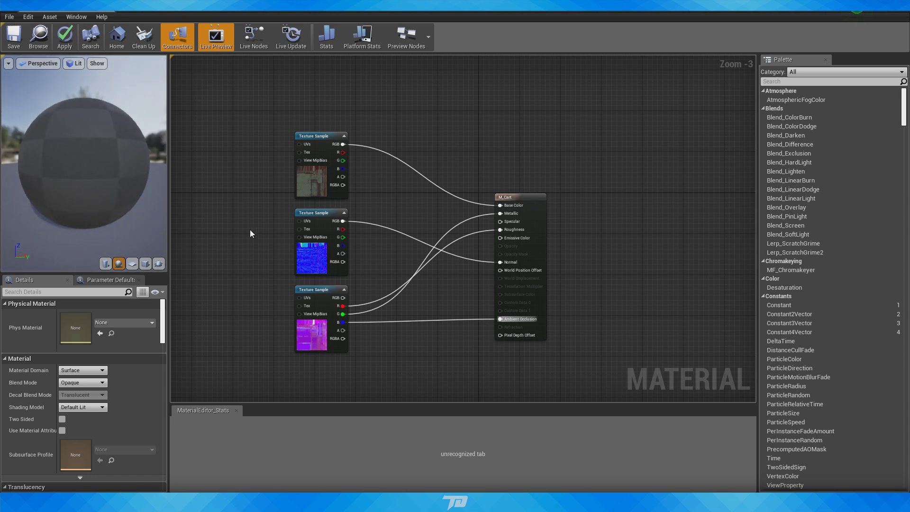
pyautogui.moveTo(251, 233); pyautogui.dragTo(310, 202, button='right')
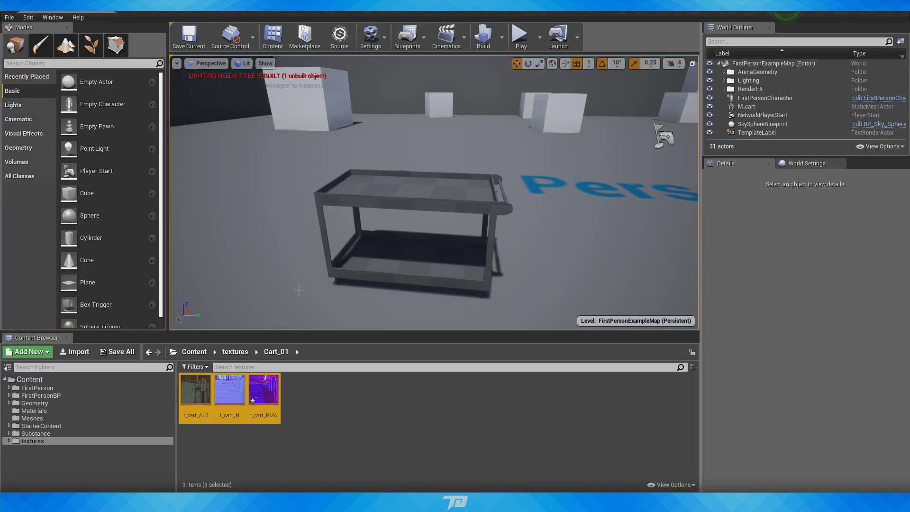
# Step: Apply the M_Cart material from the Materials folder to the cart in the level
pyautogui.click(34, 410)
pyautogui.click(230, 390)
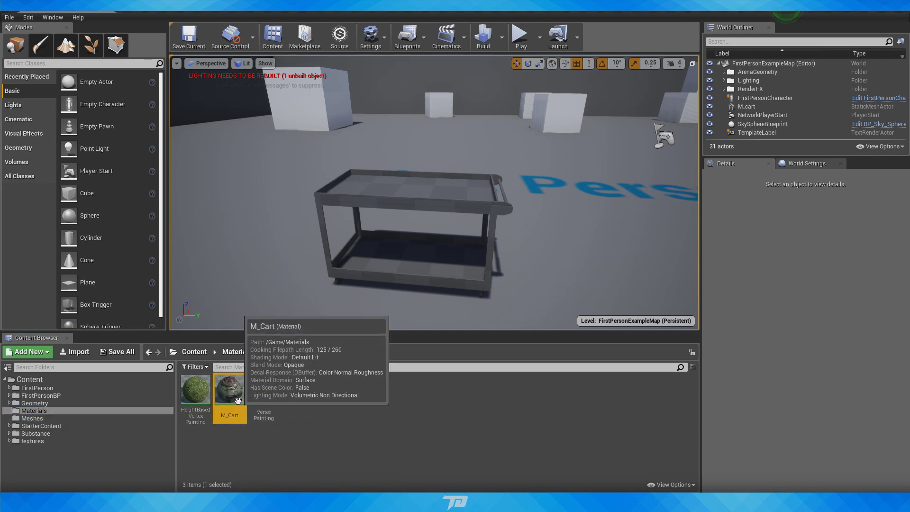
pyautogui.click(395, 186)
pyautogui.scroll(1, 794, 369)
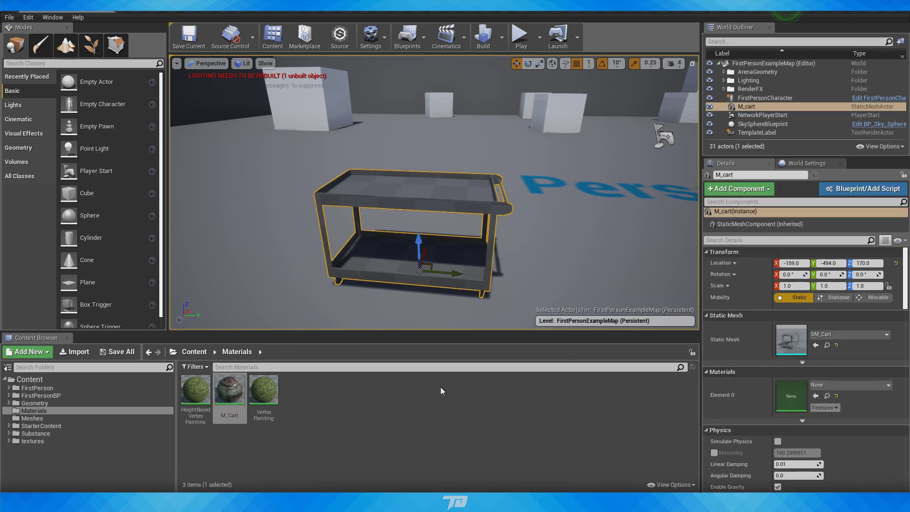
pyautogui.moveTo(232, 392); pyautogui.dragTo(389, 192)
pyautogui.moveTo(389, 192); pyautogui.dragTo(568, 187, button='right')
pyautogui.keyDown('alt'); pyautogui.moveTo(473, 225); pyautogui.dragTo(588, 224); pyautogui.keyUp('alt')
pyautogui.press('Escape')
pyautogui.moveTo(473, 225); pyautogui.dragTo(407, 224, button='right')
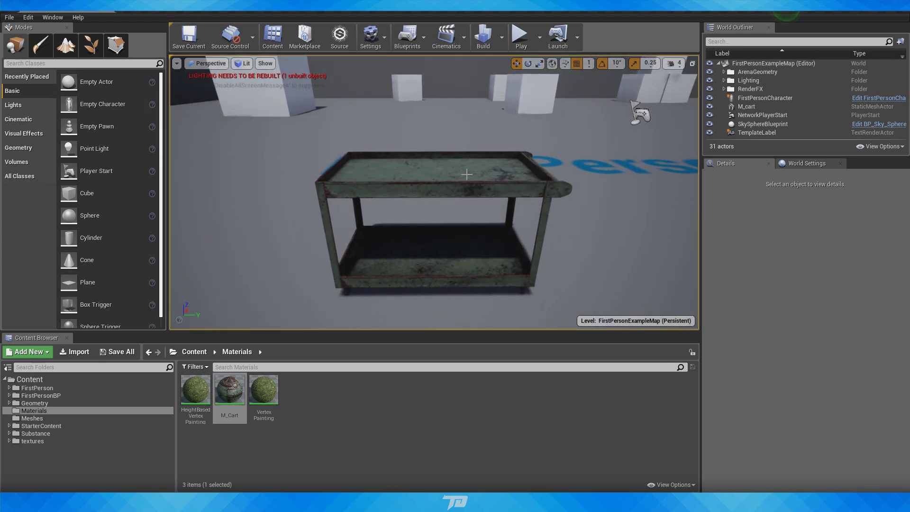
pyautogui.click(407, 224)
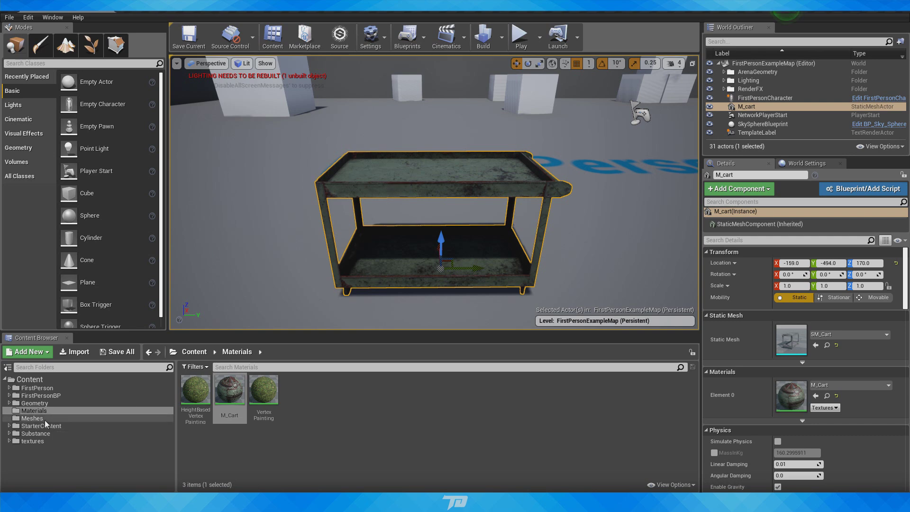
# Step: Place two more copies of the SM_Cart mesh from the Meshes folder near the textured cart
pyautogui.click(83, 418)
pyautogui.moveTo(426, 213); pyautogui.dragTo(407, 247, button='right')
pyautogui.moveTo(195, 389); pyautogui.dragTo(279, 223)
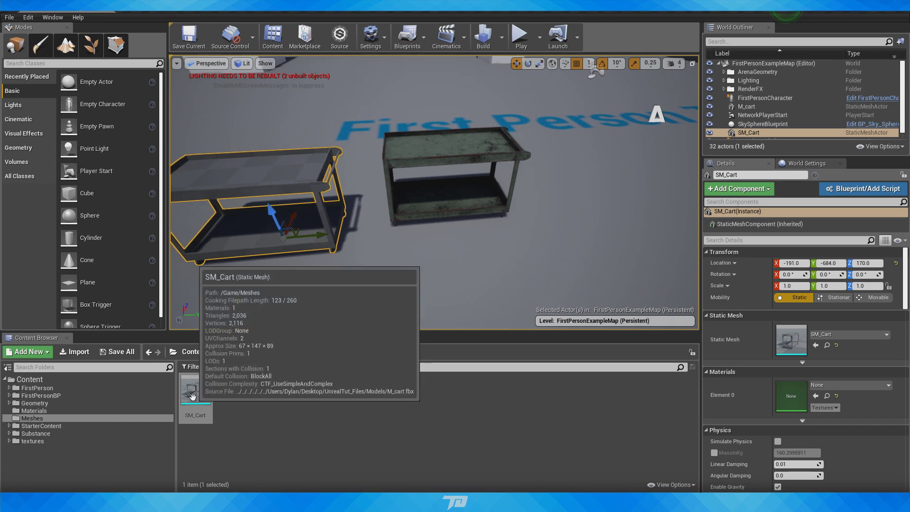
pyautogui.moveTo(194, 392); pyautogui.dragTo(454, 236)
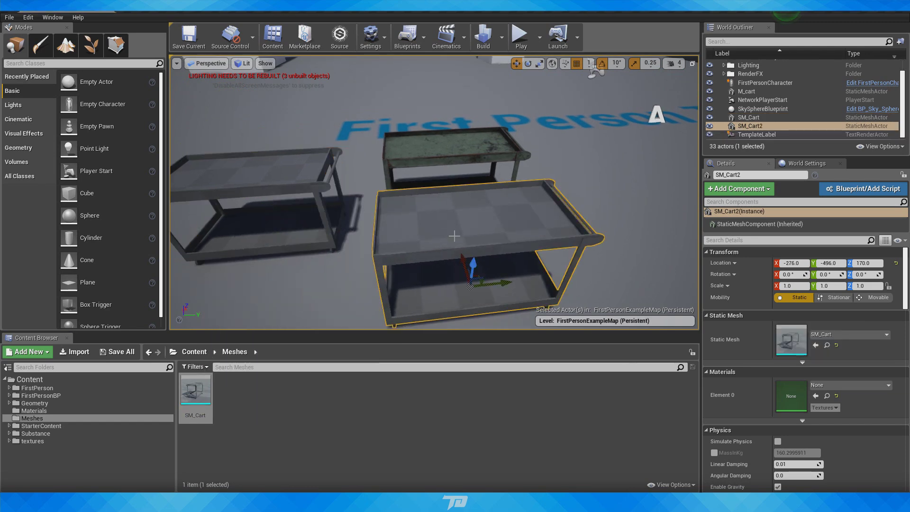
# Step: Delete the two untextured cart copies and focus the view on the original cart
pyautogui.press('Delete')
pyautogui.click(282, 179)
pyautogui.press('Delete')
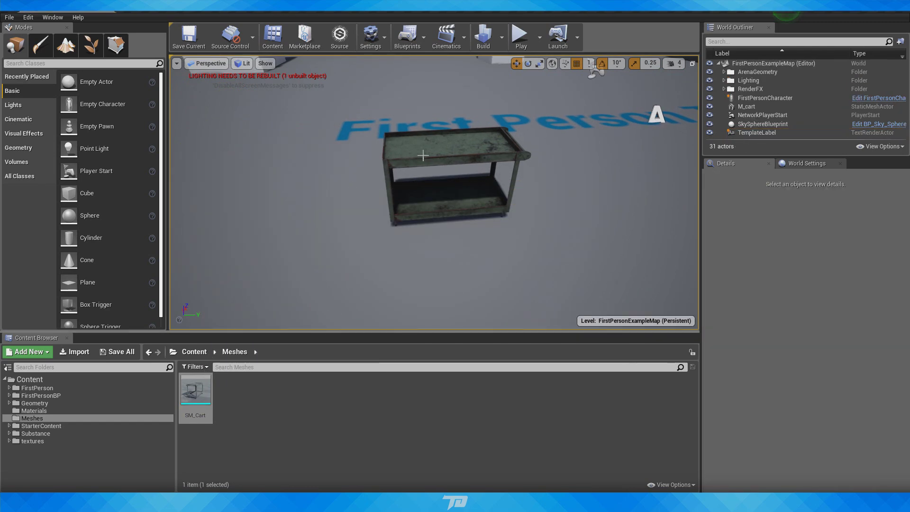
pyautogui.click(467, 186)
pyautogui.press('f')
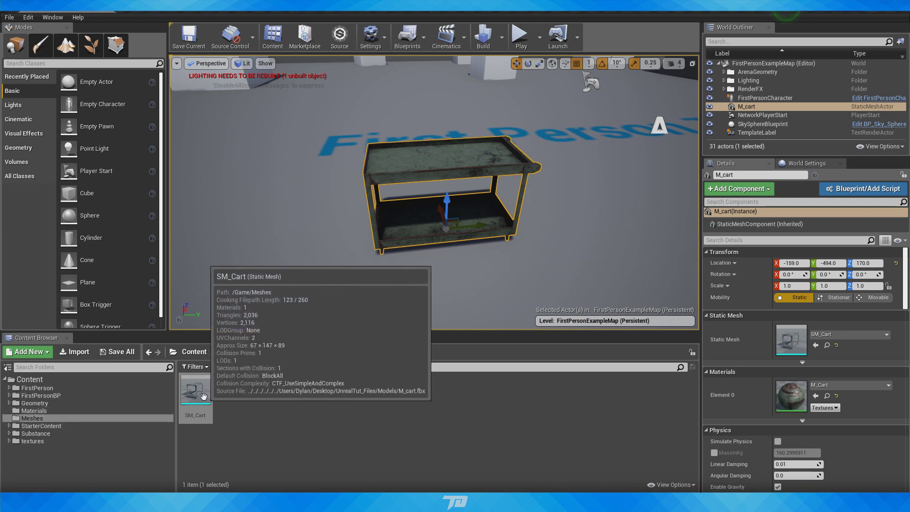
# Step: Open the SM_Cart static mesh asset and set its Element 0 material slot to M_Cart
pyautogui.click(195, 390)
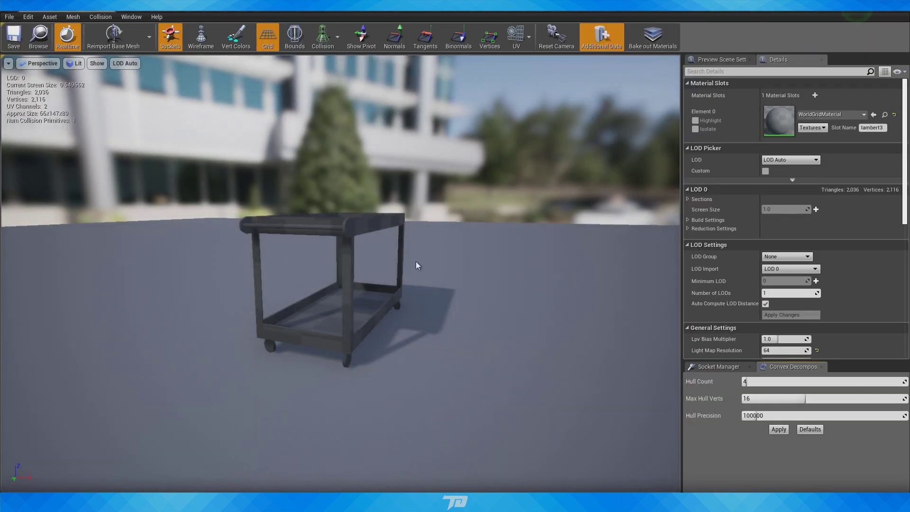
pyautogui.moveTo(416, 264); pyautogui.dragTo(488, 115, button='right')
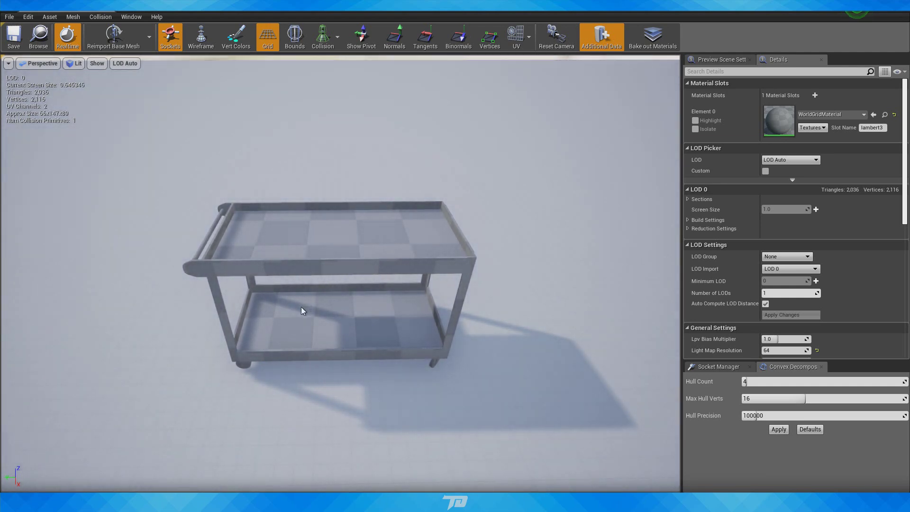
pyautogui.click(833, 116)
pyautogui.write('c')
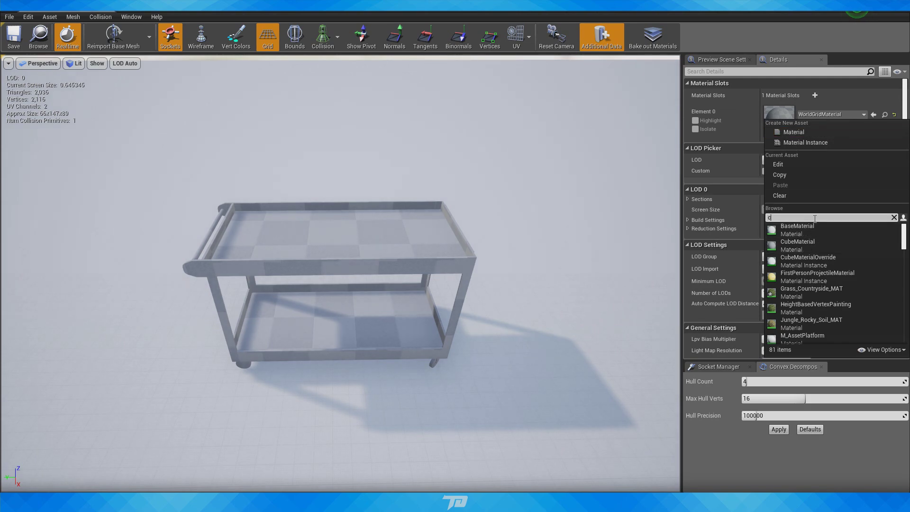
pyautogui.write('art')
pyautogui.click(803, 228)
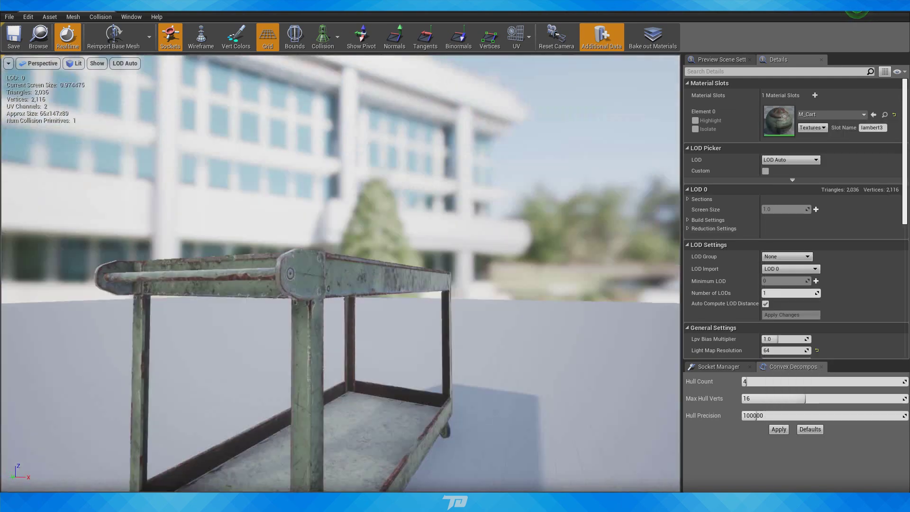
pyautogui.keyDown('alt'); pyautogui.moveTo(293, 266); pyautogui.dragTo(464, 289); pyautogui.keyUp('alt')
pyautogui.scroll(-3, 341, 275)
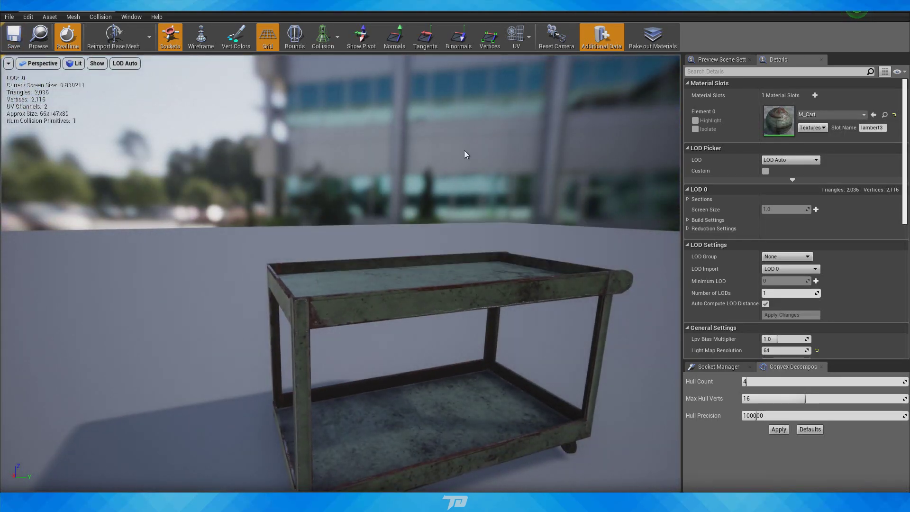
pyautogui.moveTo(560, 281); pyautogui.dragTo(548, 323, button='right')
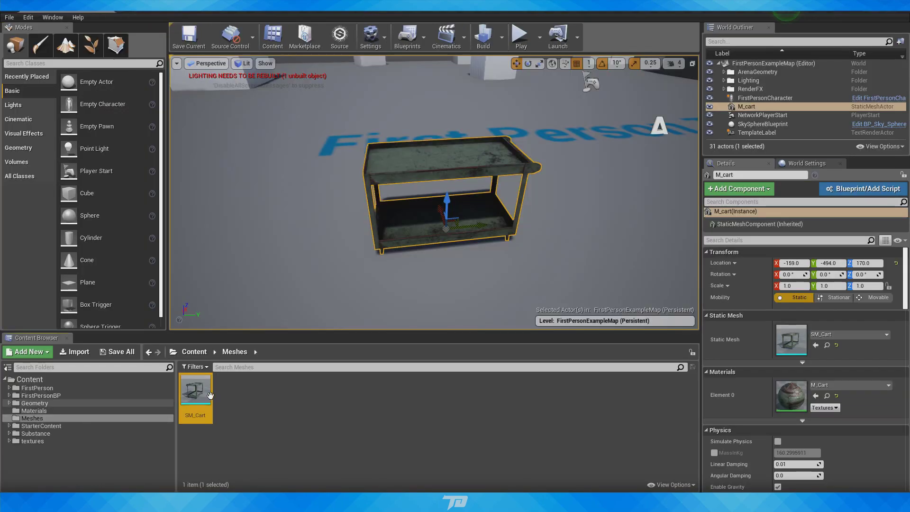
# Step: Place two fresh SM_Cart copies in the level to check the mesh's default material
pyautogui.moveTo(209, 395); pyautogui.dragTo(375, 300)
pyautogui.moveTo(376, 299); pyautogui.dragTo(368, 309, button='right')
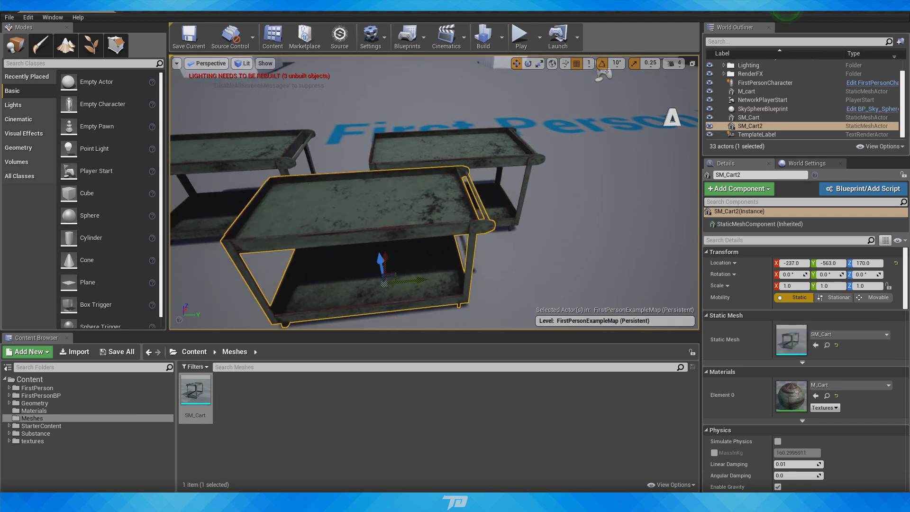
pyautogui.moveTo(530, 254); pyautogui.dragTo(513, 259, button='right')
# Step: Remove both textured test carts, keeping only the original cart in the level
pyautogui.press('Delete')
pyautogui.click(305, 142)
pyautogui.press('Delete')
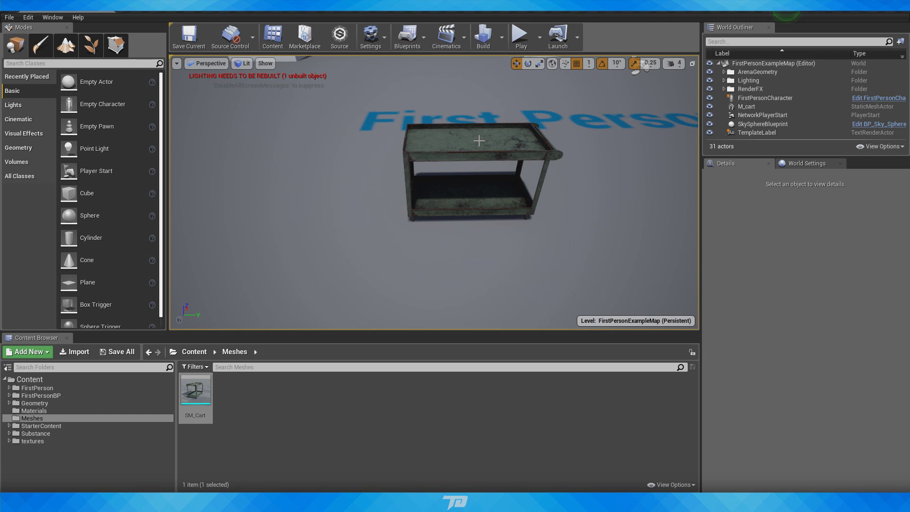
# Step: Reopen the SM_Cart static mesh asset and look at its collision display options
pyautogui.press('w')
pyautogui.moveTo(589, 302); pyautogui.dragTo(589, 277, button='right')
pyautogui.press('s')
pyautogui.moveTo(518, 318); pyautogui.dragTo(517, 333, button='right')
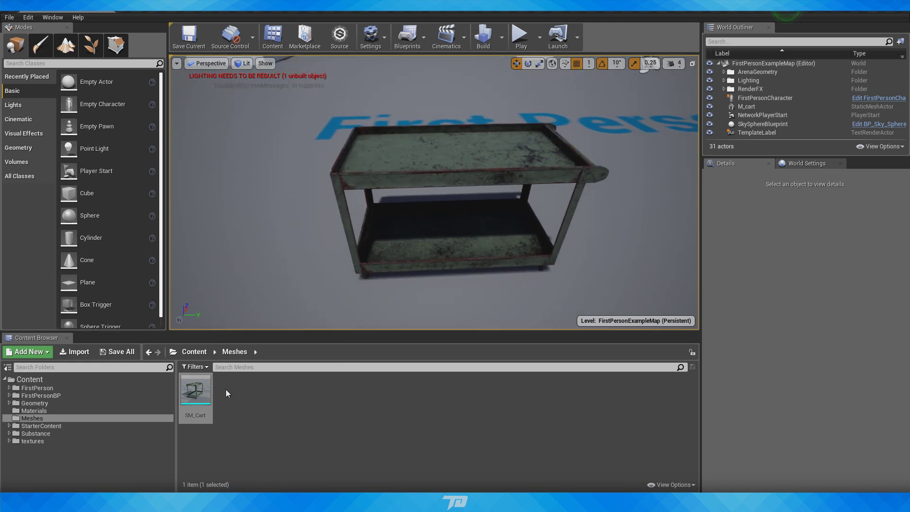
pyautogui.doubleClick(192, 389)
pyautogui.moveTo(291, 227); pyautogui.dragTo(218, 228, button='right')
pyautogui.press('d')
pyautogui.press('w')
pyautogui.click(339, 35)
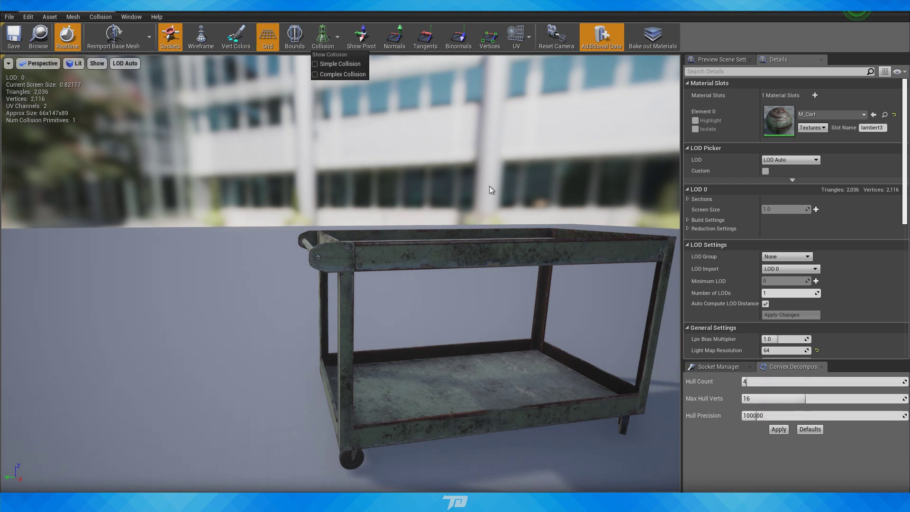
pyautogui.moveTo(491, 190); pyautogui.dragTo(490, 214, button='right')
# Step: Inspect the cart mesh's UV Channel 0 and UV Channel 1 layouts, set the UV display back to None and return to the level
pyautogui.click(525, 42)
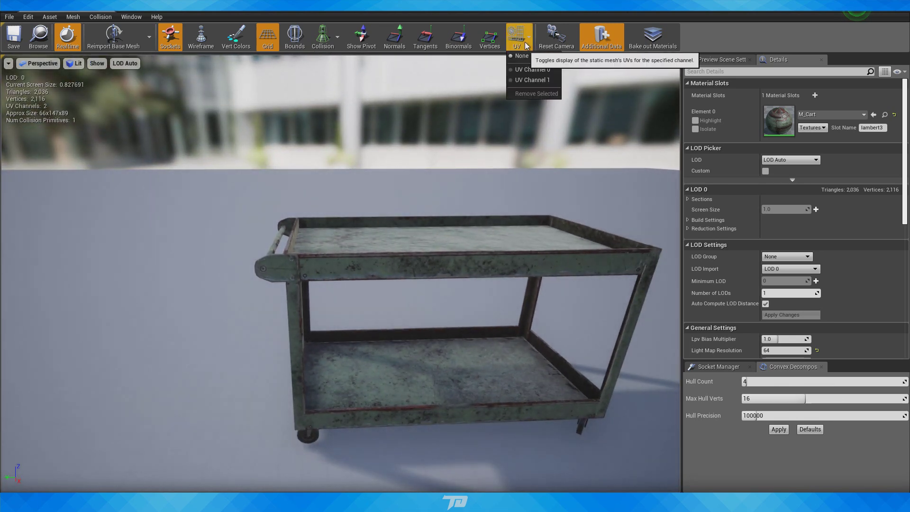
pyautogui.click(535, 69)
pyautogui.click(529, 38)
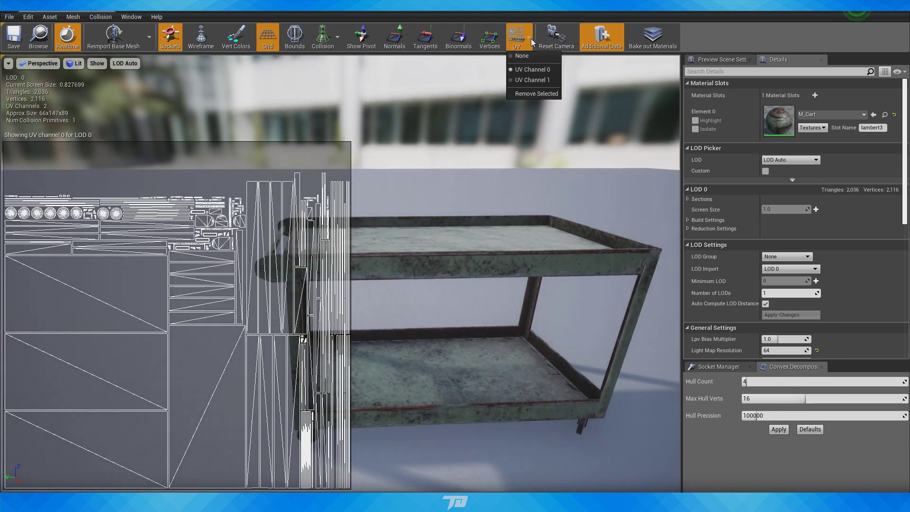
pyautogui.click(536, 81)
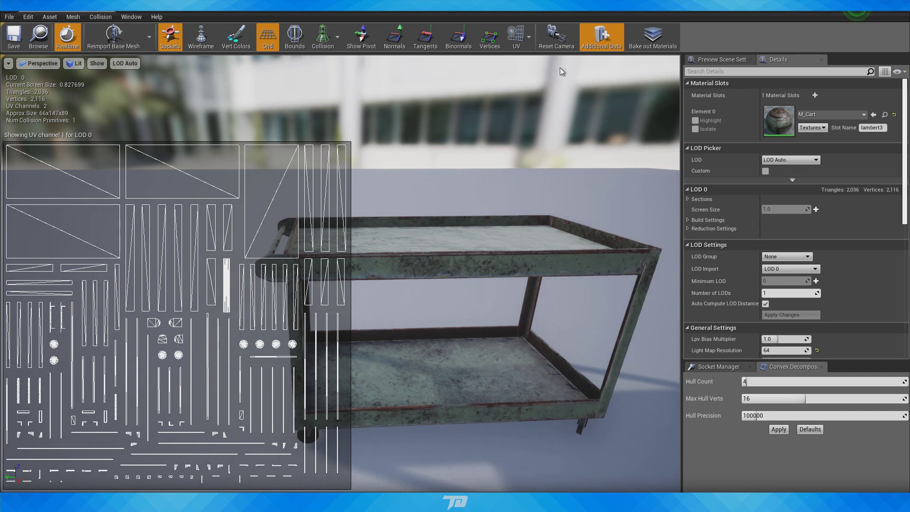
pyautogui.click(529, 39)
pyautogui.click(528, 58)
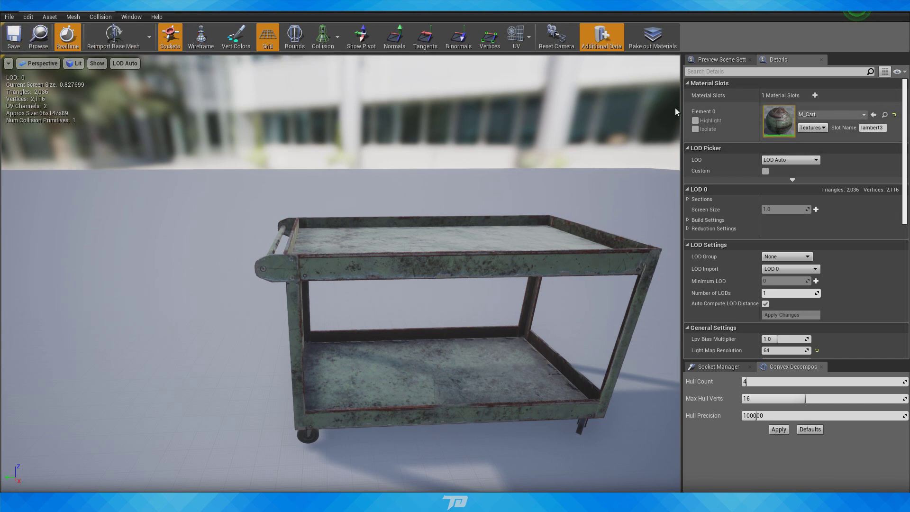
pyautogui.moveTo(675, 112); pyautogui.dragTo(436, 118)
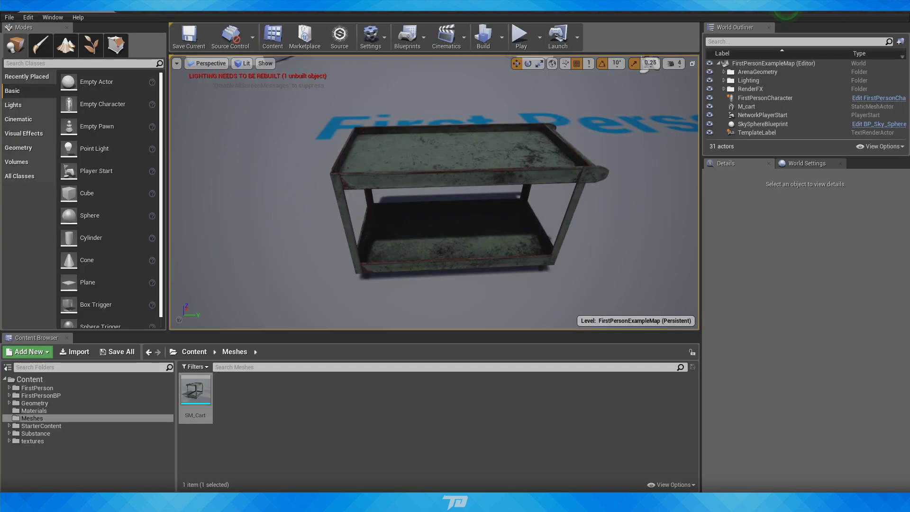
pyautogui.moveTo(370, 211); pyautogui.dragTo(384, 182, button='right')
pyautogui.click(370, 212)
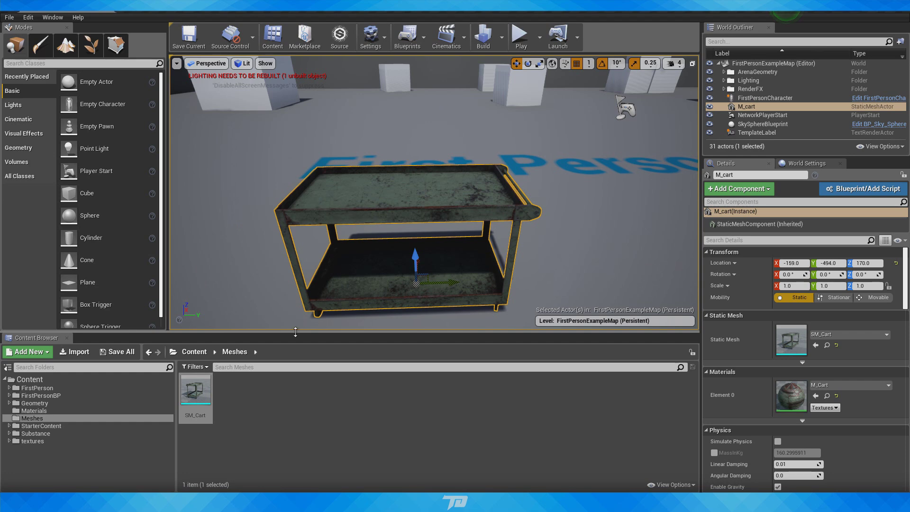
pyautogui.press('Escape')
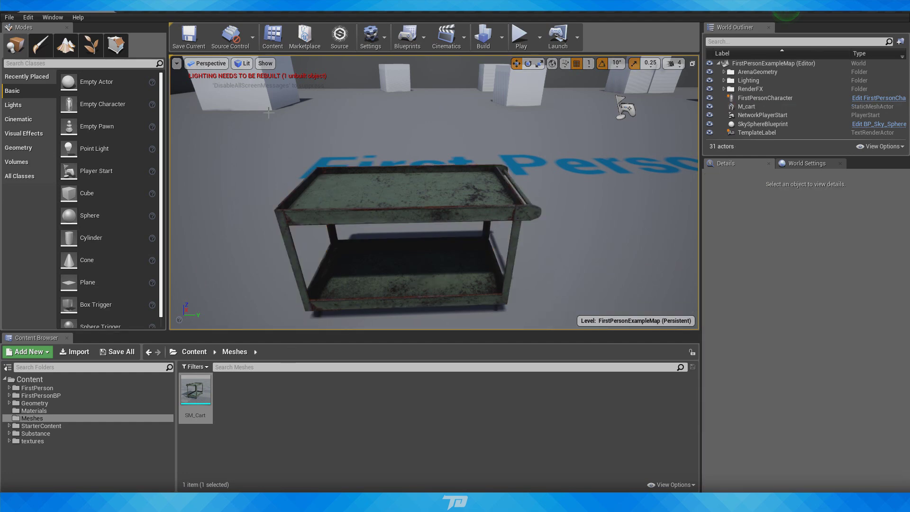
pyautogui.moveTo(569, 255)
pyautogui.mouseDown(button='right')
pyautogui.moveTo(621, 267)
pyautogui.moveTo(592, 237)
pyautogui.moveTo(588, 258)
pyautogui.moveTo(544, 242)
pyautogui.moveTo(564, 251)
pyautogui.mouseUp(button='right')
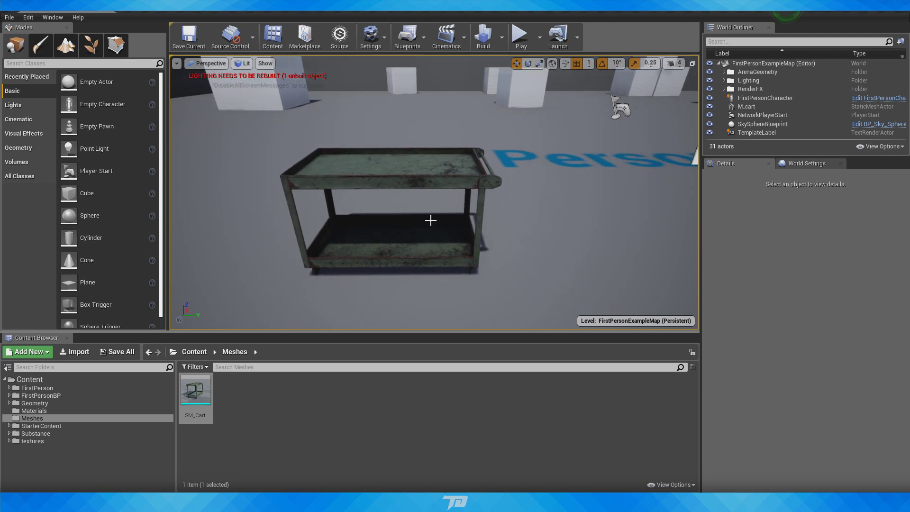
pyautogui.click(396, 181)
pyautogui.press('Escape')
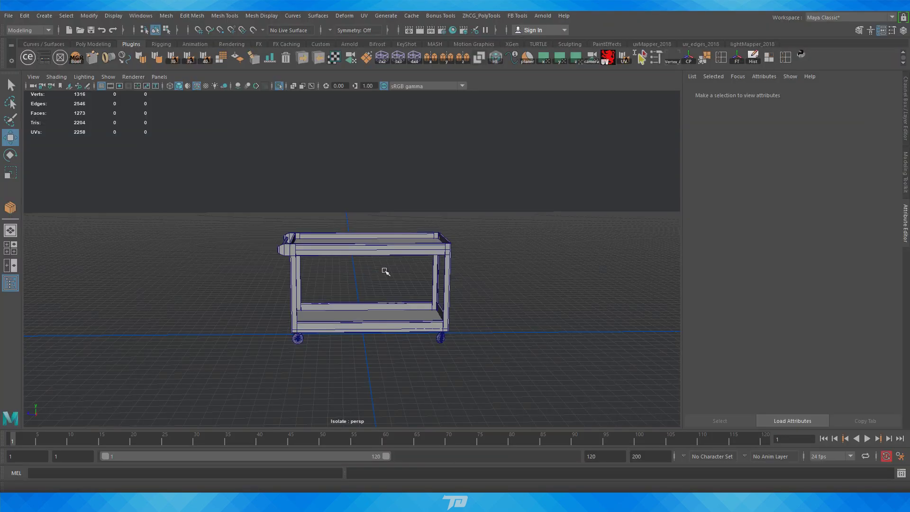
# Step: Switch to Maya, move the cart away from the origin and turn off isolation to show the wall section
pyautogui.scroll(-3, 384, 271)
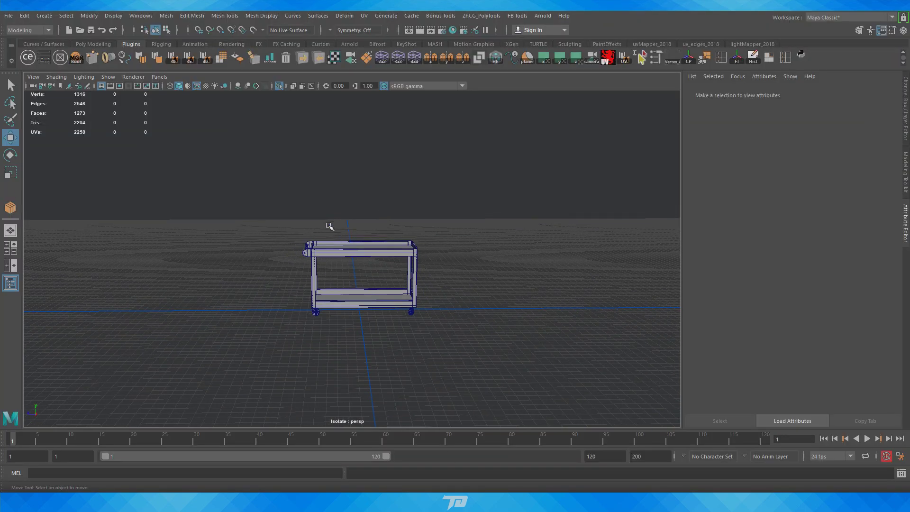
pyautogui.click(331, 281)
pyautogui.moveTo(314, 310); pyautogui.dragTo(146, 311)
pyautogui.click(279, 86)
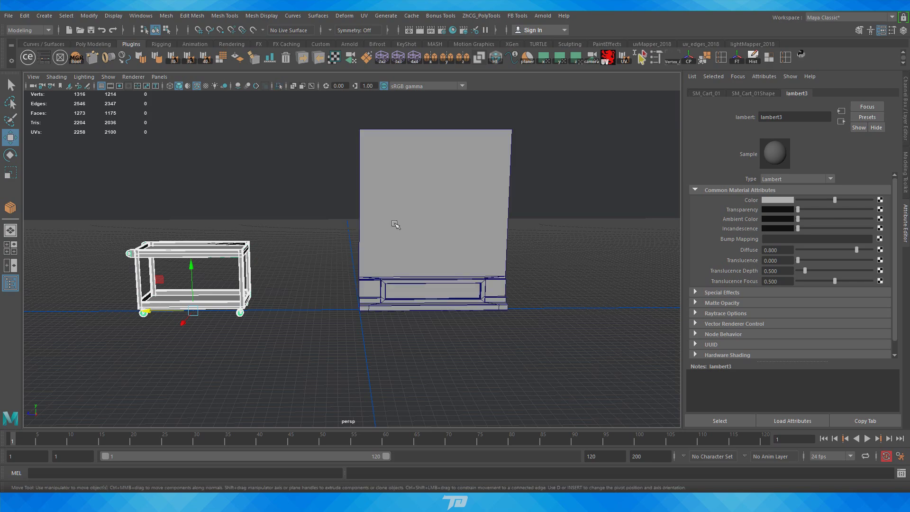
# Step: Select the wall section, change to face selection and pick its large upper face
pyautogui.click(489, 252)
pyautogui.scroll(5, 487, 254)
pyautogui.keyDown('alt'); pyautogui.moveTo(488, 254); pyautogui.dragTo(382, 275, button='middle'); pyautogui.keyUp('alt')
pyautogui.scroll(-2, 379, 274)
pyautogui.moveTo(348, 268)
pyautogui.keyDown('alt'); pyautogui.mouseDown()
pyautogui.moveTo(355, 239)
pyautogui.moveTo(377, 276)
pyautogui.moveTo(336, 288)
pyautogui.moveTo(358, 258)
pyautogui.mouseUp(); pyautogui.keyUp('alt')
pyautogui.keyDown('alt'); pyautogui.moveTo(358, 258); pyautogui.dragTo(441, 315, button='right'); pyautogui.keyUp('alt')
pyautogui.keyDown('alt'); pyautogui.moveTo(440, 315); pyautogui.dragTo(394, 269); pyautogui.keyUp('alt')
pyautogui.keyDown('alt'); pyautogui.moveTo(393, 269); pyautogui.dragTo(388, 294, button='middle'); pyautogui.keyUp('alt')
pyautogui.moveTo(340, 221); pyautogui.dragTo(339, 250, button='right')
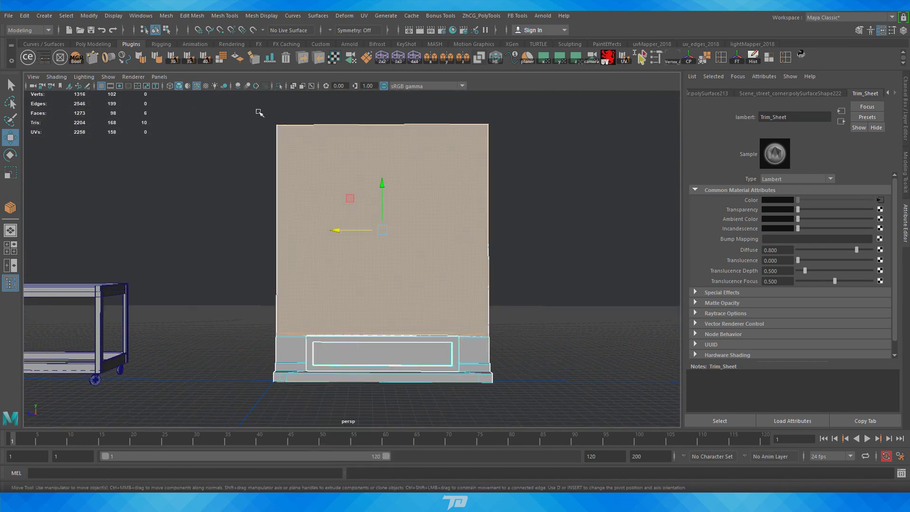
pyautogui.moveTo(242, 96); pyautogui.dragTo(563, 288)
pyautogui.keyDown('alt'); pyautogui.moveTo(360, 268); pyautogui.dragTo(303, 227, button='right'); pyautogui.keyUp('alt')
pyautogui.keyDown('alt'); pyautogui.moveTo(303, 227); pyautogui.dragTo(319, 237); pyautogui.keyUp('alt')
pyautogui.keyDown('alt'); pyautogui.moveTo(318, 237); pyautogui.dragTo(306, 306, button='middle'); pyautogui.keyUp('alt')
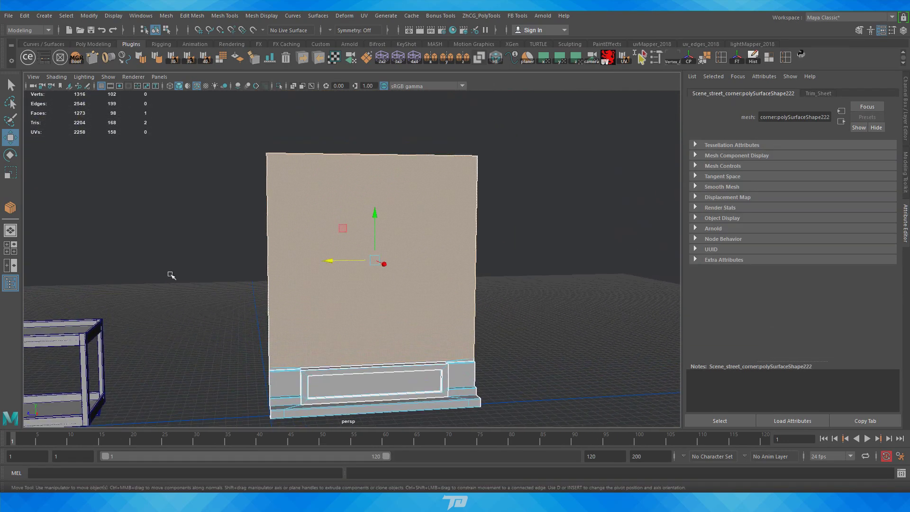
# Step: Examine the wall's trim profile from the side, select all its faces, and return to object selection
pyautogui.keyDown('alt'); pyautogui.moveTo(523, 144); pyautogui.dragTo(452, 179); pyautogui.keyUp('alt')
pyautogui.keyDown('alt'); pyautogui.moveTo(453, 178); pyautogui.dragTo(410, 327, button='right'); pyautogui.keyUp('alt')
pyautogui.keyDown('alt'); pyautogui.moveTo(410, 327); pyautogui.dragTo(436, 257); pyautogui.keyUp('alt')
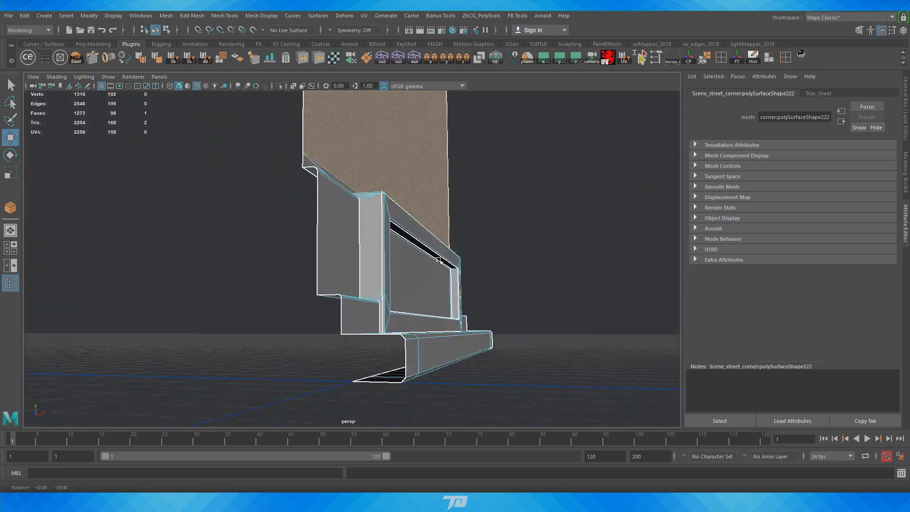
pyautogui.doubleClick(337, 257)
pyautogui.keyDown('alt'); pyautogui.moveTo(338, 257); pyautogui.dragTo(426, 203); pyautogui.keyUp('alt')
pyautogui.keyDown('alt'); pyautogui.moveTo(426, 203); pyautogui.dragTo(431, 266, button='middle'); pyautogui.keyUp('alt')
pyautogui.keyDown('alt'); pyautogui.moveTo(430, 266); pyautogui.dragTo(297, 245, button='right'); pyautogui.keyUp('alt')
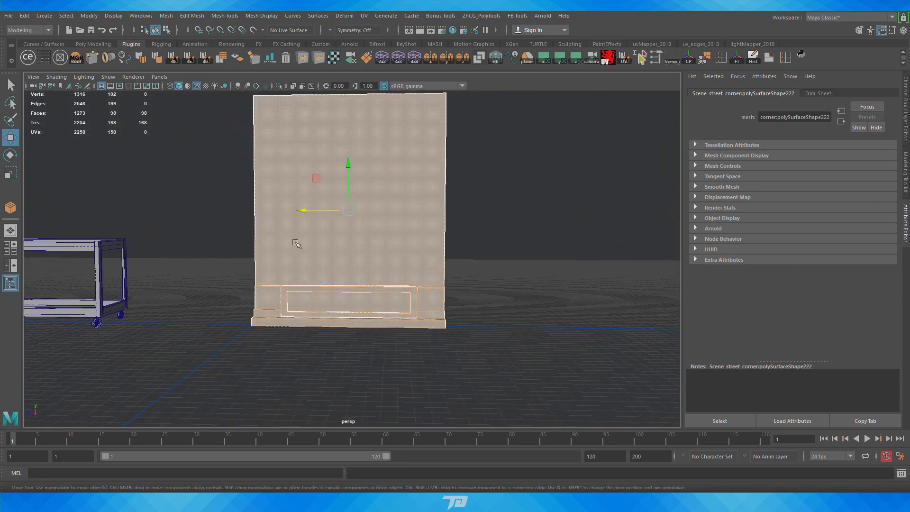
pyautogui.keyDown('alt'); pyautogui.moveTo(296, 245); pyautogui.dragTo(302, 269); pyautogui.keyUp('alt')
pyautogui.moveTo(367, 175); pyautogui.dragTo(423, 151, button='right')
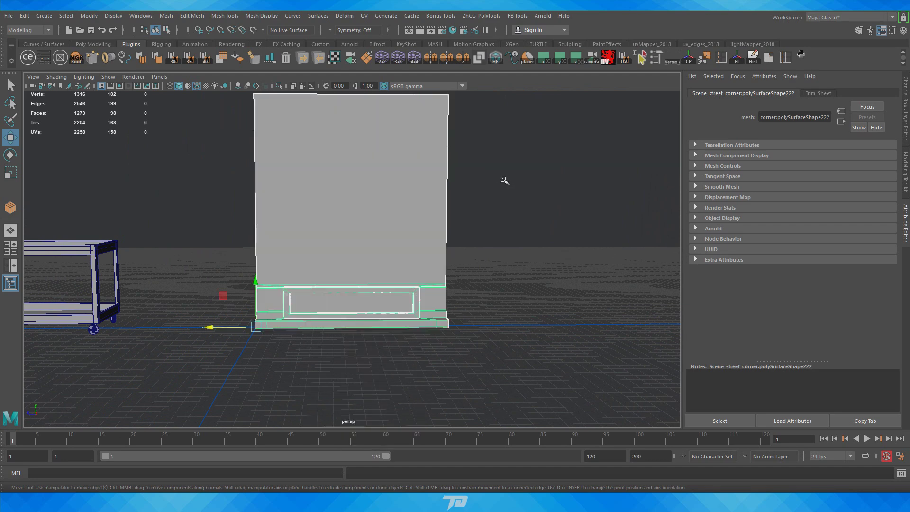
# Step: Turn on textured display in the viewport to show the wall section with its Trim_Sheet texture
pyautogui.keyDown('alt'); pyautogui.moveTo(369, 278); pyautogui.dragTo(229, 297, button='right'); pyautogui.keyUp('alt')
pyautogui.keyDown('alt'); pyautogui.moveTo(230, 296); pyautogui.dragTo(229, 341, button='middle'); pyautogui.keyUp('alt')
pyautogui.keyDown('alt'); pyautogui.moveTo(228, 340); pyautogui.dragTo(310, 342, button='right'); pyautogui.keyUp('alt')
pyautogui.keyDown('alt'); pyautogui.moveTo(309, 343); pyautogui.dragTo(327, 304, button='middle'); pyautogui.keyUp('alt')
pyautogui.keyDown('alt'); pyautogui.moveTo(326, 304); pyautogui.dragTo(318, 287, button='right'); pyautogui.keyUp('alt')
pyautogui.click(207, 87)
pyautogui.keyDown('alt'); pyautogui.moveTo(380, 216); pyautogui.dragTo(241, 209, button='right'); pyautogui.keyUp('alt')
pyautogui.keyDown('alt'); pyautogui.moveTo(241, 208); pyautogui.dragTo(264, 207); pyautogui.keyUp('alt')
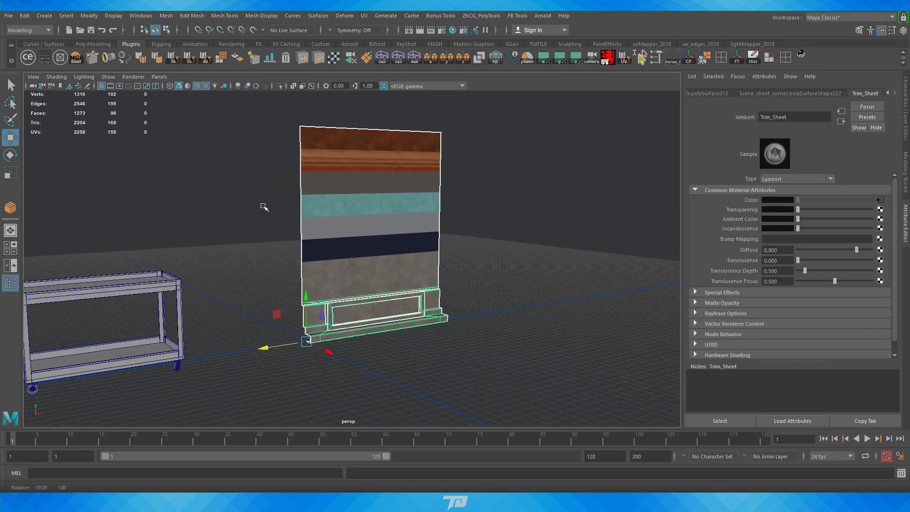
# Step: Examine the wall section's trim-sheet texture and its panelled base from the front and up close
pyautogui.keyDown('alt'); pyautogui.moveTo(264, 207); pyautogui.dragTo(374, 301, button='right'); pyautogui.keyUp('alt')
pyautogui.keyDown('alt'); pyautogui.moveTo(374, 302); pyautogui.dragTo(388, 338, button='middle'); pyautogui.keyUp('alt')
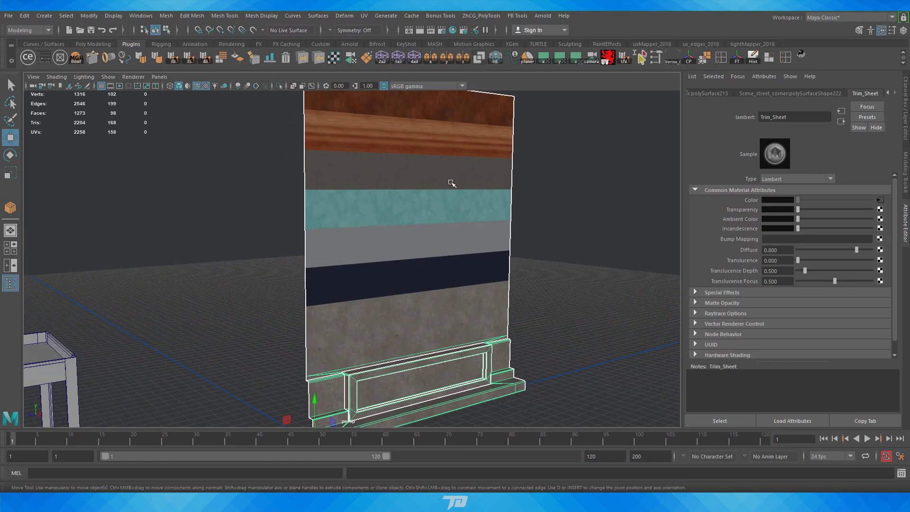
pyautogui.keyDown('alt'); pyautogui.moveTo(373, 286); pyautogui.dragTo(369, 167, button='middle'); pyautogui.keyUp('alt')
pyautogui.keyDown('alt'); pyautogui.moveTo(369, 166); pyautogui.dragTo(436, 313, button='right'); pyautogui.keyUp('alt')
pyautogui.keyDown('alt'); pyautogui.moveTo(436, 313); pyautogui.dragTo(398, 320); pyautogui.keyUp('alt')
pyautogui.keyDown('alt'); pyautogui.moveTo(398, 320); pyautogui.dragTo(308, 228, button='right'); pyautogui.keyUp('alt')
pyautogui.keyDown('alt'); pyautogui.moveTo(308, 229); pyautogui.dragTo(277, 256, button='middle'); pyautogui.keyUp('alt')
pyautogui.keyDown('alt'); pyautogui.moveTo(371, 237); pyautogui.dragTo(227, 197, button='right'); pyautogui.keyUp('alt')
pyautogui.keyDown('alt'); pyautogui.moveTo(227, 197); pyautogui.dragTo(282, 264); pyautogui.keyUp('alt')
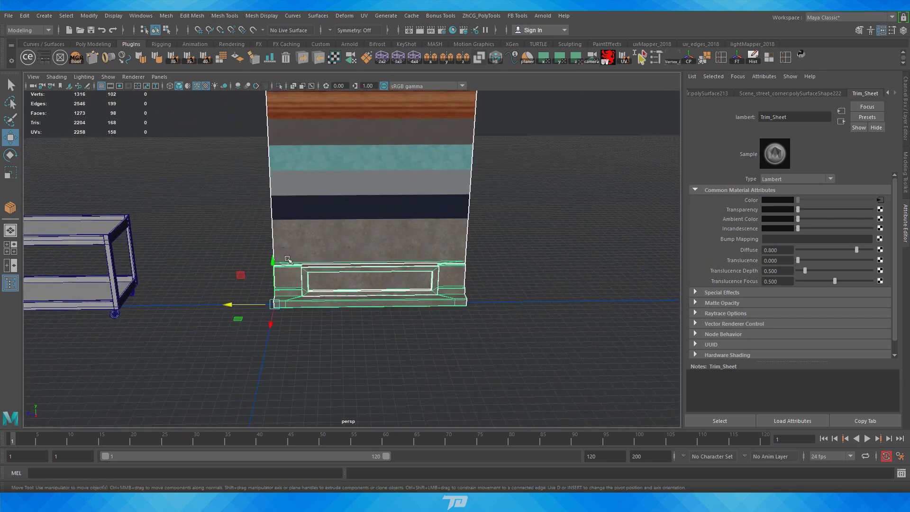
pyautogui.keyDown('alt'); pyautogui.moveTo(283, 264); pyautogui.dragTo(389, 328, button='right'); pyautogui.keyUp('alt')
pyautogui.keyDown('alt'); pyautogui.moveTo(390, 328); pyautogui.dragTo(389, 272, button='middle'); pyautogui.keyUp('alt')
pyautogui.keyDown('alt'); pyautogui.moveTo(388, 272); pyautogui.dragTo(430, 296, button='right'); pyautogui.keyUp('alt')
pyautogui.scroll(2, 430, 296)
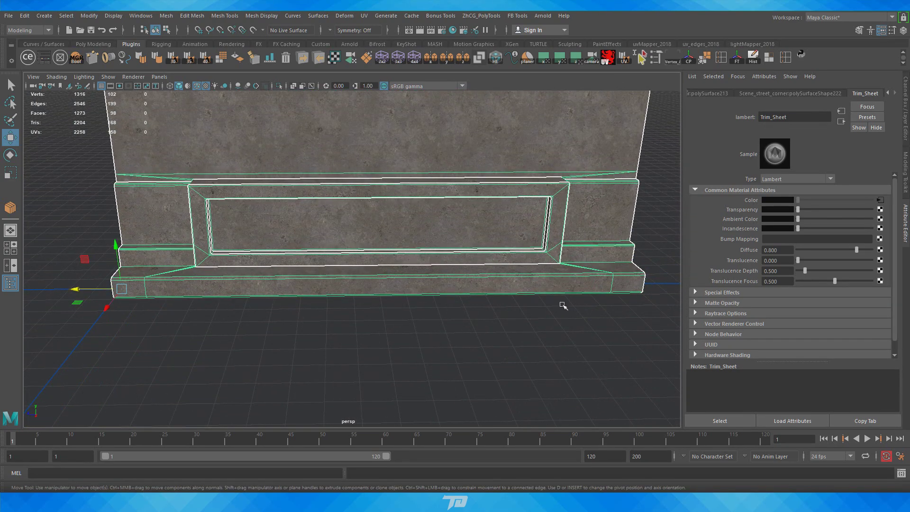
pyautogui.keyDown('alt'); pyautogui.moveTo(563, 306); pyautogui.dragTo(244, 282, button='right'); pyautogui.keyUp('alt')
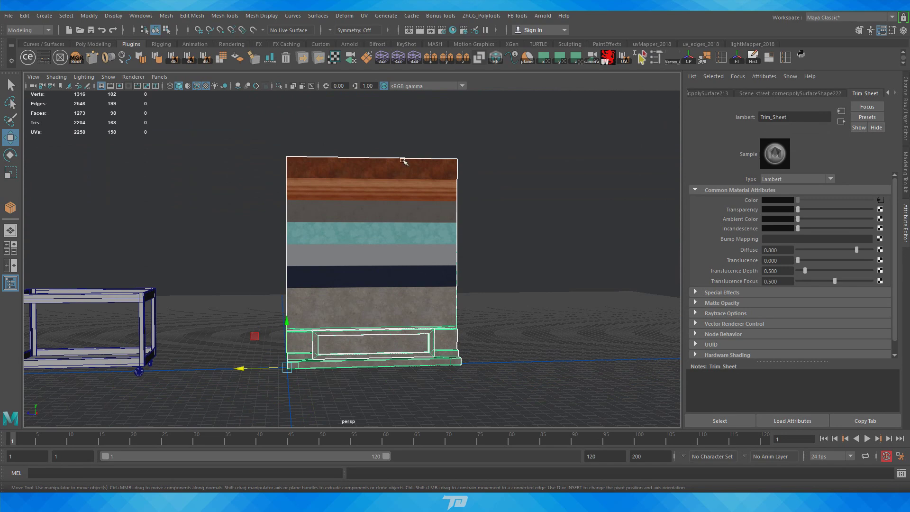
pyautogui.keyDown('alt'); pyautogui.moveTo(430, 268); pyautogui.dragTo(432, 320, button='right'); pyautogui.keyUp('alt')
pyautogui.keyDown('alt'); pyautogui.moveTo(432, 321); pyautogui.dragTo(459, 223, button='middle'); pyautogui.keyUp('alt')
pyautogui.keyDown('alt'); pyautogui.moveTo(460, 223); pyautogui.dragTo(385, 274); pyautogui.keyUp('alt')
pyautogui.keyDown('alt'); pyautogui.moveTo(442, 305); pyautogui.dragTo(379, 334, button='right'); pyautogui.keyUp('alt')
pyautogui.keyDown('alt'); pyautogui.moveTo(378, 335); pyautogui.dragTo(414, 246, button='middle'); pyautogui.keyUp('alt')
pyautogui.keyDown('alt'); pyautogui.moveTo(414, 245); pyautogui.dragTo(419, 228, button='right'); pyautogui.keyUp('alt')
pyautogui.keyDown('alt'); pyautogui.moveTo(419, 228); pyautogui.dragTo(410, 316, button='middle'); pyautogui.keyUp('alt')
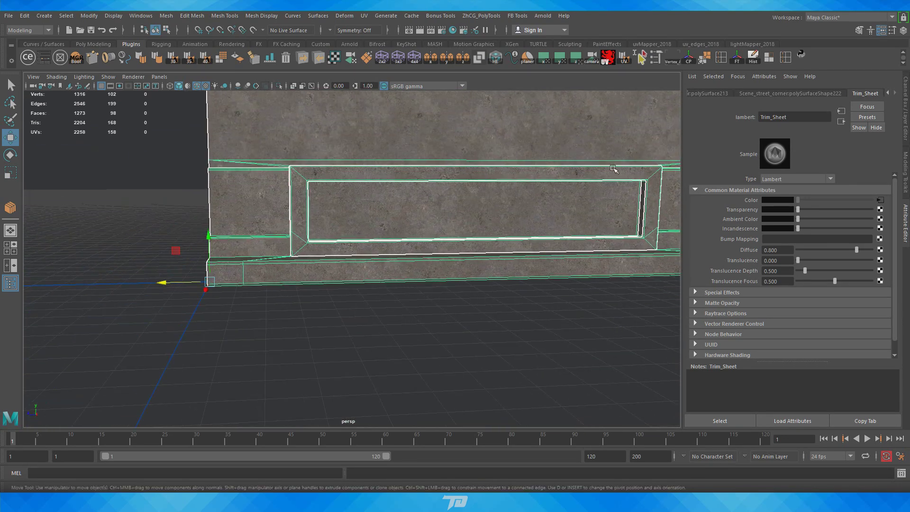
# Step: Open the UV Editor and display the Colour.tga texture behind the wall section's UV shells
pyautogui.moveTo(639, 511); pyautogui.dragTo(616, 2)
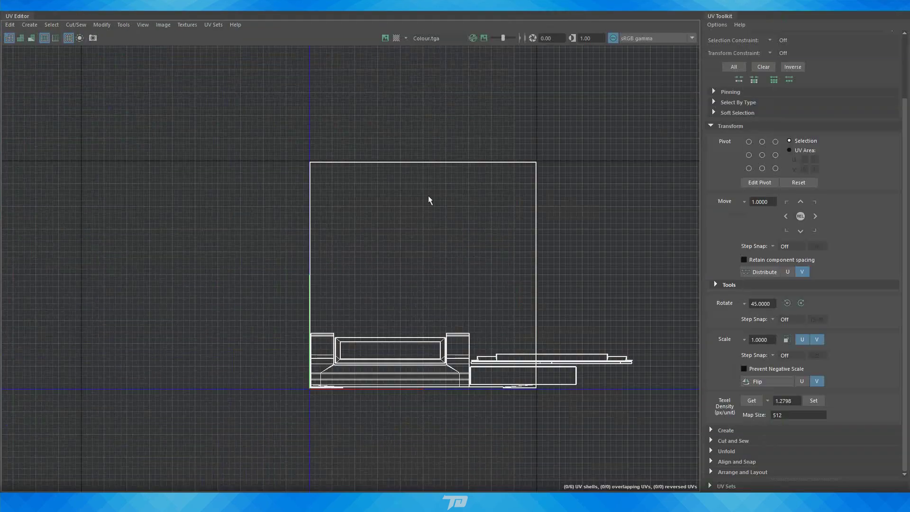
pyautogui.keyDown('alt'); pyautogui.moveTo(355, 299); pyautogui.dragTo(445, 338, button='right'); pyautogui.keyUp('alt')
pyautogui.keyDown('alt'); pyautogui.moveTo(444, 338); pyautogui.dragTo(272, 256, button='middle'); pyautogui.keyUp('alt')
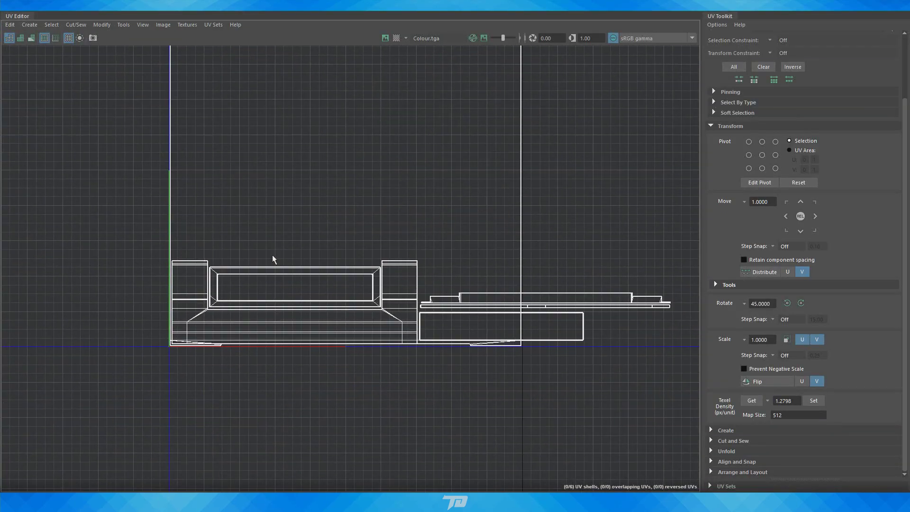
pyautogui.click(386, 40)
pyautogui.keyDown('alt'); pyautogui.moveTo(164, 345); pyautogui.dragTo(256, 308, button='right'); pyautogui.keyUp('alt')
pyautogui.keyDown('alt'); pyautogui.moveTo(255, 309); pyautogui.dragTo(141, 394, button='middle'); pyautogui.keyUp('alt')
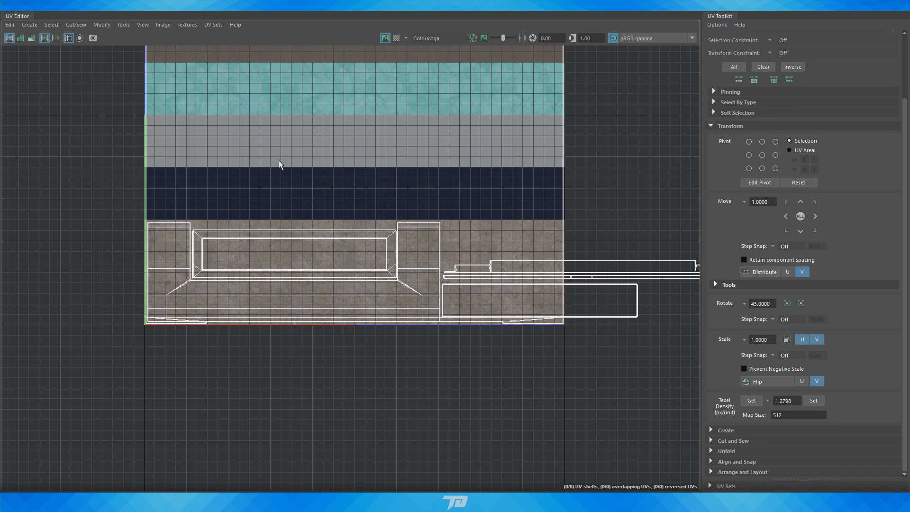
pyautogui.keyDown('alt'); pyautogui.moveTo(558, 239); pyautogui.dragTo(390, 191, button='right'); pyautogui.keyUp('alt')
pyautogui.keyDown('alt'); pyautogui.moveTo(390, 191); pyautogui.dragTo(400, 293, button='middle'); pyautogui.keyUp('alt')
# Step: Select the large square UV shell, check the matching wall faces in the viewport, and return to object selection with nothing selected
pyautogui.moveTo(205, 183); pyautogui.dragTo(165, 170, button='right')
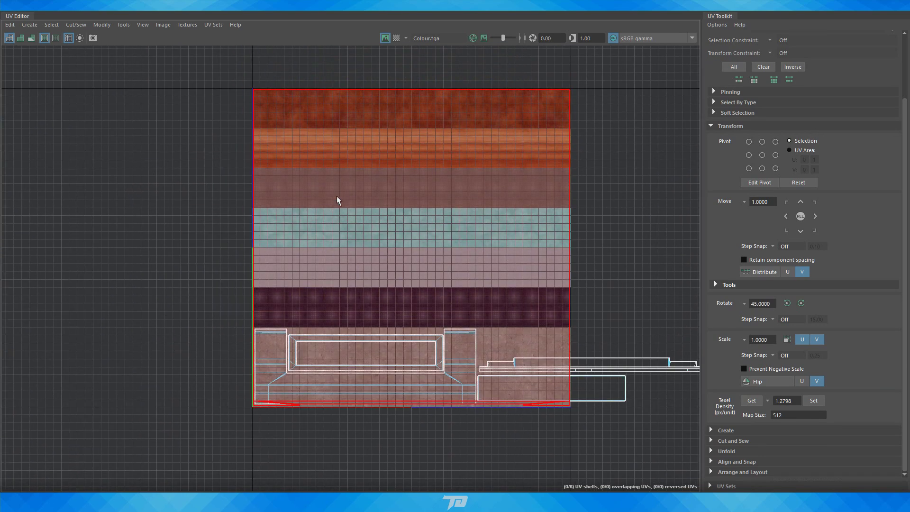
pyautogui.click(399, 202)
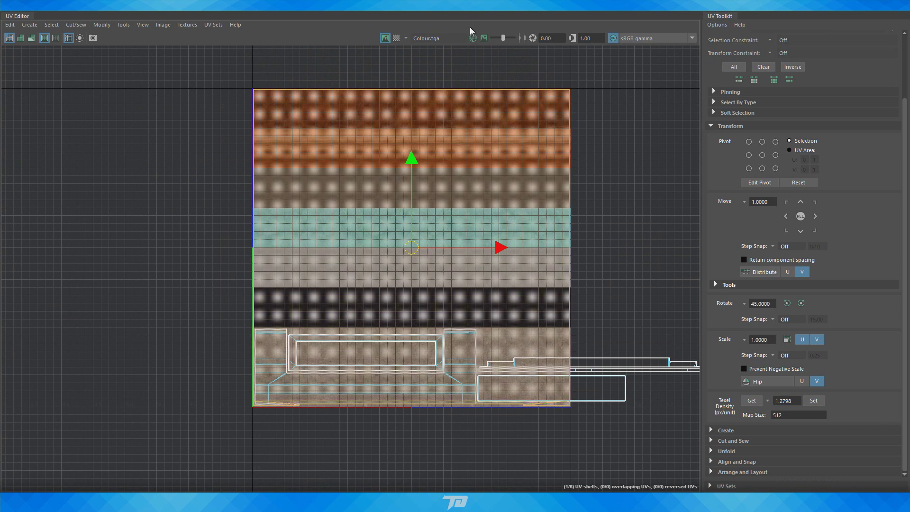
pyautogui.moveTo(474, 6); pyautogui.dragTo(687, 507)
pyautogui.scroll(-8, 286, 160)
pyautogui.keyDown('alt'); pyautogui.moveTo(402, 188); pyautogui.dragTo(380, 240, button='middle'); pyautogui.keyUp('alt')
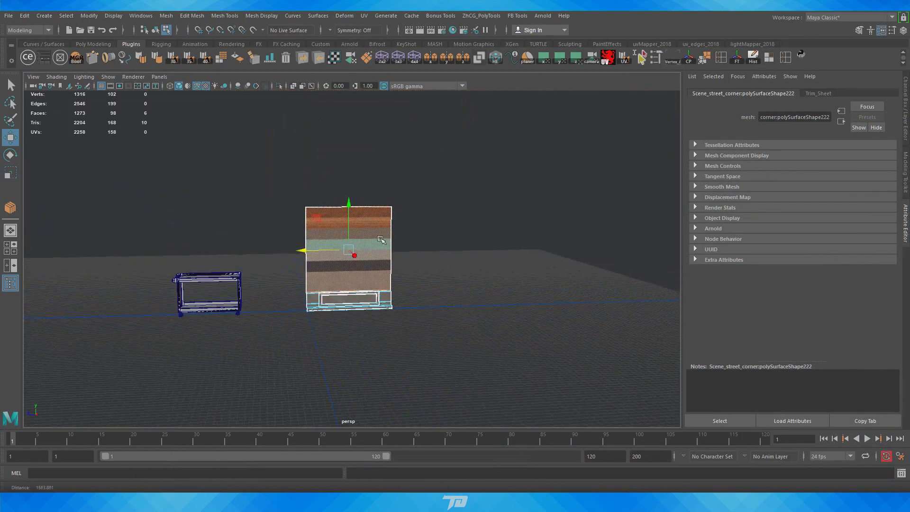
pyautogui.keyDown('alt'); pyautogui.moveTo(381, 239); pyautogui.dragTo(371, 302, button='right'); pyautogui.keyUp('alt')
pyautogui.moveTo(508, 185); pyautogui.dragTo(558, 153, button='right')
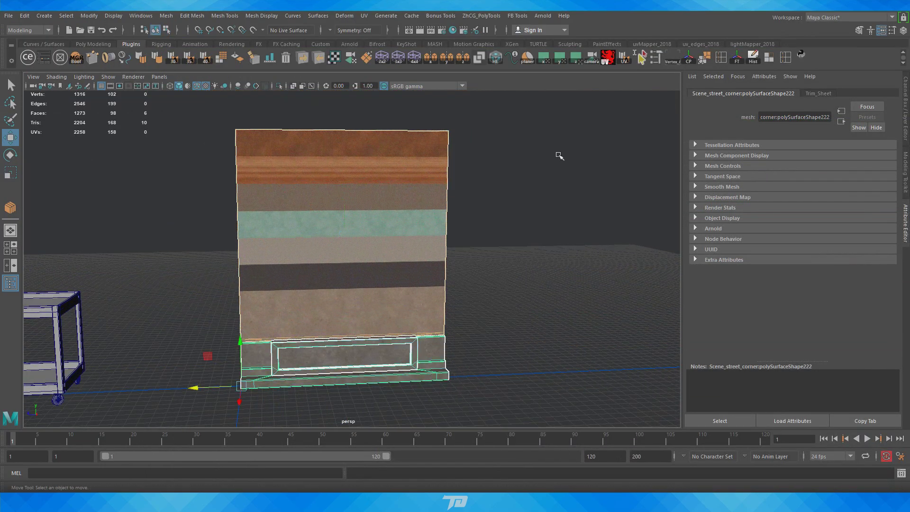
pyautogui.click(560, 156)
# Step: Reselect the wall section and examine its upper surface and moulded base from several angles
pyautogui.scroll(5, 354, 233)
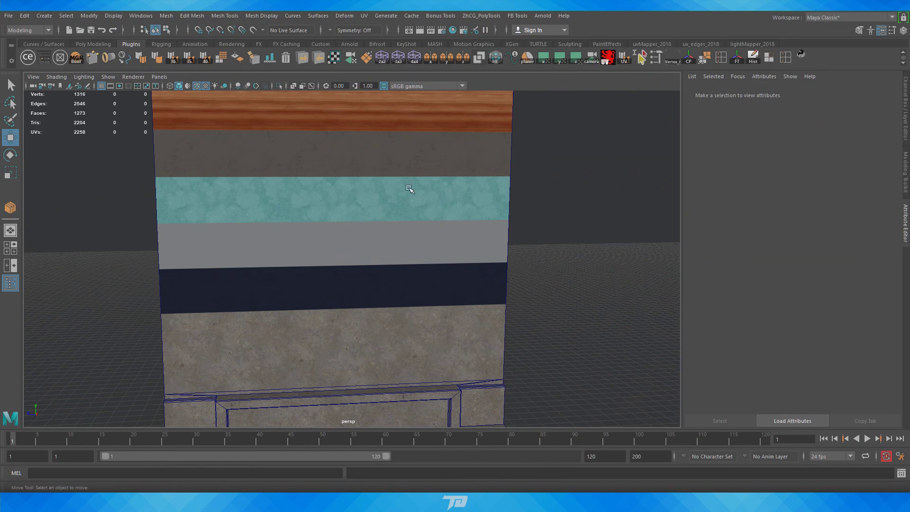
pyautogui.keyDown('alt'); pyautogui.moveTo(528, 240); pyautogui.dragTo(418, 197, button='right'); pyautogui.keyUp('alt')
pyautogui.keyDown('alt'); pyautogui.moveTo(418, 197); pyautogui.dragTo(469, 220); pyautogui.keyUp('alt')
pyautogui.click(415, 244)
pyautogui.keyDown('alt'); pyautogui.moveTo(415, 244); pyautogui.dragTo(408, 289, button='right'); pyautogui.keyUp('alt')
pyautogui.keyDown('alt'); pyautogui.moveTo(409, 289); pyautogui.dragTo(433, 290); pyautogui.keyUp('alt')
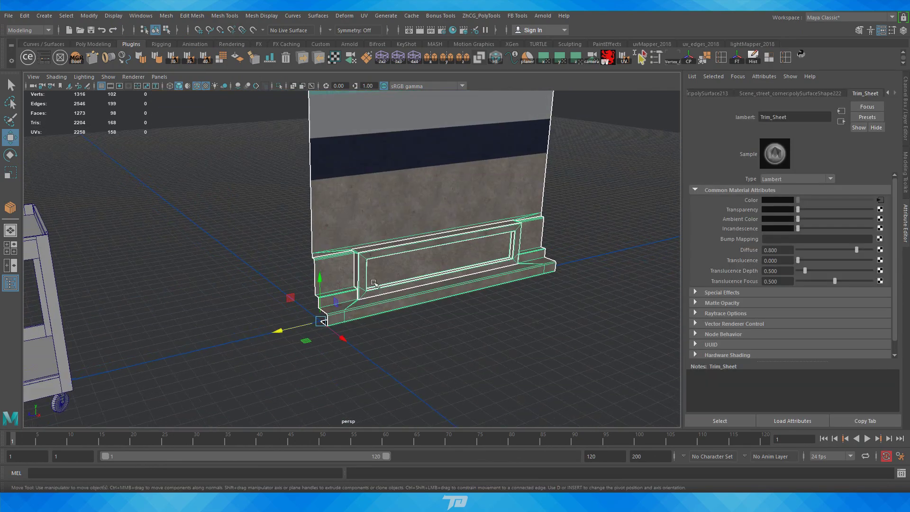
pyautogui.keyDown('alt'); pyautogui.moveTo(433, 290); pyautogui.dragTo(364, 340, button='right'); pyautogui.keyUp('alt')
pyautogui.keyDown('alt'); pyautogui.moveTo(571, 340); pyautogui.dragTo(544, 331); pyautogui.keyUp('alt')
pyautogui.keyDown('alt'); pyautogui.moveTo(544, 331); pyautogui.dragTo(452, 242, button='right'); pyautogui.keyUp('alt')
pyautogui.keyDown('alt'); pyautogui.moveTo(451, 241); pyautogui.dragTo(430, 323, button='middle'); pyautogui.keyUp('alt')
pyautogui.keyDown('alt'); pyautogui.moveTo(430, 323); pyautogui.dragTo(361, 254, button='right'); pyautogui.keyUp('alt')
pyautogui.keyDown('alt'); pyautogui.moveTo(362, 254); pyautogui.dragTo(364, 301, button='middle'); pyautogui.keyUp('alt')
pyautogui.keyDown('alt'); pyautogui.moveTo(365, 301); pyautogui.dragTo(335, 272); pyautogui.keyUp('alt')
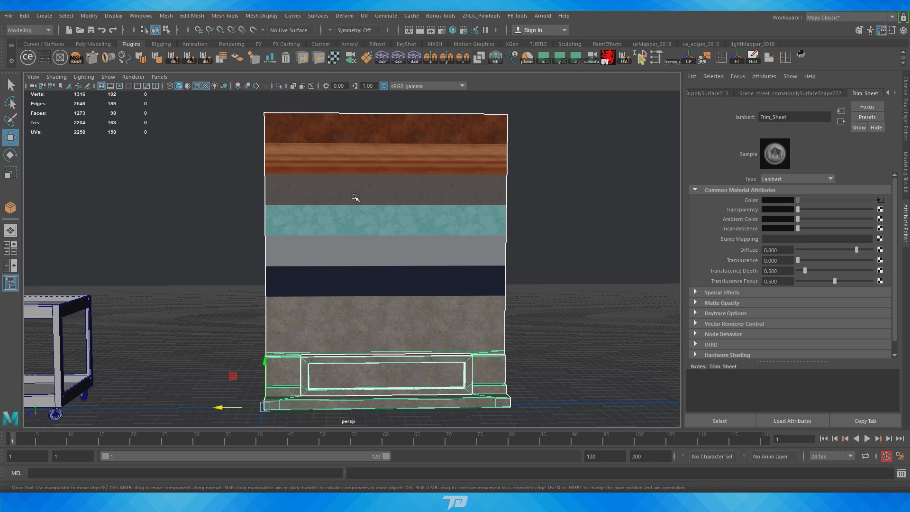
# Step: Select the wall's large upper face and grow the selection to the adjoining narrow faces above the base
pyautogui.moveTo(353, 198); pyautogui.dragTo(357, 228, button='right')
pyautogui.moveTo(611, 88); pyautogui.dragTo(610, 89)
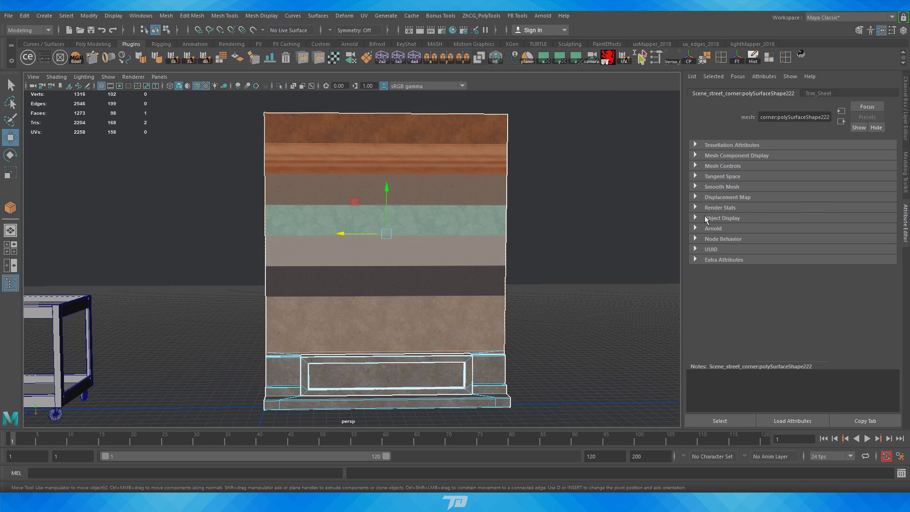
pyautogui.keyDown('alt'); pyautogui.moveTo(406, 325); pyautogui.dragTo(408, 334); pyautogui.keyUp('alt')
pyautogui.keyDown('alt'); pyautogui.moveTo(408, 334); pyautogui.dragTo(421, 255, button='middle'); pyautogui.keyUp('alt')
pyautogui.scroll(3, 336, 306)
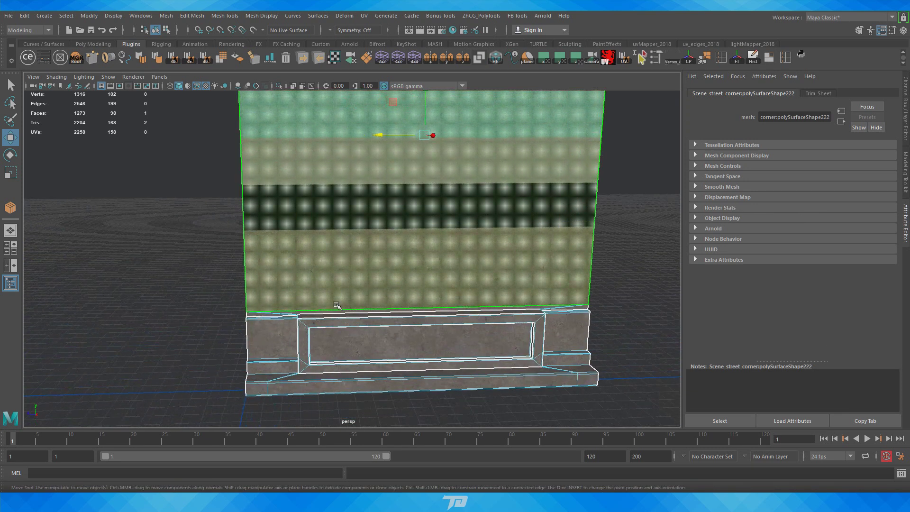
pyautogui.hotkey('shift', '.')
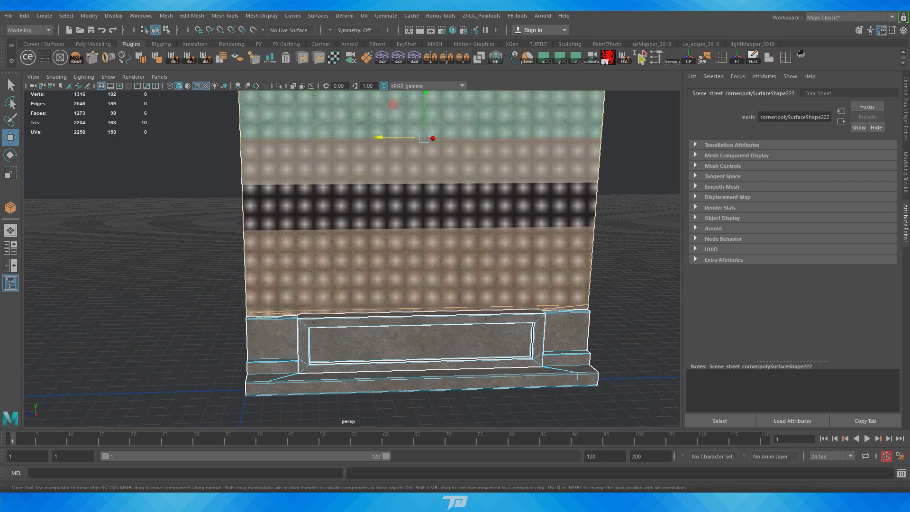
pyautogui.scroll(6, 569, 293)
pyautogui.keyDown('alt'); pyautogui.moveTo(372, 353); pyautogui.dragTo(411, 303, button='middle'); pyautogui.keyUp('alt')
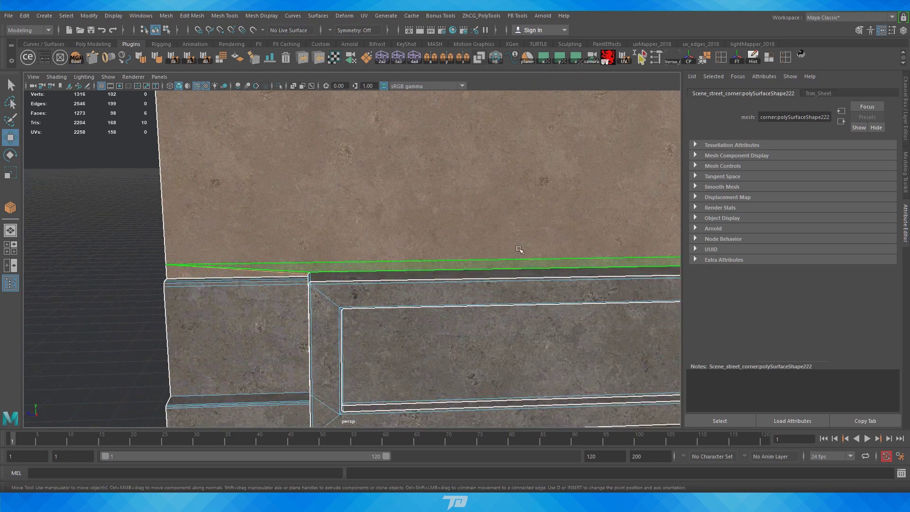
pyautogui.keyDown('alt'); pyautogui.moveTo(520, 249); pyautogui.dragTo(235, 265, button='middle'); pyautogui.keyUp('alt')
pyautogui.keyDown('alt'); pyautogui.moveTo(381, 251); pyautogui.dragTo(359, 256, button='right'); pyautogui.keyUp('alt')
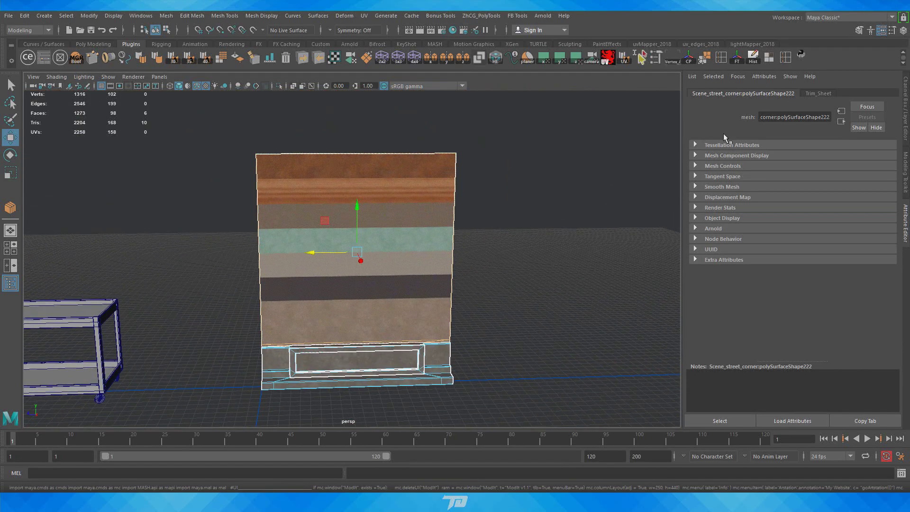
# Step: Assign ModIt's red colour material to the selected wall faces, close ModIt and deselect in object mode
pyautogui.moveTo(638, 129); pyautogui.dragTo(577, 108)
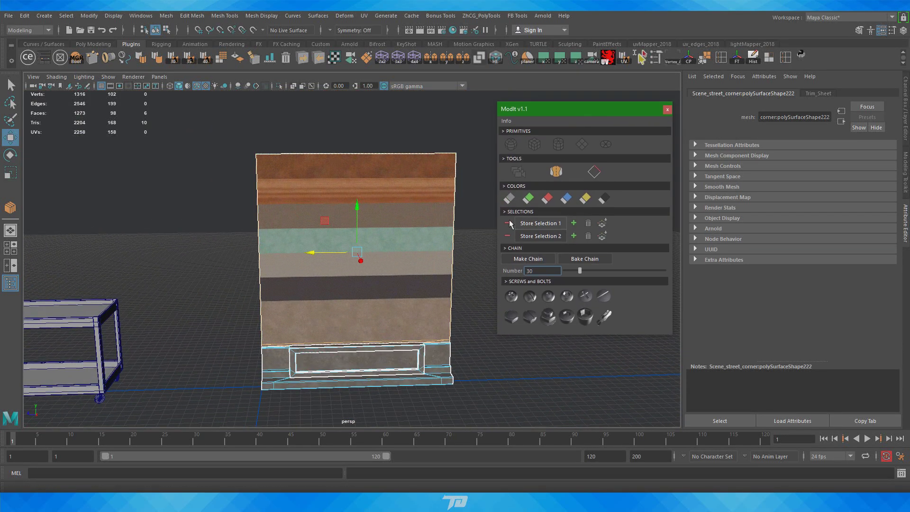
pyautogui.click(547, 199)
pyautogui.click(667, 110)
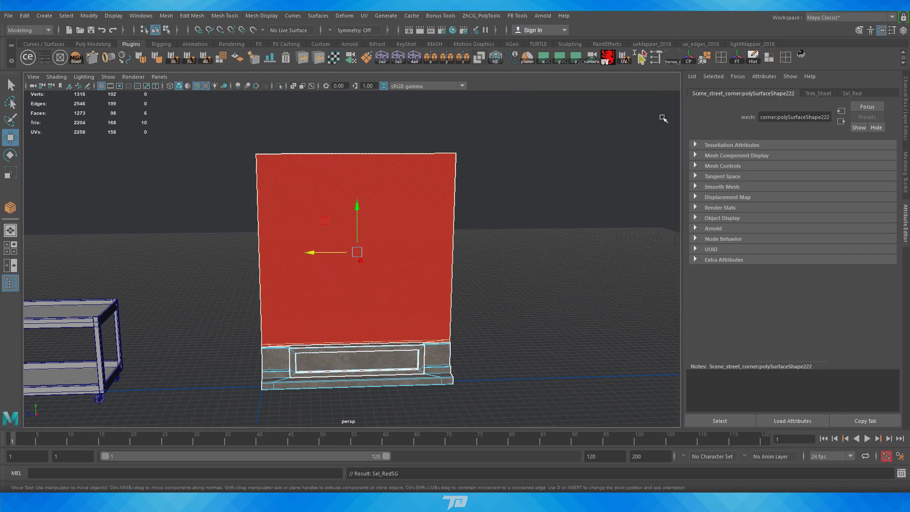
pyautogui.moveTo(456, 161); pyautogui.dragTo(501, 146, button='right')
pyautogui.click(581, 209)
# Step: Examine the border between the red wall faces and the concrete base, and select the wall section
pyautogui.keyDown('alt'); pyautogui.moveTo(581, 209); pyautogui.dragTo(436, 225, button='right'); pyautogui.keyUp('alt')
pyautogui.keyDown('alt'); pyautogui.moveTo(436, 225); pyautogui.dragTo(570, 216, button='middle'); pyautogui.keyUp('alt')
pyautogui.keyDown('alt'); pyautogui.moveTo(570, 218); pyautogui.dragTo(547, 202); pyautogui.keyUp('alt')
pyautogui.keyDown('alt'); pyautogui.moveTo(545, 252); pyautogui.dragTo(639, 280, button='right'); pyautogui.keyUp('alt')
pyautogui.keyDown('alt'); pyautogui.moveTo(639, 279); pyautogui.dragTo(336, 258, button='middle'); pyautogui.keyUp('alt')
pyautogui.keyDown('alt'); pyautogui.moveTo(290, 242); pyautogui.dragTo(328, 256, button='right'); pyautogui.keyUp('alt')
pyautogui.keyDown('alt'); pyautogui.moveTo(298, 292); pyautogui.dragTo(353, 327, button='right'); pyautogui.keyUp('alt')
pyautogui.keyDown('alt'); pyautogui.moveTo(353, 326); pyautogui.dragTo(357, 230, button='middle'); pyautogui.keyUp('alt')
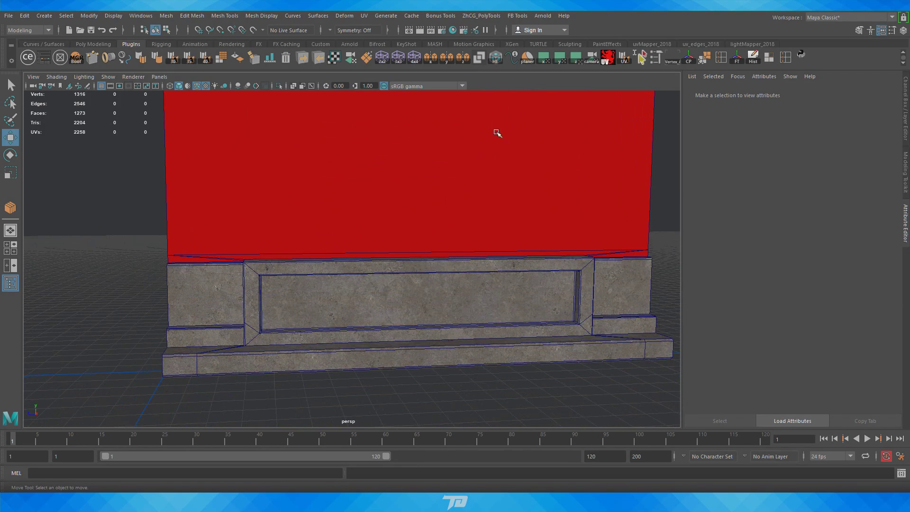
pyautogui.click(420, 311)
pyautogui.keyDown('alt'); pyautogui.moveTo(420, 311); pyautogui.dragTo(331, 278, button='right'); pyautogui.keyUp('alt')
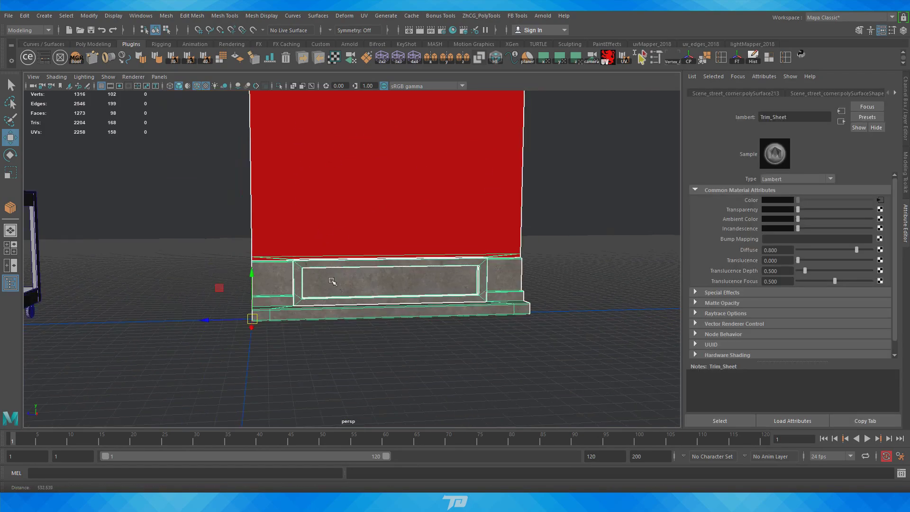
pyautogui.keyDown('alt'); pyautogui.moveTo(332, 278); pyautogui.dragTo(363, 201); pyautogui.keyUp('alt')
pyautogui.keyDown('alt'); pyautogui.moveTo(362, 201); pyautogui.dragTo(361, 207, button='middle'); pyautogui.keyUp('alt')
pyautogui.keyDown('alt'); pyautogui.moveTo(362, 209); pyautogui.dragTo(335, 266, button='right'); pyautogui.keyUp('alt')
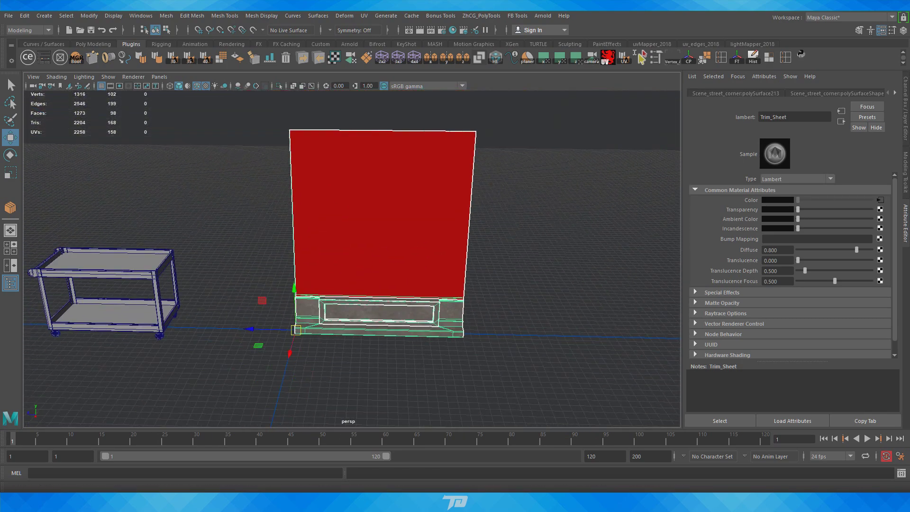
# Step: Open the UV Editor and select the base shells' UVs that extend past the texture's right edge
pyautogui.click(334, 58)
pyautogui.doubleClick(455, 136)
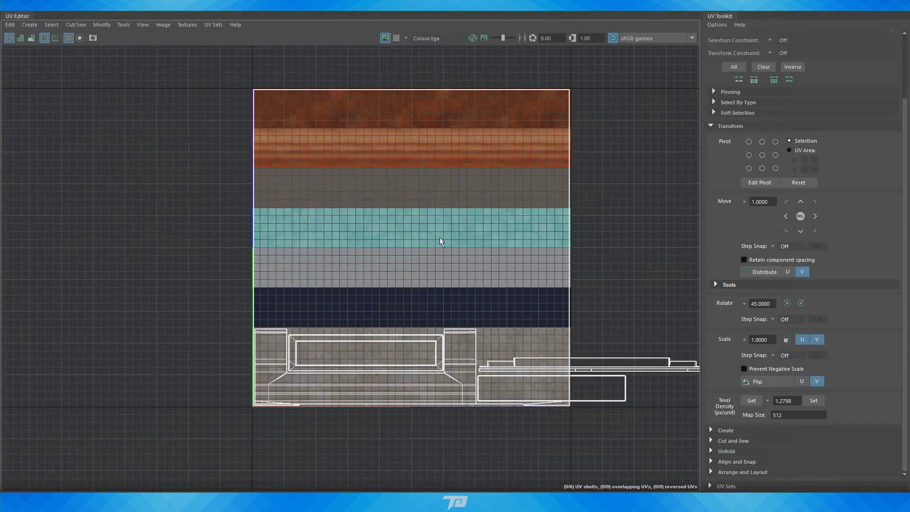
pyautogui.keyDown('alt'); pyautogui.moveTo(378, 264); pyautogui.dragTo(465, 280, button='right'); pyautogui.keyUp('alt')
pyautogui.keyDown('alt'); pyautogui.moveTo(493, 279); pyautogui.dragTo(441, 270, button='middle'); pyautogui.keyUp('alt')
pyautogui.keyDown('alt'); pyautogui.moveTo(440, 270); pyautogui.dragTo(413, 271, button='right'); pyautogui.keyUp('alt')
pyautogui.keyDown('alt'); pyautogui.moveTo(507, 286); pyautogui.dragTo(424, 268, button='middle'); pyautogui.keyUp('alt')
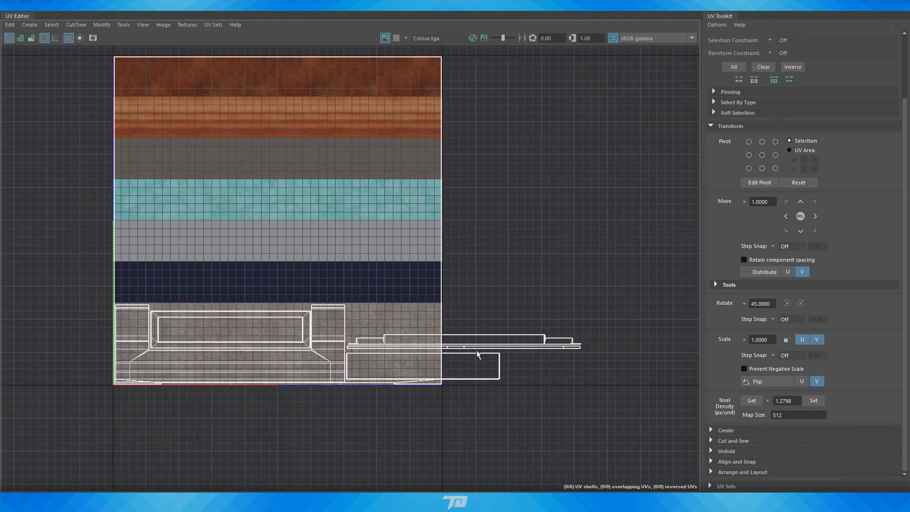
pyautogui.moveTo(535, 349); pyautogui.dragTo(576, 340, button='right')
pyautogui.moveTo(635, 273); pyautogui.dragTo(457, 484)
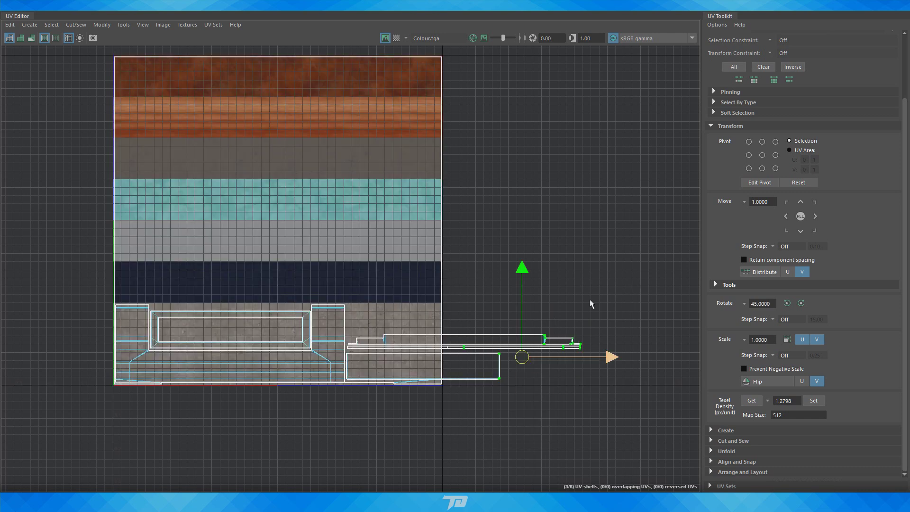
pyautogui.moveTo(637, 237); pyautogui.dragTo(454, 471)
pyautogui.moveTo(655, 218); pyautogui.dragTo(450, 477)
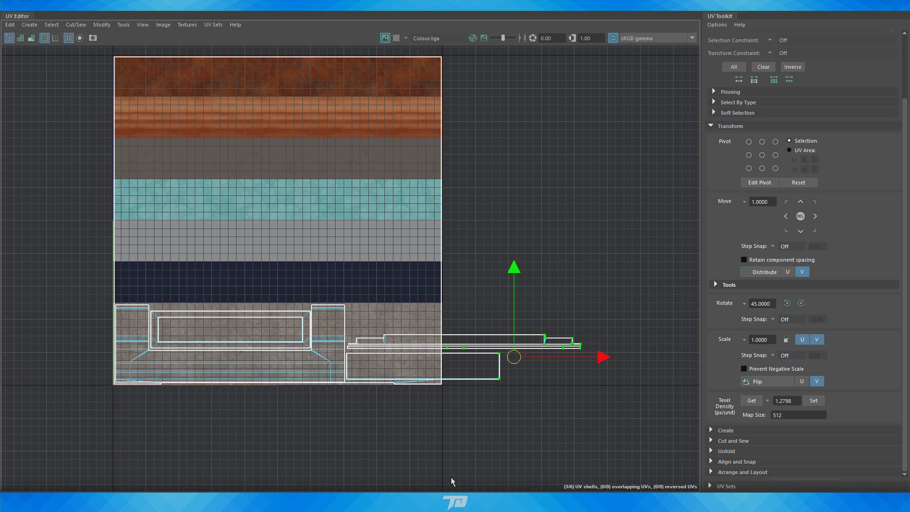
pyautogui.moveTo(619, 287); pyautogui.dragTo(443, 436)
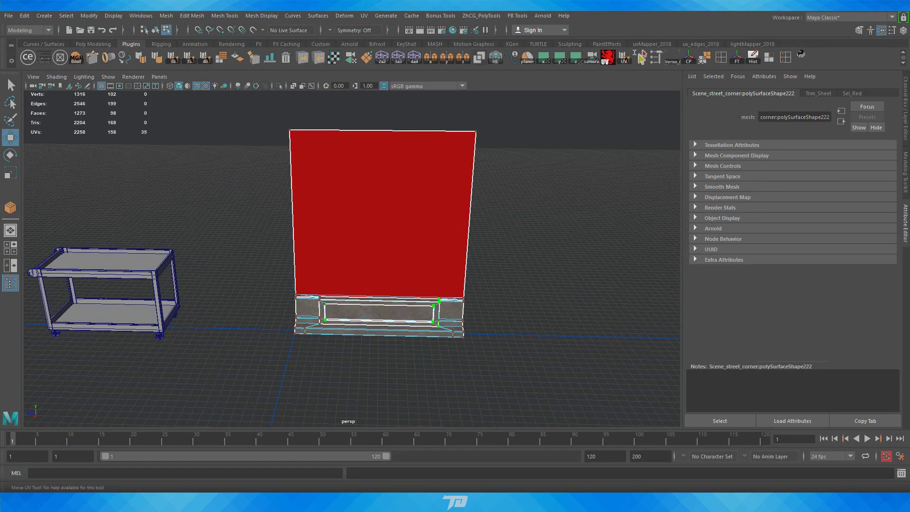
# Step: Leave the UV Editor, return to object selection and reselect the wall section
pyautogui.moveTo(417, 254); pyautogui.dragTo(479, 191, button='right')
pyautogui.click(539, 188)
pyautogui.keyDown('alt'); pyautogui.moveTo(479, 191); pyautogui.dragTo(408, 219); pyautogui.keyUp('alt')
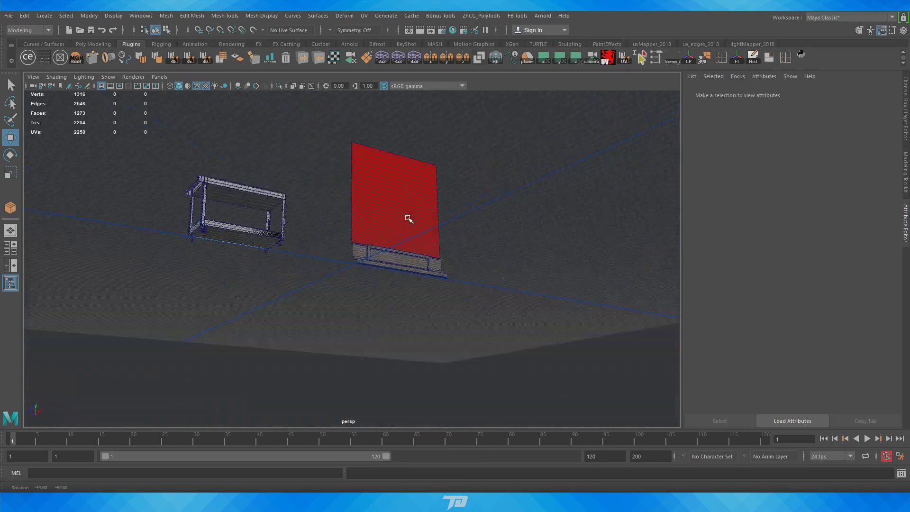
pyautogui.keyDown('alt'); pyautogui.moveTo(408, 220); pyautogui.dragTo(427, 258, button='right'); pyautogui.keyUp('alt')
pyautogui.keyDown('alt'); pyautogui.moveTo(426, 258); pyautogui.dragTo(354, 246); pyautogui.keyUp('alt')
pyautogui.moveTo(260, 196); pyautogui.dragTo(467, 240)
# Step: Examine the open end of the wall section's base up close and the whole piece from an angle
pyautogui.keyDown('alt'); pyautogui.moveTo(467, 240); pyautogui.dragTo(435, 343, button='right'); pyautogui.keyUp('alt')
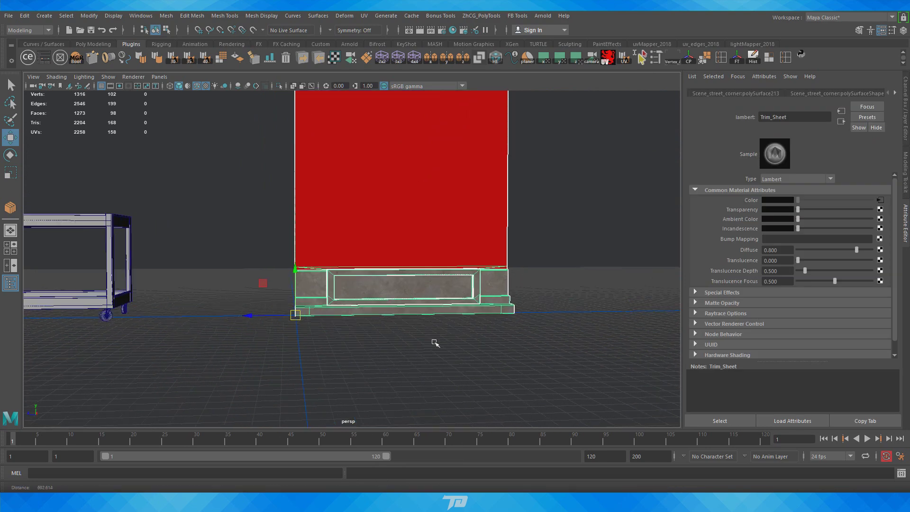
pyautogui.keyDown('alt'); pyautogui.moveTo(435, 343); pyautogui.dragTo(458, 256); pyautogui.keyUp('alt')
pyautogui.keyDown('alt'); pyautogui.moveTo(458, 255); pyautogui.dragTo(557, 266, button='right'); pyautogui.keyUp('alt')
pyautogui.keyDown('alt'); pyautogui.moveTo(557, 265); pyautogui.dragTo(416, 314, button='middle'); pyautogui.keyUp('alt')
pyautogui.keyDown('alt'); pyautogui.moveTo(417, 315); pyautogui.dragTo(557, 325); pyautogui.keyUp('alt')
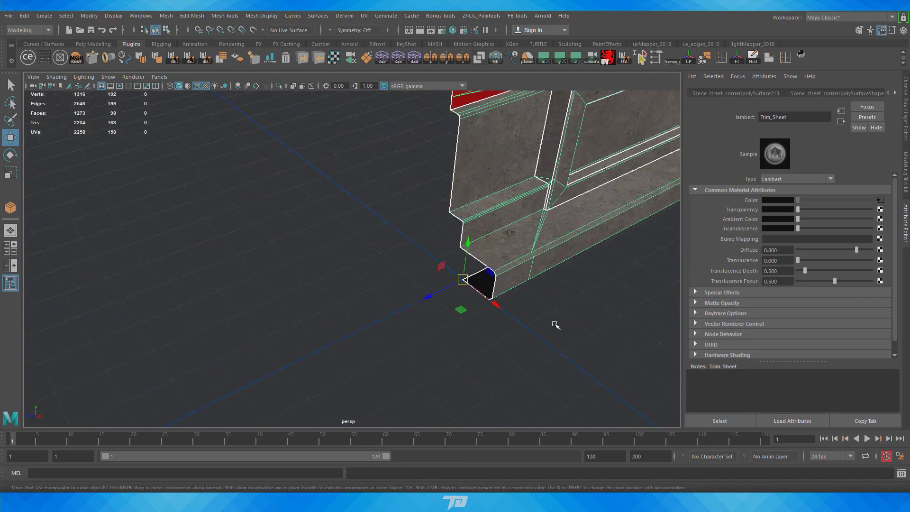
pyautogui.keyDown('alt'); pyautogui.moveTo(556, 325); pyautogui.dragTo(630, 342, button='right'); pyautogui.keyUp('alt')
pyautogui.keyDown('alt'); pyautogui.moveTo(630, 342); pyautogui.dragTo(510, 321, button='middle'); pyautogui.keyUp('alt')
pyautogui.keyDown('alt'); pyautogui.moveTo(510, 321); pyautogui.dragTo(544, 334, button='right'); pyautogui.keyUp('alt')
pyautogui.keyDown('alt'); pyautogui.moveTo(544, 334); pyautogui.dragTo(372, 351, button='middle'); pyautogui.keyUp('alt')
pyautogui.keyDown('alt'); pyautogui.moveTo(373, 350); pyautogui.dragTo(417, 357, button='right'); pyautogui.keyUp('alt')
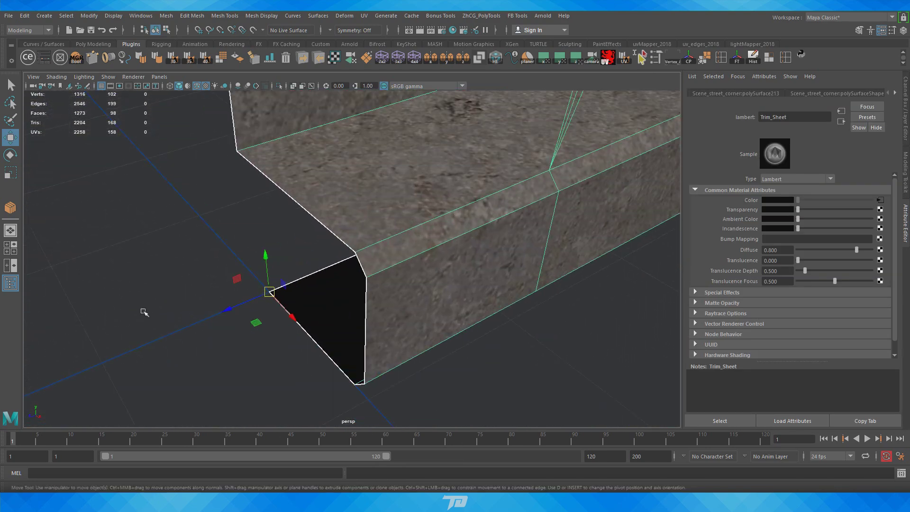
pyautogui.keyDown('alt'); pyautogui.moveTo(198, 350); pyautogui.dragTo(128, 182, button='right'); pyautogui.keyUp('alt')
pyautogui.keyDown('alt'); pyautogui.moveTo(404, 246); pyautogui.dragTo(342, 240); pyautogui.keyUp('alt')
pyautogui.keyDown('alt'); pyautogui.moveTo(467, 237); pyautogui.dragTo(461, 282, button='middle'); pyautogui.keyUp('alt')
pyautogui.keyDown('alt'); pyautogui.moveTo(462, 282); pyautogui.dragTo(495, 286, button='right'); pyautogui.keyUp('alt')
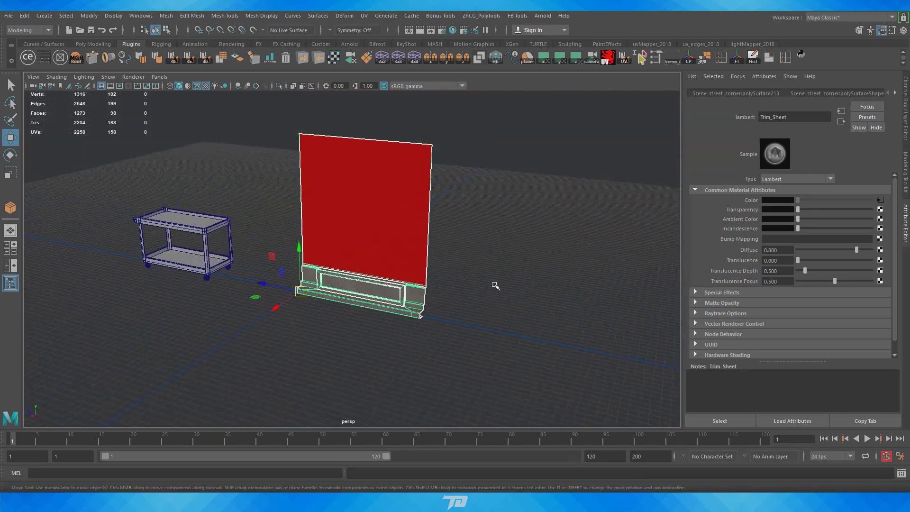
# Step: Export the selected wall section as an FBX named SM_wall into the UnrealTut_Files Models folder
pyautogui.keyDown('alt'); pyautogui.moveTo(495, 286); pyautogui.dragTo(480, 244); pyautogui.keyUp('alt')
pyautogui.click(467, 237)
pyautogui.keyDown('alt'); pyautogui.moveTo(480, 244); pyautogui.dragTo(491, 257, button='right'); pyautogui.keyUp('alt')
pyautogui.click(382, 214)
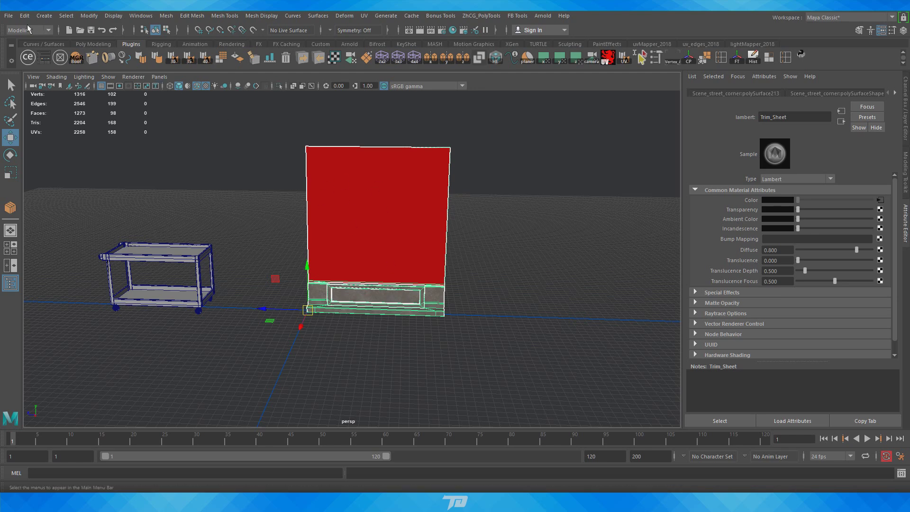
pyautogui.click(9, 19)
pyautogui.click(38, 151)
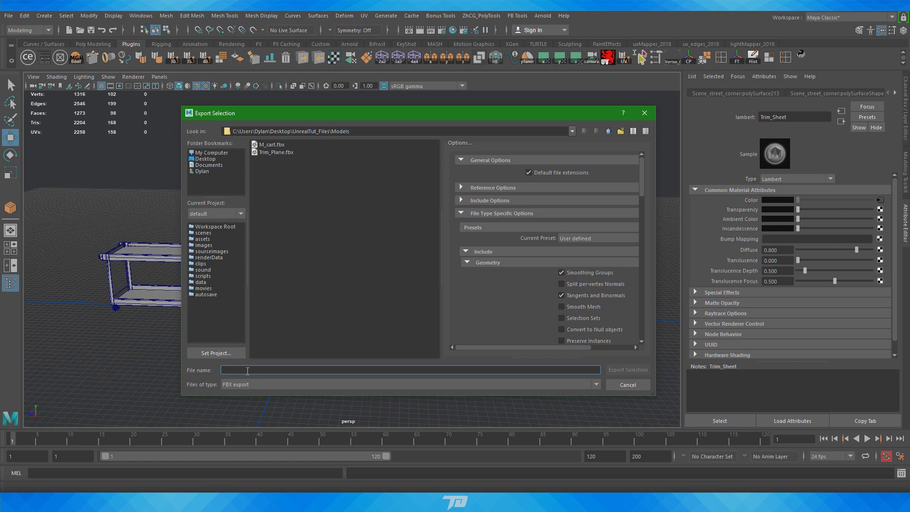
pyautogui.write('Wall')
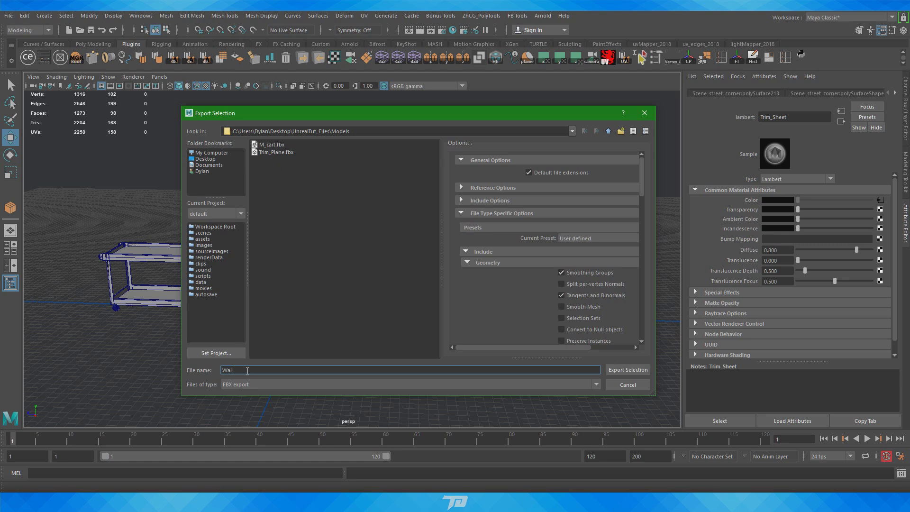
pyautogui.press('BackSpace')
pyautogui.press('BackSpace')
pyautogui.press('BackSpace')
pyautogui.press('BackSpace')
pyautogui.write('SM_wall')
pyautogui.press('Return')
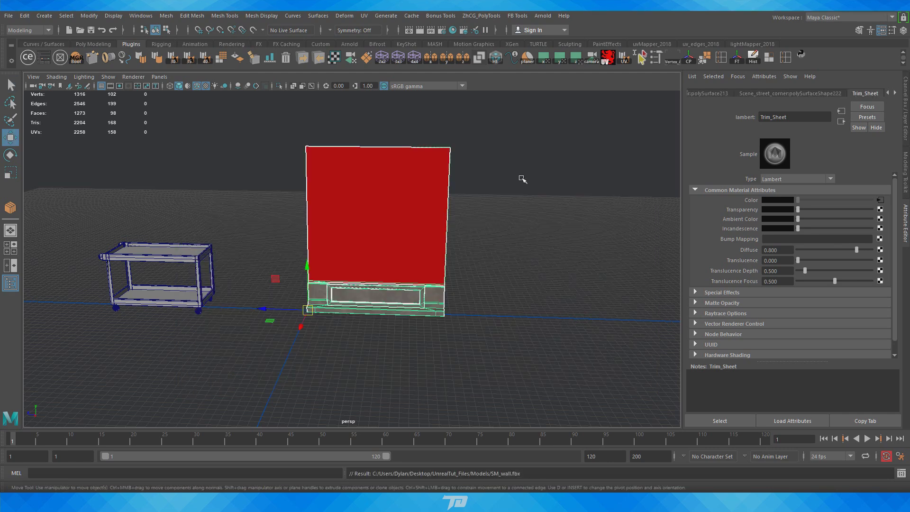
# Step: Switch to Unreal Engine and choose SM_wall from the Models folder for import into the Meshes folder
pyautogui.click(523, 180)
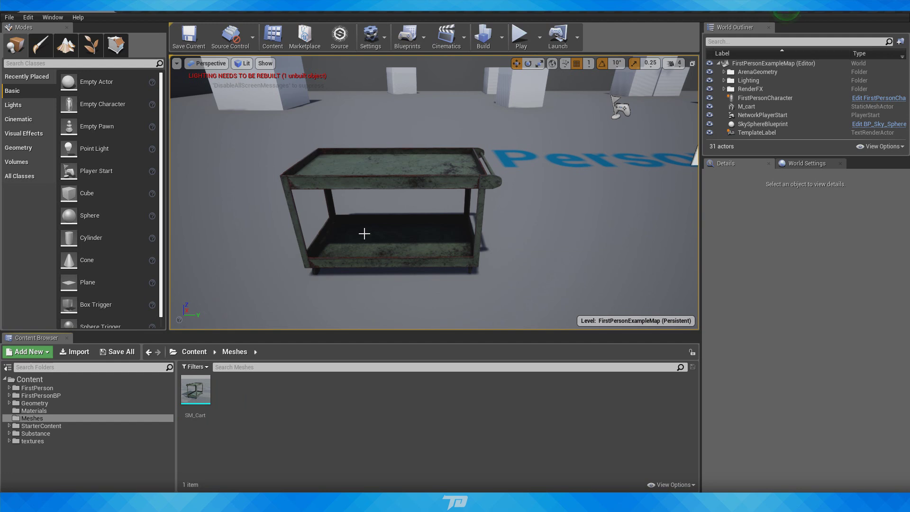
pyautogui.rightClick(244, 401)
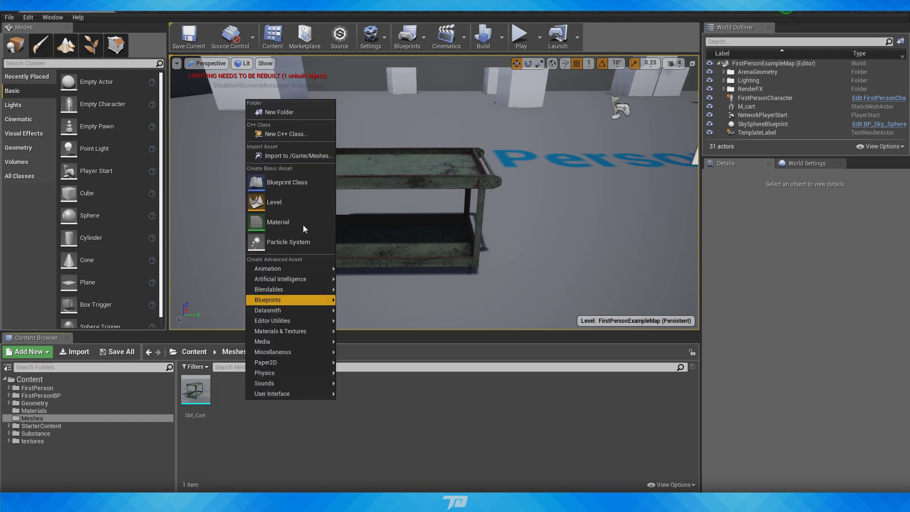
pyautogui.click(281, 156)
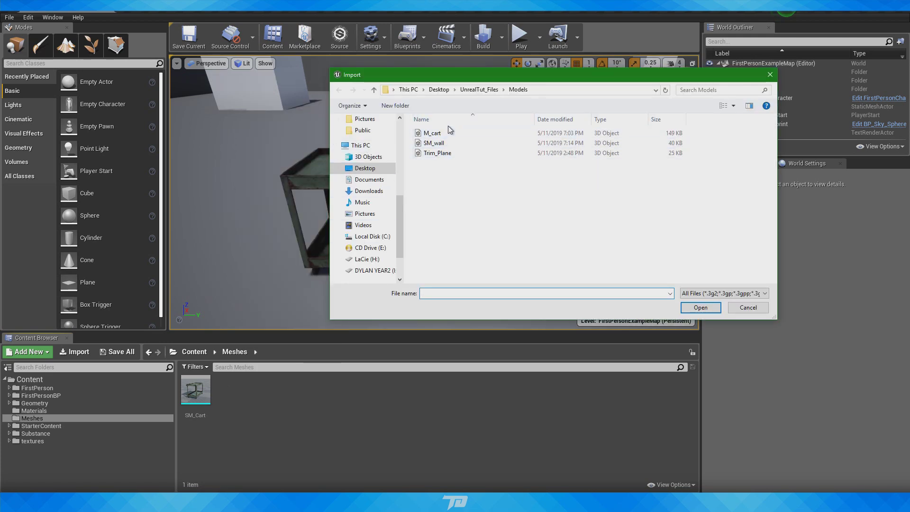
pyautogui.click(446, 143)
pyautogui.click(700, 308)
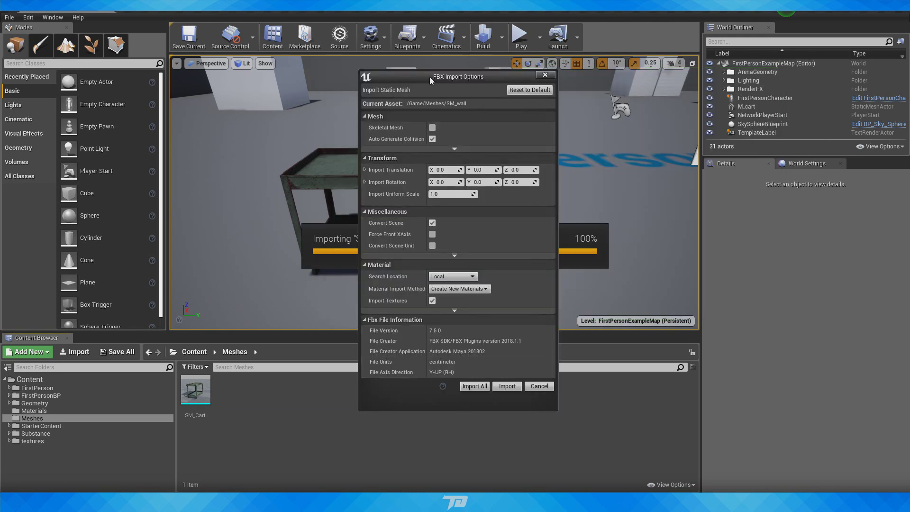
# Step: Expand the advanced mesh import options and import SM_wall as a static mesh with Generate Lightmap UVs enabled
pyautogui.moveTo(429, 77)
pyautogui.mouseDown()
pyautogui.moveTo(534, 103)
pyautogui.moveTo(424, 92)
pyautogui.mouseUp()
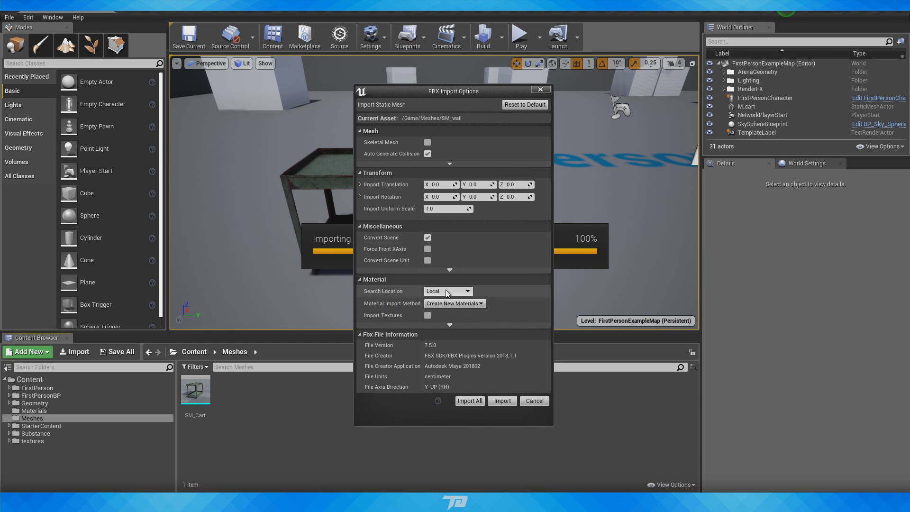
pyautogui.click(448, 325)
pyautogui.click(450, 341)
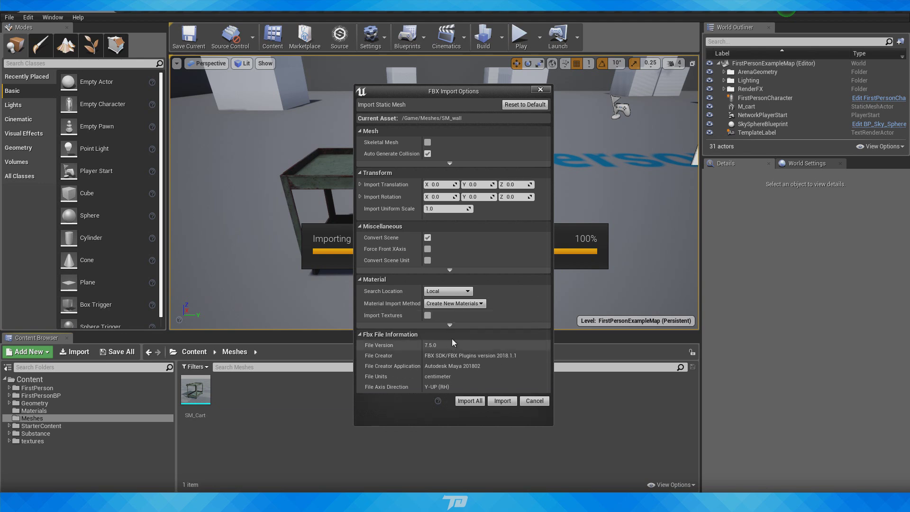
pyautogui.click(448, 163)
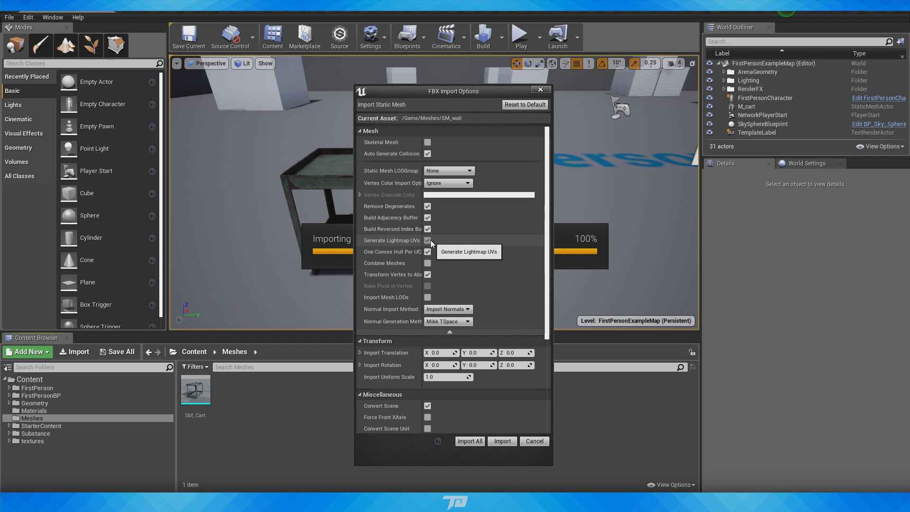
pyautogui.click(502, 441)
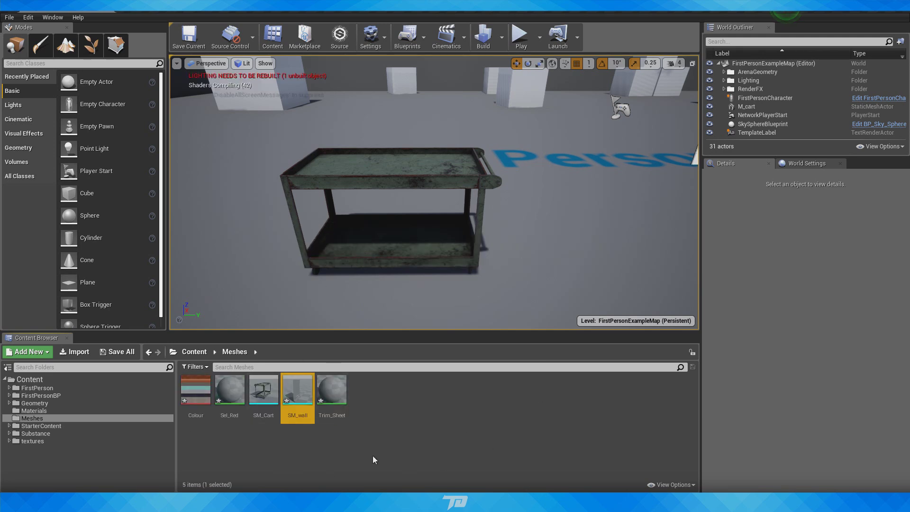
# Step: Delete the imported Colour texture and the Sel_Red and Trim_Sheet materials from the Meshes folder
pyautogui.moveTo(306, 413)
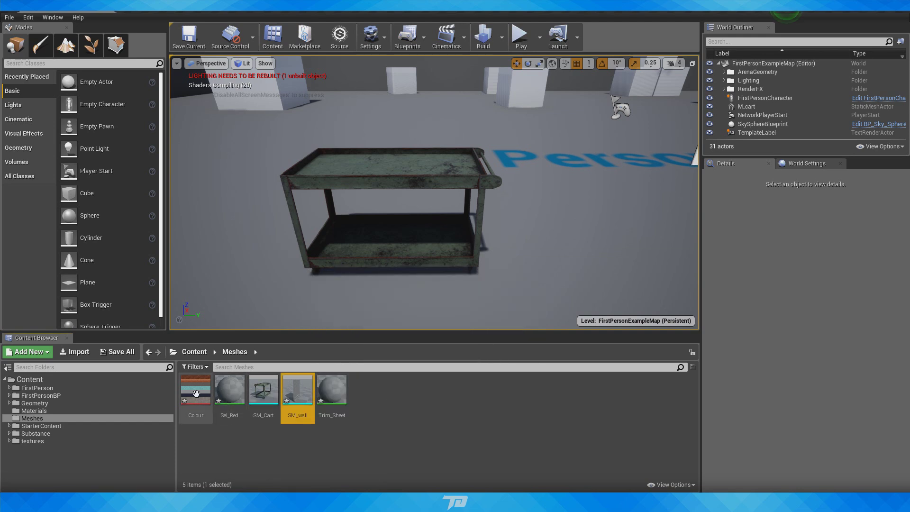
pyautogui.click(195, 393)
pyautogui.keyDown('ctrl'); pyautogui.click(230, 389); pyautogui.keyUp('ctrl')
pyautogui.keyDown('ctrl'); pyautogui.click(337, 391); pyautogui.keyUp('ctrl')
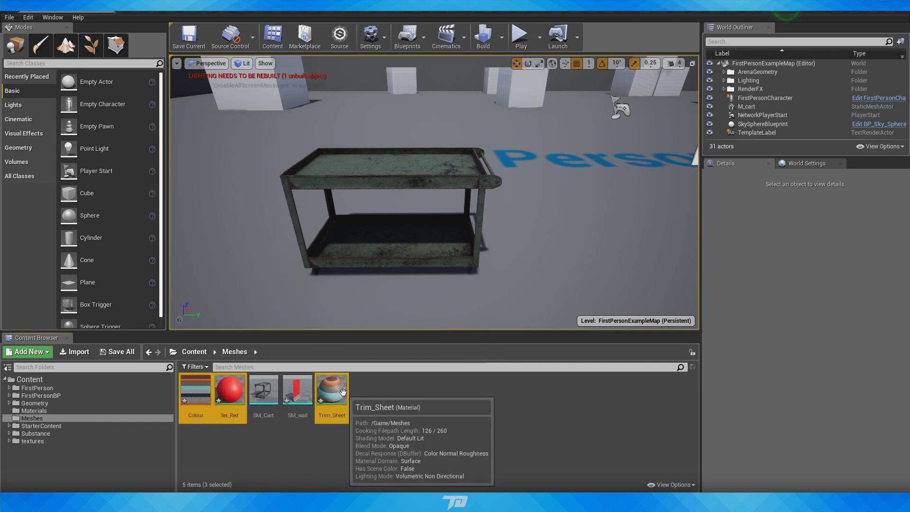
pyautogui.press('Delete')
pyautogui.click(393, 402)
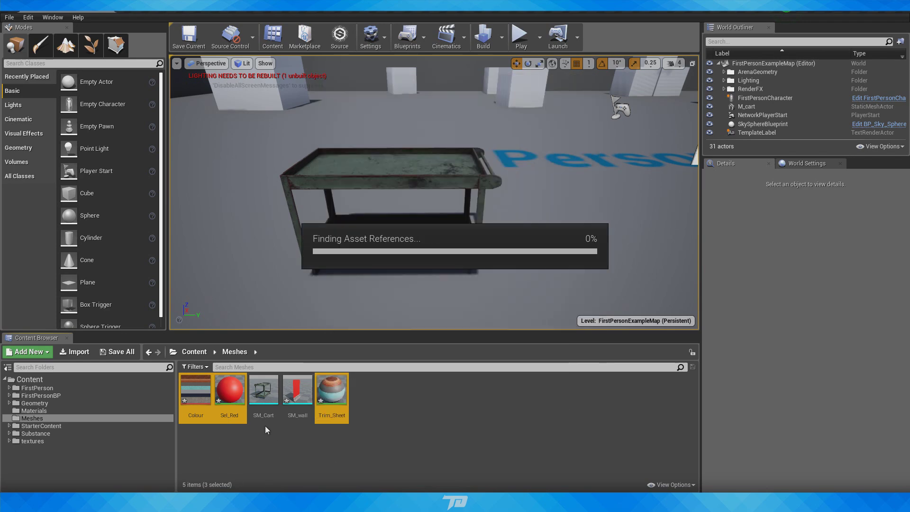
# Step: Open the SM_wall mesh and examine its front, its two material slots and its available UV channels
pyautogui.doubleClick(230, 394)
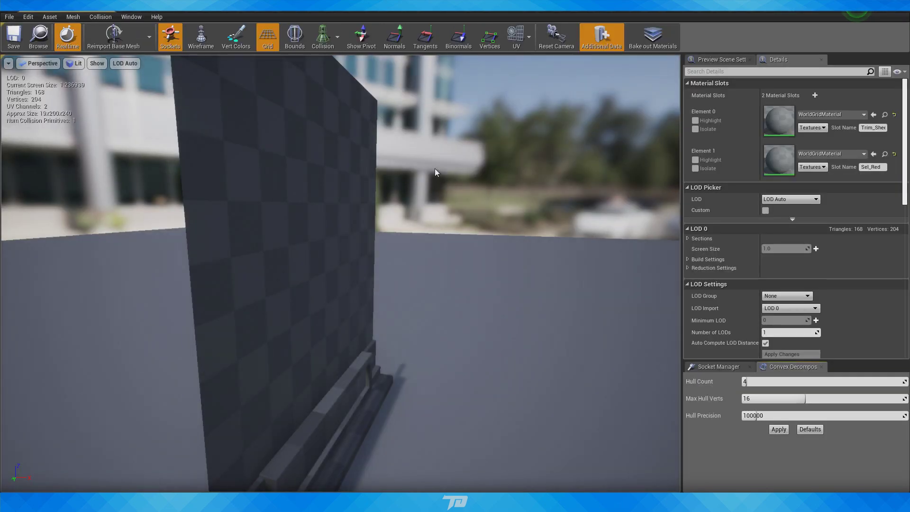
pyautogui.moveTo(436, 172); pyautogui.dragTo(331, 166, button='right')
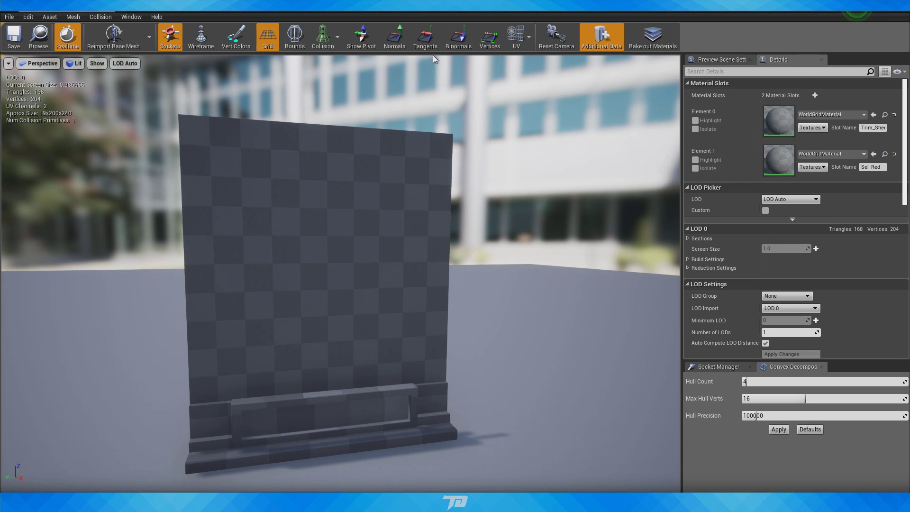
pyautogui.click(530, 40)
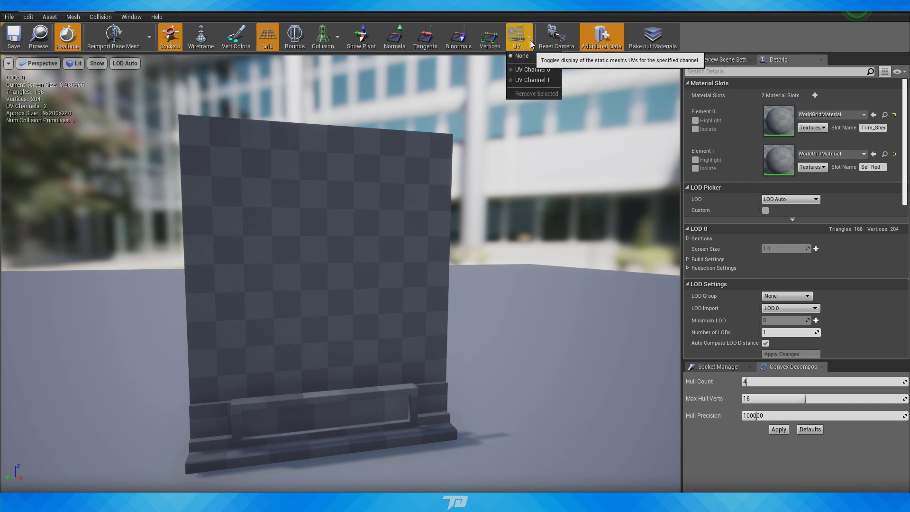
pyautogui.press('Escape')
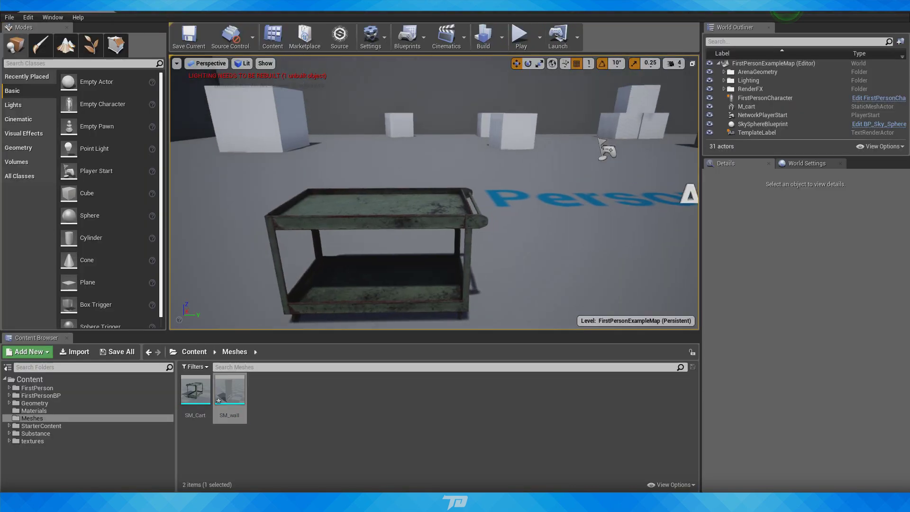
# Step: Place SM_wall in the level beside the cart, turning its front towards the camera and adjusting its position
pyautogui.moveTo(360, 247); pyautogui.dragTo(372, 246, button='right')
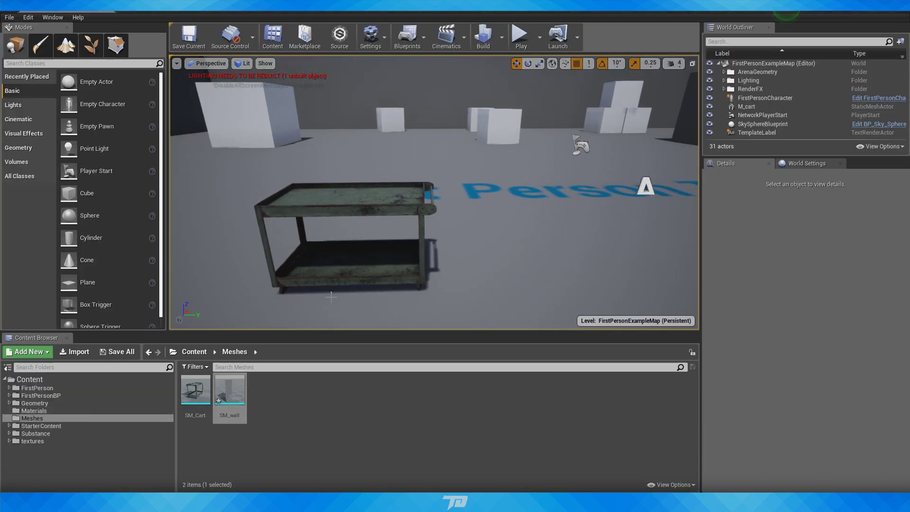
pyautogui.moveTo(229, 393); pyautogui.dragTo(549, 261)
pyautogui.press('e')
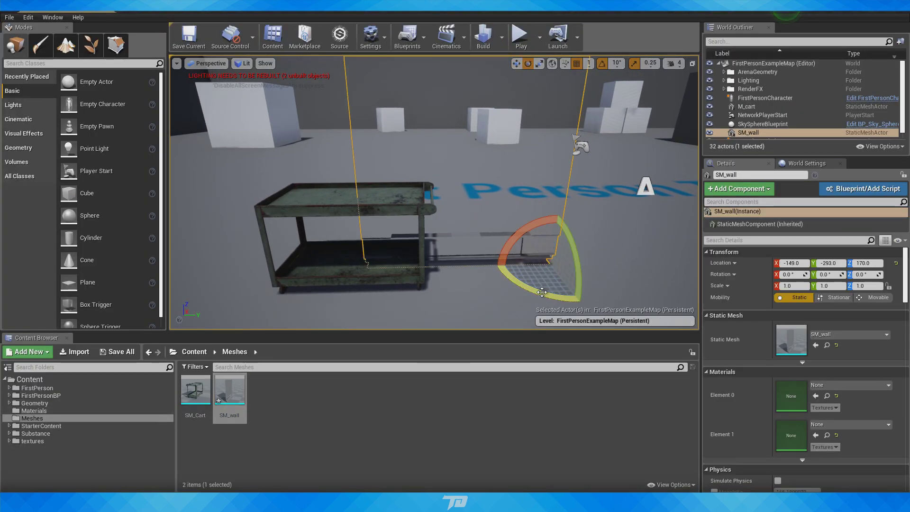
pyautogui.moveTo(542, 297)
pyautogui.mouseDown()
pyautogui.moveTo(557, 294)
pyautogui.moveTo(547, 289)
pyautogui.mouseUp()
pyautogui.press('w')
pyautogui.moveTo(600, 253); pyautogui.dragTo(521, 298, button='right')
pyautogui.moveTo(486, 216); pyautogui.dragTo(456, 124)
pyautogui.moveTo(455, 124); pyautogui.dragTo(441, 161, button='right')
pyautogui.press('Escape')
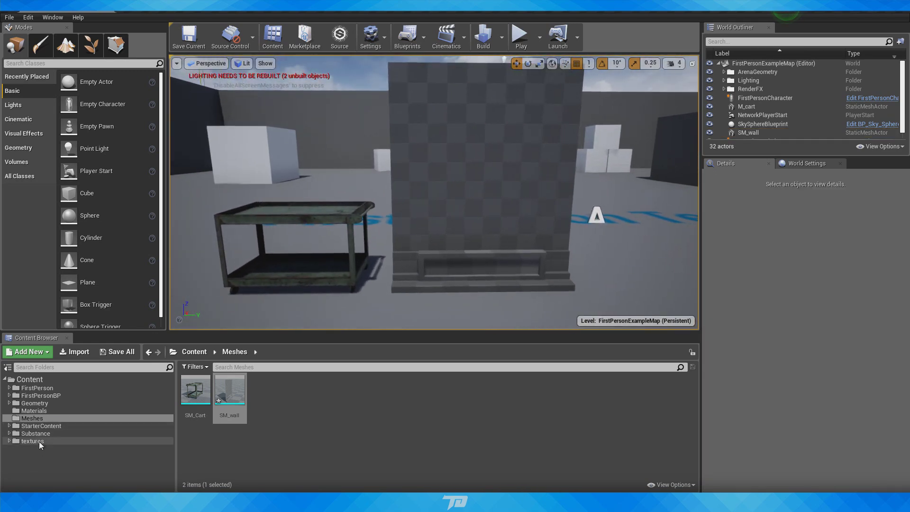
# Step: Apply the Red_Regular_MAT brick material from the Substance Bricks folder to the wall's upper faces
pyautogui.doubleClick(37, 433)
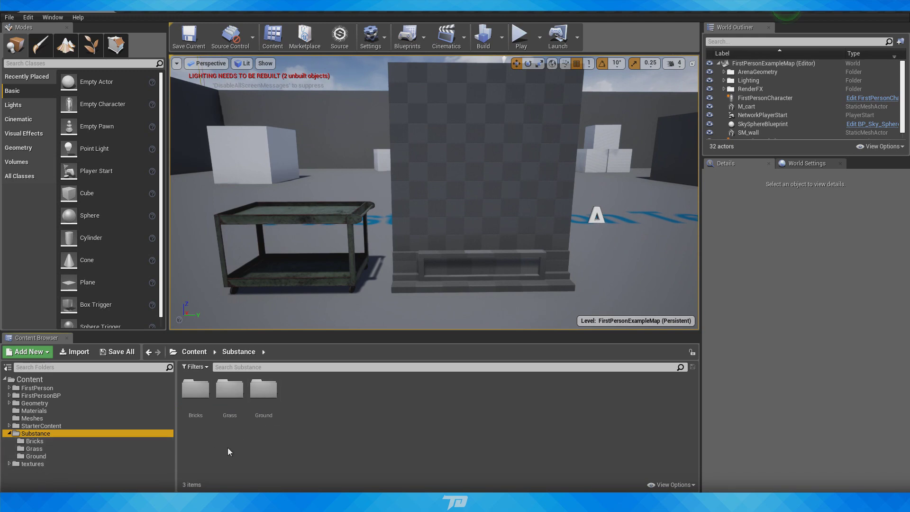
pyautogui.doubleClick(195, 392)
pyautogui.moveTo(483, 241); pyautogui.dragTo(480, 211, button='right')
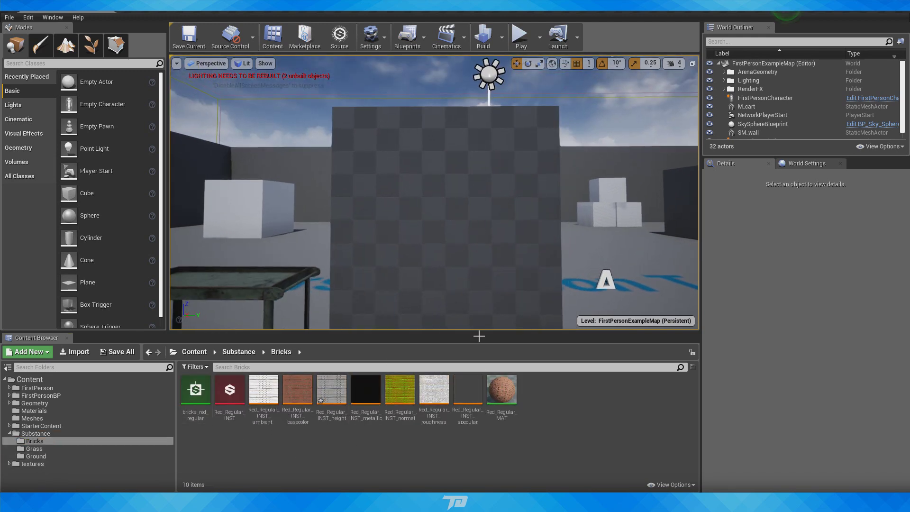
pyautogui.moveTo(502, 395); pyautogui.dragTo(412, 205)
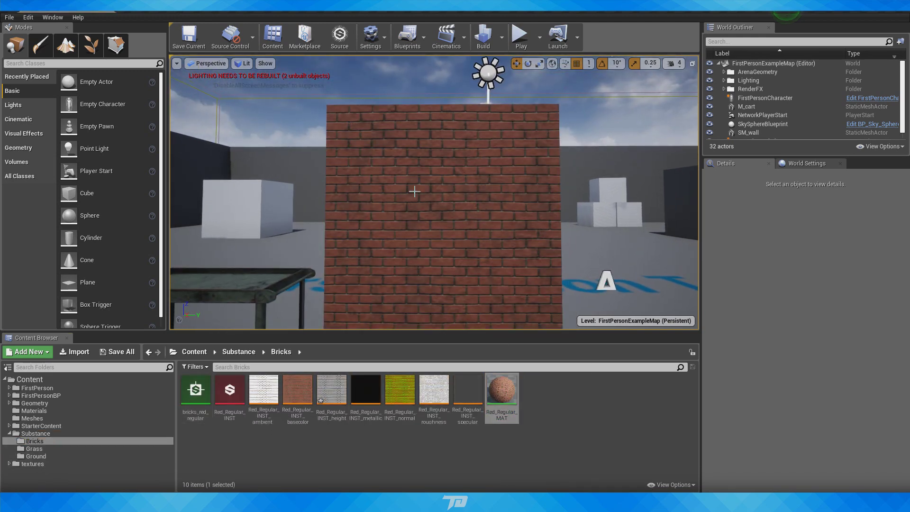
pyautogui.moveTo(415, 192); pyautogui.dragTo(404, 174, button='right')
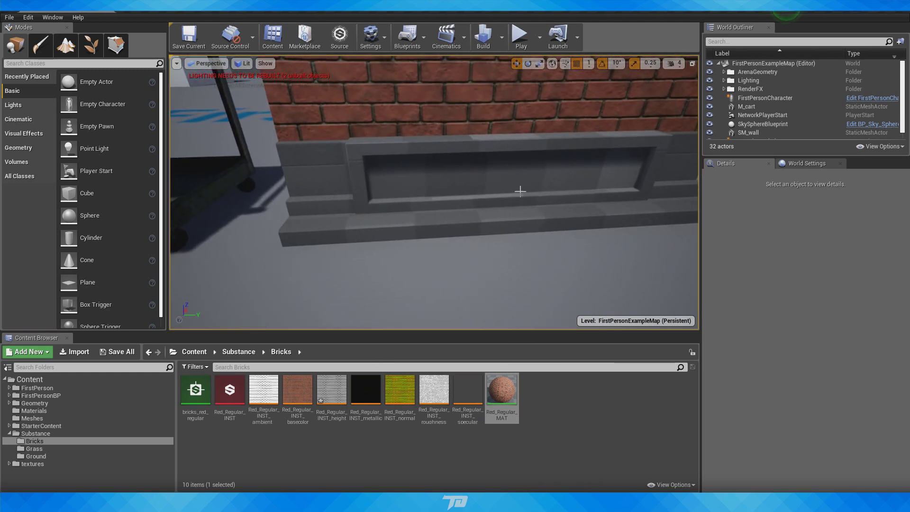
pyautogui.moveTo(520, 191); pyautogui.dragTo(516, 159, button='right')
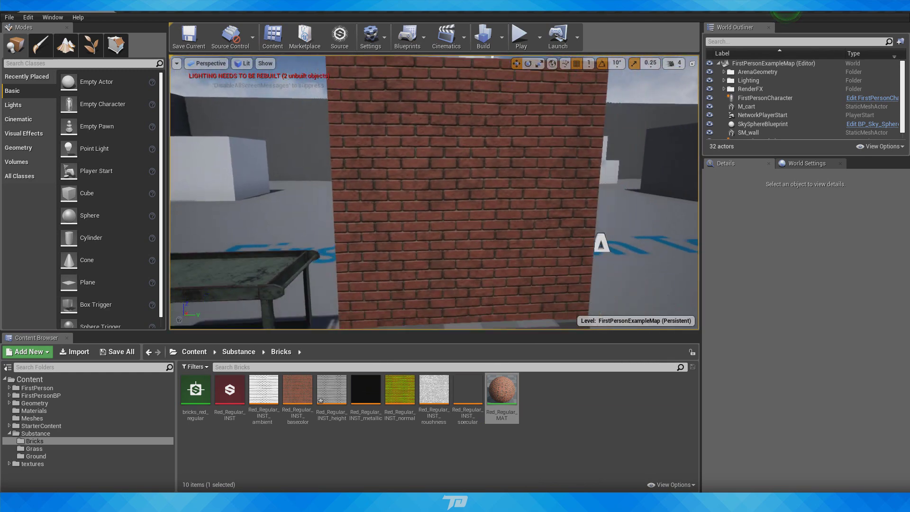
pyautogui.scroll(-4, 501, 213)
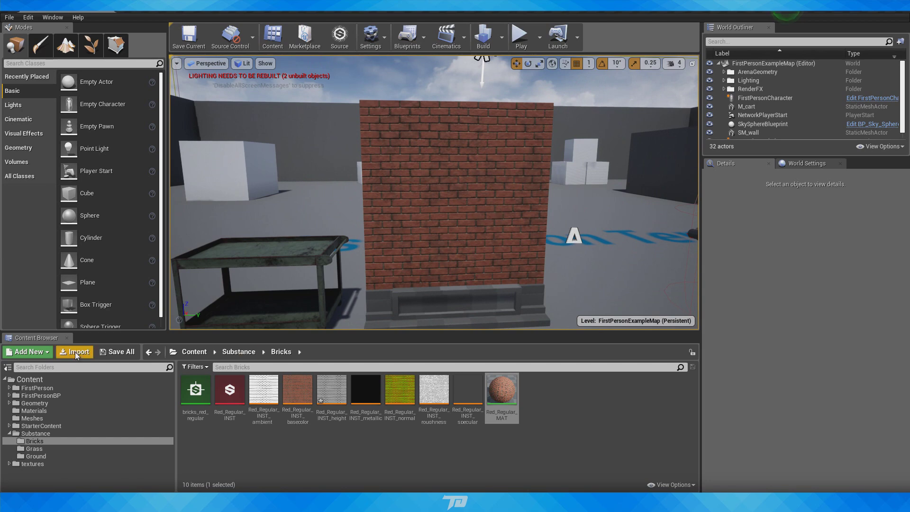
# Step: Create a material named M_Trim in the Materials folder and open it
pyautogui.click(9, 433)
pyautogui.click(34, 410)
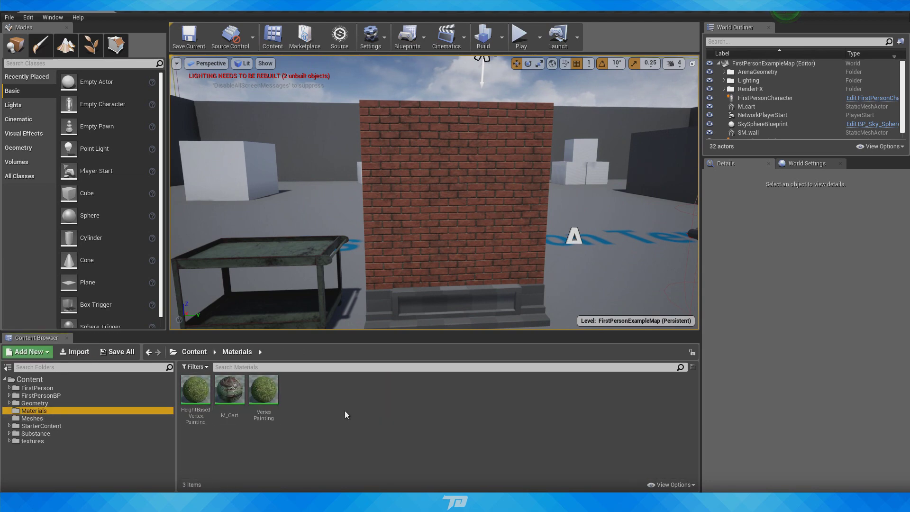
pyautogui.rightClick(324, 401)
pyautogui.click(383, 223)
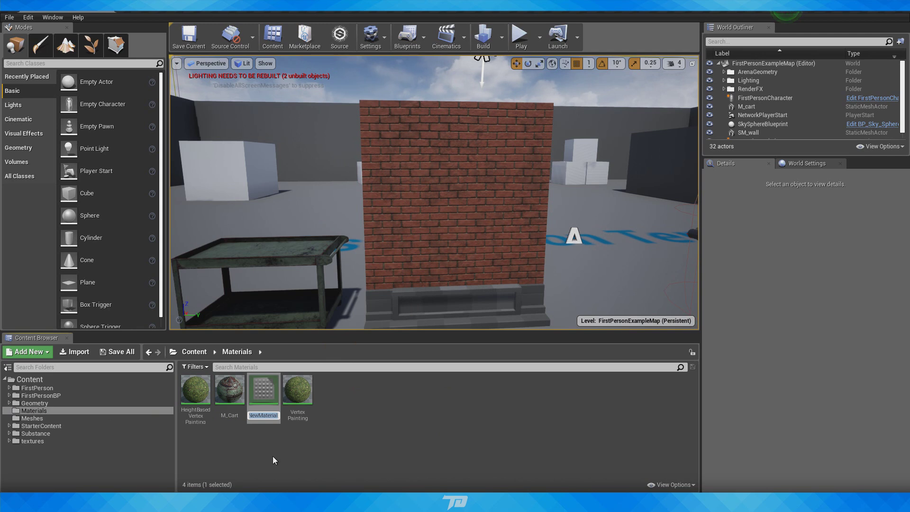
pyautogui.write('M')
pyautogui.write('_Trim')
pyautogui.press('Return')
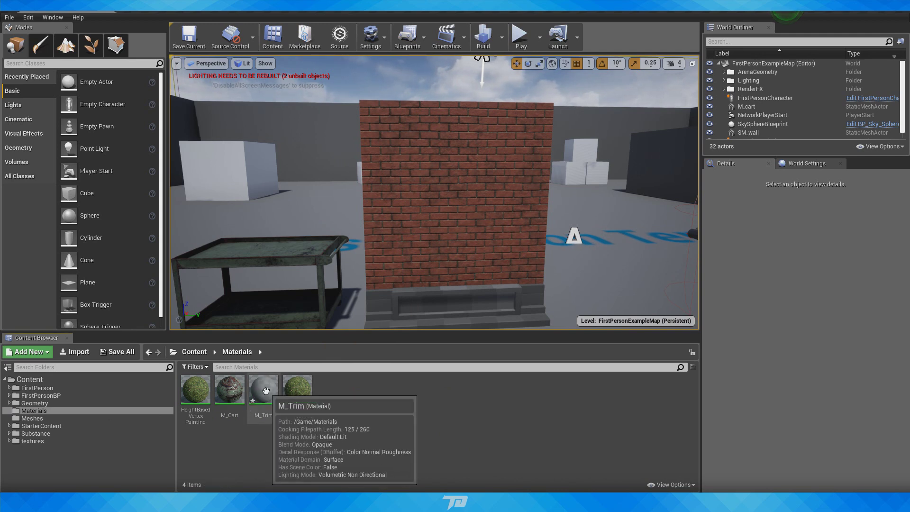
pyautogui.doubleClick(263, 391)
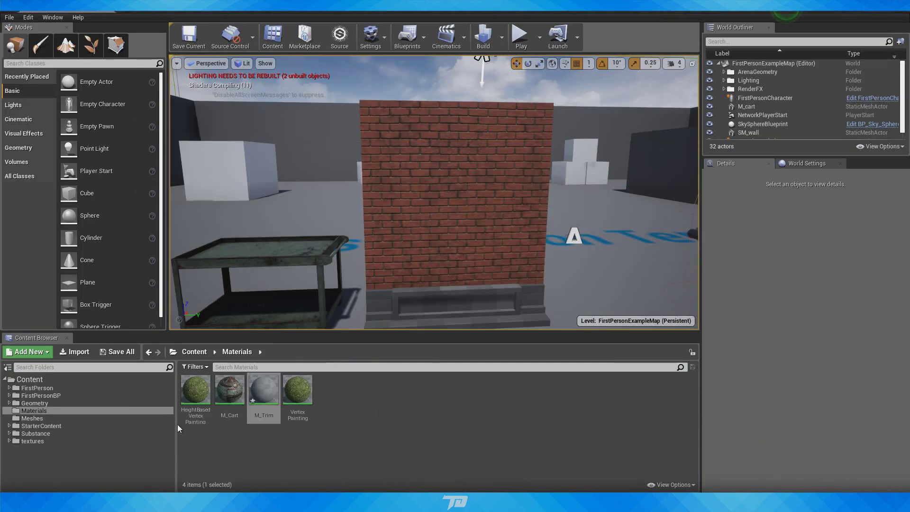
# Step: Create a folder named Trim inside the textures folder
pyautogui.click(38, 441)
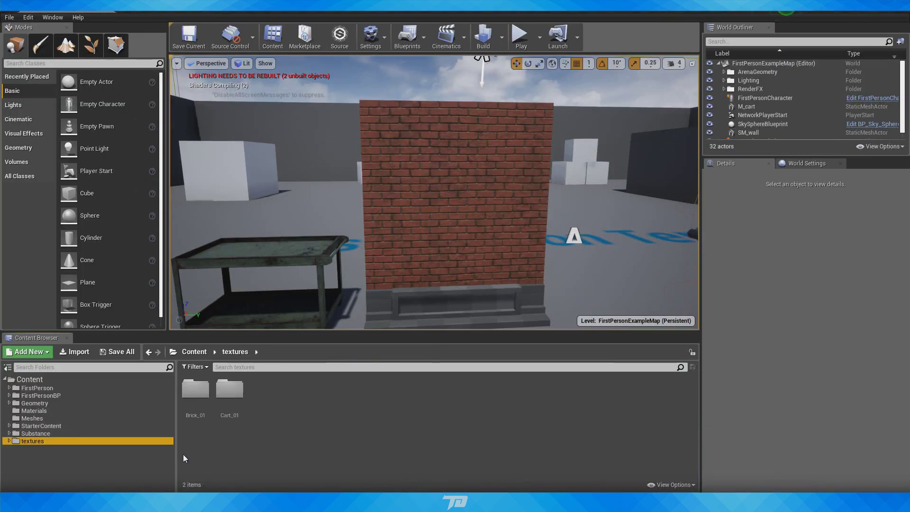
pyautogui.rightClick(288, 408)
pyautogui.click(322, 114)
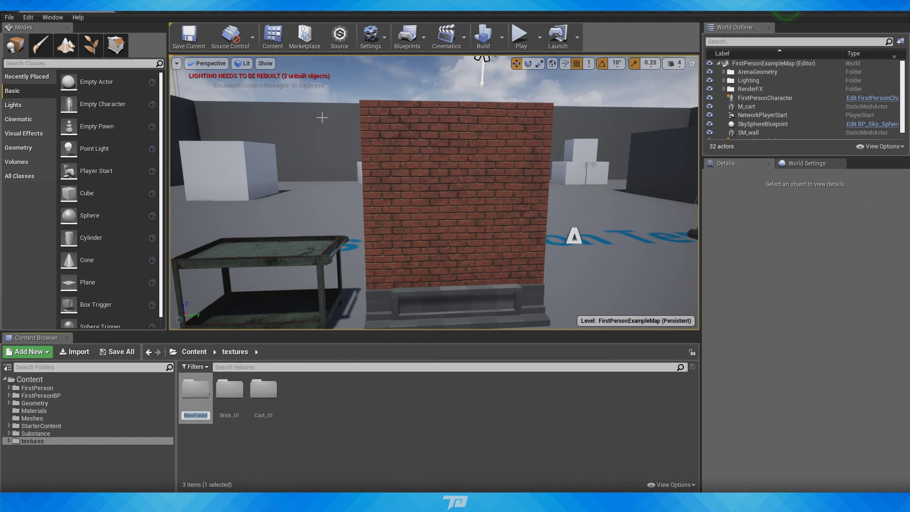
pyautogui.write('Trim')
pyautogui.press('Return')
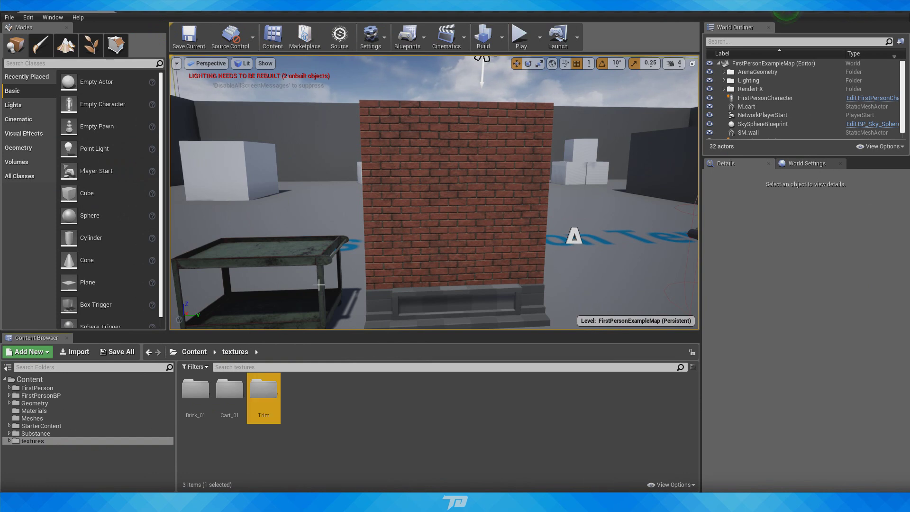
# Step: Import the Colour, Normal and RMA textures from the UnrealTut_Files textures\Trim folder into the project's new Trim folder
pyautogui.doubleClick(277, 410)
pyautogui.rightClick(305, 377)
pyautogui.rightClick(277, 407)
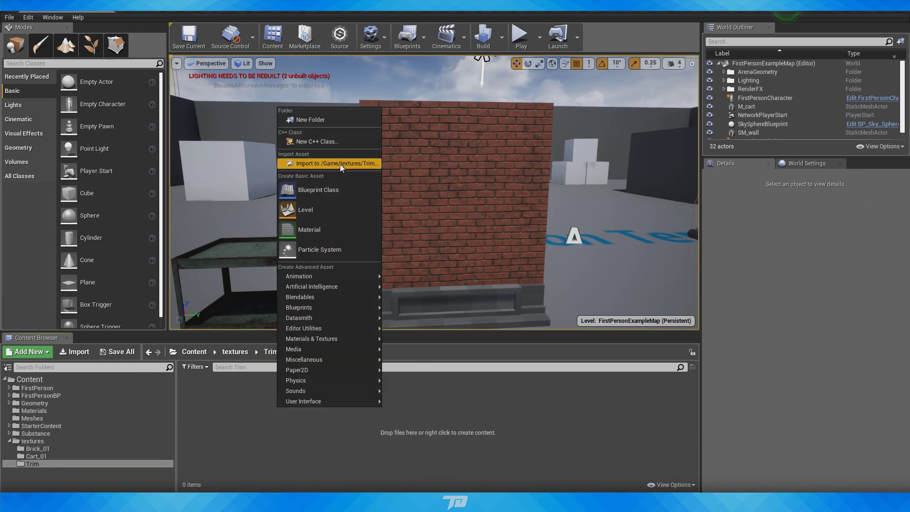
pyautogui.click(339, 164)
pyautogui.click(481, 90)
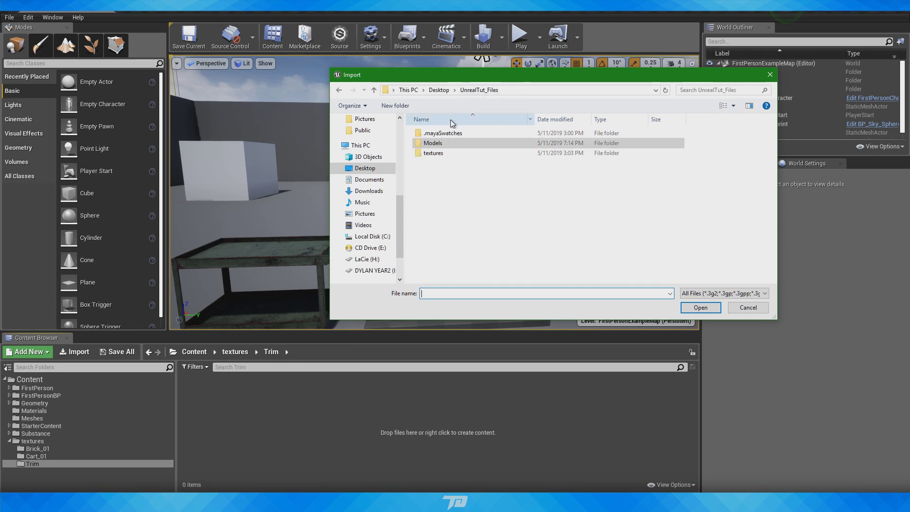
pyautogui.doubleClick(437, 153)
pyautogui.doubleClick(430, 143)
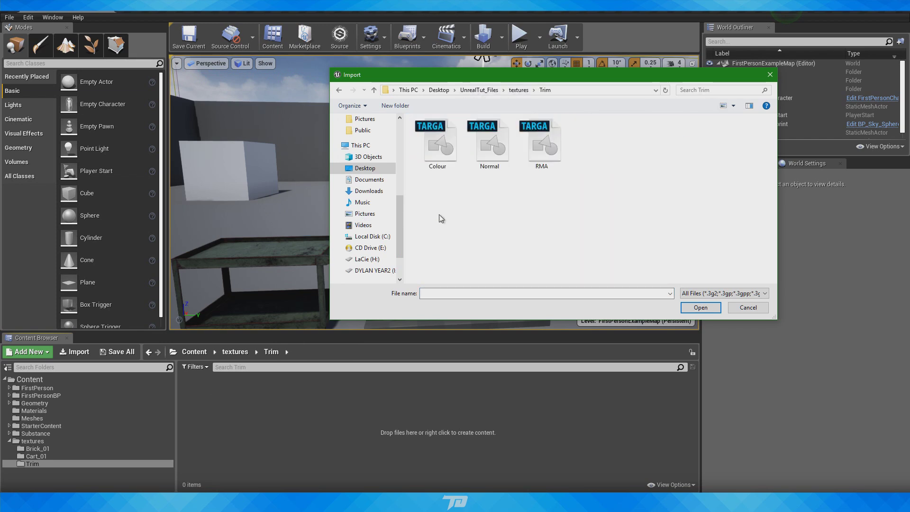
pyautogui.moveTo(432, 209); pyautogui.dragTo(564, 121)
pyautogui.click(700, 307)
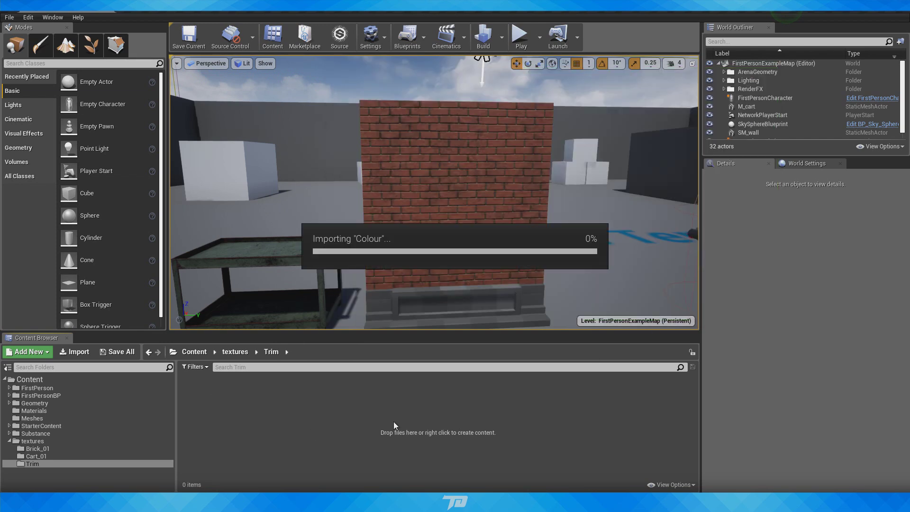
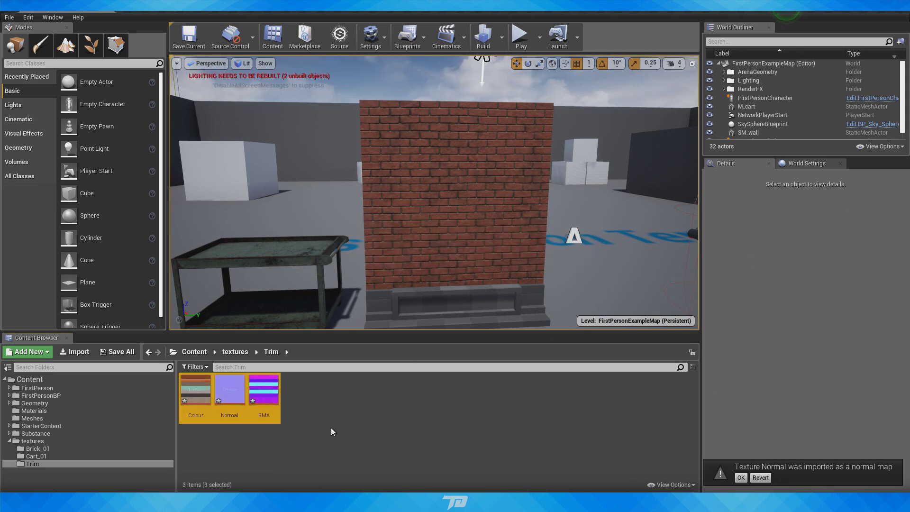
# Step: Set the trim RMA texture's compression to Masks (no sRGB) and save the texture
pyautogui.click(264, 397)
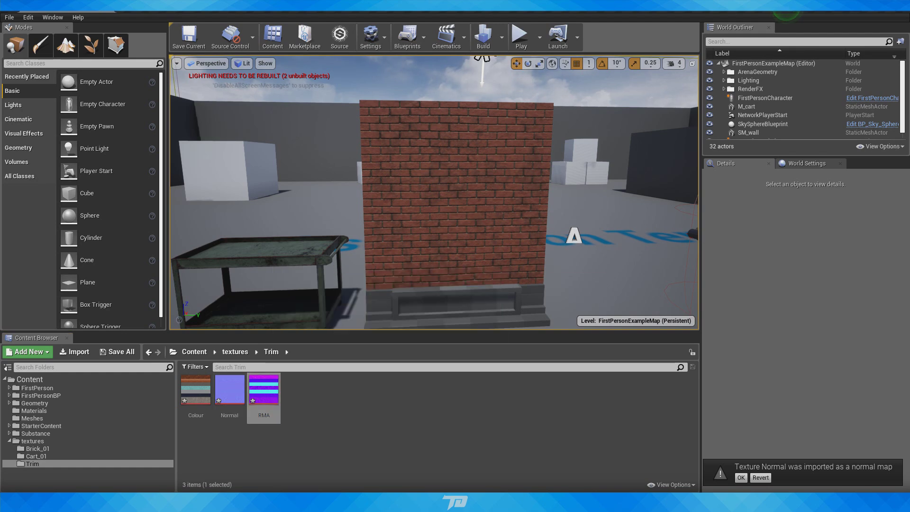
pyautogui.doubleClick(264, 389)
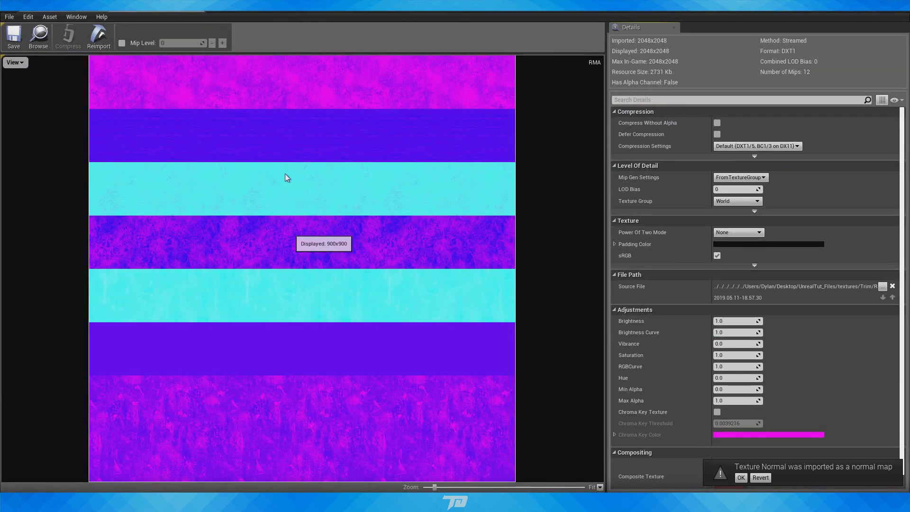
pyautogui.click(754, 146)
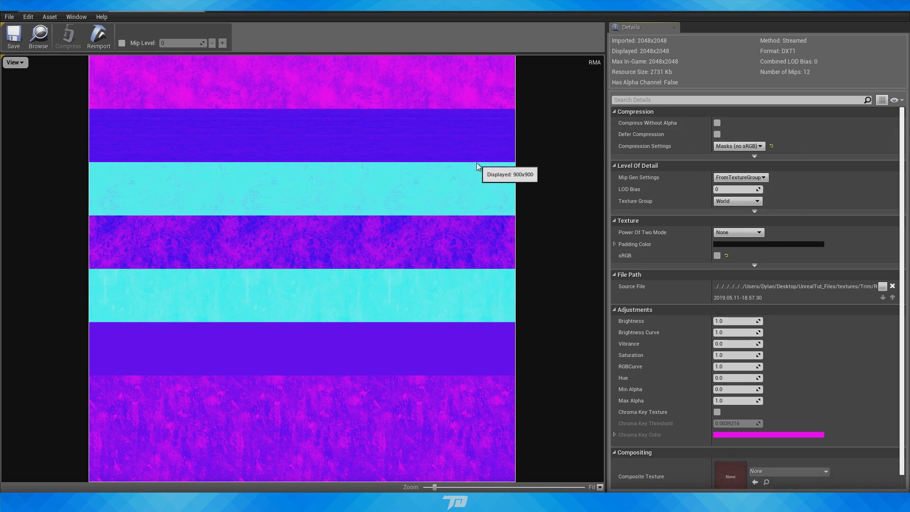
pyautogui.click(14, 37)
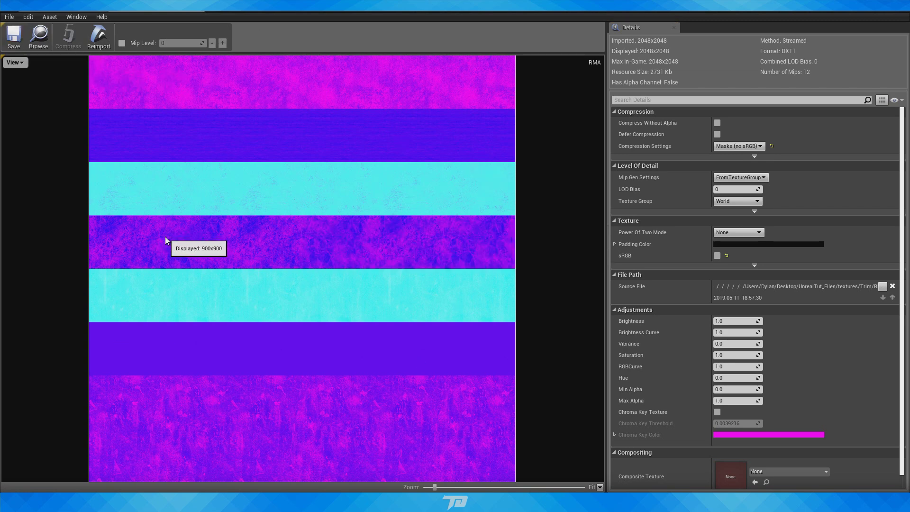
# Step: Add the Colour, Normal and RMA trim textures to the M_Trim material graph as texture samples
pyautogui.click(197, 7)
pyautogui.moveTo(333, 11); pyautogui.dragTo(607, 68)
pyautogui.keyDown('shift'); pyautogui.click(263, 389); pyautogui.keyUp('shift')
pyautogui.moveTo(263, 390); pyautogui.dragTo(557, 246)
pyautogui.moveTo(573, 223); pyautogui.dragTo(548, 213, button='right')
pyautogui.click(549, 214)
pyautogui.moveTo(571, 247); pyautogui.dragTo(519, 181)
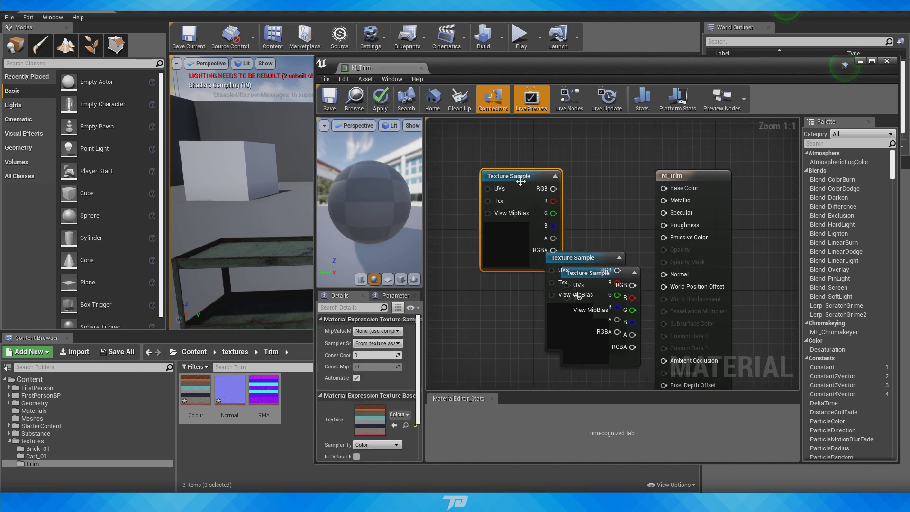
# Step: Spread out the texture samples and connect Colour's RGB to Base Color and Normal's RGB to the Normal input
pyautogui.scroll(-3, 523, 222)
pyautogui.moveTo(544, 232); pyautogui.dragTo(620, 231)
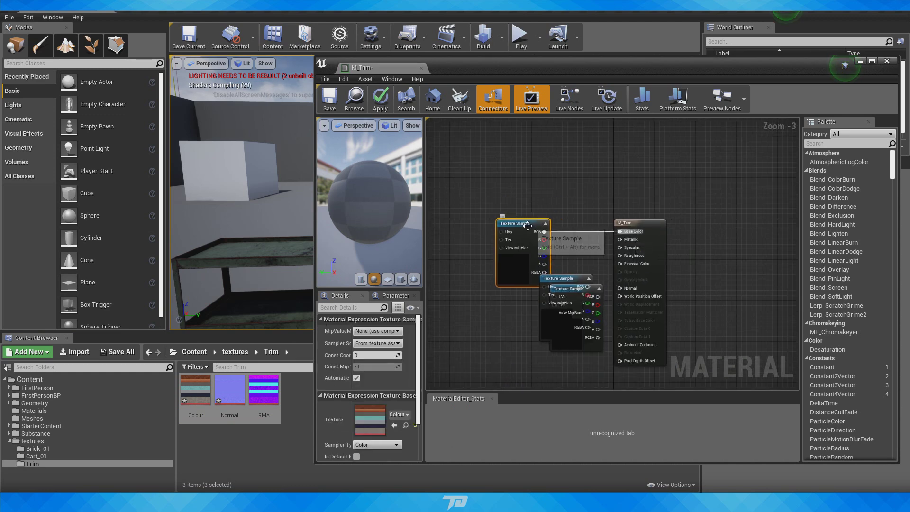
pyautogui.moveTo(527, 226); pyautogui.dragTo(507, 150)
pyautogui.moveTo(564, 278); pyautogui.dragTo(477, 233)
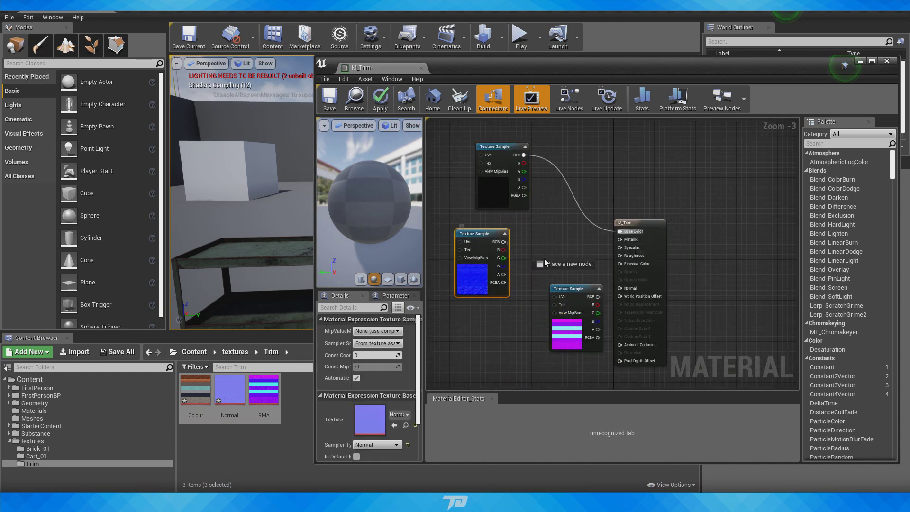
pyautogui.moveTo(544, 259); pyautogui.dragTo(509, 336)
pyautogui.moveTo(537, 354); pyautogui.dragTo(540, 289, button='right')
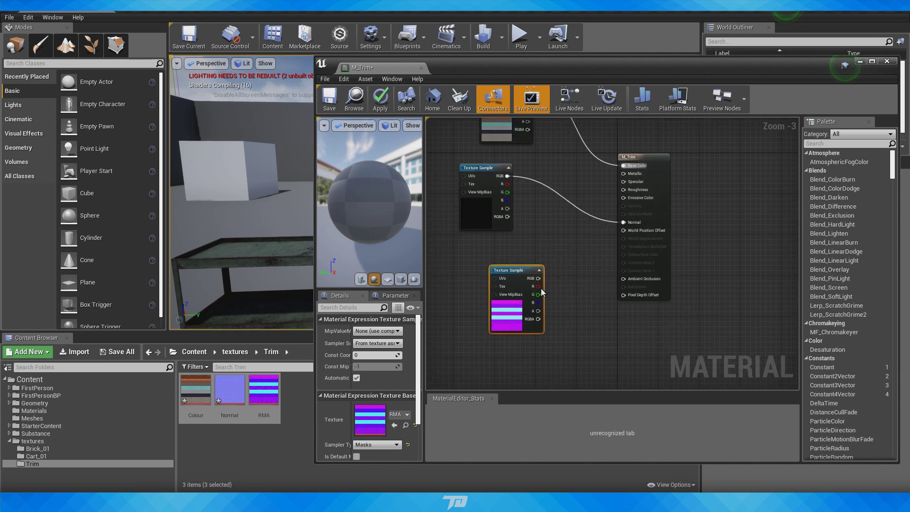
# Step: Connect RMA's red to Roughness, green to Metallic and blue to Ambient Occlusion, and save and close M_Trim
pyautogui.moveTo(538, 287); pyautogui.dragTo(624, 189)
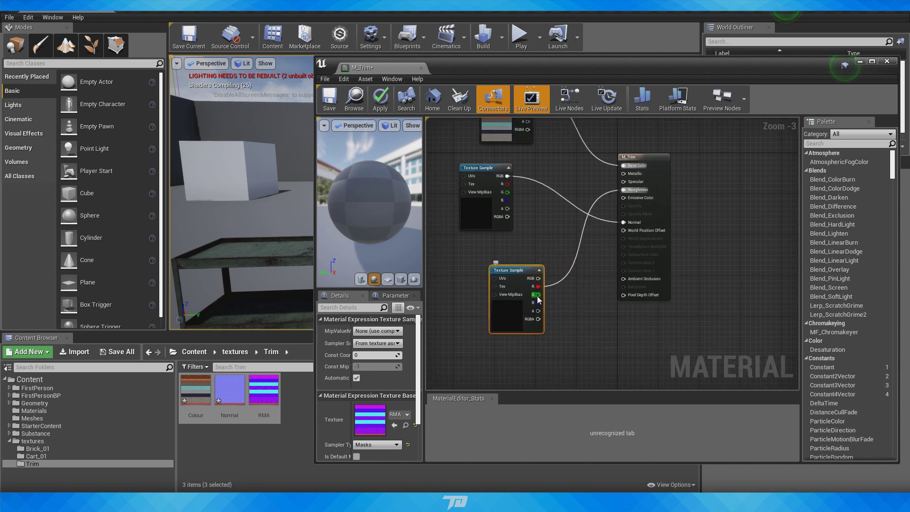
pyautogui.moveTo(539, 294); pyautogui.dragTo(623, 173)
pyautogui.moveTo(539, 302); pyautogui.dragTo(624, 279)
pyautogui.scroll(-3, 559, 284)
pyautogui.scroll(3, 554, 294)
pyautogui.moveTo(556, 279); pyautogui.dragTo(543, 208, button='right')
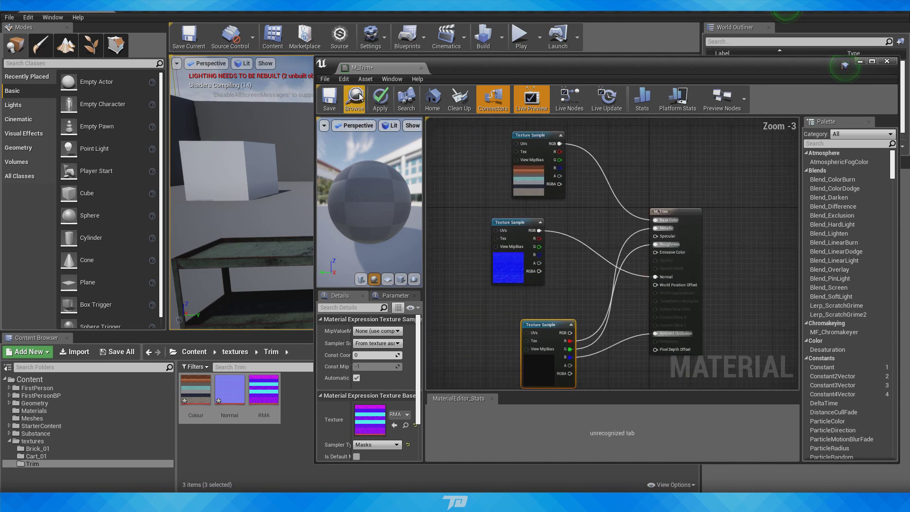
pyautogui.click(333, 102)
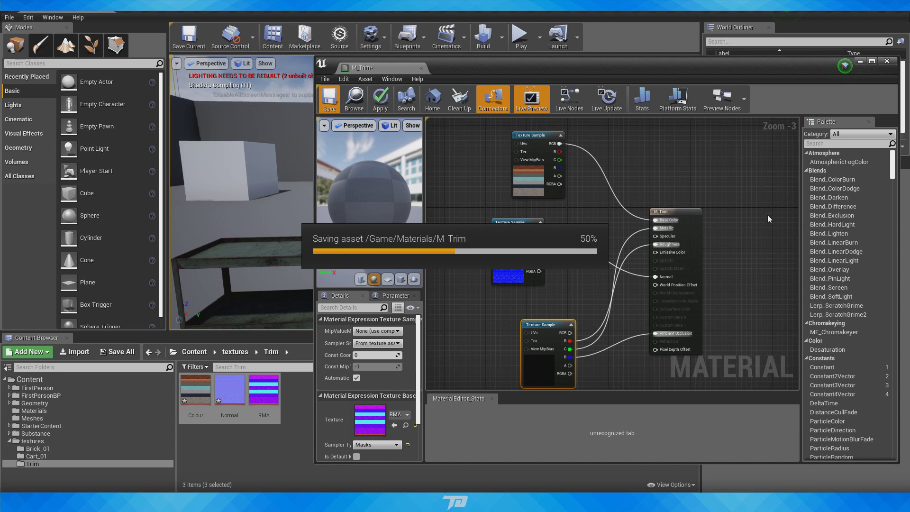
pyautogui.click(887, 60)
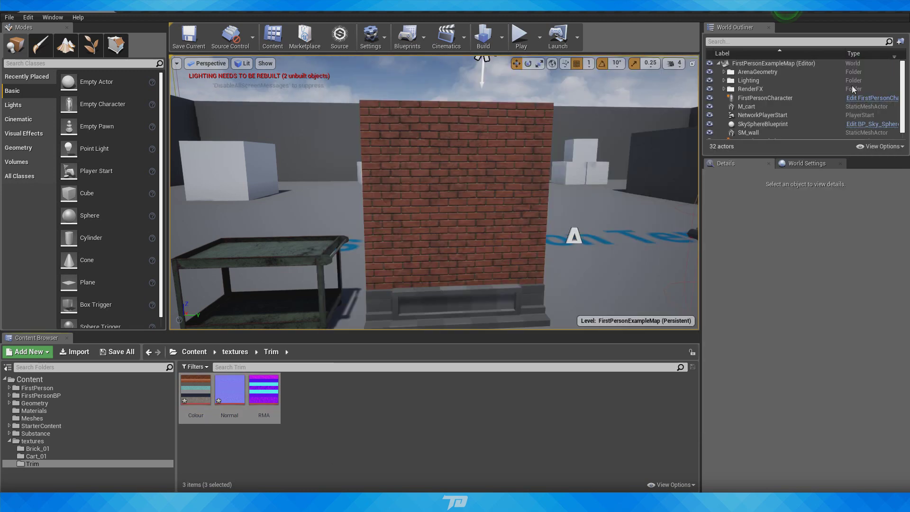
# Step: Apply the M_Trim material from the Materials folder to the wall's base in the level
pyautogui.click(46, 411)
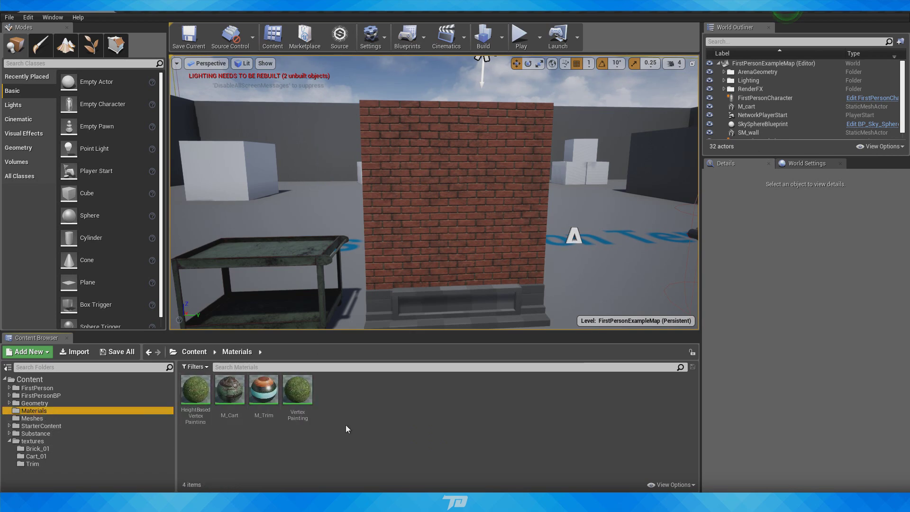
pyautogui.moveTo(262, 400); pyautogui.dragTo(417, 307)
pyautogui.moveTo(417, 307); pyautogui.dragTo(442, 171, button='right')
pyautogui.press('w')
pyautogui.press('s')
pyautogui.press('w')
pyautogui.press('s')
pyautogui.press('w')
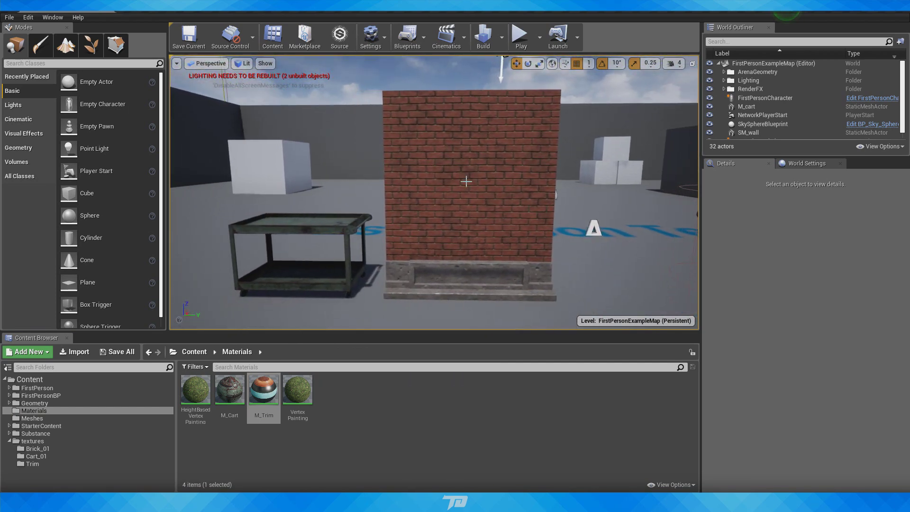
# Step: Open the wall's SM_wall static mesh and assign M_Trim to its Element 0 material slot
pyautogui.click(465, 180)
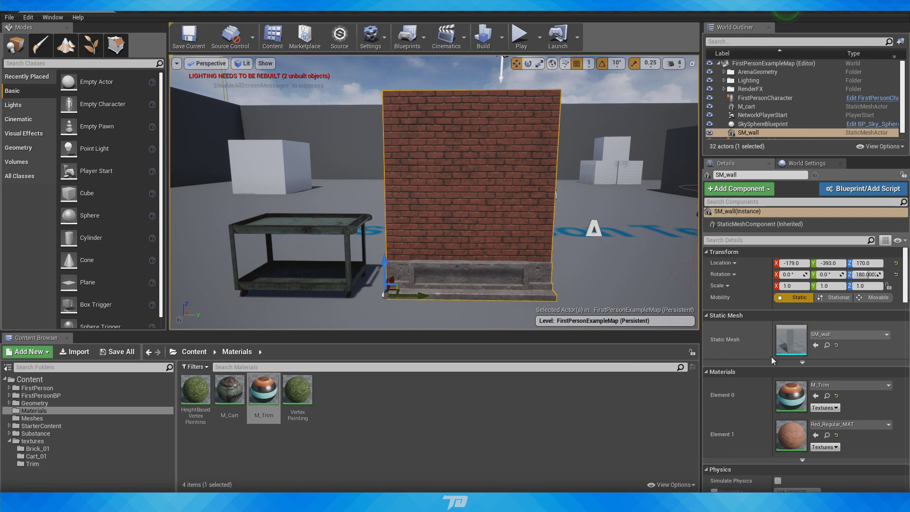
pyautogui.doubleClick(794, 340)
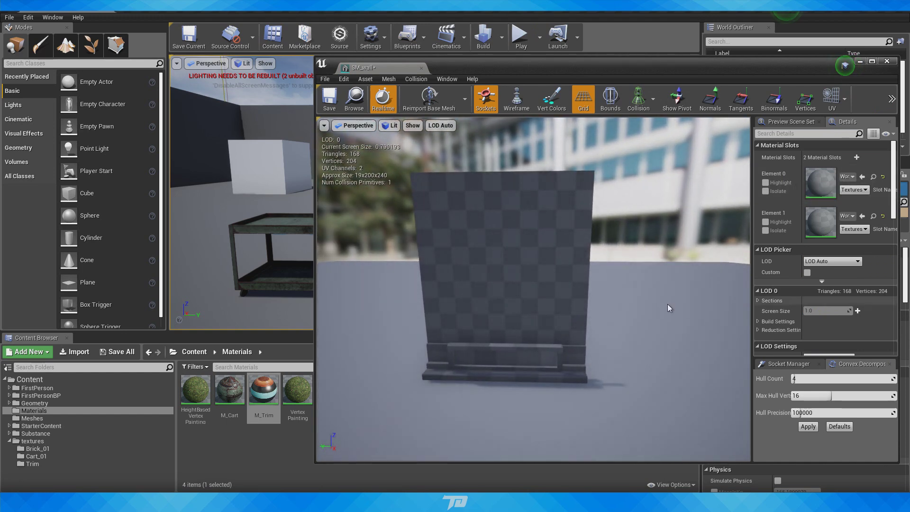
pyautogui.moveTo(574, 70); pyautogui.dragTo(605, 66)
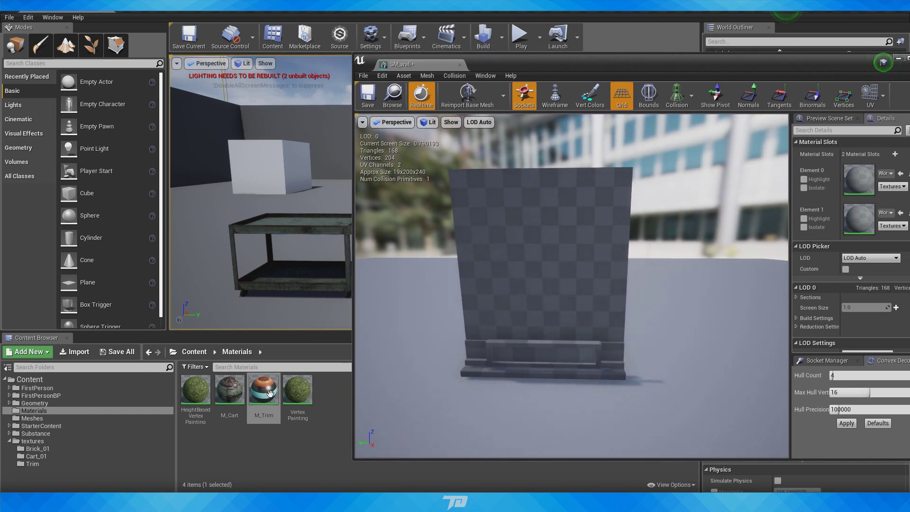
pyautogui.moveTo(263, 393); pyautogui.dragTo(852, 217)
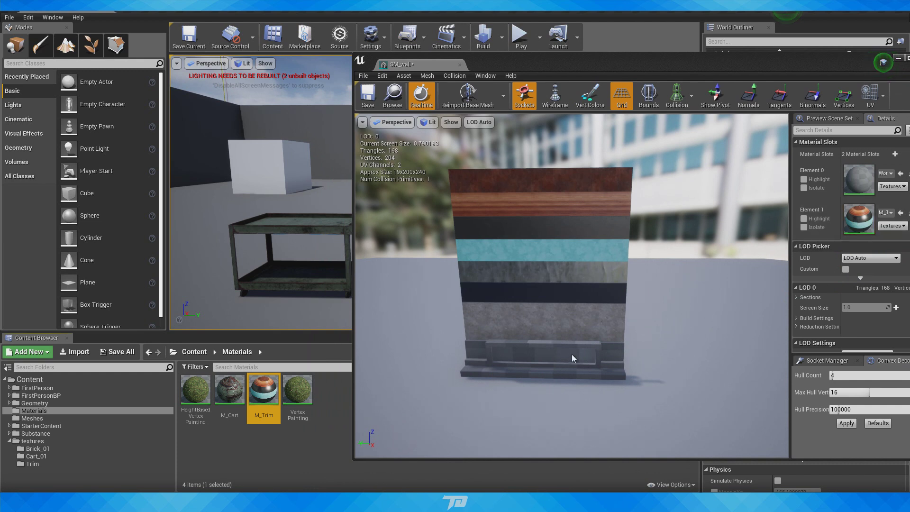
pyautogui.hotkey('ctrl', 'z')
pyautogui.moveTo(268, 396); pyautogui.dragTo(858, 184)
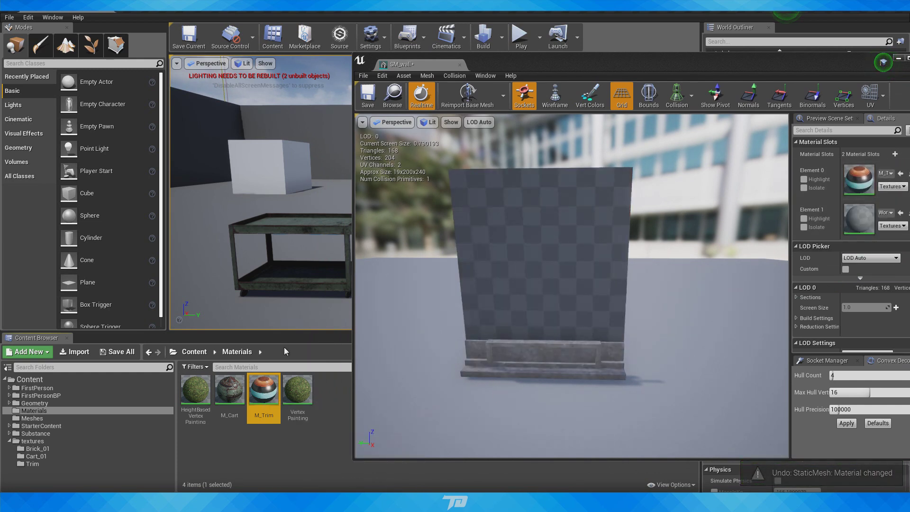
# Step: Assign Red_Regular_MAT from the Substance Bricks folder to SM_wall's Element 1 slot and maximize the mesh editor
pyautogui.click(38, 448)
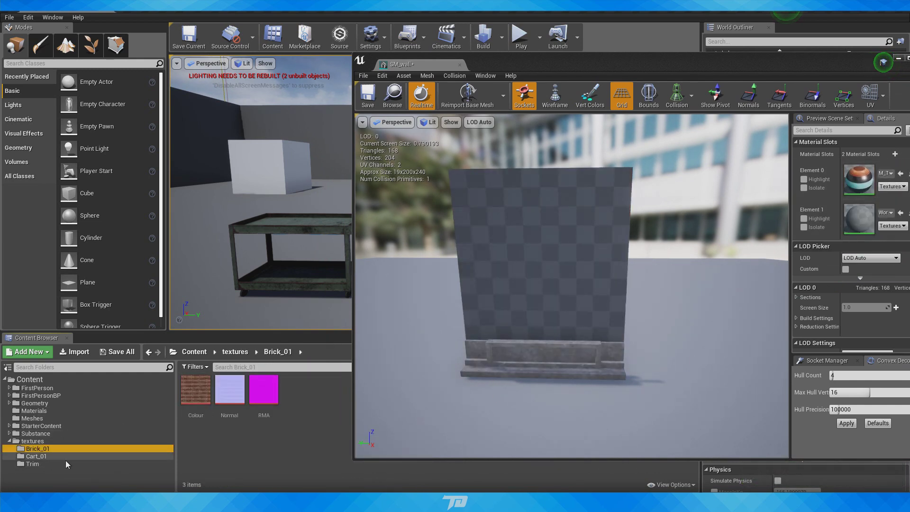
pyautogui.click(36, 433)
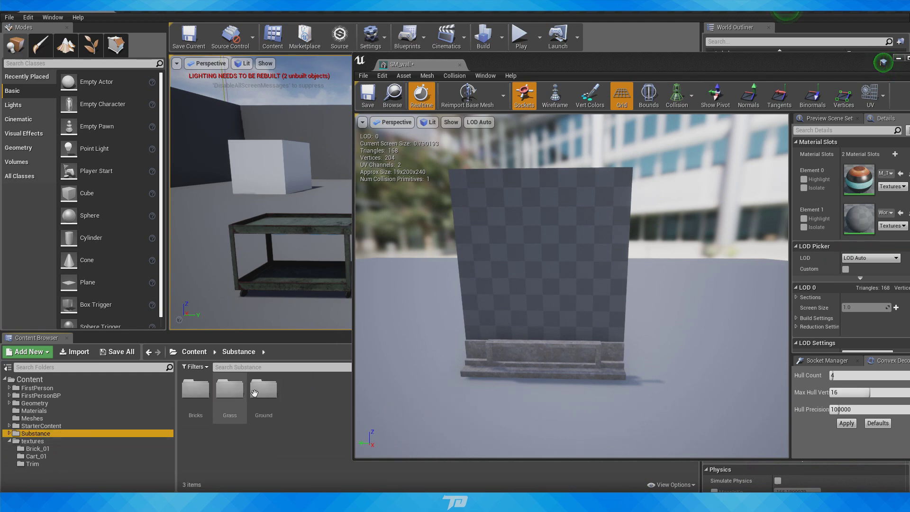
pyautogui.click(202, 404)
pyautogui.doubleClick(201, 404)
pyautogui.moveTo(516, 69); pyautogui.dragTo(720, 85)
pyautogui.moveTo(501, 389); pyautogui.dragTo(733, 271)
pyautogui.doubleClick(753, 86)
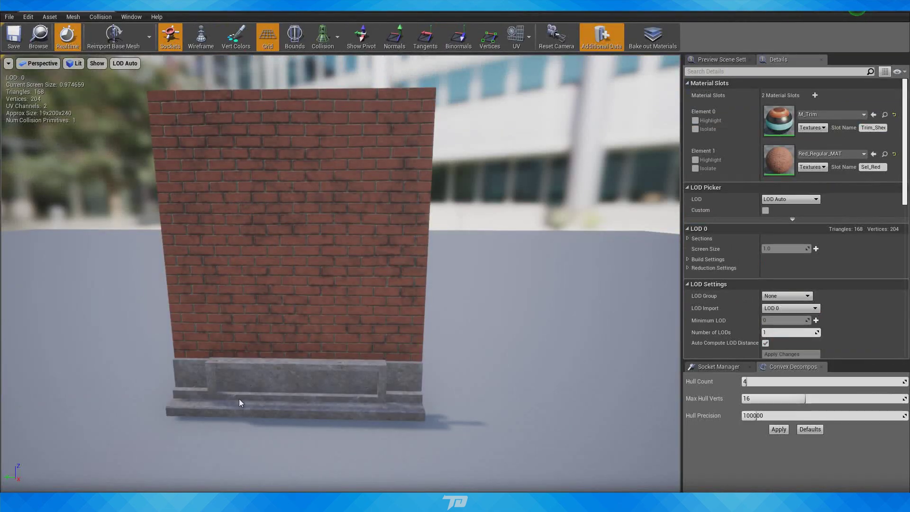
# Step: Examine the brick and trim surfaces of the wall mesh up close, and select the cart in the level
pyautogui.moveTo(238, 399); pyautogui.dragTo(204, 450, button='right')
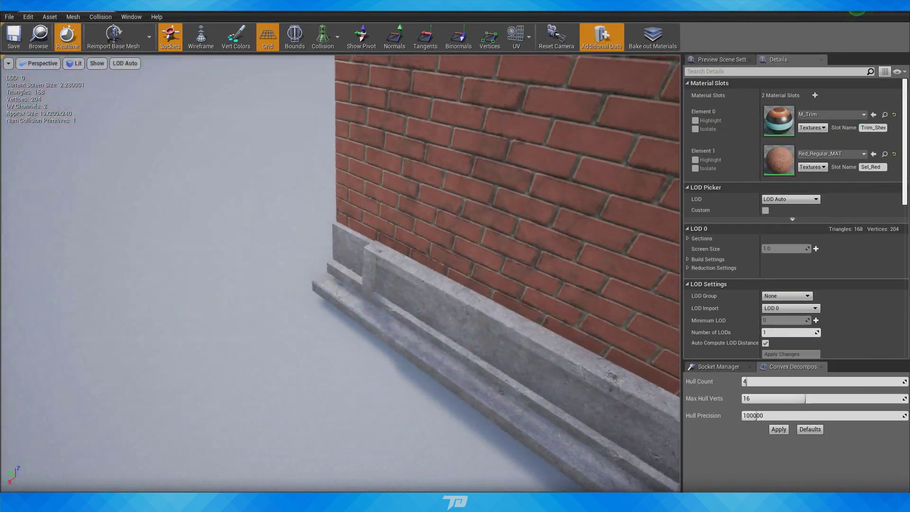
pyautogui.keyDown('alt'); pyautogui.moveTo(237, 327); pyautogui.dragTo(305, 253); pyautogui.keyUp('alt')
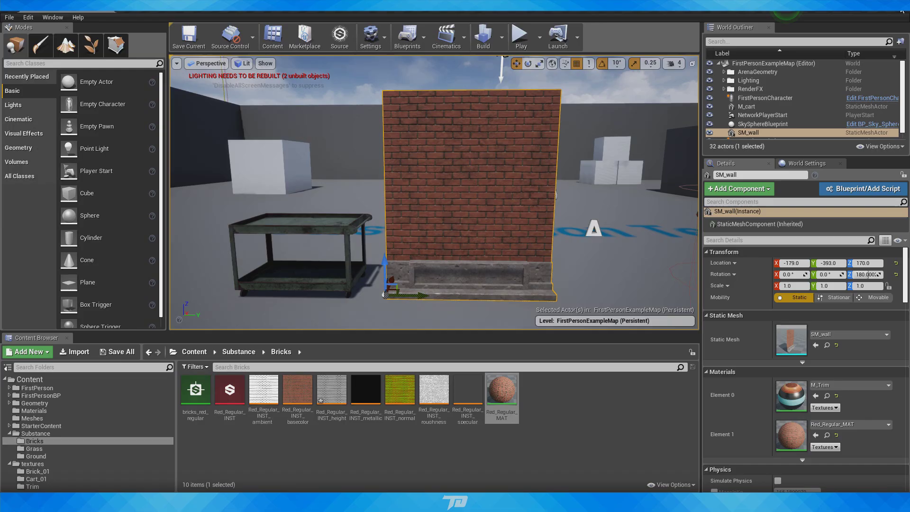
pyautogui.press('Escape')
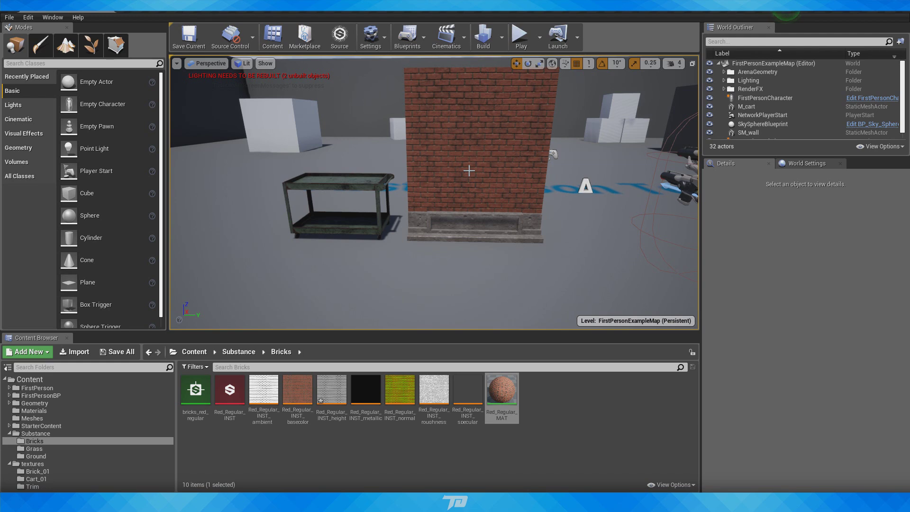
pyautogui.click(350, 190)
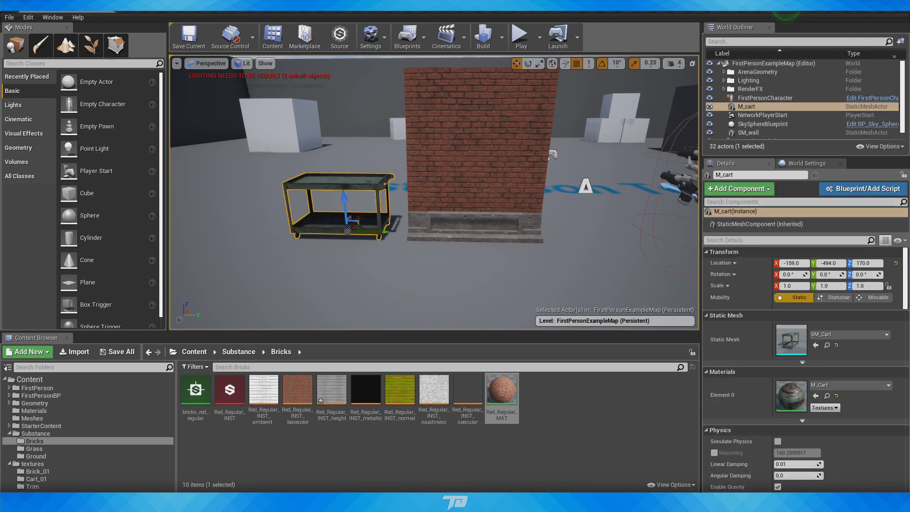
# Step: Select the brick wall in the level and open its Red_Regular_MAT material for editing
pyautogui.click(458, 180)
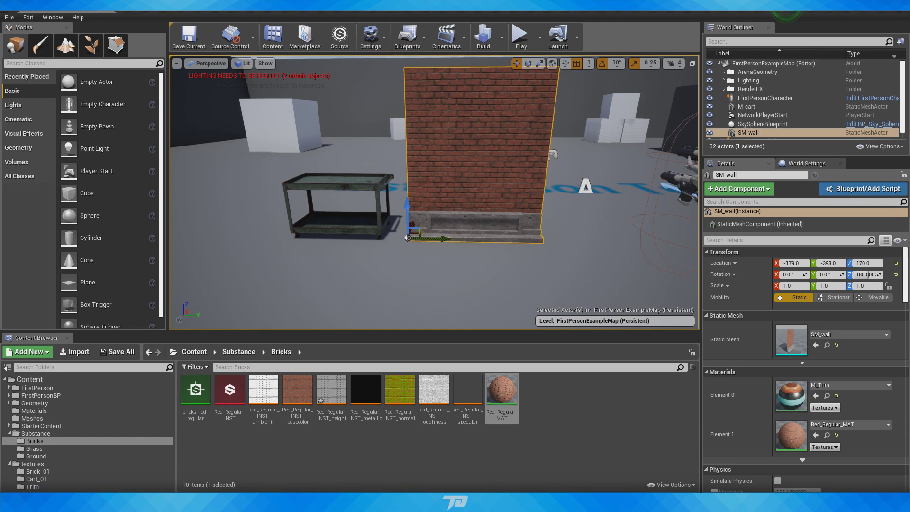
pyautogui.moveTo(490, 229); pyautogui.dragTo(490, 192, button='right')
pyautogui.press('w')
pyautogui.press('s')
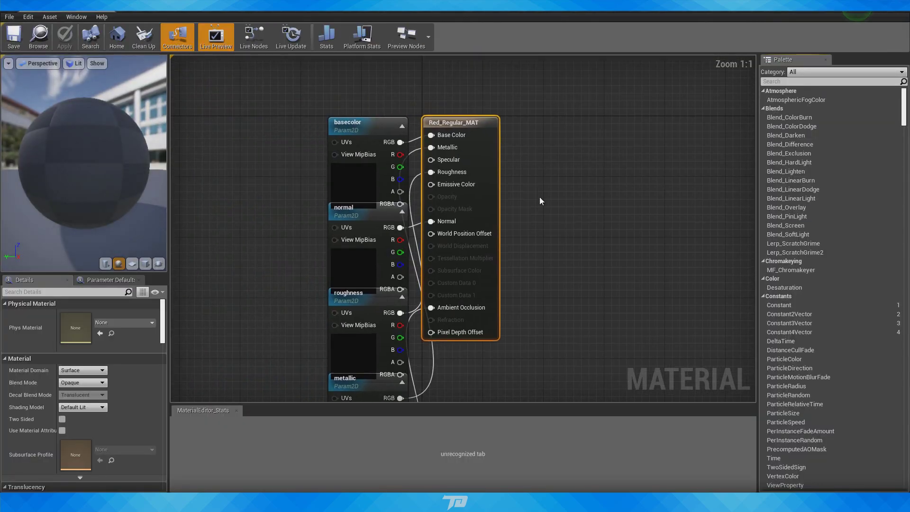
pyautogui.scroll(-3, 538, 274)
pyautogui.moveTo(538, 275); pyautogui.dragTo(601, 183, button='right')
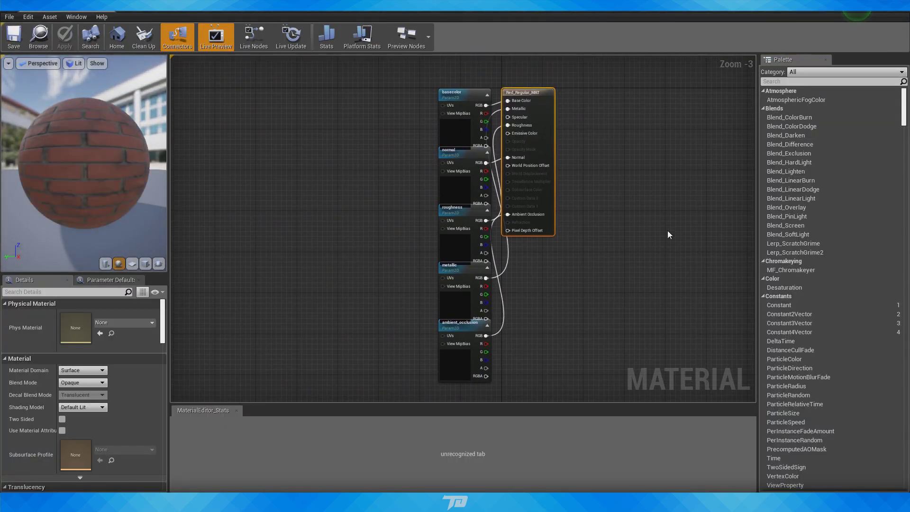
# Step: Examine the material's texture parameter nodes and compare the brick scale on the wall in the level
pyautogui.doubleClick(469, 5)
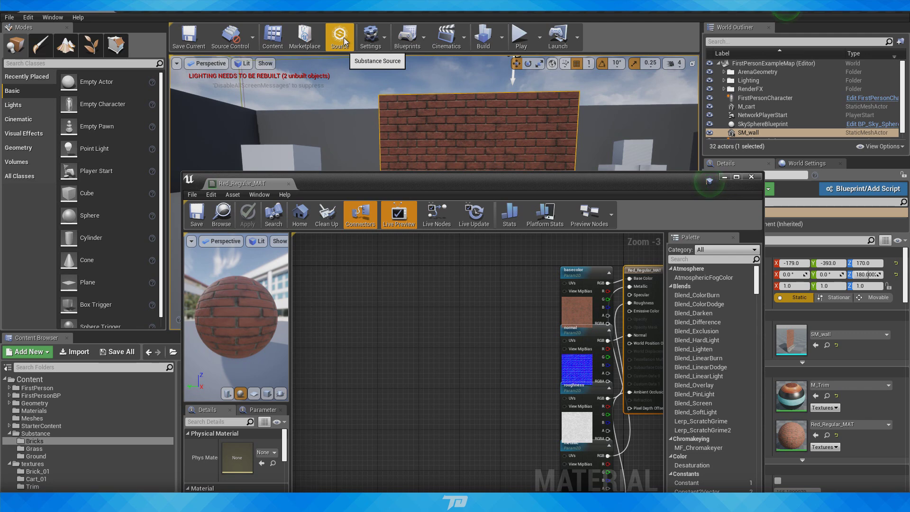
pyautogui.moveTo(470, 181); pyautogui.dragTo(496, 3)
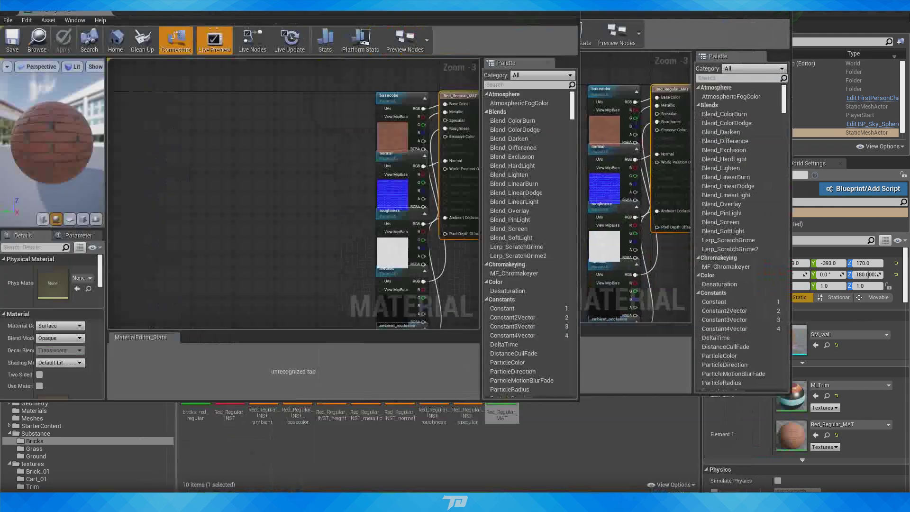
pyautogui.scroll(-1, 333, 254)
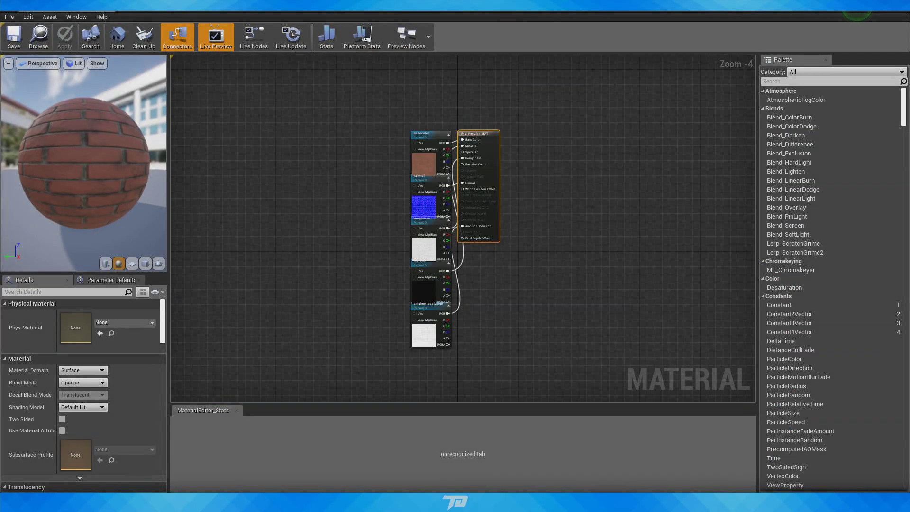
pyautogui.scroll(1, 391, 192)
pyautogui.moveTo(416, 374); pyautogui.dragTo(497, 71)
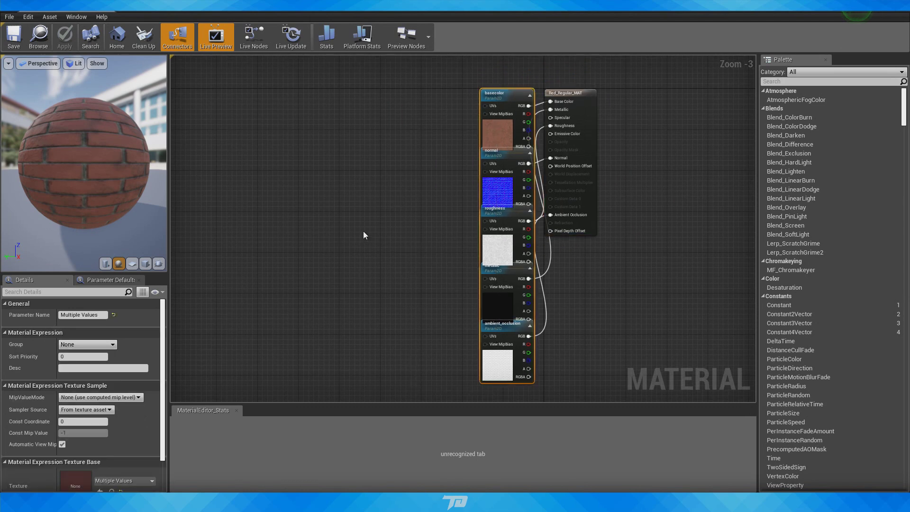
pyautogui.click(331, 160)
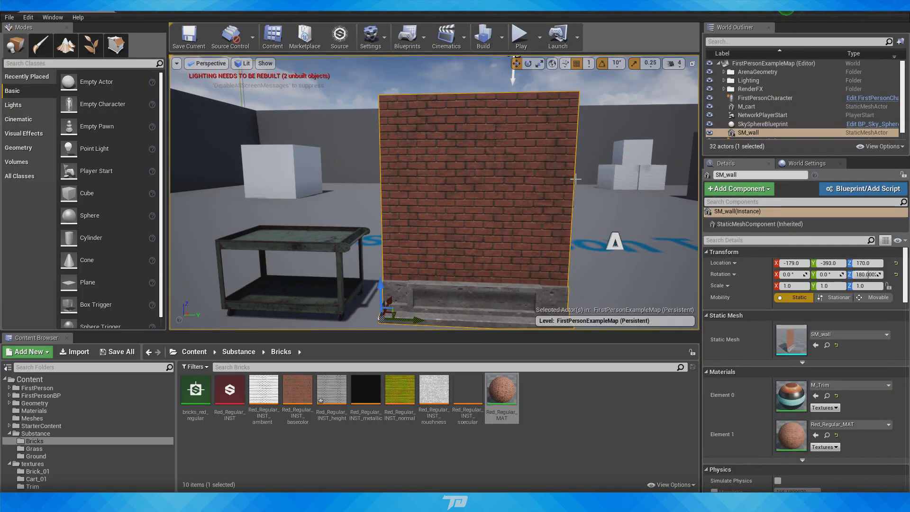
pyautogui.moveTo(575, 179)
pyautogui.mouseDown(button='right')
pyautogui.moveTo(592, 186)
pyautogui.moveTo(580, 180)
pyautogui.mouseUp(button='right')
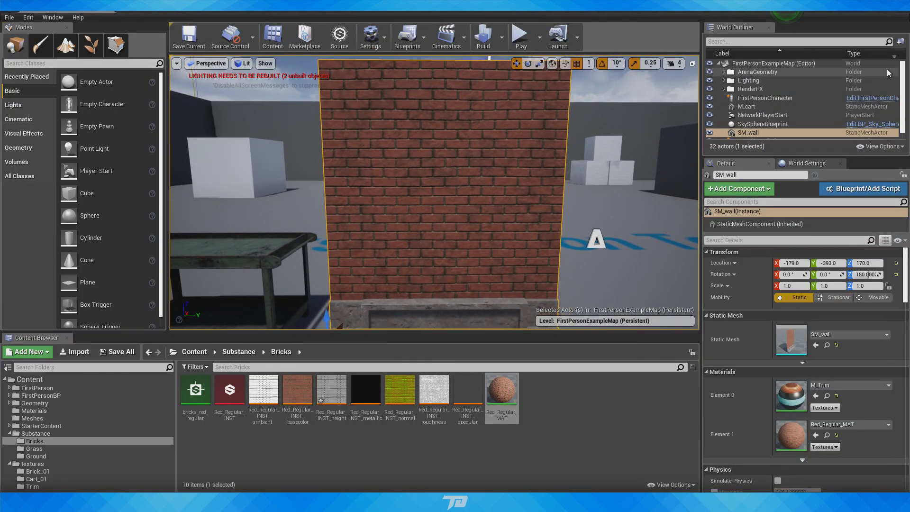
pyautogui.moveTo(909, 128); pyautogui.dragTo(426, 1)
pyautogui.moveTo(364, 180); pyautogui.dragTo(397, 193, button='right')
pyautogui.moveTo(624, 155); pyautogui.dragTo(618, 137, button='right')
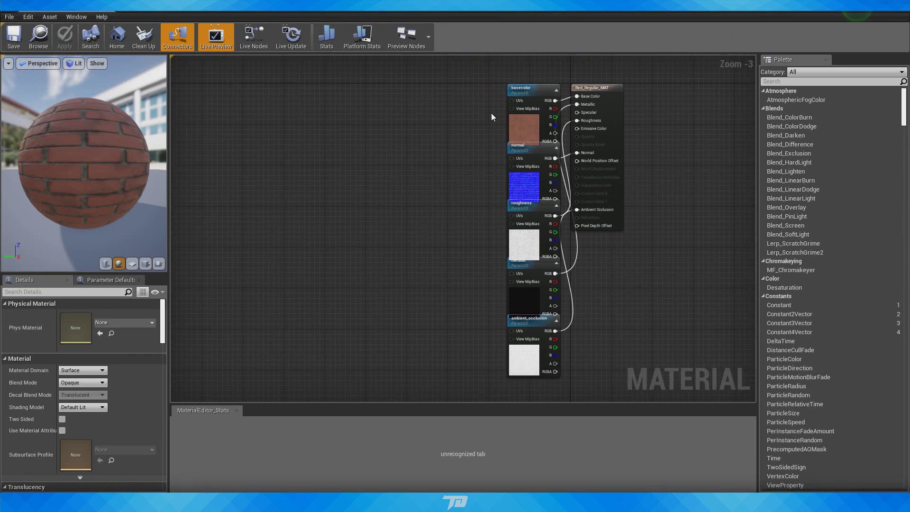
# Step: Add a TextureCoordinate node in the empty graph area ahead of the texture parameter nodes
pyautogui.rightClick(318, 156)
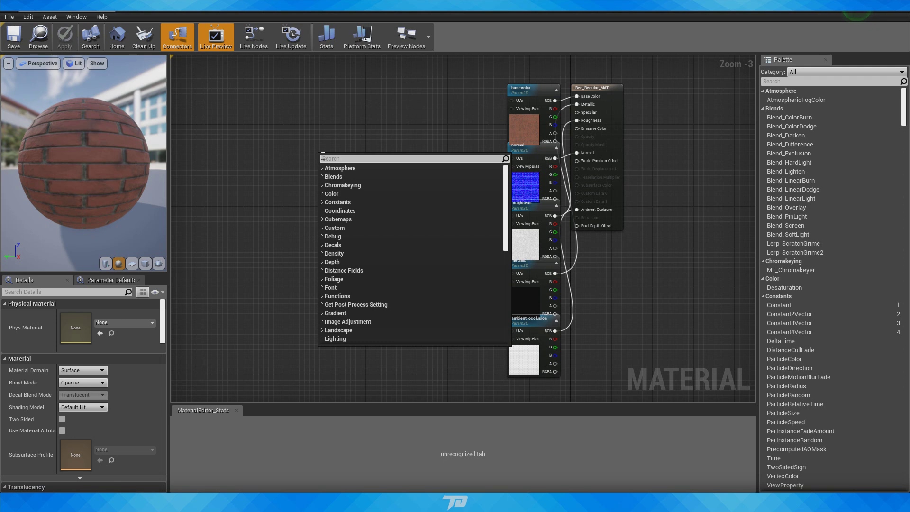
pyautogui.rightClick(283, 151)
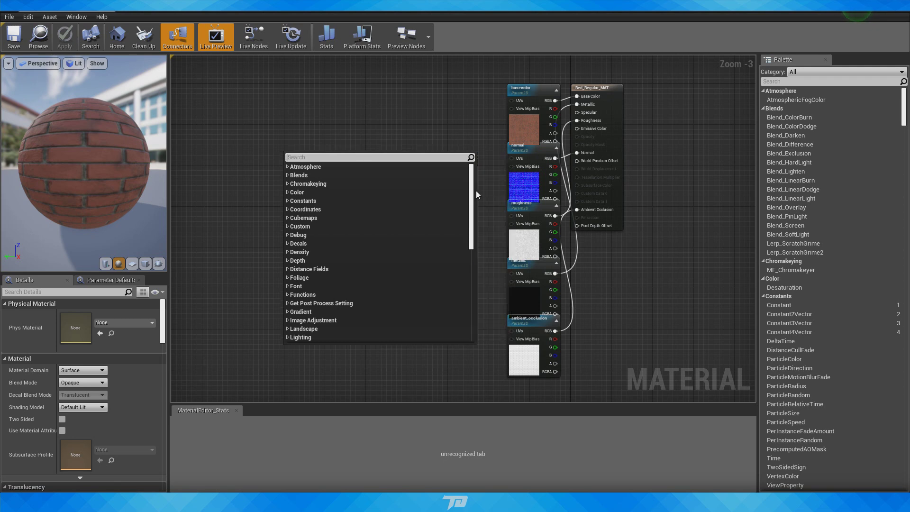
pyautogui.write('text')
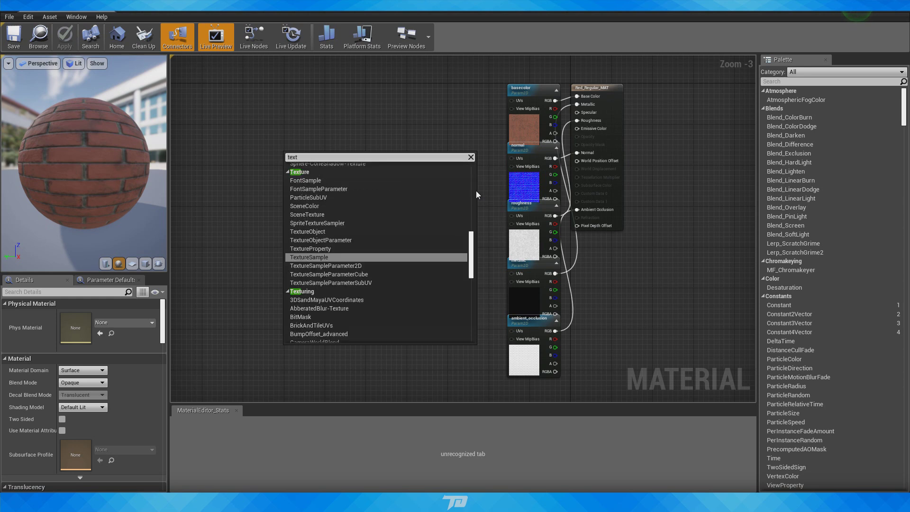
pyautogui.write('ure c')
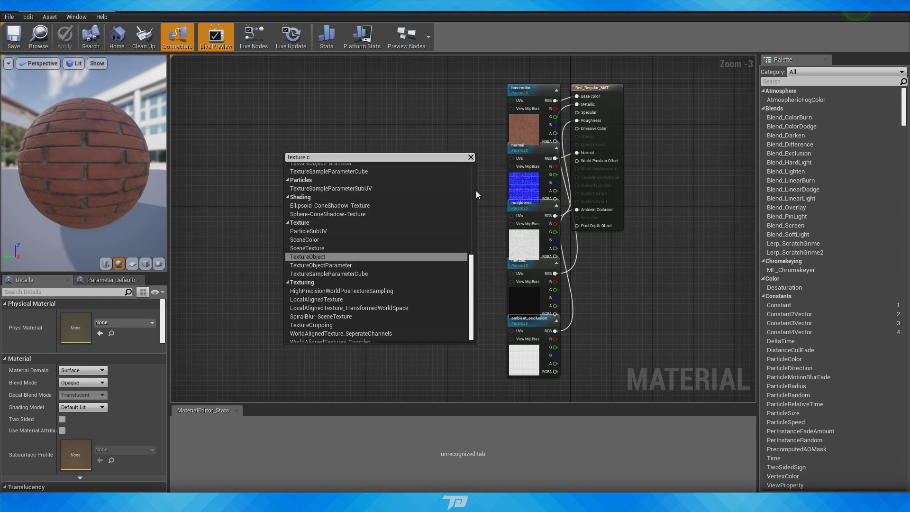
pyautogui.press('BackSpace')
pyautogui.press('BackSpace')
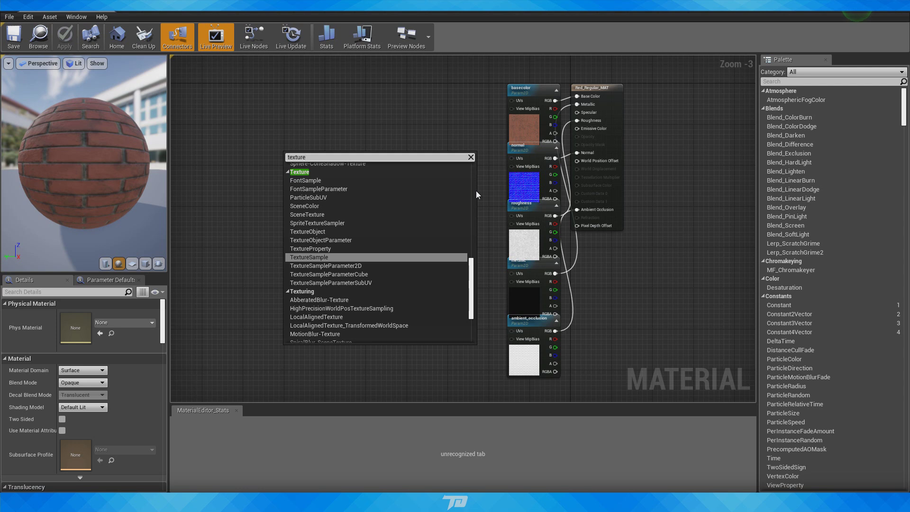
pyautogui.press('BackSpace')
pyautogui.press('BackSpace')
pyautogui.press('BackSpace')
pyautogui.press('BackSpace')
pyautogui.press('BackSpace')
pyautogui.press('BackSpace')
pyautogui.press('BackSpace')
pyautogui.write('cor')
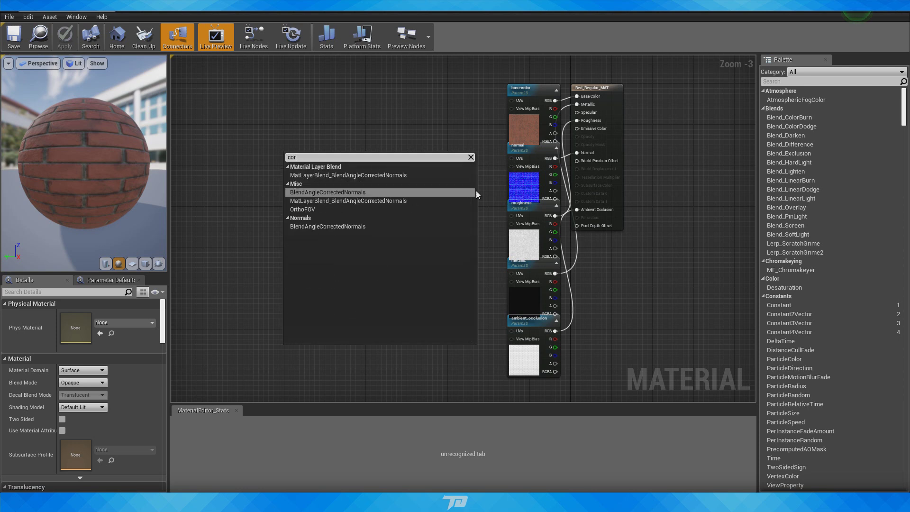
pyautogui.press('BackSpace')
pyautogui.press('BackSpace')
pyautogui.press('BackSpace')
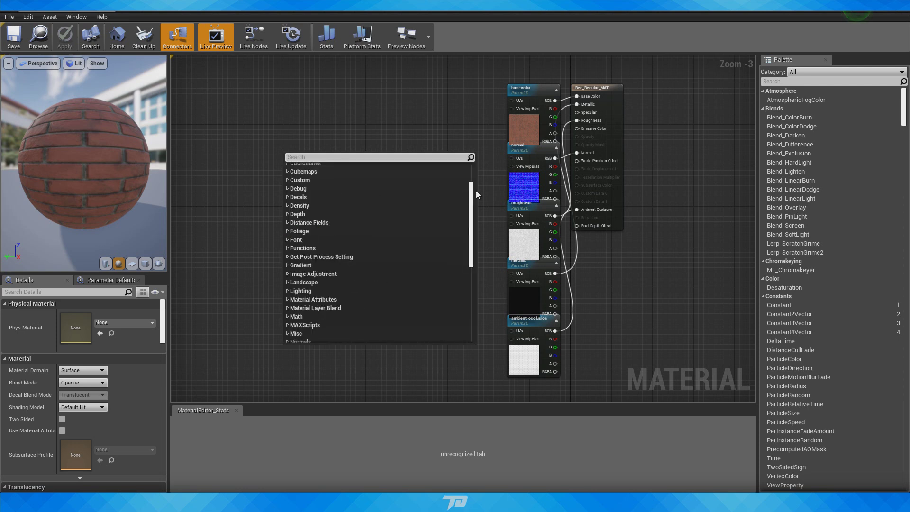
pyautogui.write('texture')
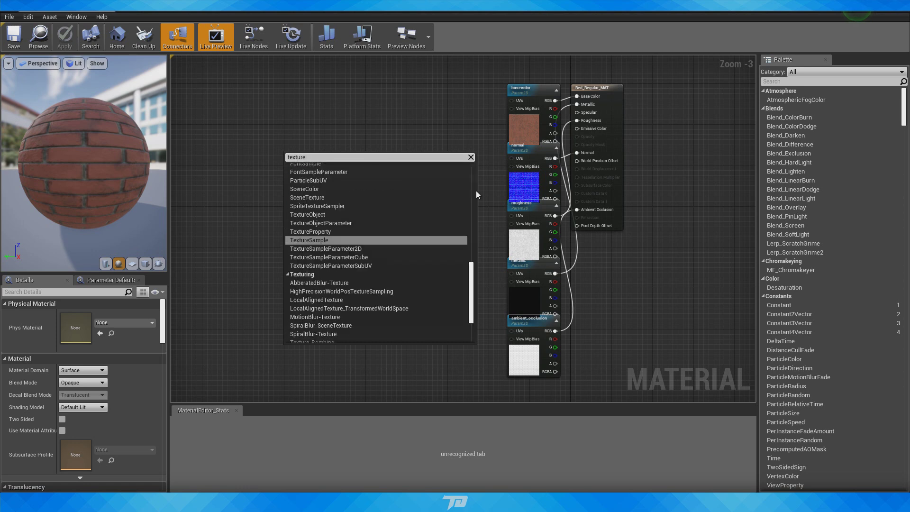
pyautogui.write('c')
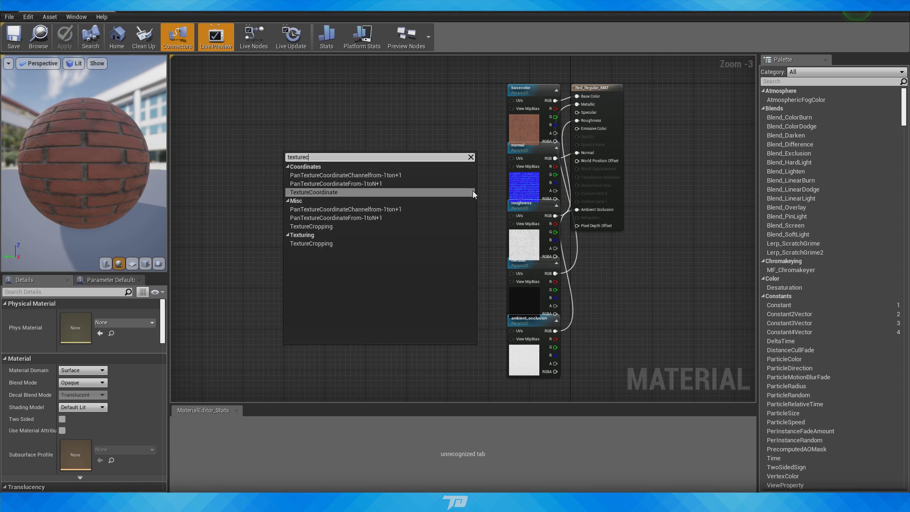
pyautogui.click(321, 195)
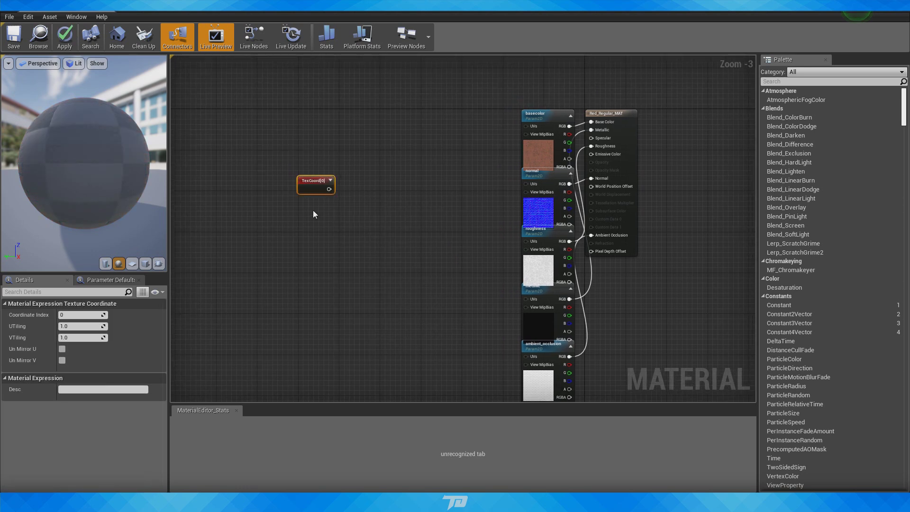
# Step: Add a Multiply node beside the texture coordinate node and feed the texture coordinate into its A input
pyautogui.scroll(3, 361, 205)
pyautogui.click(369, 188)
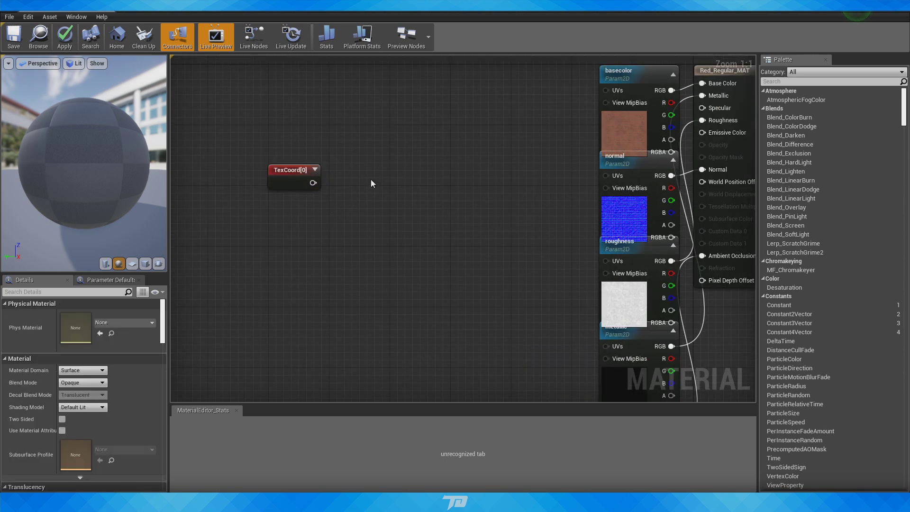
pyautogui.click(374, 174)
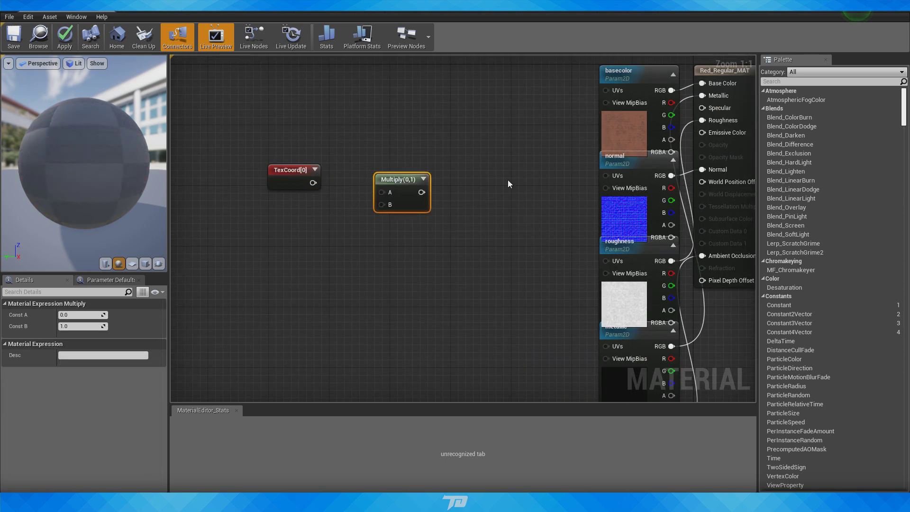
pyautogui.moveTo(391, 177)
pyautogui.mouseDown()
pyautogui.moveTo(361, 174)
pyautogui.moveTo(316, 190)
pyautogui.moveTo(350, 201)
pyautogui.moveTo(376, 170)
pyautogui.mouseUp()
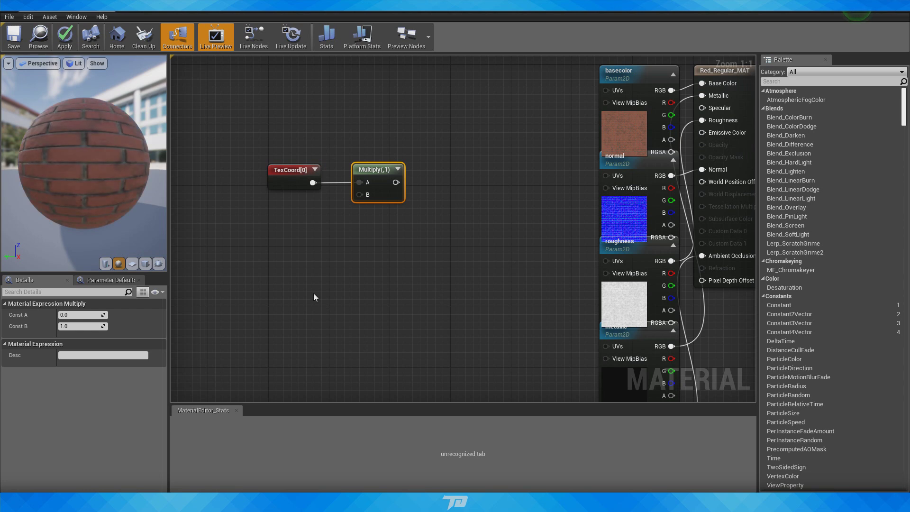
# Step: Add a Constant node below the texture coordinate node
pyautogui.press('1')
pyautogui.click(288, 245)
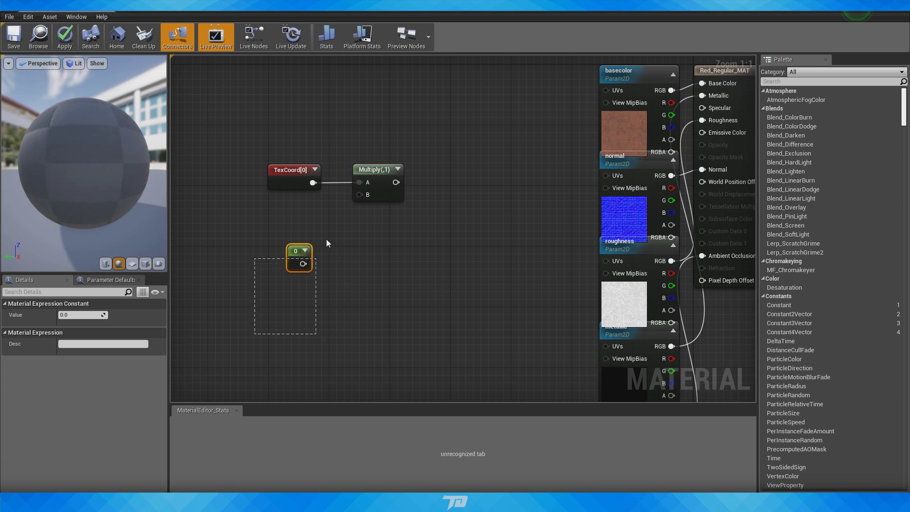
pyautogui.click(331, 270)
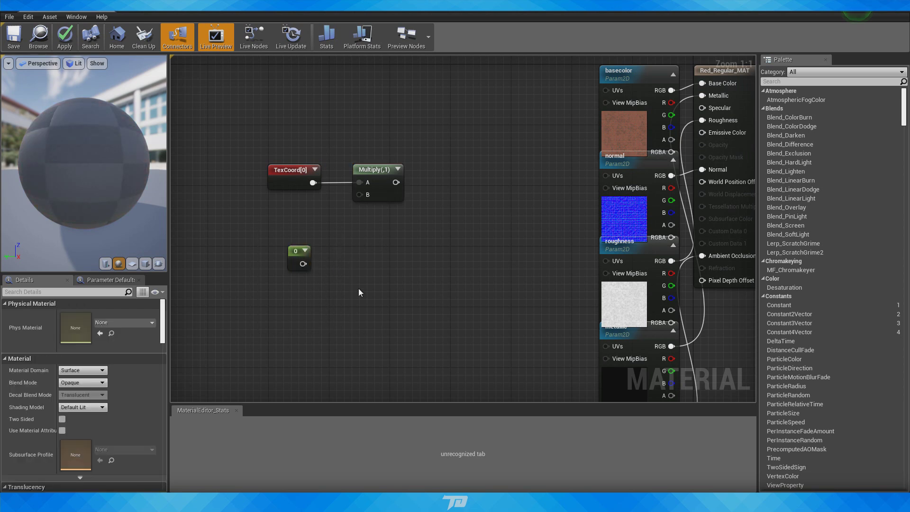
pyautogui.press('1')
pyautogui.click(370, 260)
pyautogui.click(434, 232)
pyautogui.click(344, 319)
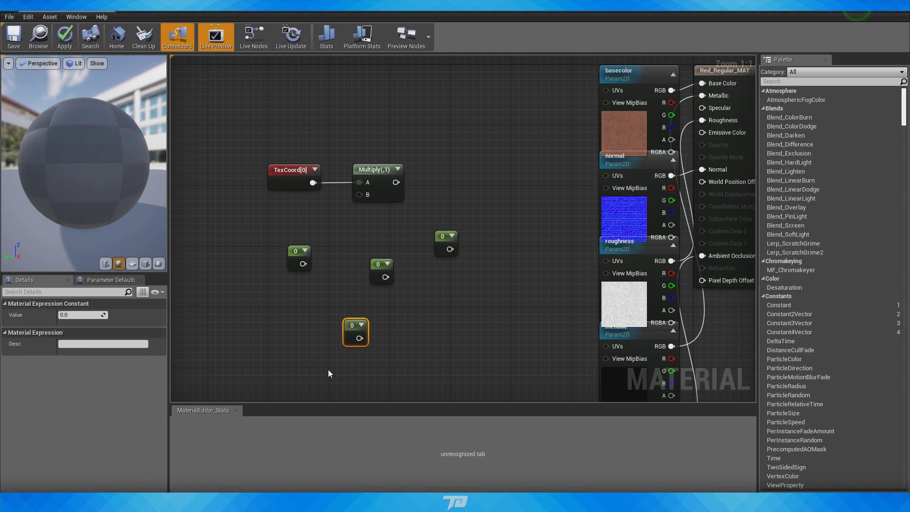
pyautogui.moveTo(330, 373); pyautogui.dragTo(471, 229)
pyautogui.press('Delete')
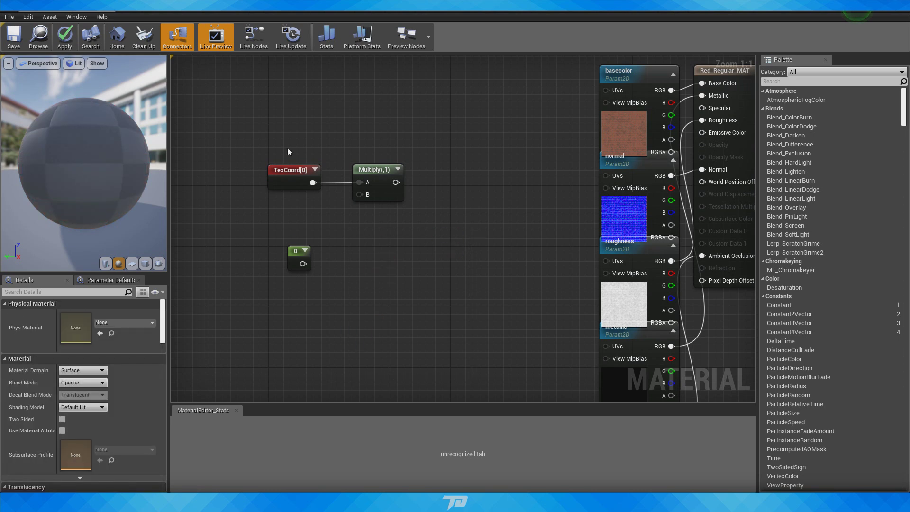
# Step: Convert the constant to a parameter and name it UV Scale
pyautogui.click(293, 252)
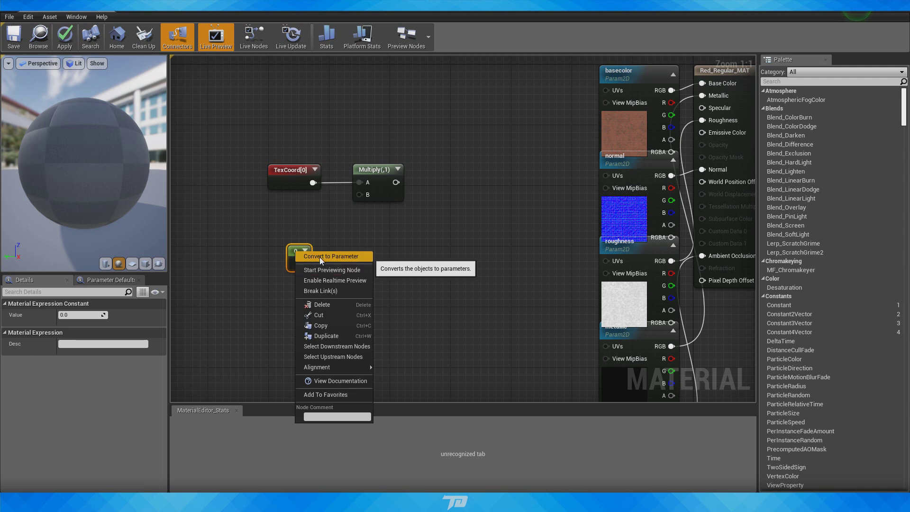
pyautogui.click(332, 255)
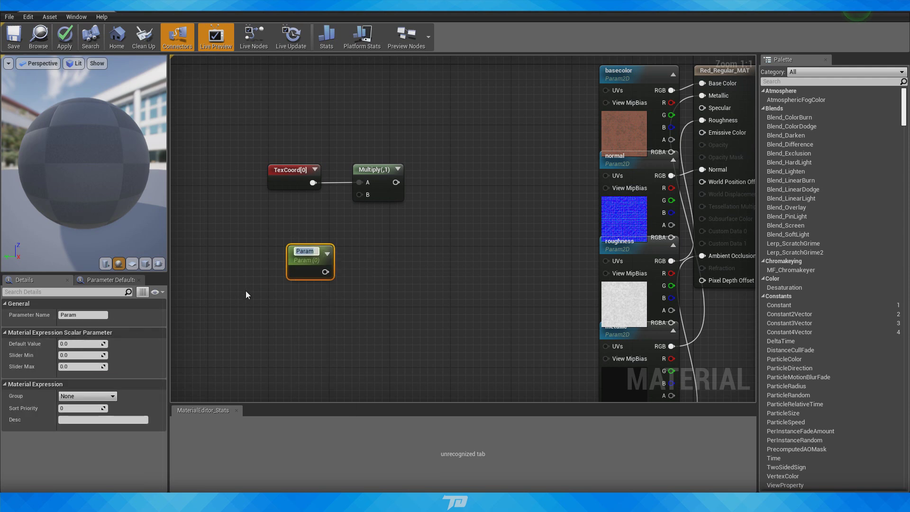
pyautogui.write('UV Scakle')
pyautogui.press('Return')
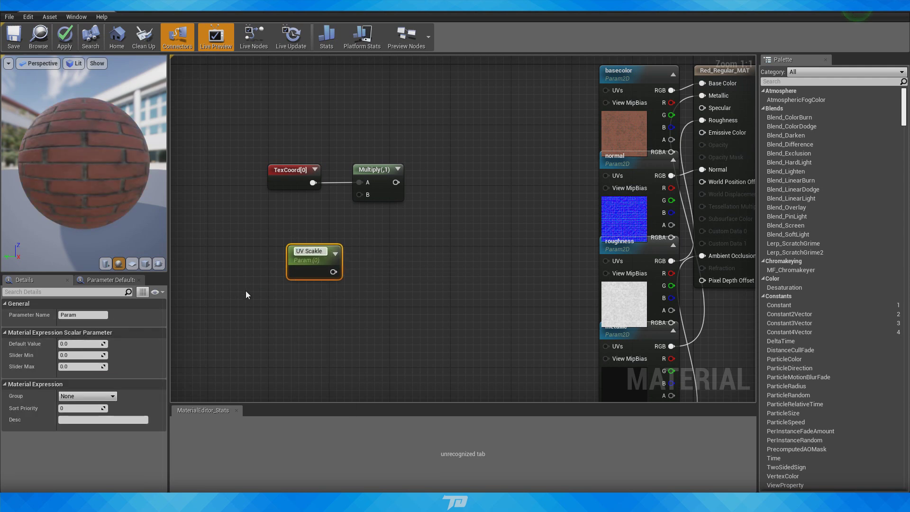
pyautogui.press('BackSpace')
pyautogui.press('BackSpace')
pyautogui.press('BackSpace')
pyautogui.write('le')
pyautogui.press('Return')
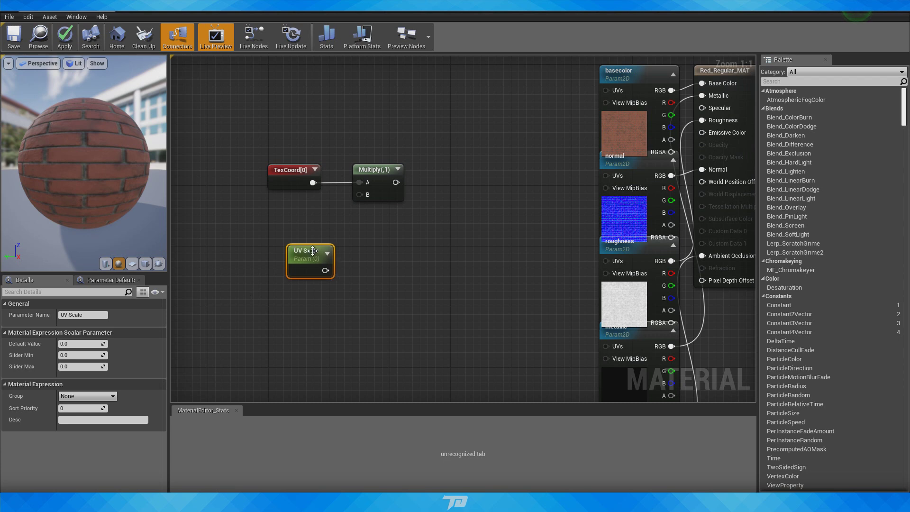
# Step: Place the UV Scale parameter directly beneath the texture coordinate node and connect it to the Multiply node's B input
pyautogui.moveTo(297, 252); pyautogui.dragTo(287, 212)
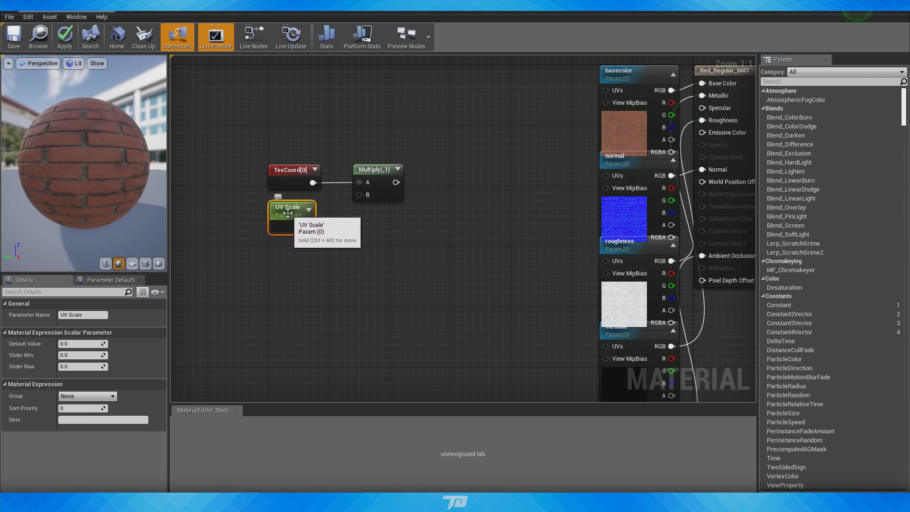
pyautogui.click(343, 247)
pyautogui.moveTo(307, 227); pyautogui.dragTo(359, 195)
pyautogui.click(283, 218)
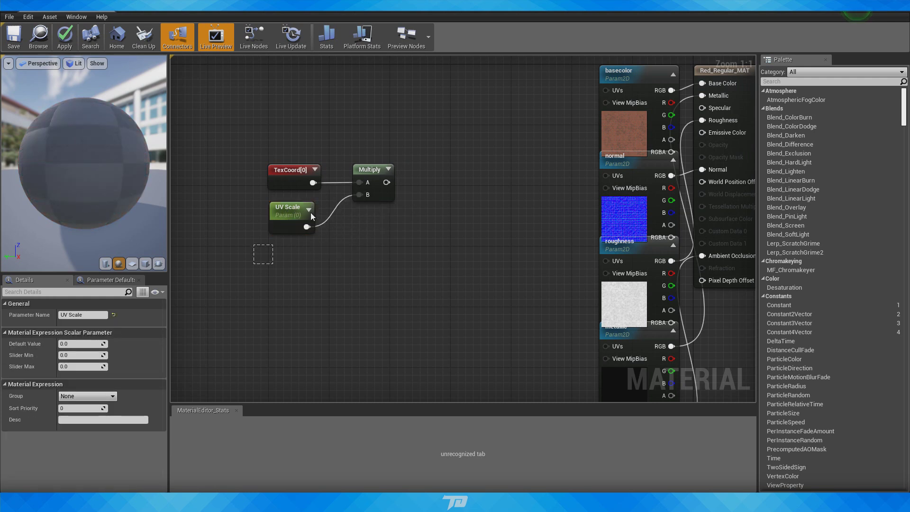
pyautogui.moveTo(238, 284); pyautogui.dragTo(321, 195)
pyautogui.moveTo(306, 208); pyautogui.dragTo(294, 238, button='right')
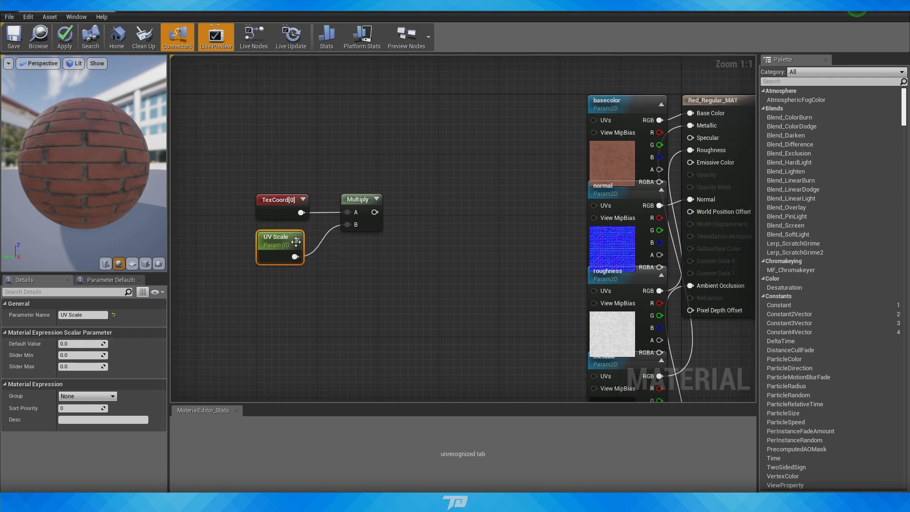
pyautogui.click(272, 204)
# Step: Connect the Multiply output to the UVs inputs of the basecolor, normal, roughness, metallic and ambient_occlusion texture nodes
pyautogui.moveTo(433, 148); pyautogui.dragTo(342, 157, button='right')
pyautogui.moveTo(282, 220); pyautogui.dragTo(502, 128)
pyautogui.moveTo(290, 226); pyautogui.dragTo(301, 163, button='right')
pyautogui.moveTo(293, 157); pyautogui.dragTo(513, 152)
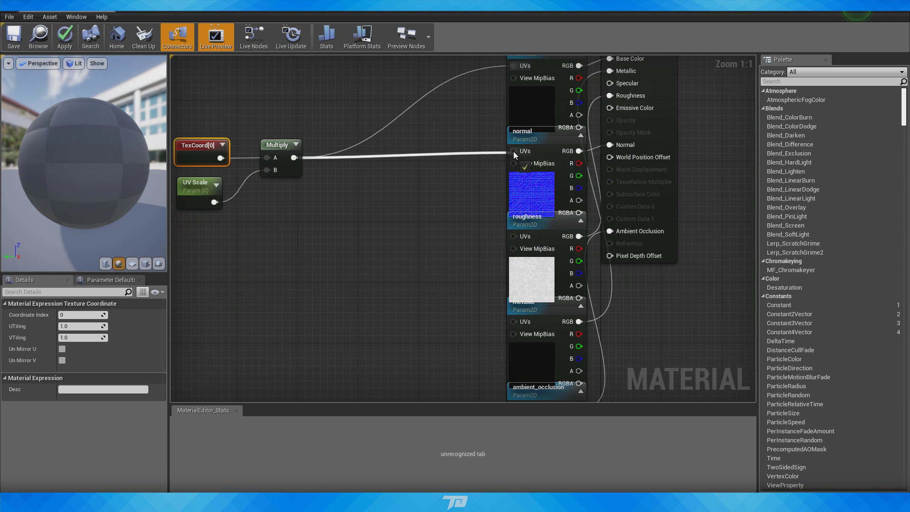
pyautogui.moveTo(295, 153); pyautogui.dragTo(298, 87, button='right')
pyautogui.moveTo(296, 91); pyautogui.dragTo(515, 169)
pyautogui.moveTo(296, 91); pyautogui.dragTo(514, 341)
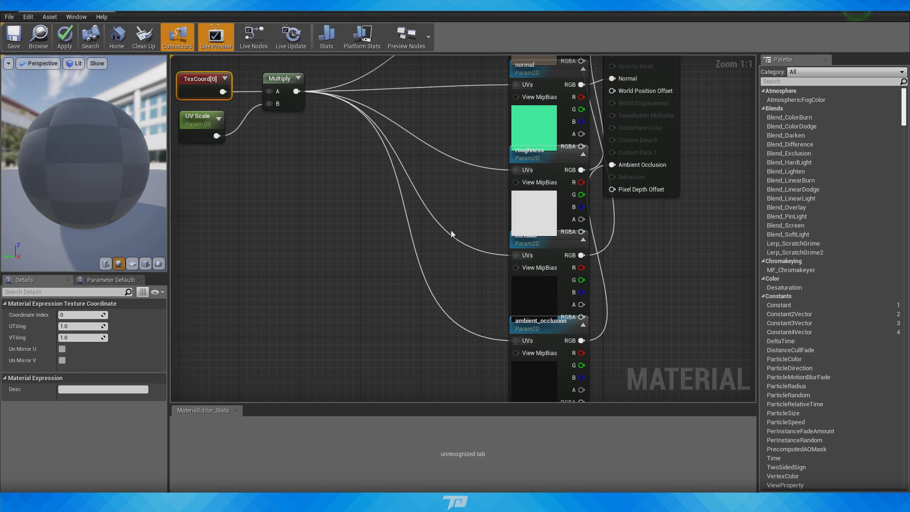
# Step: Set the UV Scale parameter's default value to 1 and save the material
pyautogui.moveTo(451, 234); pyautogui.dragTo(409, 372, button='right')
pyautogui.moveTo(373, 292); pyautogui.dragTo(521, 181, button='right')
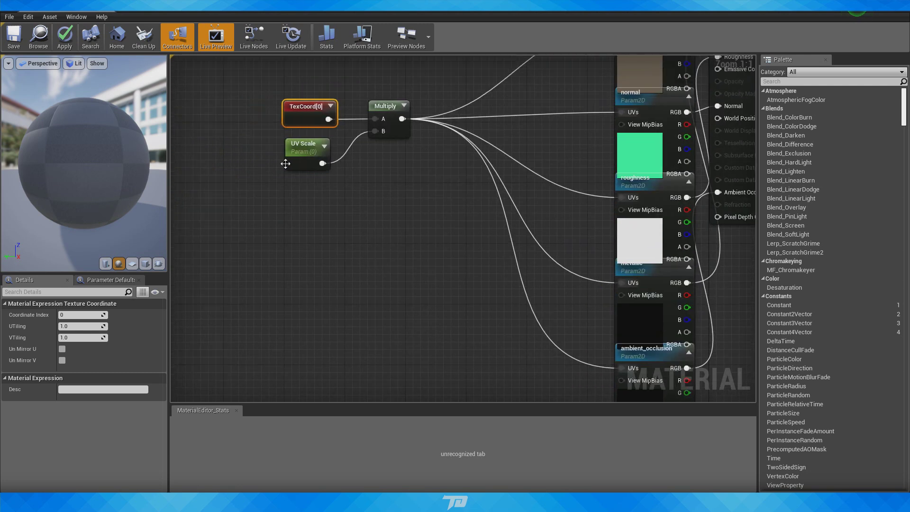
pyautogui.click(306, 149)
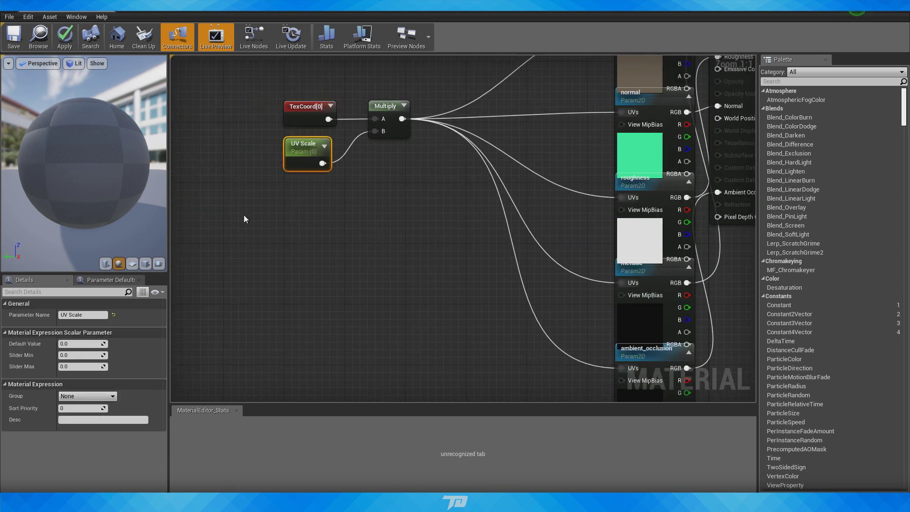
pyautogui.click(76, 342)
pyautogui.write('1')
pyautogui.press('Return')
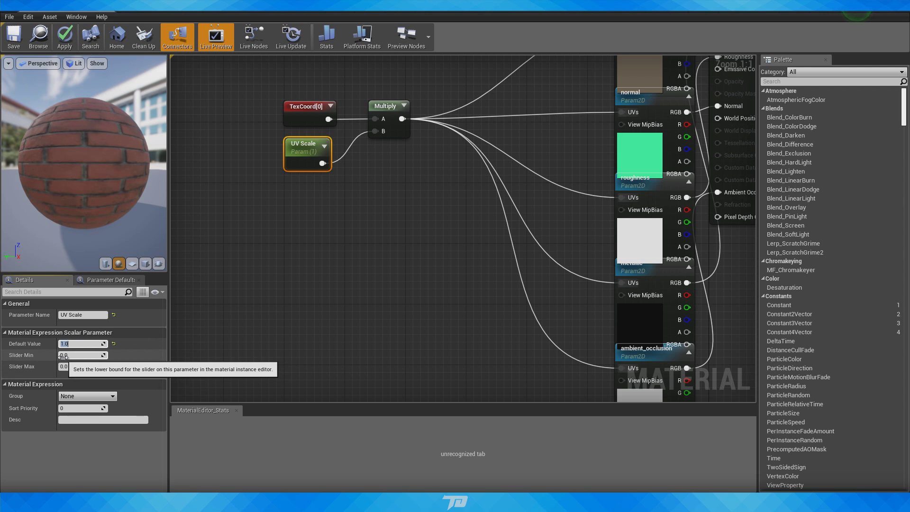
pyautogui.click(13, 36)
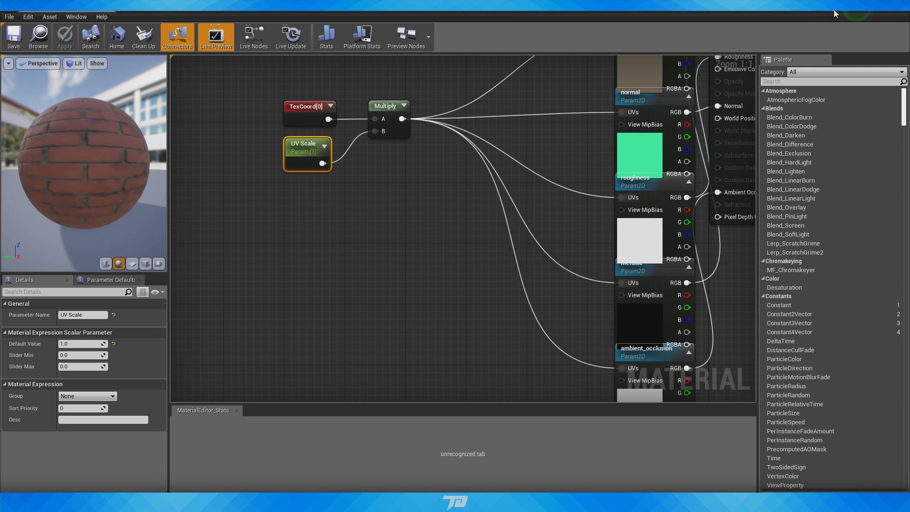
# Step: Return to the level editor and create a material instance from Red_Regular_MAT in the Bricks folder, keeping the default name
pyautogui.click(899, 6)
pyautogui.moveTo(520, 214); pyautogui.dragTo(518, 214, button='right')
pyautogui.press('s')
pyautogui.press('w')
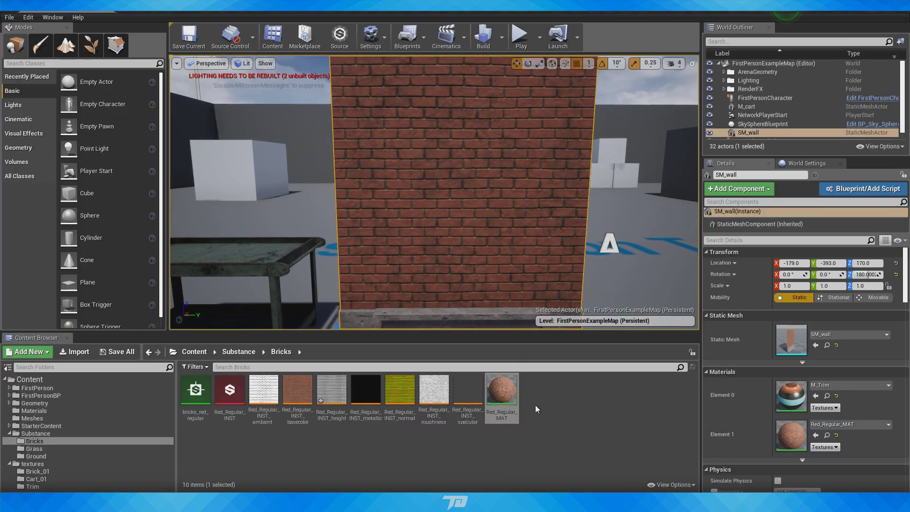
pyautogui.keyDown('ctrl'); pyautogui.click(499, 396); pyautogui.keyUp('ctrl')
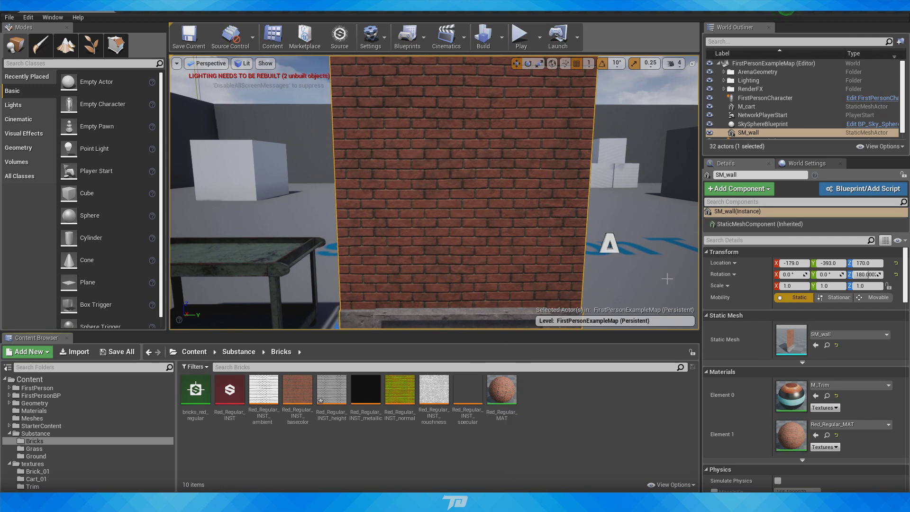
pyautogui.rightClick(501, 391)
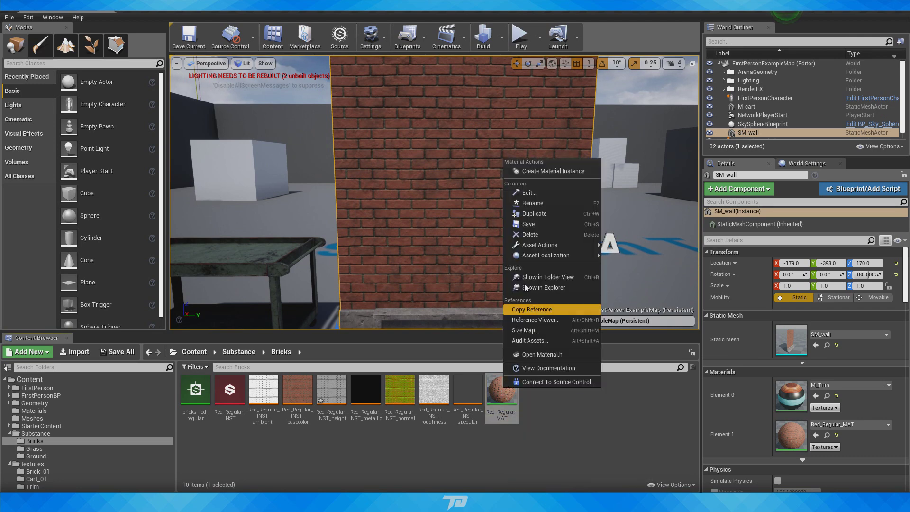
pyautogui.click(539, 171)
pyautogui.press('Return')
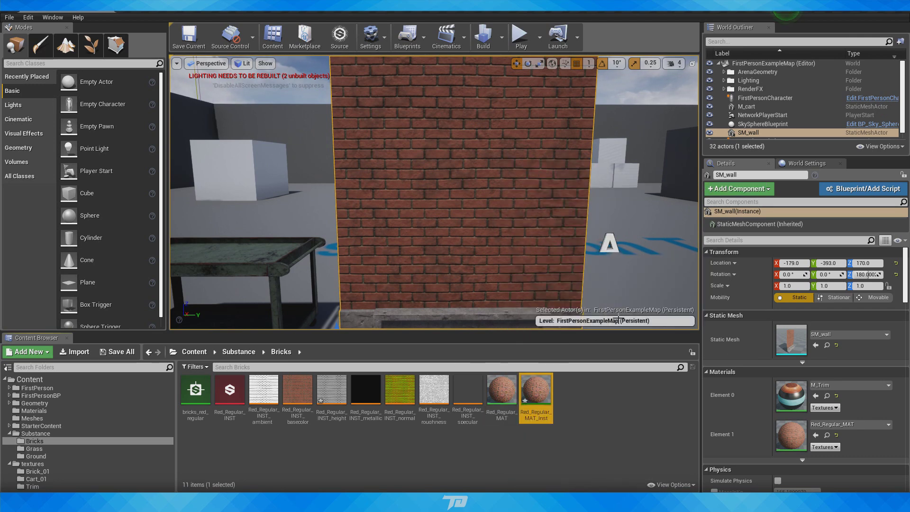
pyautogui.click(586, 462)
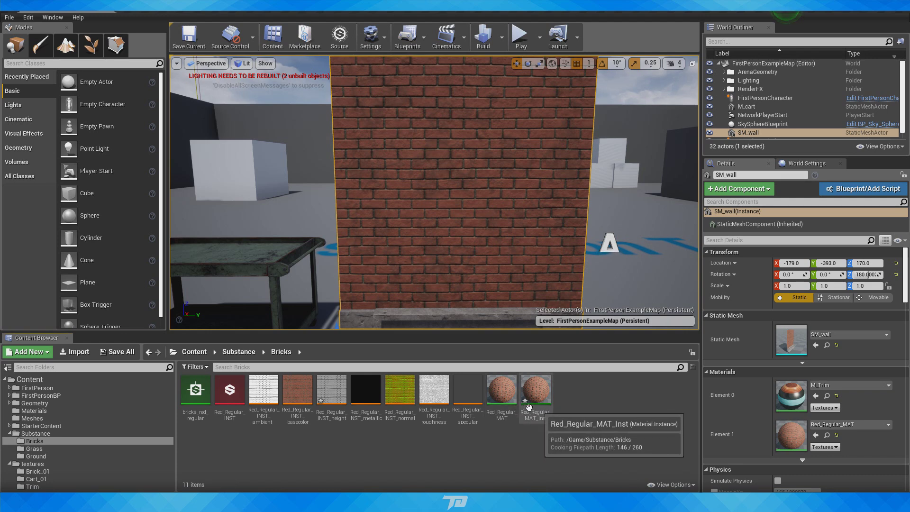
# Step: Assign Red_Regular_MAT_Inst to the wall's Element 1 material slot and open the instance for editing
pyautogui.click(502, 407)
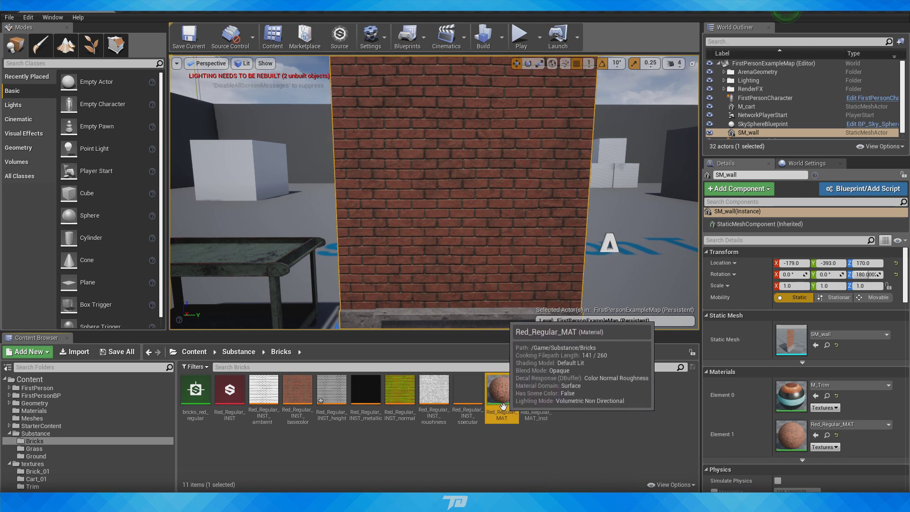
pyautogui.click(535, 398)
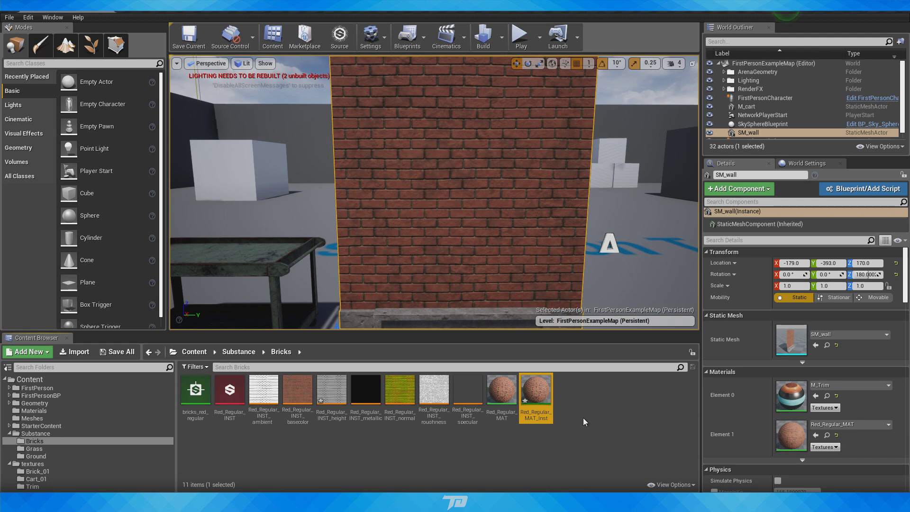
pyautogui.moveTo(536, 398); pyautogui.dragTo(781, 440)
pyautogui.doubleClick(527, 391)
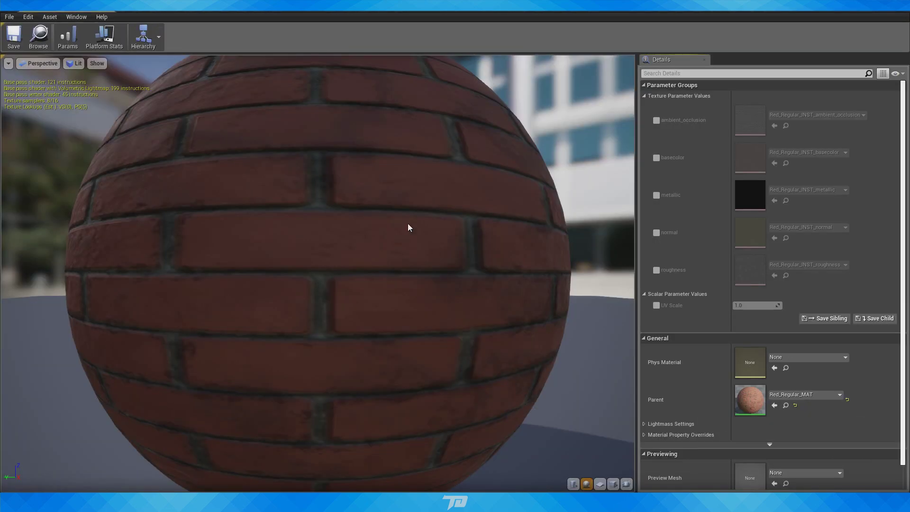
pyautogui.scroll(-4, 332, 242)
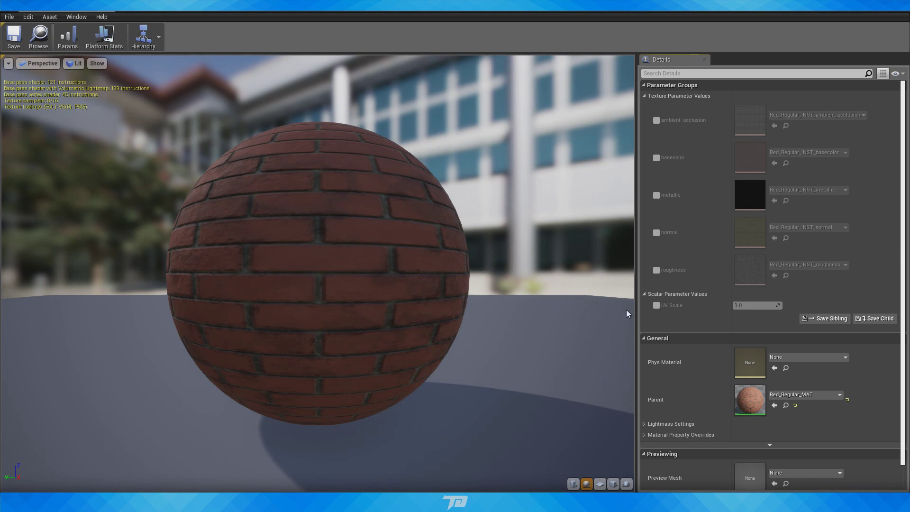
# Step: Enable the instance's roughness, normal, metallic, basecolor and ambient_occlusion texture parameter overrides
pyautogui.click(656, 269)
pyautogui.click(656, 233)
pyautogui.click(656, 195)
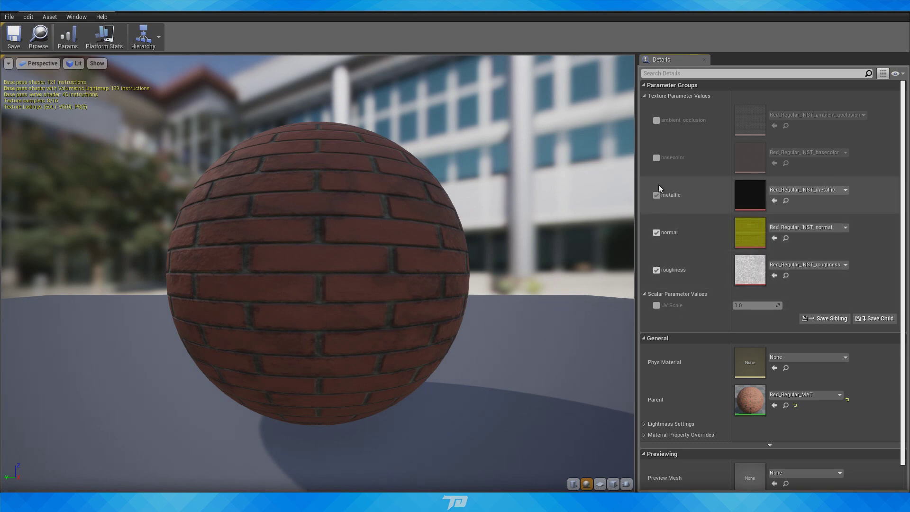
pyautogui.click(656, 158)
pyautogui.click(656, 120)
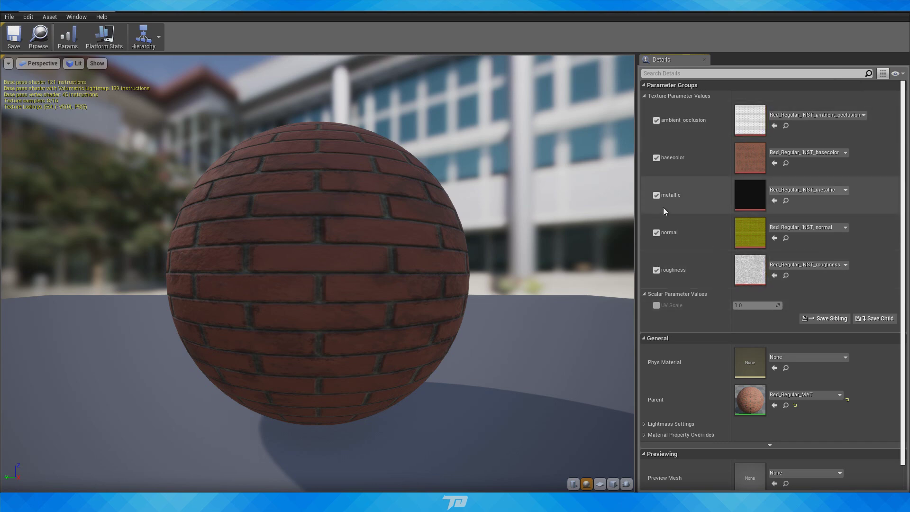
pyautogui.moveTo(335, 232); pyautogui.dragTo(493, 254)
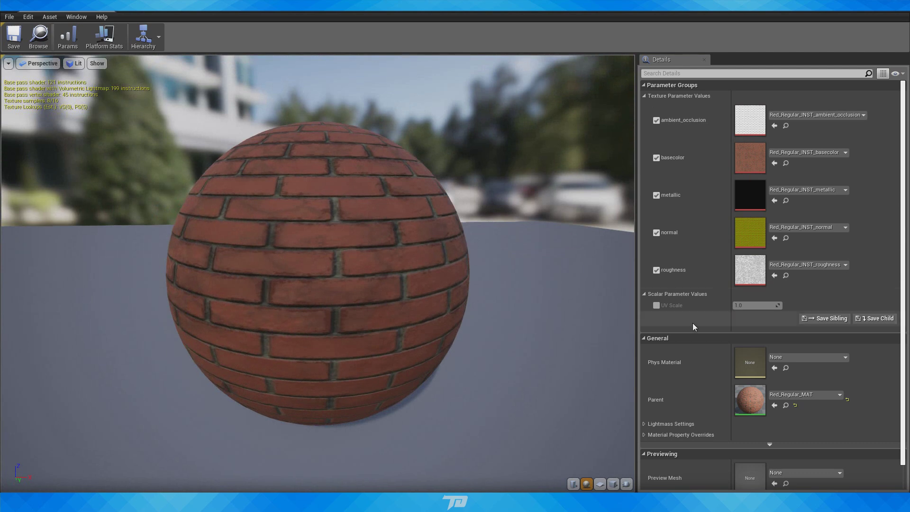
# Step: Enable the instance's UV Scale override, adjust it to 2.0 and check the brick tiling on the wall
pyautogui.click(656, 306)
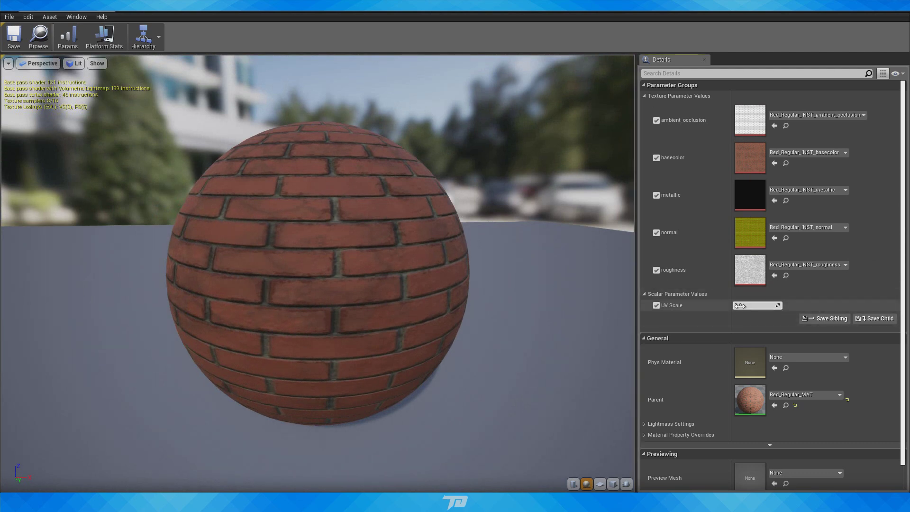
pyautogui.moveTo(739, 306); pyautogui.dragTo(758, 305)
pyautogui.moveTo(321, 294); pyautogui.dragTo(378, 114)
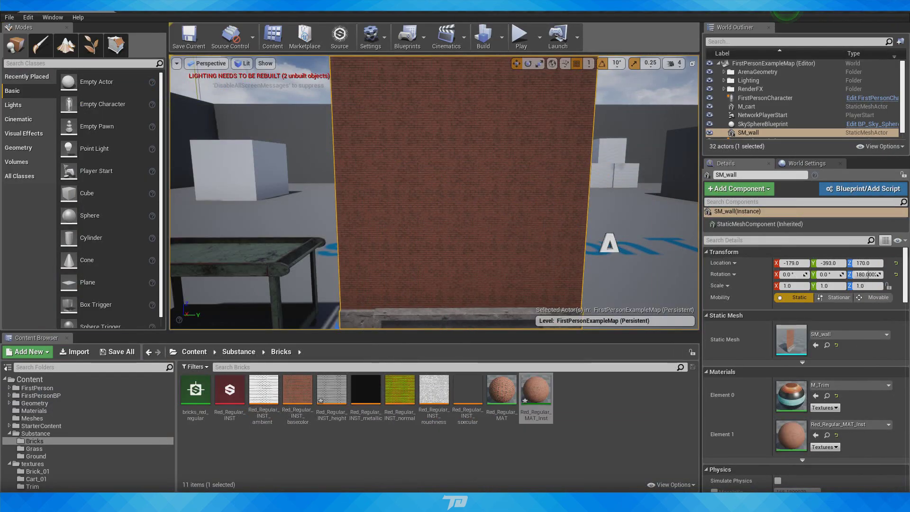
pyautogui.moveTo(491, 136); pyautogui.dragTo(494, 144, button='right')
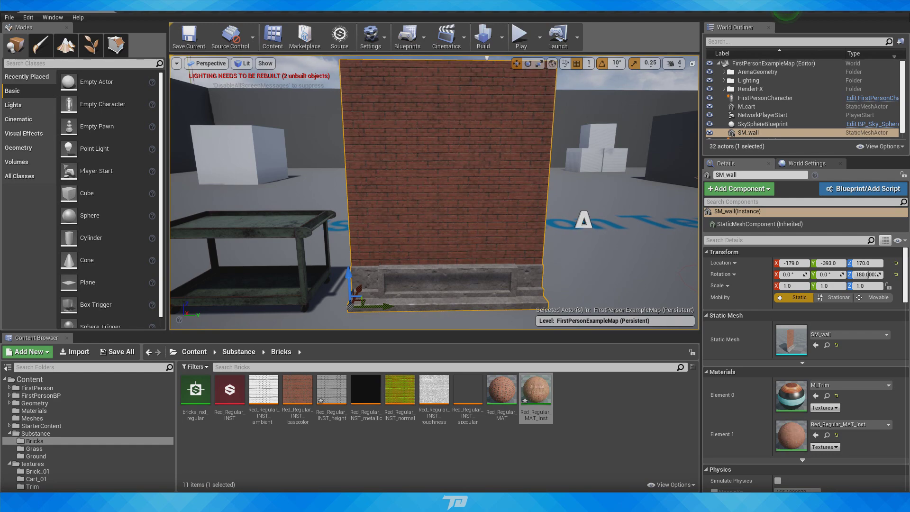
pyautogui.moveTo(495, 144); pyautogui.dragTo(408, 161, button='right')
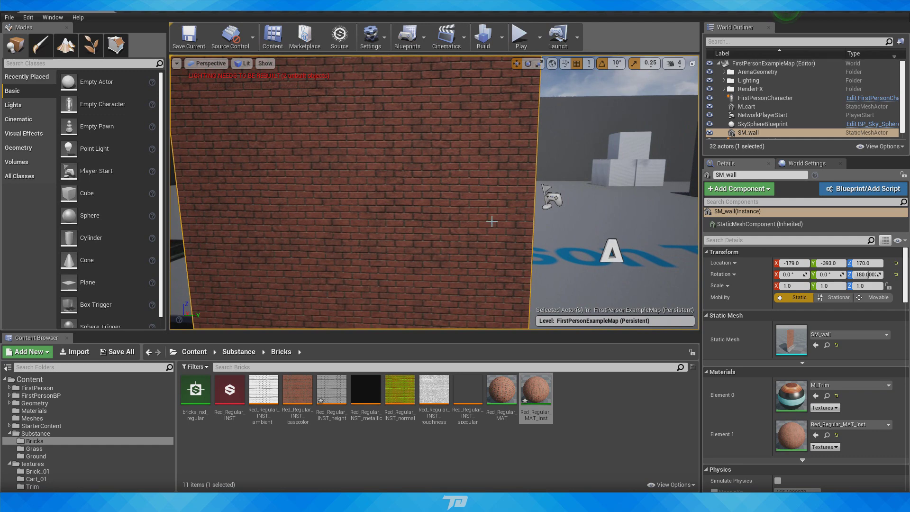
pyautogui.press('f')
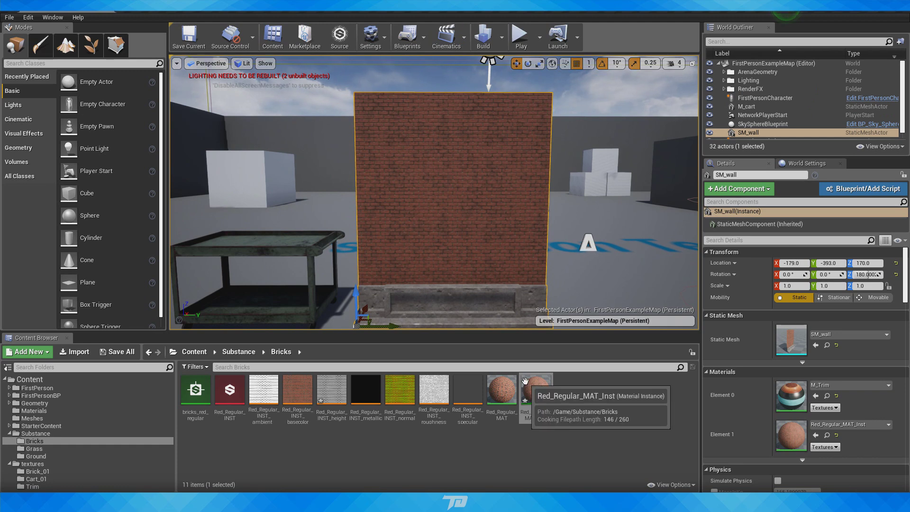
pyautogui.press('w')
pyautogui.moveTo(390, 254); pyautogui.dragTo(418, 239, button='right')
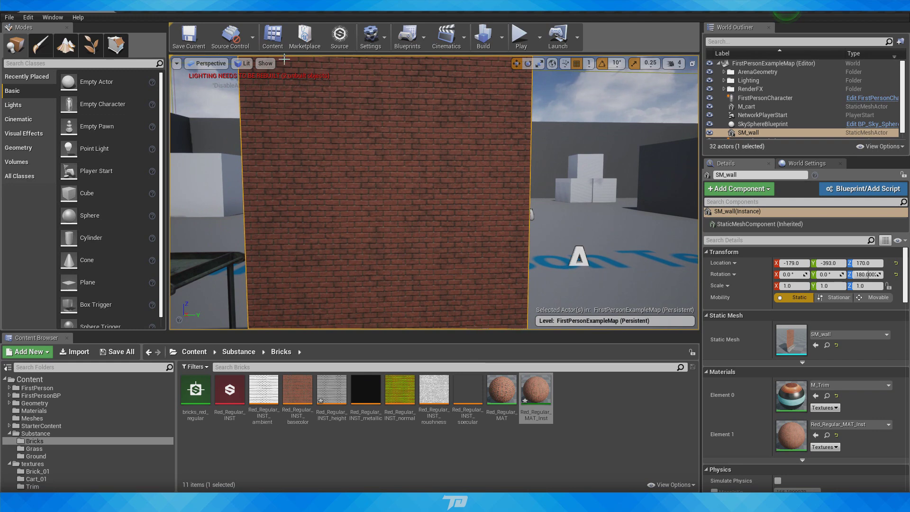
# Step: Open the parent Red_Regular_MAT and examine how the TexCoord, UV Scale and Multiply nodes drive the texture UVs
pyautogui.click(503, 431)
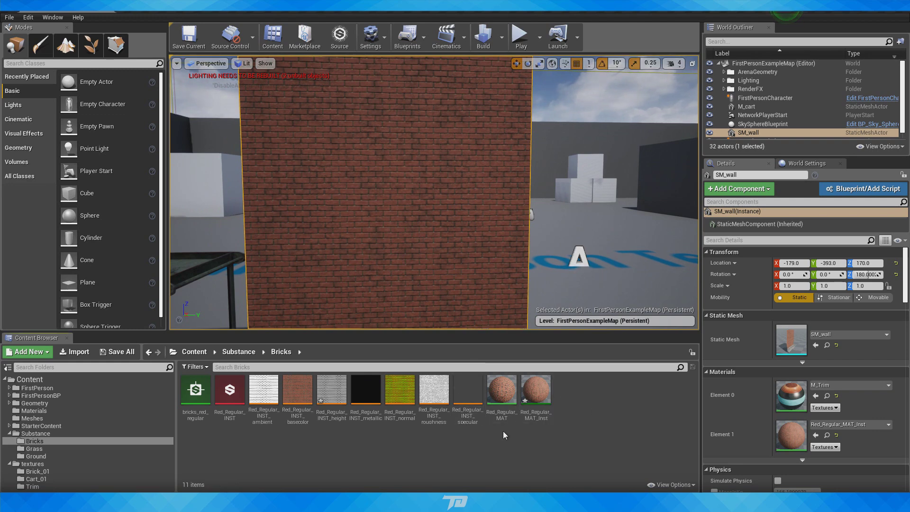
pyautogui.doubleClick(503, 391)
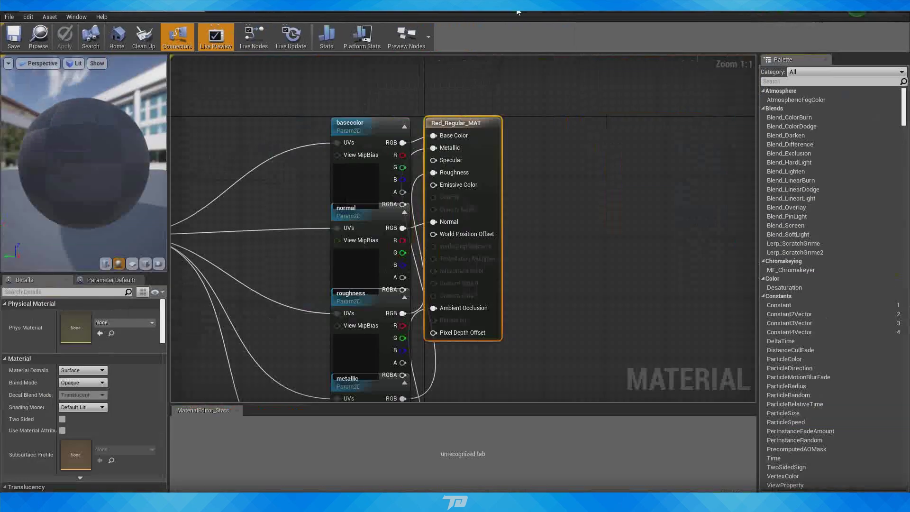
pyautogui.scroll(-3, 250, 215)
pyautogui.moveTo(251, 215); pyautogui.dragTo(516, 206, button='right')
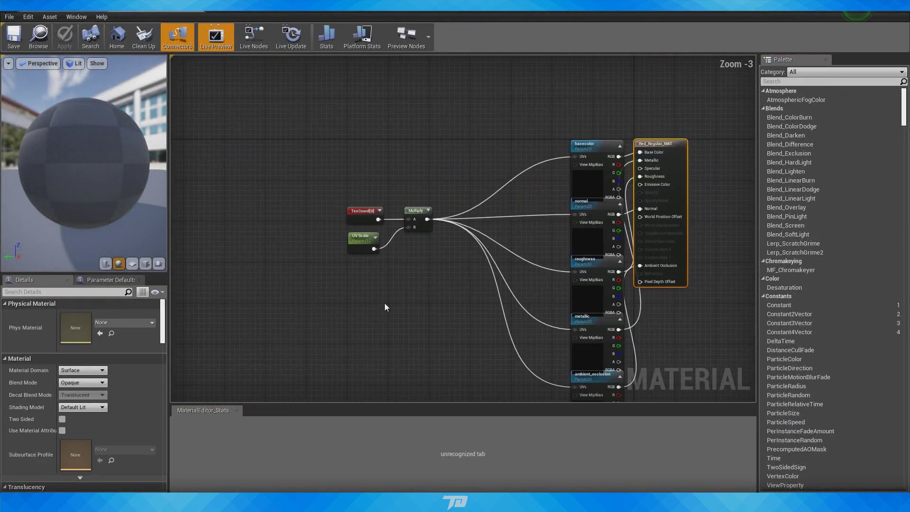
pyautogui.scroll(3, 382, 301)
pyautogui.moveTo(274, 289); pyautogui.dragTo(511, 101)
pyautogui.click(298, 277)
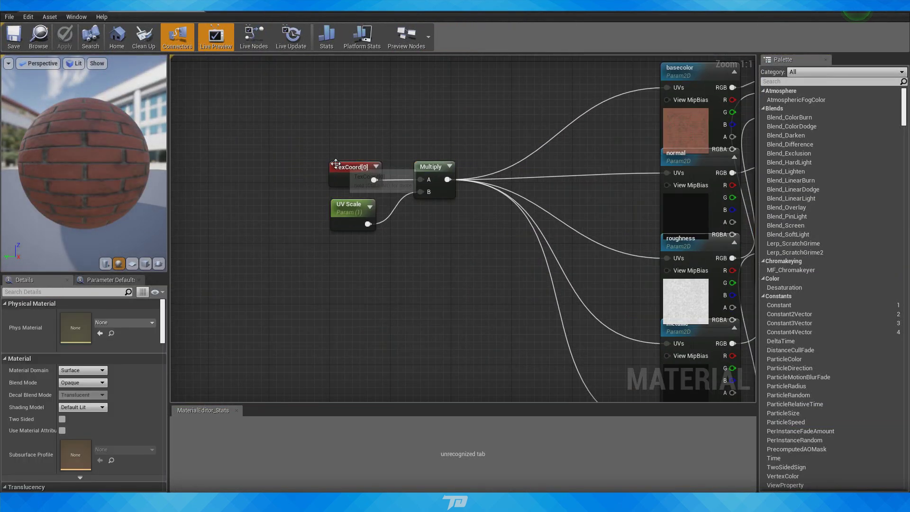
pyautogui.click(353, 169)
pyautogui.click(424, 167)
pyautogui.click(371, 212)
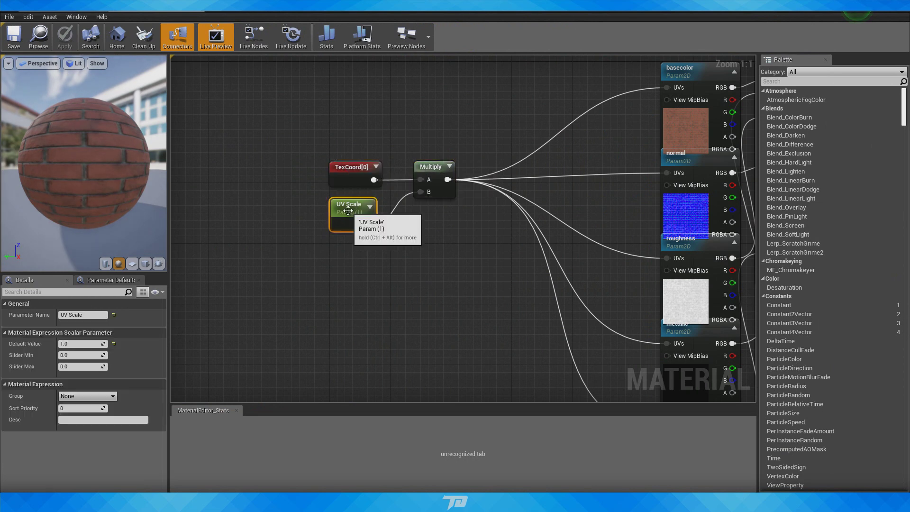
pyautogui.moveTo(395, 194); pyautogui.dragTo(395, 195)
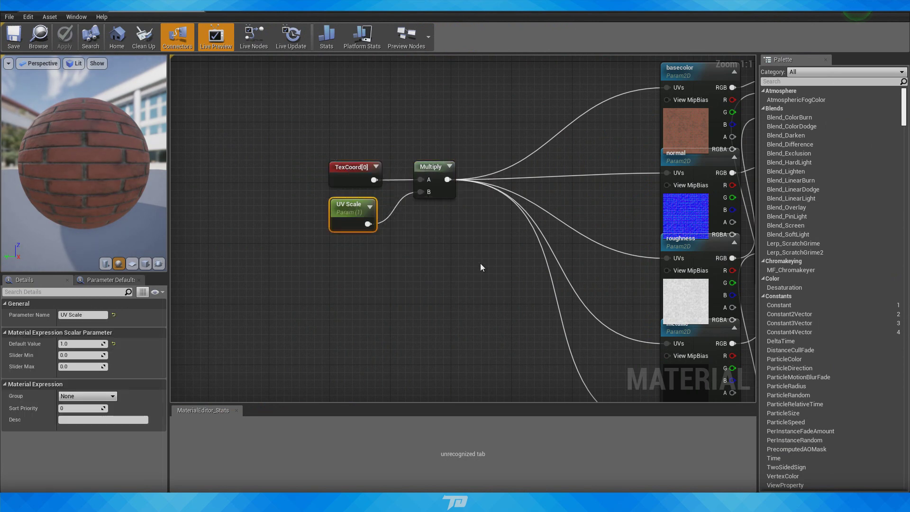
pyautogui.click(480, 263)
pyautogui.click(346, 215)
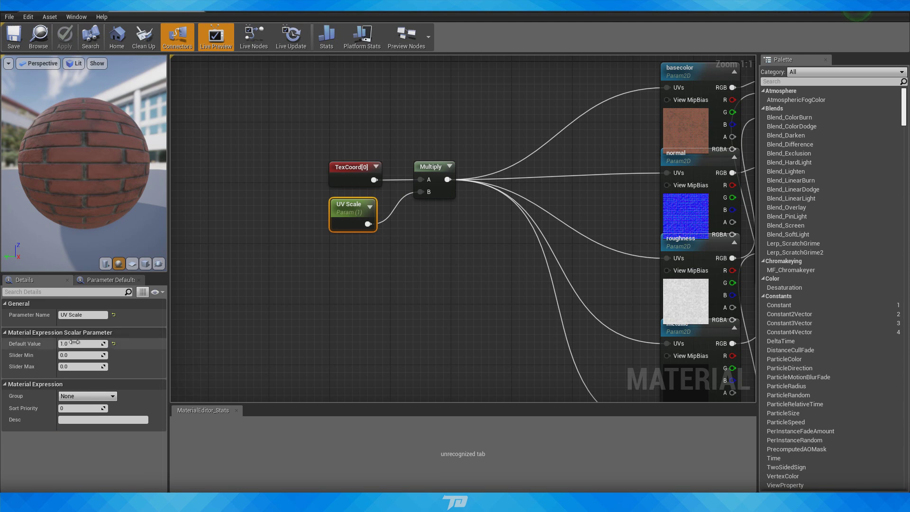
pyautogui.moveTo(496, 285); pyautogui.dragTo(449, 282, button='right')
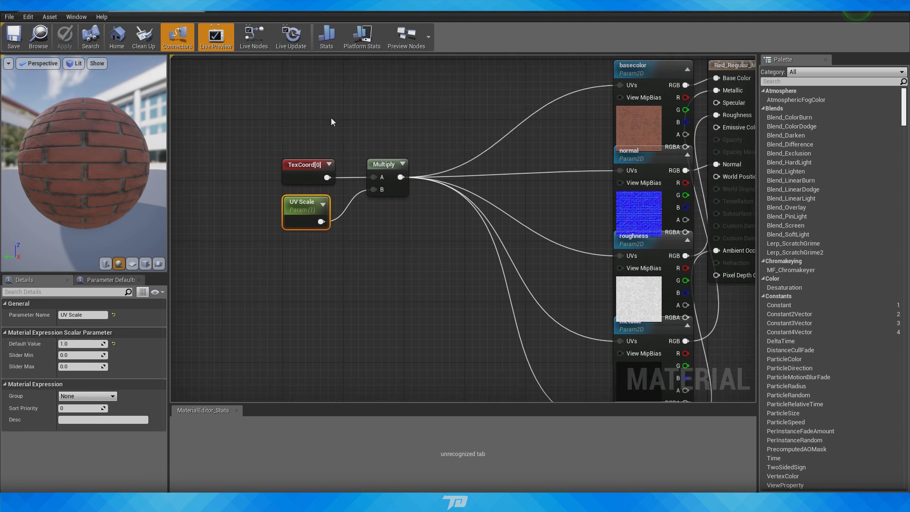
# Step: Set the UV Scale parameter's default value to 2, close the material editors and apply the changes to the original Red_Regular_MAT
pyautogui.click(78, 344)
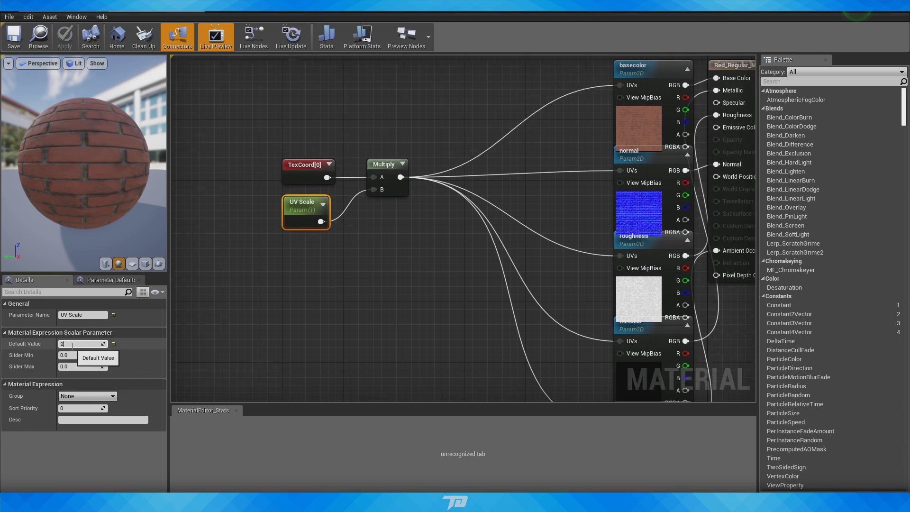
pyautogui.write('2')
pyautogui.press('Return')
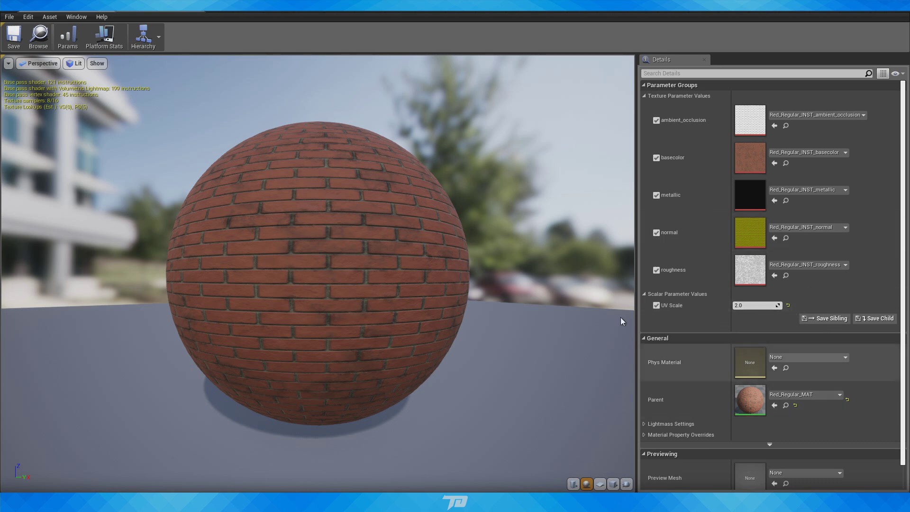
pyautogui.click(899, 5)
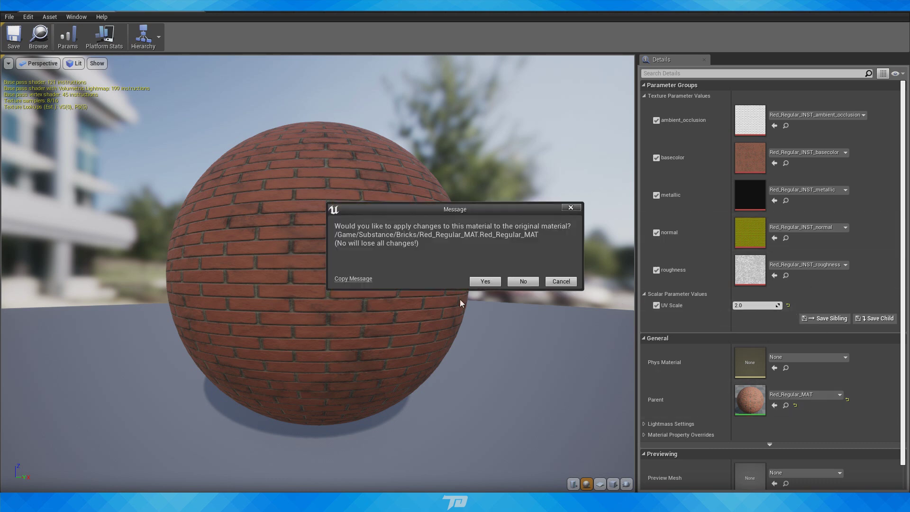
pyautogui.click(485, 282)
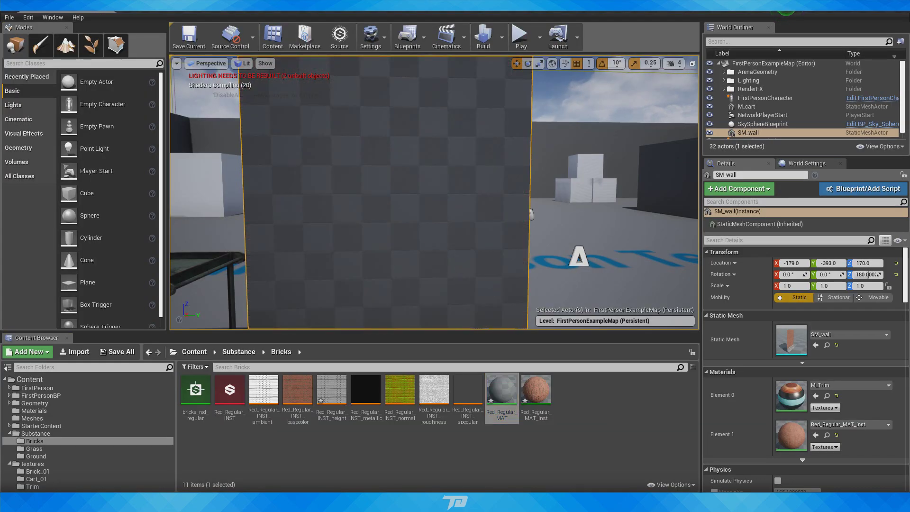
# Step: Check the brick tiling on the wall, and deselect the wall
pyautogui.press('s')
pyautogui.moveTo(465, 207); pyautogui.dragTo(438, 207, button='right')
pyautogui.moveTo(542, 207); pyautogui.dragTo(540, 207, button='right')
pyautogui.press('w')
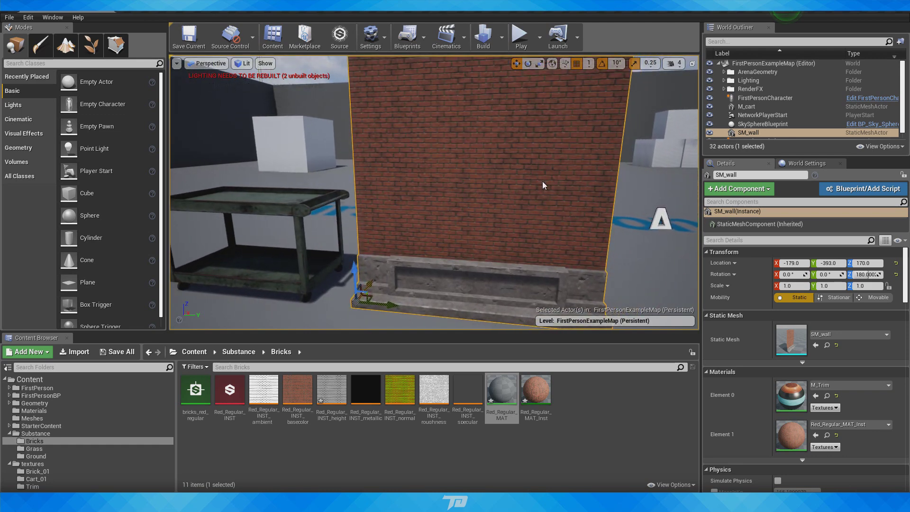
pyautogui.press('Escape')
pyautogui.scroll(-12, 534, 179)
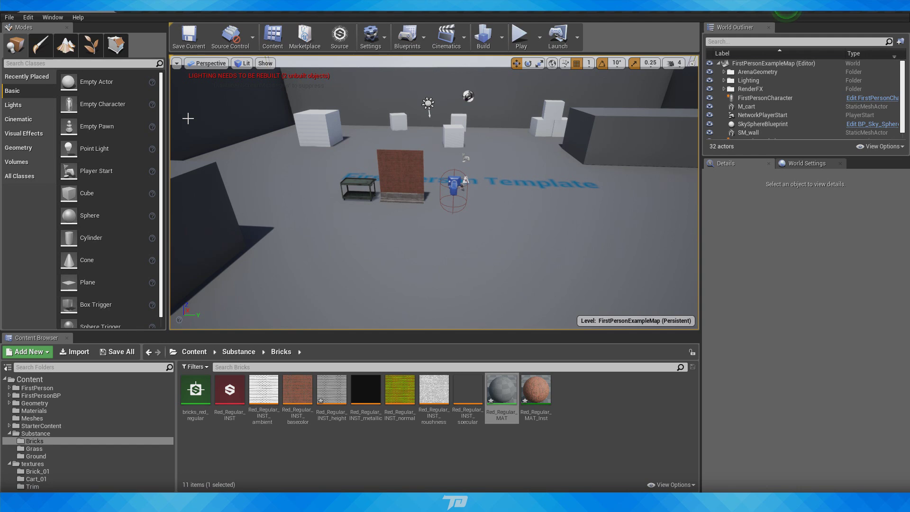
# Step: Create a new landscape around the arena with 63×63-quad sections, 1×1 section per component and 8×8 components
pyautogui.click(66, 45)
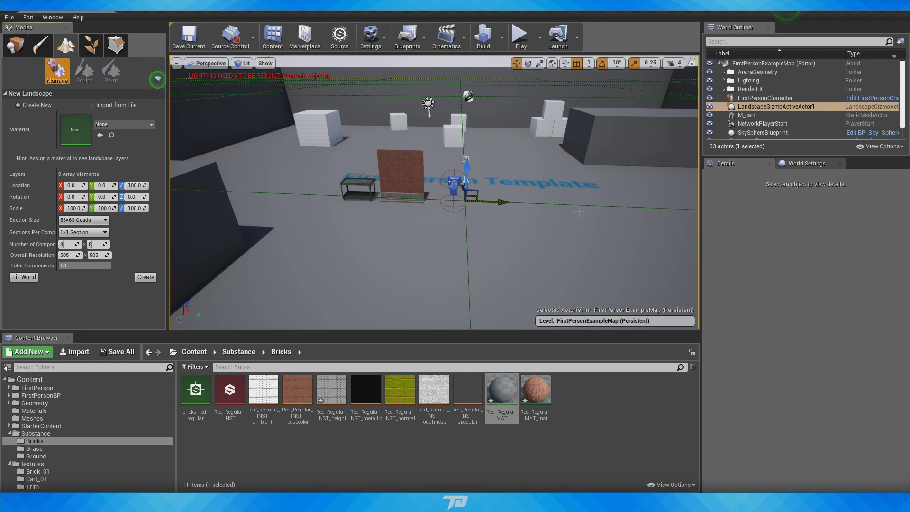
pyautogui.press('f')
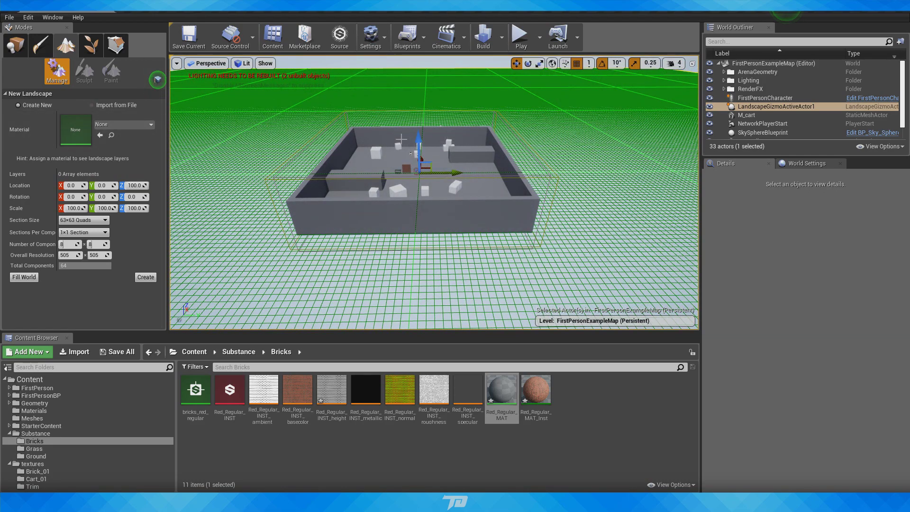
pyautogui.moveTo(427, 199)
pyautogui.mouseDown(button='right')
pyautogui.moveTo(379, 176)
pyautogui.moveTo(473, 173)
pyautogui.moveTo(417, 213)
pyautogui.mouseUp(button='right')
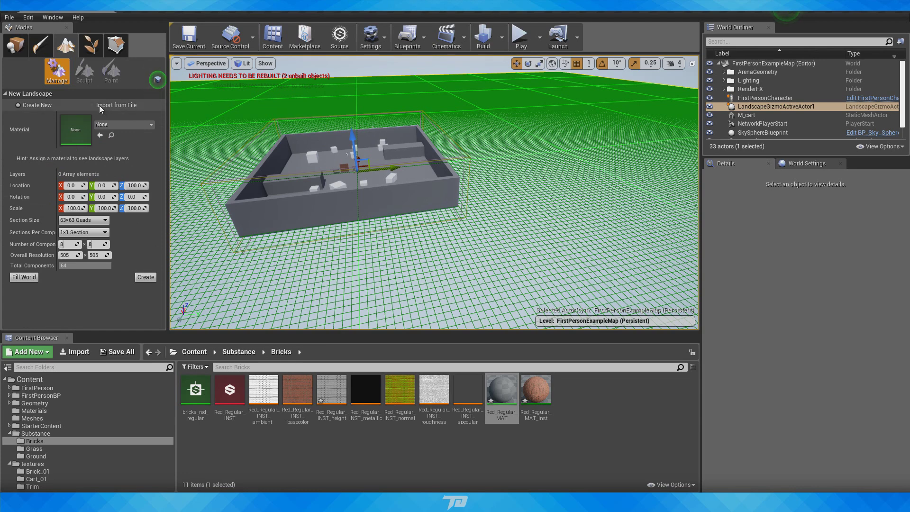
pyautogui.click(92, 105)
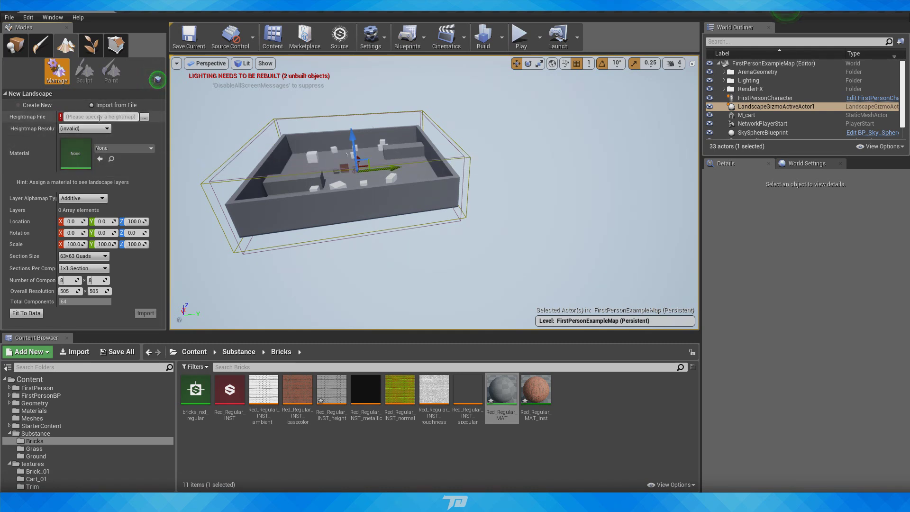
pyautogui.click(30, 107)
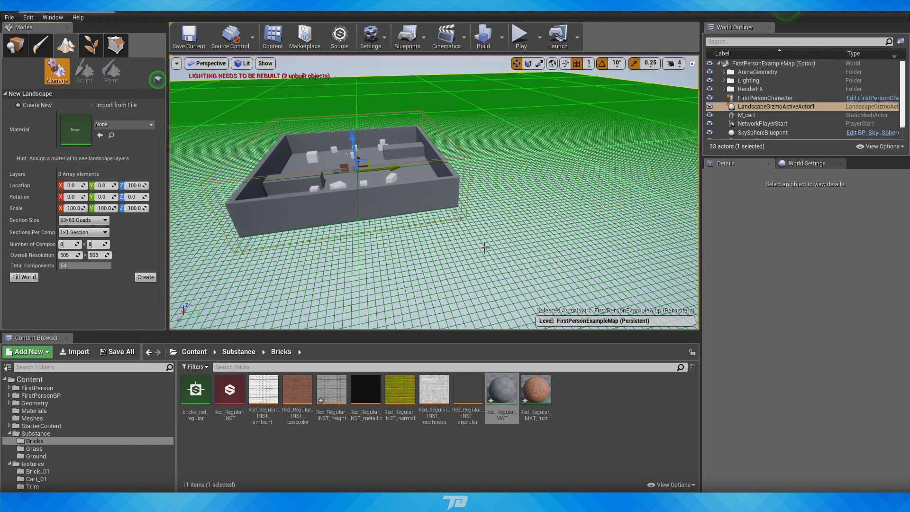
pyautogui.moveTo(351, 190); pyautogui.dragTo(322, 187, button='right')
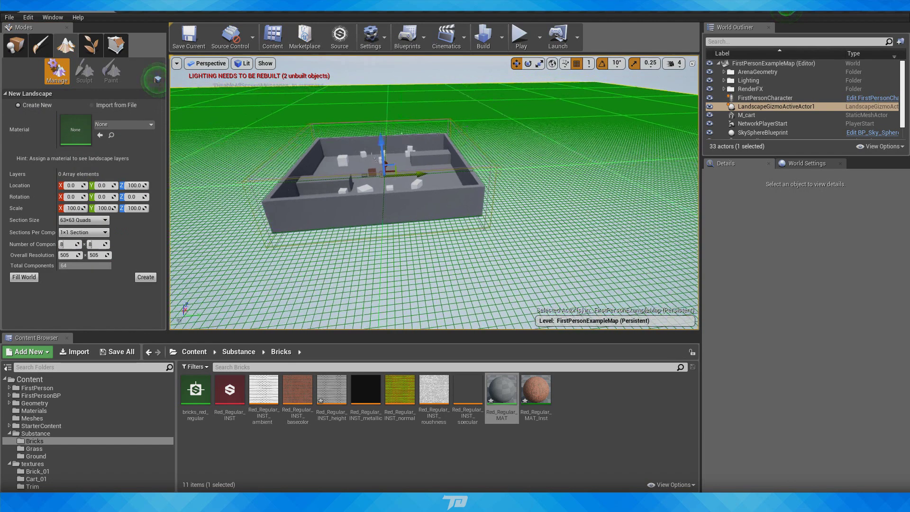
pyautogui.click(92, 222)
pyautogui.click(92, 222)
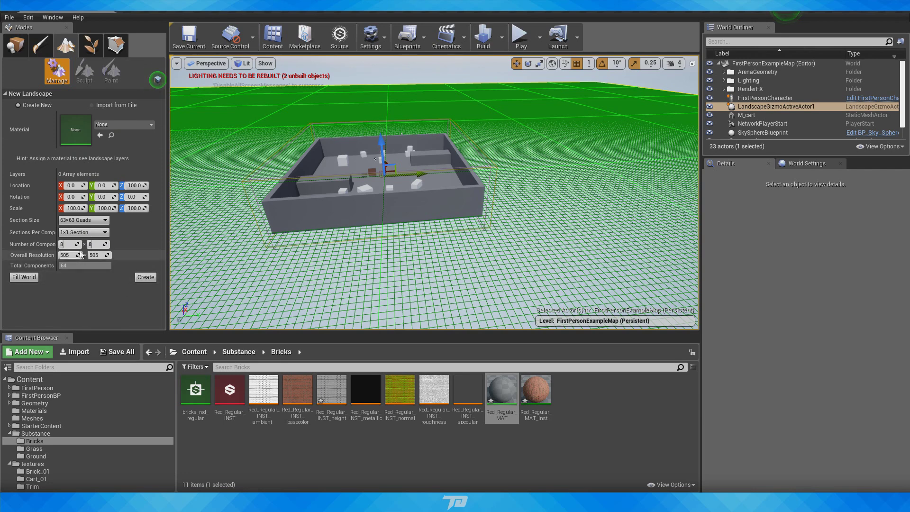
pyautogui.click(142, 279)
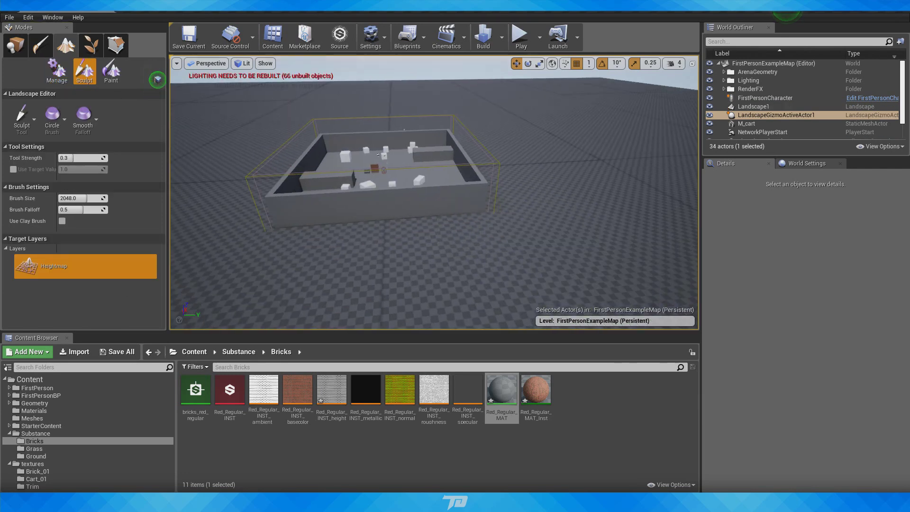
# Step: Look over the surface of the new landscape outside the arena
pyautogui.moveTo(433, 213)
pyautogui.mouseDown(button='right')
pyautogui.moveTo(439, 202)
pyautogui.moveTo(392, 190)
pyautogui.moveTo(402, 251)
pyautogui.moveTo(403, 216)
pyautogui.moveTo(345, 183)
pyautogui.moveTo(340, 167)
pyautogui.mouseUp(button='right')
pyautogui.press('w')
pyautogui.press('s')
pyautogui.press('w')
pyautogui.moveTo(340, 167); pyautogui.dragTo(351, 152)
pyautogui.moveTo(351, 152); pyautogui.dragTo(418, 123, button='right')
pyautogui.moveTo(418, 123)
pyautogui.mouseDown()
pyautogui.moveTo(354, 123)
pyautogui.moveTo(418, 146)
pyautogui.moveTo(394, 150)
pyautogui.moveTo(408, 157)
pyautogui.mouseUp()
pyautogui.moveTo(372, 201); pyautogui.dragTo(406, 194, button='right')
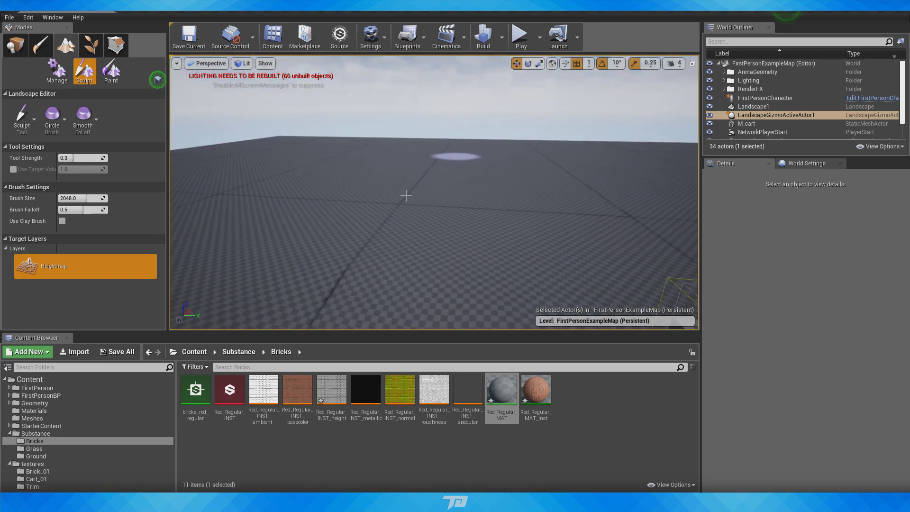
# Step: Examine the available landscape sculpting tools, brush types and falloff options
pyautogui.click(31, 115)
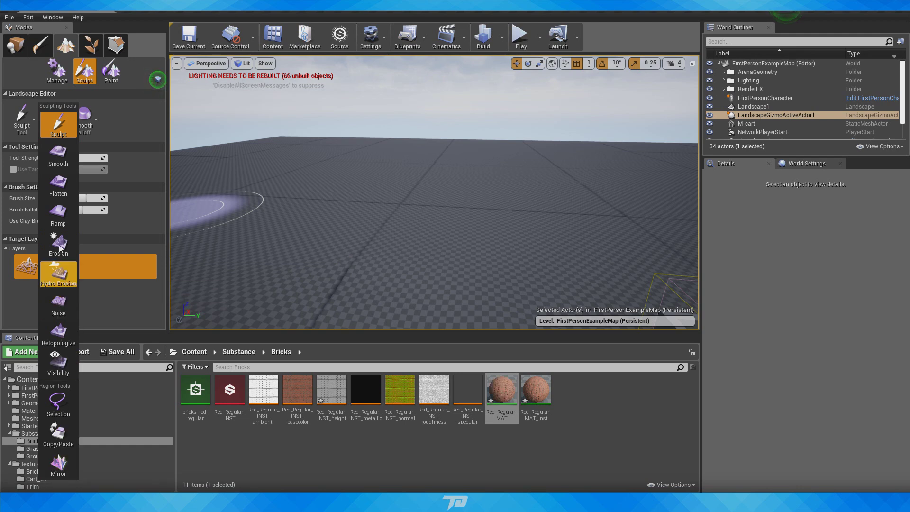
pyautogui.click(129, 135)
pyautogui.click(64, 120)
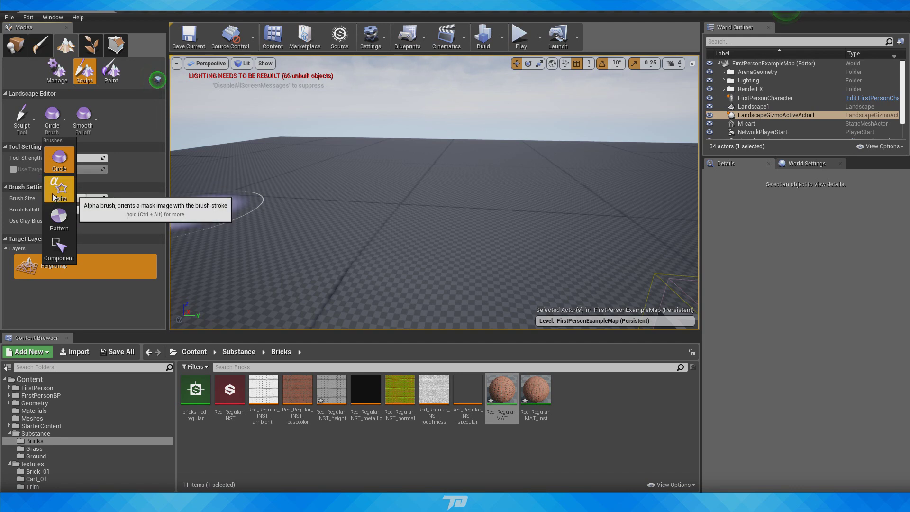
pyautogui.click(84, 141)
pyautogui.click(93, 115)
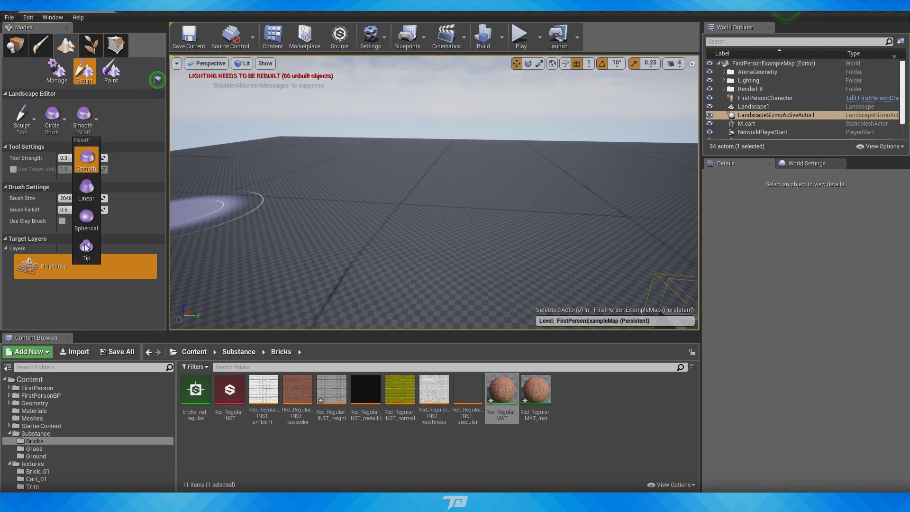
pyautogui.click(87, 126)
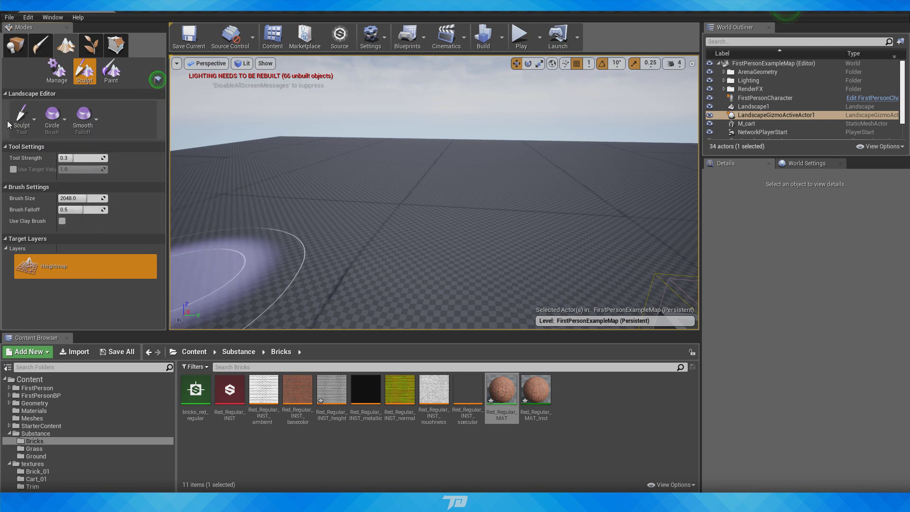
pyautogui.click(52, 122)
pyautogui.click(25, 122)
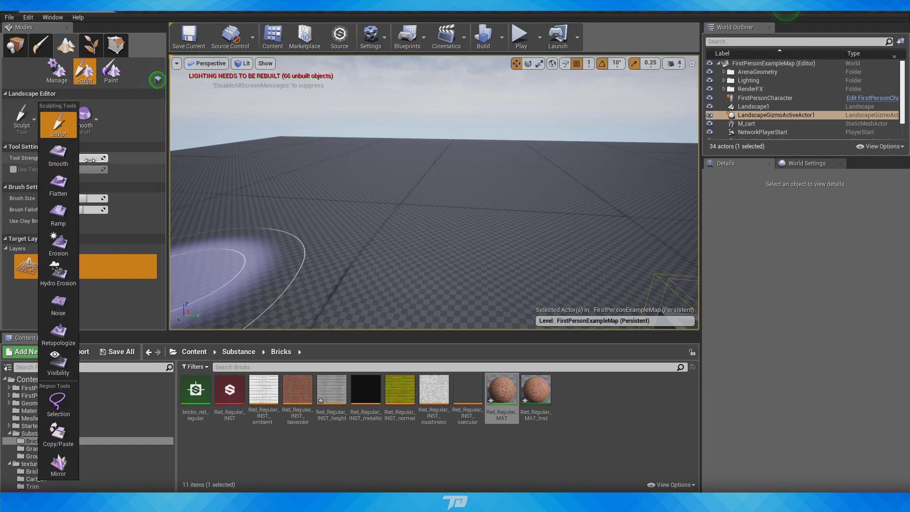
# Step: Try the Smooth tool on the landscape, and raise rounded terrain outside the arena with the Sculpt tool
pyautogui.click(65, 156)
pyautogui.moveTo(373, 122)
pyautogui.mouseDown(button='right')
pyautogui.moveTo(398, 154)
pyautogui.moveTo(388, 163)
pyautogui.mouseUp(button='right')
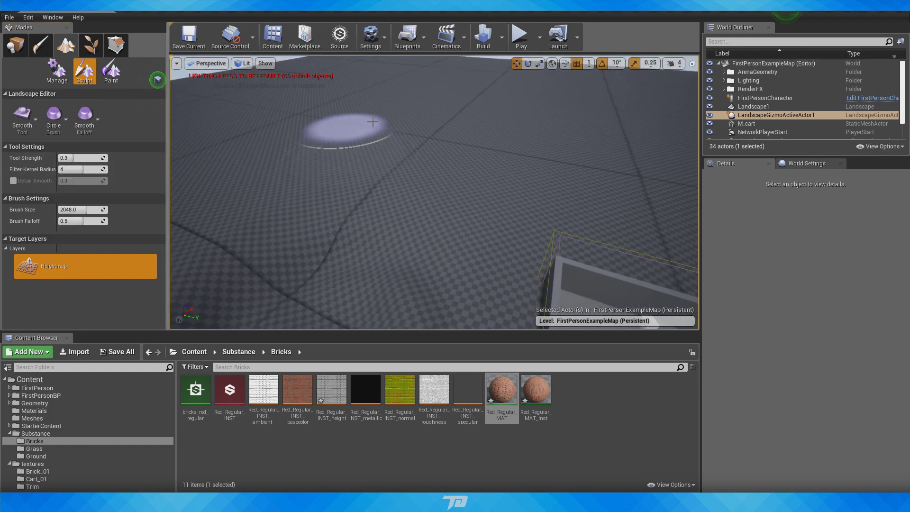
pyautogui.click(23, 118)
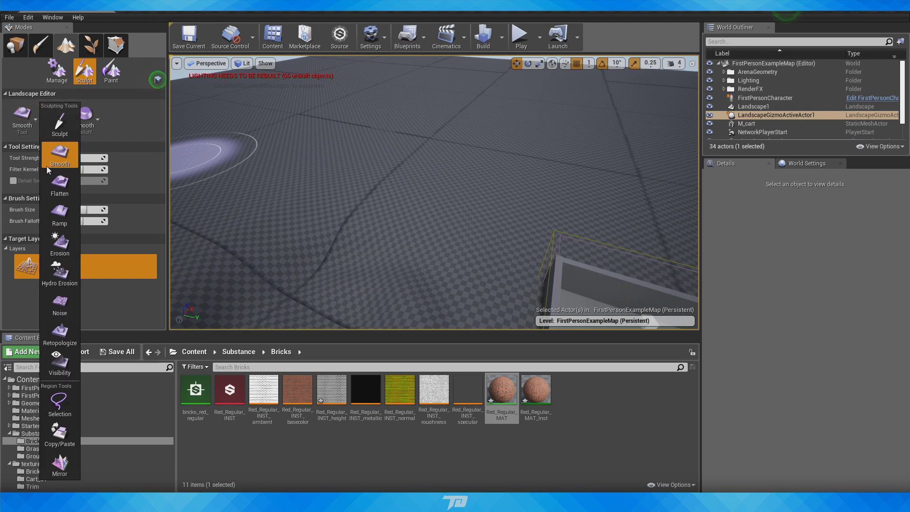
pyautogui.click(60, 122)
pyautogui.moveTo(345, 187)
pyautogui.mouseDown()
pyautogui.moveTo(372, 195)
pyautogui.moveTo(376, 185)
pyautogui.moveTo(325, 148)
pyautogui.moveTo(391, 142)
pyautogui.moveTo(375, 167)
pyautogui.moveTo(415, 180)
pyautogui.mouseUp()
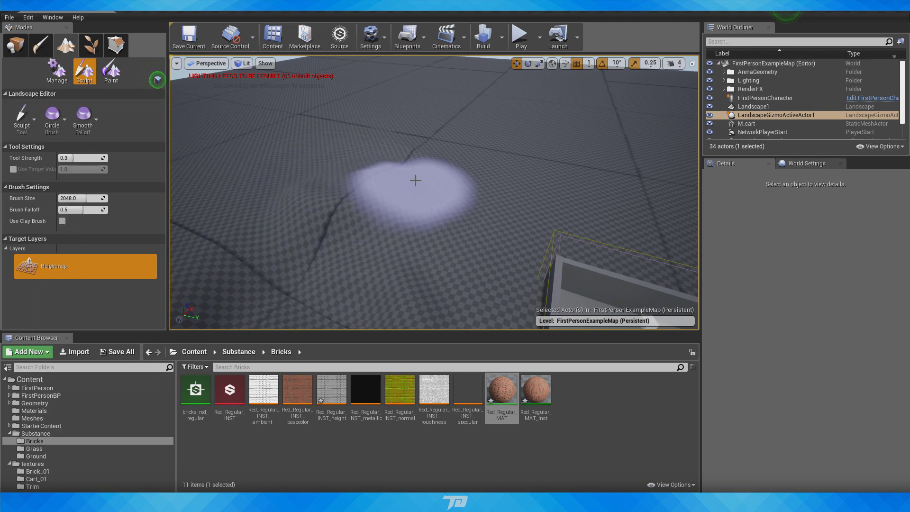
pyautogui.moveTo(415, 180); pyautogui.dragTo(445, 152, button='right')
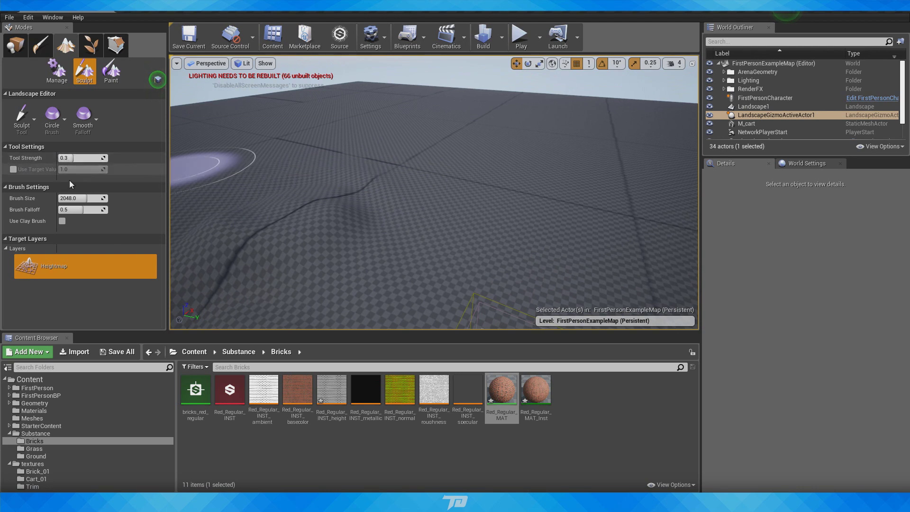
# Step: Set the brush falloff to 0.0 and sculpt a hard-edged plateau beside the rounded terrain
pyautogui.moveTo(85, 209); pyautogui.dragTo(91, 209)
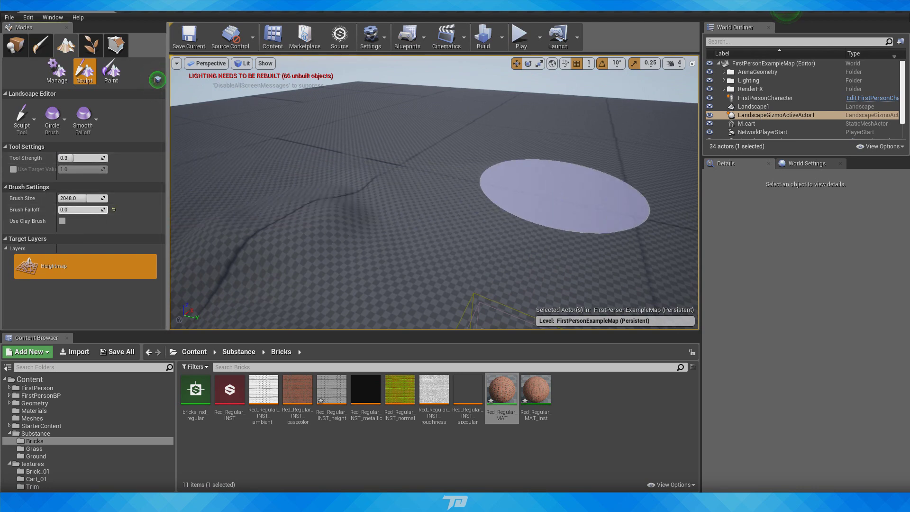
pyautogui.moveTo(564, 193); pyautogui.dragTo(564, 258, button='right')
pyautogui.moveTo(461, 169); pyautogui.dragTo(466, 161)
pyautogui.moveTo(465, 161)
pyautogui.mouseDown(button='right')
pyautogui.moveTo(497, 111)
pyautogui.moveTo(512, 108)
pyautogui.moveTo(514, 85)
pyautogui.moveTo(512, 92)
pyautogui.mouseUp(button='right')
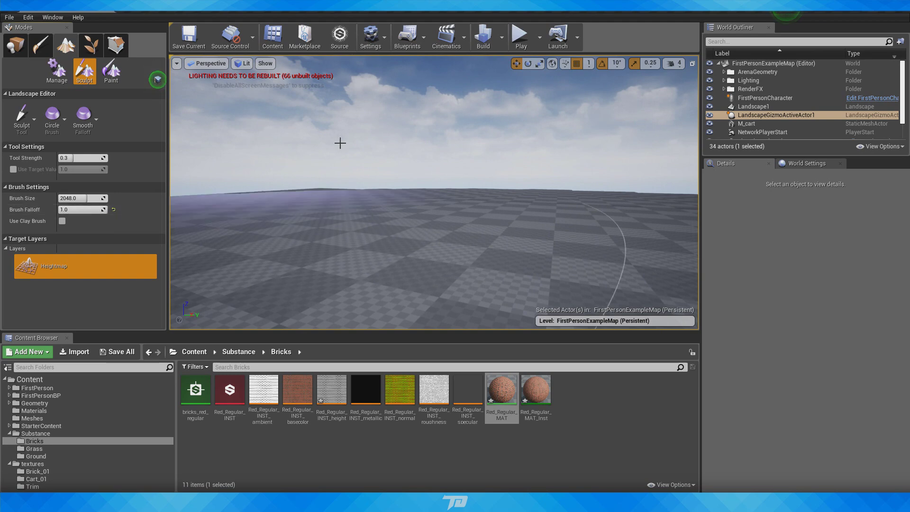
# Step: Sculpt softly sloping hills around the hard-edged plateau with the brush falloff at 1.0
pyautogui.moveTo(340, 142); pyautogui.dragTo(475, 195, button='right')
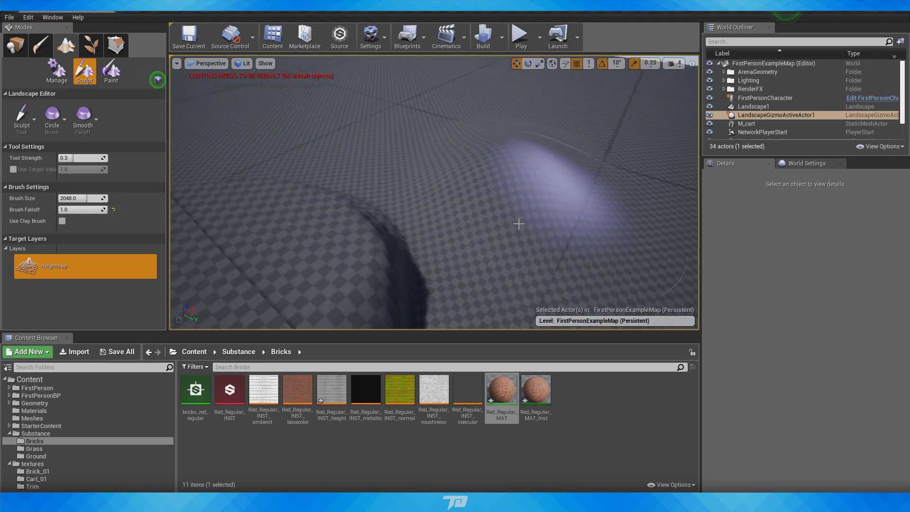
pyautogui.moveTo(351, 232); pyautogui.dragTo(367, 208)
pyautogui.moveTo(367, 208); pyautogui.dragTo(397, 163, button='right')
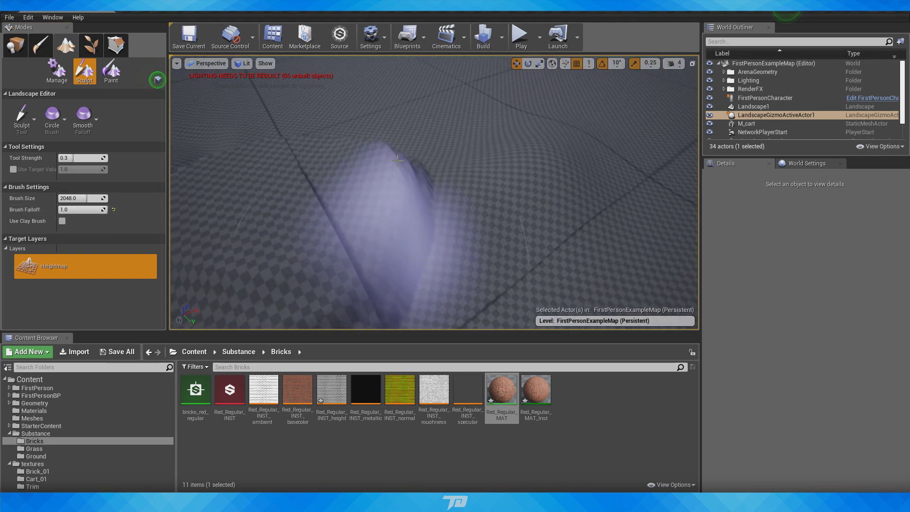
pyautogui.moveTo(397, 161)
pyautogui.mouseDown()
pyautogui.moveTo(400, 169)
pyautogui.moveTo(309, 180)
pyautogui.mouseUp()
pyautogui.moveTo(309, 180)
pyautogui.mouseDown(button='right')
pyautogui.moveTo(355, 158)
pyautogui.moveTo(378, 187)
pyautogui.moveTo(429, 197)
pyautogui.moveTo(419, 180)
pyautogui.mouseUp(button='right')
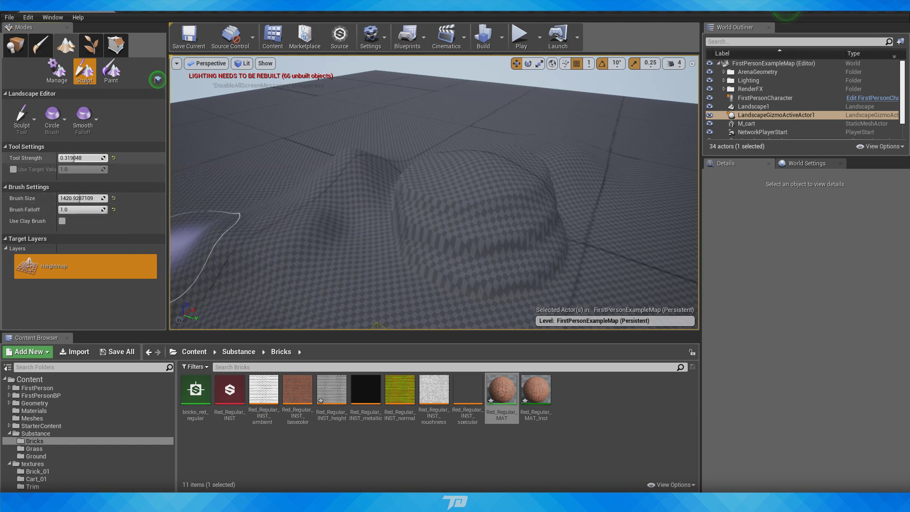
# Step: Set the tool strength to 1.0 and raise steep, narrow peaks beside the plateau
pyautogui.moveTo(62, 158); pyautogui.dragTo(67, 158)
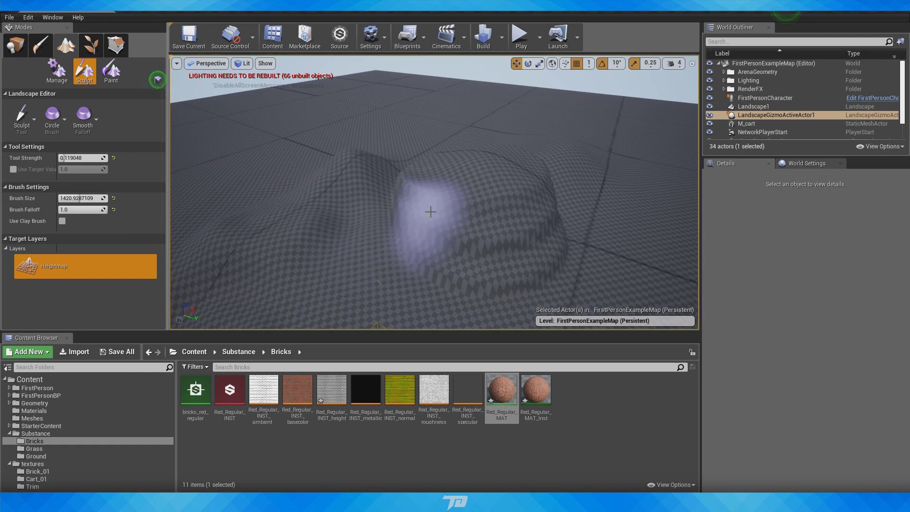
pyautogui.moveTo(93, 158); pyautogui.dragTo(109, 158)
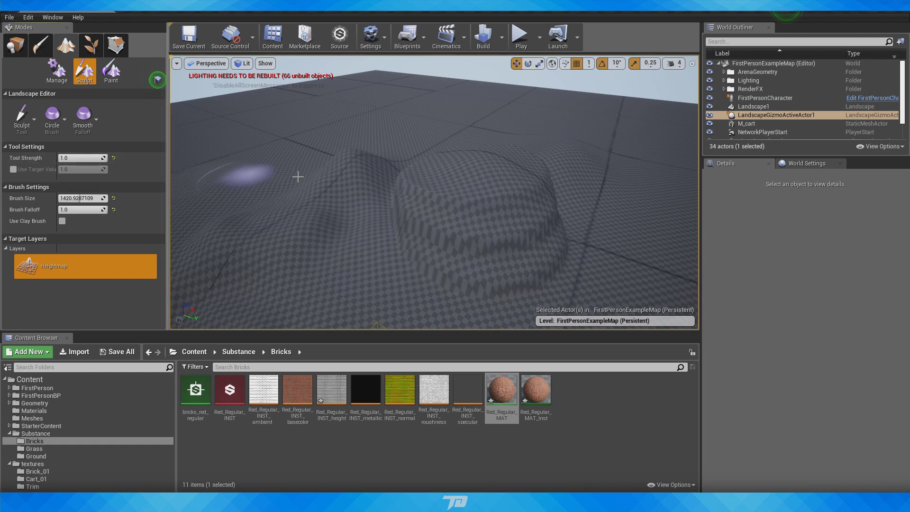
pyautogui.moveTo(299, 177); pyautogui.dragTo(487, 187, button='right')
pyautogui.moveTo(600, 202); pyautogui.dragTo(620, 202)
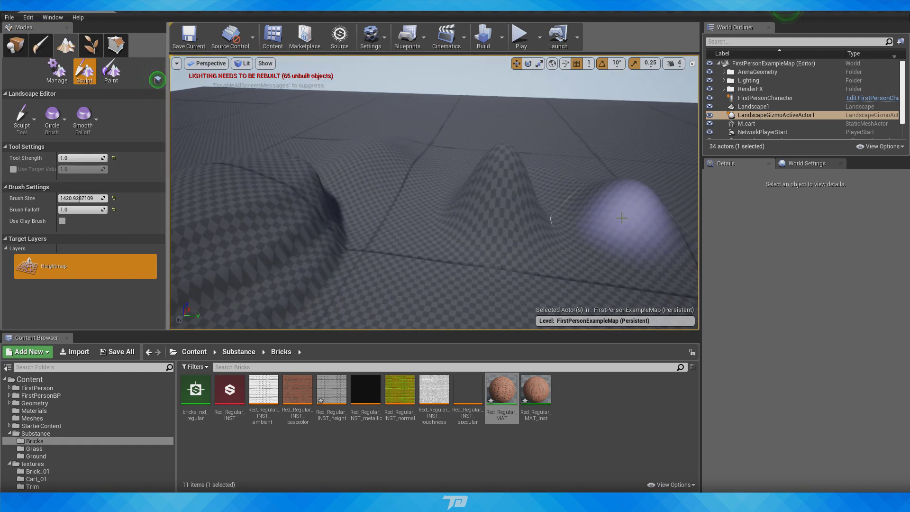
# Step: Build up a larger steep mound among the hills with the Sculpt tool at full strength
pyautogui.press('s')
pyautogui.moveTo(433, 192)
pyautogui.mouseDown(button='right')
pyautogui.moveTo(365, 204)
pyautogui.moveTo(412, 209)
pyautogui.moveTo(379, 227)
pyautogui.moveTo(393, 190)
pyautogui.moveTo(426, 189)
pyautogui.mouseUp(button='right')
pyautogui.press('w')
pyautogui.press('s')
pyautogui.press('w')
pyautogui.moveTo(426, 189); pyautogui.dragTo(386, 171)
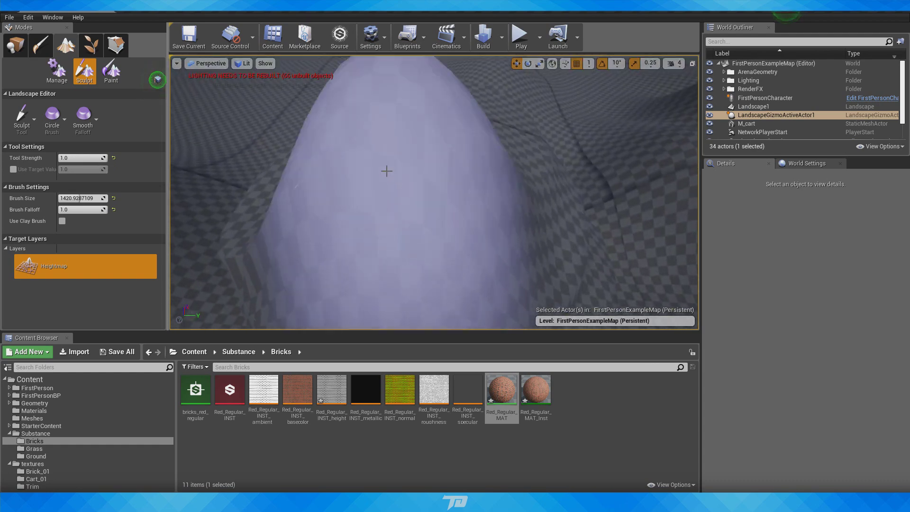
# Step: Soften the steep sculpted peaks and hills with the Smooth tool
pyautogui.press('s')
pyautogui.moveTo(386, 172)
pyautogui.mouseDown(button='right')
pyautogui.moveTo(365, 189)
pyautogui.moveTo(351, 185)
pyautogui.mouseUp(button='right')
pyautogui.click(59, 129)
pyautogui.click(28, 127)
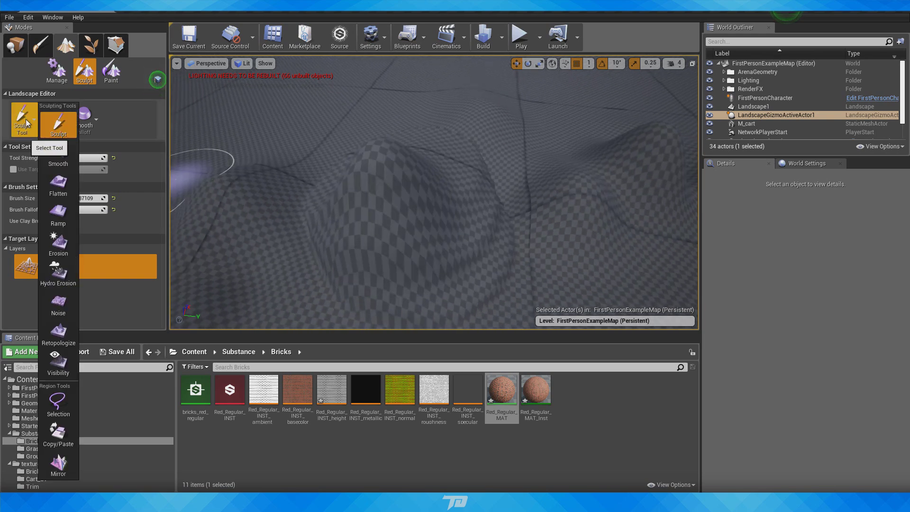
pyautogui.click(61, 162)
pyautogui.moveTo(445, 178)
pyautogui.mouseDown(button='right')
pyautogui.moveTo(488, 173)
pyautogui.moveTo(465, 179)
pyautogui.mouseUp(button='right')
pyautogui.press('s')
pyautogui.press('w')
pyautogui.press('s')
pyautogui.moveTo(545, 197); pyautogui.dragTo(408, 187, button='right')
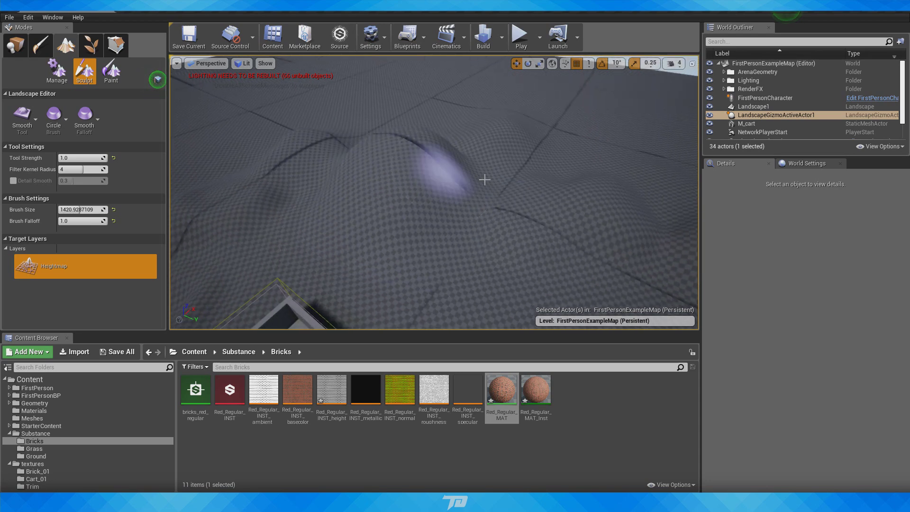
# Step: Examine the landscape Paint tool's target layers and the Landscape Material setting in Landscape1's details
pyautogui.press('s')
pyautogui.moveTo(483, 181)
pyautogui.mouseDown(button='right')
pyautogui.moveTo(436, 213)
pyautogui.moveTo(426, 175)
pyautogui.moveTo(464, 182)
pyautogui.mouseUp(button='right')
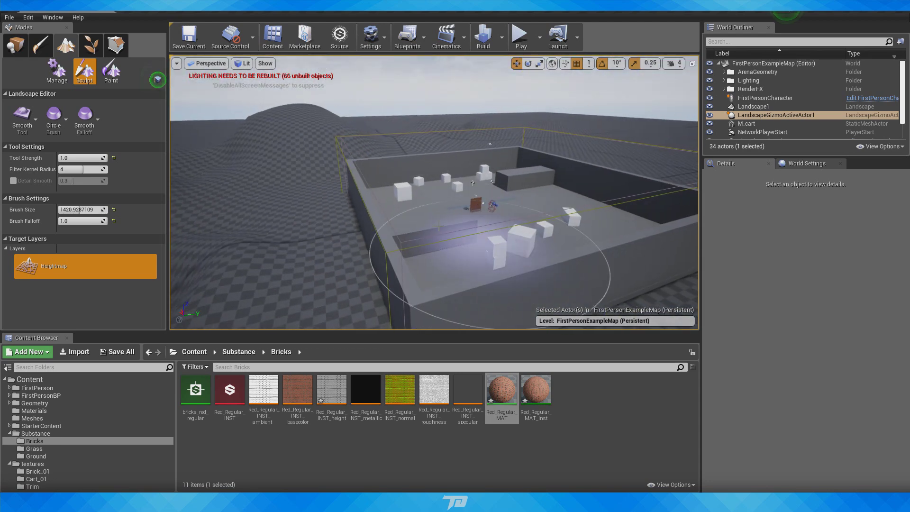
pyautogui.click(112, 72)
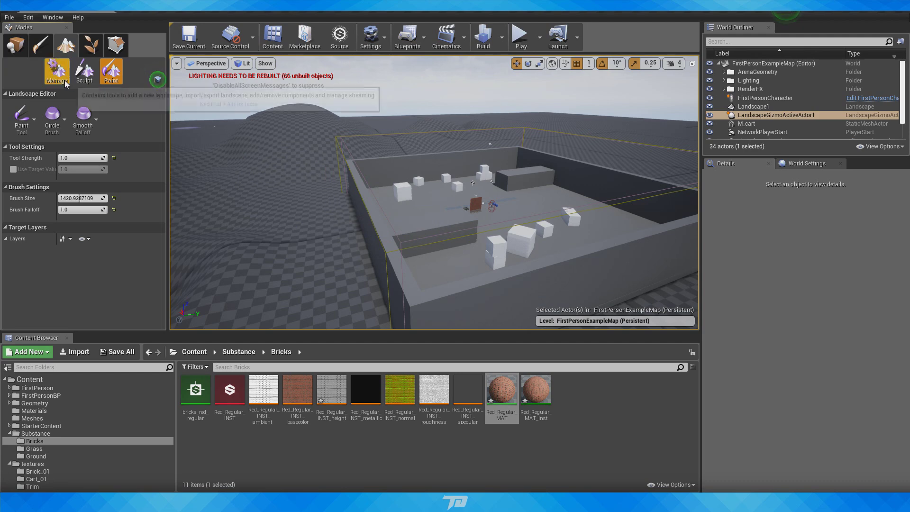
pyautogui.click(15, 48)
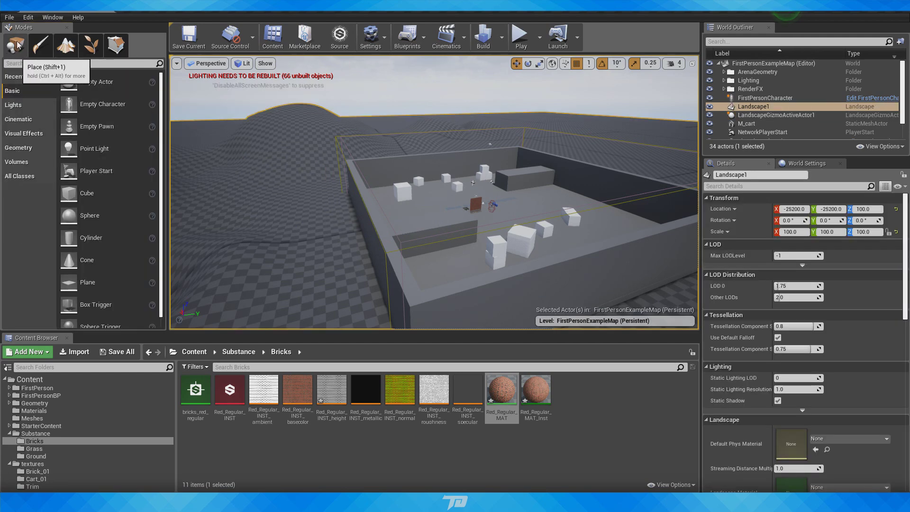
pyautogui.scroll(-6, 794, 336)
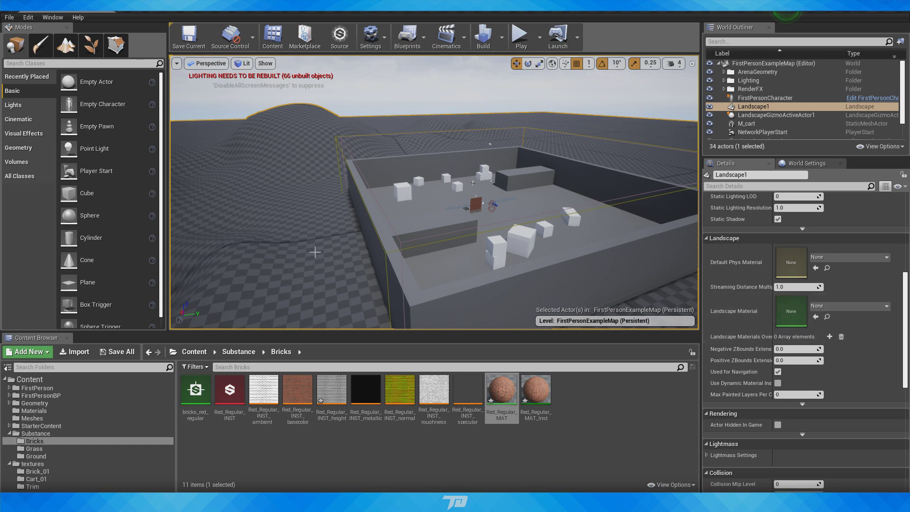
pyautogui.click(65, 45)
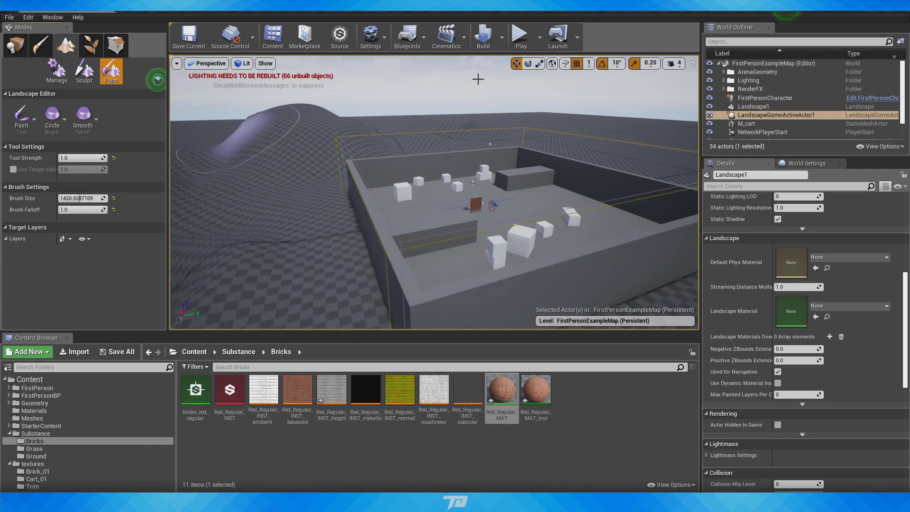
pyautogui.click(15, 45)
pyautogui.scroll(-5, 475, 167)
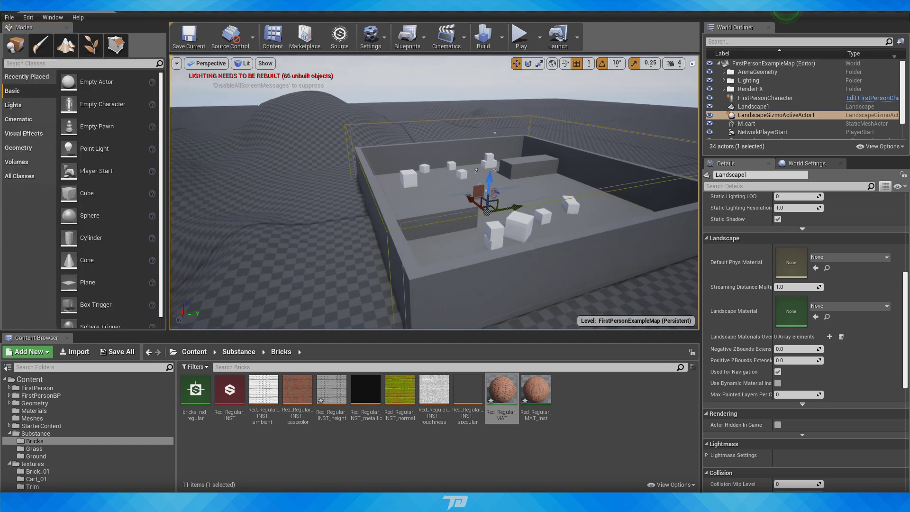
pyautogui.scroll(-1, 475, 167)
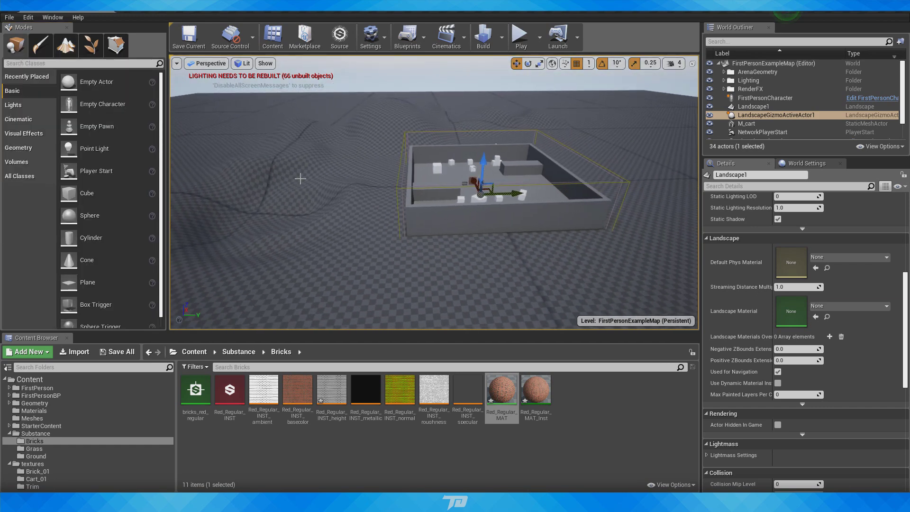
# Step: Open the Vertex Painting material from the Materials folder
pyautogui.click(10, 433)
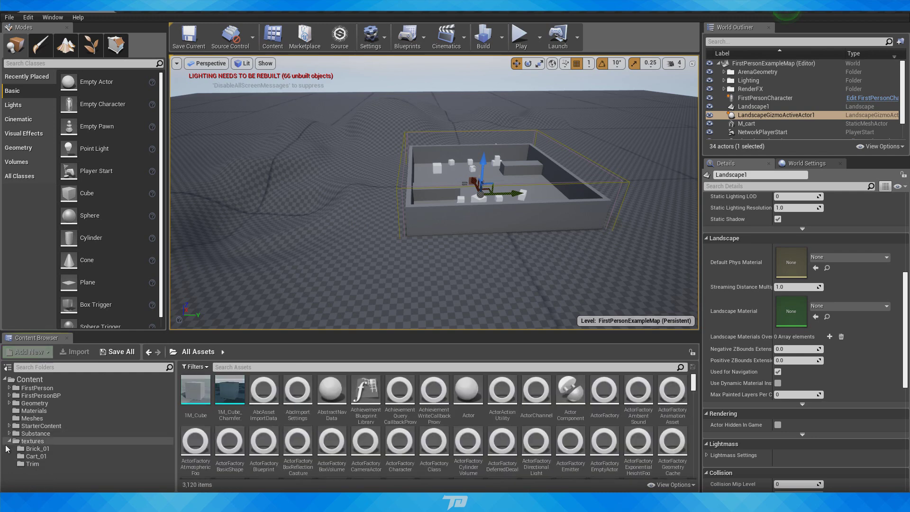
pyautogui.click(32, 418)
pyautogui.click(34, 411)
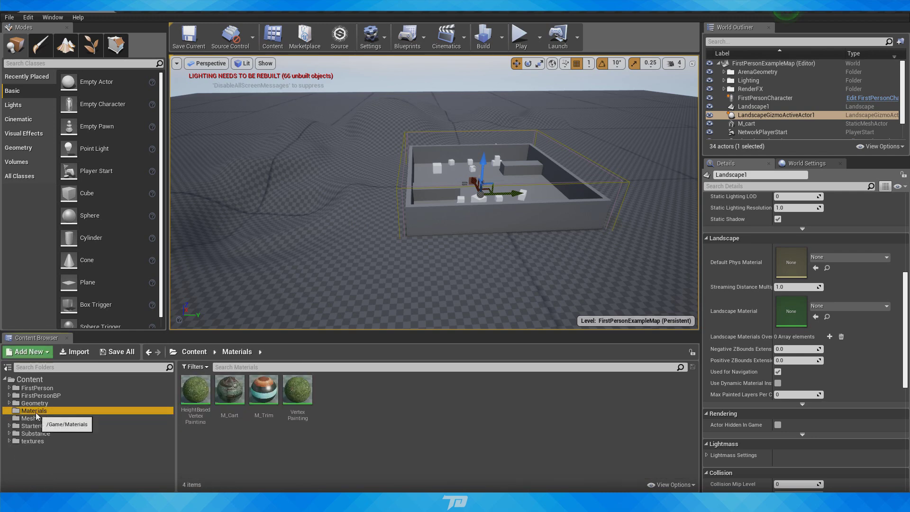
pyautogui.doubleClick(298, 389)
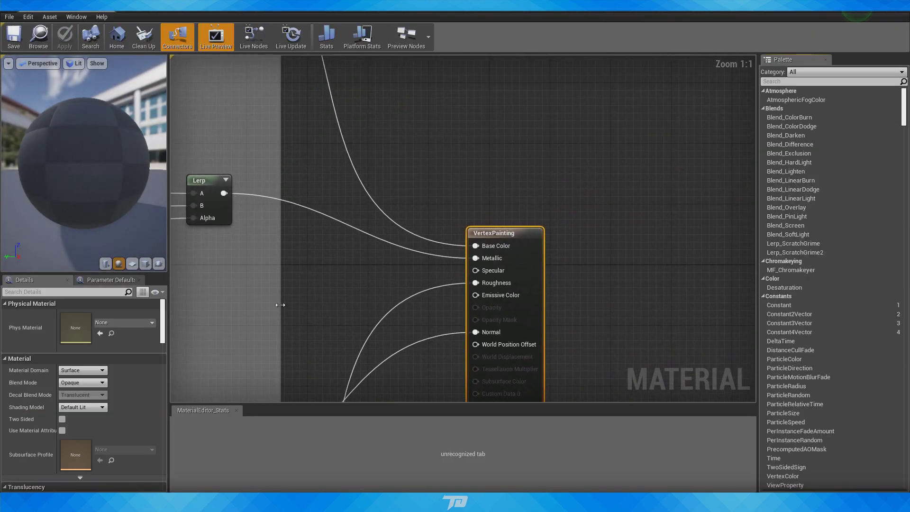
# Step: Examine the overall Vertex Painting node graph, from the ground and grass tiling groups through the vertex colour node to the Lerps
pyautogui.scroll(-6, 362, 279)
pyautogui.moveTo(405, 278); pyautogui.dragTo(501, 215, button='right')
pyautogui.scroll(3, 482, 261)
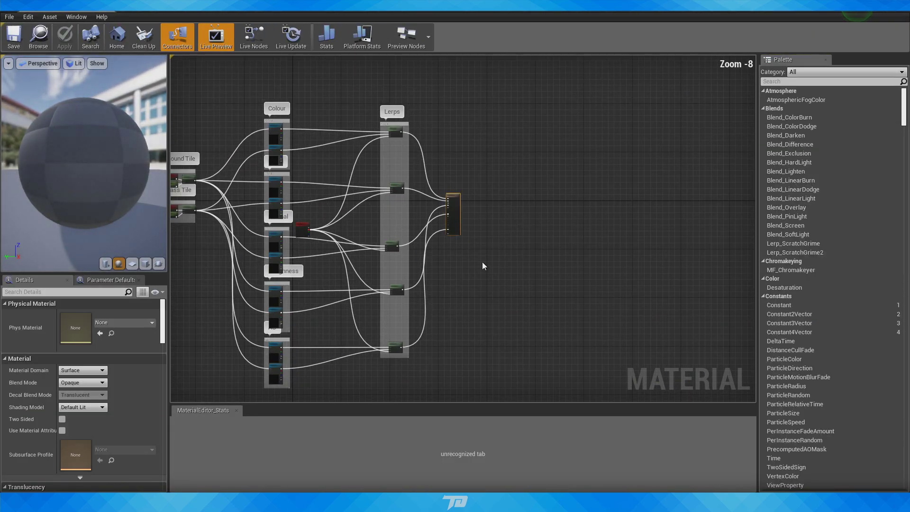
pyautogui.moveTo(481, 262); pyautogui.dragTo(587, 242, button='right')
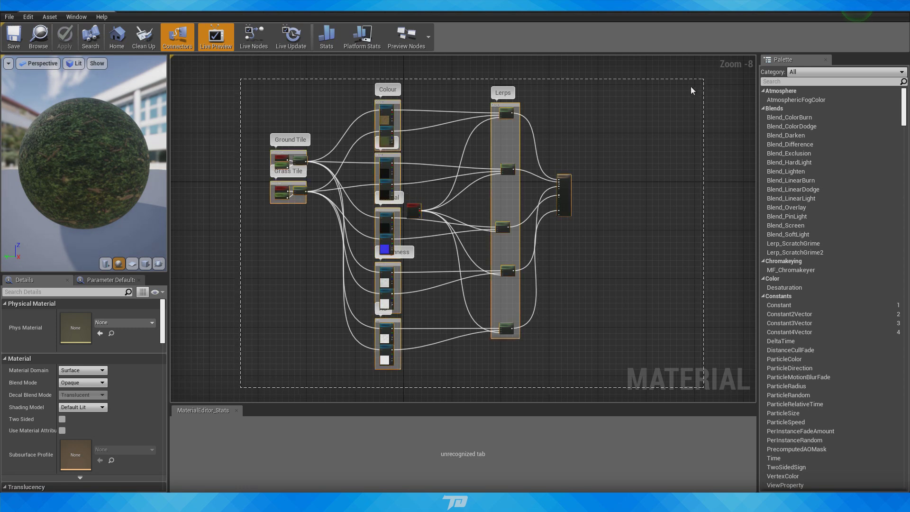
pyautogui.moveTo(690, 88); pyautogui.dragTo(686, 90)
pyautogui.moveTo(205, 384); pyautogui.dragTo(464, 252)
pyautogui.moveTo(675, 84); pyautogui.dragTo(675, 84)
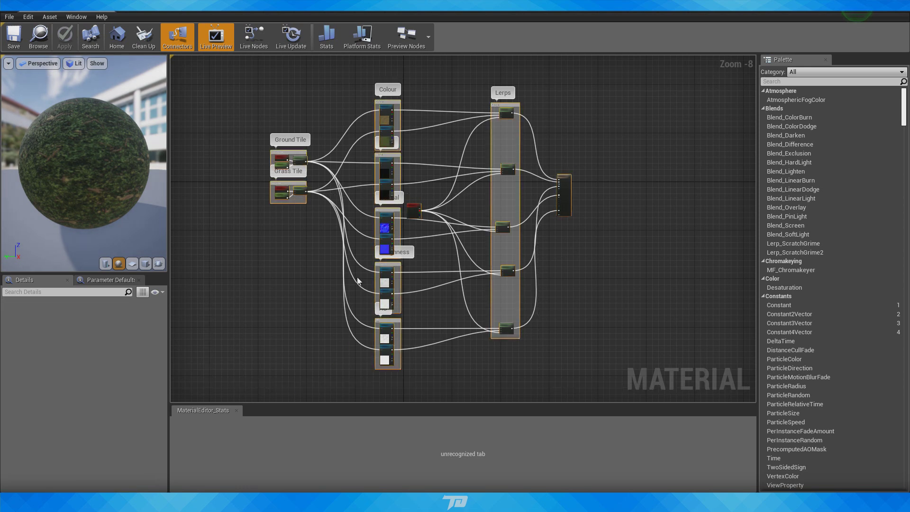
pyautogui.scroll(1, 303, 269)
pyautogui.moveTo(303, 269); pyautogui.dragTo(284, 272, button='right')
pyautogui.click(275, 267)
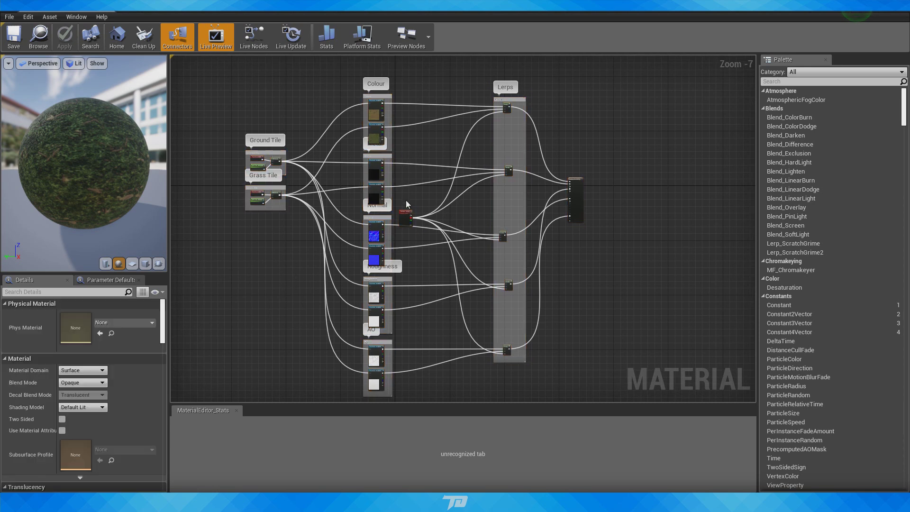
pyautogui.scroll(1, 414, 226)
pyautogui.scroll(-1, 413, 225)
pyautogui.moveTo(415, 258); pyautogui.dragTo(370, 251, button='right')
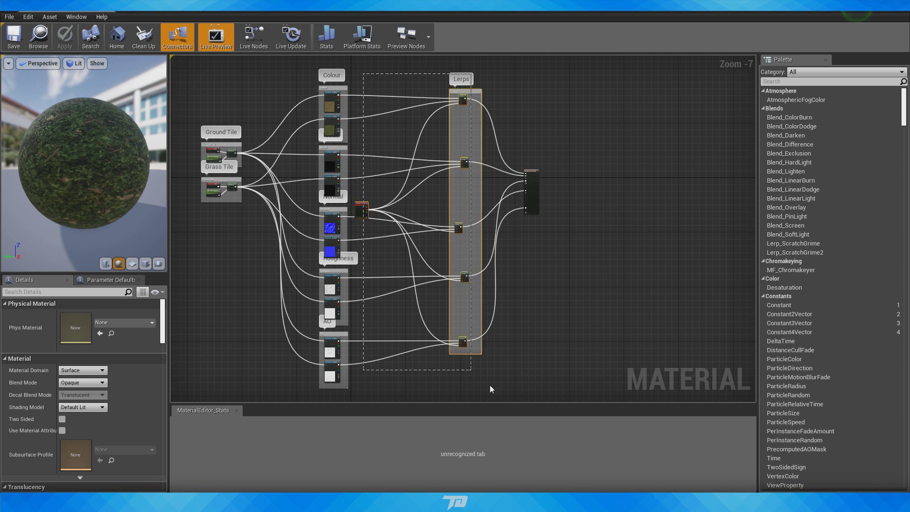
pyautogui.moveTo(490, 389); pyautogui.dragTo(486, 365)
pyautogui.moveTo(425, 232); pyautogui.dragTo(472, 251, button='right')
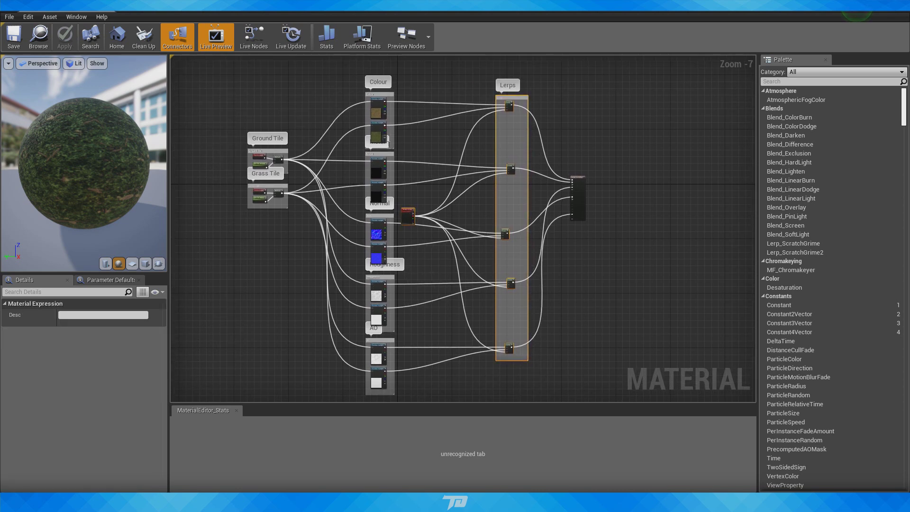
# Step: Examine the Colour, Metal, Normal, Roughness and AO texture groups and their Lerp connections, and return to the level
pyautogui.scroll(3, 401, 143)
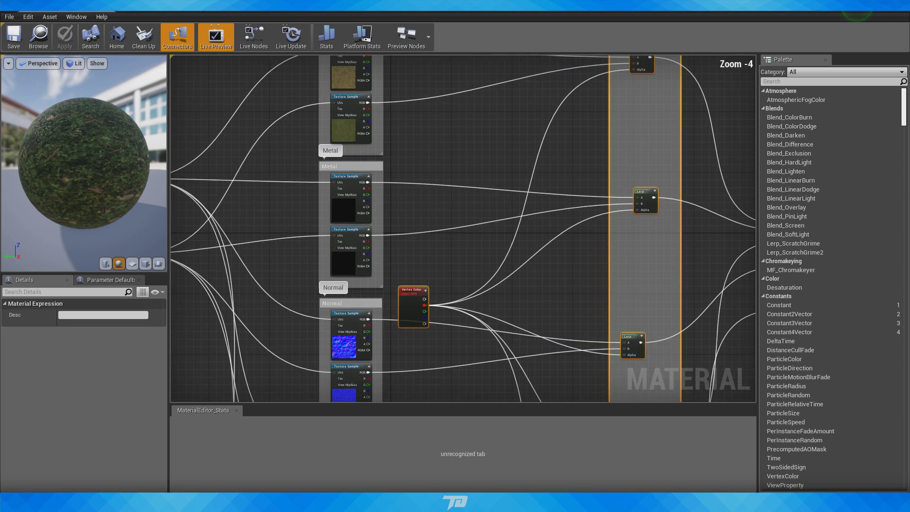
pyautogui.moveTo(369, 97); pyautogui.dragTo(383, 164, button='right')
pyautogui.moveTo(291, 311); pyautogui.dragTo(316, 229, button='right')
pyautogui.moveTo(312, 344); pyautogui.dragTo(337, 111, button='right')
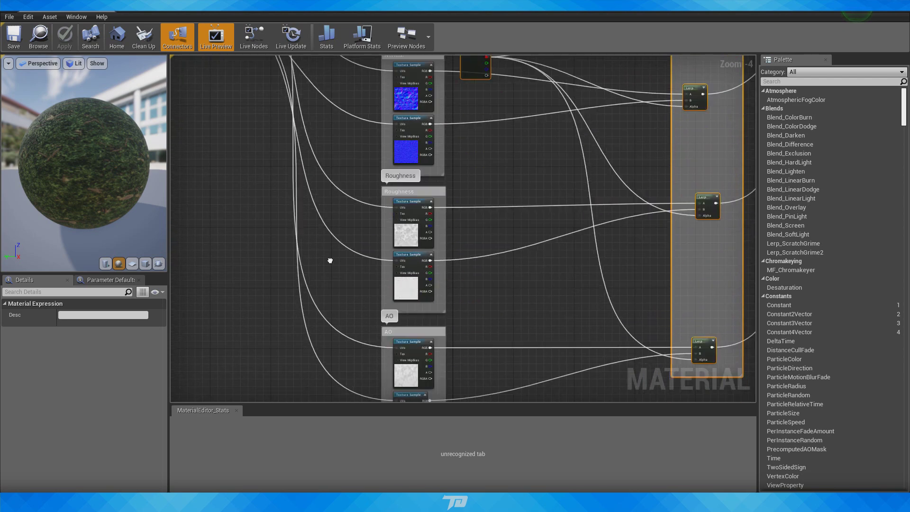
pyautogui.moveTo(343, 349); pyautogui.dragTo(333, 230, button='right')
pyautogui.scroll(-4, 449, 260)
pyautogui.moveTo(418, 319); pyautogui.dragTo(385, 293, button='right')
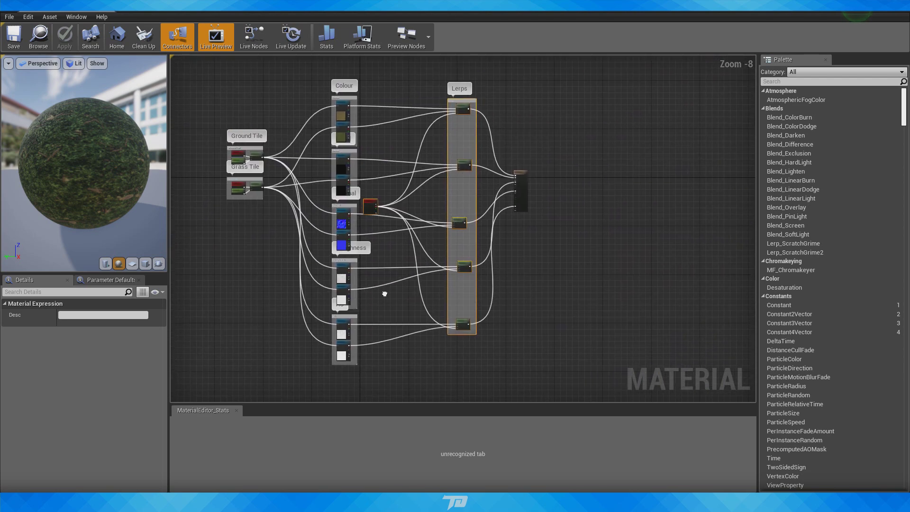
pyautogui.scroll(3, 338, 325)
pyautogui.moveTo(345, 178); pyautogui.dragTo(346, 170, button='right')
pyautogui.moveTo(315, 156); pyautogui.dragTo(274, 507, button='right')
pyautogui.moveTo(279, 249); pyautogui.dragTo(298, 511, button='right')
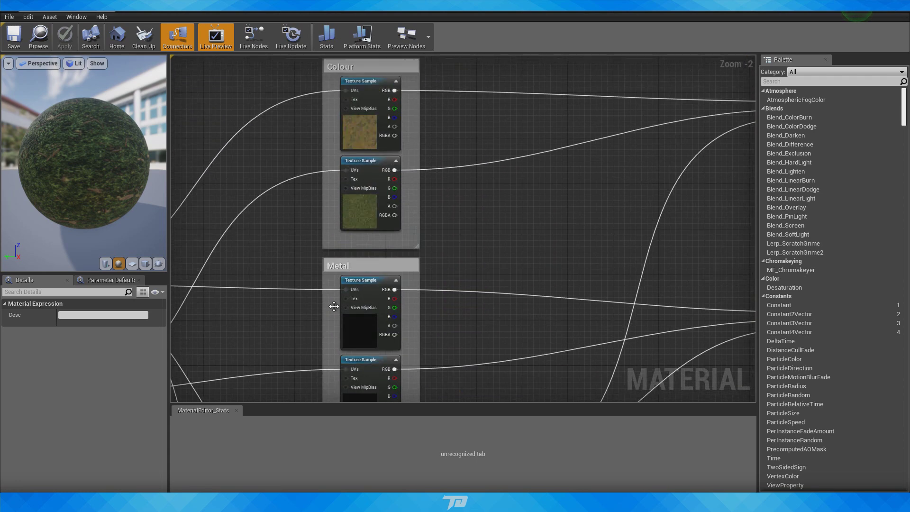
pyautogui.scroll(-4, 419, 315)
pyautogui.moveTo(419, 315); pyautogui.dragTo(428, 120, button='right')
pyautogui.scroll(1, 444, 283)
pyautogui.moveTo(508, 248); pyautogui.dragTo(422, 208, button='right')
pyautogui.moveTo(340, 194); pyautogui.dragTo(303, 246, button='right')
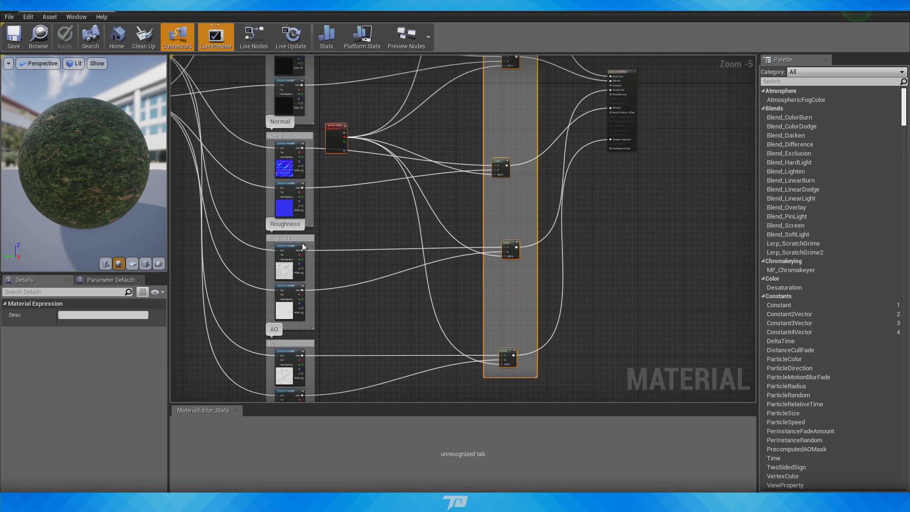
pyautogui.scroll(5, 302, 249)
pyautogui.scroll(-4, 488, 229)
pyautogui.moveTo(495, 214); pyautogui.dragTo(223, 370, button='right')
pyautogui.scroll(-5, 362, 289)
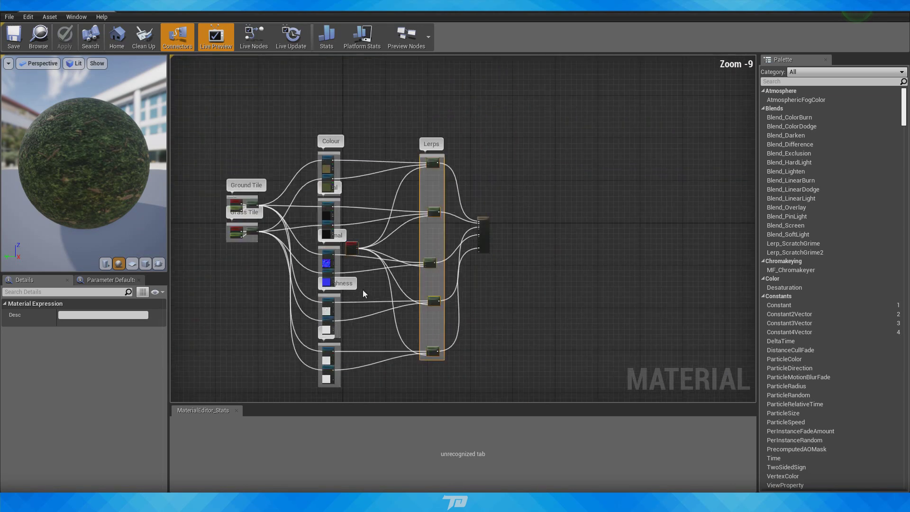
pyautogui.moveTo(362, 289); pyautogui.dragTo(434, 240, button='right')
pyautogui.click(106, 11)
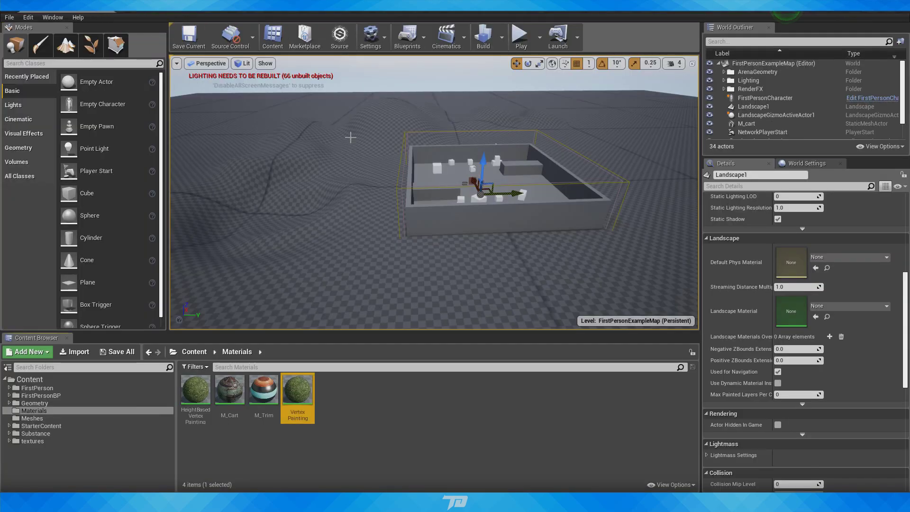
# Step: Create a material instance from the Vertex Painting material
pyautogui.moveTo(333, 189); pyautogui.dragTo(333, 209, button='right')
pyautogui.scroll(-2, 333, 189)
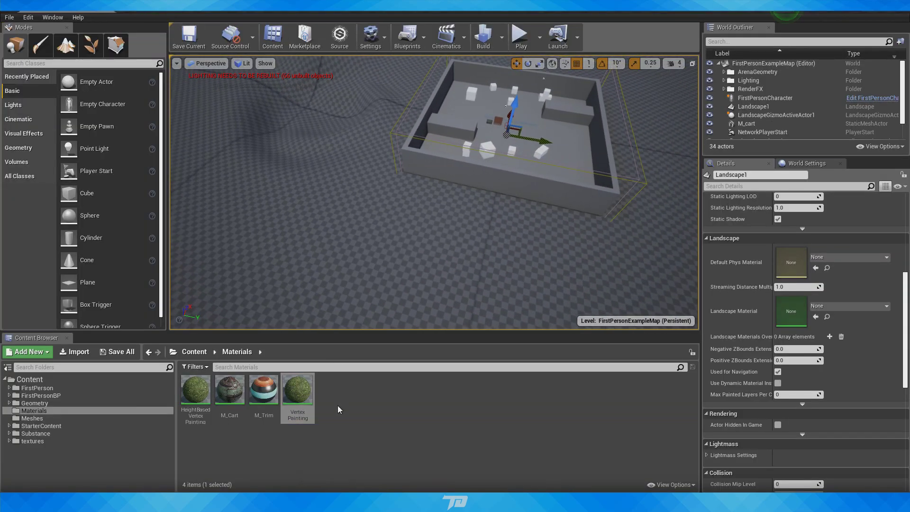
pyautogui.rightClick(300, 394)
pyautogui.click(339, 179)
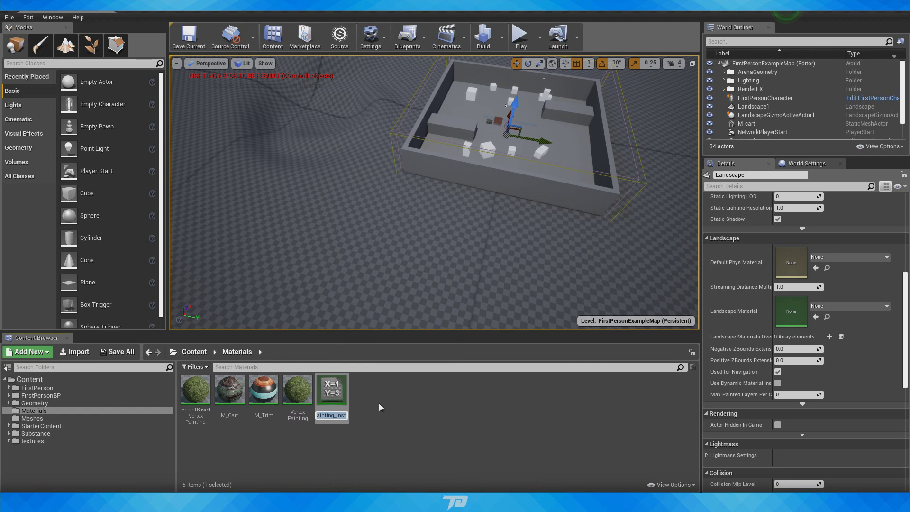
# Step: Assign the VertexPainting_Inst material instance to Landscape1 as its Landscape Material
pyautogui.moveTo(337, 386)
pyautogui.mouseDown()
pyautogui.moveTo(342, 393)
pyautogui.moveTo(361, 243)
pyautogui.mouseUp()
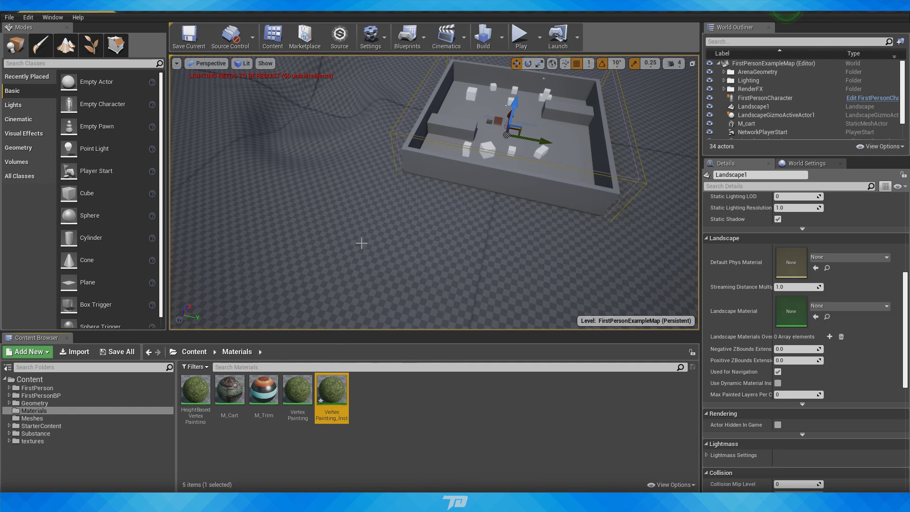
pyautogui.click(424, 251)
pyautogui.moveTo(338, 393)
pyautogui.mouseDown()
pyautogui.moveTo(800, 306)
pyautogui.moveTo(789, 315)
pyautogui.mouseUp()
pyautogui.scroll(-10, 426, 240)
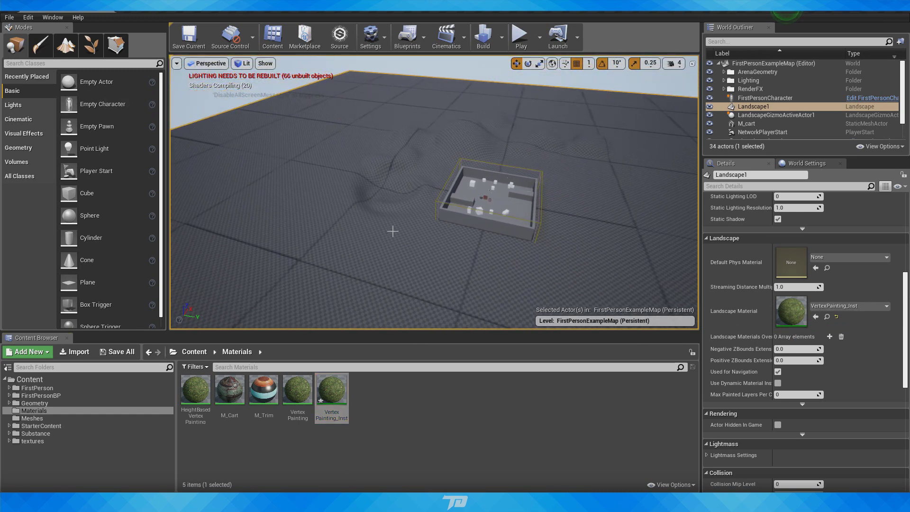
# Step: Inspect the applied material across the landscape's hills and up close on the ground, and return to the arena
pyautogui.moveTo(402, 198); pyautogui.dragTo(405, 225, button='right')
pyautogui.press('w')
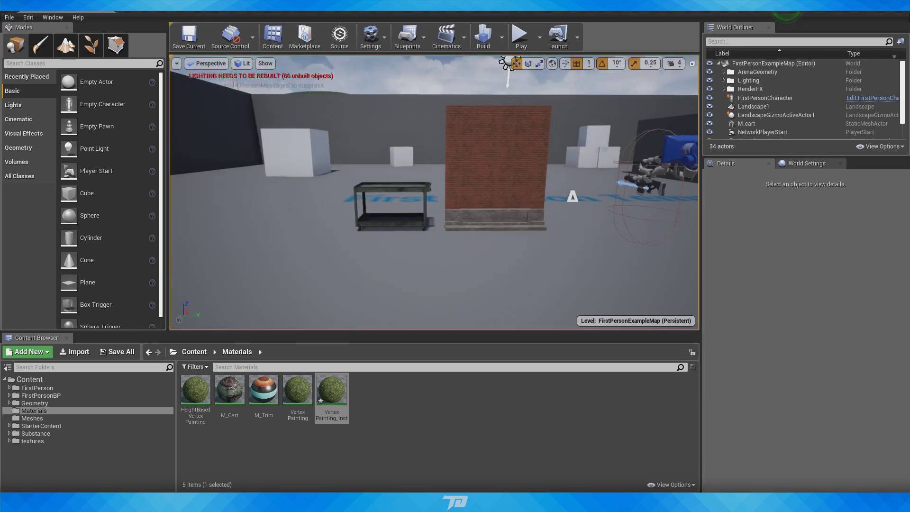
pyautogui.moveTo(434, 199); pyautogui.dragTo(398, 156, button='right')
pyautogui.press('w')
pyautogui.moveTo(429, 219); pyautogui.dragTo(441, 256, button='right')
pyautogui.press('w')
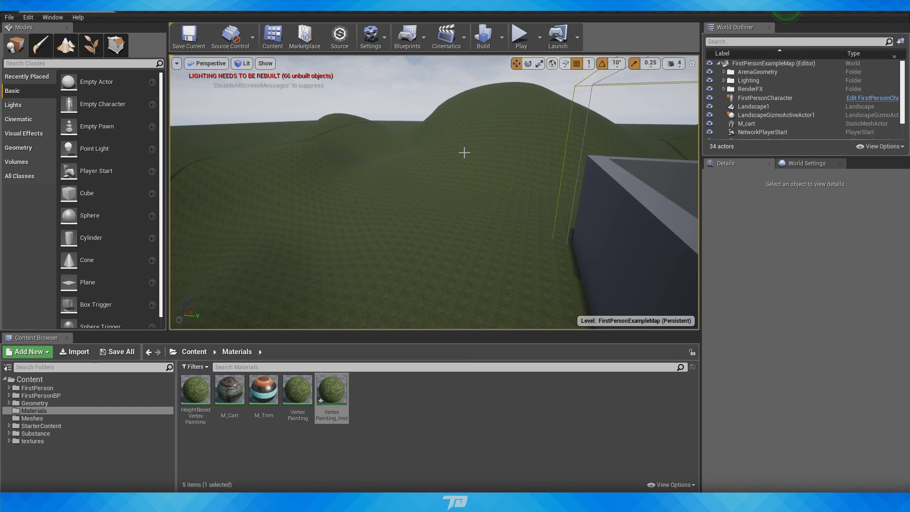
pyautogui.moveTo(520, 257); pyautogui.dragTo(517, 312, button='right')
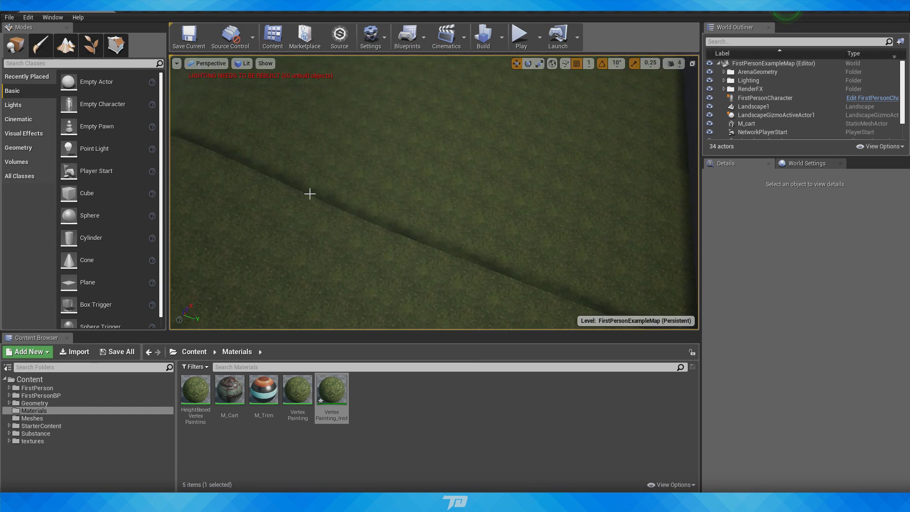
pyautogui.click(478, 190)
pyautogui.moveTo(478, 190); pyautogui.dragTo(412, 228, button='right')
pyautogui.moveTo(449, 251); pyautogui.dragTo(189, 287, button='right')
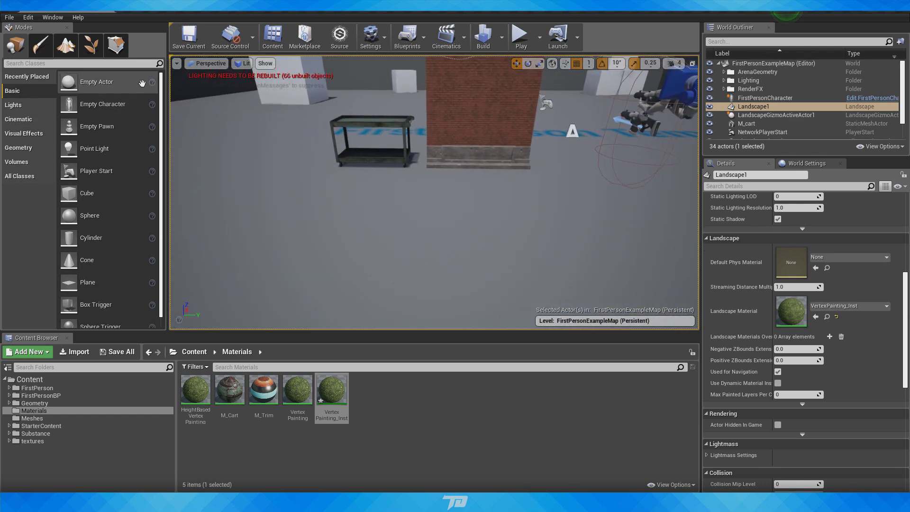
# Step: Place a basic Sphere on the arena floor beside the cart
pyautogui.moveTo(71, 217); pyautogui.dragTo(371, 139)
pyautogui.moveTo(371, 140); pyautogui.dragTo(379, 210, button='right')
pyautogui.moveTo(398, 292); pyautogui.dragTo(429, 153)
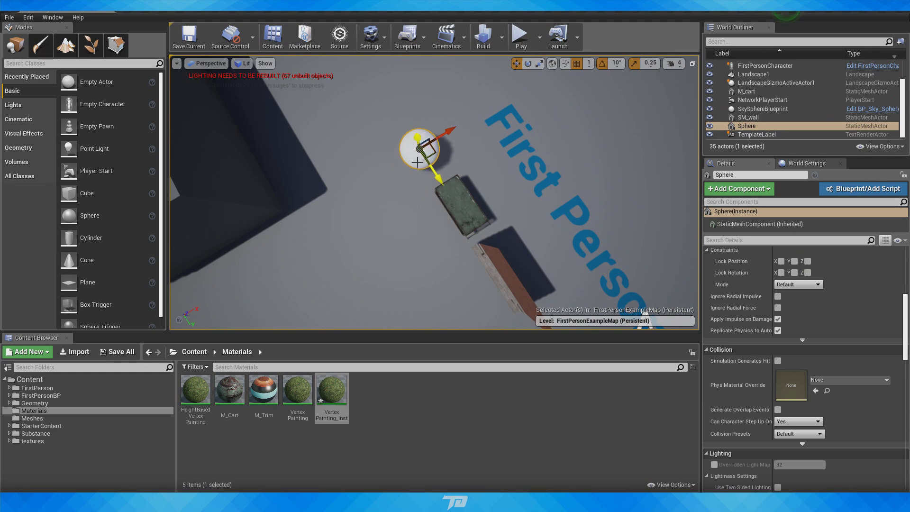
# Step: Scale the sphere up uniformly and raise it above the floor near the cart
pyautogui.moveTo(417, 162); pyautogui.dragTo(369, 209, button='right')
pyautogui.press('w')
pyautogui.press('r')
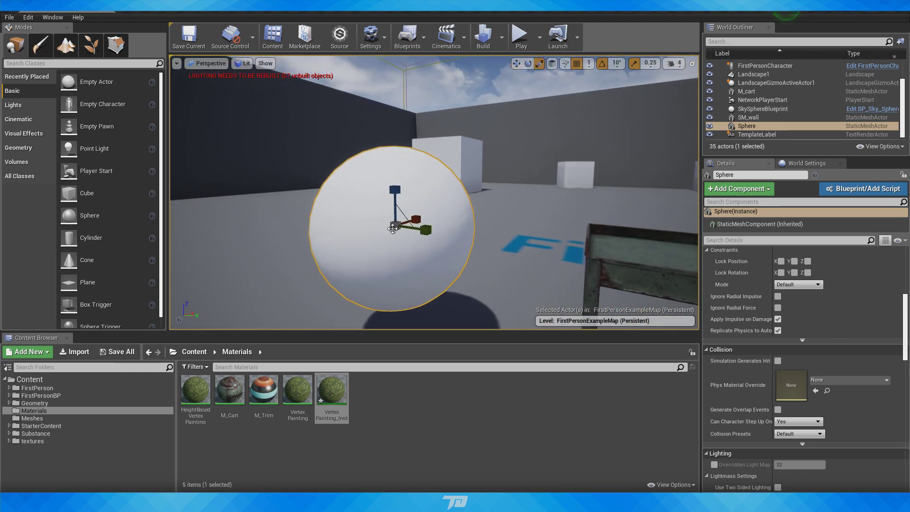
pyautogui.moveTo(392, 228); pyautogui.dragTo(408, 210)
pyautogui.press('w')
pyautogui.moveTo(401, 229); pyautogui.dragTo(480, 237, button='right')
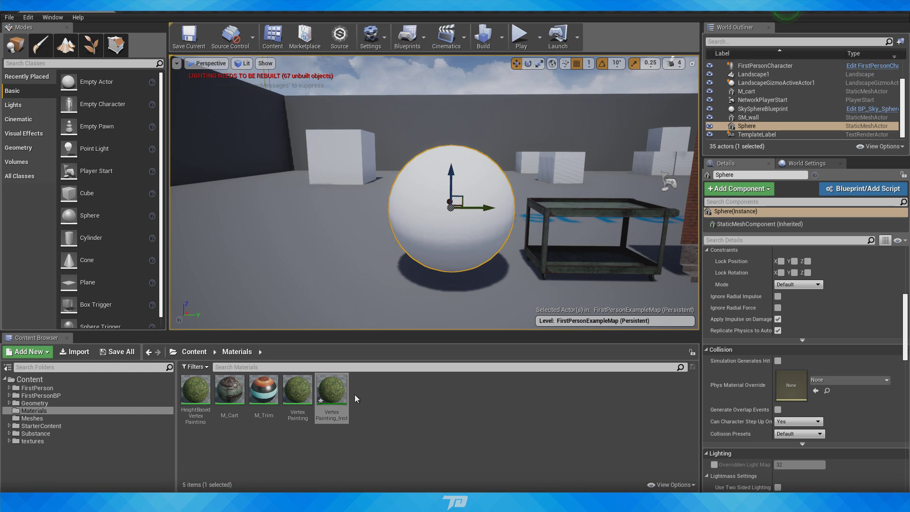
pyautogui.moveTo(457, 199); pyautogui.dragTo(430, 157)
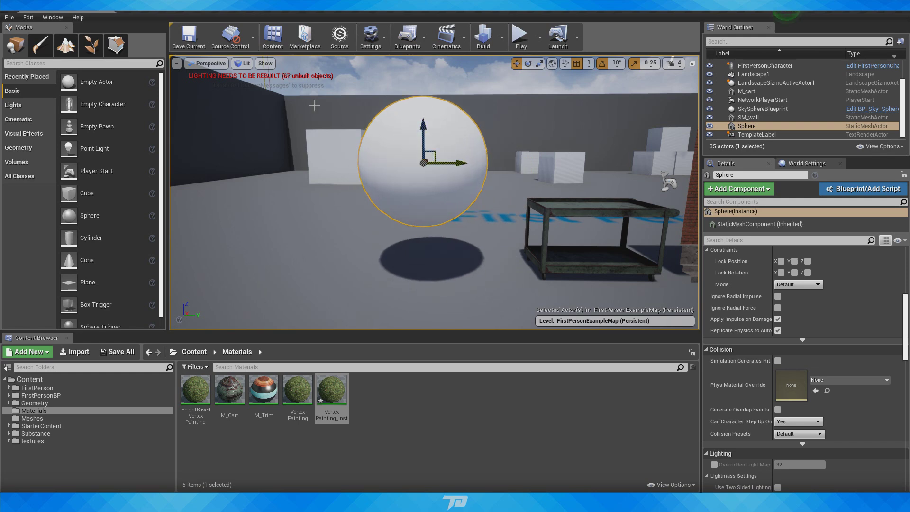
# Step: Deselect the sphere and examine the brick wall with its stone base beside the cart
pyautogui.press('Escape')
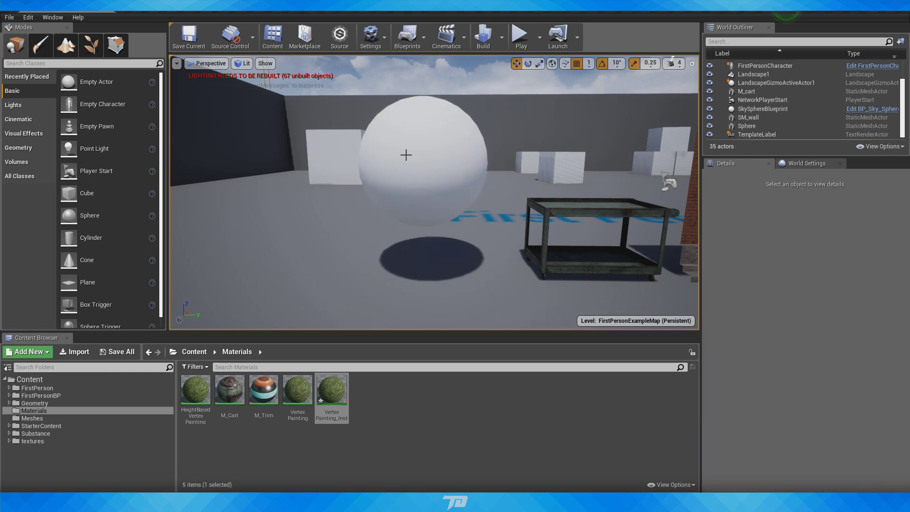
pyautogui.moveTo(435, 158); pyautogui.dragTo(481, 156, button='right')
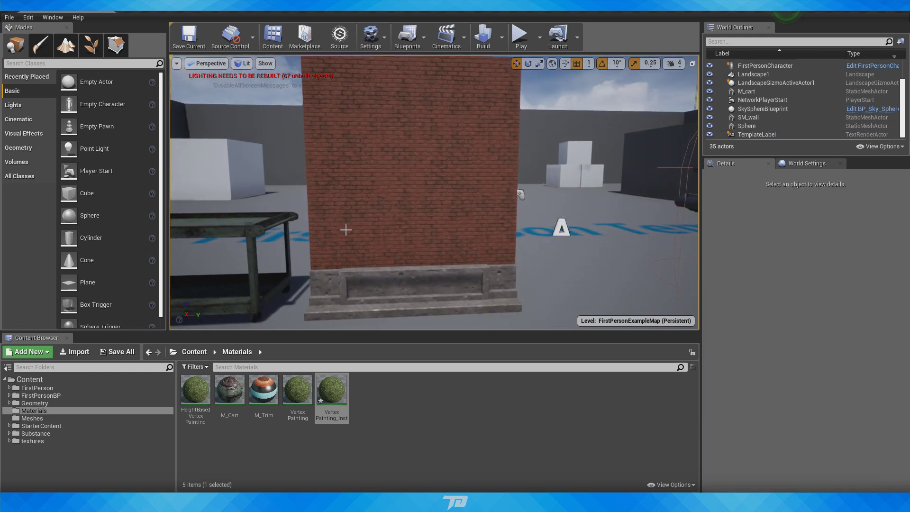
pyautogui.moveTo(337, 245); pyautogui.dragTo(329, 227, button='right')
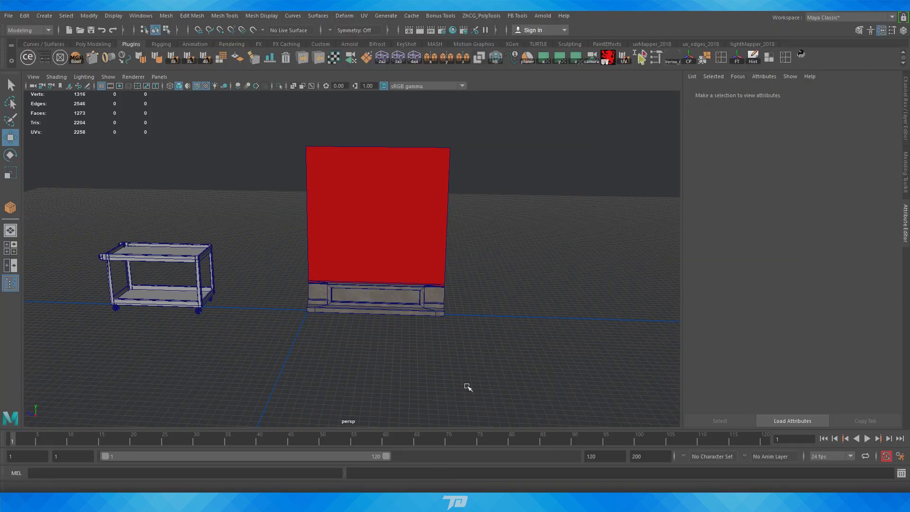
# Step: Switch to Maya and connect the red wall panel's two vertical side edges with five horizontal segments
pyautogui.click(412, 244)
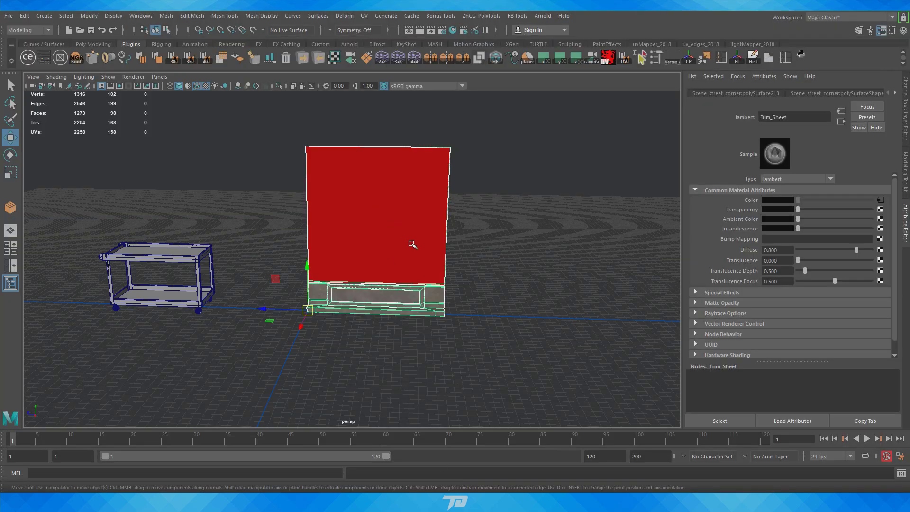
pyautogui.scroll(3, 426, 237)
pyautogui.moveTo(388, 197); pyautogui.dragTo(384, 228, button='right')
pyautogui.click(411, 194)
pyautogui.keyDown('alt'); pyautogui.moveTo(412, 193); pyautogui.dragTo(407, 242, button='middle'); pyautogui.keyUp('alt')
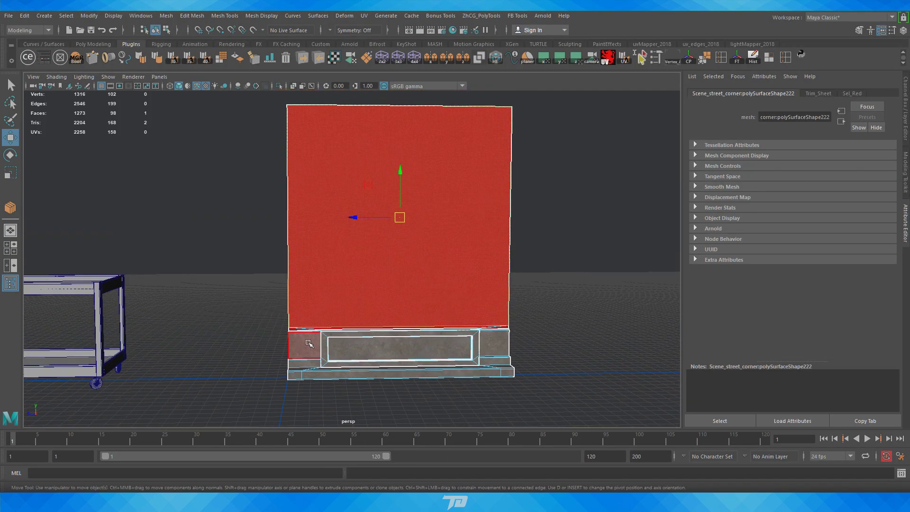
pyautogui.moveTo(364, 210); pyautogui.dragTo(429, 218, button='right')
pyautogui.keyDown('shift'); pyautogui.click(509, 213); pyautogui.keyUp('shift')
pyautogui.keyDown('shift'); pyautogui.moveTo(512, 215); pyautogui.dragTo(593, 275, button='right'); pyautogui.keyUp('shift')
pyautogui.keyDown('shift'); pyautogui.moveTo(559, 248); pyautogui.dragTo(613, 243, button='middle'); pyautogui.keyUp('shift')
pyautogui.press('w')
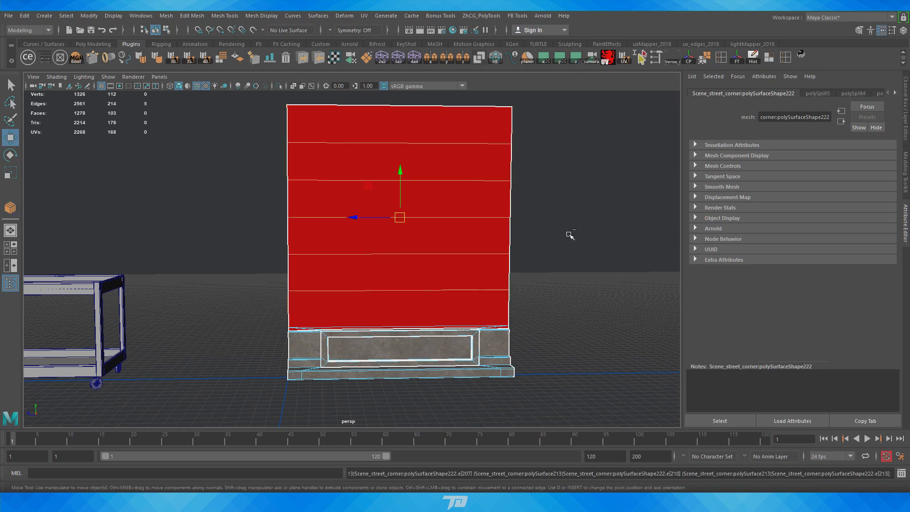
# Step: Connect the wall panel's horizontal edges with six vertical segments, then return to object selection and deselect the wall
pyautogui.click(399, 105)
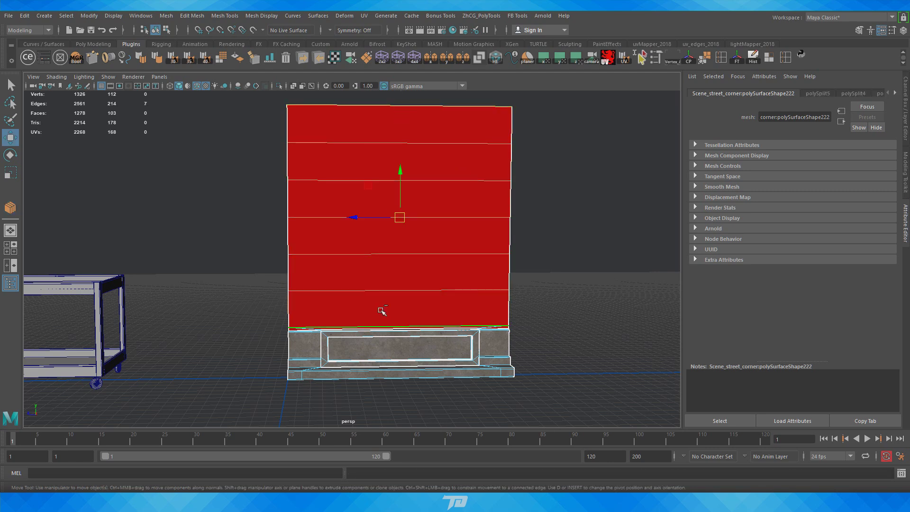
pyautogui.keyDown('shift'); pyautogui.moveTo(596, 272); pyautogui.dragTo(606, 284, button='right'); pyautogui.keyUp('shift')
pyautogui.keyDown('shift'); pyautogui.moveTo(575, 249); pyautogui.dragTo(588, 253, button='middle'); pyautogui.keyUp('shift')
pyautogui.press('w')
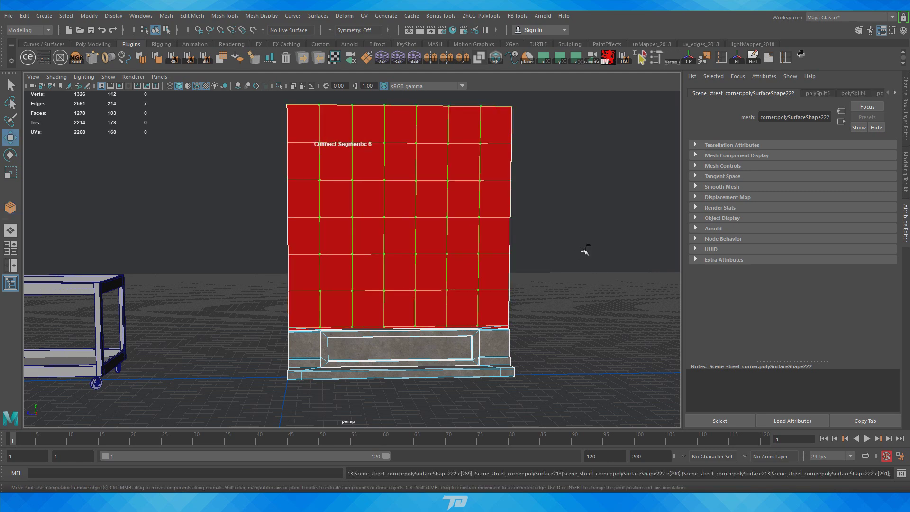
pyautogui.scroll(3, 402, 221)
pyautogui.keyDown('alt'); pyautogui.moveTo(392, 254); pyautogui.dragTo(401, 250); pyautogui.keyUp('alt')
pyautogui.moveTo(395, 205); pyautogui.dragTo(438, 188, button='right')
pyautogui.click(589, 195)
# Step: Select the subdivided wall and examine its grid of faces from several angles
pyautogui.scroll(-3, 478, 227)
pyautogui.keyDown('alt'); pyautogui.moveTo(458, 230); pyautogui.dragTo(426, 256); pyautogui.keyUp('alt')
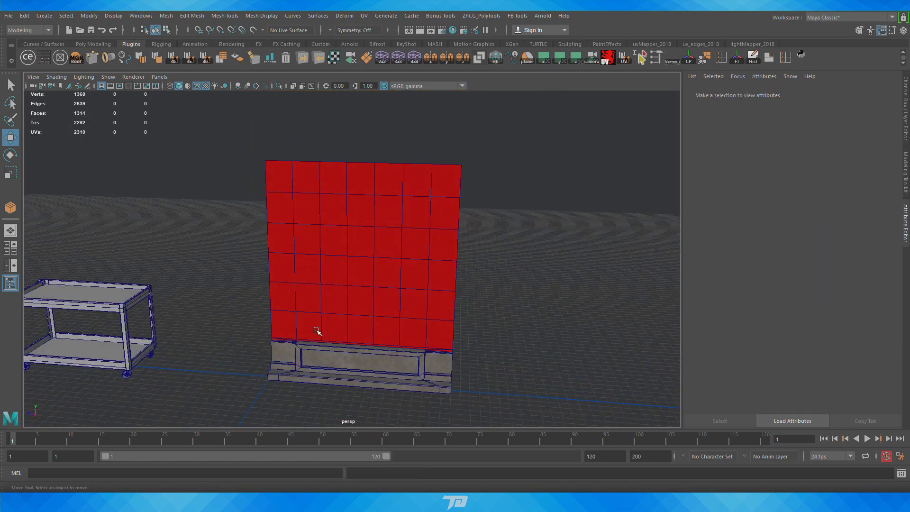
pyautogui.click(387, 274)
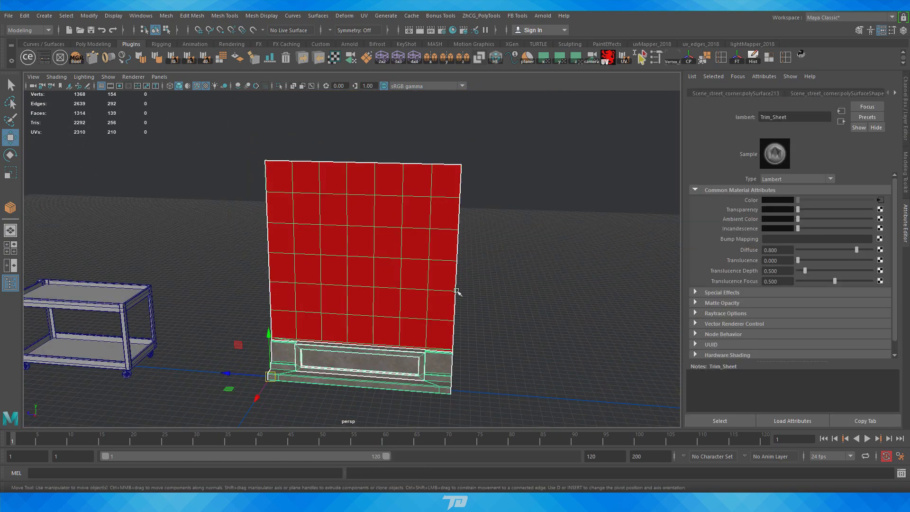
pyautogui.keyDown('alt'); pyautogui.moveTo(457, 291); pyautogui.dragTo(458, 274); pyautogui.keyUp('alt')
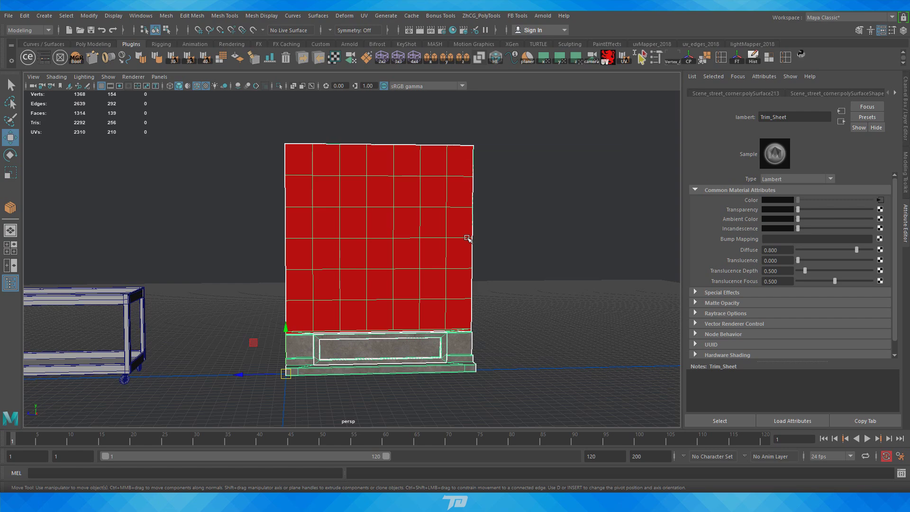
pyautogui.keyDown('alt'); pyautogui.moveTo(402, 213); pyautogui.dragTo(303, 215); pyautogui.keyUp('alt')
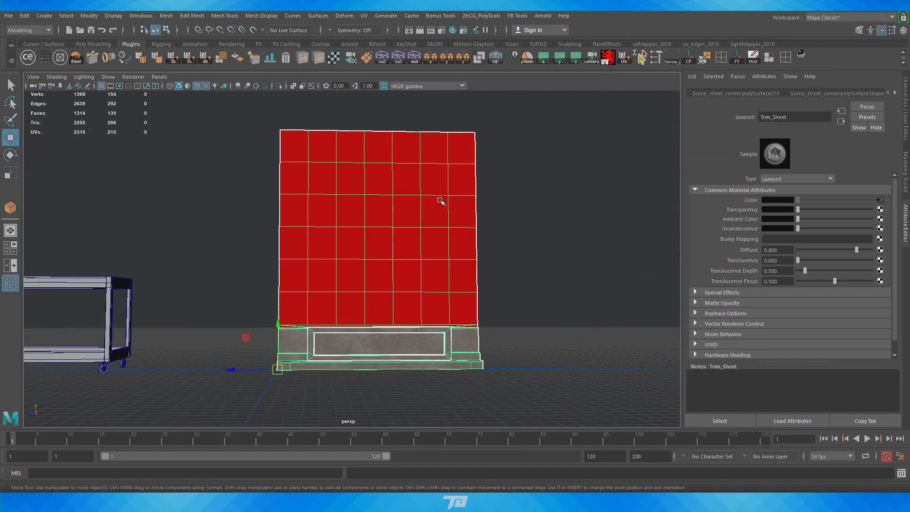
# Step: Undo the latest changes to the wall
pyautogui.hotkey('ctrl', 'z')
pyautogui.hotkey('ctrl', 'z')
pyautogui.hotkey('ctrl', 'z')
pyautogui.hotkey('ctrl', 'z')
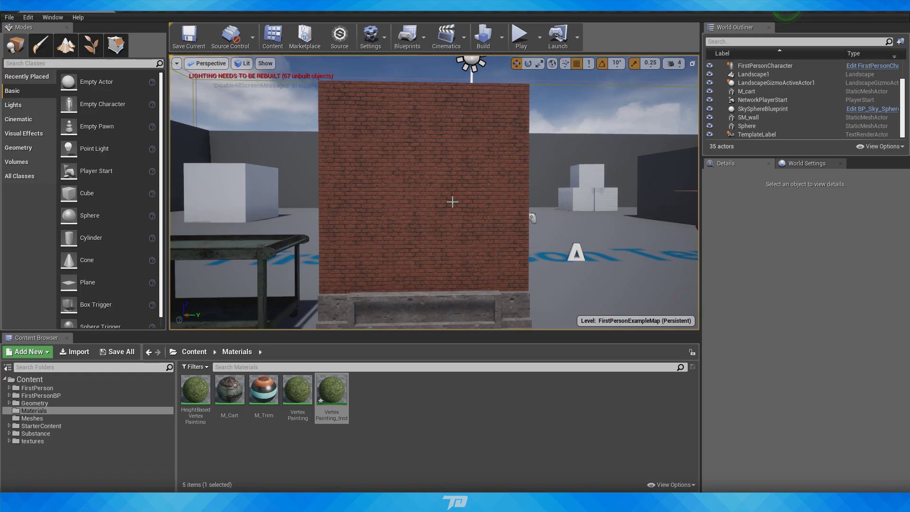
# Step: Switch back to Unreal Editor and apply the VertexPainting_Inst material to the sphere
pyautogui.moveTo(451, 201); pyautogui.dragTo(341, 208, button='right')
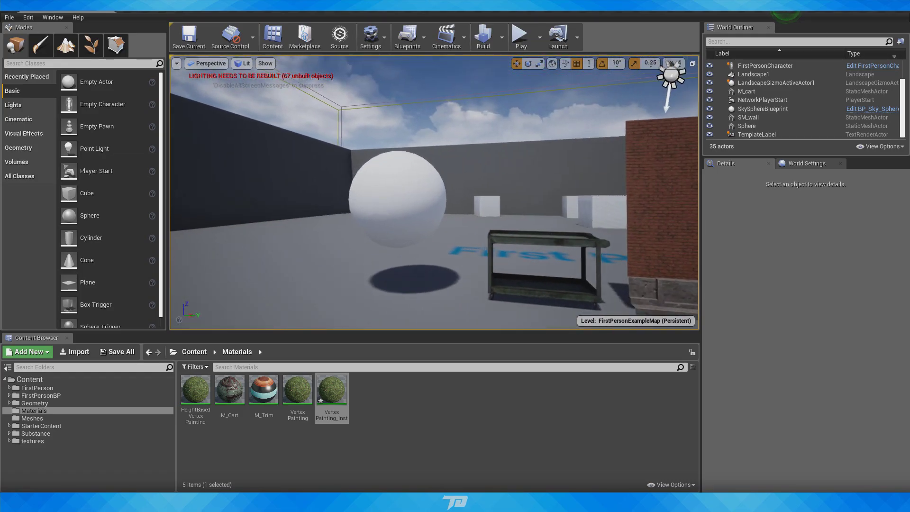
pyautogui.click(384, 192)
pyautogui.press('f')
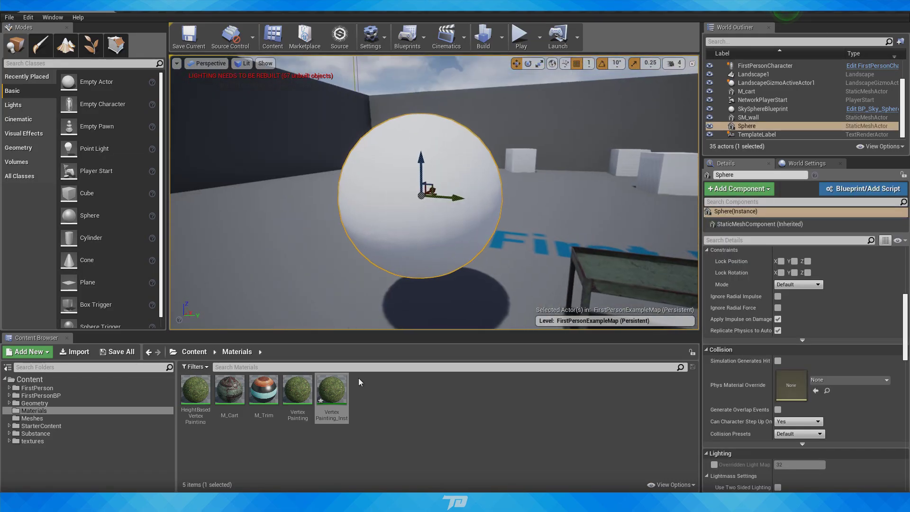
pyautogui.moveTo(331, 389)
pyautogui.mouseDown()
pyautogui.moveTo(358, 198)
pyautogui.moveTo(410, 231)
pyautogui.mouseUp()
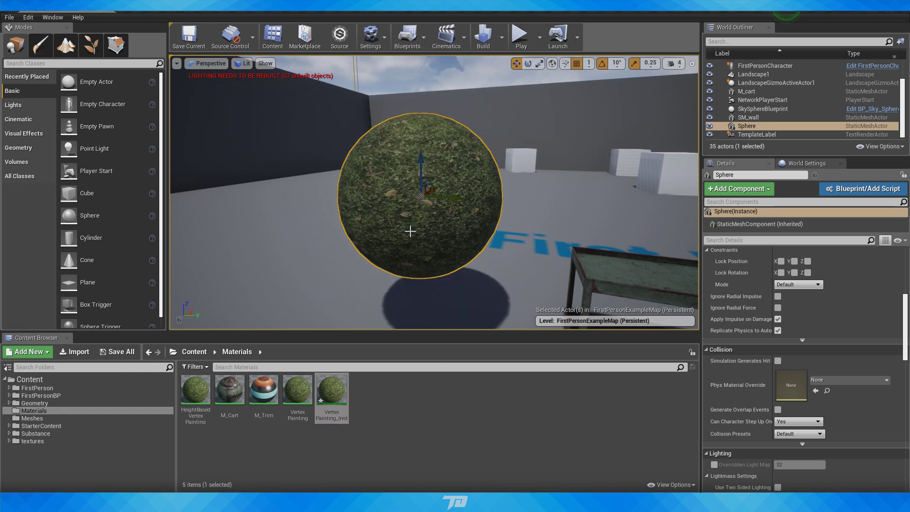
pyautogui.moveTo(410, 232); pyautogui.dragTo(111, 73, button='right')
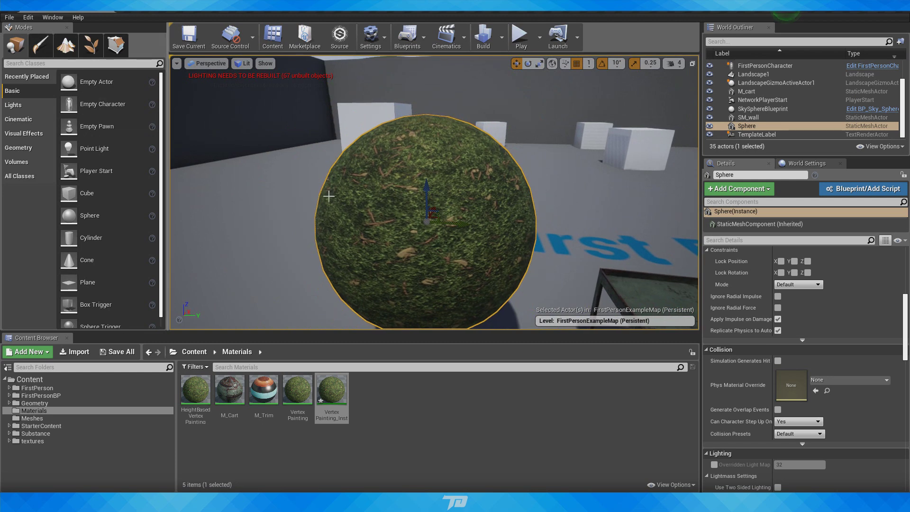
# Step: Enter mesh paint mode for vertex colors and set the brush radius to 20
pyautogui.click(40, 45)
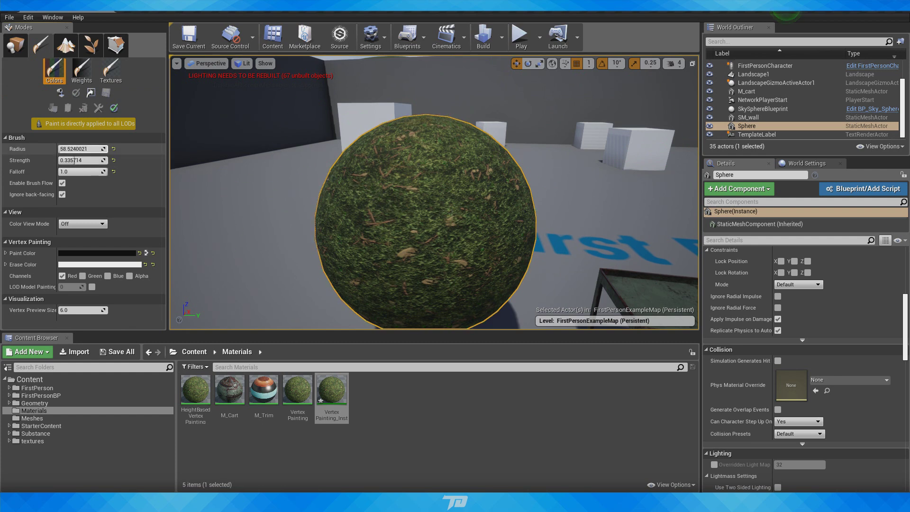
pyautogui.click(6, 138)
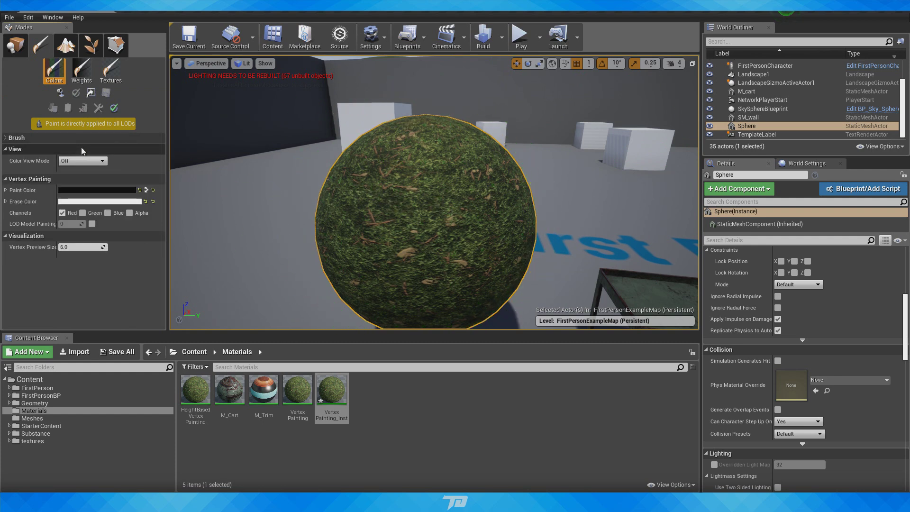
pyautogui.click(6, 139)
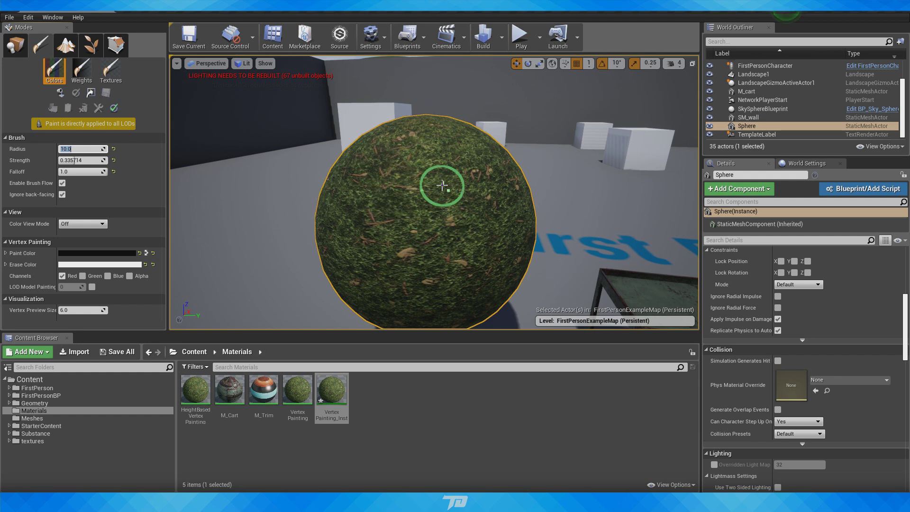
pyautogui.click(77, 150)
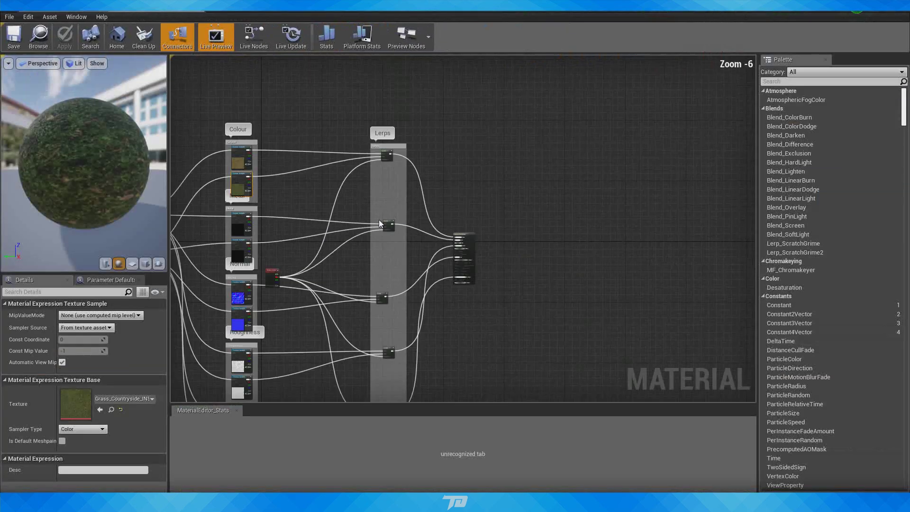
pyautogui.scroll(-3, 379, 220)
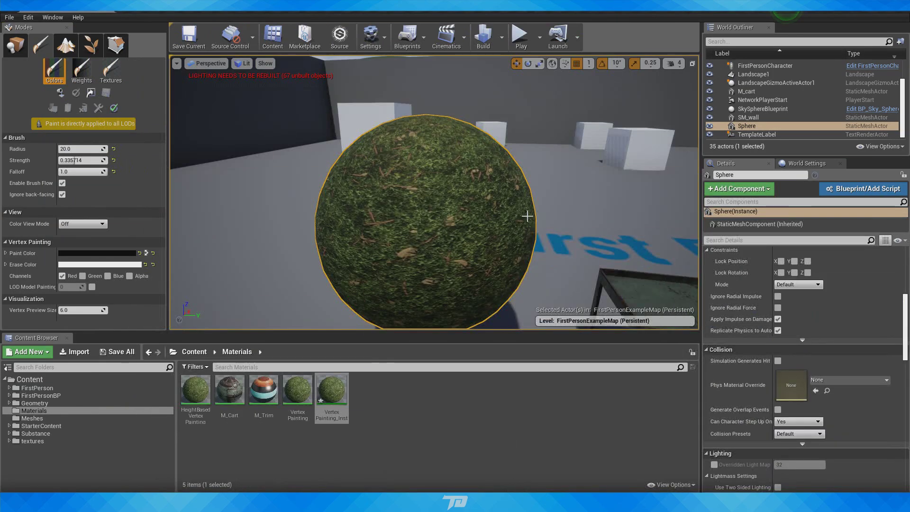
# Step: Paint black vertex color on the red channel over the sphere's front and upper areas to reveal the ground texture
pyautogui.moveTo(527, 216)
pyautogui.mouseDown()
pyautogui.moveTo(400, 197)
pyautogui.moveTo(411, 205)
pyautogui.moveTo(372, 249)
pyautogui.moveTo(468, 177)
pyautogui.moveTo(459, 303)
pyautogui.moveTo(405, 162)
pyautogui.moveTo(346, 244)
pyautogui.moveTo(439, 213)
pyautogui.mouseUp()
pyautogui.moveTo(452, 201); pyautogui.dragTo(559, 218, button='right')
pyautogui.moveTo(451, 202)
pyautogui.mouseDown()
pyautogui.moveTo(418, 157)
pyautogui.moveTo(418, 211)
pyautogui.mouseUp()
pyautogui.moveTo(431, 205)
pyautogui.mouseDown(button='right')
pyautogui.moveTo(379, 204)
pyautogui.moveTo(351, 142)
pyautogui.moveTo(332, 213)
pyautogui.mouseUp(button='right')
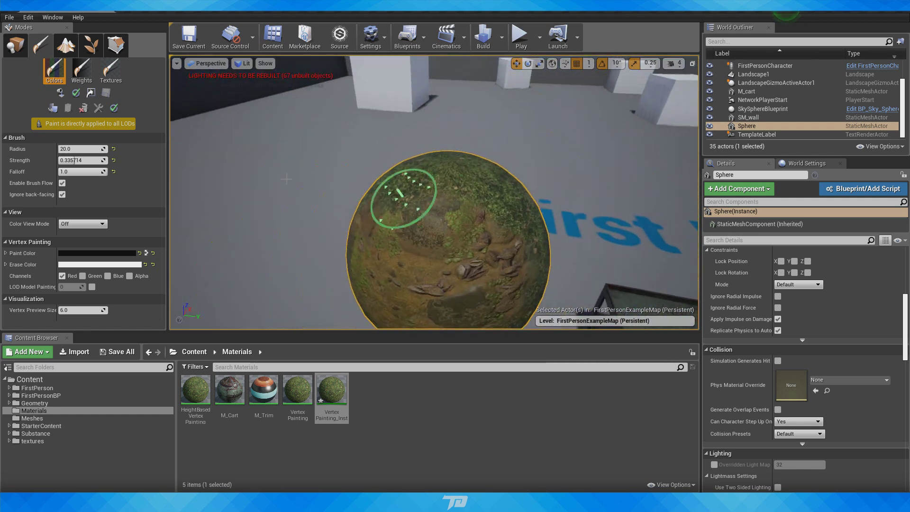
pyautogui.moveTo(392, 199)
pyautogui.mouseDown()
pyautogui.moveTo(477, 214)
pyautogui.moveTo(469, 292)
pyautogui.mouseUp()
pyautogui.moveTo(469, 293)
pyautogui.mouseDown(button='right')
pyautogui.moveTo(535, 313)
pyautogui.moveTo(440, 275)
pyautogui.moveTo(488, 223)
pyautogui.moveTo(477, 239)
pyautogui.mouseUp(button='right')
# Step: Set the brush falloff to about 0.01 and paint more ground patches on the sphere
pyautogui.moveTo(84, 172); pyautogui.dragTo(74, 172)
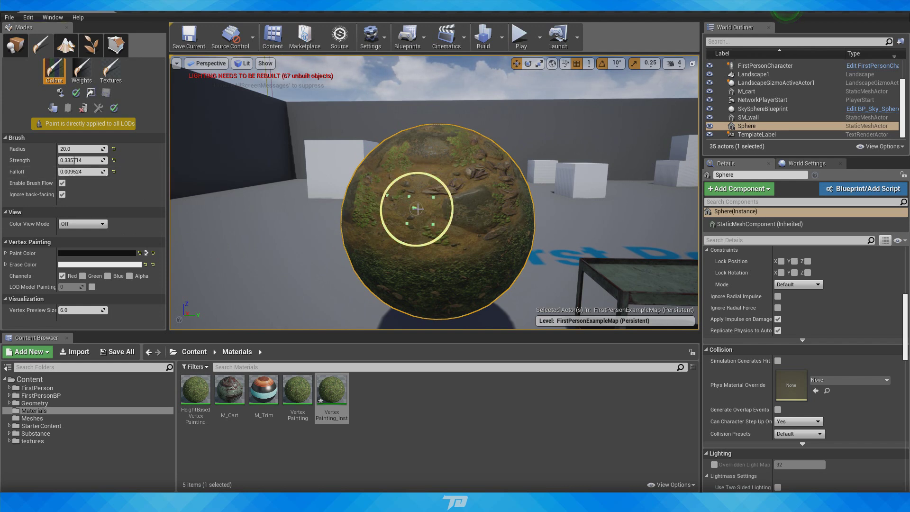
pyautogui.moveTo(424, 208)
pyautogui.mouseDown()
pyautogui.moveTo(407, 209)
pyautogui.moveTo(415, 225)
pyautogui.moveTo(453, 225)
pyautogui.moveTo(440, 225)
pyautogui.mouseUp()
pyautogui.moveTo(439, 226)
pyautogui.mouseDown(button='right')
pyautogui.moveTo(423, 226)
pyautogui.moveTo(423, 208)
pyautogui.moveTo(411, 219)
pyautogui.moveTo(403, 201)
pyautogui.moveTo(431, 248)
pyautogui.mouseUp(button='right')
pyautogui.moveTo(430, 248); pyautogui.dragTo(406, 243)
pyautogui.moveTo(406, 244); pyautogui.dragTo(406, 263, button='right')
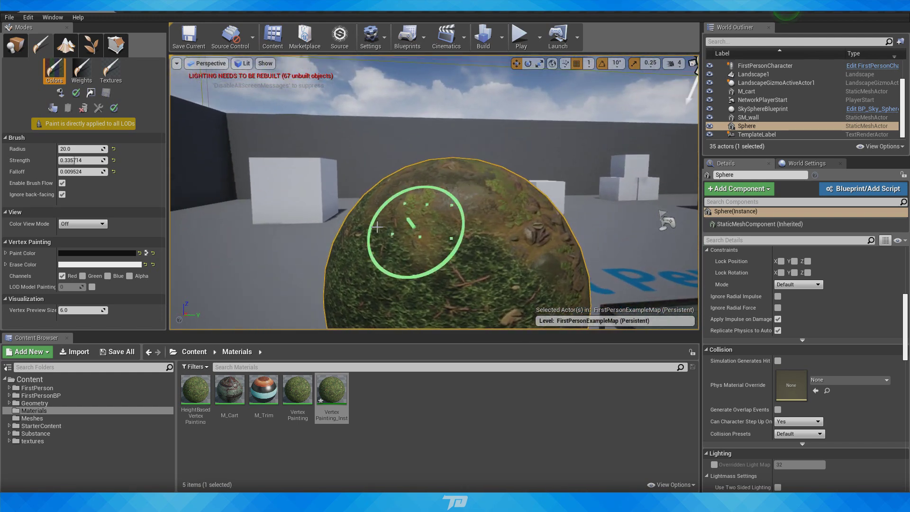
# Step: Restore the brush falloff to 1.0 and paint further ground patches around the sphere's sides
pyautogui.moveTo(77, 171); pyautogui.dragTo(95, 171)
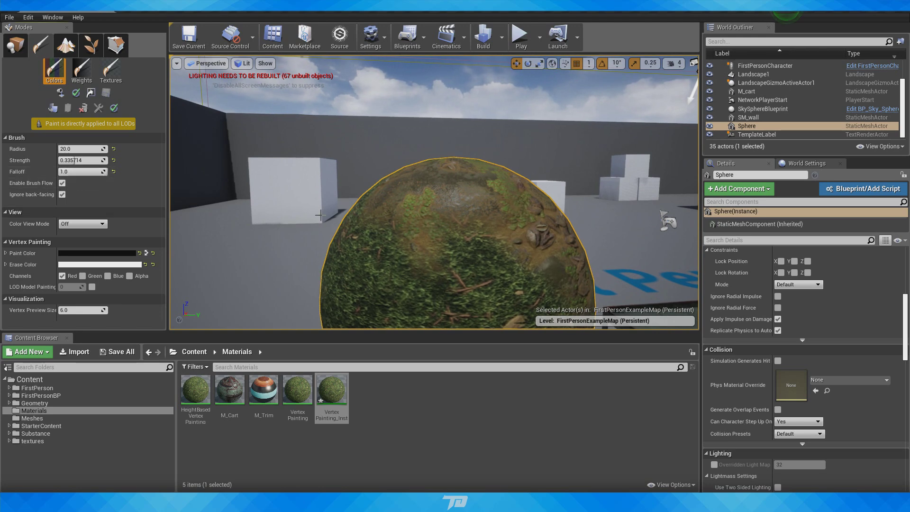
pyautogui.moveTo(320, 215)
pyautogui.mouseDown(button='right')
pyautogui.moveTo(353, 229)
pyautogui.moveTo(331, 229)
pyautogui.mouseUp(button='right')
pyautogui.moveTo(367, 230)
pyautogui.mouseDown()
pyautogui.moveTo(382, 231)
pyautogui.moveTo(351, 221)
pyautogui.moveTo(421, 232)
pyautogui.moveTo(367, 207)
pyautogui.moveTo(352, 236)
pyautogui.moveTo(429, 247)
pyautogui.mouseUp()
pyautogui.moveTo(429, 247); pyautogui.dragTo(454, 247, button='right')
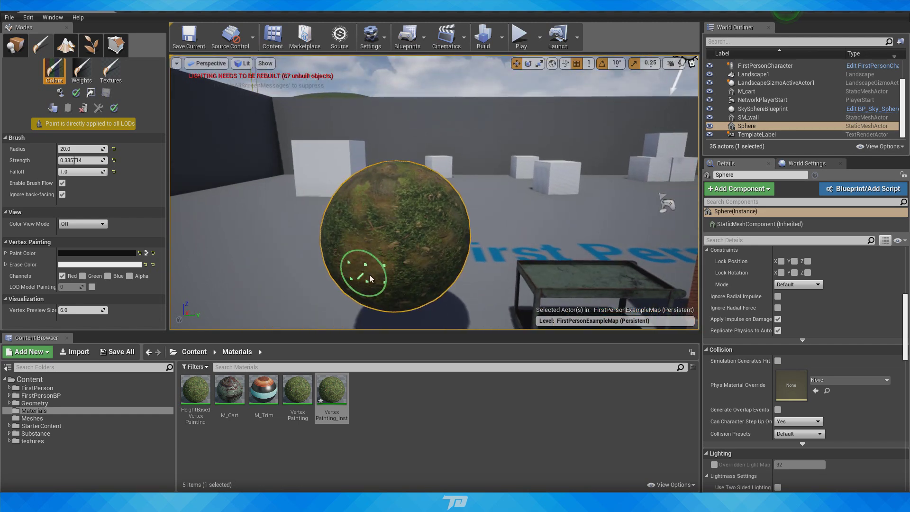
pyautogui.moveTo(370, 278); pyautogui.dragTo(424, 266, button='right')
pyautogui.moveTo(425, 230)
pyautogui.mouseDown()
pyautogui.moveTo(477, 240)
pyautogui.moveTo(498, 224)
pyautogui.mouseUp()
pyautogui.moveTo(497, 225)
pyautogui.mouseDown(button='right')
pyautogui.moveTo(545, 209)
pyautogui.moveTo(456, 268)
pyautogui.mouseUp(button='right')
pyautogui.moveTo(444, 155); pyautogui.dragTo(300, 196, button='right')
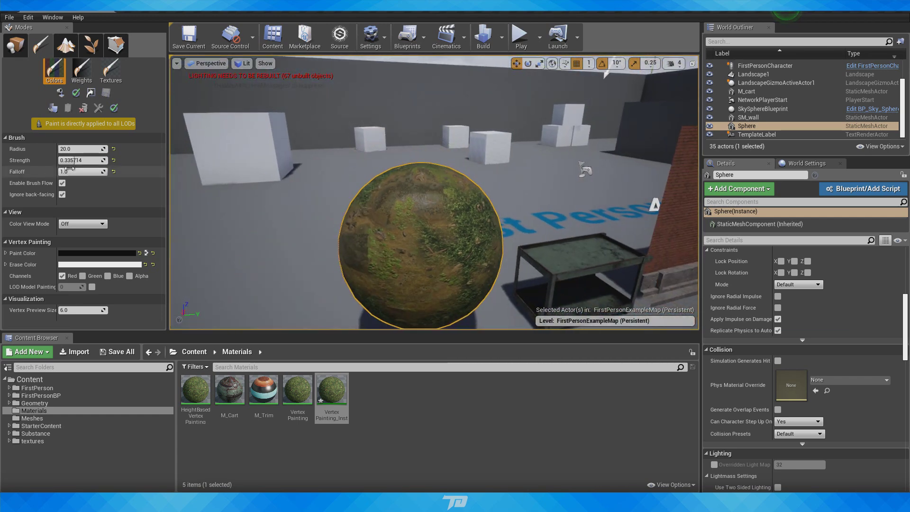
# Step: Set the brush strength to 0.592857, swap the paint color to white, and paint grass back over the sphere's front
pyautogui.moveTo(74, 161); pyautogui.dragTo(88, 161)
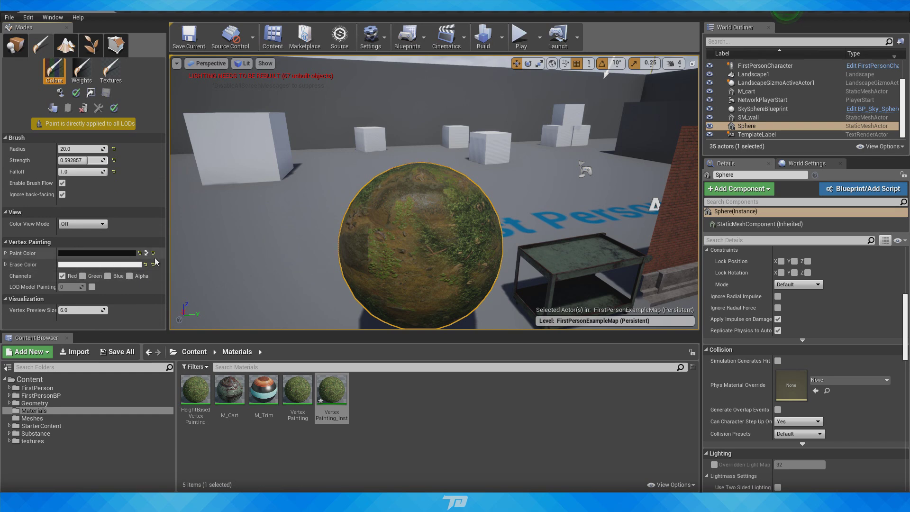
pyautogui.press('w')
pyautogui.moveTo(397, 246); pyautogui.dragTo(397, 252, button='right')
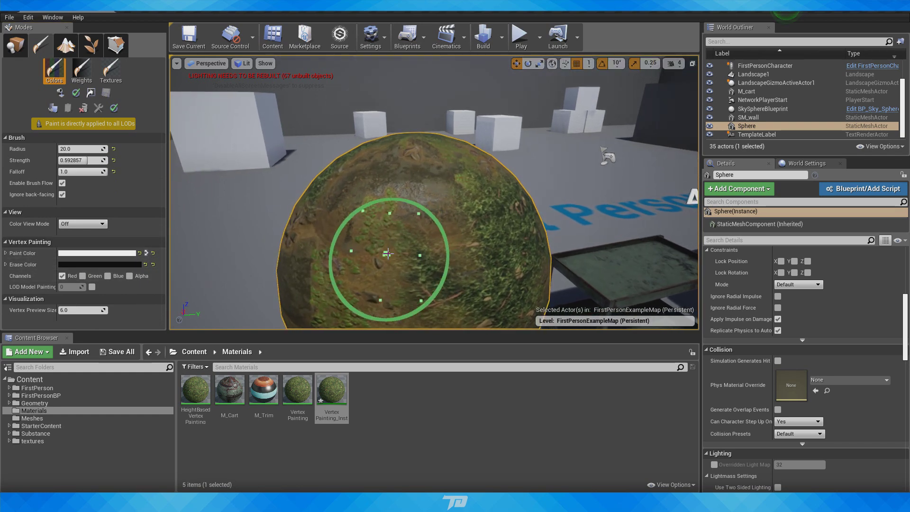
pyautogui.moveTo(396, 251)
pyautogui.mouseDown()
pyautogui.moveTo(381, 246)
pyautogui.moveTo(377, 260)
pyautogui.moveTo(337, 265)
pyautogui.mouseUp()
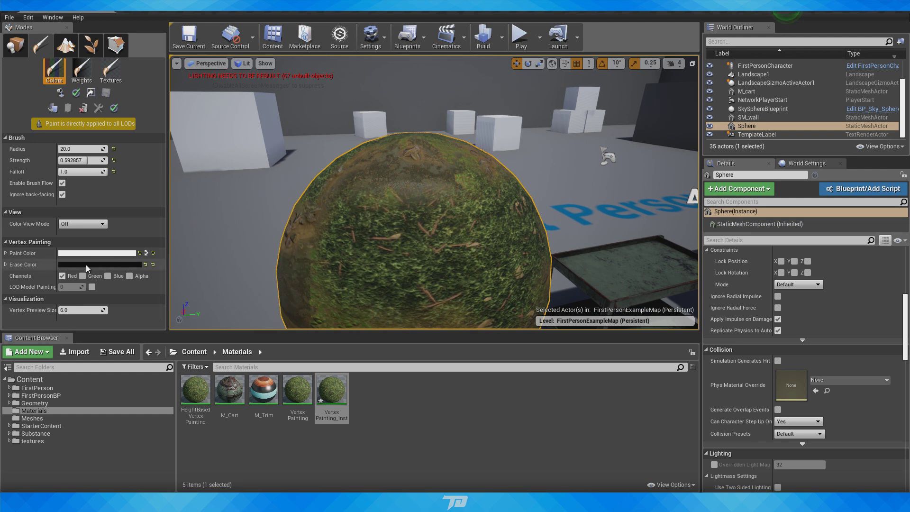
# Step: Erase the white paint to reveal the ground again, swap the paint color back to black, and paint the sphere's front
pyautogui.moveTo(382, 270); pyautogui.dragTo(379, 246)
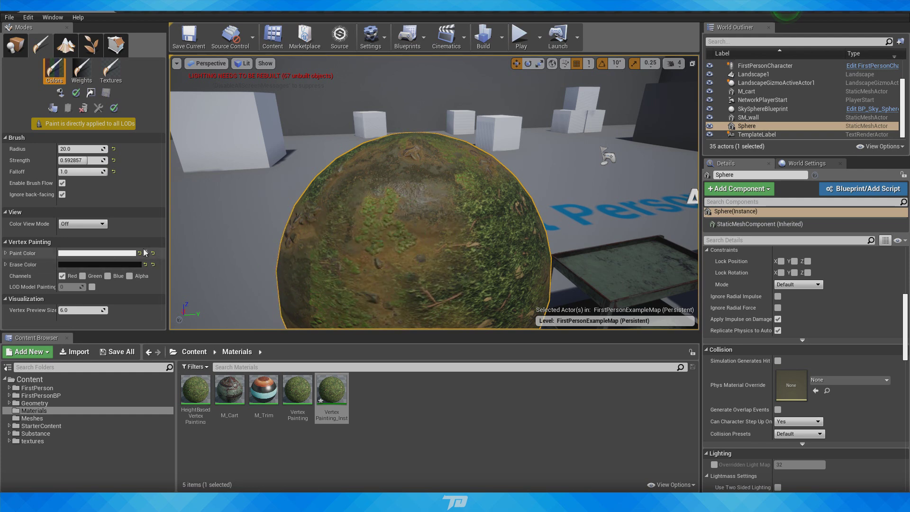
pyautogui.click(146, 254)
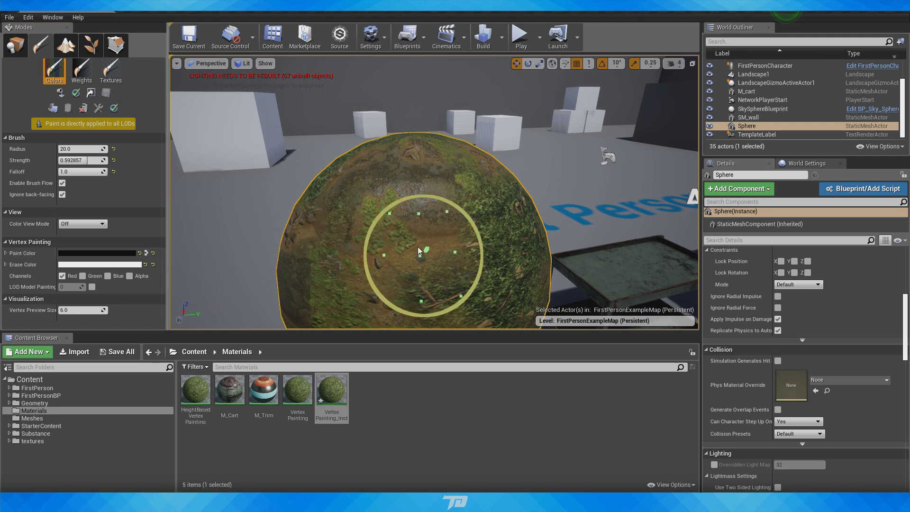
pyautogui.moveTo(417, 289); pyautogui.dragTo(461, 255)
# Step: Switch to the vertex painting material's graph and delete the Ground Tile and Grass Tile node groups
pyautogui.moveTo(460, 254); pyautogui.dragTo(417, 219, button='right')
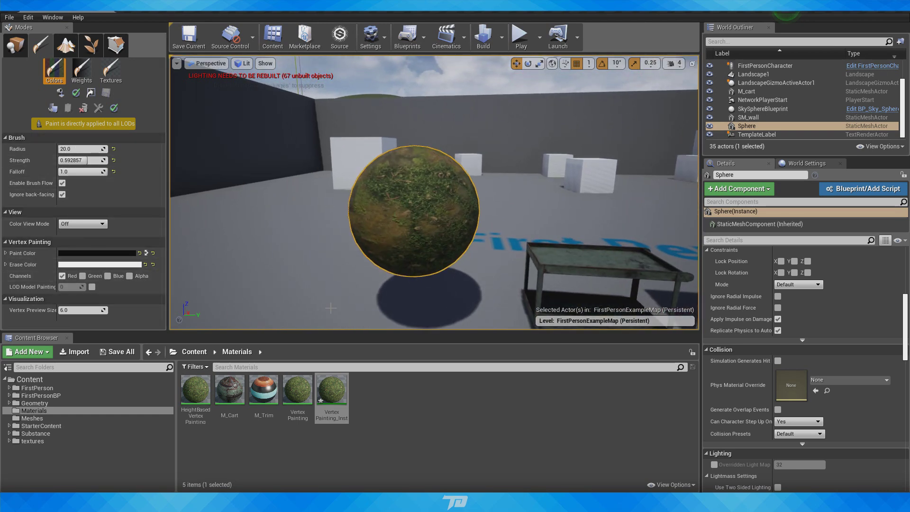
pyautogui.moveTo(909, 135); pyautogui.dragTo(332, 2)
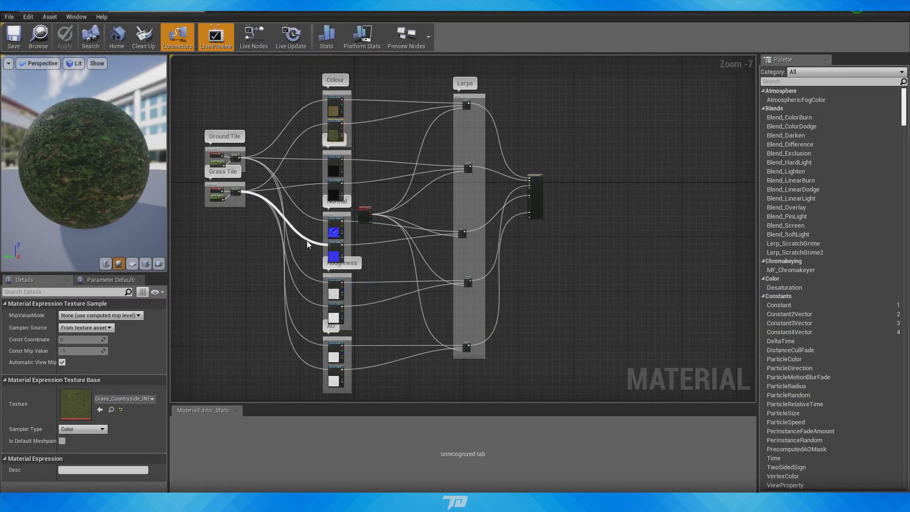
pyautogui.moveTo(236, 222); pyautogui.dragTo(260, 217, button='right')
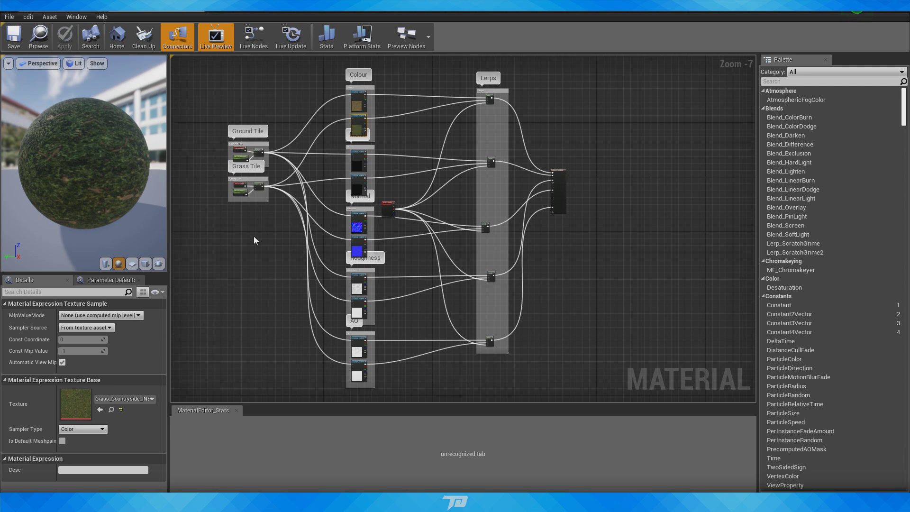
pyautogui.moveTo(218, 279); pyautogui.dragTo(298, 98)
pyautogui.press('Delete')
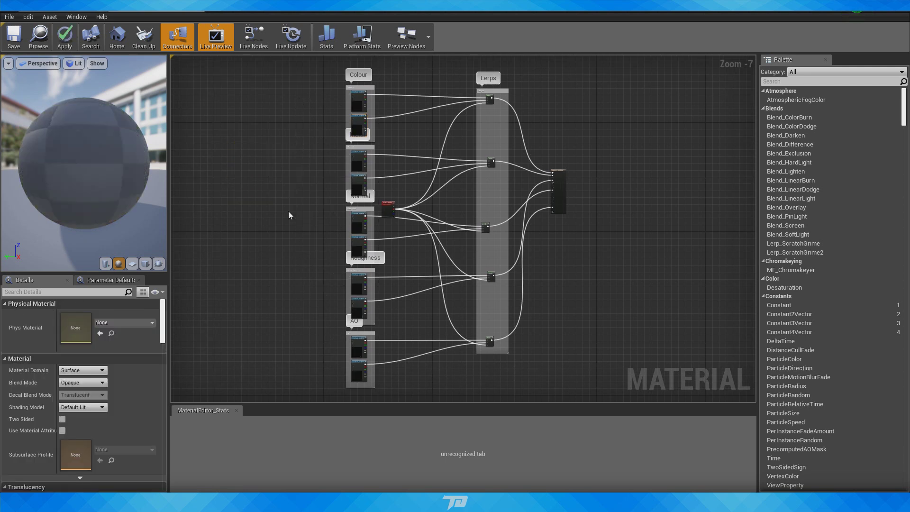
# Step: Delete the Lerps group and the Vertex Color node that fed its blends
pyautogui.moveTo(466, 71); pyautogui.dragTo(530, 373)
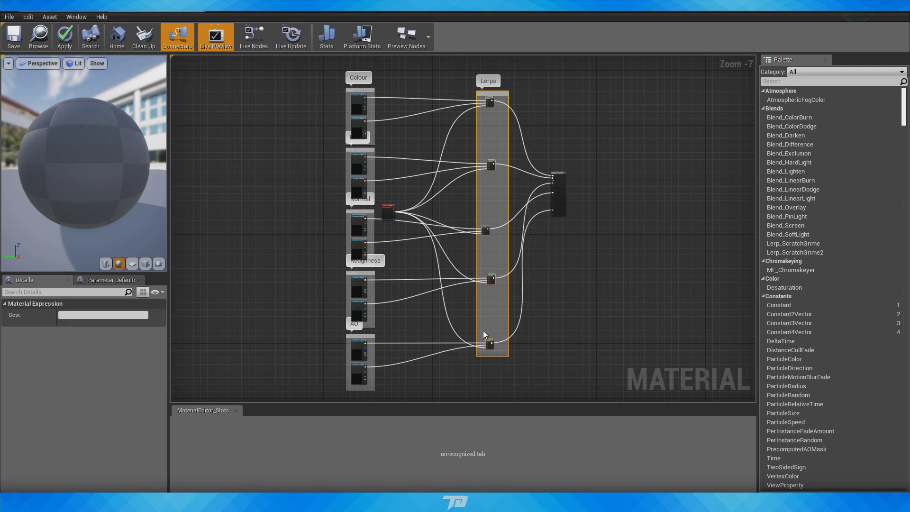
pyautogui.press('Delete')
pyautogui.moveTo(408, 179); pyautogui.dragTo(389, 237)
pyautogui.press('Delete')
# Step: Delete the Colour comment box while keeping its two texture samples in the graph
pyautogui.moveTo(411, 201); pyautogui.dragTo(464, 207, button='right')
pyautogui.scroll(5, 450, 138)
pyautogui.moveTo(444, 256); pyautogui.dragTo(458, 287, button='right')
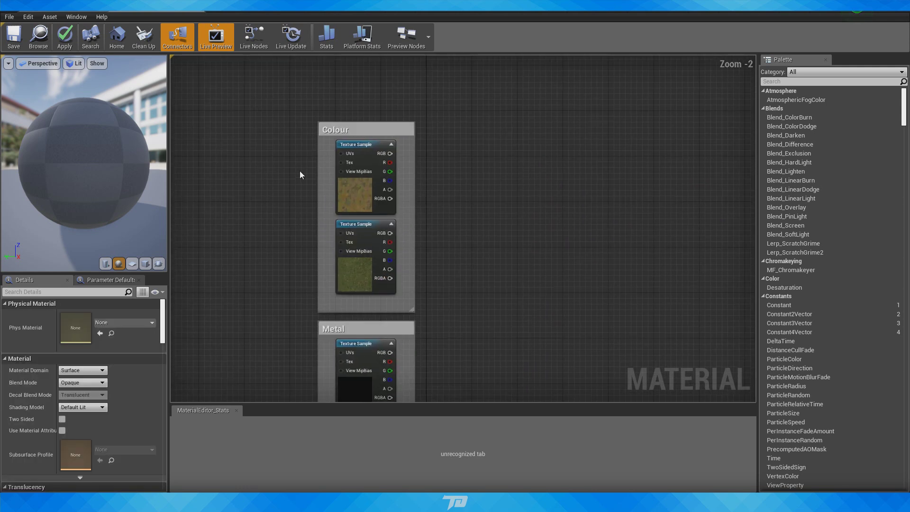
pyautogui.scroll(2, 458, 288)
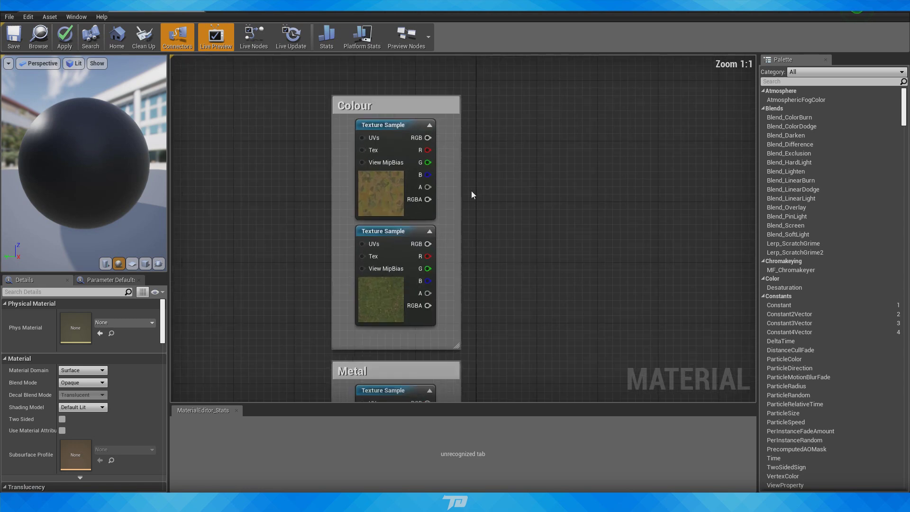
pyautogui.click(355, 105)
pyautogui.click(526, 143)
pyautogui.click(372, 113)
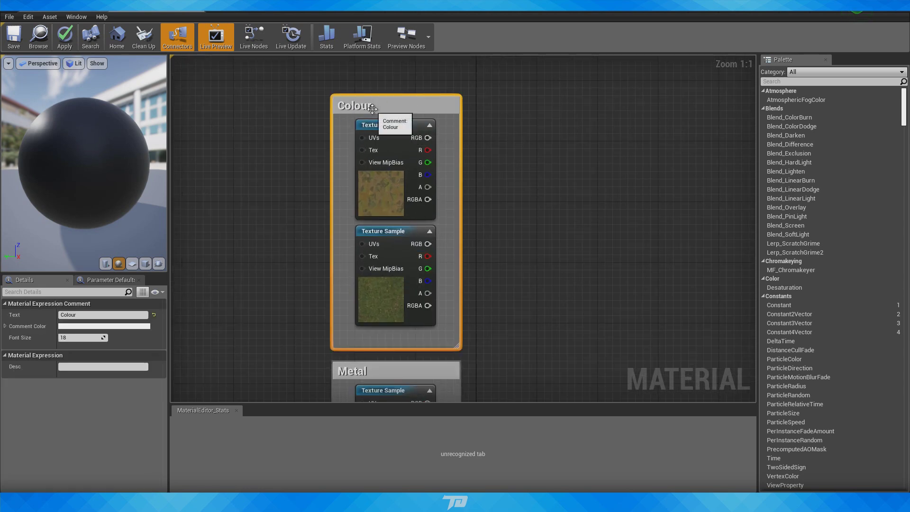
pyautogui.press('Delete')
# Step: Group the ground and grass colour texture samples in a new comment box titled Colour
pyautogui.moveTo(305, 91); pyautogui.dragTo(491, 329)
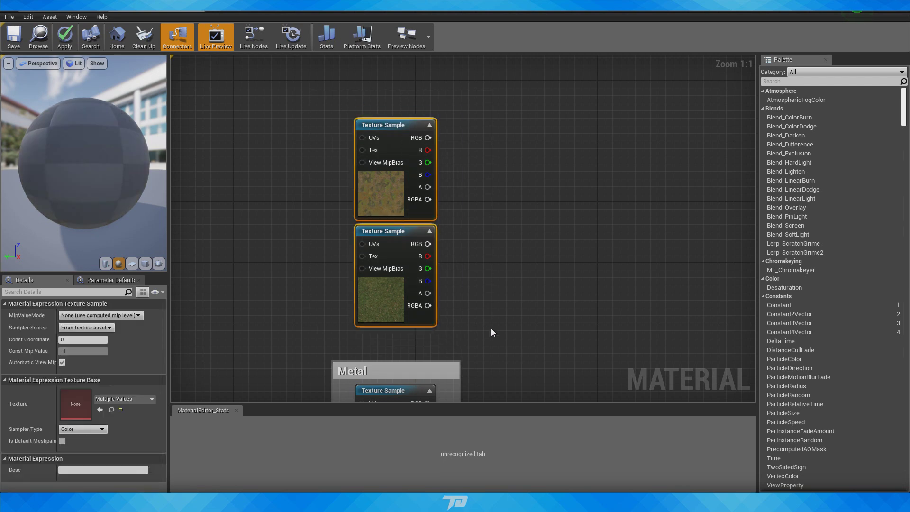
pyautogui.write('cC')
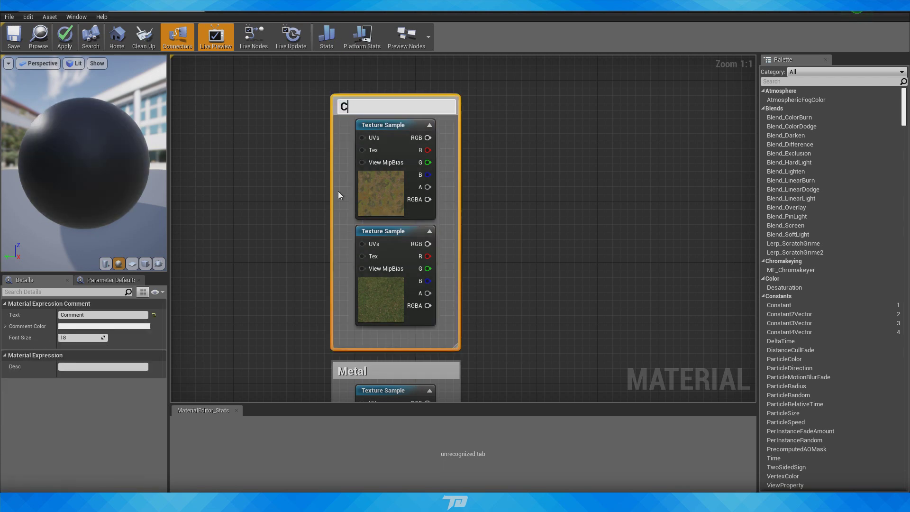
pyautogui.write('olour')
pyautogui.press('Return')
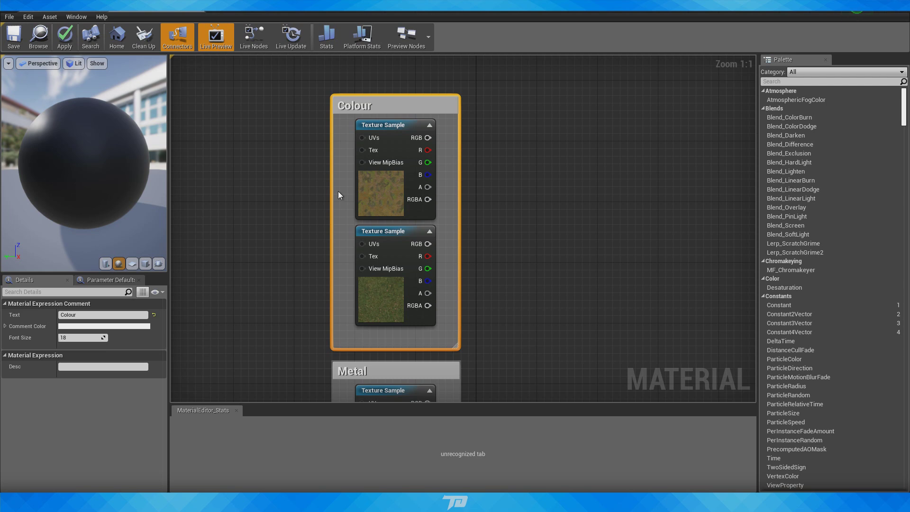
# Step: Examine the paired ground and grass texture samples in the Colour, Metal and Normal groups
pyautogui.scroll(-8, 337, 191)
pyautogui.moveTo(449, 191); pyautogui.dragTo(446, 195, button='right')
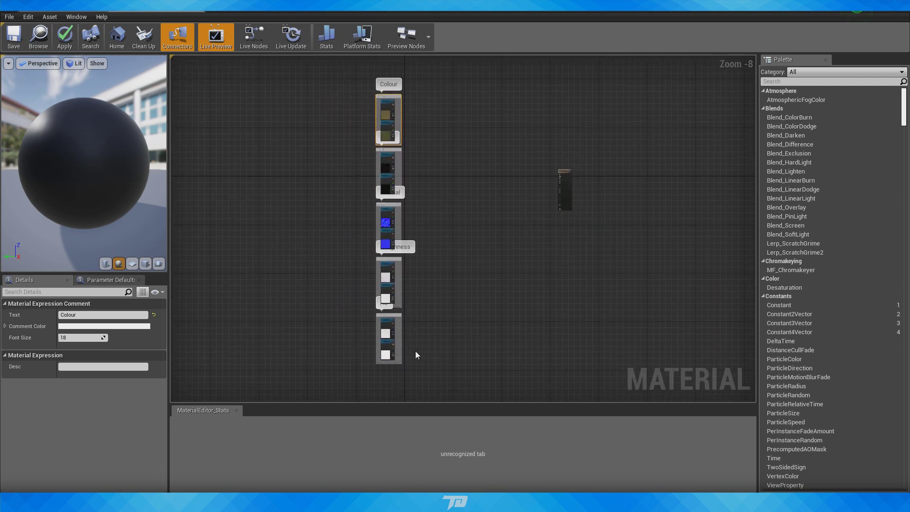
pyautogui.moveTo(350, 374); pyautogui.dragTo(445, 81)
pyautogui.click(454, 193)
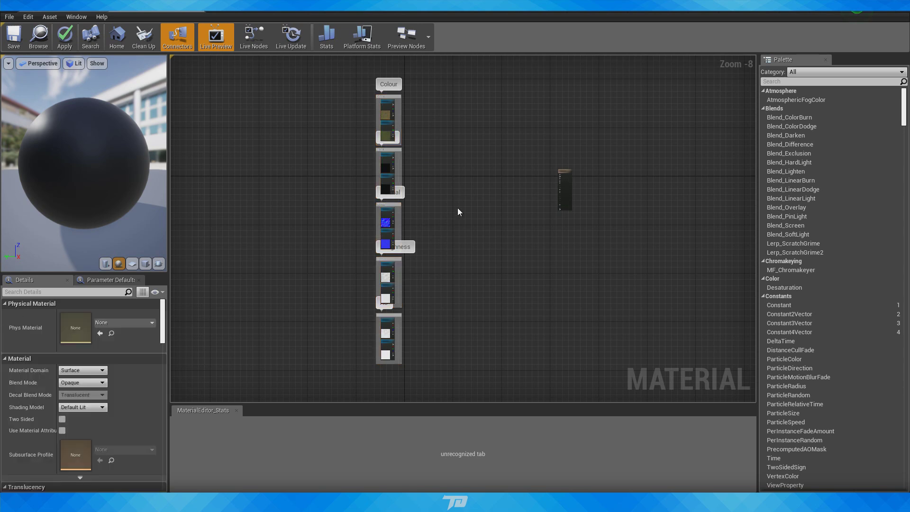
pyautogui.scroll(4, 463, 258)
pyautogui.scroll(3, 429, 257)
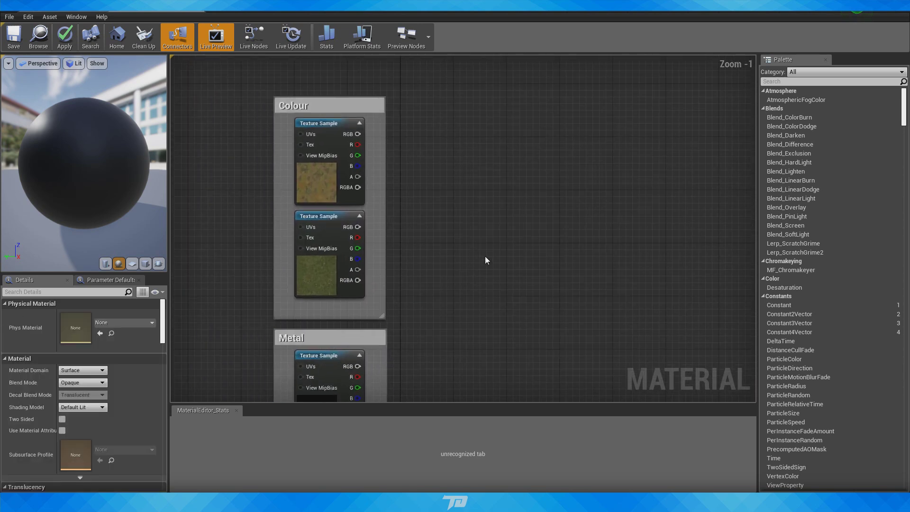
pyautogui.scroll(1, 485, 258)
pyautogui.click(384, 204)
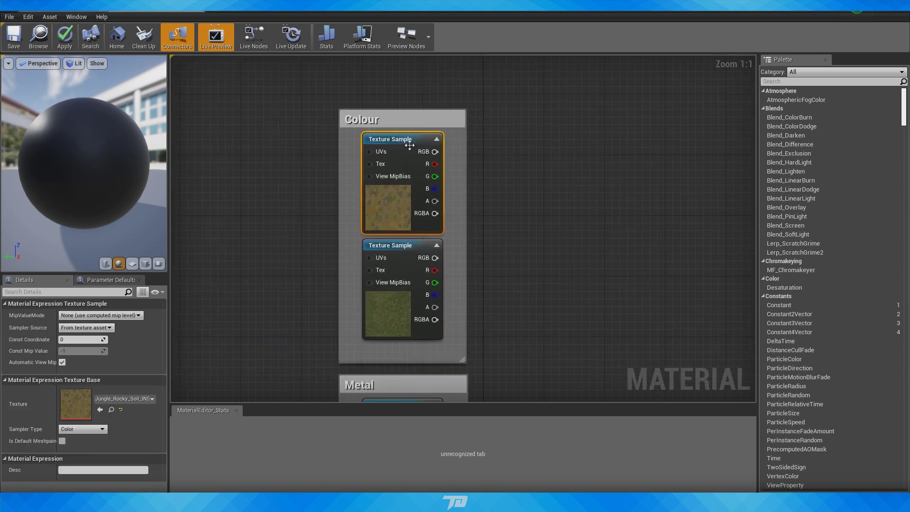
pyautogui.click(379, 326)
pyautogui.moveTo(526, 338); pyautogui.dragTo(530, 122, button='right')
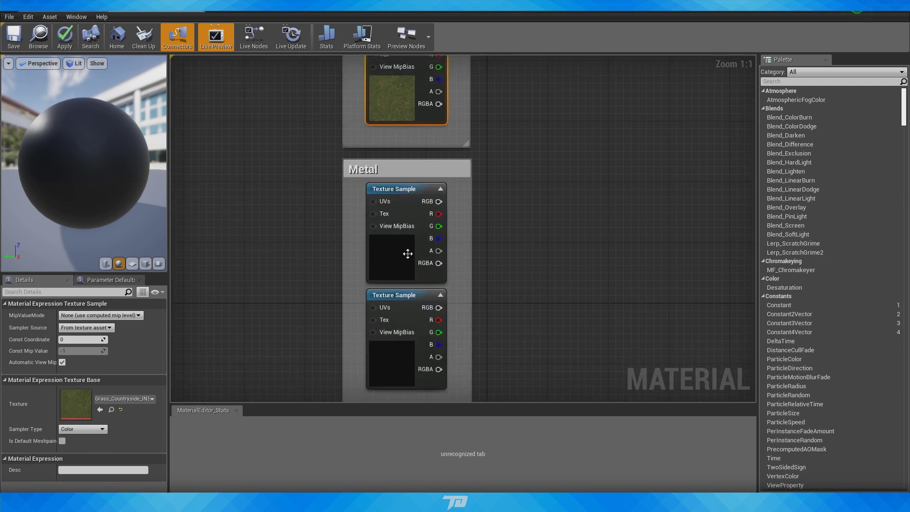
pyautogui.click(395, 243)
pyautogui.click(391, 361)
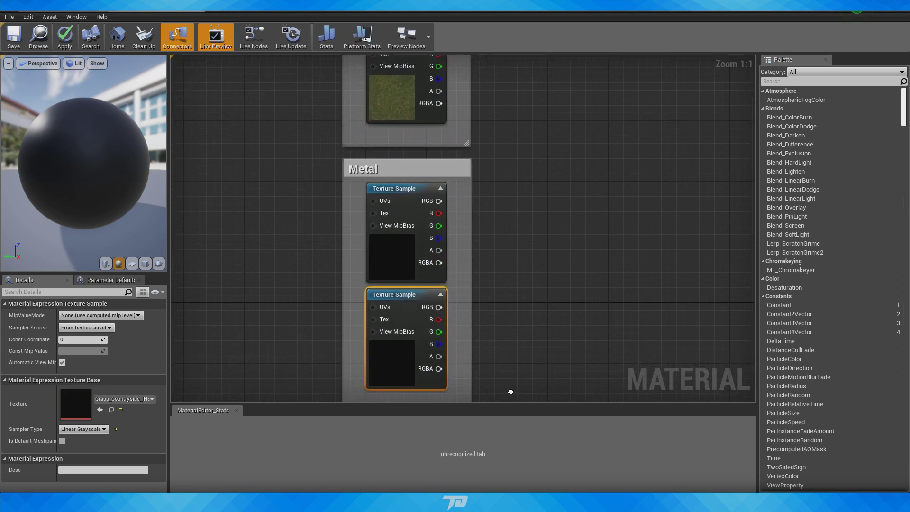
pyautogui.moveTo(509, 391); pyautogui.dragTo(512, 229, button='right')
pyautogui.click(375, 290)
pyautogui.click(412, 349)
# Step: Look over the Roughness and AO groups, then return to the Colour and Metal groups
pyautogui.scroll(-5, 488, 156)
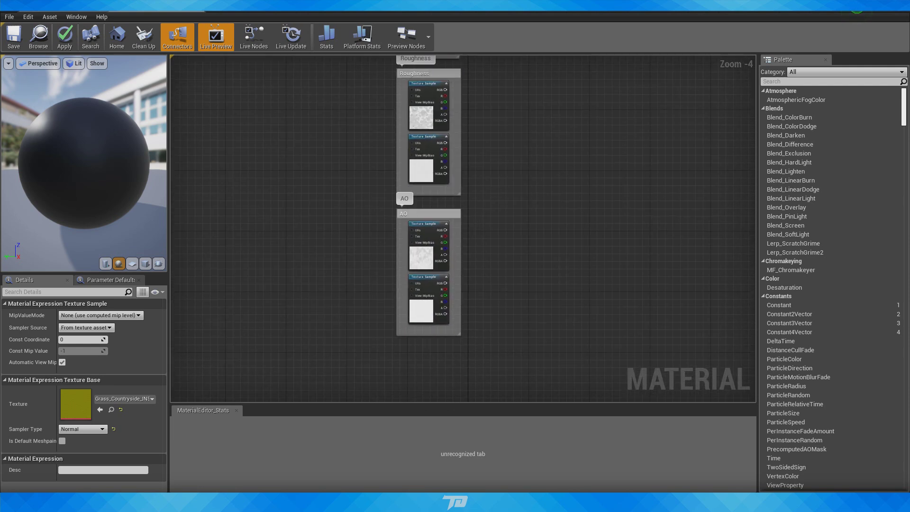
pyautogui.moveTo(526, 71); pyautogui.dragTo(490, 327, button='right')
pyautogui.moveTo(523, 96); pyautogui.dragTo(495, 149, button='right')
pyautogui.moveTo(474, 396); pyautogui.dragTo(483, 90, button='right')
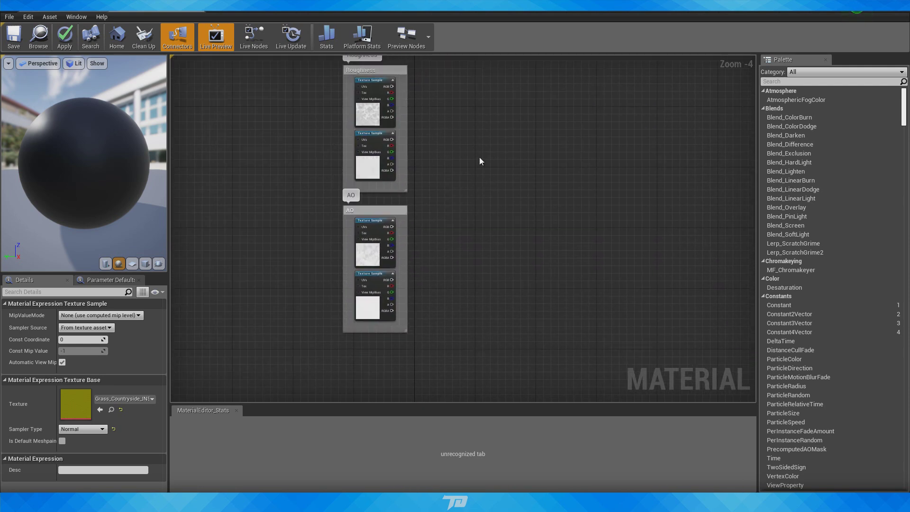
pyautogui.moveTo(481, 161); pyautogui.dragTo(377, 373, button='right')
pyautogui.moveTo(462, 161); pyautogui.dragTo(473, 361, button='right')
pyautogui.moveTo(455, 57); pyautogui.dragTo(467, 301, button='right')
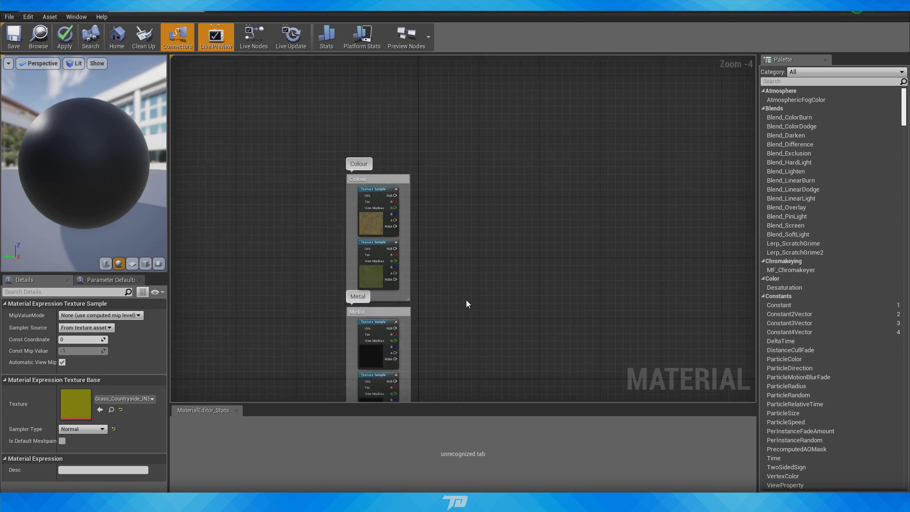
pyautogui.moveTo(470, 283); pyautogui.dragTo(474, 178, button='right')
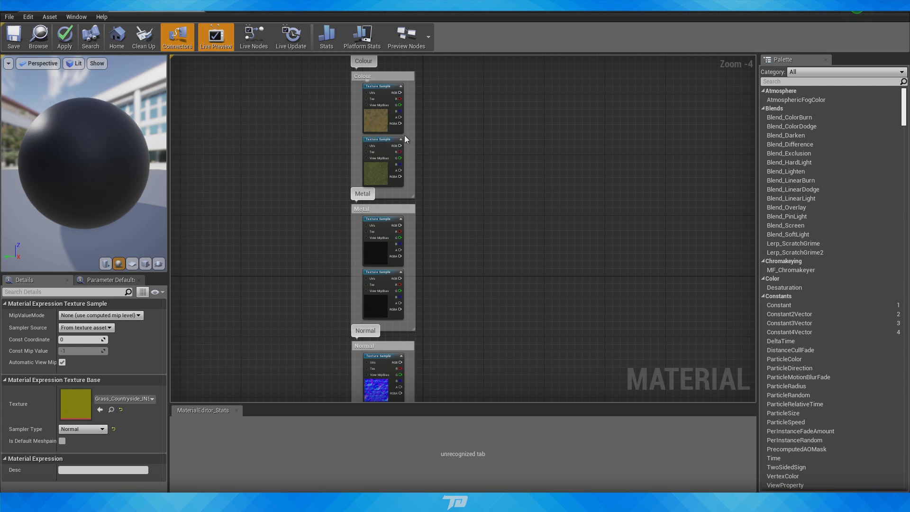
# Step: Inspect the ground texture sample in each group from Colour through AO
pyautogui.click(373, 117)
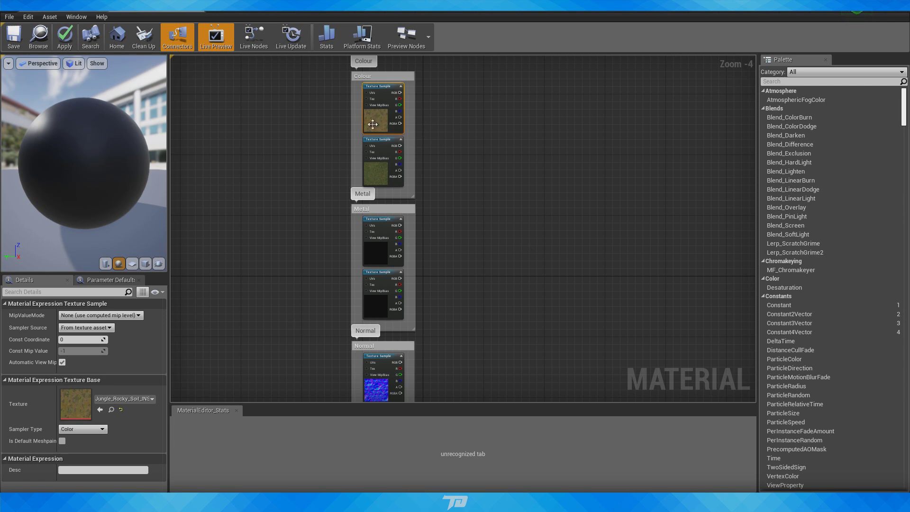
pyautogui.click(379, 250)
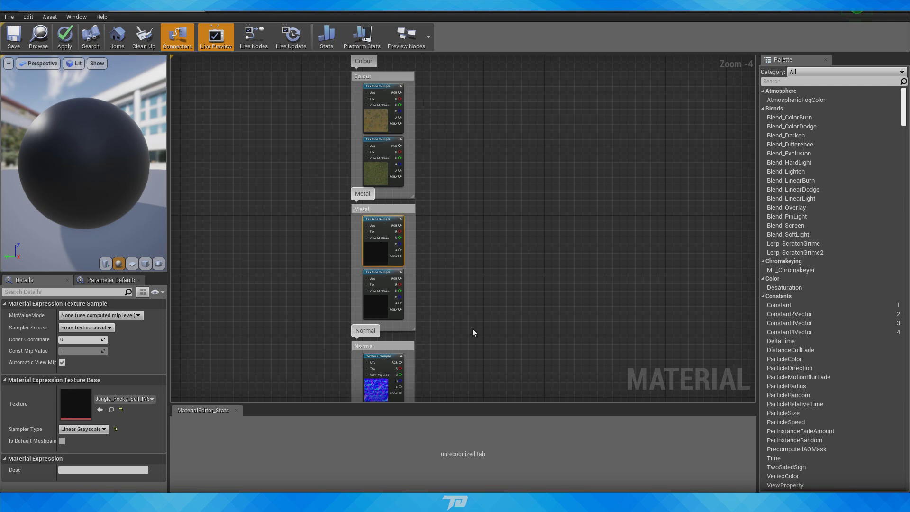
pyautogui.moveTo(473, 328); pyautogui.dragTo(497, 184, button='right')
pyautogui.click(400, 234)
pyautogui.moveTo(477, 298); pyautogui.dragTo(499, 134, button='right')
pyautogui.click(406, 180)
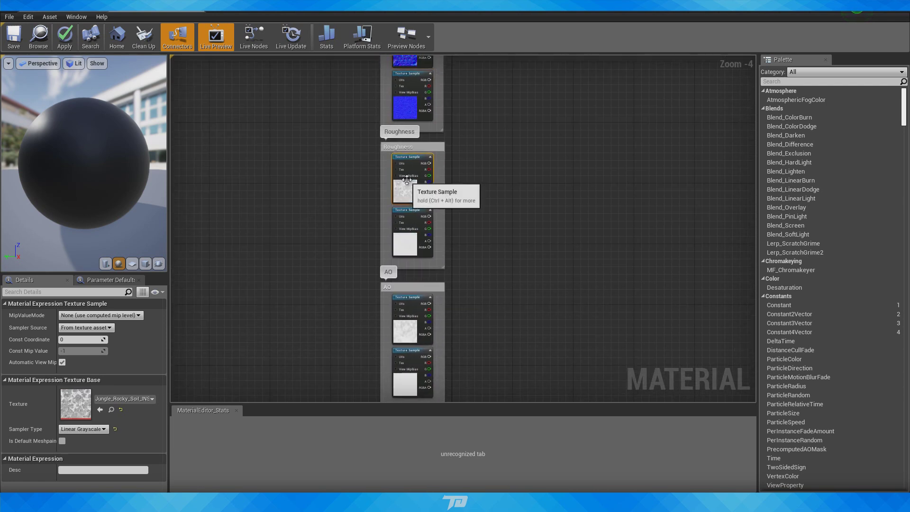
pyautogui.moveTo(406, 180); pyautogui.dragTo(411, 55, button='right')
pyautogui.click(405, 219)
pyautogui.moveTo(442, 96); pyautogui.dragTo(421, 361, button='right')
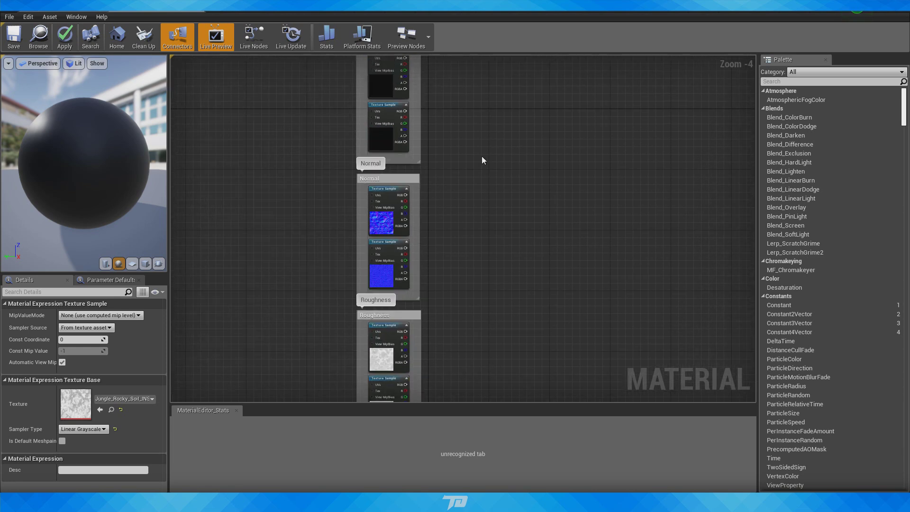
# Step: Inspect the grass texture samples in the lower groups, including Normal, Roughness and AO
pyautogui.moveTo(482, 155); pyautogui.dragTo(545, 154, button='right')
pyautogui.click(399, 157)
pyautogui.click(419, 259)
pyautogui.moveTo(504, 288); pyautogui.dragTo(506, 174, button='right')
pyautogui.click(412, 270)
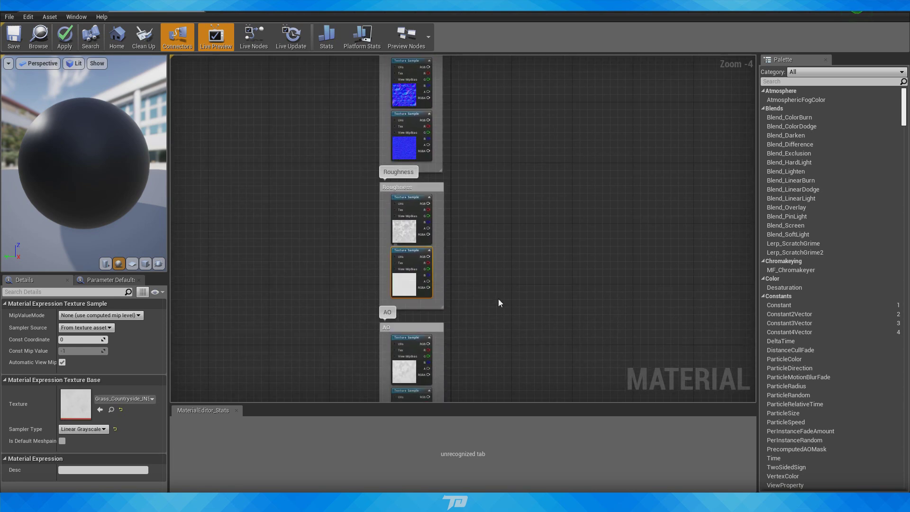
pyautogui.moveTo(500, 303); pyautogui.dragTo(487, 213, button='right')
pyautogui.click(427, 280)
# Step: Add a TextureCoordinate node to the graph and place it to the left of the Colour group
pyautogui.scroll(-4, 479, 280)
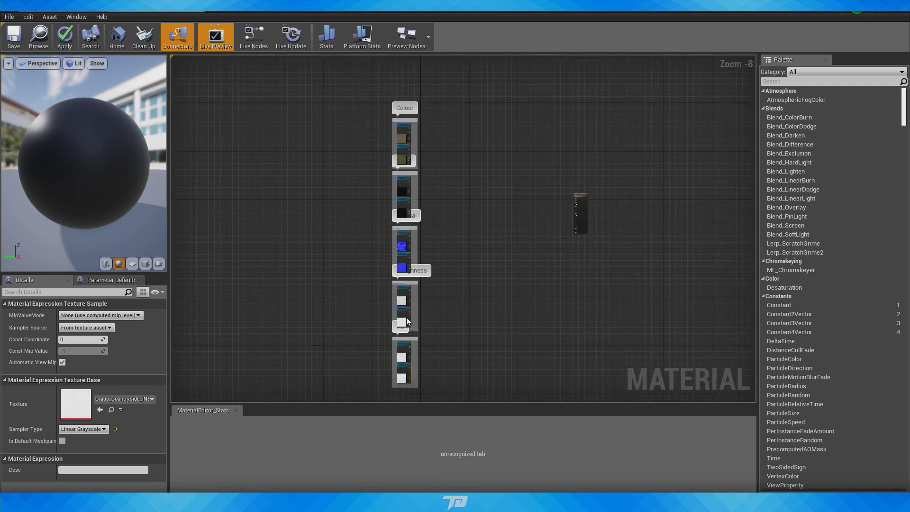
pyautogui.moveTo(334, 217); pyautogui.dragTo(376, 308, button='right')
pyautogui.scroll(3, 422, 215)
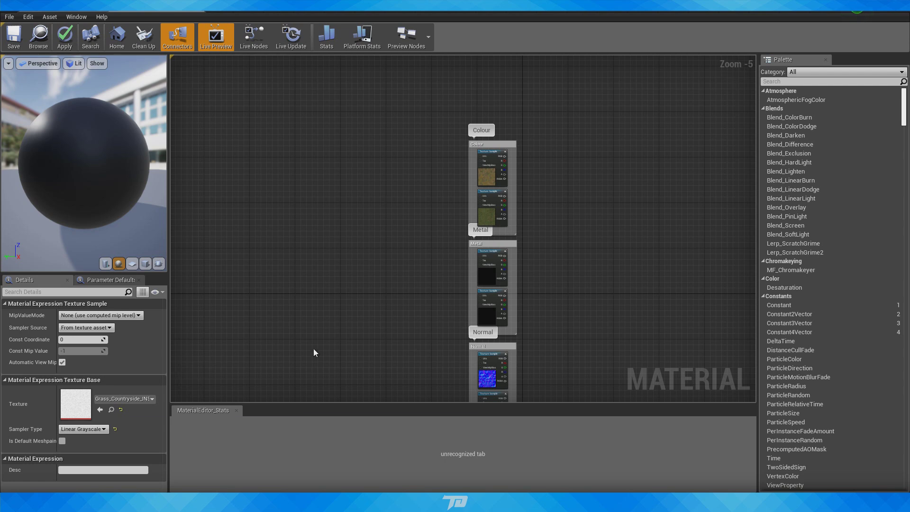
pyautogui.scroll(2, 401, 270)
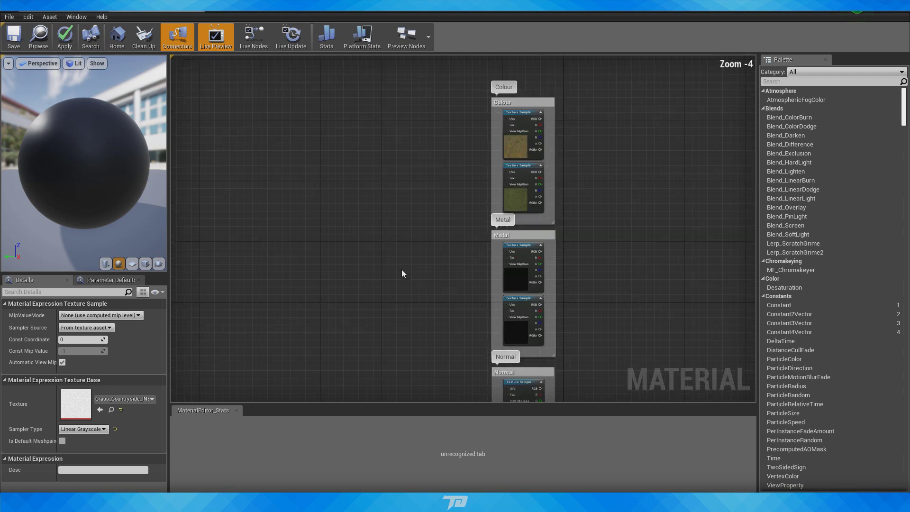
pyautogui.rightClick(405, 209)
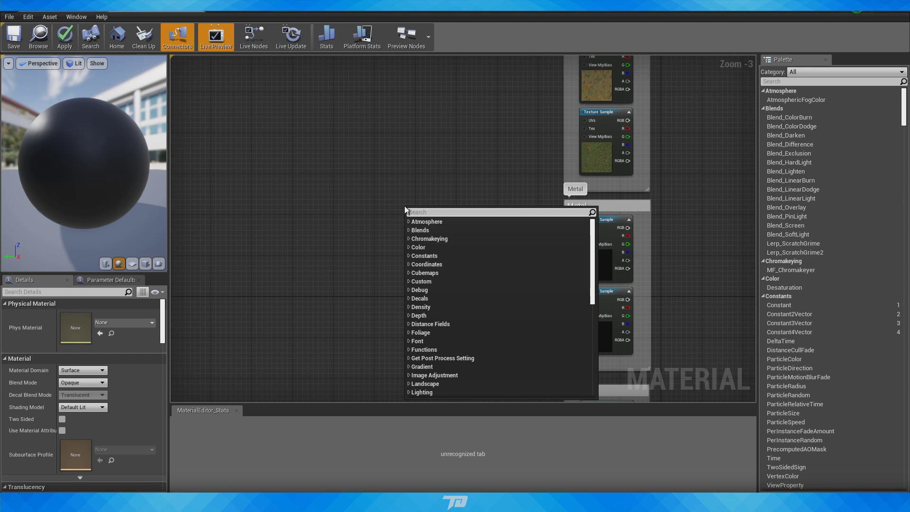
pyautogui.write('text')
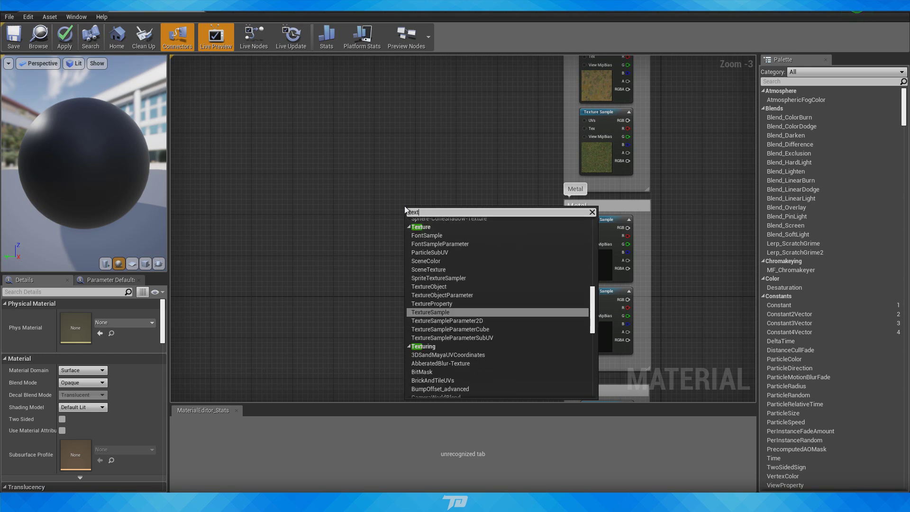
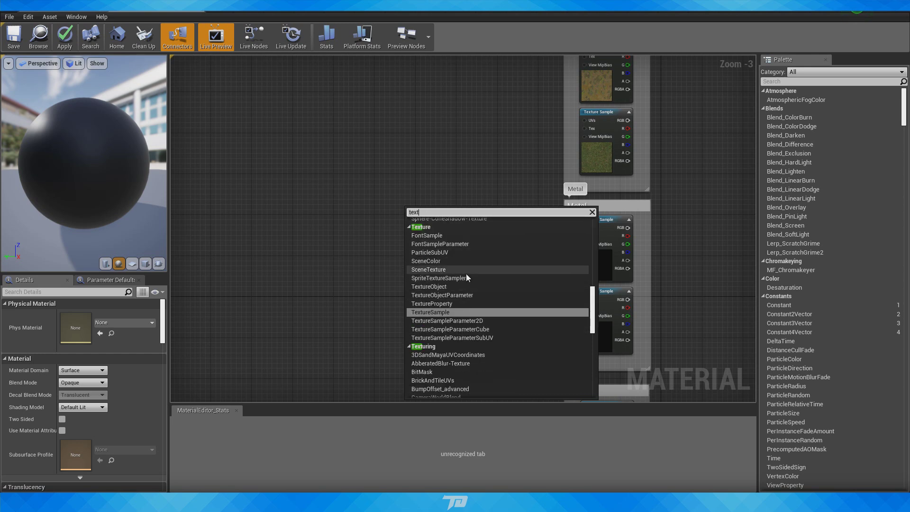
pyautogui.write('ure c')
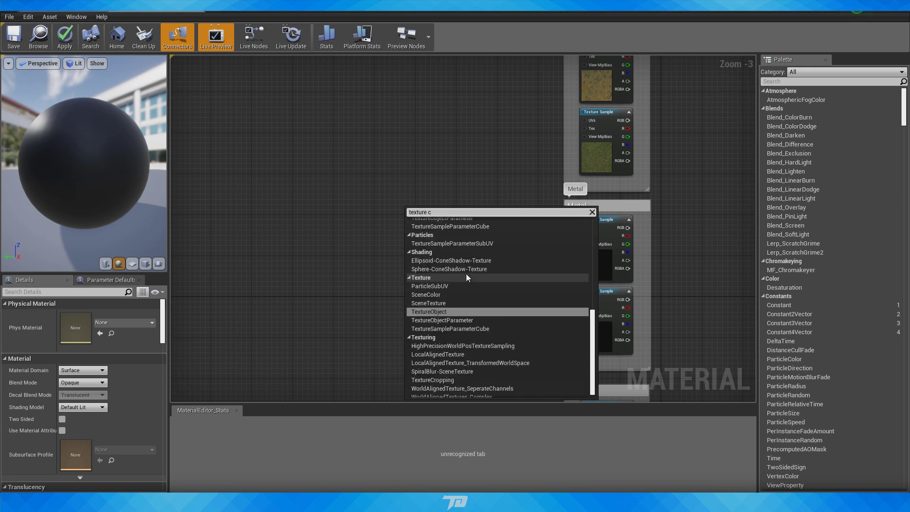
pyautogui.write('o')
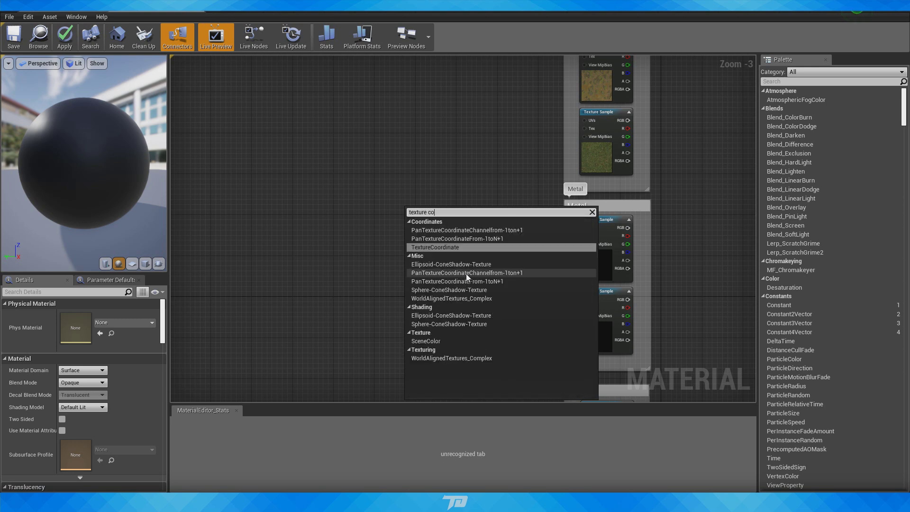
pyautogui.press('Return')
pyautogui.moveTo(421, 256); pyautogui.dragTo(355, 153)
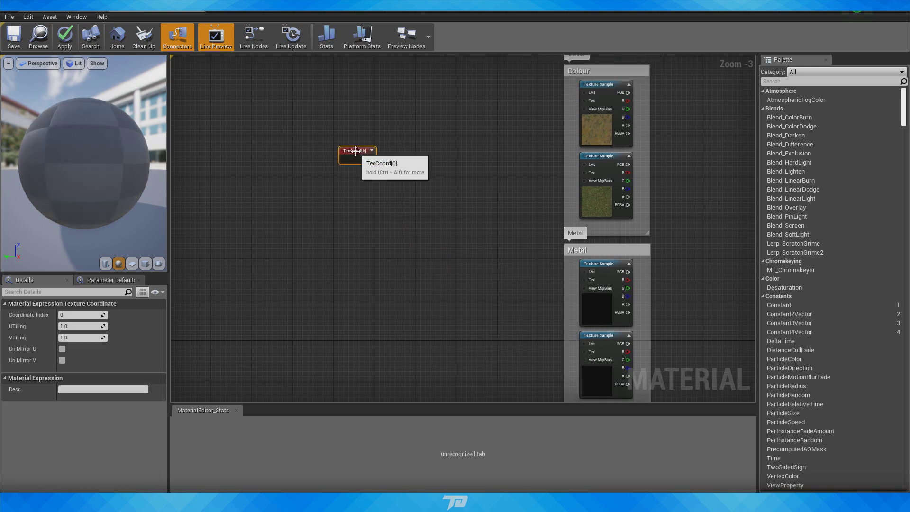
# Step: Add a Multiply node beside the TexCoord node and connect TexCoord to its A input
pyautogui.click(403, 160)
pyautogui.scroll(3, 420, 208)
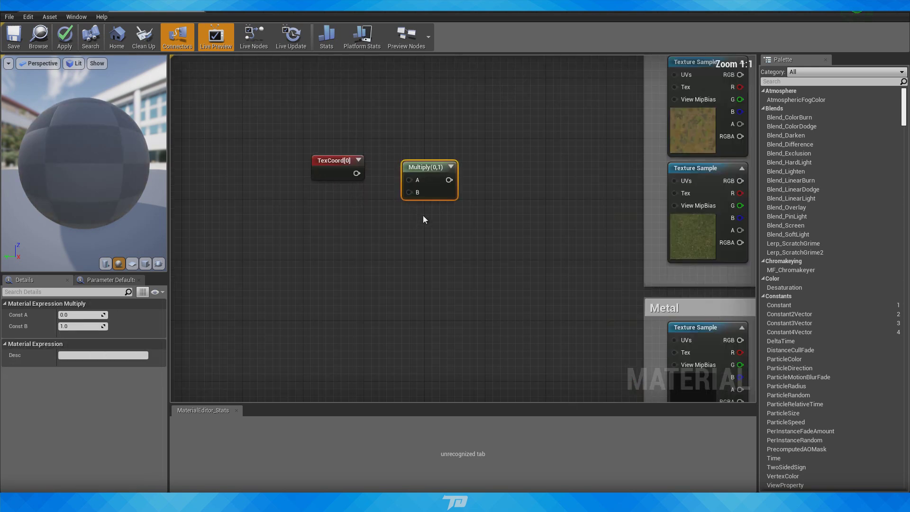
pyautogui.moveTo(394, 209); pyautogui.dragTo(384, 213)
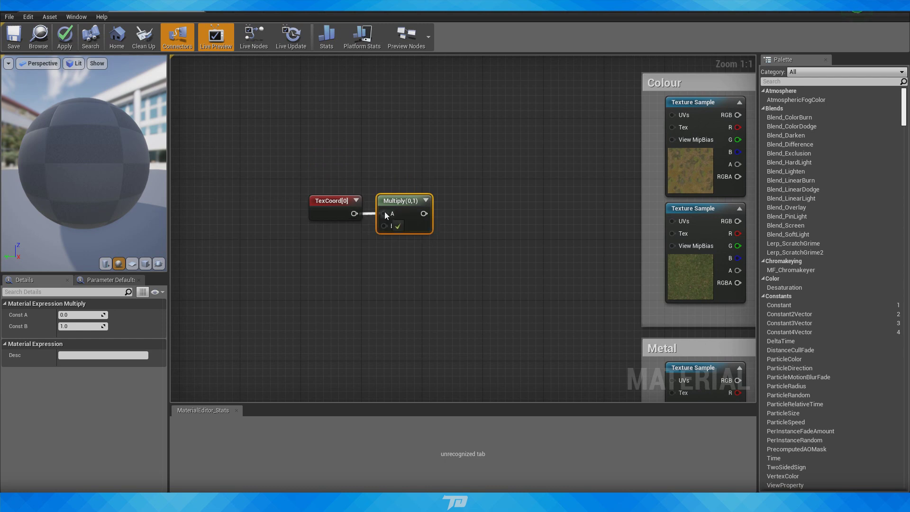
# Step: Add a Constant node below TexCoord and convert it to a scalar parameter named UV Tile Grass
pyautogui.click(338, 253)
pyautogui.click(325, 250)
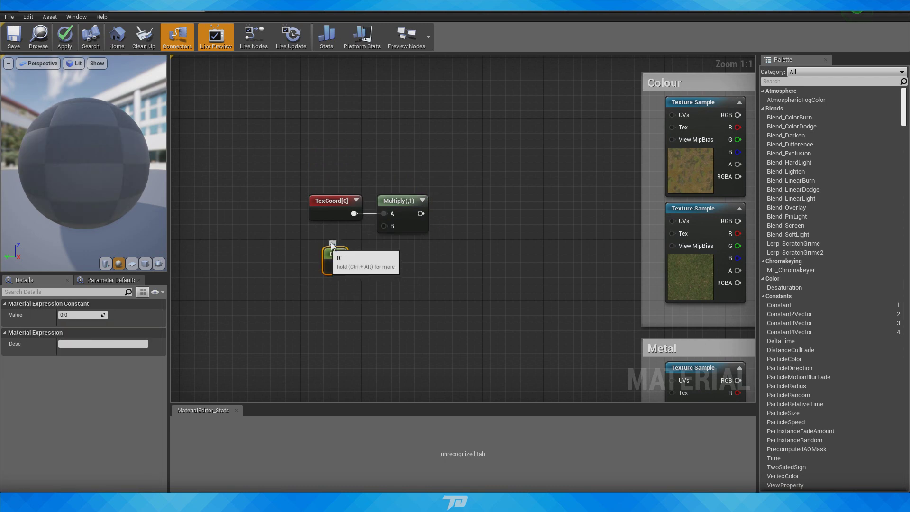
pyautogui.rightClick(327, 258)
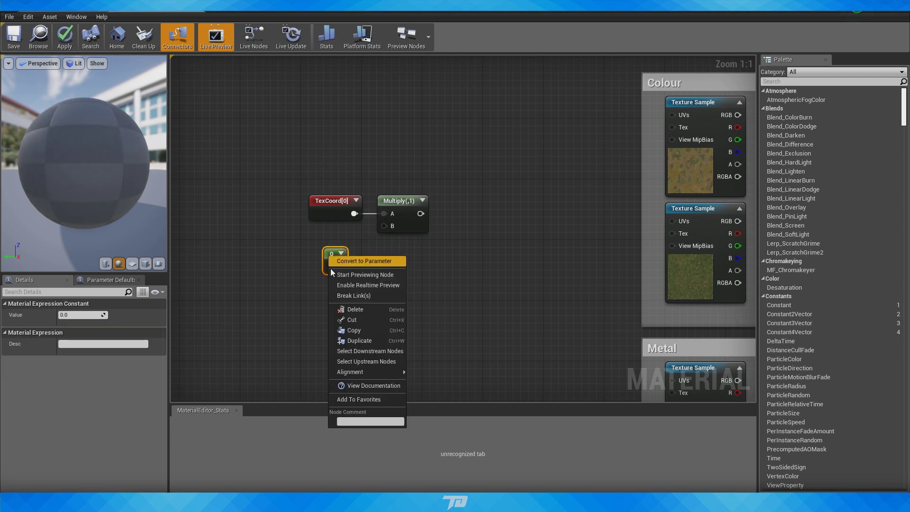
pyautogui.click(353, 260)
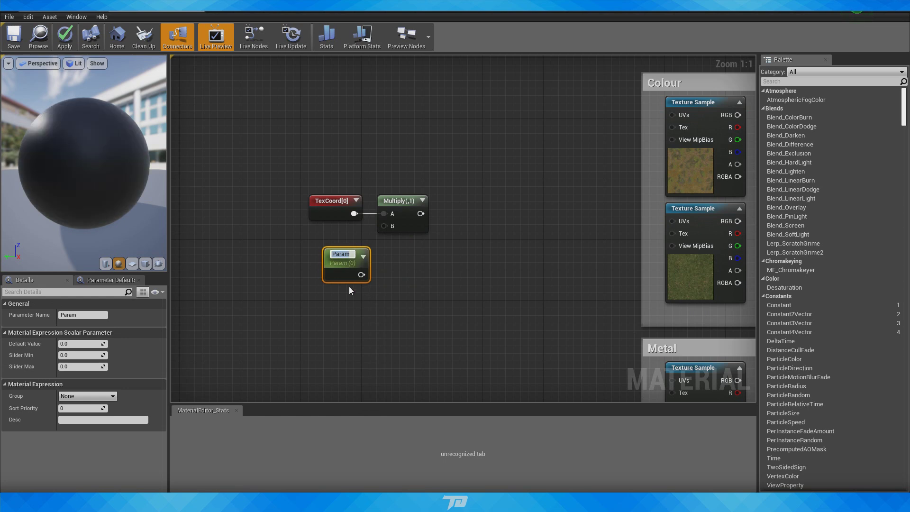
pyautogui.write('UV Tile Grass')
pyautogui.press('Return')
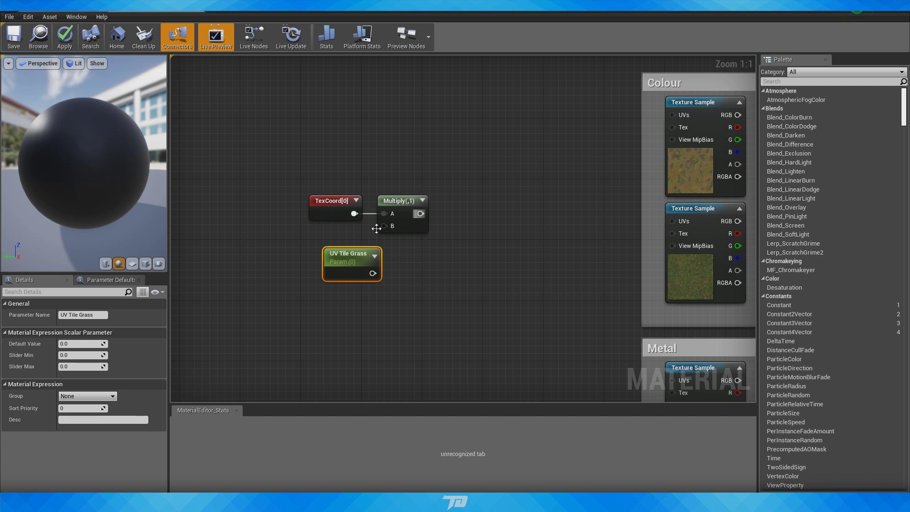
# Step: Set UV Tile Grass's default value to 1, connect it to Multiply's B input and tuck it beneath TexCoord
pyautogui.moveTo(322, 254); pyautogui.dragTo(306, 246)
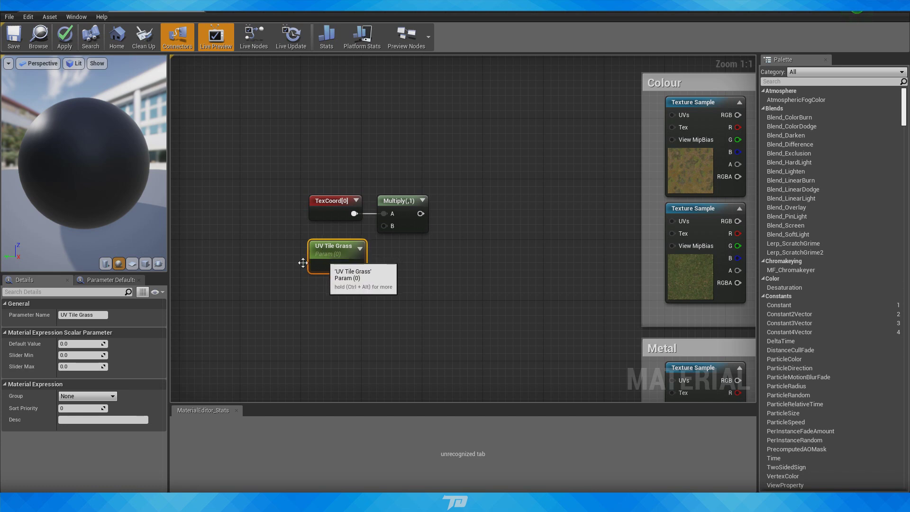
pyautogui.click(74, 343)
pyautogui.write('1')
pyautogui.press('Return')
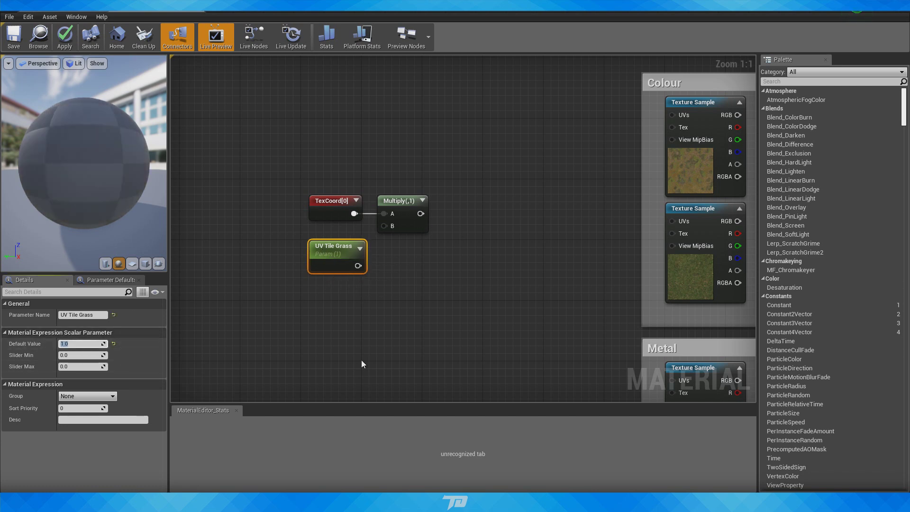
pyautogui.moveTo(358, 265); pyautogui.dragTo(384, 226)
pyautogui.moveTo(332, 245); pyautogui.dragTo(325, 238)
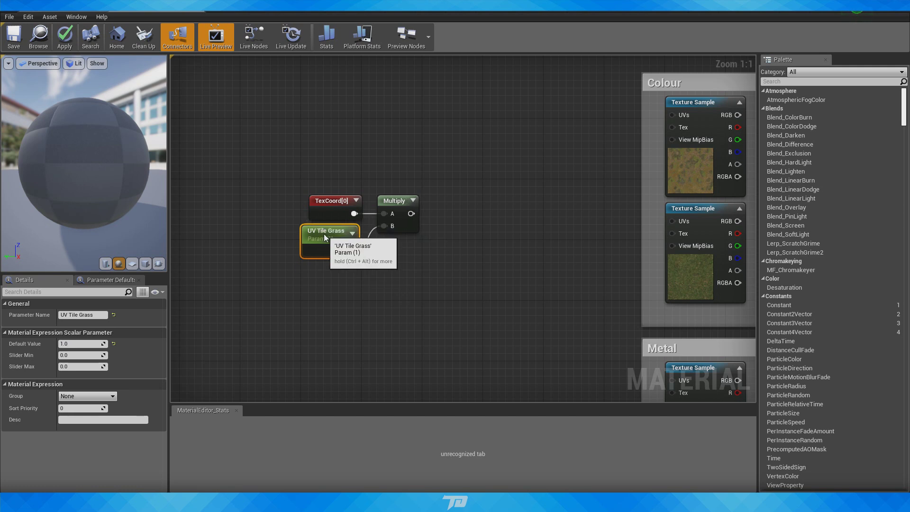
pyautogui.moveTo(489, 259); pyautogui.dragTo(418, 176, button='right')
pyautogui.scroll(-3, 466, 183)
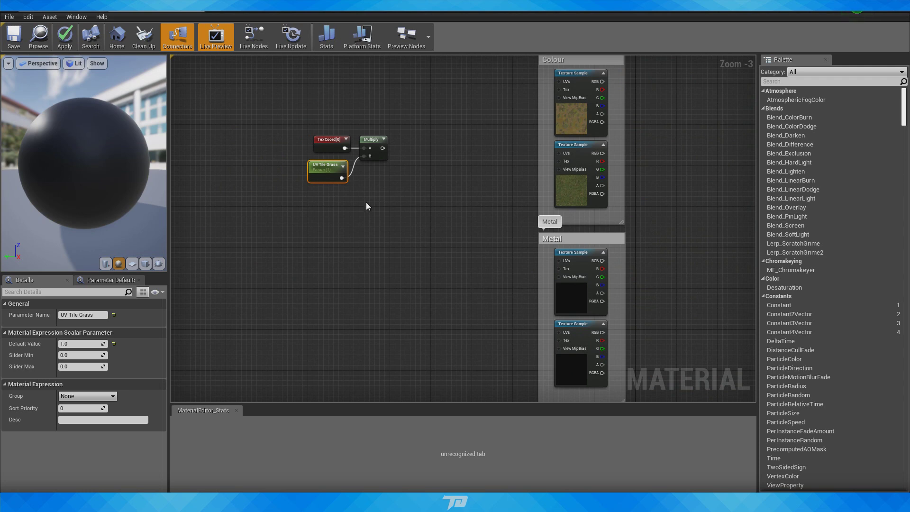
pyautogui.moveTo(270, 229); pyautogui.dragTo(388, 102)
pyautogui.moveTo(263, 232); pyautogui.dragTo(428, 125)
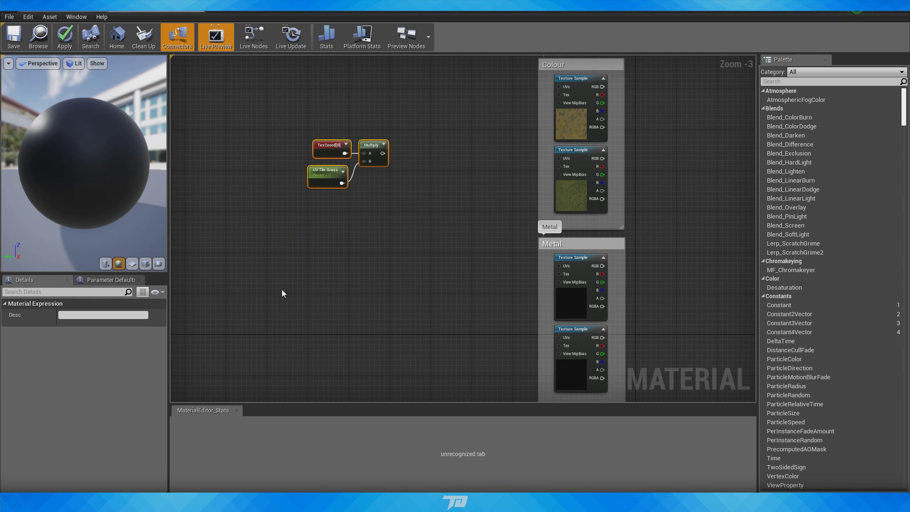
pyautogui.moveTo(249, 260); pyautogui.dragTo(385, 138)
pyautogui.click(336, 274)
pyautogui.scroll(-9, 377, 251)
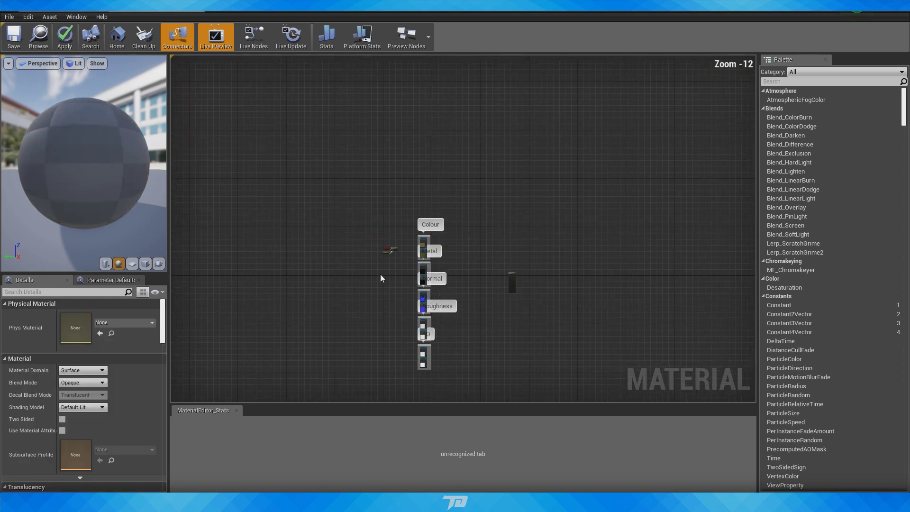
pyautogui.scroll(10, 377, 273)
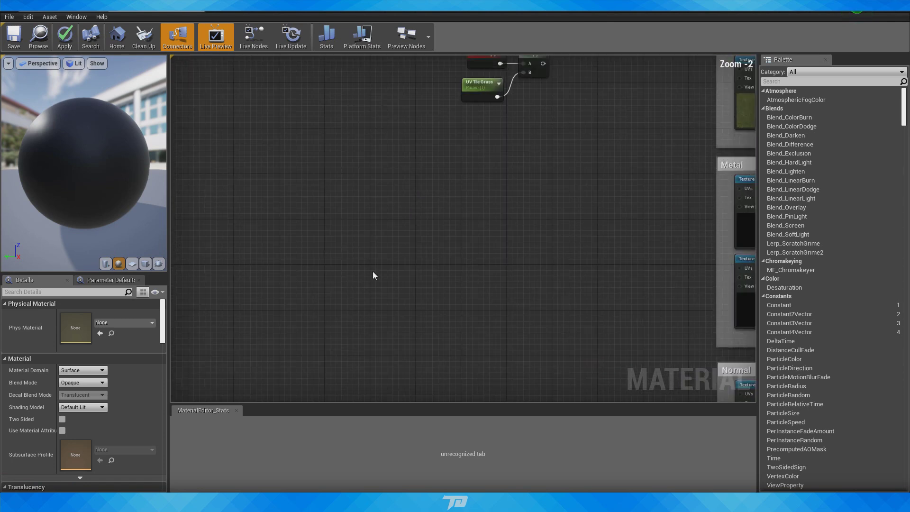
# Step: Duplicate the TexCoord, UV Tile Grass and Multiply nodes and place the copy below the originals
pyautogui.scroll(1, 372, 271)
pyautogui.moveTo(372, 271); pyautogui.dragTo(292, 374, button='right')
pyautogui.moveTo(359, 288); pyautogui.dragTo(488, 102)
pyautogui.hotkey('ctrl', 'c')
pyautogui.hotkey('ctrl', 'v')
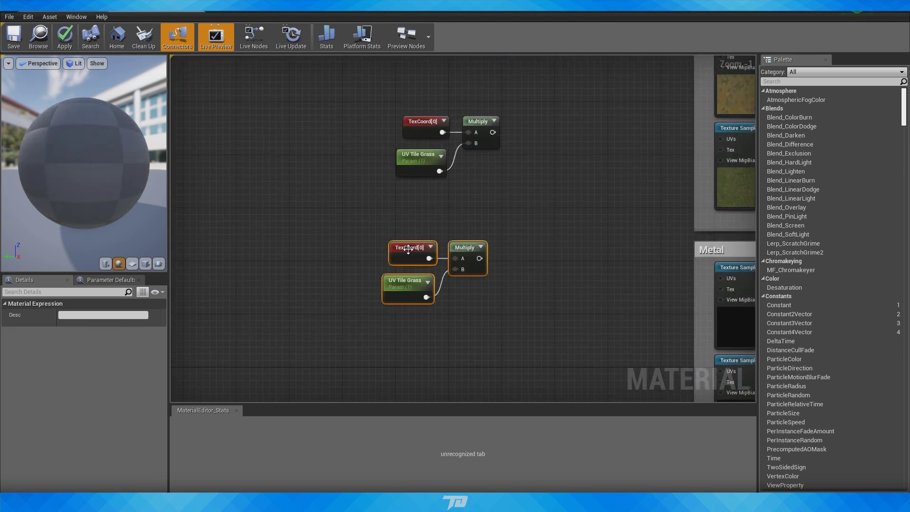
pyautogui.click(397, 258)
pyautogui.moveTo(286, 372); pyautogui.dragTo(492, 249)
pyautogui.moveTo(493, 272); pyautogui.dragTo(447, 226, button='right')
pyautogui.moveTo(423, 202); pyautogui.dragTo(450, 190)
pyautogui.click(422, 246)
# Step: Rename the duplicated tiling parameter as UV Tile Dirt
pyautogui.click(387, 225)
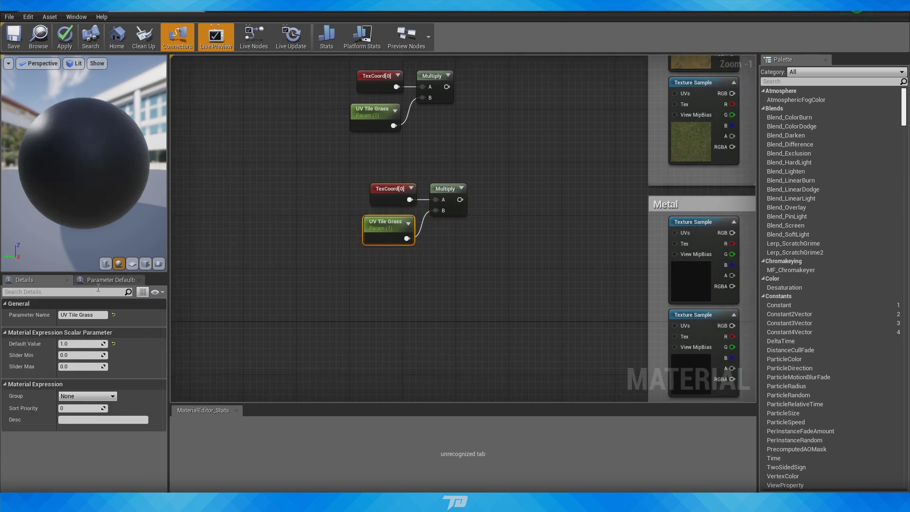
pyautogui.click(95, 315)
pyautogui.click(97, 314)
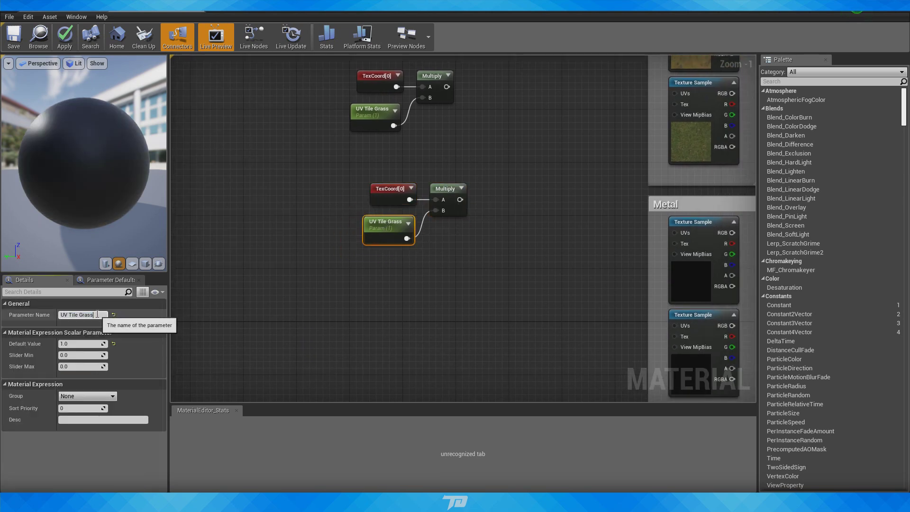
pyautogui.press('BackSpace')
pyautogui.press('BackSpace')
pyautogui.write('Dirt')
pyautogui.press('Return')
pyautogui.click(432, 325)
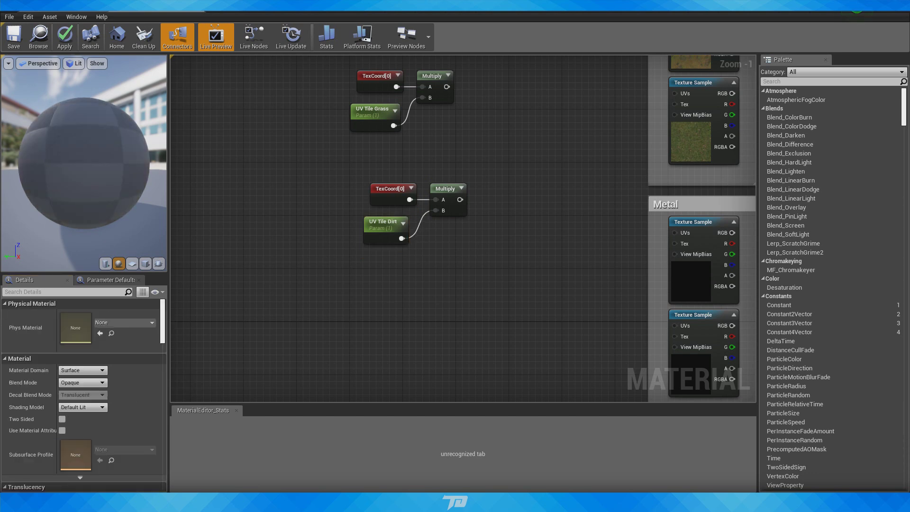
# Step: Align the dirt tiling nodes directly beneath the grass tiling nodes
pyautogui.moveTo(449, 194); pyautogui.dragTo(441, 243, button='right')
pyautogui.moveTo(441, 242)
pyautogui.mouseDown()
pyautogui.moveTo(420, 278)
pyautogui.moveTo(440, 241)
pyautogui.mouseUp()
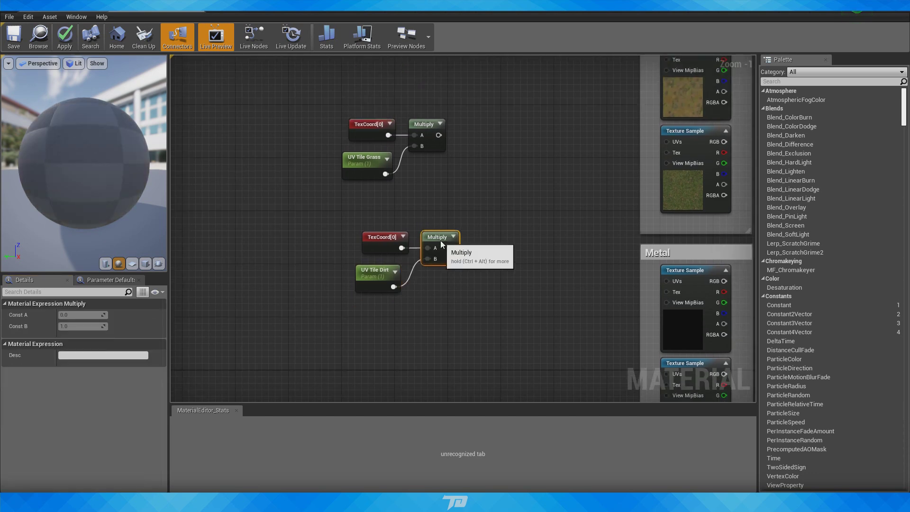
pyautogui.moveTo(340, 306); pyautogui.dragTo(422, 279)
# Step: Frame the grass tiling nodes in a comment box titled Grass Tile
pyautogui.moveTo(280, 228); pyautogui.dragTo(496, 86)
pyautogui.write('c')
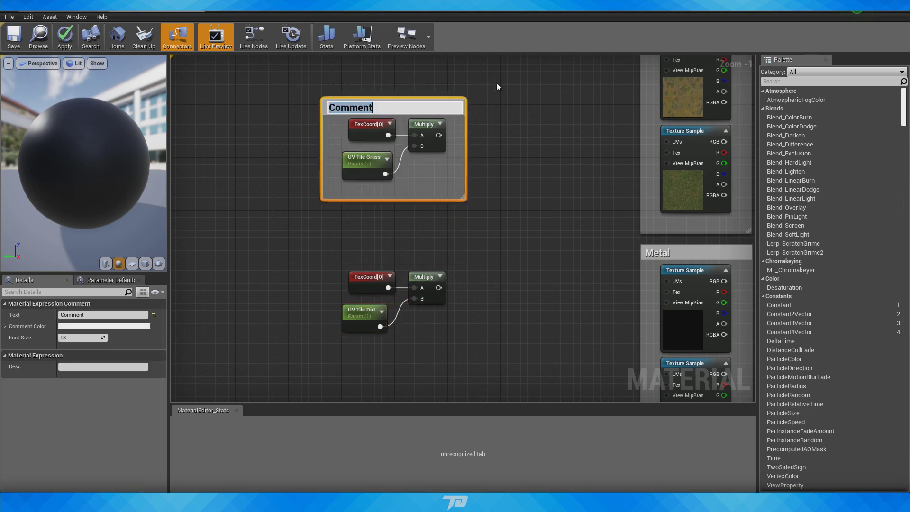
pyautogui.write('Grass Tile')
pyautogui.press('Return')
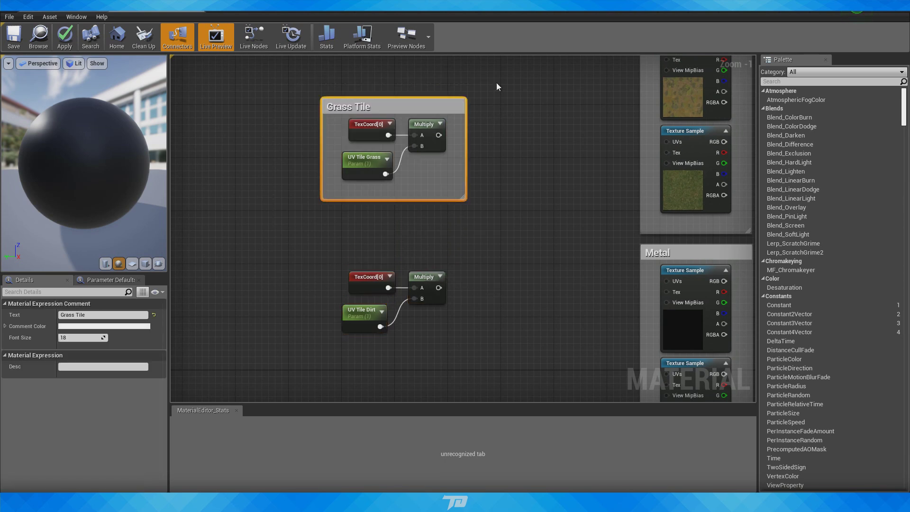
# Step: Frame the dirt tiling nodes in a comment box titled Dirt Tile
pyautogui.moveTo(319, 371); pyautogui.dragTo(510, 251)
pyautogui.write('c')
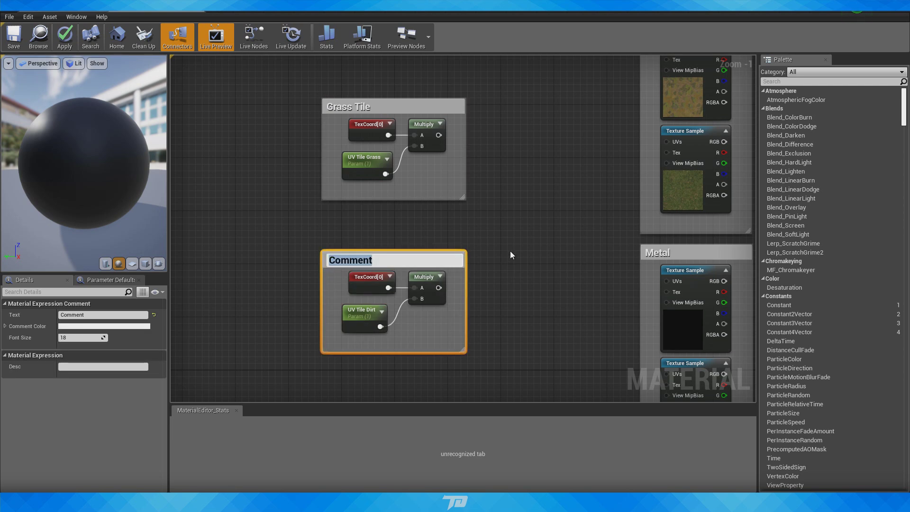
pyautogui.write('Dirt Tile')
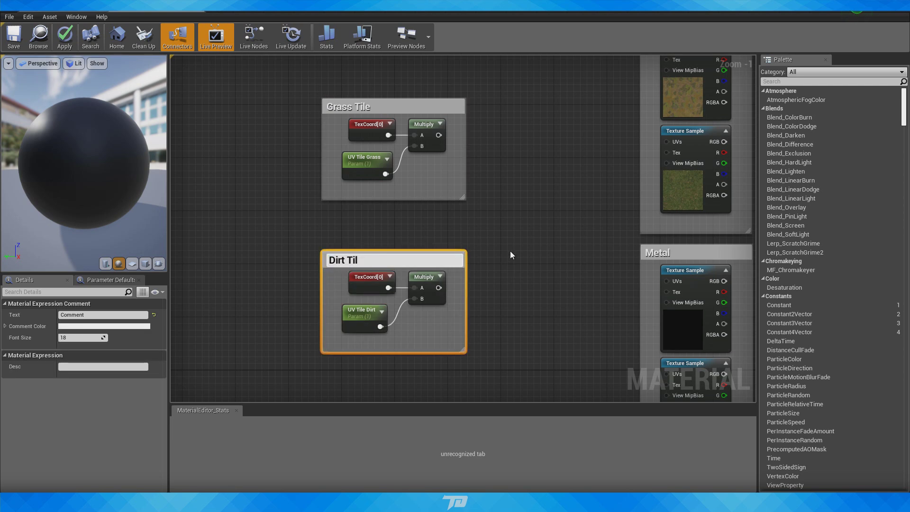
pyautogui.press('Return')
# Step: Rearrange the two comment groups so Dirt Tile sits directly above Grass Tile, farther from the texture groups
pyautogui.scroll(-2, 506, 276)
pyautogui.moveTo(506, 275); pyautogui.dragTo(455, 226, button='right')
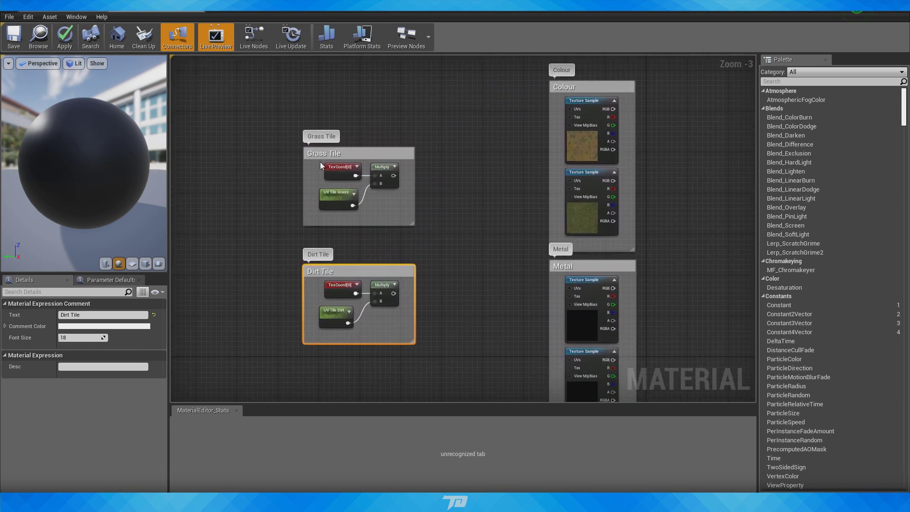
pyautogui.click(475, 194)
pyautogui.moveTo(359, 152); pyautogui.dragTo(358, 362)
pyautogui.moveTo(374, 189); pyautogui.dragTo(372, 363)
pyautogui.moveTo(370, 364); pyautogui.dragTo(315, 246)
pyautogui.click(328, 209)
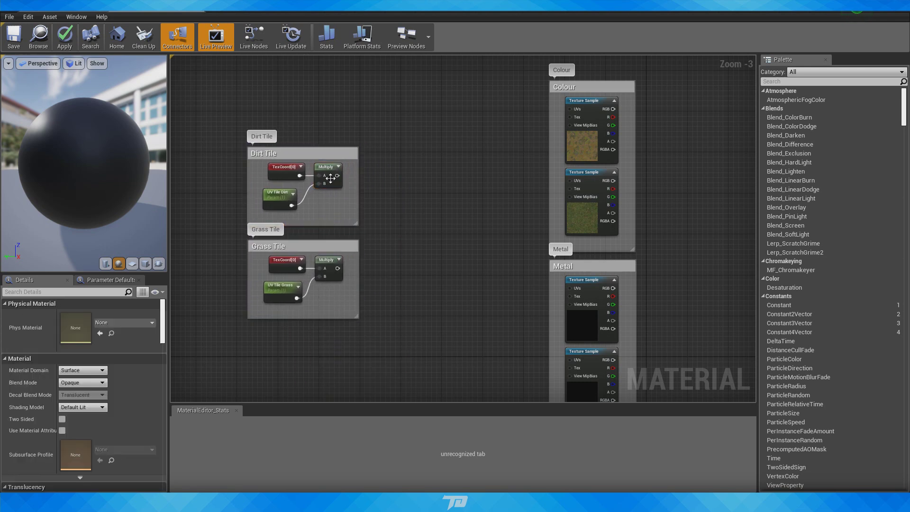
# Step: Connect the Dirt Tile Multiply output to the UVs of the ground texture samples in Colour and Metal
pyautogui.moveTo(337, 175); pyautogui.dragTo(570, 109)
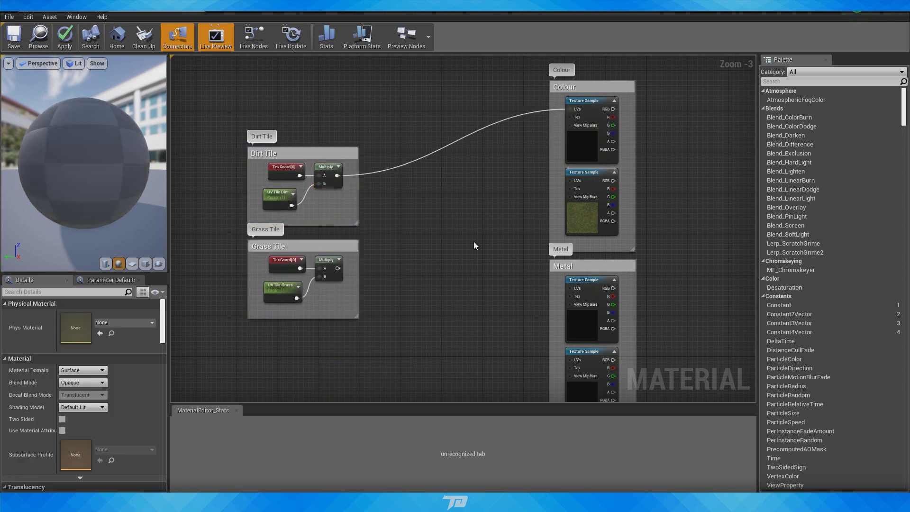
pyautogui.moveTo(351, 187); pyautogui.dragTo(327, 116, button='right')
pyautogui.moveTo(313, 104); pyautogui.dragTo(545, 217)
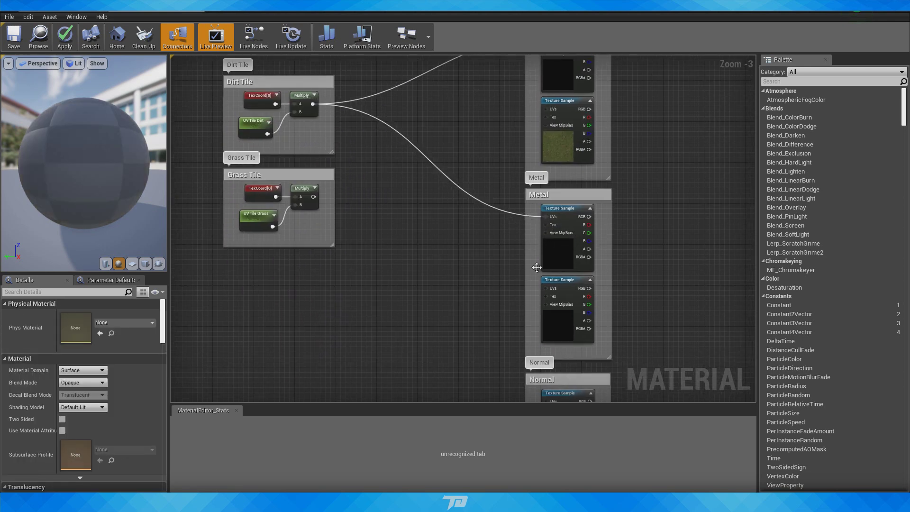
pyautogui.moveTo(476, 336); pyautogui.dragTo(602, 242)
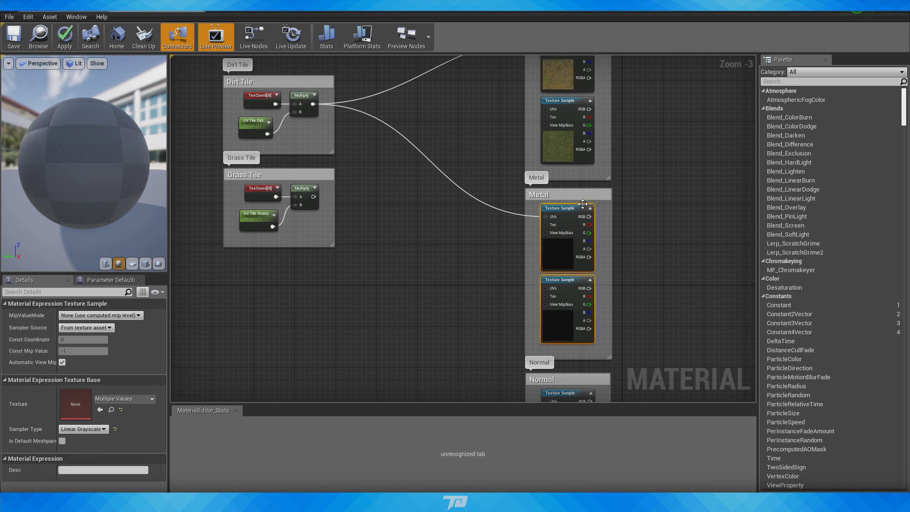
pyautogui.click(417, 172)
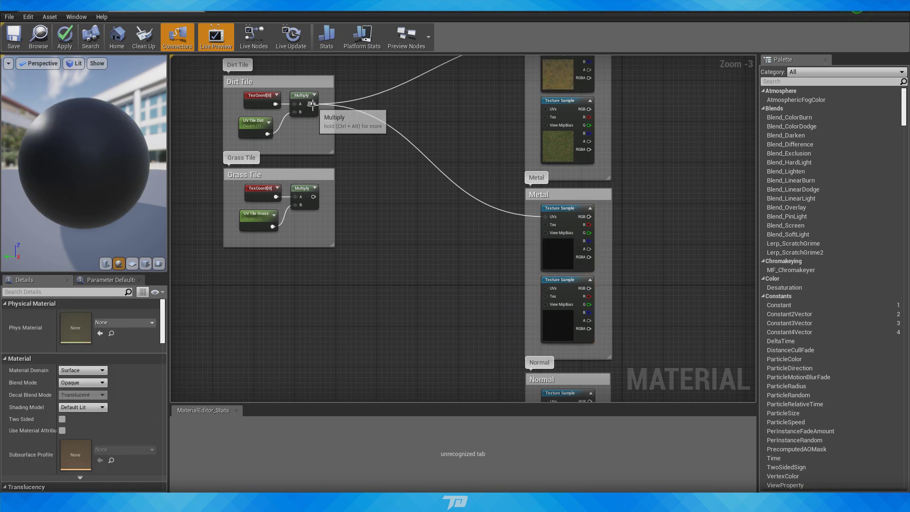
# Step: Connect the Dirt Tile Multiply output to the UVs of the first texture samples in Normal, Roughness and AO
pyautogui.moveTo(313, 104); pyautogui.dragTo(545, 302)
pyautogui.moveTo(545, 292); pyautogui.dragTo(545, 291)
pyautogui.moveTo(448, 248); pyautogui.dragTo(432, 304, button='right')
pyautogui.moveTo(329, 81); pyautogui.dragTo(325, 152, button='right')
pyautogui.moveTo(294, 124); pyautogui.dragTo(522, 282)
pyautogui.moveTo(473, 251); pyautogui.dragTo(462, 355, button='right')
pyautogui.moveTo(419, 149); pyautogui.dragTo(394, 329, button='right')
pyautogui.moveTo(256, 87); pyautogui.dragTo(471, 231)
# Step: Connect the Grass Tile Multiply output to the UVs of the grass texture samples in Colour and Metal
pyautogui.moveTo(472, 231); pyautogui.dragTo(483, 400, button='right')
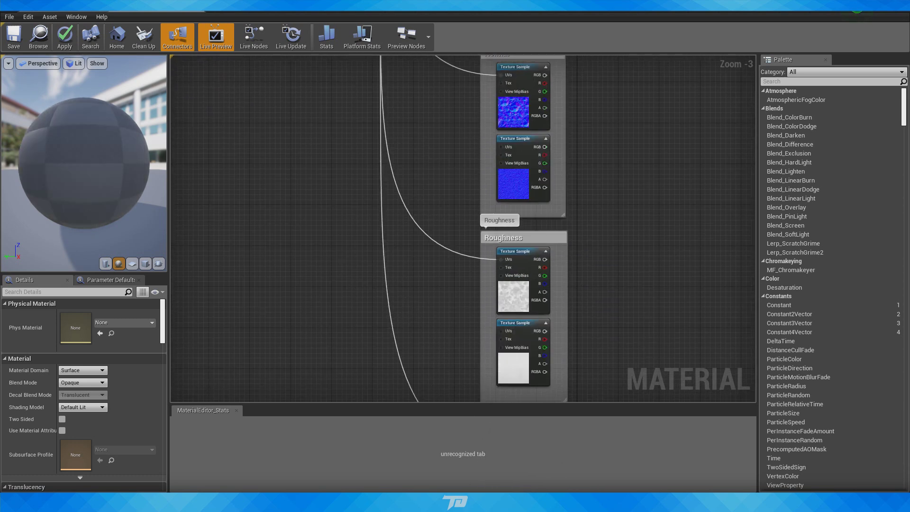
pyautogui.moveTo(408, 94); pyautogui.dragTo(456, 286, button='right')
pyautogui.moveTo(414, 173); pyautogui.dragTo(404, 286, button='right')
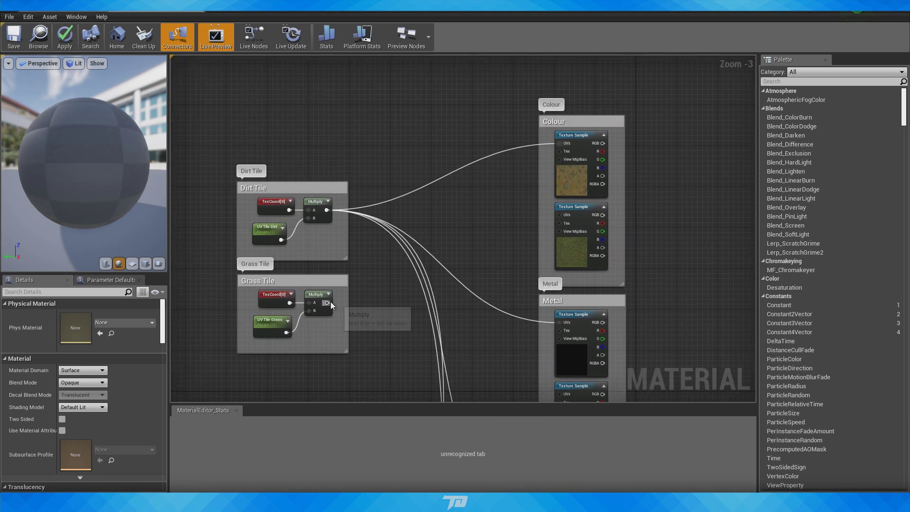
pyautogui.moveTo(326, 302); pyautogui.dragTo(560, 213)
pyautogui.moveTo(455, 321); pyautogui.dragTo(453, 206, button='right')
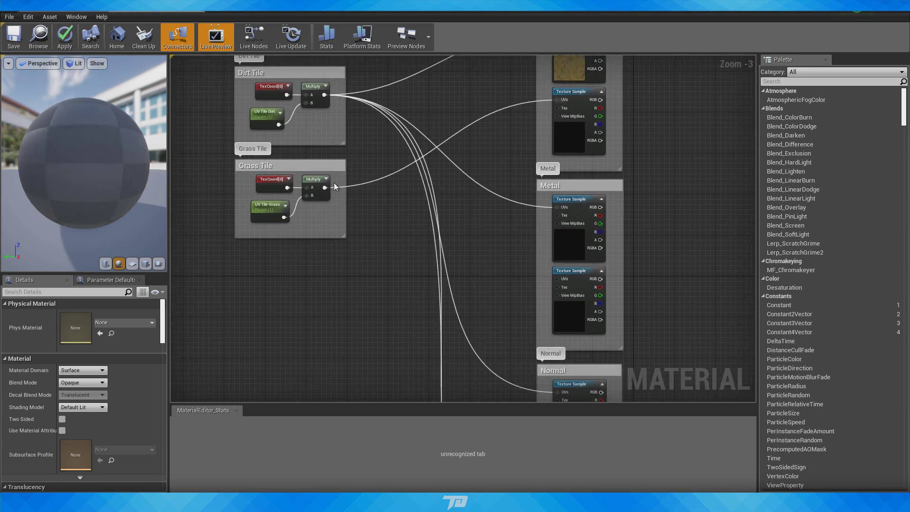
pyautogui.moveTo(324, 188); pyautogui.dragTo(558, 278)
# Step: Connect the Grass Tile Multiply output to the UVs of the second texture samples in Normal, Roughness and AO
pyautogui.moveTo(557, 277); pyautogui.dragTo(545, 205, button='right')
pyautogui.moveTo(311, 115); pyautogui.dragTo(544, 266)
pyautogui.moveTo(409, 182); pyautogui.dragTo(394, 369, button='right')
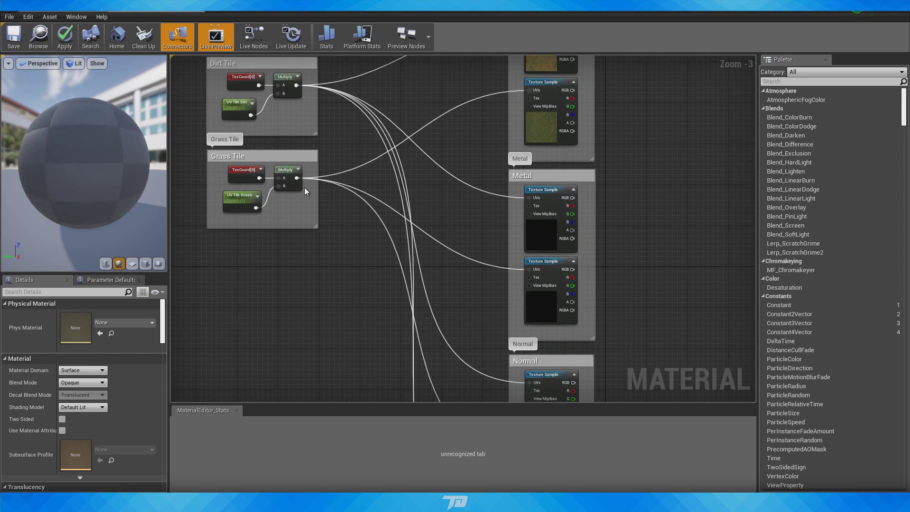
pyautogui.moveTo(298, 178); pyautogui.dragTo(528, 225)
pyautogui.moveTo(466, 203); pyautogui.dragTo(442, 343, button='right')
pyautogui.moveTo(442, 161); pyautogui.dragTo(445, 351, button='right')
pyautogui.moveTo(446, 149); pyautogui.dragTo(455, 378, button='right')
pyautogui.moveTo(285, 135); pyautogui.dragTo(517, 206)
# Step: Move the Dirt Tile and Grass Tile groups together farther left, vertically centred on the column of texture groups
pyautogui.scroll(-4, 402, 183)
pyautogui.moveTo(402, 183); pyautogui.dragTo(377, 350, button='right')
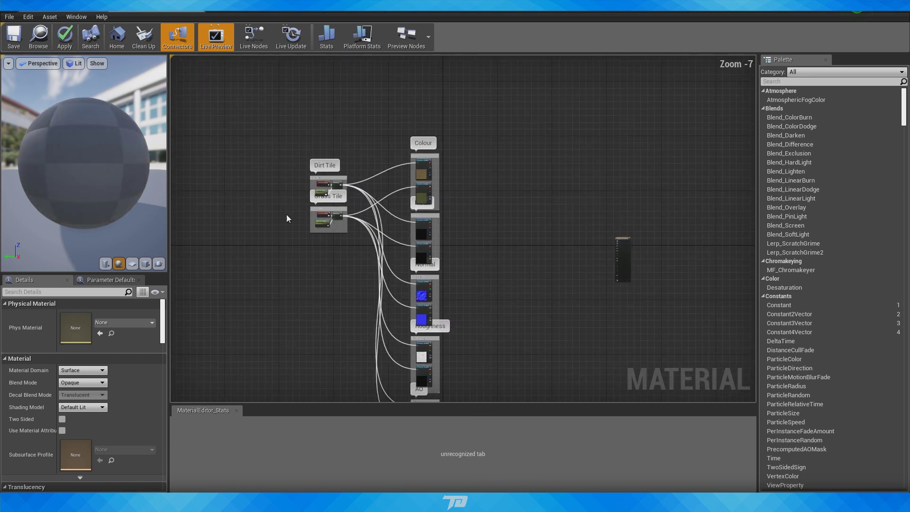
pyautogui.moveTo(322, 241); pyautogui.dragTo(347, 172)
pyautogui.moveTo(345, 171); pyautogui.dragTo(368, 120, button='right')
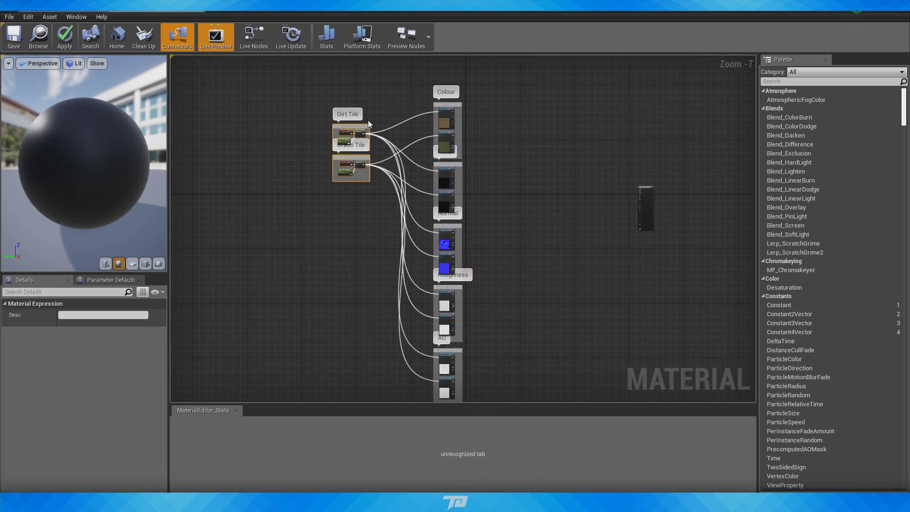
pyautogui.moveTo(359, 126); pyautogui.dragTo(253, 226)
pyautogui.click(563, 263)
pyautogui.moveTo(565, 264); pyautogui.dragTo(645, 243, button='right')
pyautogui.moveTo(433, 145); pyautogui.dragTo(433, 136, button='right')
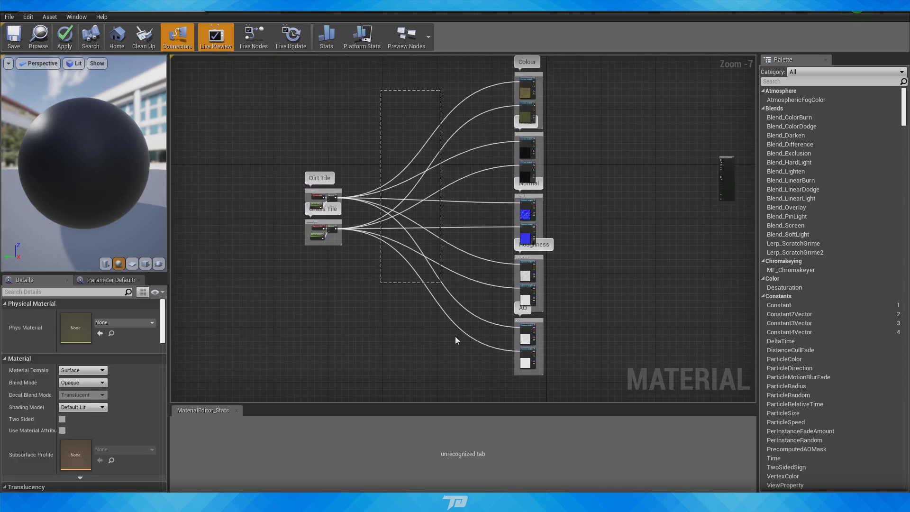
# Step: Add a Linear Interpolate node in the empty graph space to the right of the Normal texture group
pyautogui.moveTo(455, 336); pyautogui.dragTo(459, 346)
pyautogui.moveTo(637, 220); pyautogui.dragTo(568, 255, button='right')
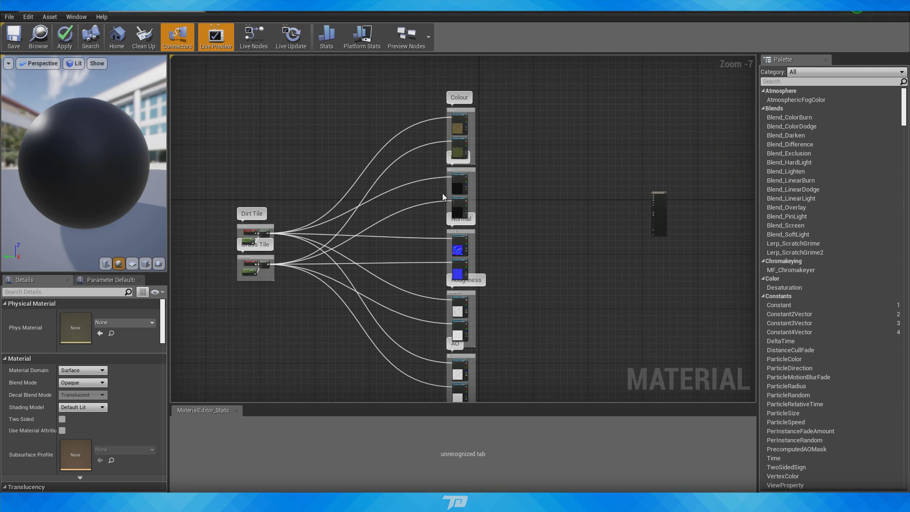
pyautogui.moveTo(442, 193); pyautogui.dragTo(384, 155, button='right')
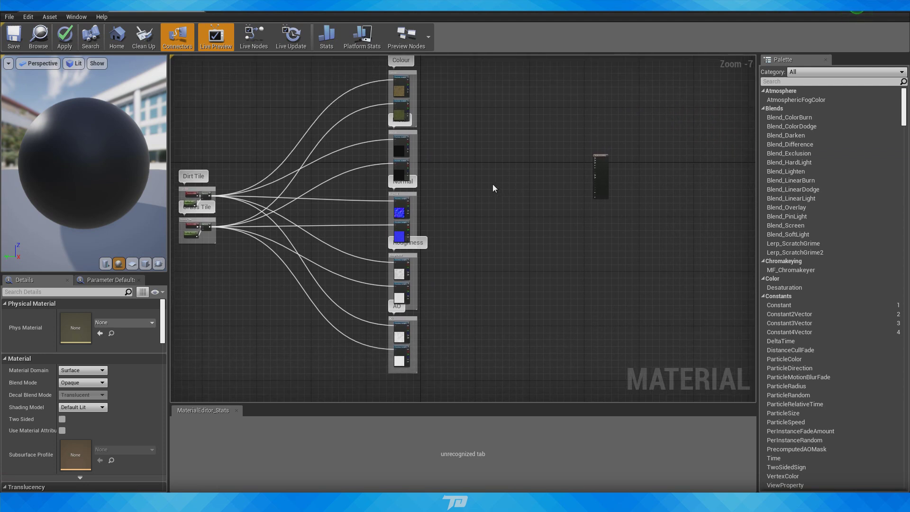
pyautogui.scroll(3, 492, 188)
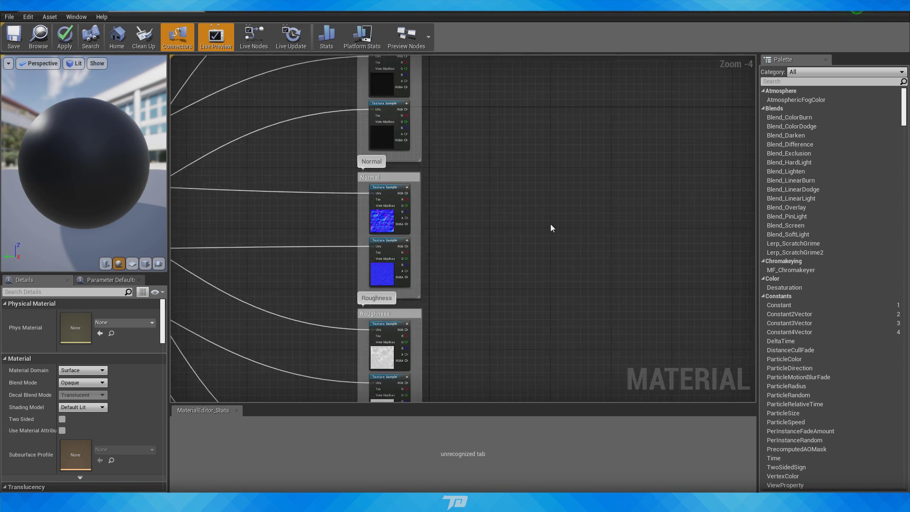
pyautogui.click(546, 172)
pyautogui.scroll(4, 575, 209)
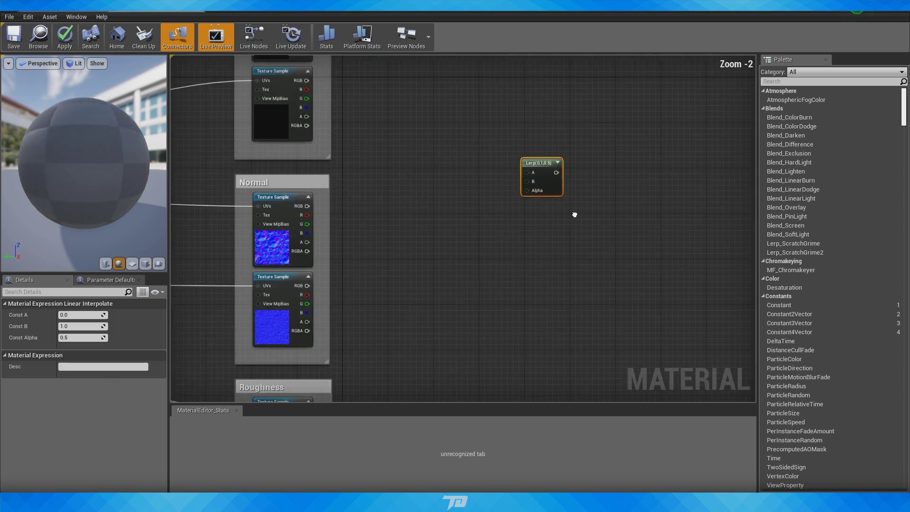
pyautogui.moveTo(504, 184); pyautogui.dragTo(357, 280)
pyautogui.moveTo(454, 274); pyautogui.dragTo(563, 166, button='right')
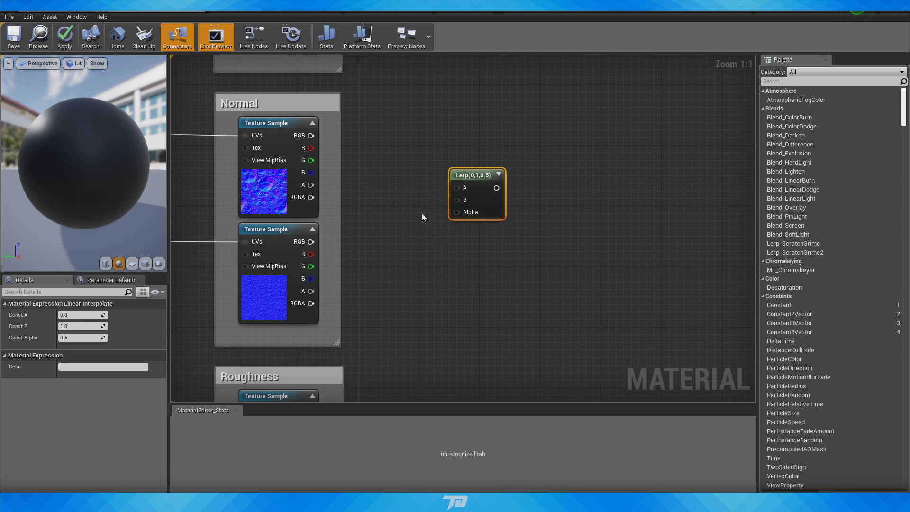
pyautogui.moveTo(472, 177); pyautogui.dragTo(533, 140)
pyautogui.moveTo(381, 138); pyautogui.dragTo(516, 153)
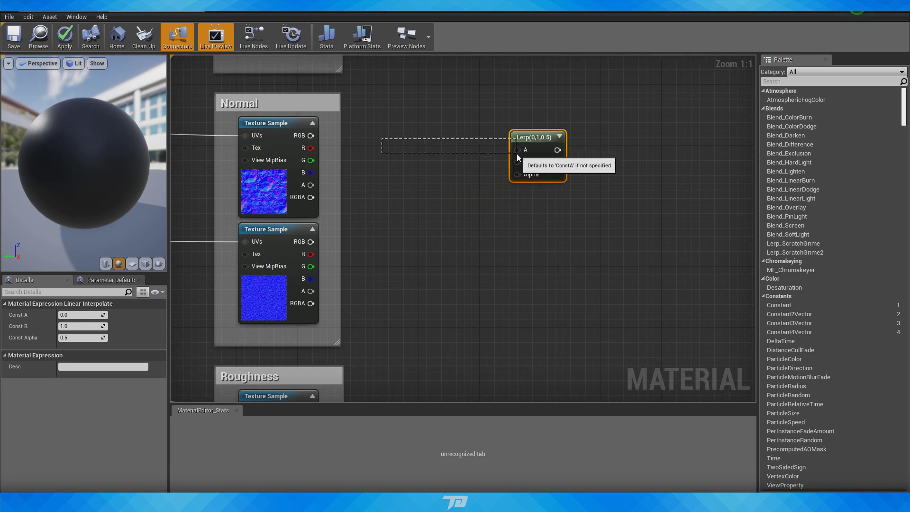
pyautogui.click(388, 174)
pyautogui.moveTo(389, 173); pyautogui.dragTo(524, 166)
pyautogui.click(458, 220)
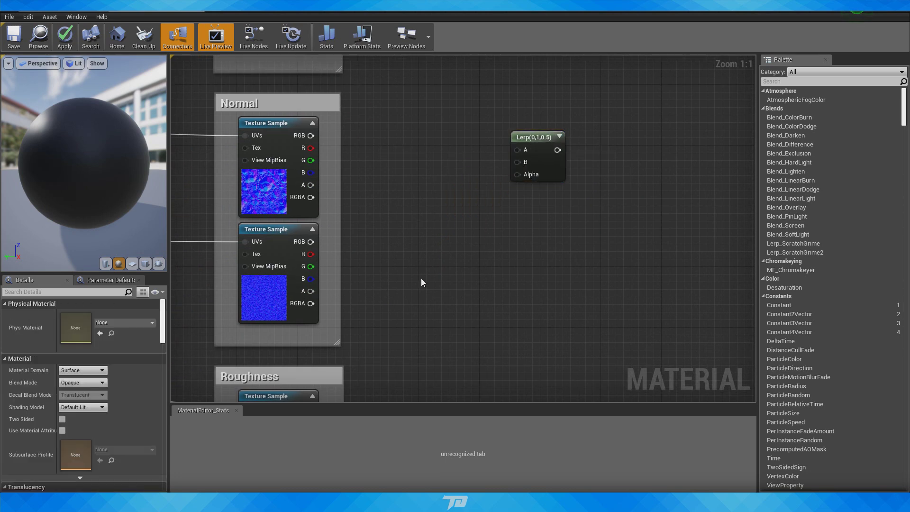
pyautogui.moveTo(422, 277); pyautogui.dragTo(523, 176)
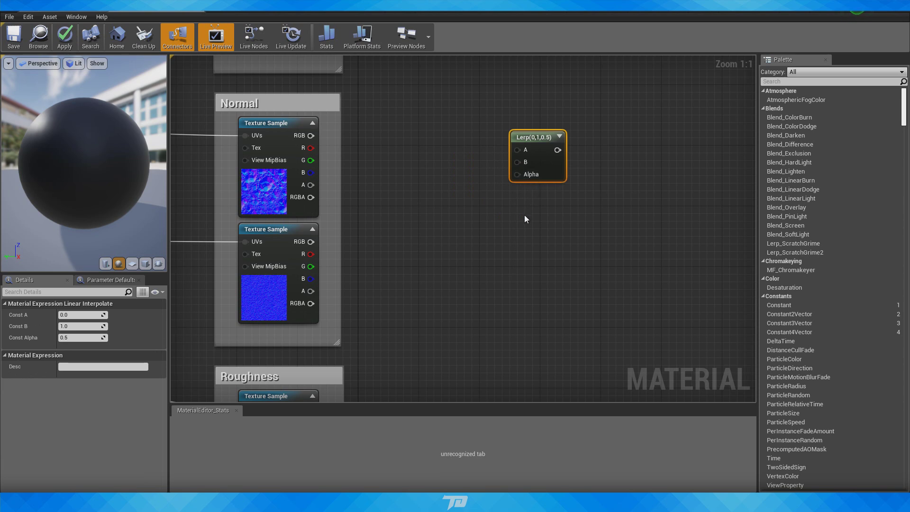
# Step: Move the Lerp node beside the Colour group and connect the dirt sample's RGB to A and the grass sample's RGB to B
pyautogui.scroll(-4, 524, 215)
pyautogui.moveTo(501, 232); pyautogui.dragTo(754, 232, button='right')
pyautogui.scroll(-3, 513, 205)
pyautogui.moveTo(513, 206); pyautogui.dragTo(296, 226, button='right')
pyautogui.scroll(4, 495, 220)
pyautogui.moveTo(319, 167); pyautogui.dragTo(612, 300, button='right')
pyautogui.moveTo(515, 291); pyautogui.dragTo(548, 87)
pyautogui.scroll(-4, 545, 89)
pyautogui.moveTo(506, 93); pyautogui.dragTo(476, 234, button='right')
pyautogui.scroll(4, 483, 199)
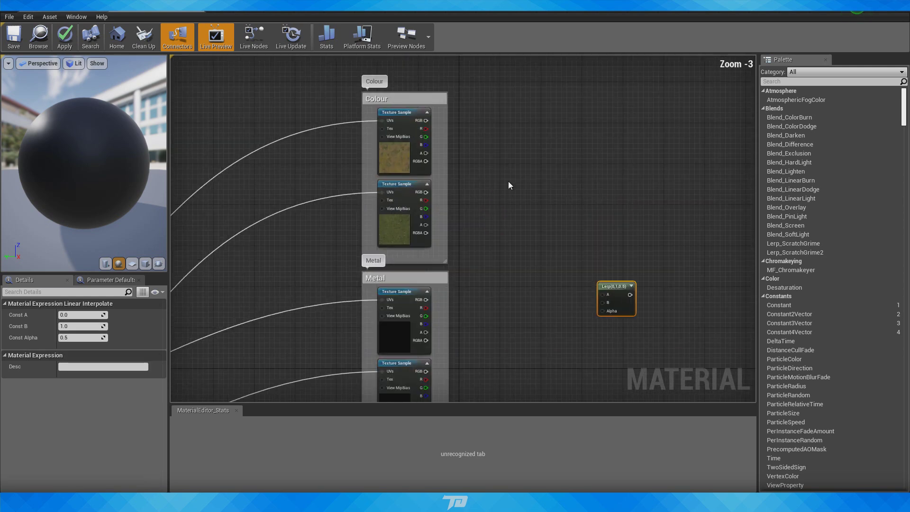
pyautogui.moveTo(426, 121); pyautogui.dragTo(600, 205)
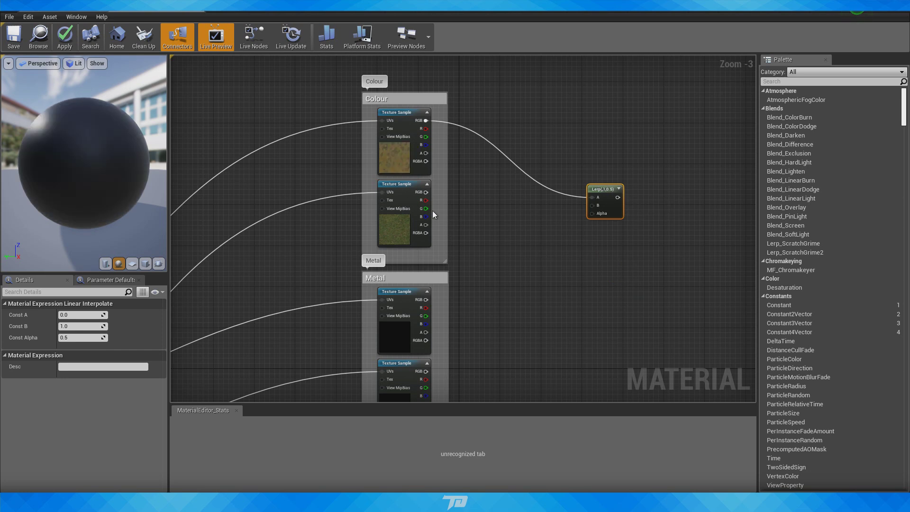
pyautogui.moveTo(425, 192); pyautogui.dragTo(593, 206)
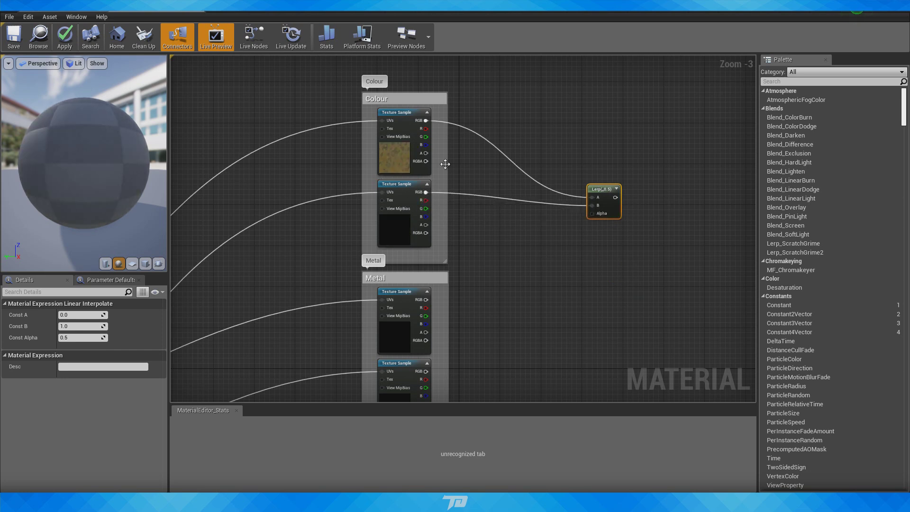
# Step: Connect the Colour Lerp output to the material's Base Color and rotate the preview sphere to inspect the blend
pyautogui.moveTo(576, 254); pyautogui.dragTo(472, 212, button='right')
pyautogui.moveTo(559, 187)
pyautogui.mouseDown(button='right')
pyautogui.moveTo(409, 189)
pyautogui.moveTo(399, 161)
pyautogui.mouseUp(button='right')
pyautogui.moveTo(319, 131); pyautogui.dragTo(688, 291)
pyautogui.scroll(-3, 625, 285)
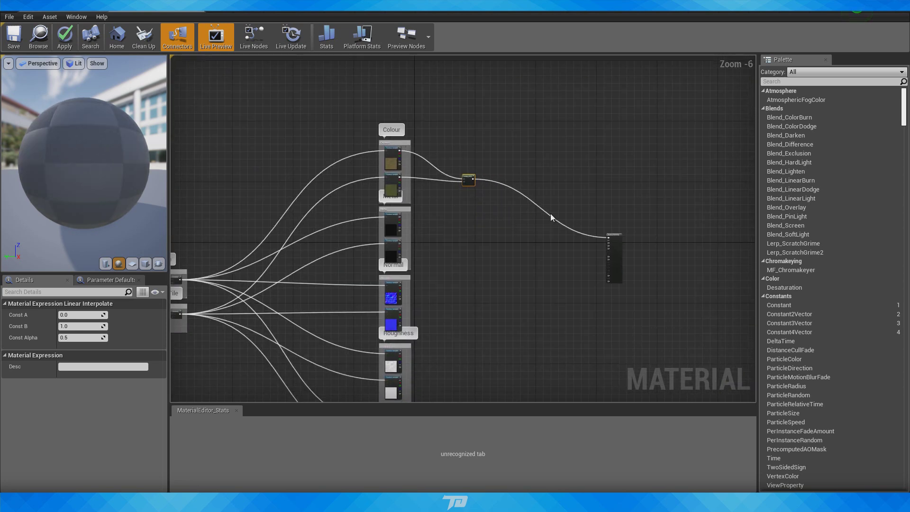
pyautogui.scroll(4, 458, 193)
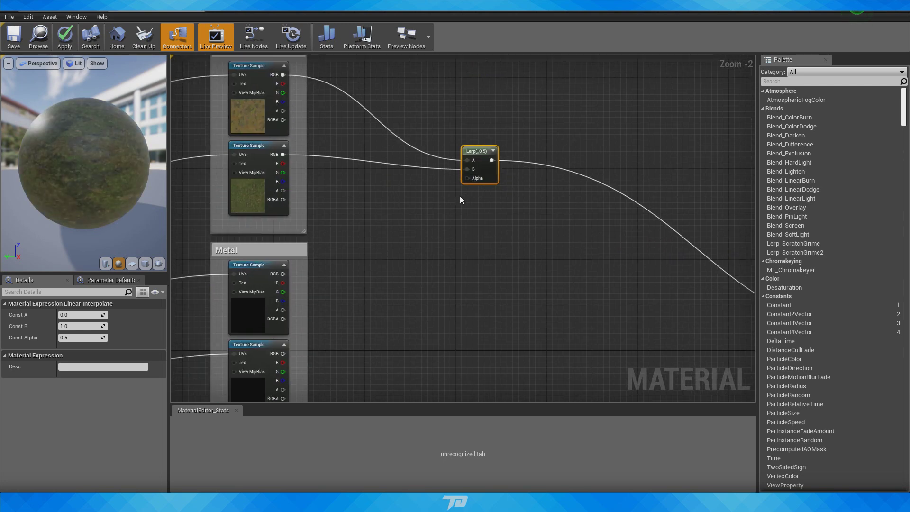
pyautogui.moveTo(85, 159); pyautogui.dragTo(156, 162)
pyautogui.click(471, 237)
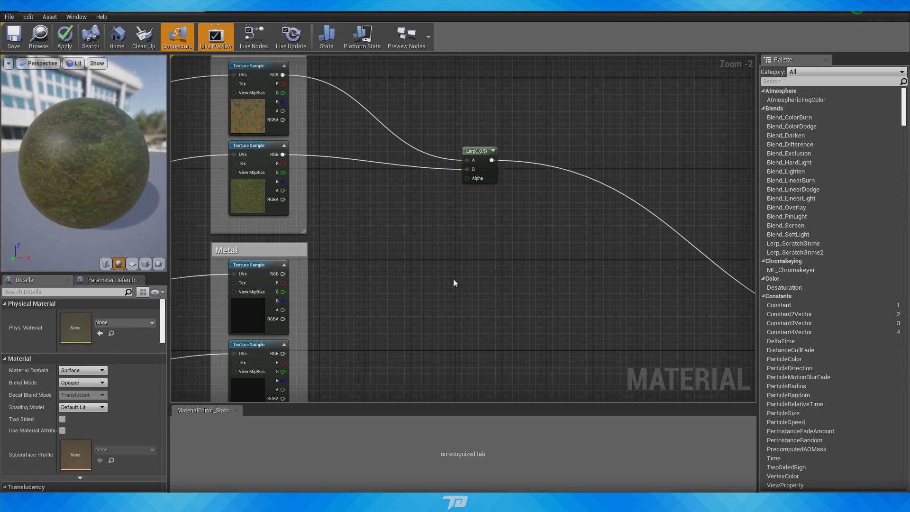
# Step: Add a VertexColor node below the Colour Lerp and connect its red channel to the Lerp's Alpha
pyautogui.rightClick(435, 269)
pyautogui.write('verte')
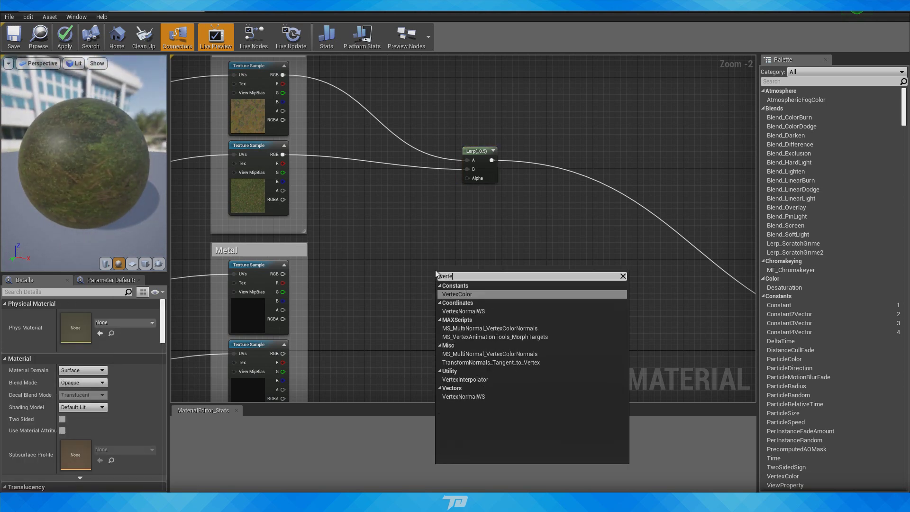
pyautogui.click(476, 294)
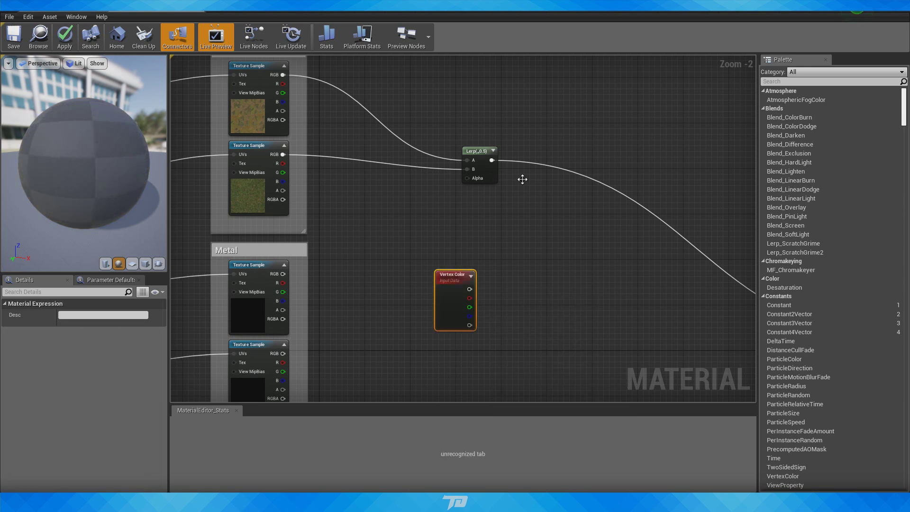
pyautogui.moveTo(400, 226); pyautogui.dragTo(499, 359)
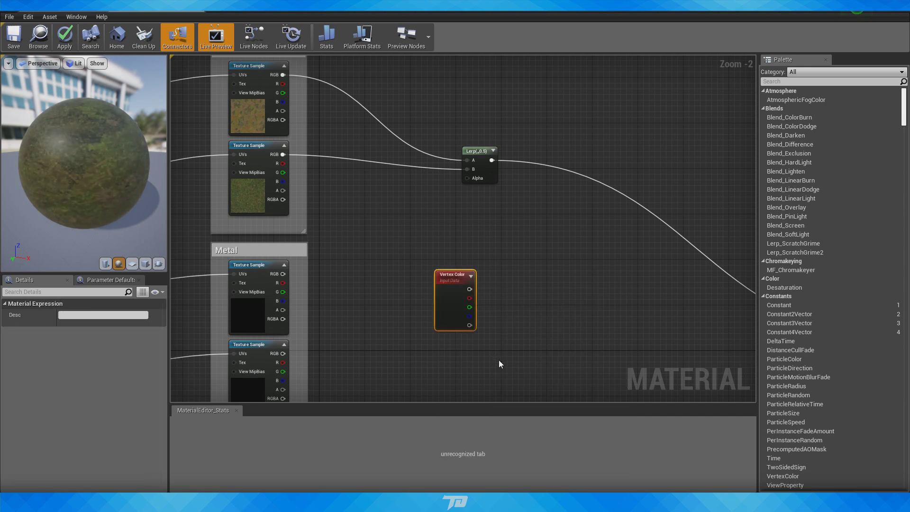
pyautogui.moveTo(398, 226); pyautogui.dragTo(495, 356)
pyautogui.moveTo(495, 356); pyautogui.dragTo(499, 299, button='right')
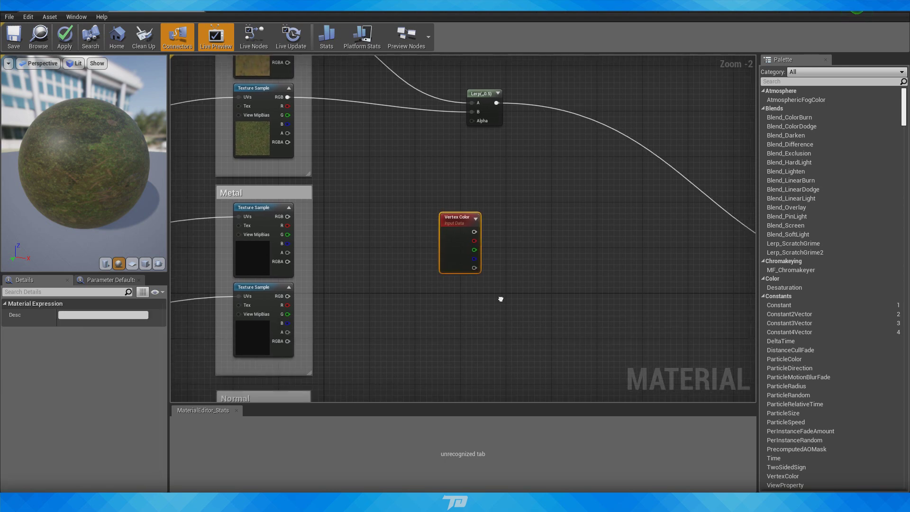
pyautogui.click(500, 299)
pyautogui.moveTo(474, 241); pyautogui.dragTo(471, 123)
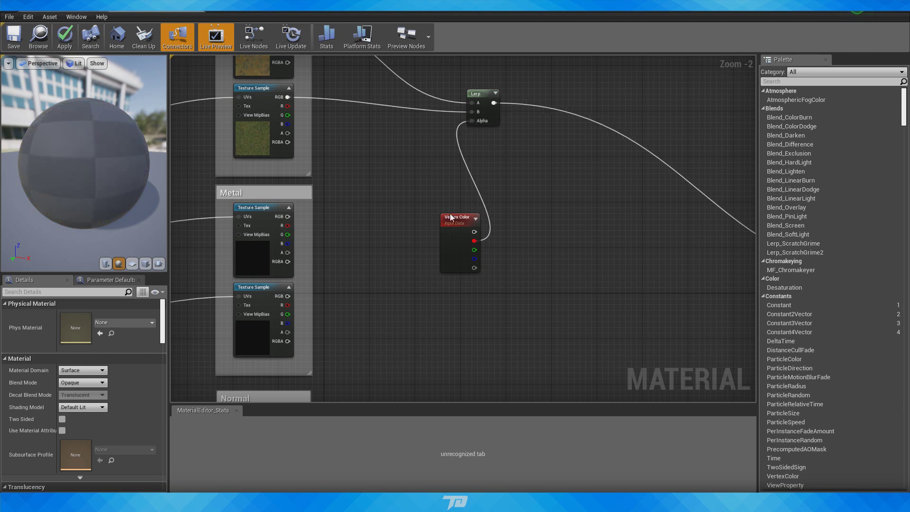
# Step: Move the Vertex Color node away from the Lerp to beside the Normal group and inspect the preview sphere
pyautogui.moveTo(450, 213); pyautogui.dragTo(326, 325)
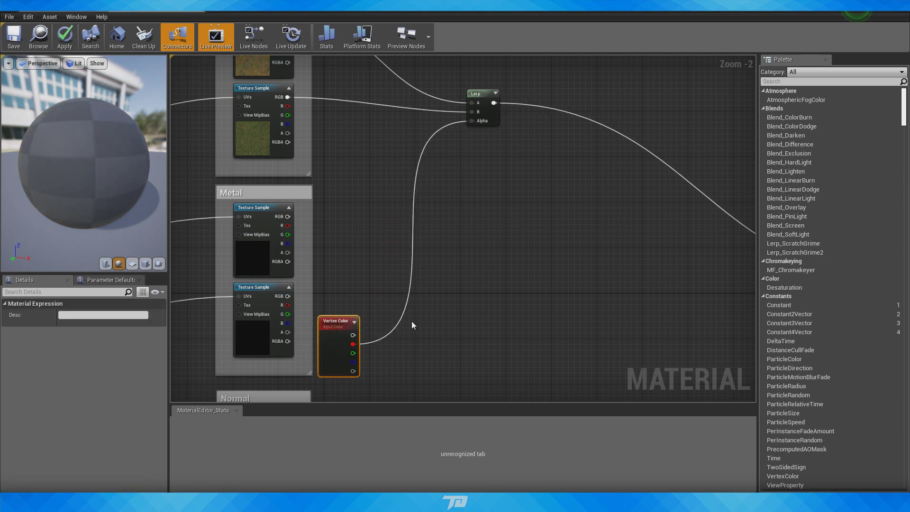
pyautogui.click(403, 362)
pyautogui.moveTo(404, 362); pyautogui.dragTo(410, 314, button='right')
pyautogui.moveTo(345, 262); pyautogui.dragTo(361, 348)
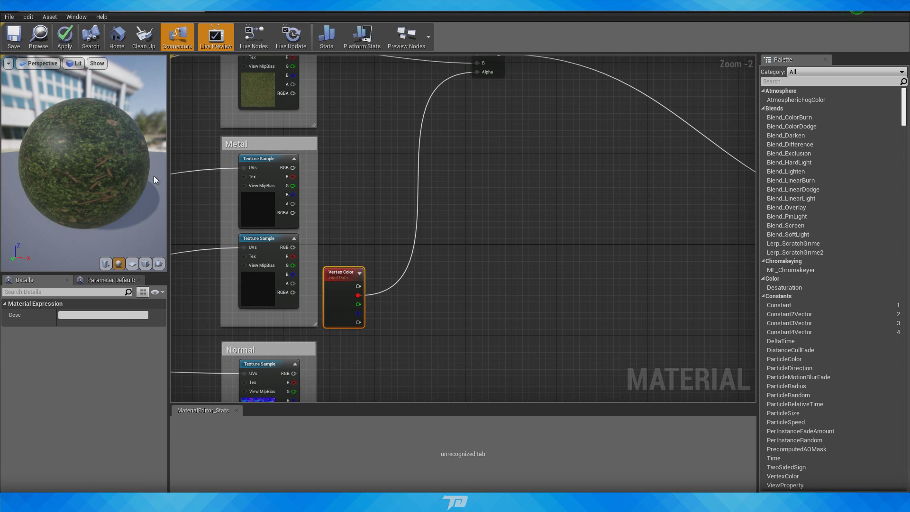
pyautogui.moveTo(153, 176); pyautogui.dragTo(189, 211)
pyautogui.moveTo(367, 158); pyautogui.dragTo(451, 181, button='right')
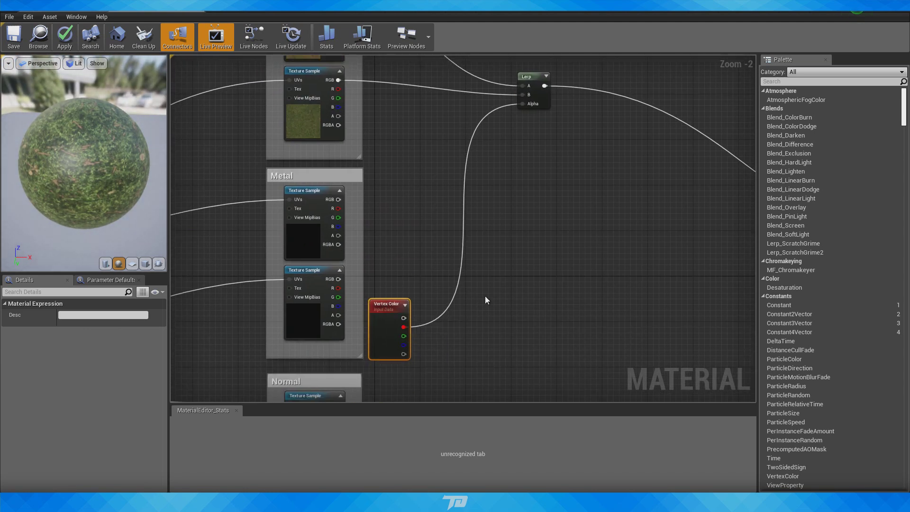
pyautogui.moveTo(485, 299); pyautogui.dragTo(508, 296, button='right')
pyautogui.scroll(-4, 487, 189)
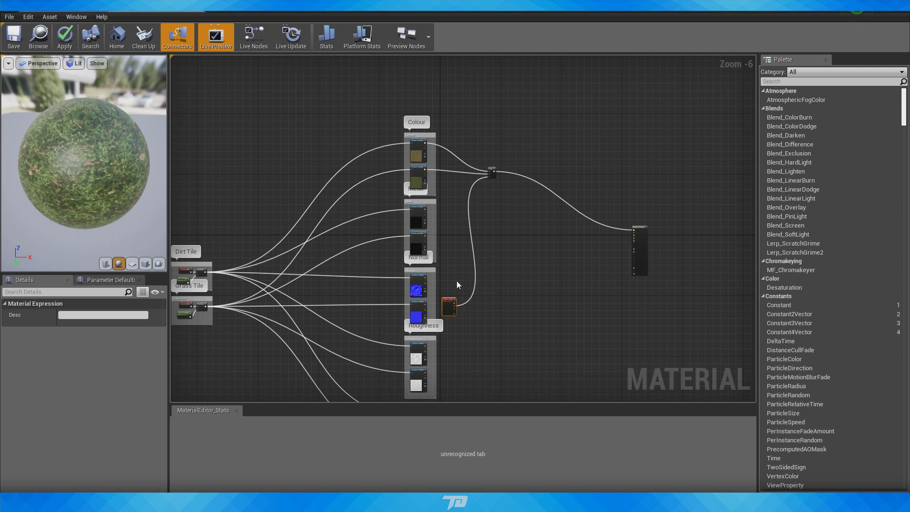
# Step: Add a second Lerp node to the right of the Metal group and delete the surplus copy
pyautogui.click(494, 281)
pyautogui.scroll(2, 494, 281)
pyautogui.moveTo(561, 210); pyautogui.dragTo(554, 302, button='right')
pyautogui.click(474, 130)
pyautogui.hotkey('ctrl', 'v')
pyautogui.scroll(2, 533, 217)
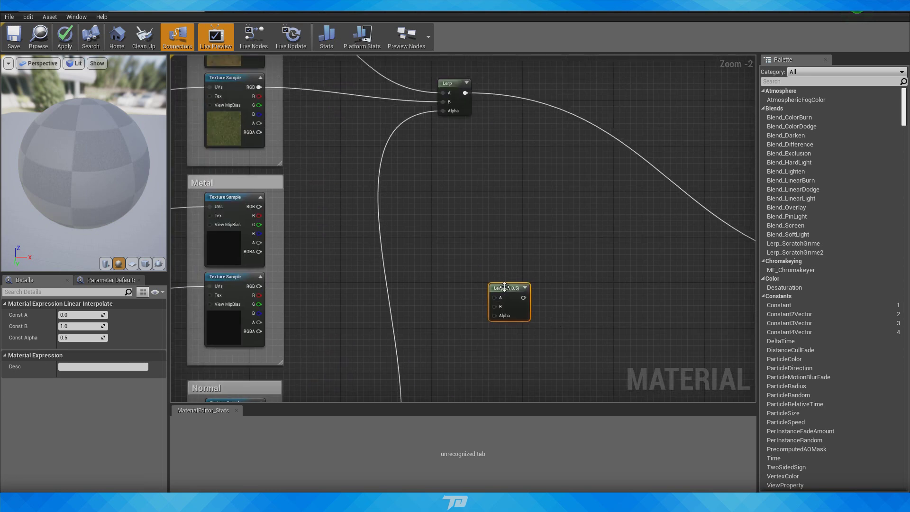
pyautogui.hotkey('ctrl', 'v')
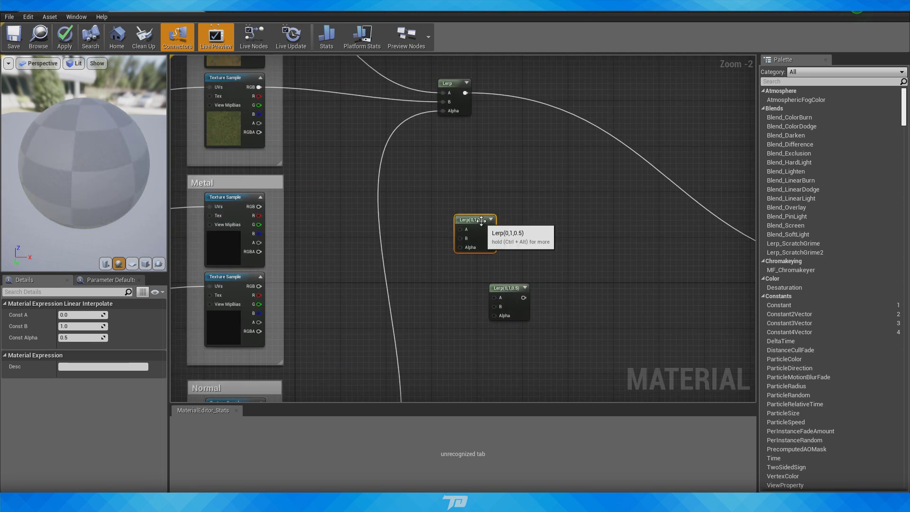
pyautogui.press('Delete')
# Step: Connect the two Metal samples' RGB outputs to the new Lerp's A and B, and Vertex Color red to its Alpha
pyautogui.moveTo(437, 226); pyautogui.dragTo(452, 140, button='right')
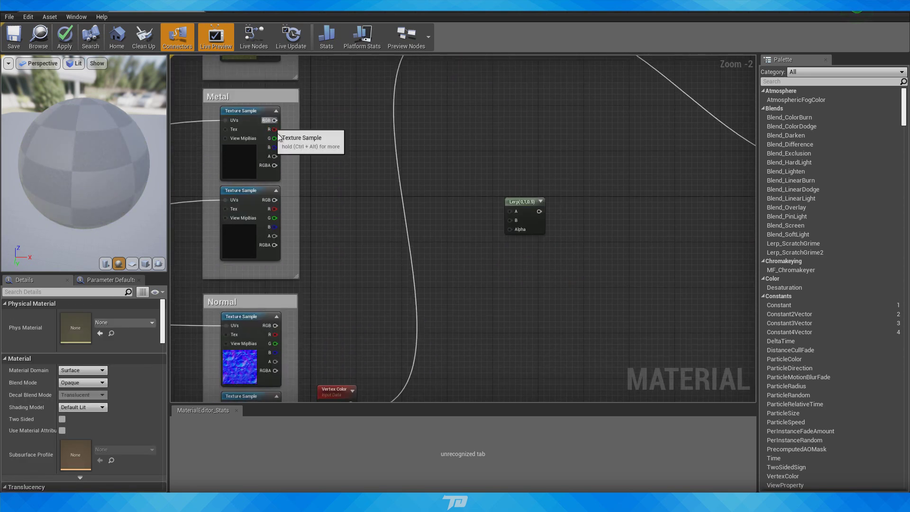
pyautogui.moveTo(273, 120); pyautogui.dragTo(509, 211)
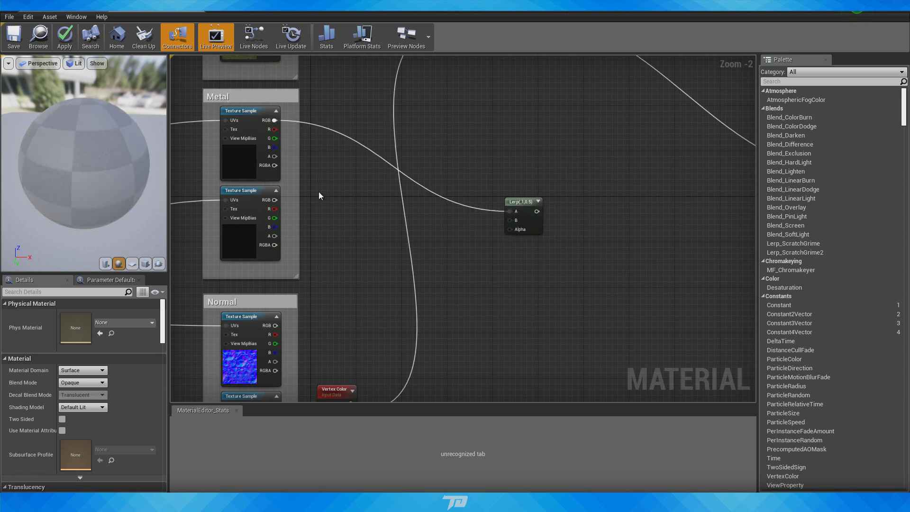
pyautogui.moveTo(274, 200); pyautogui.dragTo(510, 220)
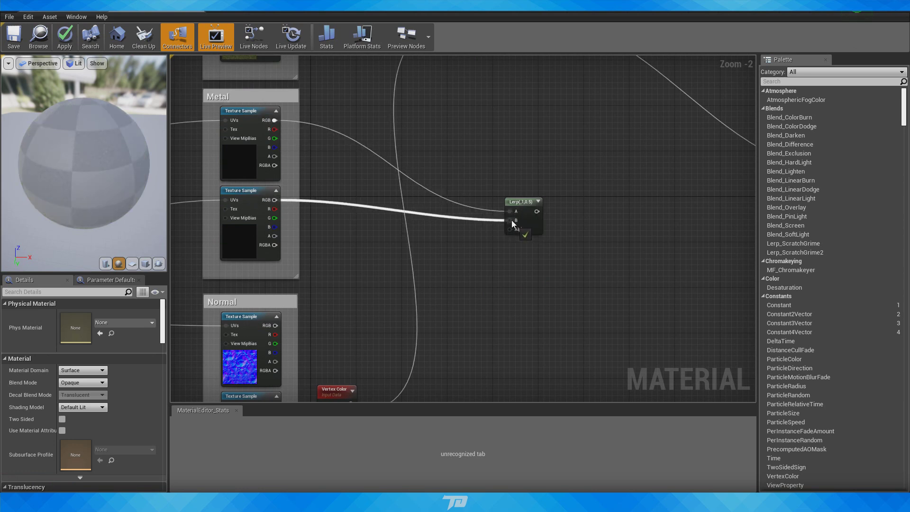
pyautogui.moveTo(425, 318); pyautogui.dragTo(429, 219, button='right')
pyautogui.moveTo(355, 313); pyautogui.dragTo(514, 131)
# Step: Connect the Metal Lerp output to the material's Metallic input and shift that Lerp slightly up and left
pyautogui.moveTo(598, 158); pyautogui.dragTo(352, 250, button='right')
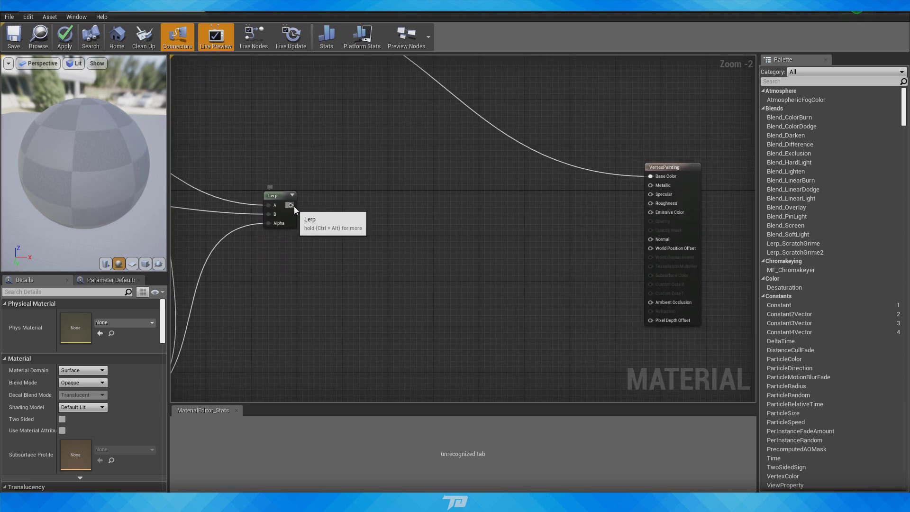
pyautogui.moveTo(293, 205); pyautogui.dragTo(650, 175)
pyautogui.moveTo(220, 272); pyautogui.dragTo(460, 249, button='right')
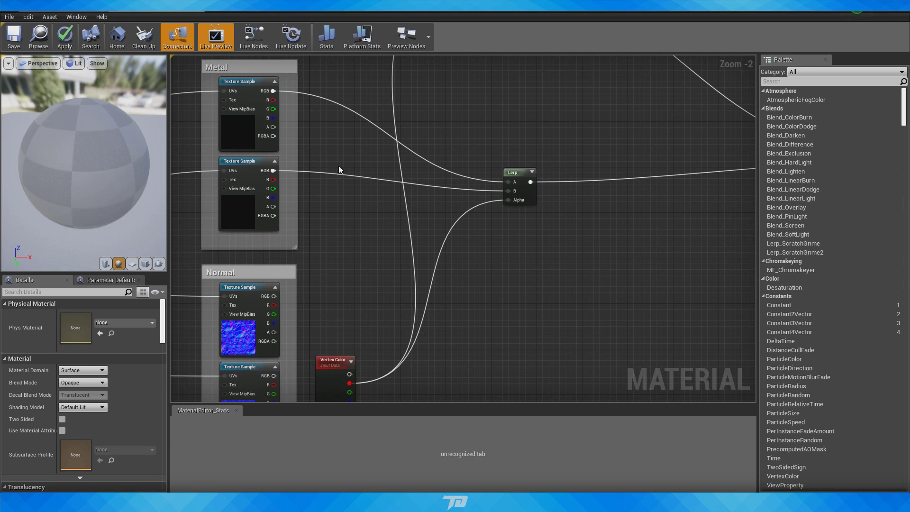
pyautogui.moveTo(438, 289); pyautogui.dragTo(484, 168, button='right')
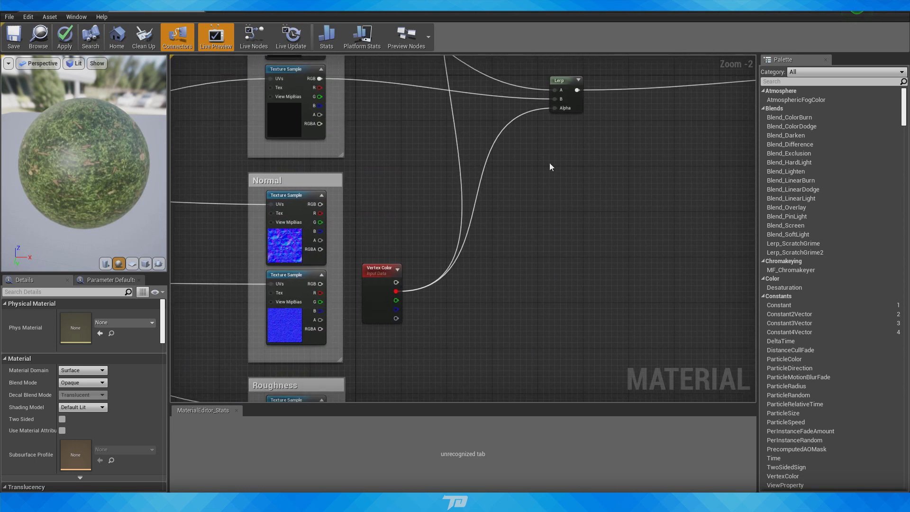
pyautogui.moveTo(550, 194); pyautogui.dragTo(486, 400, button='right')
pyautogui.moveTo(504, 297); pyautogui.dragTo(470, 269)
# Step: Bring the empty graph space beside the Normal texture group into view
pyautogui.moveTo(521, 334); pyautogui.dragTo(555, 152, button='right')
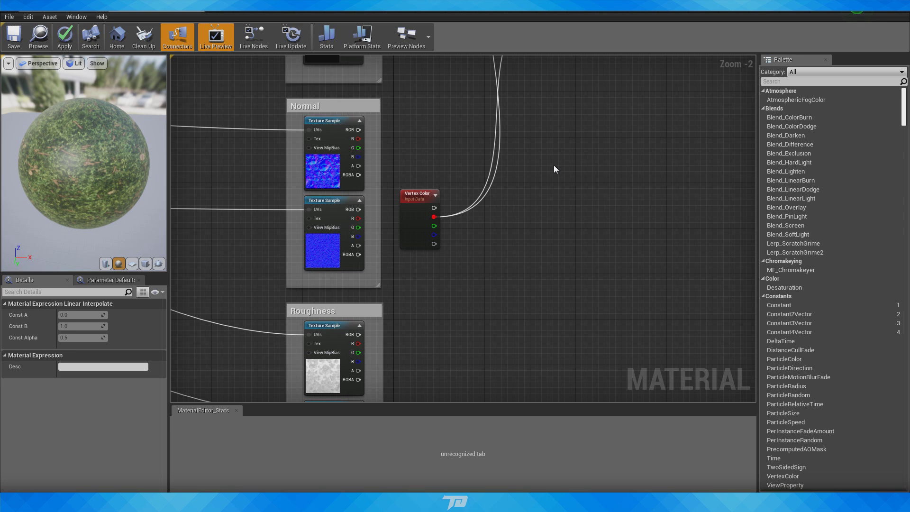
pyautogui.moveTo(570, 183); pyautogui.dragTo(463, 211, button='right')
pyautogui.moveTo(465, 177); pyautogui.dragTo(460, 186, button='right')
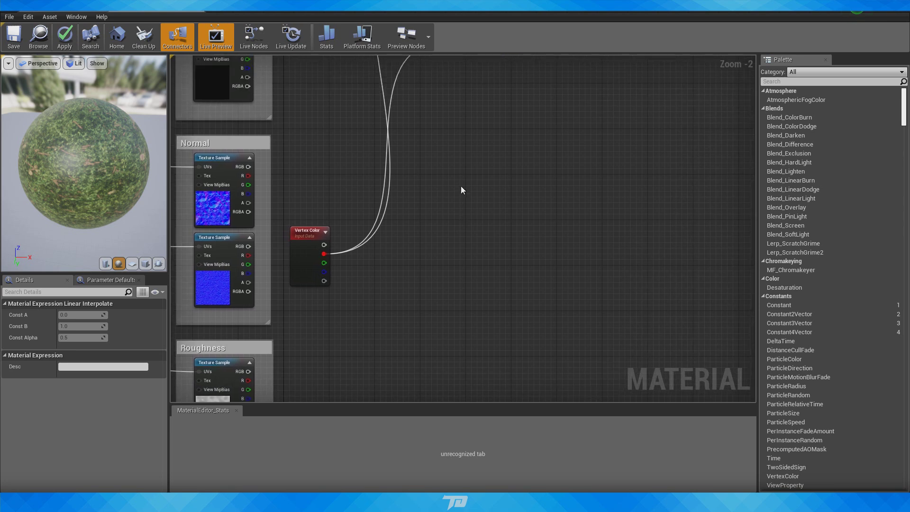
# Step: Add a Lerp node blending the two Normal texture samples, with RGB outputs into A and B and Vertex Color red into Alpha
pyautogui.press('l')
pyautogui.click(451, 175)
pyautogui.moveTo(478, 175); pyautogui.dragTo(551, 171)
pyautogui.rightClick(455, 238)
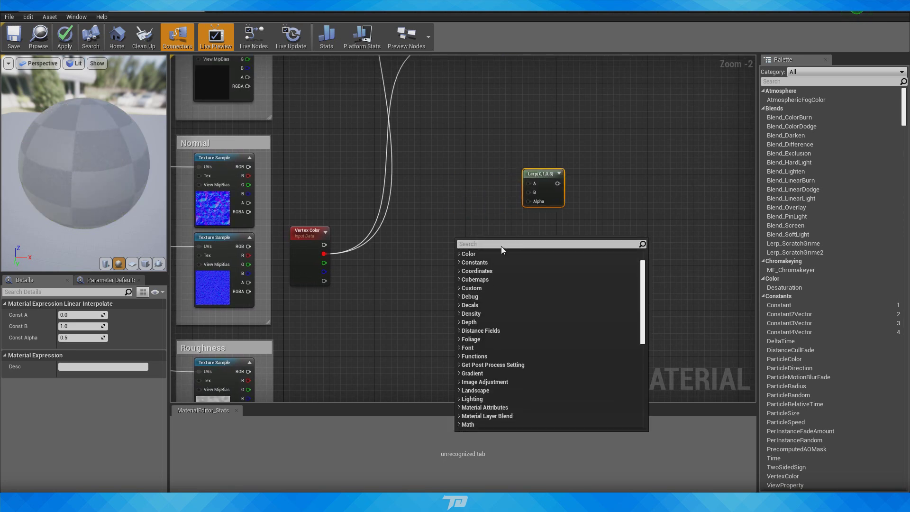
pyautogui.moveTo(432, 204)
pyautogui.mouseDown(button='right')
pyautogui.moveTo(439, 190)
pyautogui.moveTo(426, 204)
pyautogui.mouseUp(button='right')
pyautogui.moveTo(243, 168); pyautogui.dragTo(527, 187)
pyautogui.moveTo(248, 247); pyautogui.dragTo(522, 193)
pyautogui.moveTo(324, 252); pyautogui.dragTo(524, 202)
# Step: Connect the normal Lerp's output to the material's Normal input and shift the Lerp closer to its textures
pyautogui.scroll(-3, 563, 271)
pyautogui.moveTo(562, 271); pyautogui.dragTo(476, 270, button='right')
pyautogui.scroll(1, 476, 271)
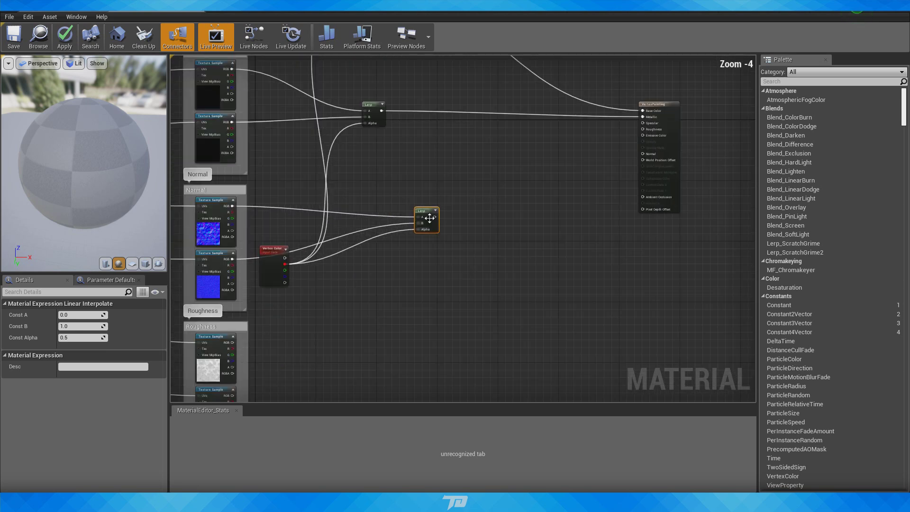
pyautogui.moveTo(435, 217); pyautogui.dragTo(644, 154)
pyautogui.moveTo(461, 249); pyautogui.dragTo(531, 215, button='right')
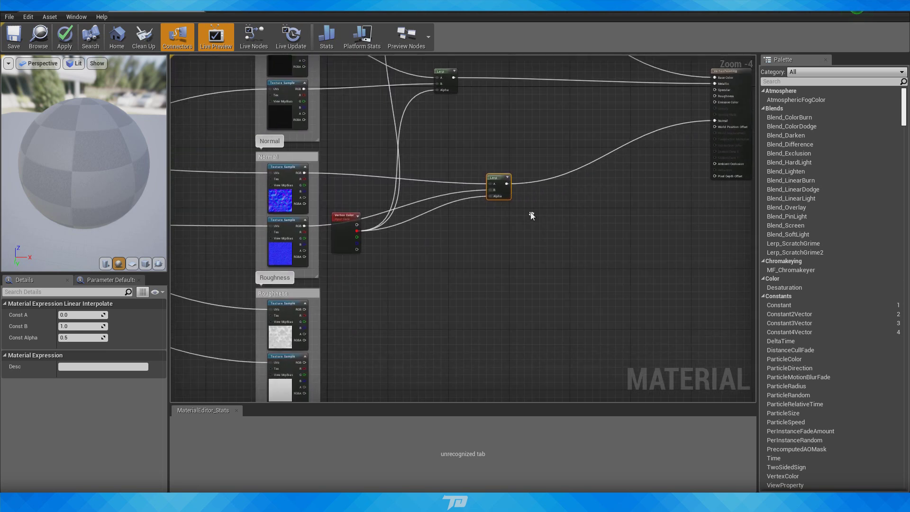
pyautogui.moveTo(494, 176); pyautogui.dragTo(456, 176)
# Step: Add a Lerp node for the two Roughness texture samples, feeding A and B, with Vertex Color red driving Alpha
pyautogui.moveTo(451, 249); pyautogui.dragTo(477, 214, button='right')
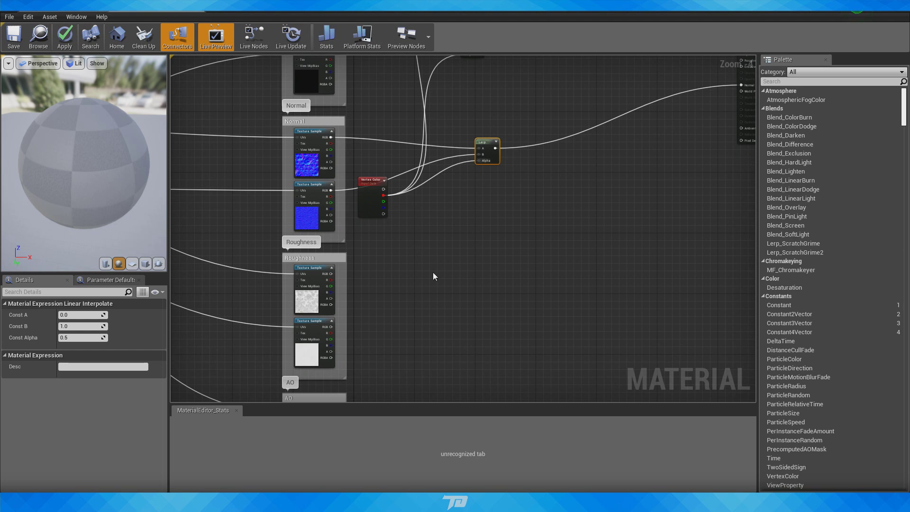
pyautogui.press('l')
pyautogui.click(452, 287)
pyautogui.scroll(1, 533, 323)
pyautogui.moveTo(356, 251); pyautogui.dragTo(370, 223, button='right')
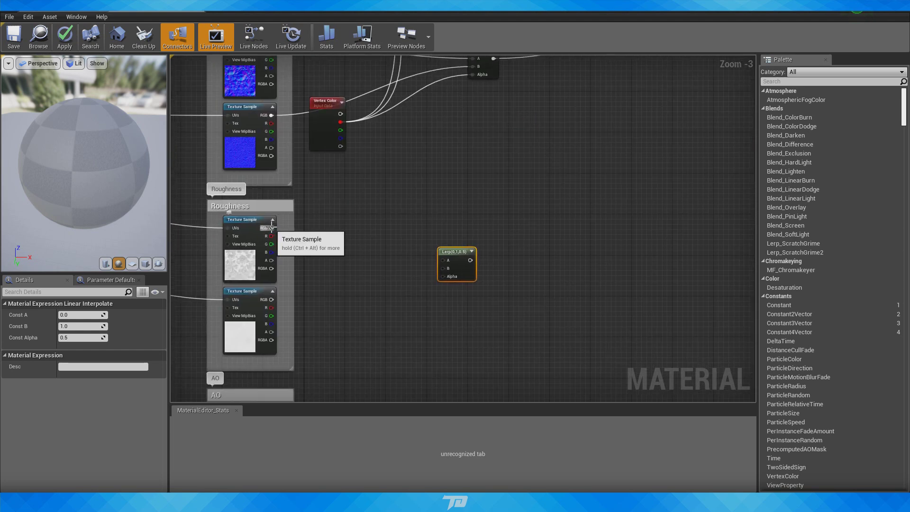
pyautogui.moveTo(271, 228); pyautogui.dragTo(443, 260)
pyautogui.moveTo(271, 299); pyautogui.dragTo(442, 268)
pyautogui.moveTo(340, 122); pyautogui.dragTo(442, 277)
# Step: Connect the roughness Lerp's output to the material's Roughness input
pyautogui.scroll(-1, 485, 282)
pyautogui.scroll(-1, 421, 316)
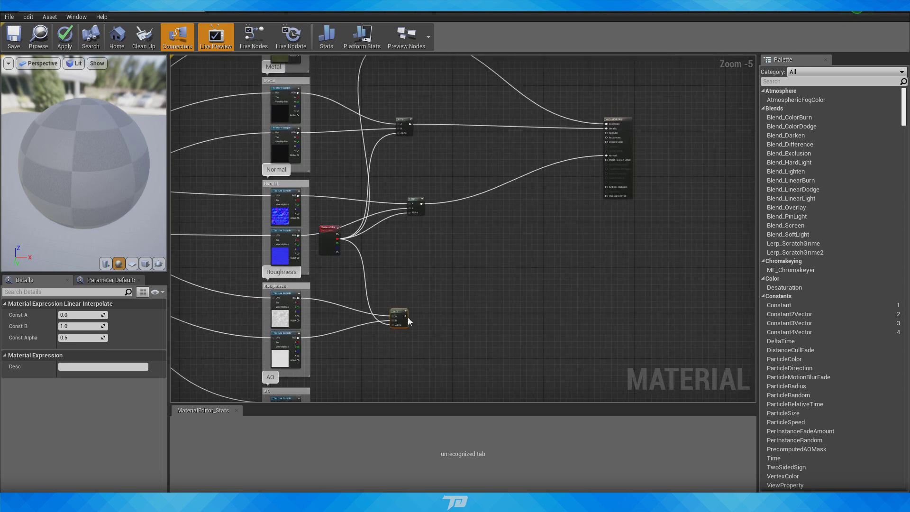
pyautogui.moveTo(405, 316); pyautogui.dragTo(608, 137)
pyautogui.moveTo(555, 154); pyautogui.dragTo(524, 229, button='right')
pyautogui.scroll(5, 525, 229)
pyautogui.scroll(-6, 524, 229)
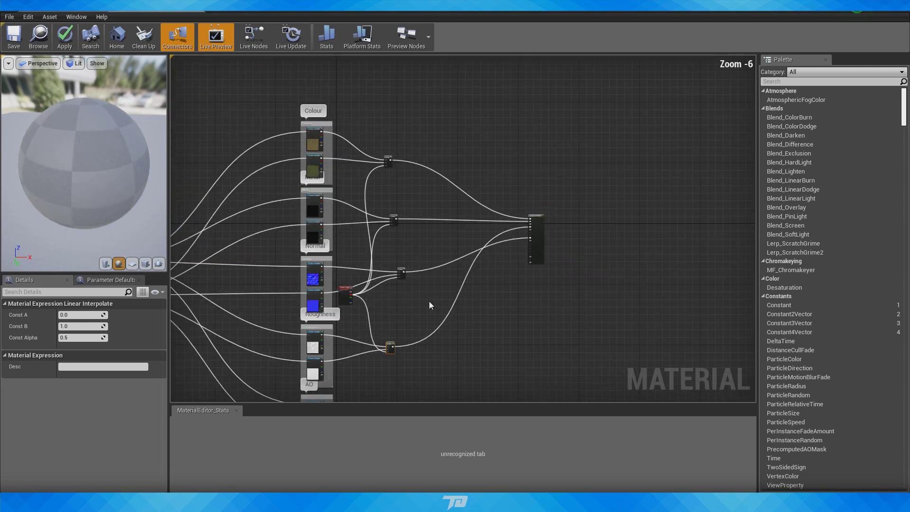
# Step: Add a Lerp node beside the AO group and connect the two AO texture samples' RGB outputs to A and B
pyautogui.moveTo(428, 301); pyautogui.dragTo(503, 151, button='right')
pyautogui.scroll(3, 496, 247)
pyautogui.scroll(-1, 462, 275)
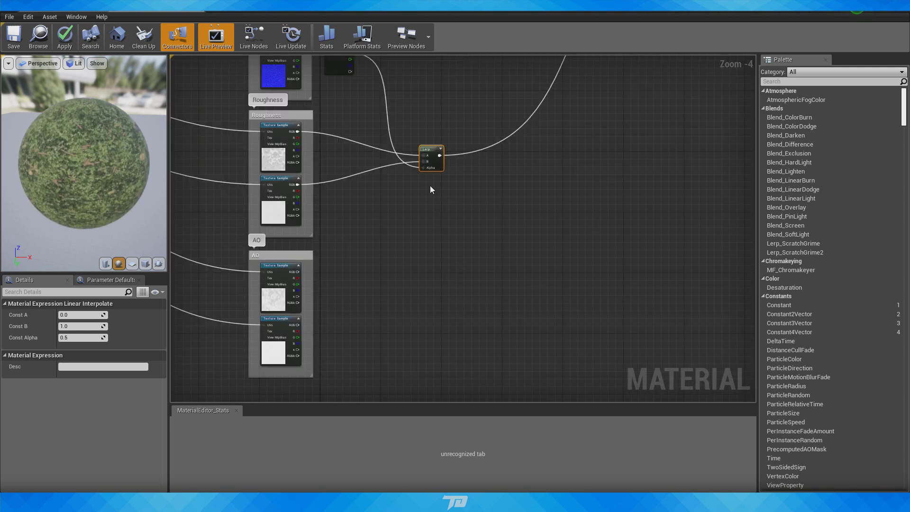
pyautogui.press('l')
pyautogui.click(420, 292)
pyautogui.scroll(1, 350, 333)
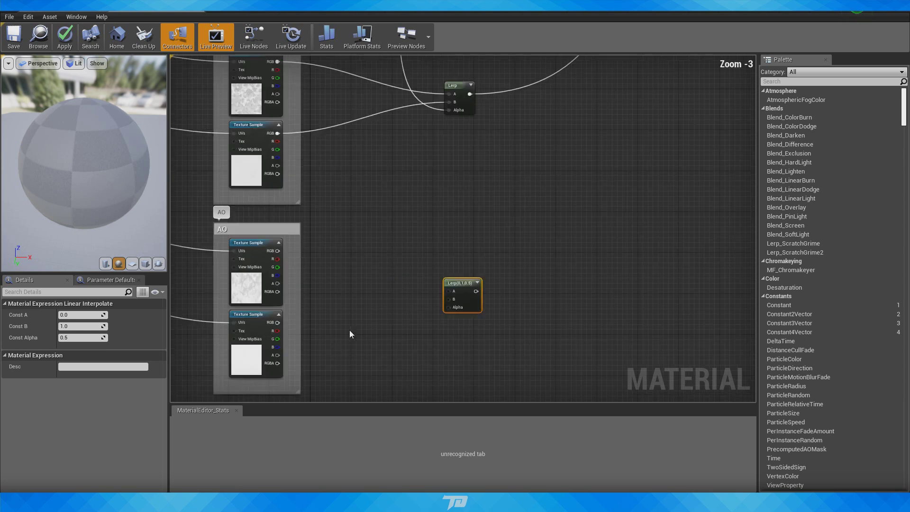
pyautogui.scroll(1, 350, 333)
pyautogui.moveTo(350, 332); pyautogui.dragTo(367, 285, button='right')
pyautogui.moveTo(287, 194); pyautogui.dragTo(476, 239)
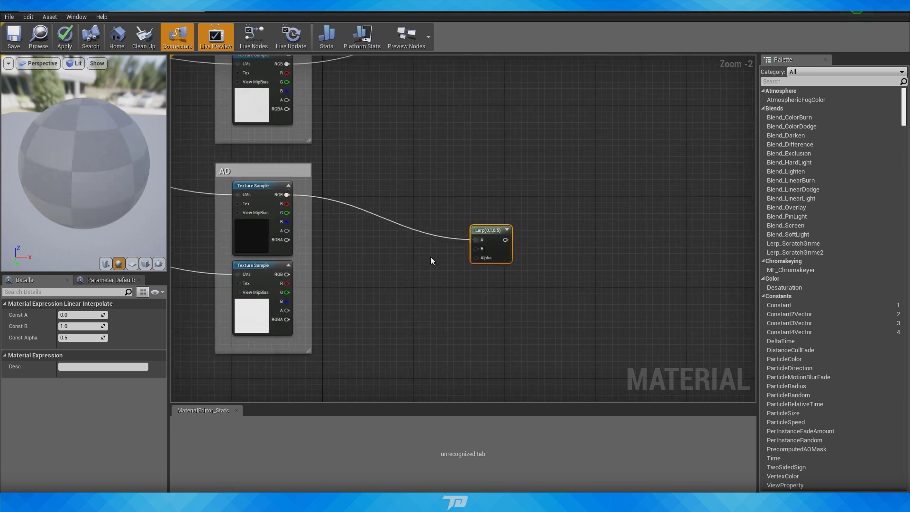
pyautogui.moveTo(291, 275); pyautogui.dragTo(487, 245)
# Step: Drive the AO Lerp's Alpha with Vertex Color red and connect its output to the material's Ambient Occlusion input
pyautogui.scroll(-2, 493, 246)
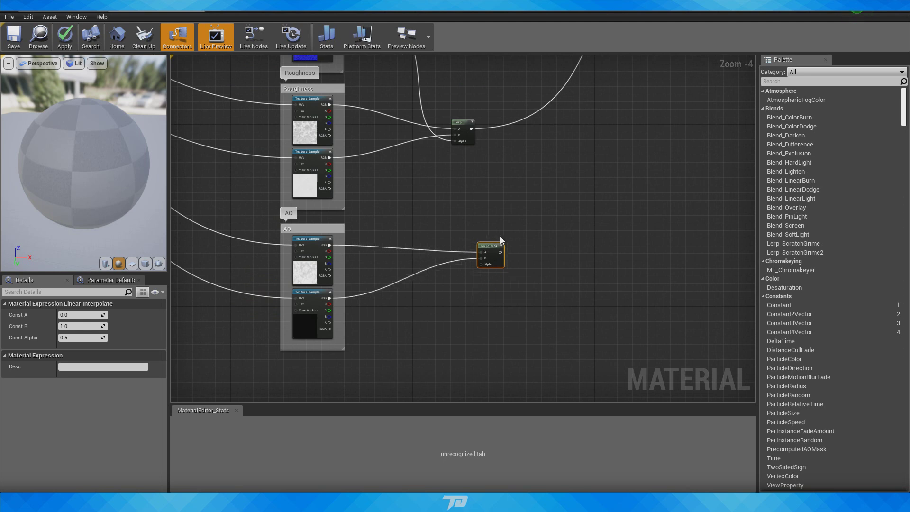
pyautogui.moveTo(530, 190); pyautogui.dragTo(515, 274, button='right')
pyautogui.moveTo(366, 111); pyautogui.dragTo(466, 349)
pyautogui.scroll(-2, 498, 308)
pyautogui.scroll(2, 431, 377)
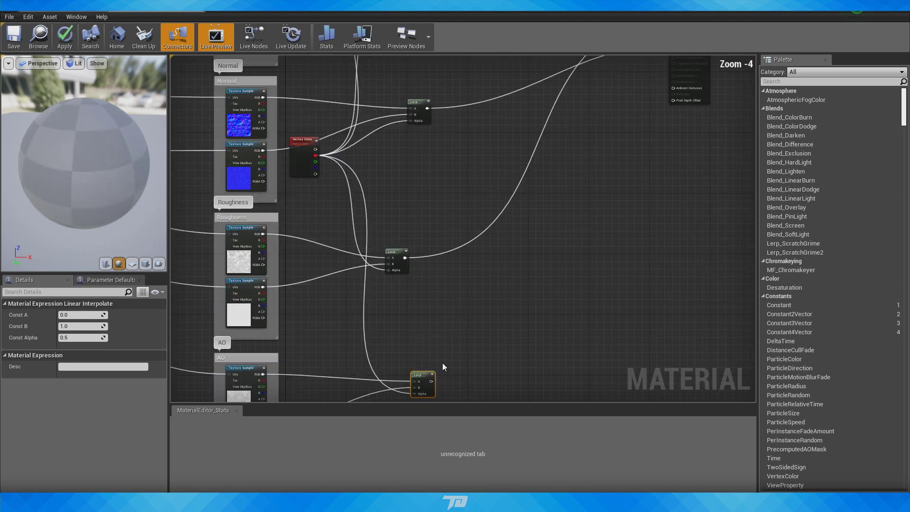
pyautogui.moveTo(434, 369); pyautogui.dragTo(438, 337, button='right')
pyautogui.moveTo(431, 348); pyautogui.dragTo(378, 212)
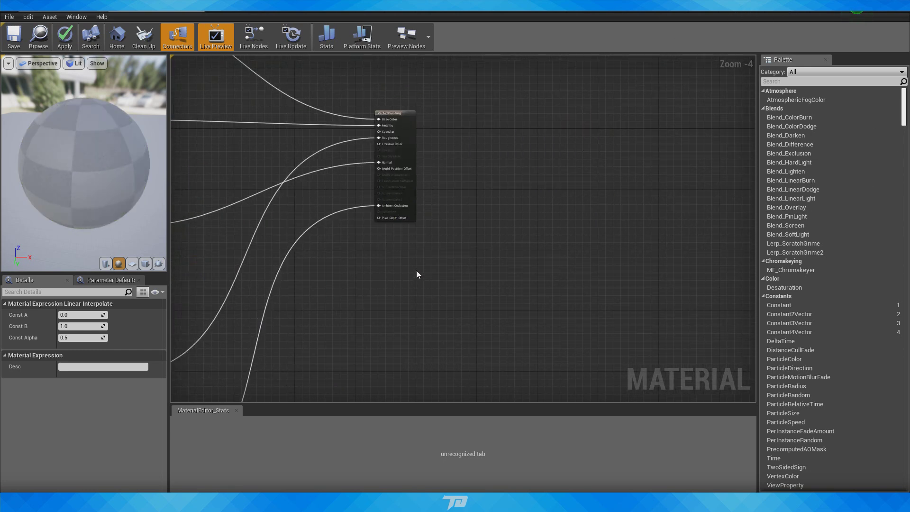
# Step: Select all five Lerp nodes and wrap them in a comment box titled Lerps
pyautogui.scroll(-2, 474, 247)
pyautogui.moveTo(524, 228); pyautogui.dragTo(573, 262, button='right')
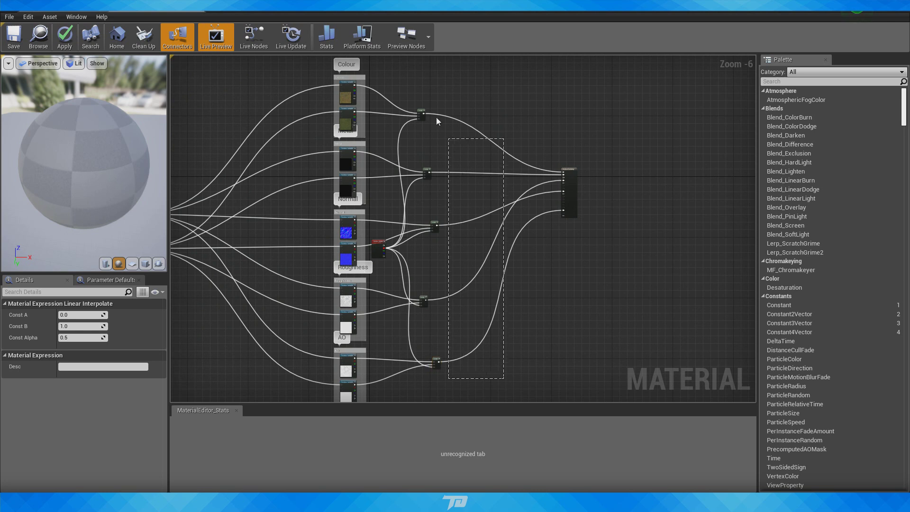
pyautogui.moveTo(435, 117); pyautogui.dragTo(404, 81)
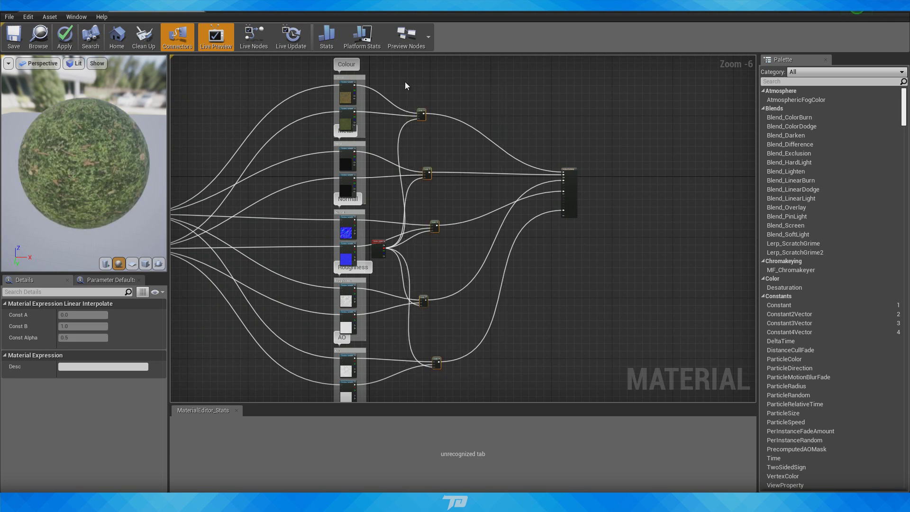
pyautogui.click(445, 136)
pyautogui.moveTo(410, 383); pyautogui.dragTo(410, 382)
pyautogui.press('c')
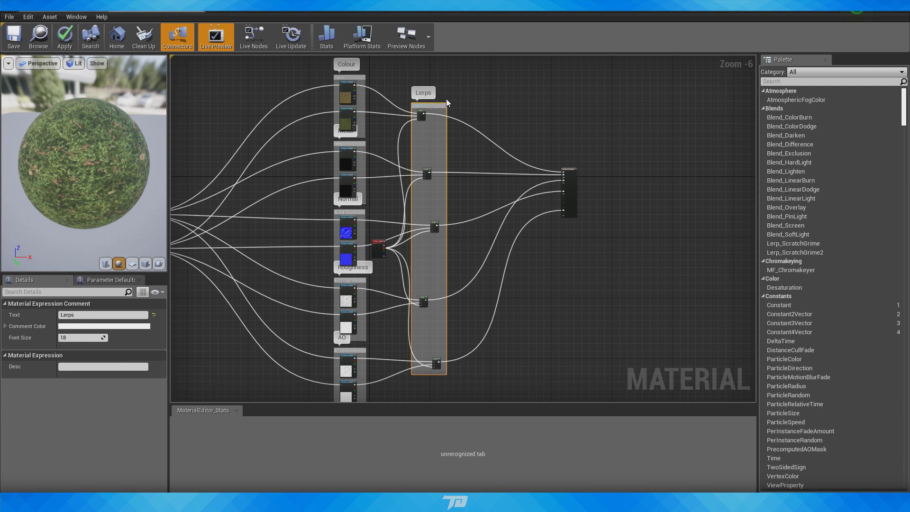
# Step: Move the Lerps comment group closer to the material output node and clear the selection
pyautogui.click(438, 115)
pyautogui.moveTo(431, 105); pyautogui.dragTo(464, 110)
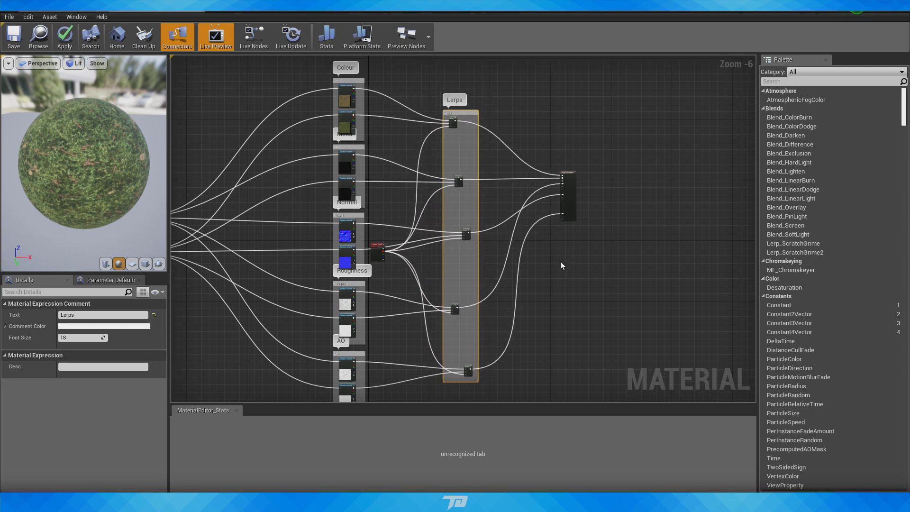
pyautogui.click(621, 213)
# Step: Save the VertexPainting material
pyautogui.scroll(-3, 621, 213)
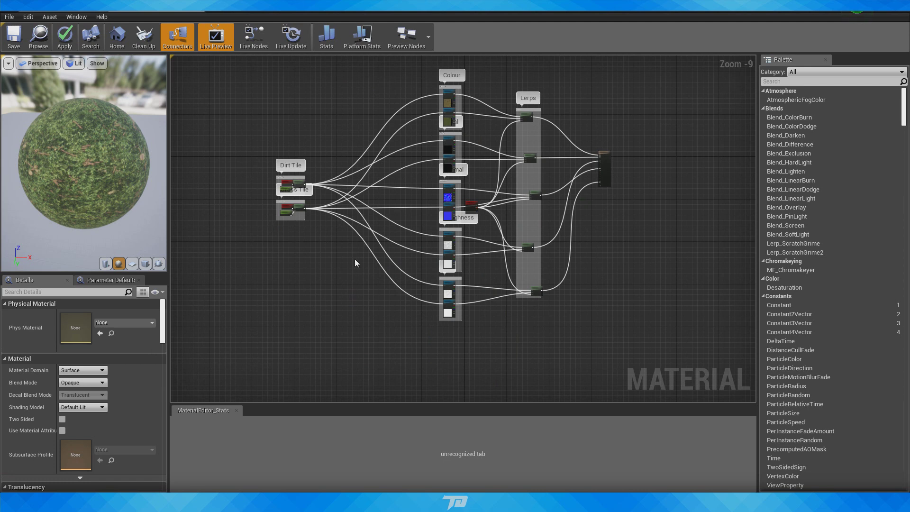
pyautogui.moveTo(355, 259); pyautogui.dragTo(380, 278, button='right')
pyautogui.click(15, 44)
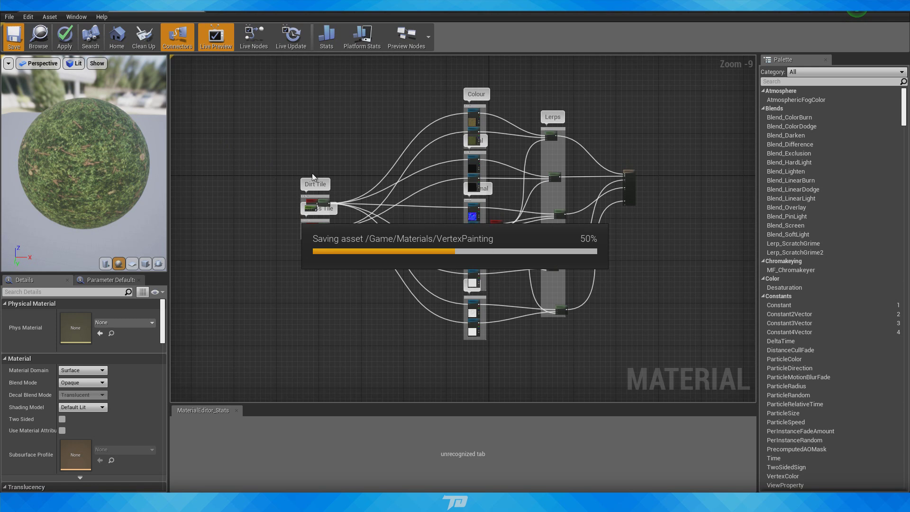
# Step: Examine how the Vertex Color node's red channel feeds the Lerp nodes across the finished material graph
pyautogui.moveTo(513, 234); pyautogui.dragTo(488, 218, button='right')
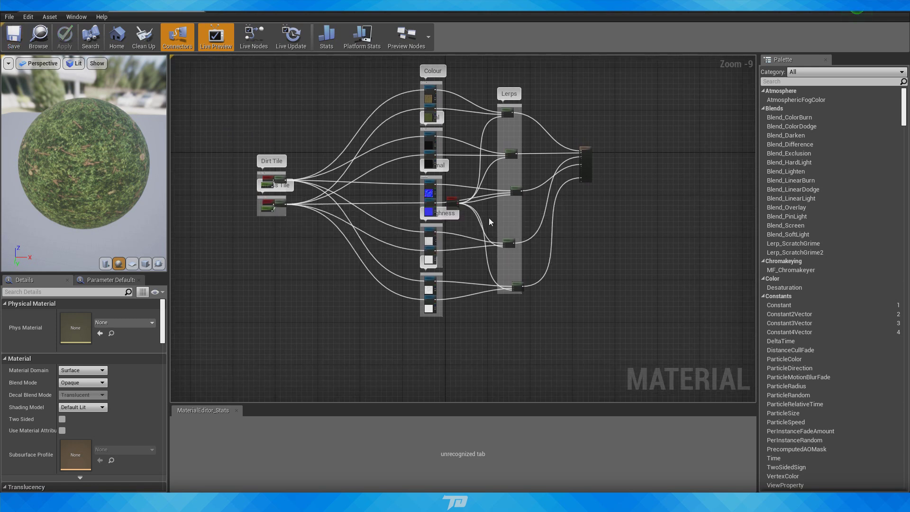
pyautogui.scroll(4, 488, 218)
pyautogui.rightClick(467, 196)
pyautogui.click(429, 222)
pyautogui.scroll(4, 439, 213)
pyautogui.moveTo(430, 209); pyautogui.dragTo(452, 274, button='right')
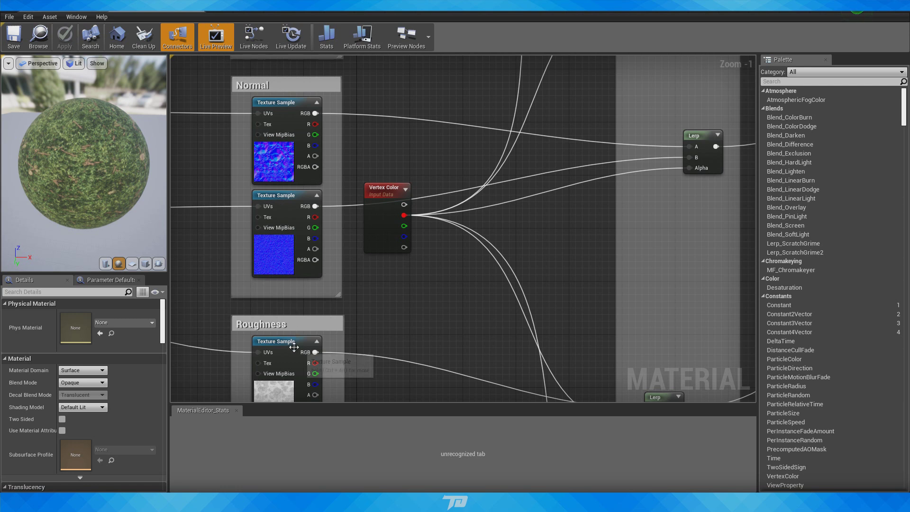
pyautogui.moveTo(360, 300); pyautogui.dragTo(370, 262, button='right')
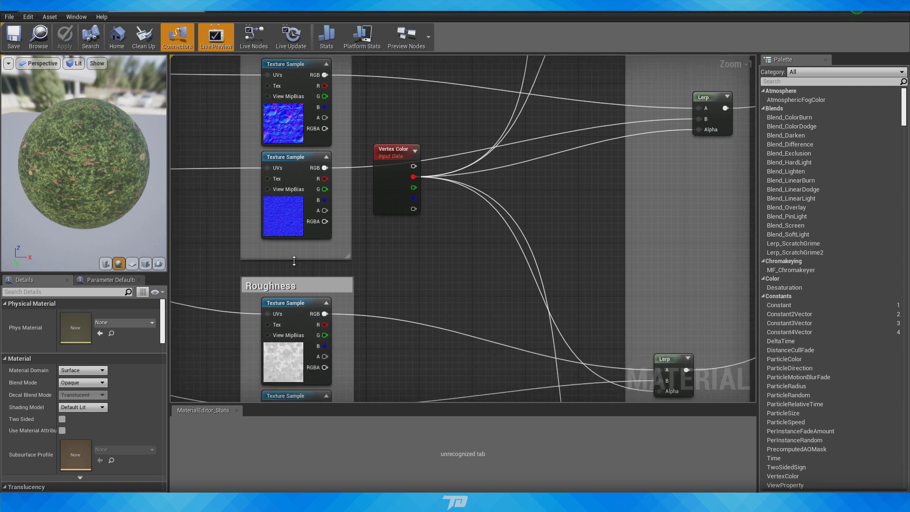
pyautogui.scroll(-4, 437, 284)
pyautogui.moveTo(435, 240)
pyautogui.mouseDown(button='right')
pyautogui.moveTo(436, 215)
pyautogui.moveTo(442, 243)
pyautogui.mouseUp(button='right')
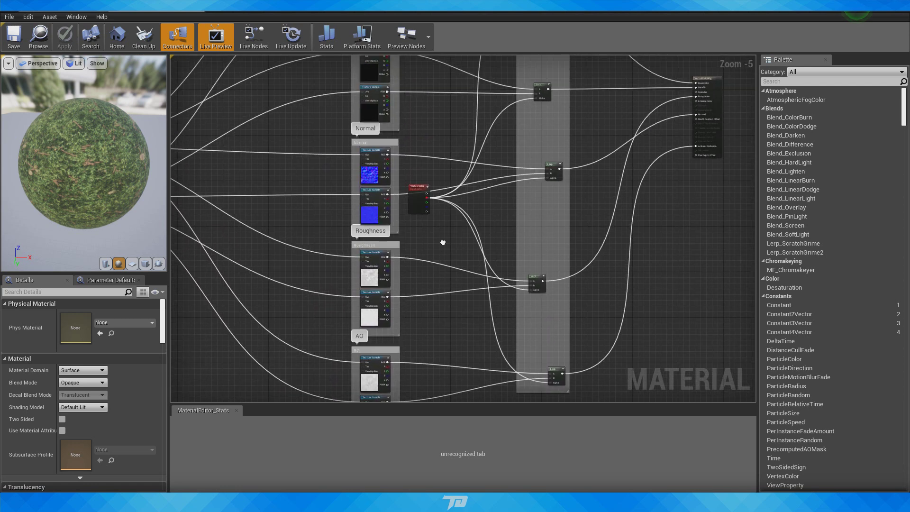
pyautogui.scroll(-3, 440, 271)
pyautogui.moveTo(378, 382); pyautogui.dragTo(433, 90)
pyautogui.click(303, 157)
# Step: Return to the level editor and delete the VertexPainting_Inst material instance from the Materials folder
pyautogui.click(197, 6)
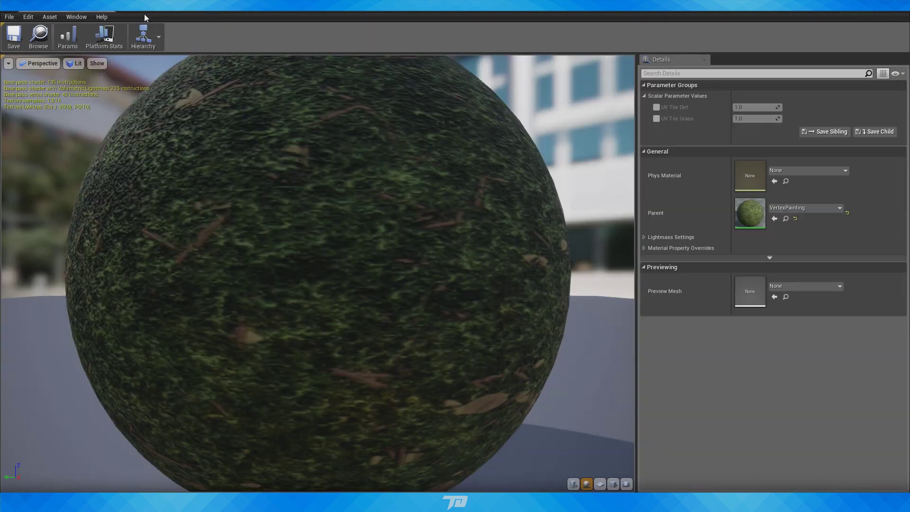
pyautogui.click(109, 12)
pyautogui.click(404, 421)
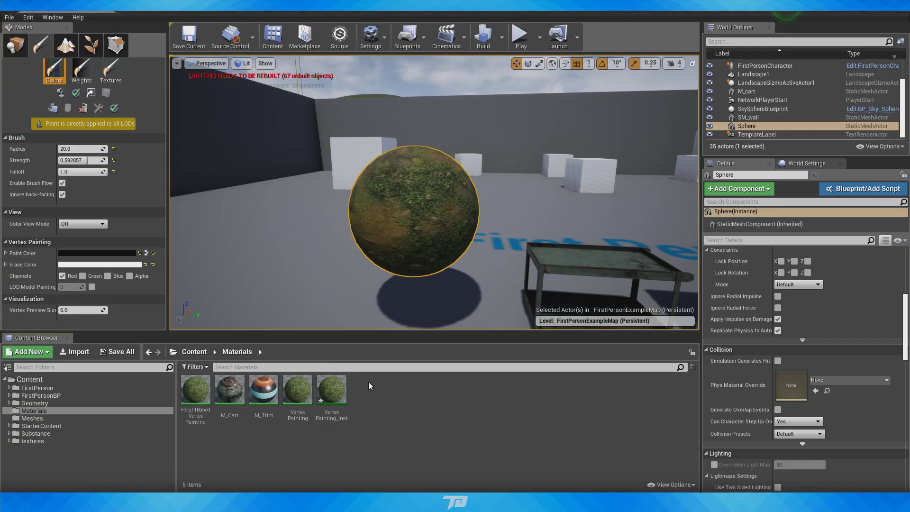
pyautogui.click(337, 393)
pyautogui.press('Delete')
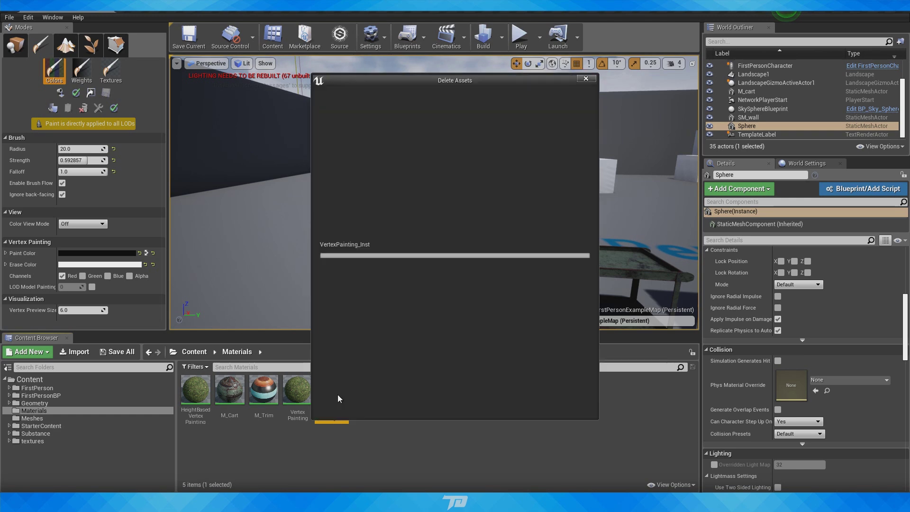
pyautogui.click(348, 400)
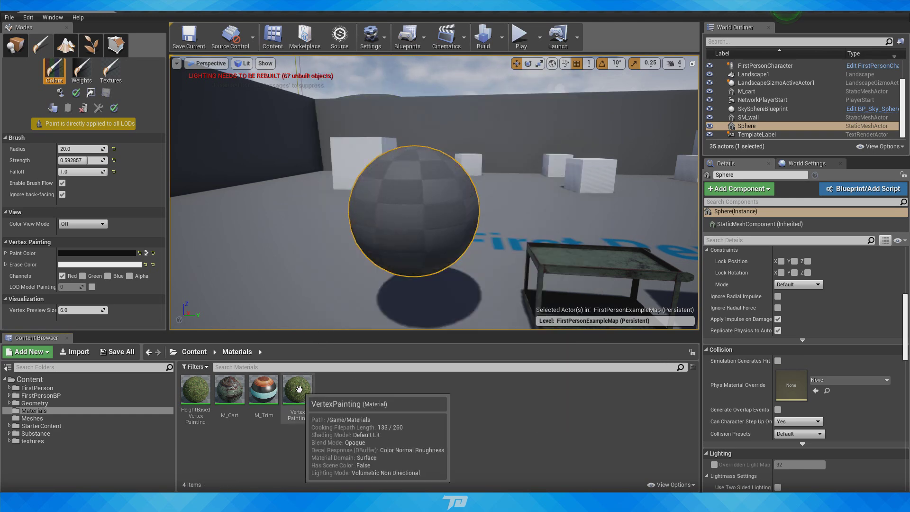
# Step: Apply the VertexPainting material to the existing sphere and brush a vertex paint stroke across it
pyautogui.moveTo(298, 390)
pyautogui.mouseDown()
pyautogui.moveTo(322, 396)
pyautogui.moveTo(459, 242)
pyautogui.mouseUp()
pyautogui.press('w')
pyautogui.moveTo(459, 241); pyautogui.dragTo(474, 227, button='right')
pyautogui.moveTo(415, 193)
pyautogui.mouseDown(button='right')
pyautogui.moveTo(417, 204)
pyautogui.moveTo(403, 209)
pyautogui.mouseUp(button='right')
pyautogui.press('s')
pyautogui.press('d')
pyautogui.press('w')
pyautogui.moveTo(427, 204)
pyautogui.mouseDown()
pyautogui.moveTo(415, 193)
pyautogui.moveTo(487, 169)
pyautogui.mouseUp()
# Step: Delete the old sphere and place a new basic Sphere in the level
pyautogui.click(29, 44)
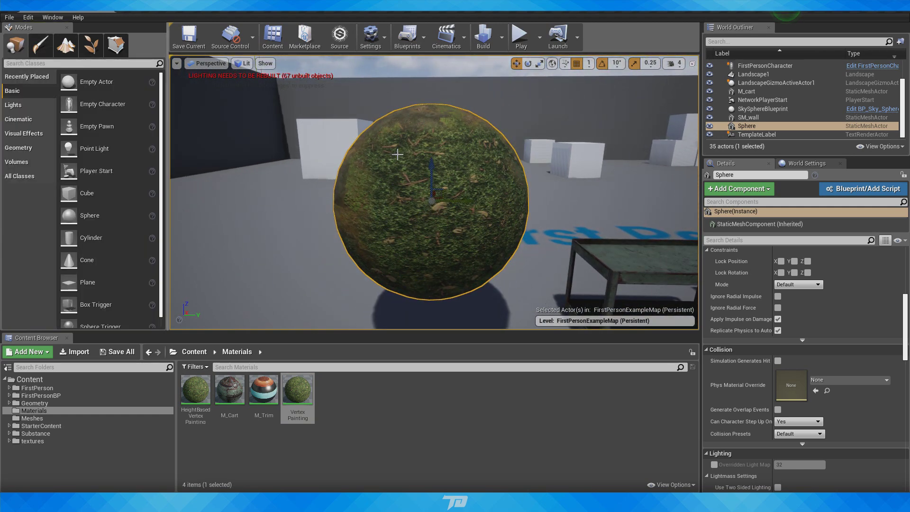
pyautogui.press('Delete')
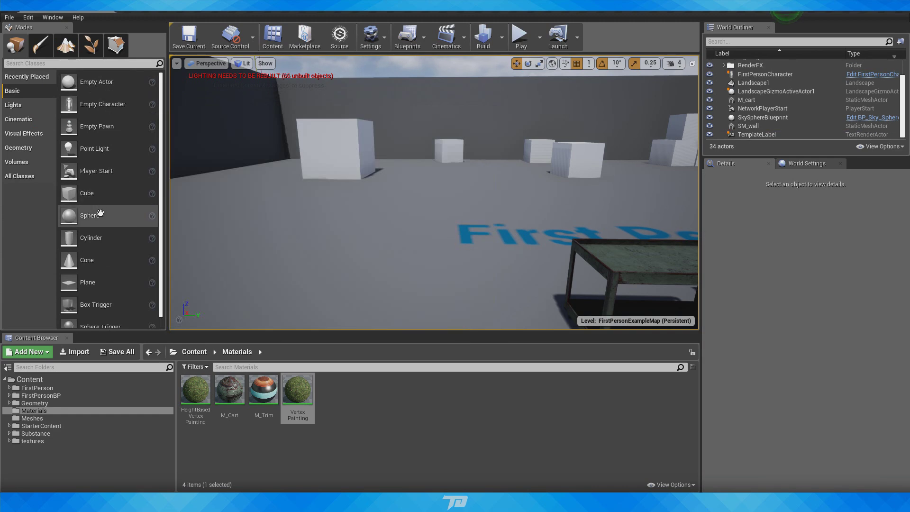
pyautogui.moveTo(81, 215); pyautogui.dragTo(382, 154)
# Step: Scale the new sphere up uniformly and reposition it along its X and Z axes
pyautogui.press('r')
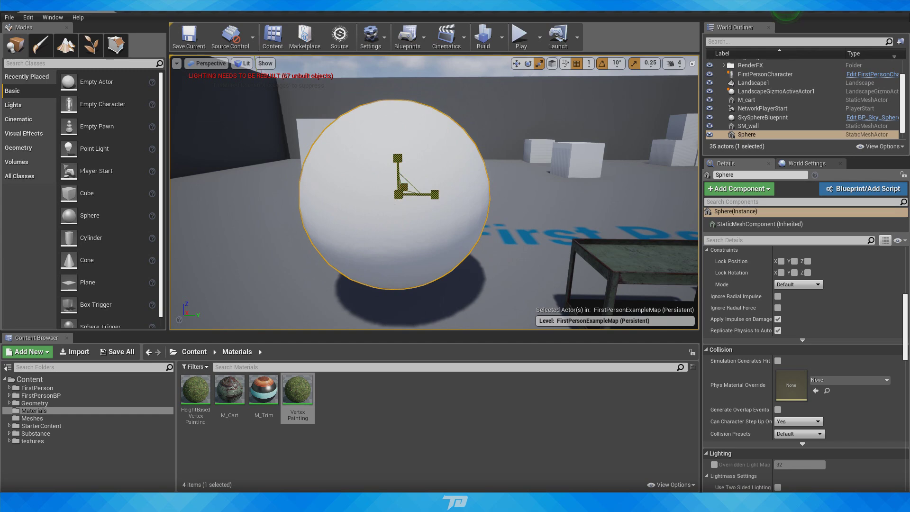
pyautogui.moveTo(398, 194); pyautogui.dragTo(407, 185)
pyautogui.press('w')
pyautogui.press('d')
pyautogui.moveTo(506, 142); pyautogui.dragTo(374, 149, button='right')
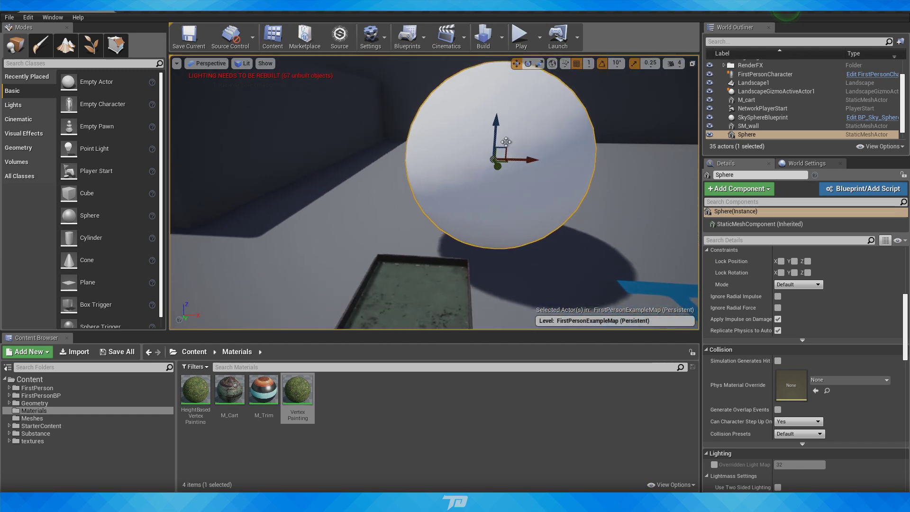
pyautogui.moveTo(509, 150); pyautogui.dragTo(457, 132)
# Step: Apply the VertexPainting material to the new sphere
pyautogui.moveTo(491, 224)
pyautogui.mouseDown(button='right')
pyautogui.moveTo(692, 136)
pyautogui.moveTo(396, 169)
pyautogui.mouseUp(button='right')
pyautogui.press('a')
pyautogui.press('w')
pyautogui.moveTo(303, 395); pyautogui.dragTo(318, 240)
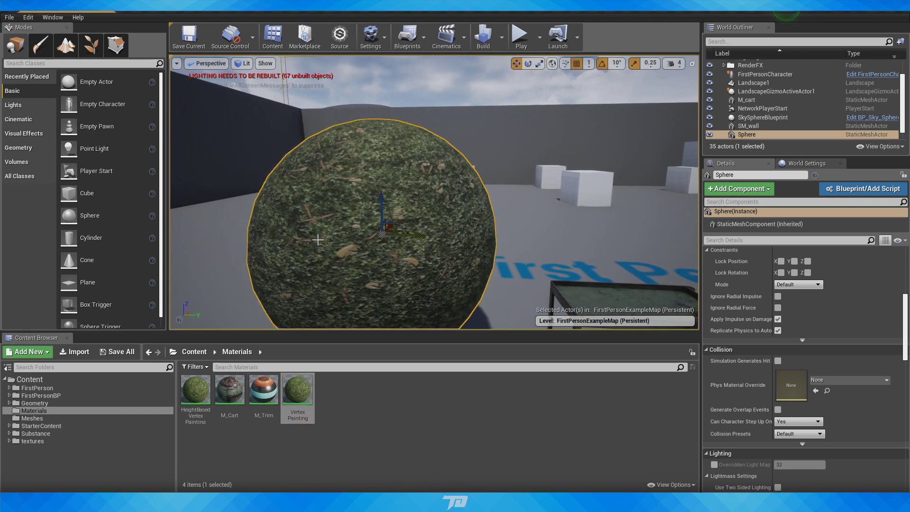
# Step: Vertex-paint the new sphere's surface in the red channel using the black paint colour, and return to placement mode
pyautogui.moveTo(318, 240); pyautogui.dragTo(320, 290, button='right')
pyautogui.press('s')
pyautogui.click(43, 48)
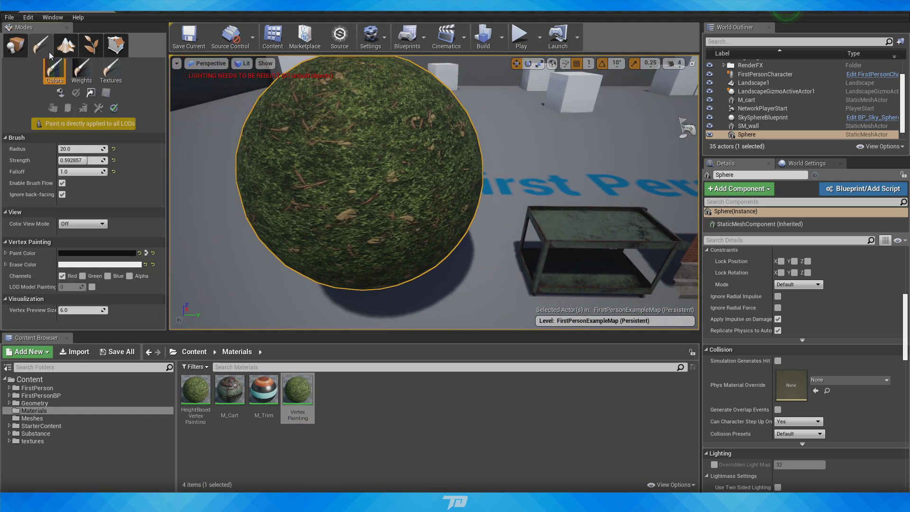
pyautogui.moveTo(347, 161)
pyautogui.mouseDown()
pyautogui.moveTo(357, 245)
pyautogui.moveTo(339, 180)
pyautogui.moveTo(423, 116)
pyautogui.moveTo(365, 286)
pyautogui.moveTo(304, 117)
pyautogui.mouseUp()
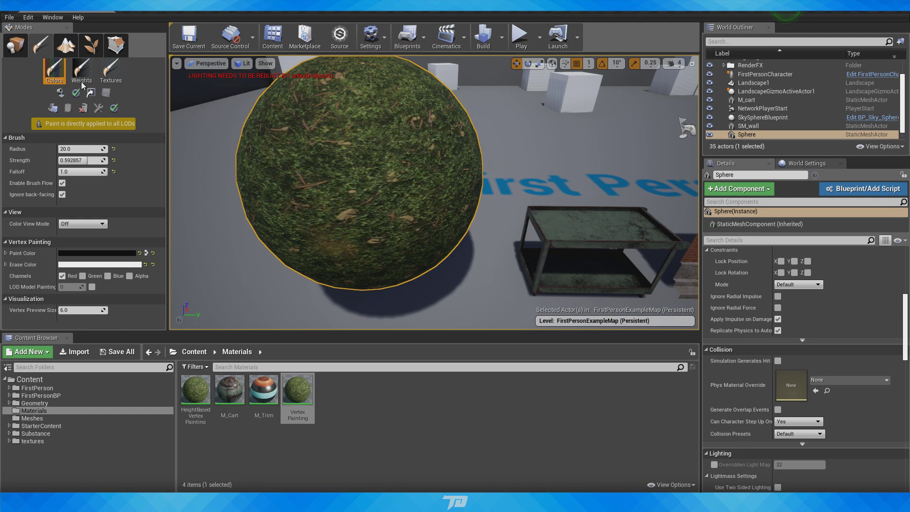
pyautogui.click(16, 47)
pyautogui.moveTo(380, 273)
pyautogui.mouseDown(button='right')
pyautogui.moveTo(379, 220)
pyautogui.moveTo(355, 218)
pyautogui.moveTo(361, 231)
pyautogui.mouseUp(button='right')
pyautogui.press('s')
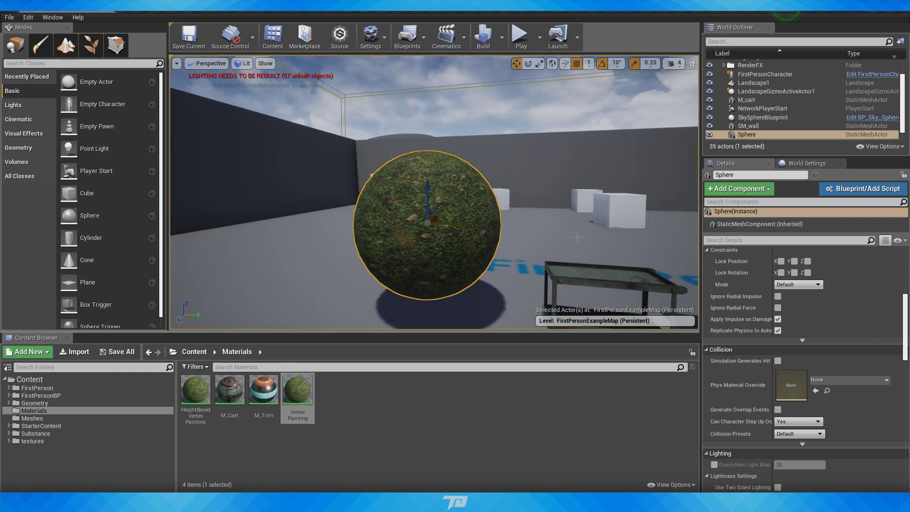
# Step: Create a material instance of the VertexPainting material, apply it to the sphere and open it for editing
pyautogui.scroll(2, 462, 269)
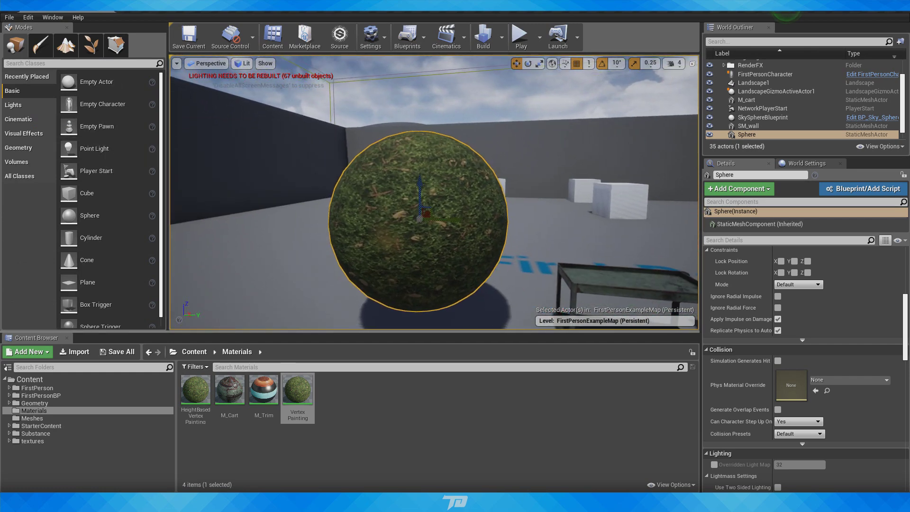
pyautogui.rightClick(298, 389)
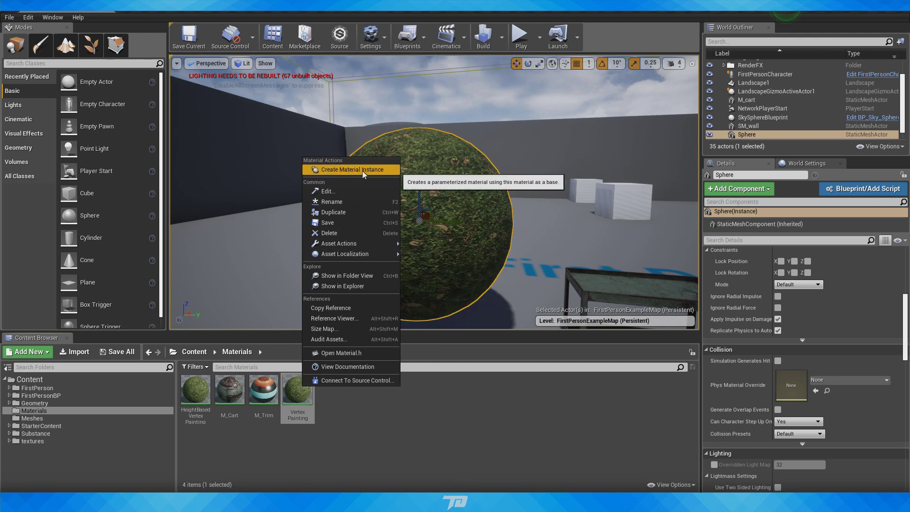
pyautogui.click(353, 170)
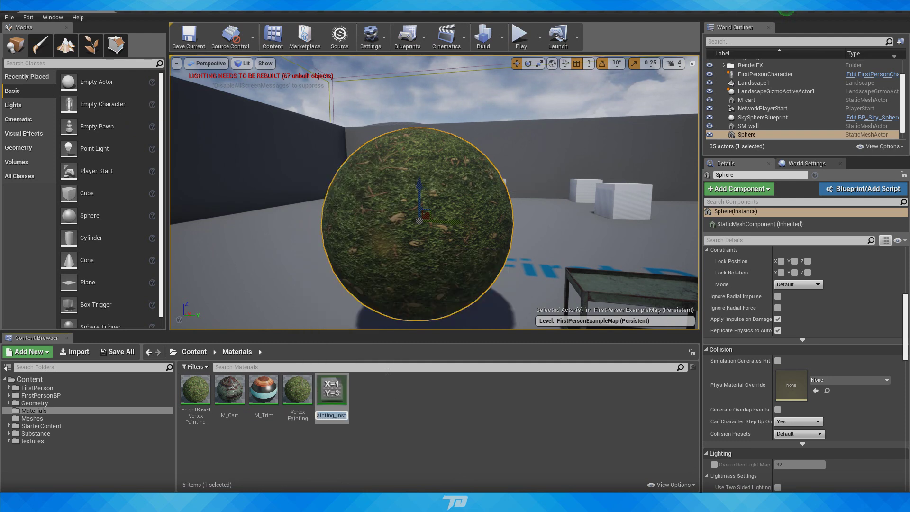
pyautogui.moveTo(332, 391)
pyautogui.mouseDown()
pyautogui.moveTo(364, 217)
pyautogui.moveTo(331, 394)
pyautogui.mouseUp()
pyautogui.doubleClick(332, 391)
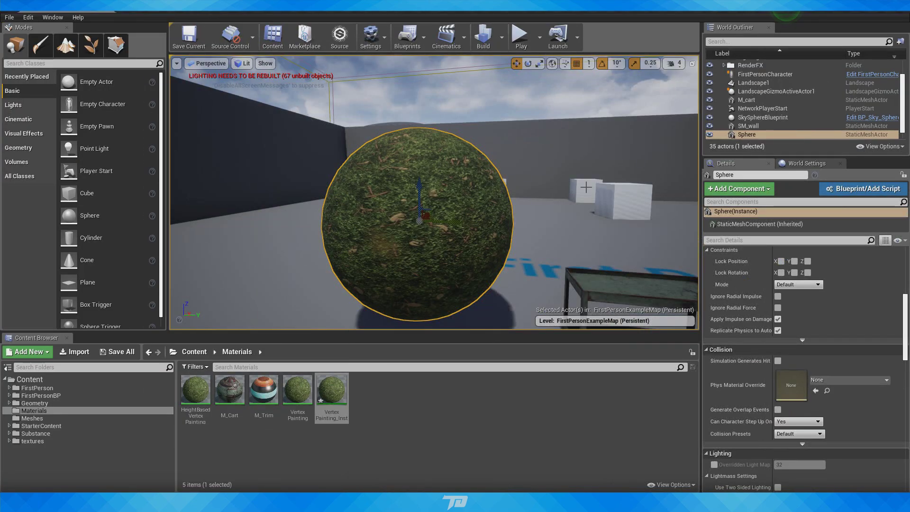
# Step: Vertex-paint a dirt patch on the front of the sphere and adjust the material instance's UV tiling parameters
pyautogui.click(64, 46)
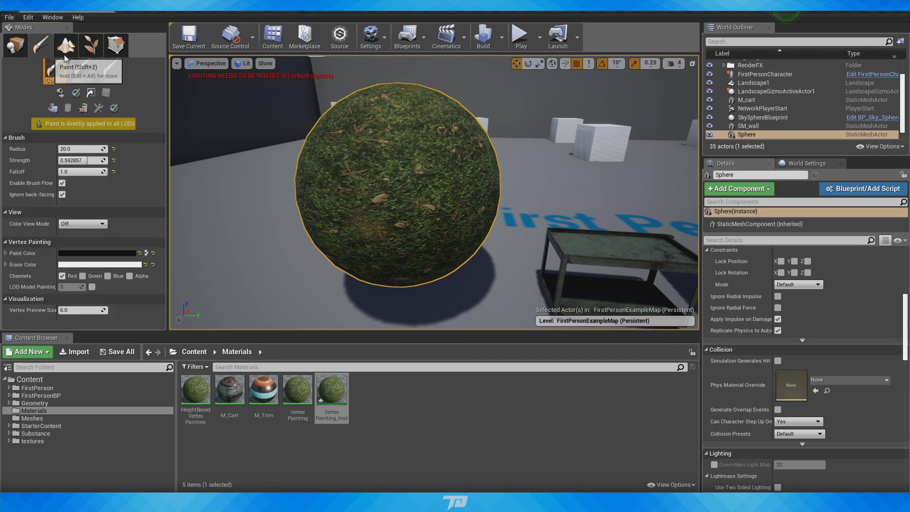
pyautogui.moveTo(375, 152)
pyautogui.mouseDown()
pyautogui.moveTo(385, 146)
pyautogui.moveTo(413, 164)
pyautogui.mouseUp()
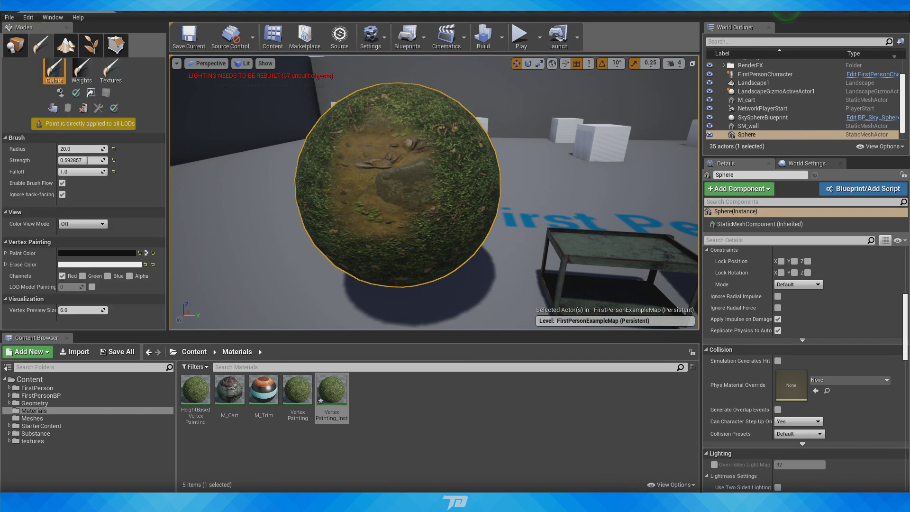
pyautogui.moveTo(909, 61); pyautogui.dragTo(567, 47)
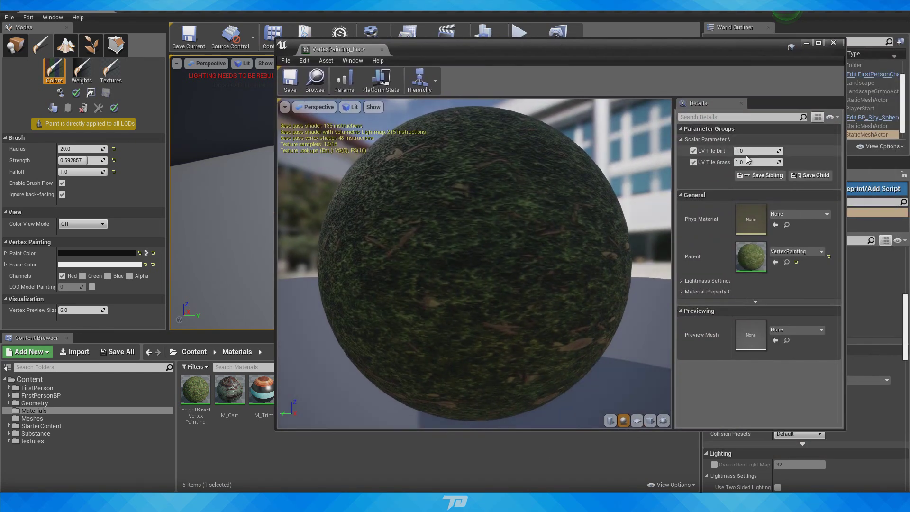
pyautogui.click(637, 38)
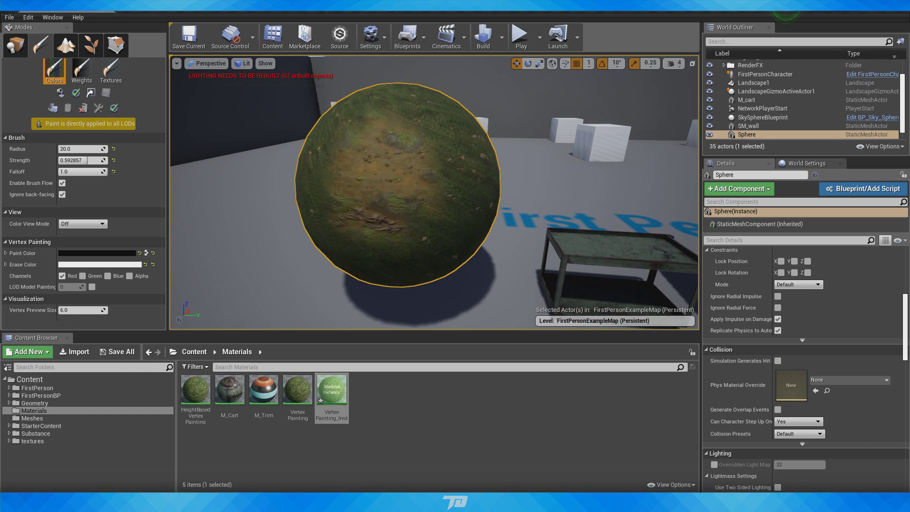
# Step: Extend the painted dirt area over the sphere's front, sides and upper surface with red-channel vertex painting
pyautogui.moveTo(398, 190)
pyautogui.mouseDown(button='right')
pyautogui.moveTo(459, 182)
pyautogui.moveTo(428, 184)
pyautogui.mouseUp(button='right')
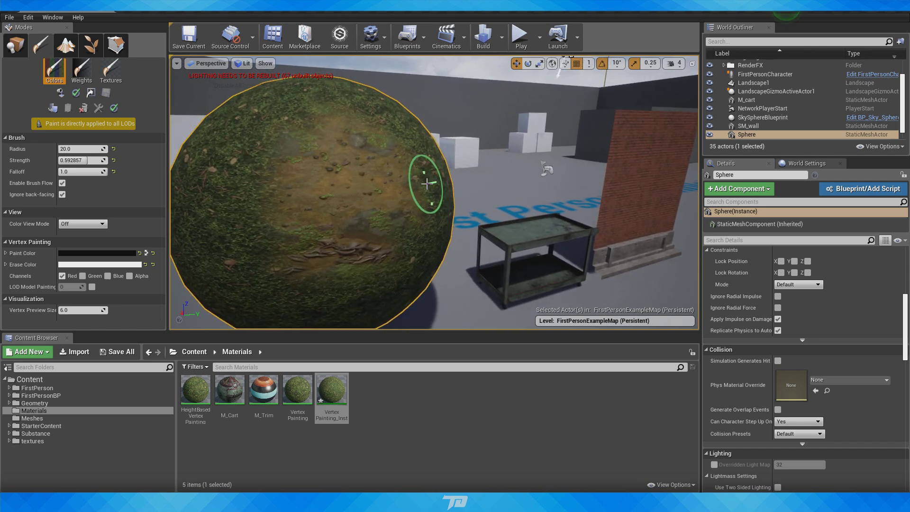
pyautogui.moveTo(351, 183)
pyautogui.mouseDown(button='right')
pyautogui.moveTo(352, 171)
pyautogui.moveTo(354, 184)
pyautogui.mouseUp(button='right')
pyautogui.moveTo(371, 209)
pyautogui.mouseDown()
pyautogui.moveTo(392, 231)
pyautogui.moveTo(387, 207)
pyautogui.mouseUp()
pyautogui.moveTo(411, 252); pyautogui.dragTo(474, 225)
pyautogui.moveTo(475, 225); pyautogui.dragTo(433, 224, button='right')
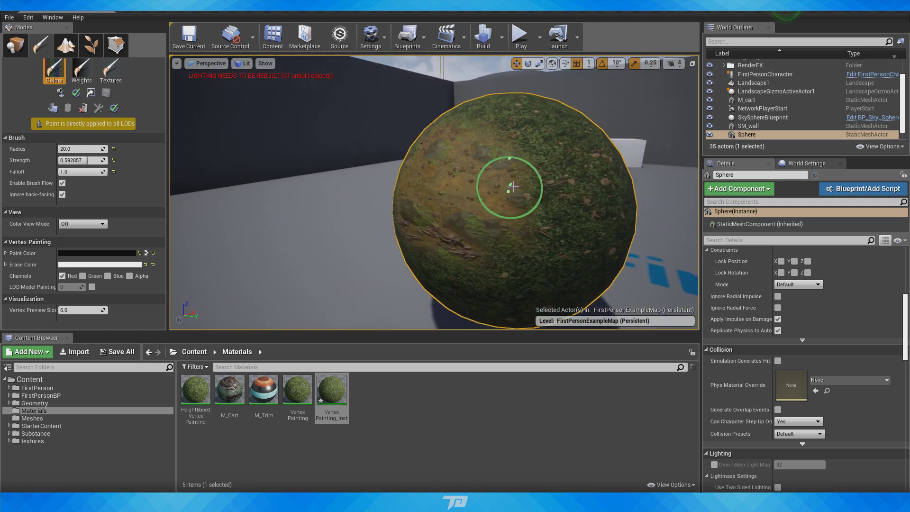
pyautogui.moveTo(529, 218)
pyautogui.mouseDown()
pyautogui.moveTo(470, 250)
pyautogui.moveTo(521, 247)
pyautogui.mouseUp()
pyautogui.moveTo(521, 246)
pyautogui.mouseDown(button='right')
pyautogui.moveTo(566, 247)
pyautogui.moveTo(566, 220)
pyautogui.moveTo(569, 260)
pyautogui.mouseUp(button='right')
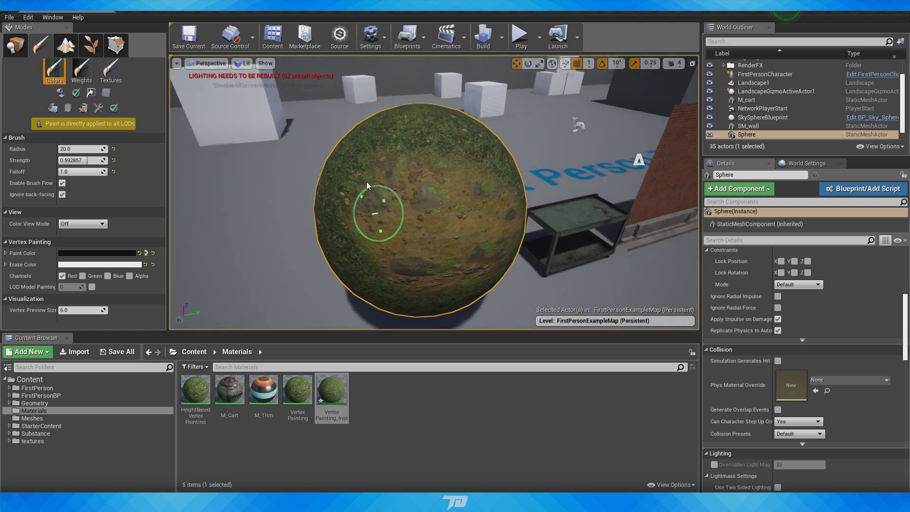
pyautogui.moveTo(468, 160); pyautogui.dragTo(474, 175)
pyautogui.moveTo(474, 175)
pyautogui.mouseDown(button='right')
pyautogui.moveTo(445, 172)
pyautogui.moveTo(411, 191)
pyautogui.mouseUp(button='right')
pyautogui.moveTo(473, 175)
pyautogui.mouseDown()
pyautogui.moveTo(456, 214)
pyautogui.moveTo(474, 208)
pyautogui.mouseUp()
pyautogui.moveTo(474, 208); pyautogui.dragTo(513, 185, button='right')
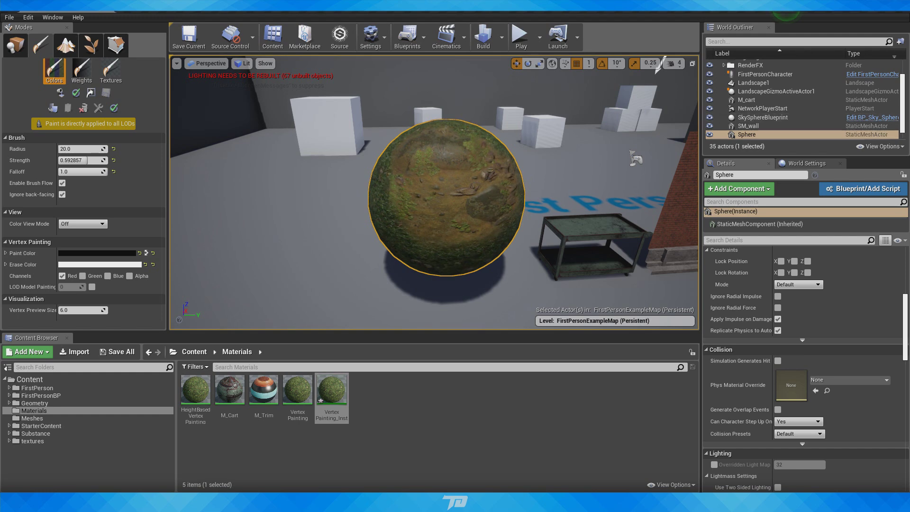
# Step: Inspect the dirt and grass blend on the painted sphere up close, from a distance and from several angles
pyautogui.scroll(8, 467, 204)
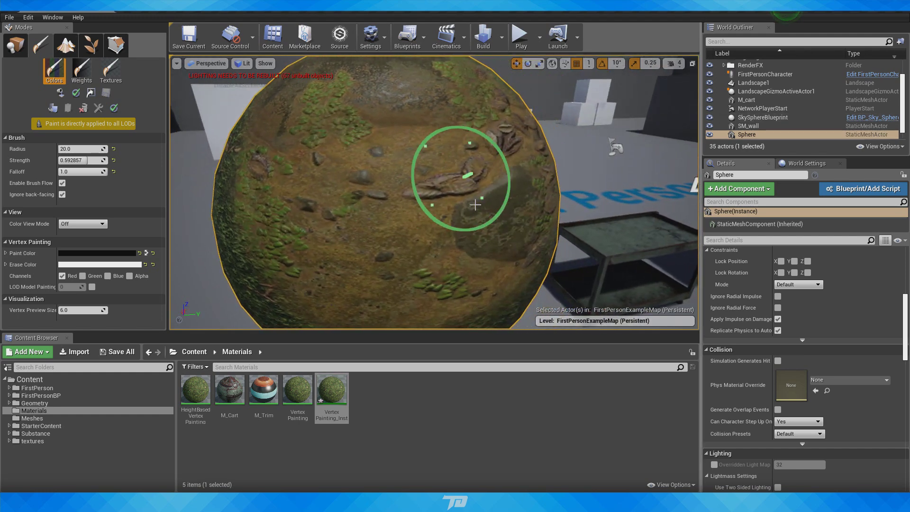
pyautogui.scroll(-7, 474, 204)
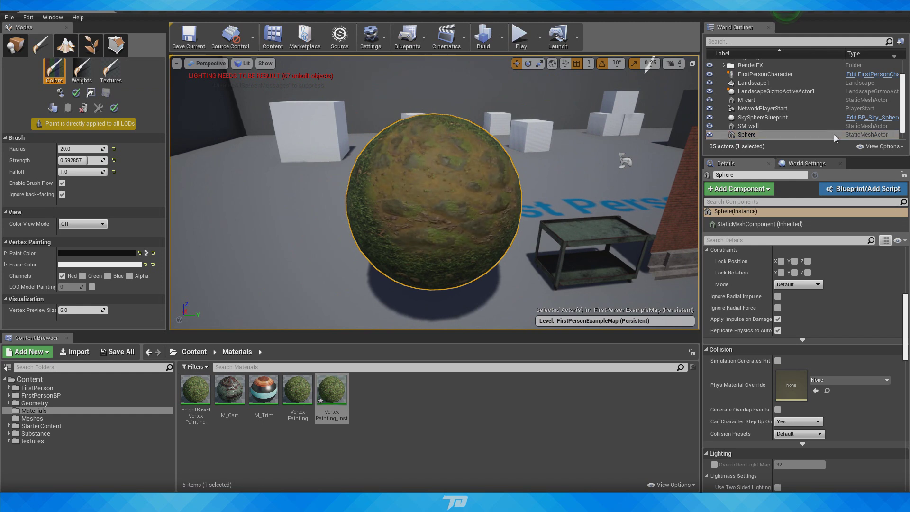
pyautogui.press('w')
pyautogui.moveTo(539, 247); pyautogui.dragTo(602, 229, button='right')
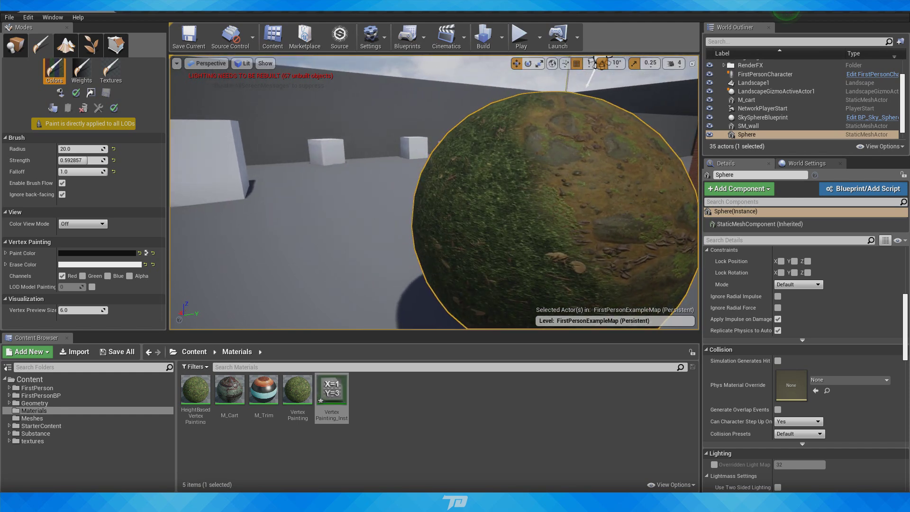
pyautogui.press('f')
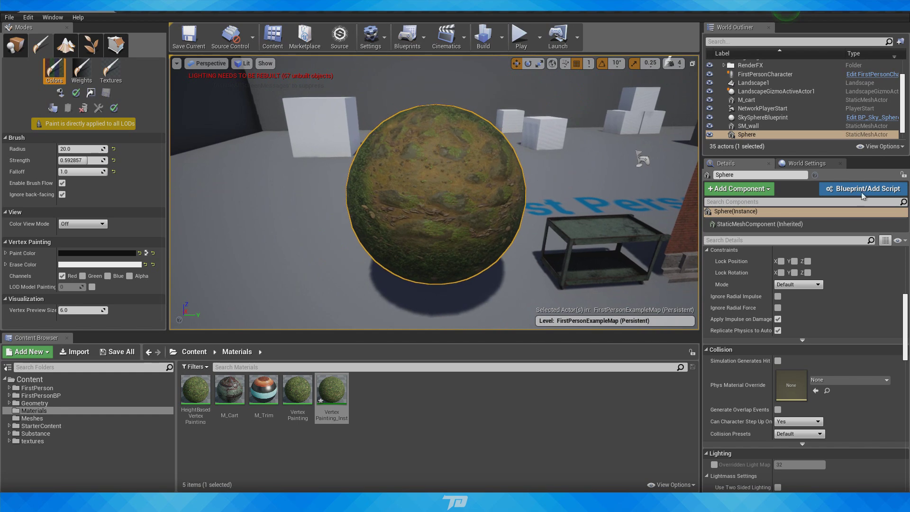
pyautogui.moveTo(434, 185)
pyautogui.mouseDown(button='right')
pyautogui.moveTo(428, 153)
pyautogui.moveTo(434, 183)
pyautogui.mouseUp(button='right')
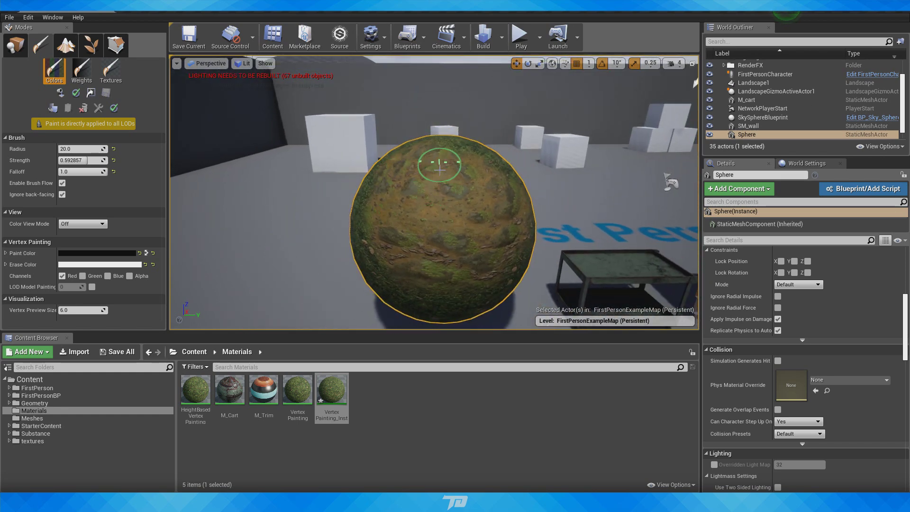
pyautogui.moveTo(480, 184)
pyautogui.mouseDown(button='right')
pyautogui.moveTo(478, 204)
pyautogui.moveTo(421, 213)
pyautogui.moveTo(465, 216)
pyautogui.moveTo(497, 191)
pyautogui.mouseUp(button='right')
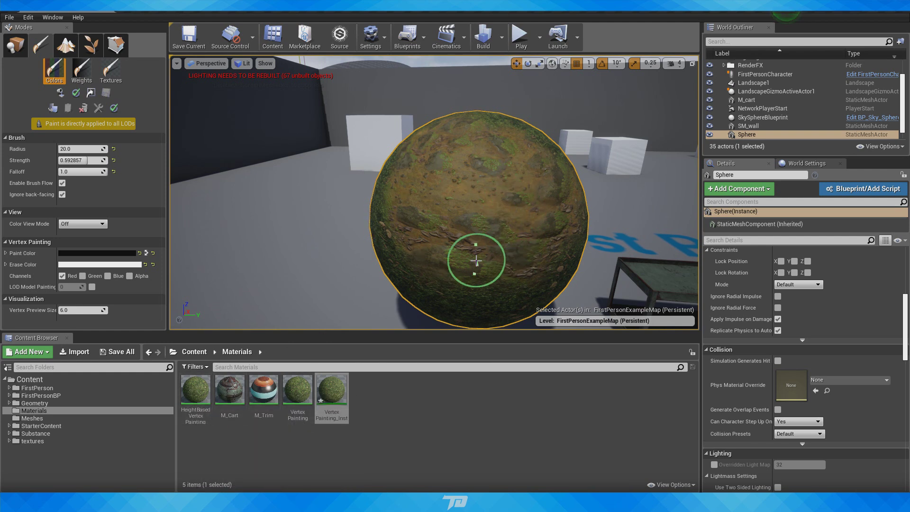
# Step: Open the HeightBasedVertexPainting material and examine its Ground Tile and Grass Tile node groups
pyautogui.doubleClick(204, 387)
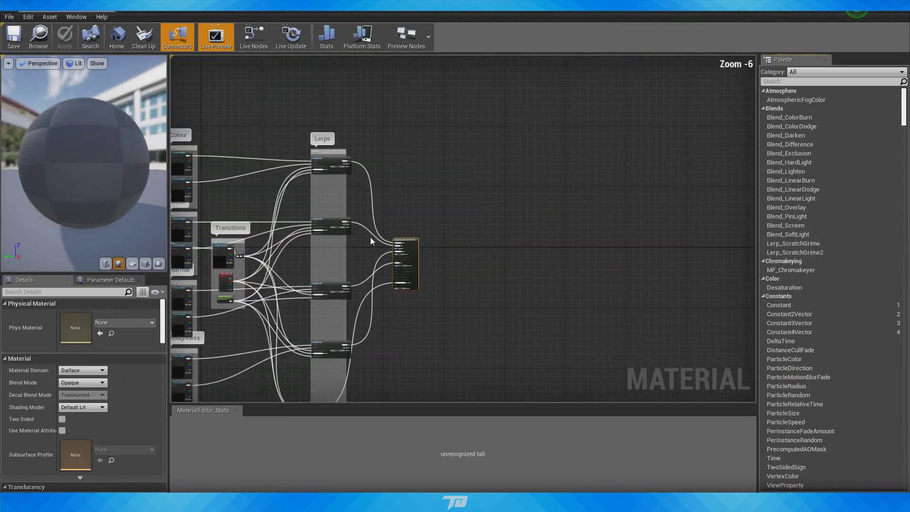
pyautogui.scroll(-5, 448, 218)
pyautogui.moveTo(459, 219); pyautogui.dragTo(536, 171, button='right')
pyautogui.scroll(2, 526, 203)
pyautogui.moveTo(520, 220); pyautogui.dragTo(590, 228, button='right')
pyautogui.scroll(1, 536, 249)
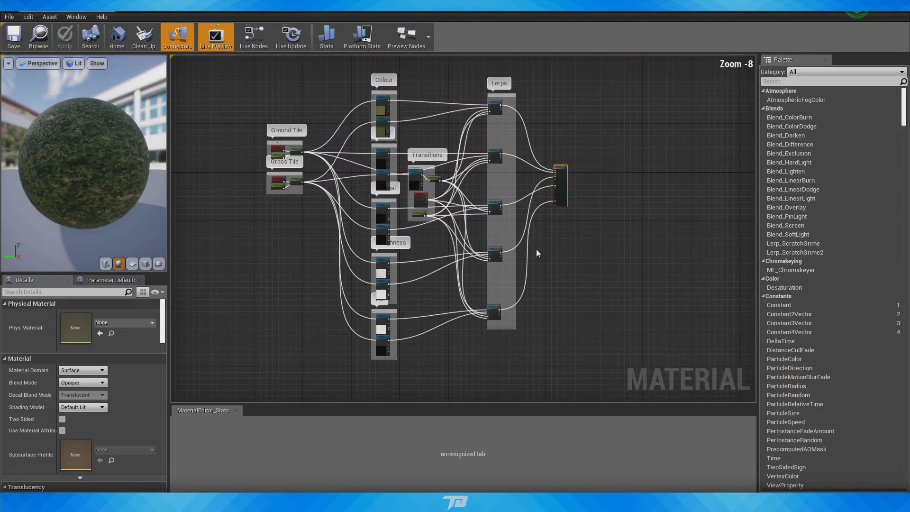
pyautogui.moveTo(276, 214); pyautogui.dragTo(351, 252, button='right')
pyautogui.scroll(6, 351, 252)
pyautogui.moveTo(348, 206); pyautogui.dragTo(331, 369, button='right')
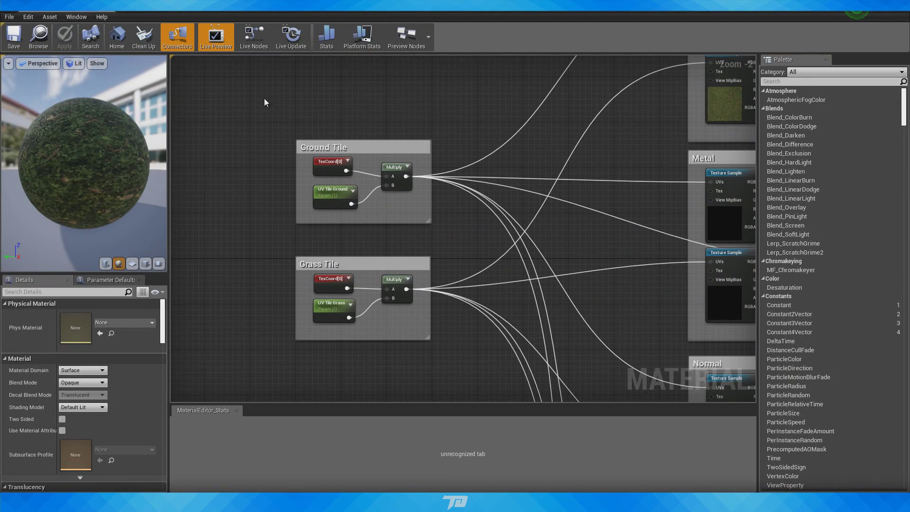
pyautogui.moveTo(263, 109); pyautogui.dragTo(458, 241)
# Step: Examine the texture sample groups and the Transitions group in the height-based material graph
pyautogui.scroll(-2, 496, 225)
pyautogui.moveTo(519, 215); pyautogui.dragTo(336, 303, button='right')
pyautogui.moveTo(408, 130); pyautogui.dragTo(489, 232)
pyautogui.moveTo(488, 232); pyautogui.dragTo(445, 100, button='right')
pyautogui.moveTo(472, 218); pyautogui.dragTo(383, 361)
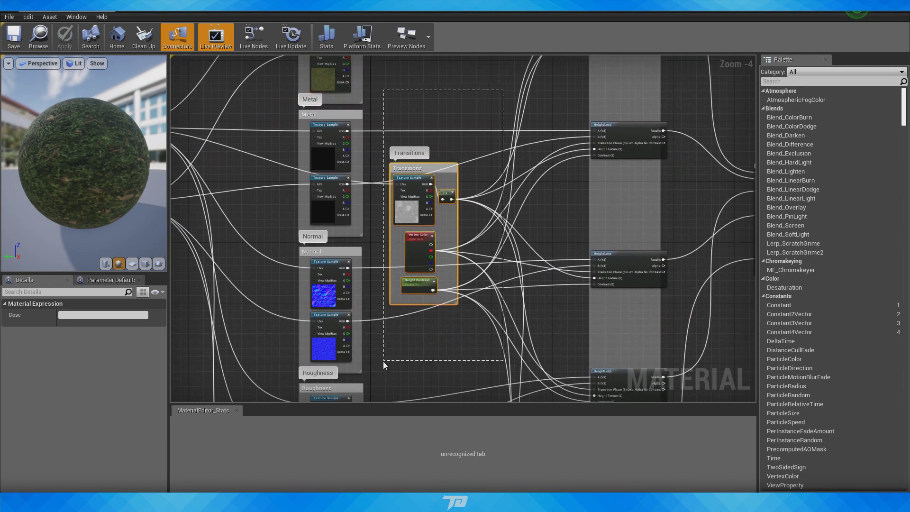
pyautogui.click(437, 351)
# Step: Review the Lerps group and examine the inputs and outputs of one of its HeightLerp nodes
pyautogui.scroll(-3, 486, 317)
pyautogui.moveTo(518, 265); pyautogui.dragTo(417, 187, button='right')
pyautogui.moveTo(402, 86); pyautogui.dragTo(479, 330)
pyautogui.scroll(4, 487, 304)
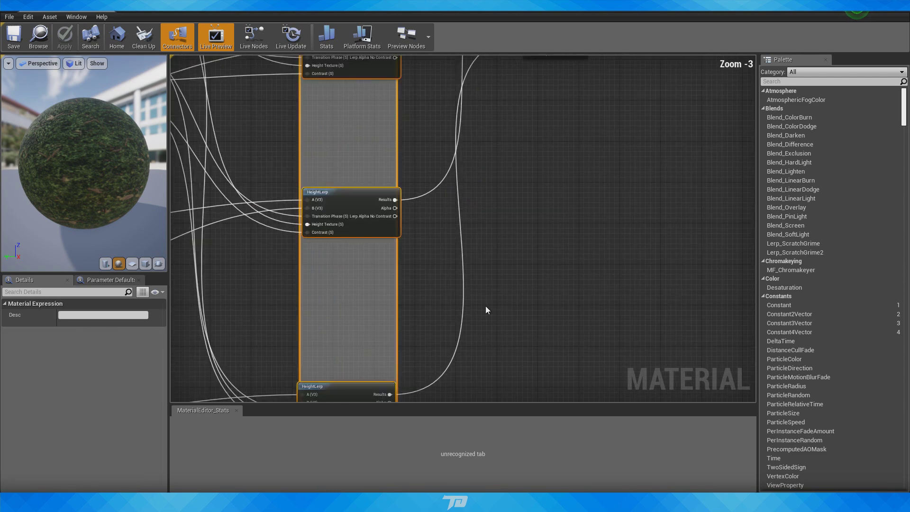
pyautogui.click(485, 306)
pyautogui.moveTo(399, 228); pyautogui.dragTo(465, 214, button='right')
pyautogui.scroll(2, 464, 215)
pyautogui.scroll(1, 324, 184)
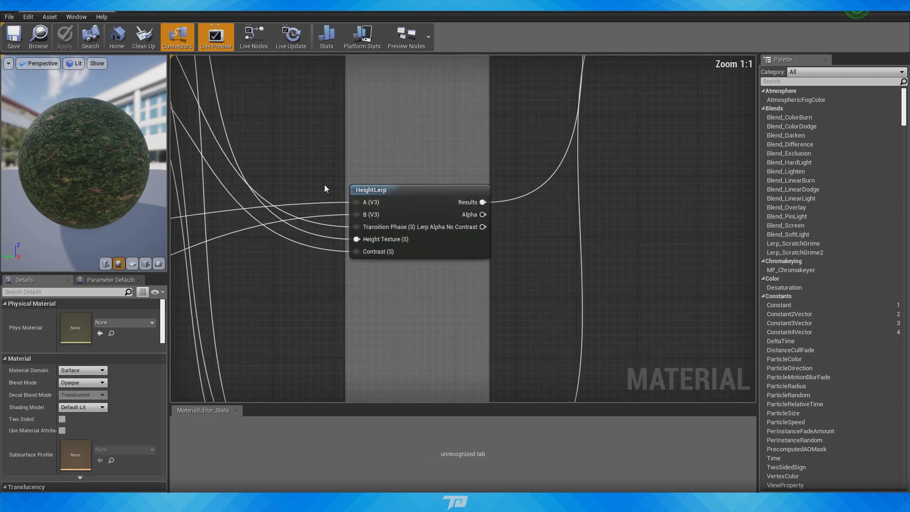
pyautogui.click(389, 188)
# Step: Trace the texture sample connections into the HeightLerp nodes, checking the soil and grass textures in the Colour group
pyautogui.scroll(-3, 347, 260)
pyautogui.moveTo(292, 248); pyautogui.dragTo(502, 247, button='right')
pyautogui.scroll(-3, 467, 263)
pyautogui.moveTo(411, 183); pyautogui.dragTo(388, 257, button='right')
pyautogui.moveTo(483, 334); pyautogui.dragTo(440, 253, button='right')
pyautogui.scroll(3, 440, 252)
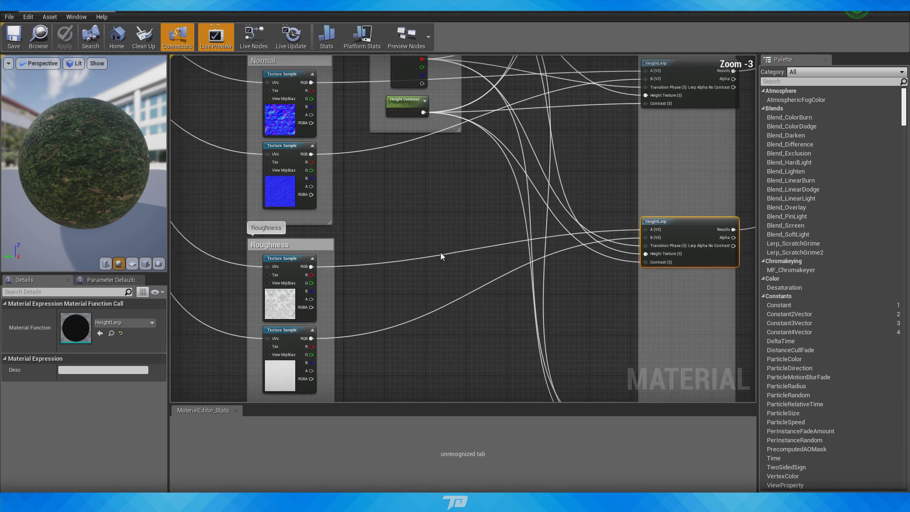
pyautogui.moveTo(486, 179); pyautogui.dragTo(456, 291, button='right')
pyautogui.moveTo(540, 113); pyautogui.dragTo(427, 307, button='right')
pyautogui.moveTo(455, 145); pyautogui.dragTo(545, 289, button='right')
pyautogui.click(226, 182)
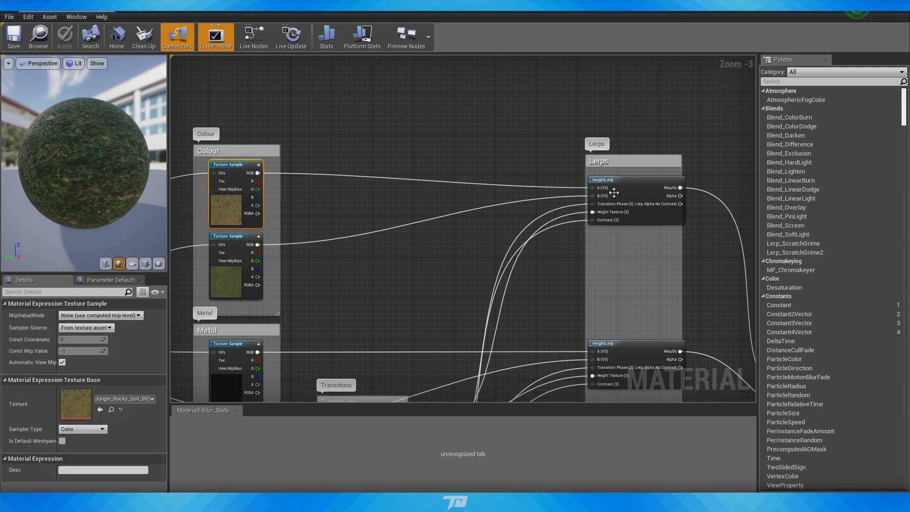
pyautogui.click(241, 278)
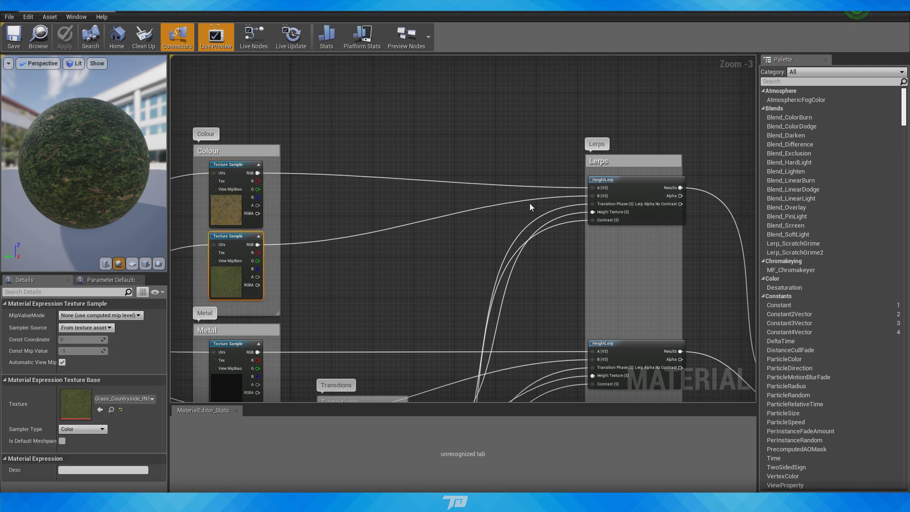
# Step: Examine how the Transitions group's height texture, 1-x node, Vertex Color and Height Contrast parameter feed the HeightLerp nodes
pyautogui.moveTo(504, 299); pyautogui.dragTo(552, 135, button='right')
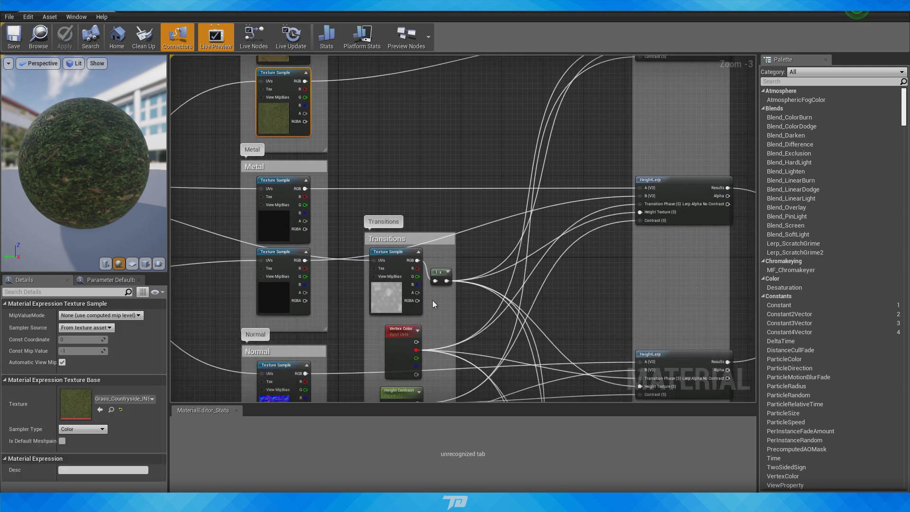
pyautogui.click(396, 345)
pyautogui.moveTo(471, 247); pyautogui.dragTo(409, 352, button='right')
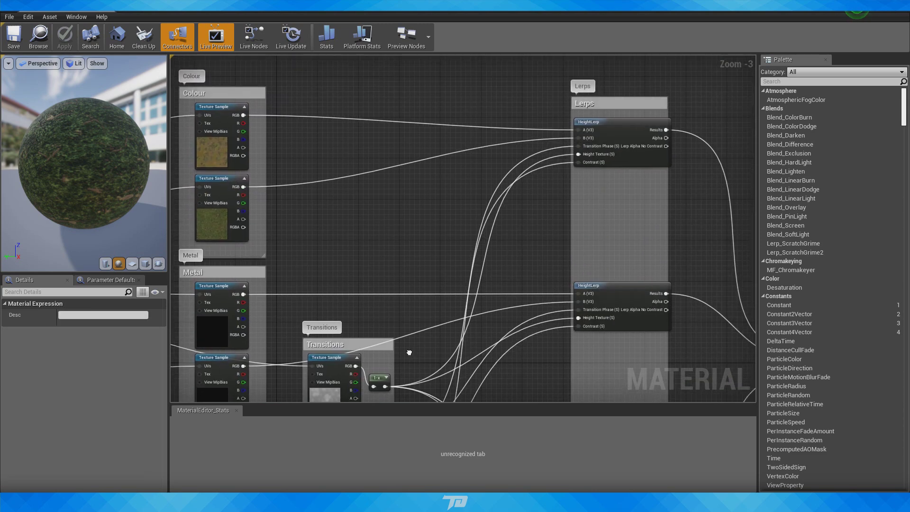
pyautogui.moveTo(522, 249); pyautogui.dragTo(523, 216, button='right')
pyautogui.click(327, 364)
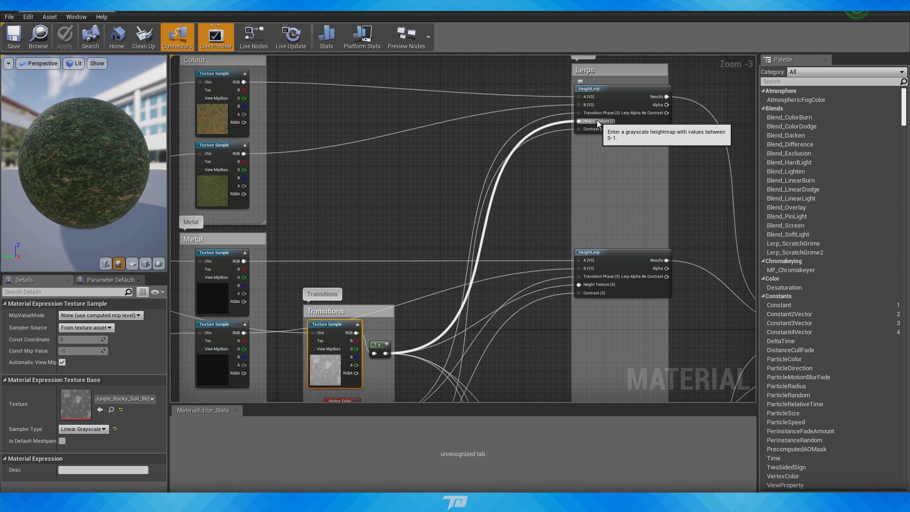
pyautogui.moveTo(87, 178); pyautogui.dragTo(90, 177)
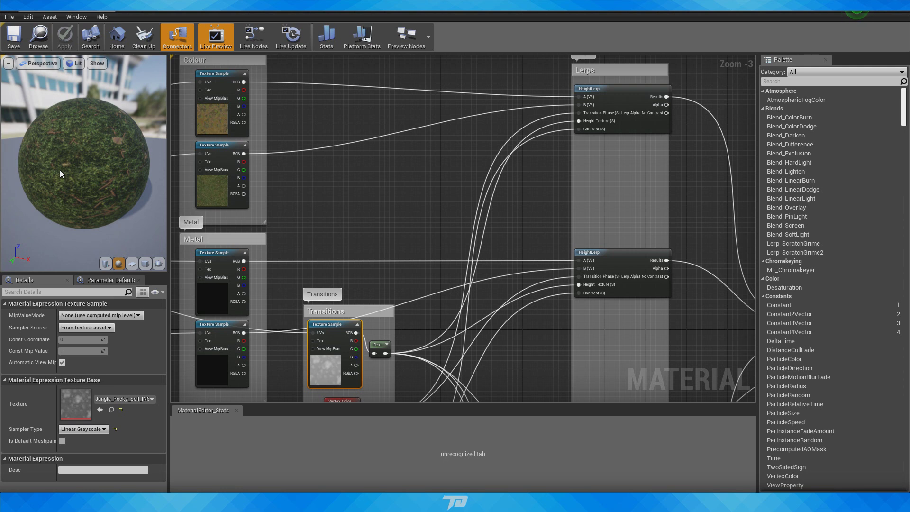
pyautogui.moveTo(515, 214); pyautogui.dragTo(500, 187, button='right')
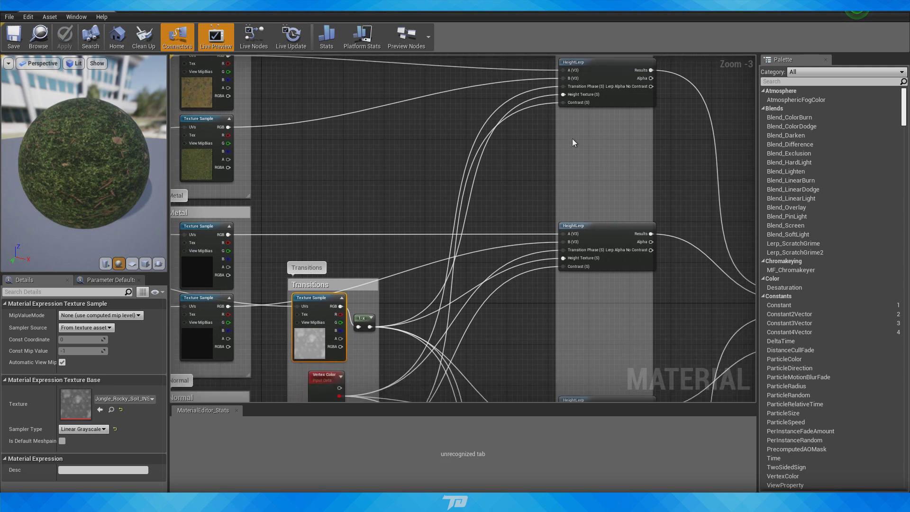
pyautogui.moveTo(435, 312); pyautogui.dragTo(428, 142, button='right')
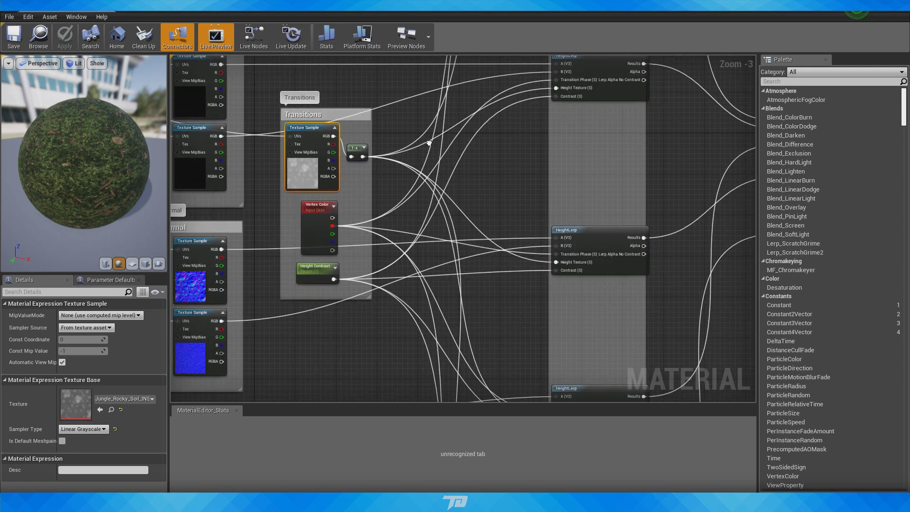
pyautogui.scroll(3, 313, 283)
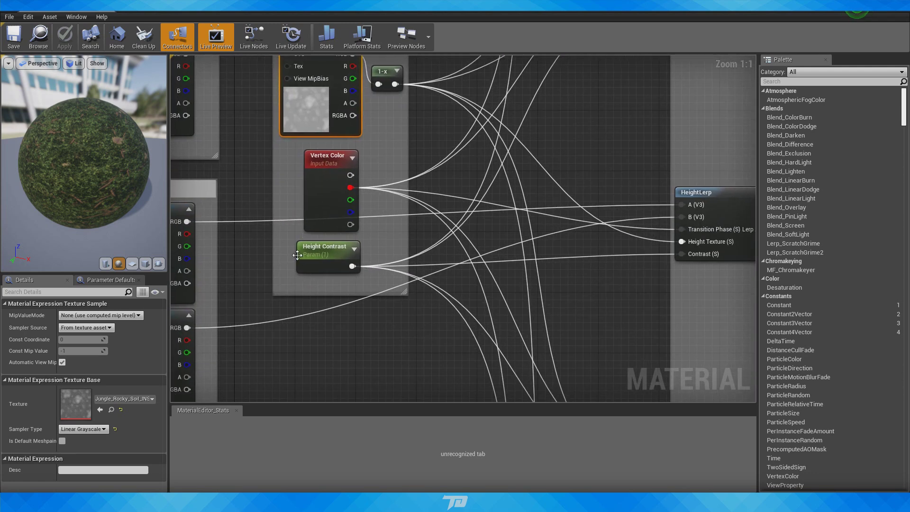
pyautogui.scroll(-5, 300, 244)
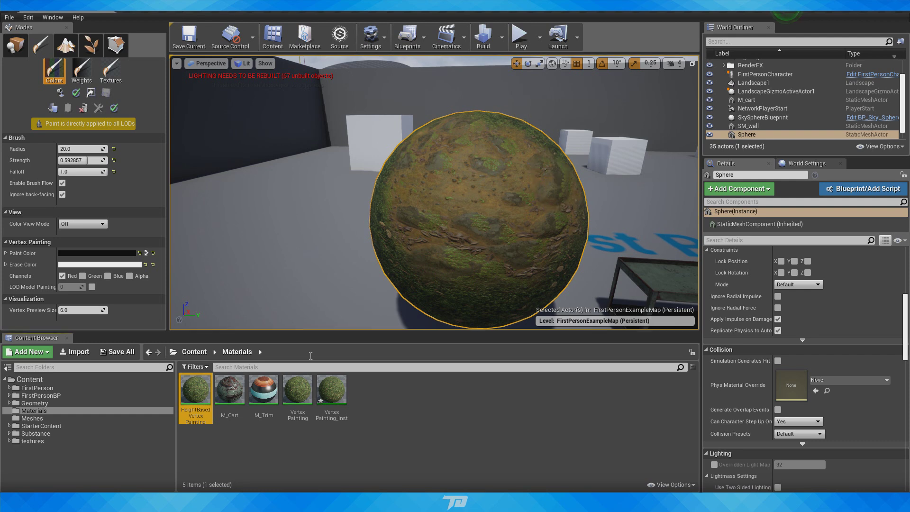
# Step: Create a material named M_Brick_Grass in the Materials folder
pyautogui.click(419, 420)
pyautogui.rightClick(389, 402)
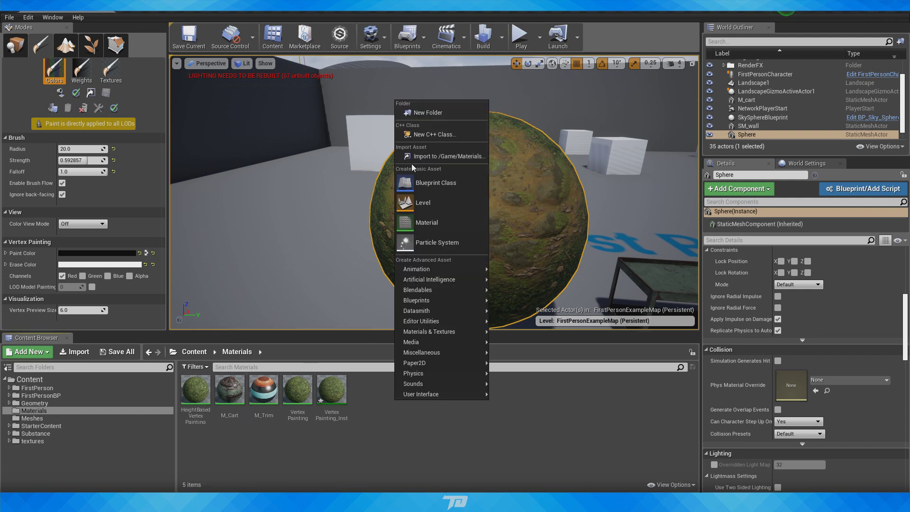
pyautogui.rightClick(368, 457)
pyautogui.click(411, 255)
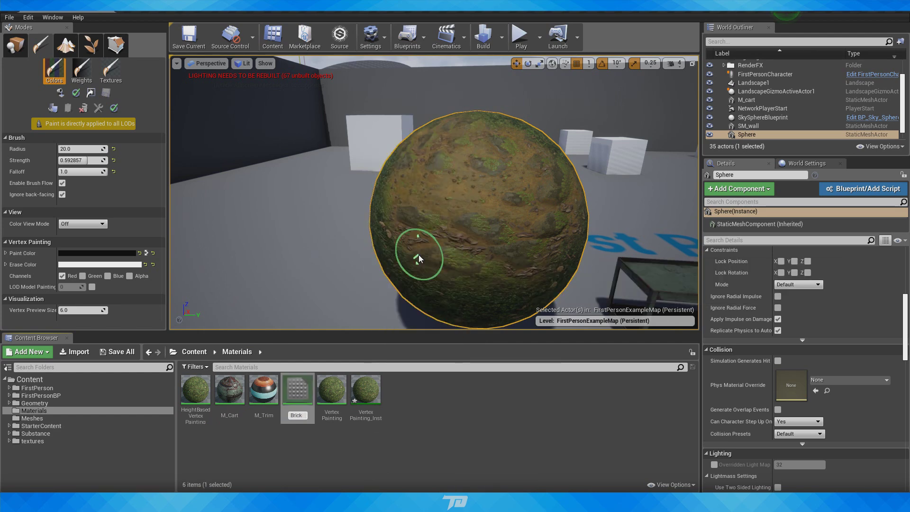
pyautogui.write('Bric')
pyautogui.press('BackSpace')
pyautogui.press('BackSpace')
pyautogui.press('BackSpace')
pyautogui.press('BackSpace')
pyautogui.write('M')
pyautogui.write('_Brick_Grass')
pyautogui.press('Return')
# Step: Open the M_Brick_Grass material for editing and look over the sphere, cart and brick wall in the level
pyautogui.doubleClick(214, 386)
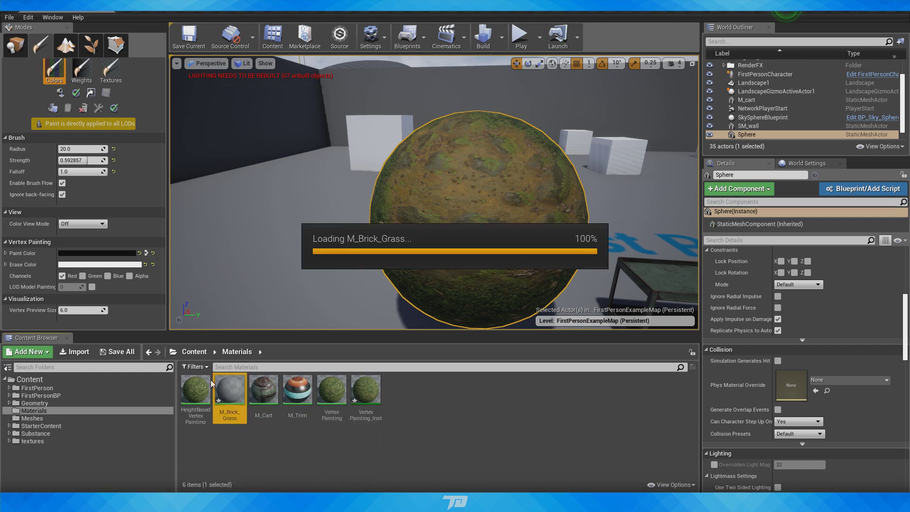
pyautogui.moveTo(459, 125); pyautogui.dragTo(561, 133)
pyautogui.click(511, 104)
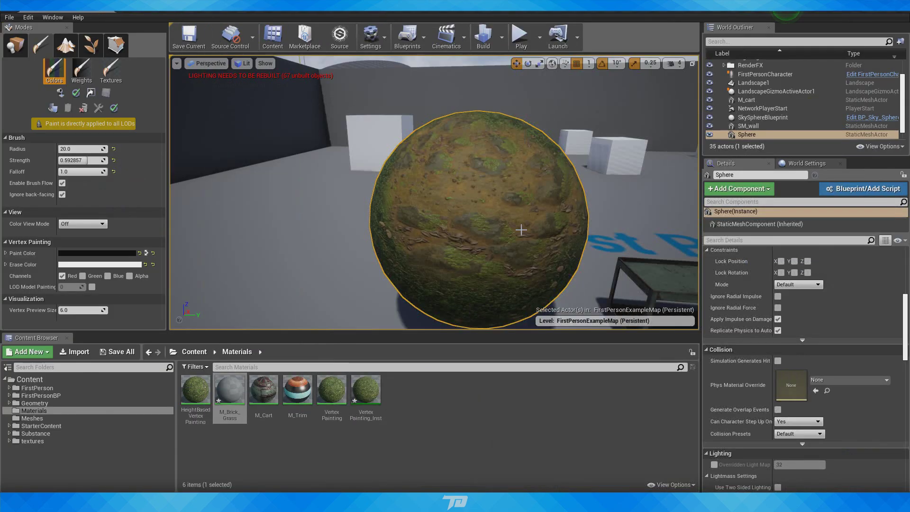
pyautogui.moveTo(521, 230); pyautogui.dragTo(502, 218, button='right')
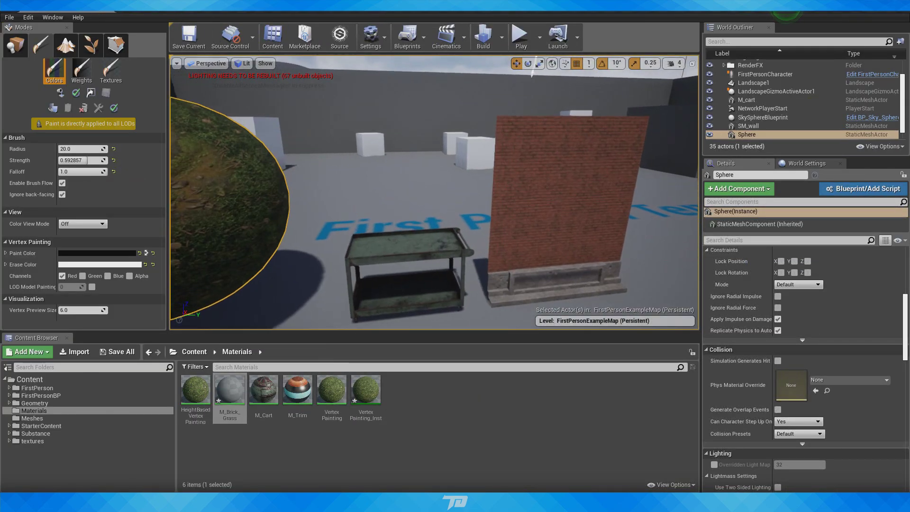
pyautogui.moveTo(529, 139); pyautogui.dragTo(502, 138, button='right')
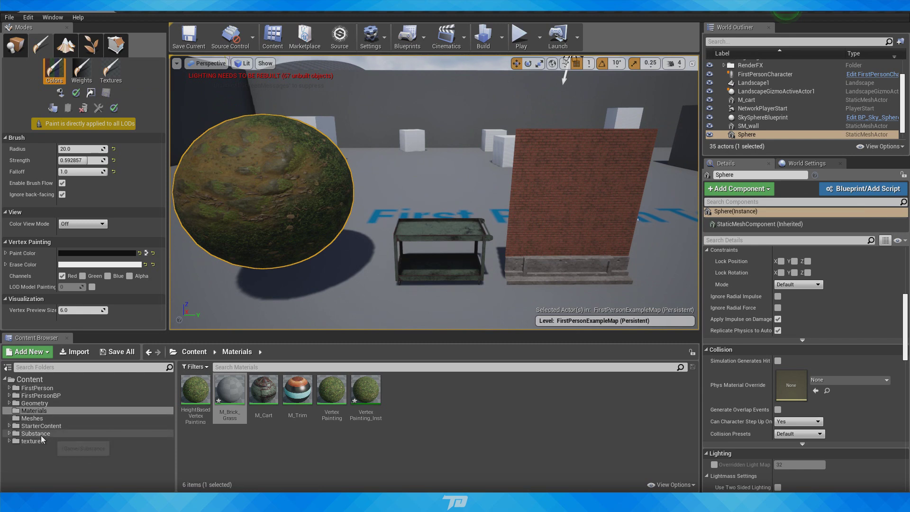
# Step: Add the red brick basecolor, height and normal textures from Substance/Bricks to the M_Brick_Grass graph as texture samples
pyautogui.click(40, 433)
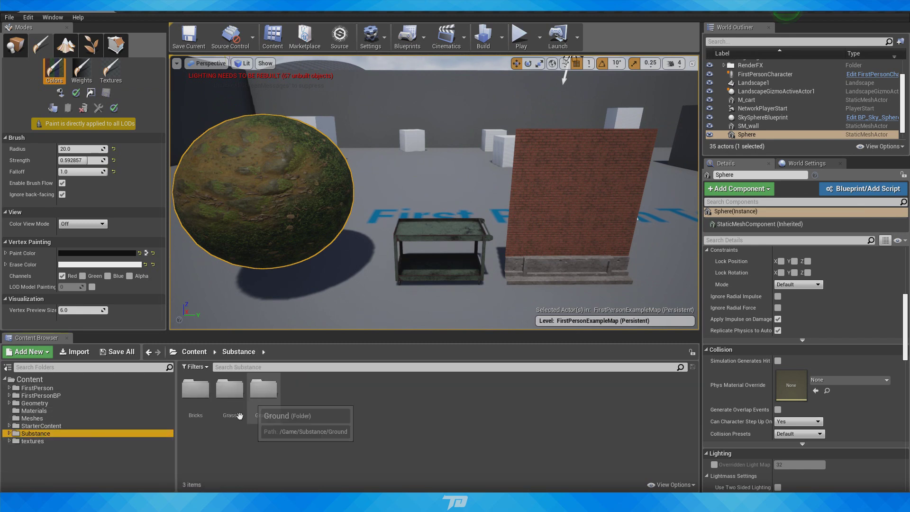
pyautogui.doubleClick(199, 412)
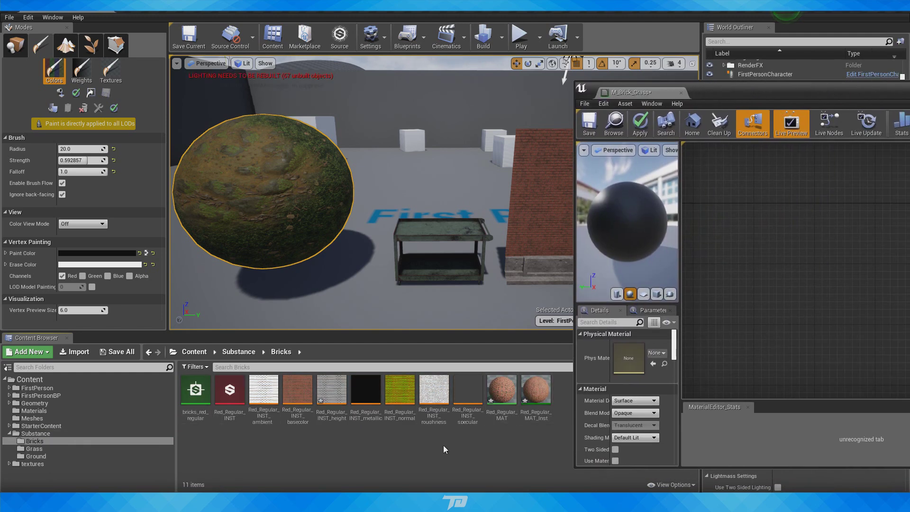
pyautogui.moveTo(298, 393); pyautogui.dragTo(745, 272)
pyautogui.keyDown('ctrl'); pyautogui.click(331, 391); pyautogui.keyUp('ctrl')
pyautogui.keyDown('ctrl'); pyautogui.click(400, 391); pyautogui.keyUp('ctrl')
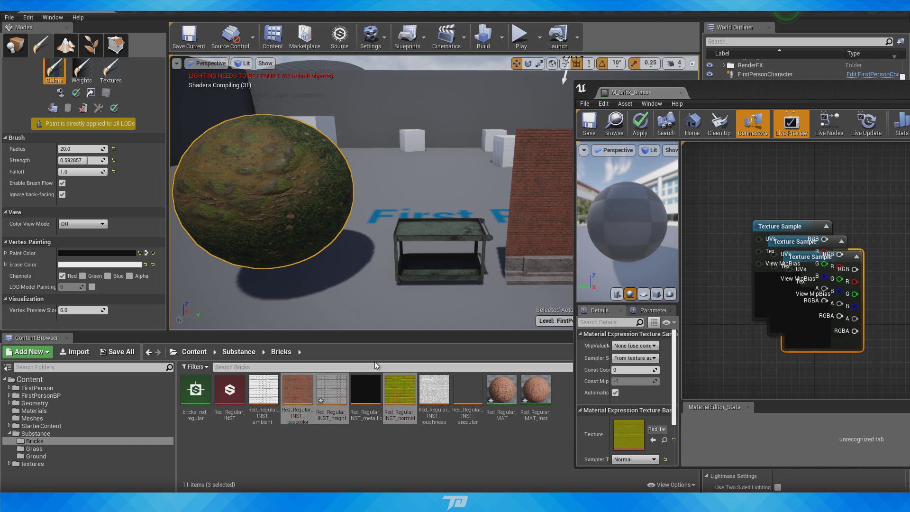
pyautogui.click(356, 445)
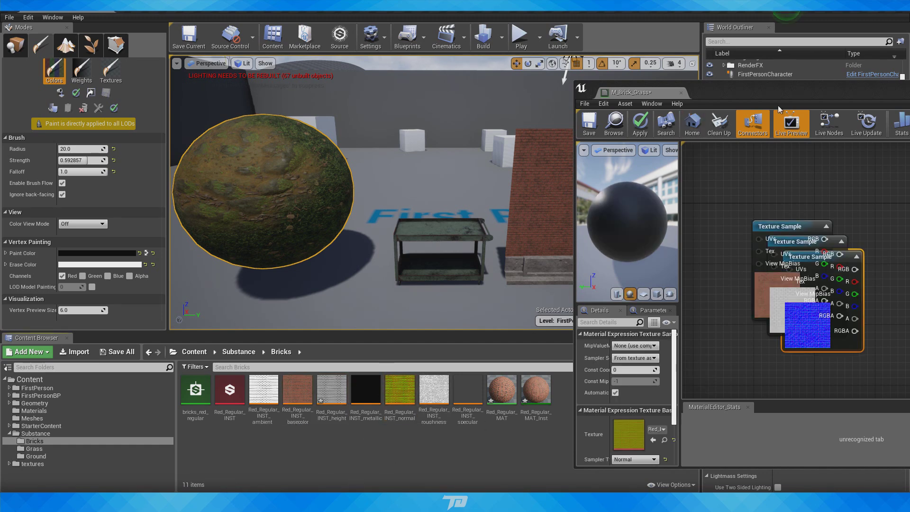
# Step: Maximize the material editor and spread out the brick samples, with height far above and normal below the base color
pyautogui.doubleClick(760, 98)
pyautogui.scroll(-3, 328, 280)
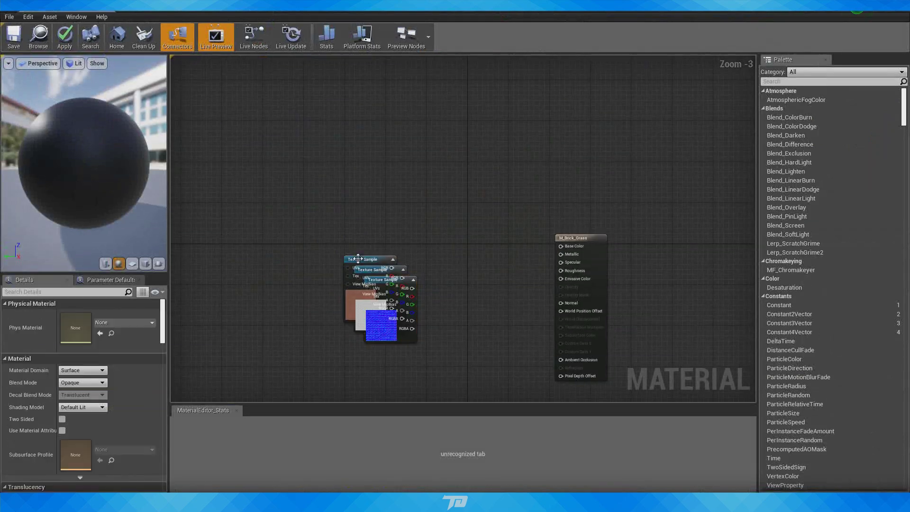
pyautogui.moveTo(357, 258); pyautogui.dragTo(344, 120)
pyautogui.moveTo(366, 272); pyautogui.dragTo(545, 45)
pyautogui.moveTo(401, 303); pyautogui.dragTo(445, 146, button='right')
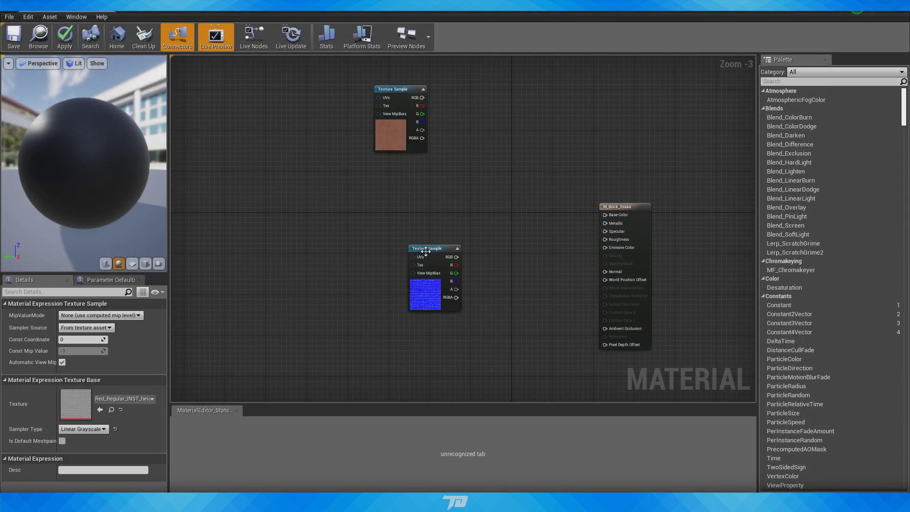
pyautogui.moveTo(425, 251); pyautogui.dragTo(393, 302)
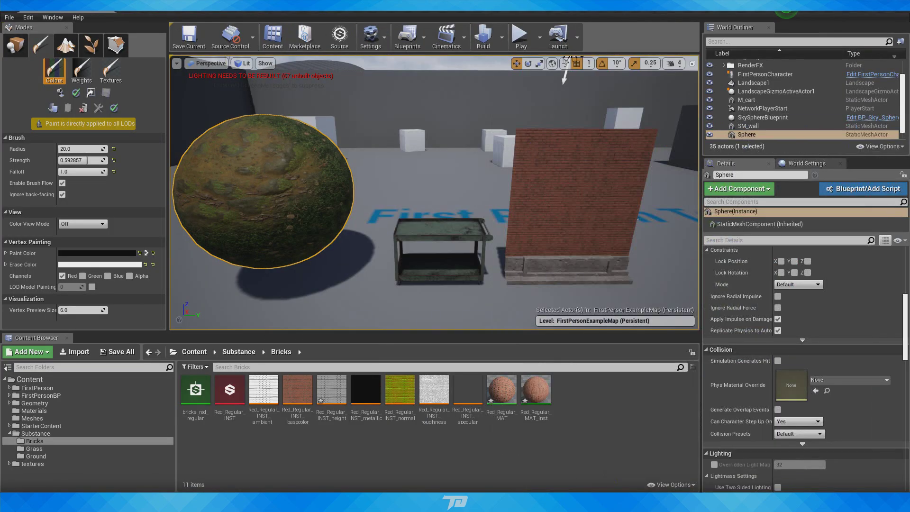
# Step: Add the grass base color and normal textures from Substance/Grass to the M_Brick_Grass graph
pyautogui.click(41, 448)
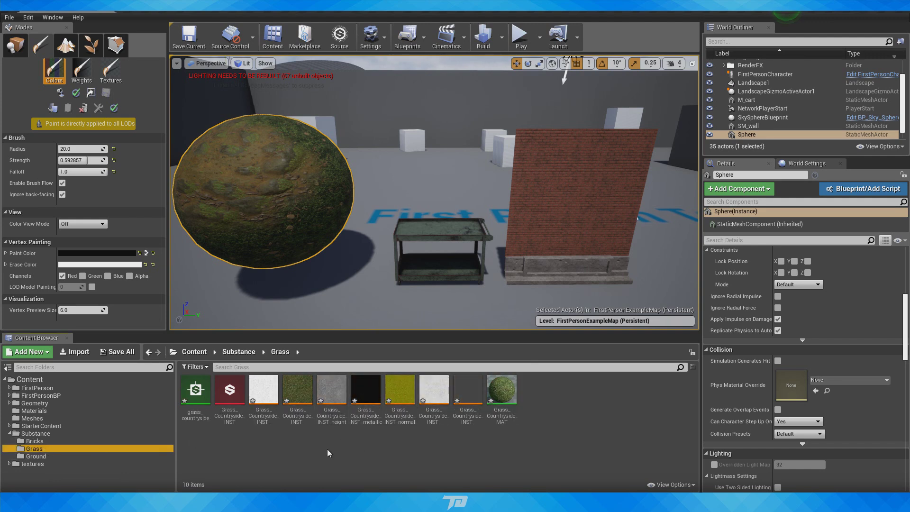
pyautogui.click(297, 391)
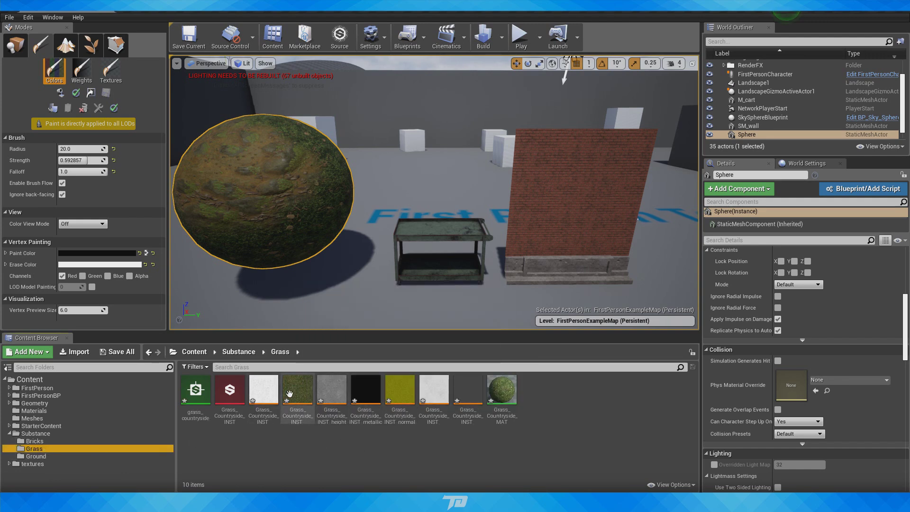
pyautogui.keyDown('ctrl'); pyautogui.click(396, 399); pyautogui.keyUp('ctrl')
pyautogui.moveTo(396, 400); pyautogui.dragTo(909, 455)
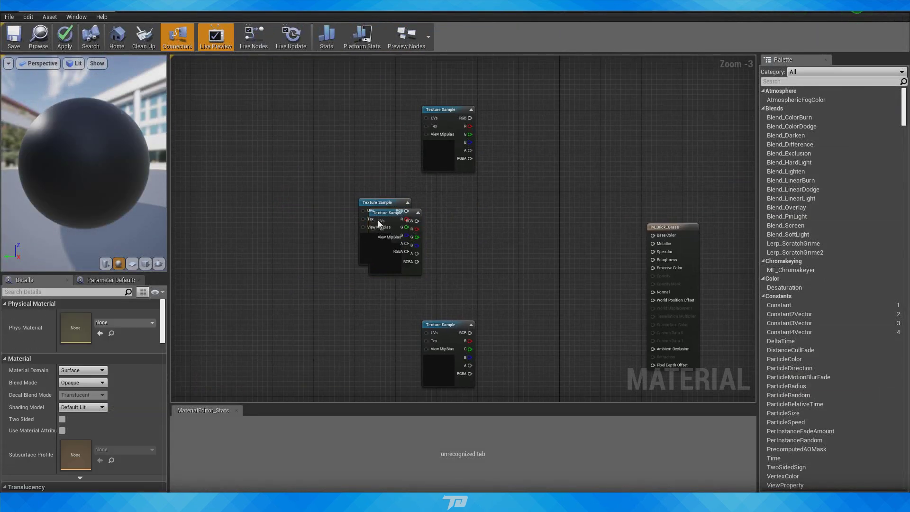
# Step: Place the grass normal sample under the brick normal and the grass color sample under the brick color
pyautogui.moveTo(379, 224); pyautogui.dragTo(514, 228)
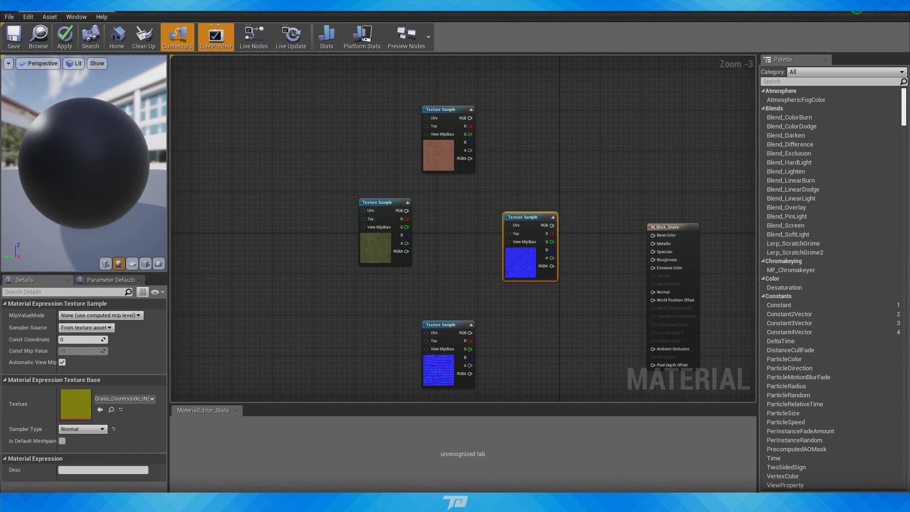
pyautogui.moveTo(573, 194); pyautogui.dragTo(585, 107, button='right')
pyautogui.moveTo(542, 127); pyautogui.dragTo(473, 303)
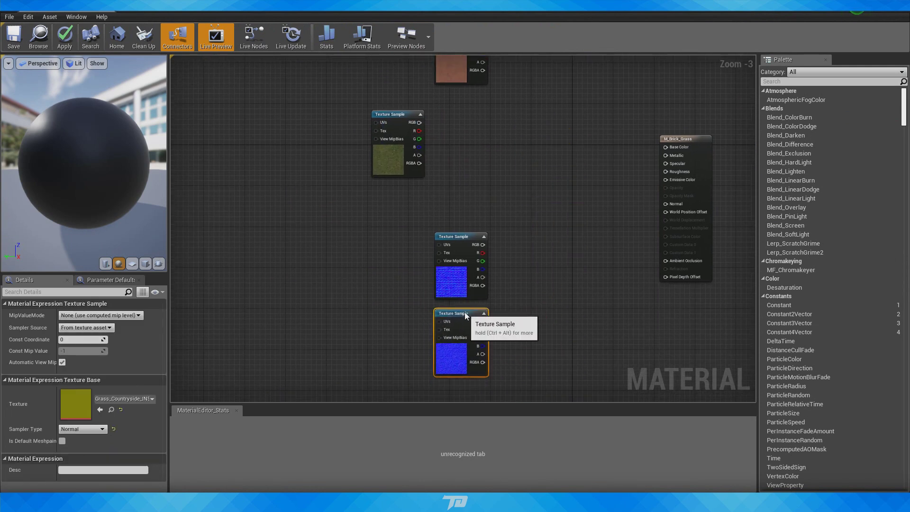
pyautogui.moveTo(486, 126); pyautogui.dragTo(467, 219, button='right')
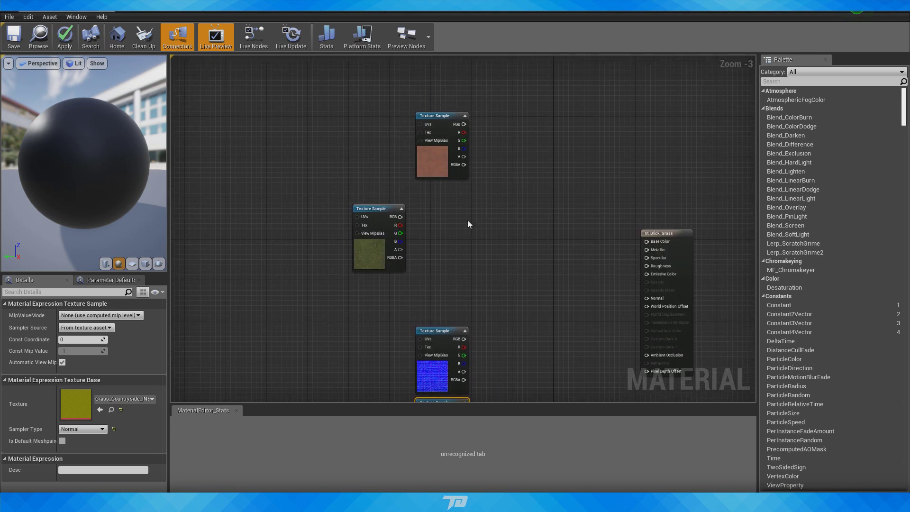
pyautogui.click(467, 220)
pyautogui.moveTo(368, 214); pyautogui.dragTo(431, 190)
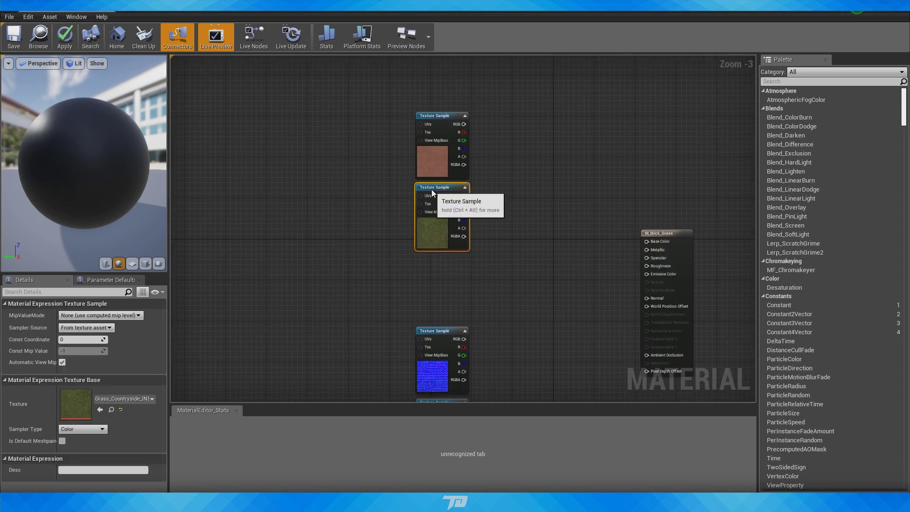
pyautogui.moveTo(385, 120); pyautogui.dragTo(428, 203)
pyautogui.click(510, 243)
# Step: Add a TextureCoordinate node in front of the brick and grass texture samples
pyautogui.scroll(-4, 511, 243)
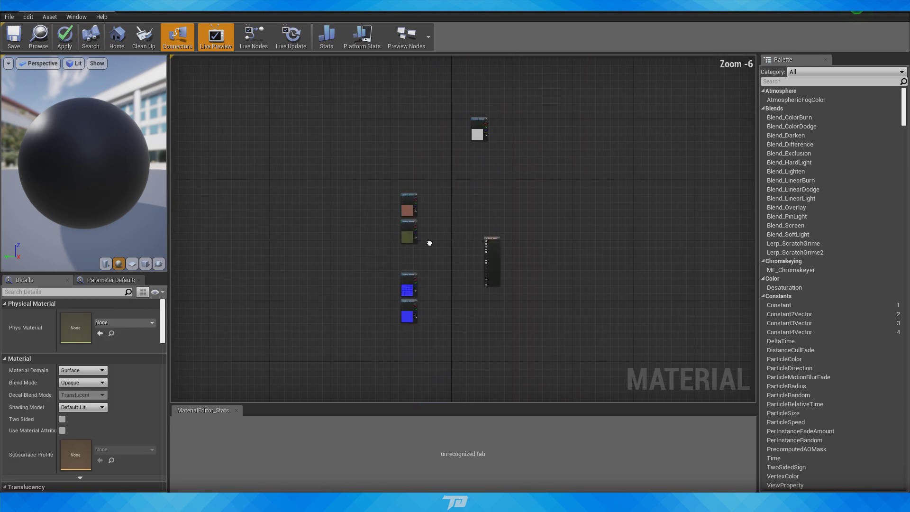
pyautogui.scroll(3, 496, 254)
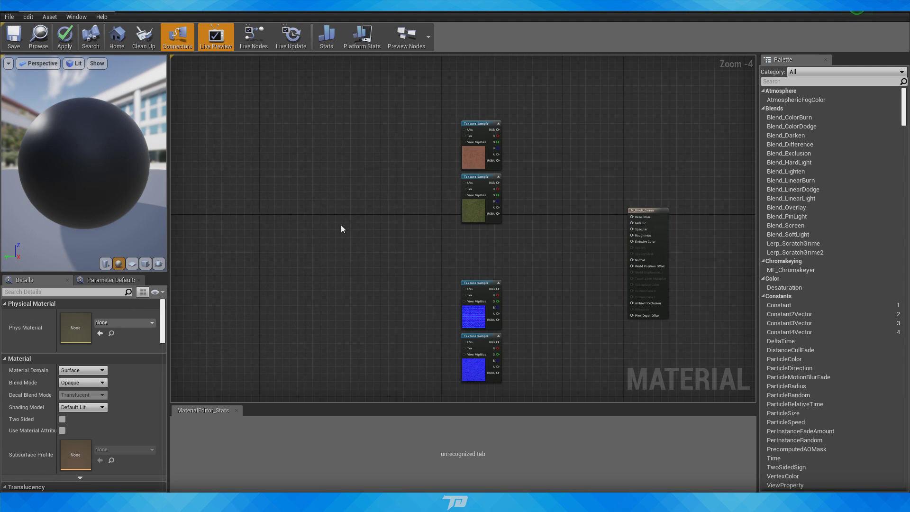
pyautogui.rightClick(337, 176)
pyautogui.write('te')
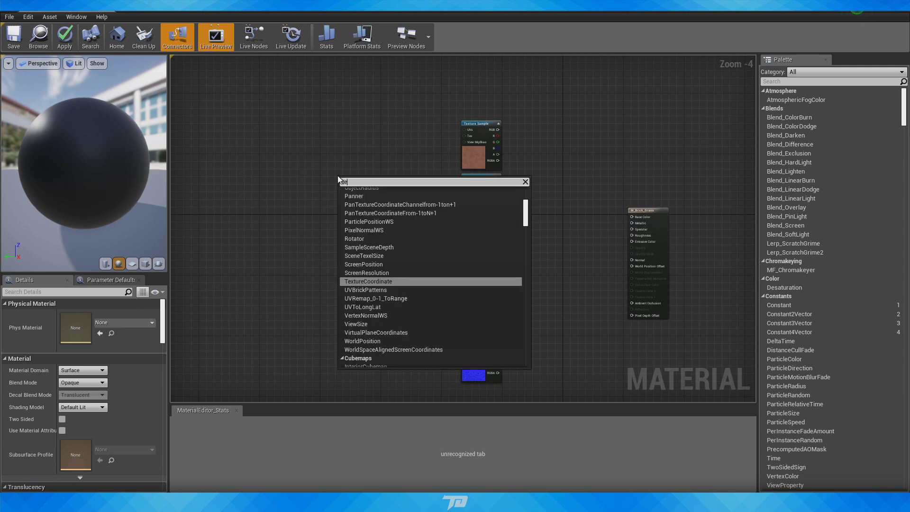
pyautogui.write('xture')
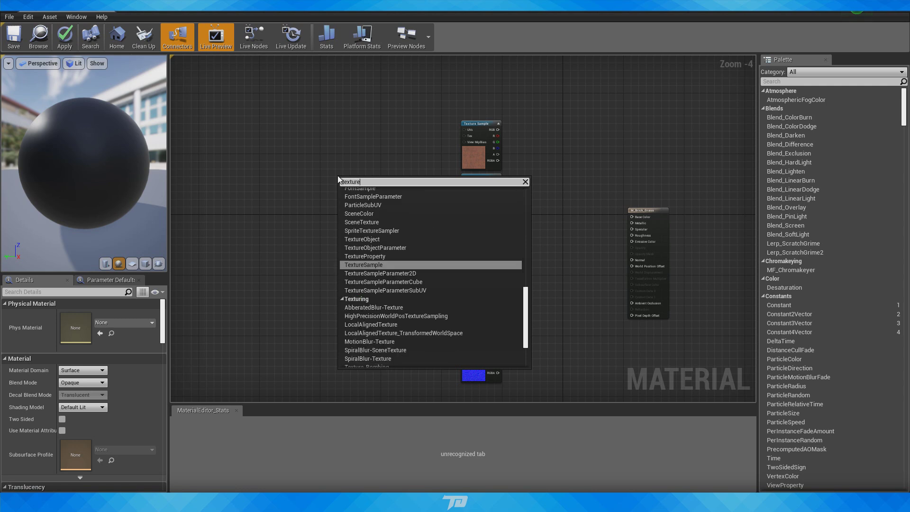
pyautogui.write(' c')
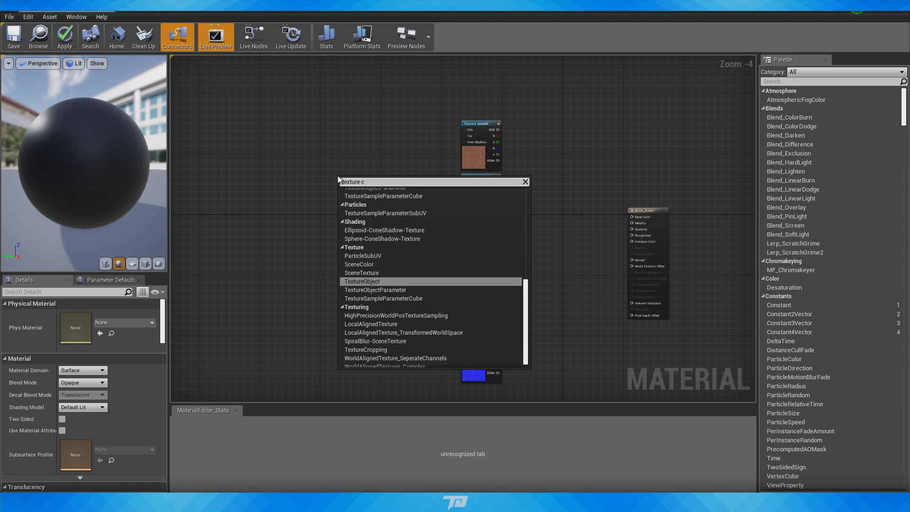
pyautogui.write('o')
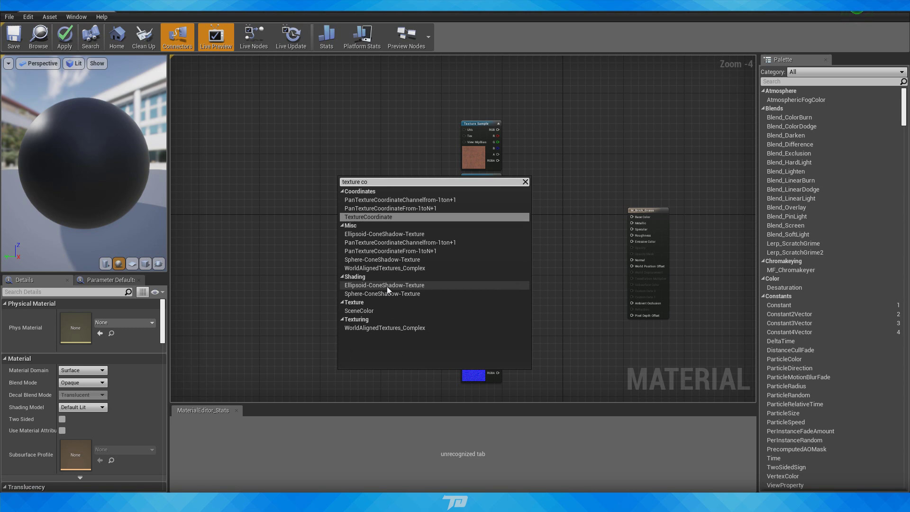
pyautogui.click(372, 216)
# Step: Add a Multiply node beside the texture coordinate and a Constant node below it
pyautogui.scroll(3, 365, 203)
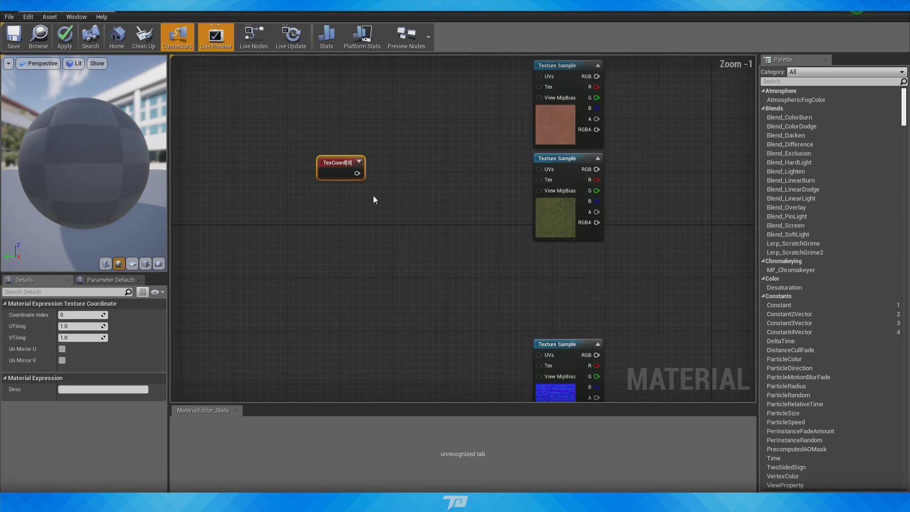
pyautogui.click(399, 176)
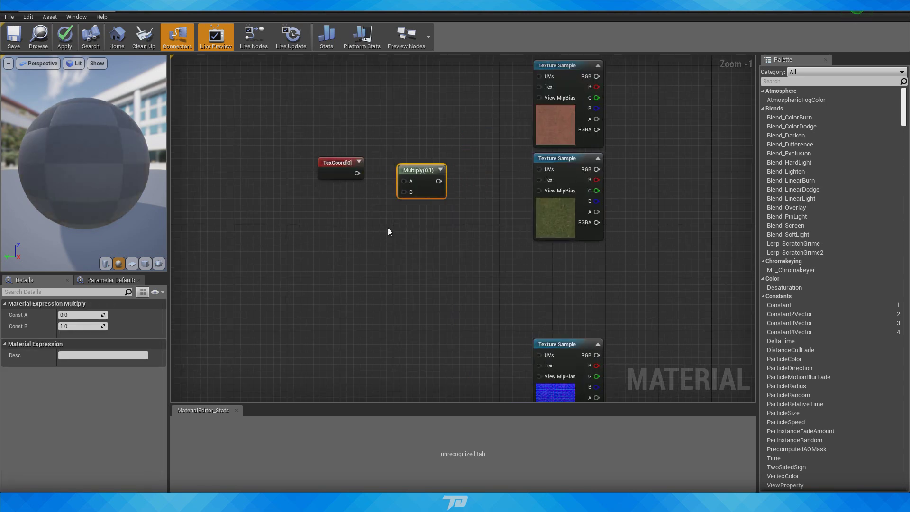
pyautogui.press('1')
pyautogui.click(325, 234)
pyautogui.scroll(1, 347, 265)
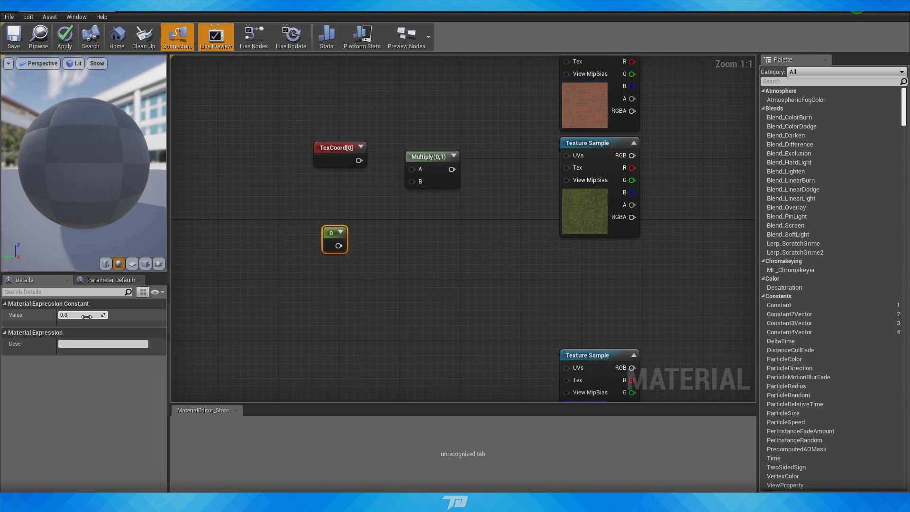
# Step: Convert the constant to a scalar parameter and name it Brick Tile
pyautogui.rightClick(332, 235)
pyautogui.click(360, 240)
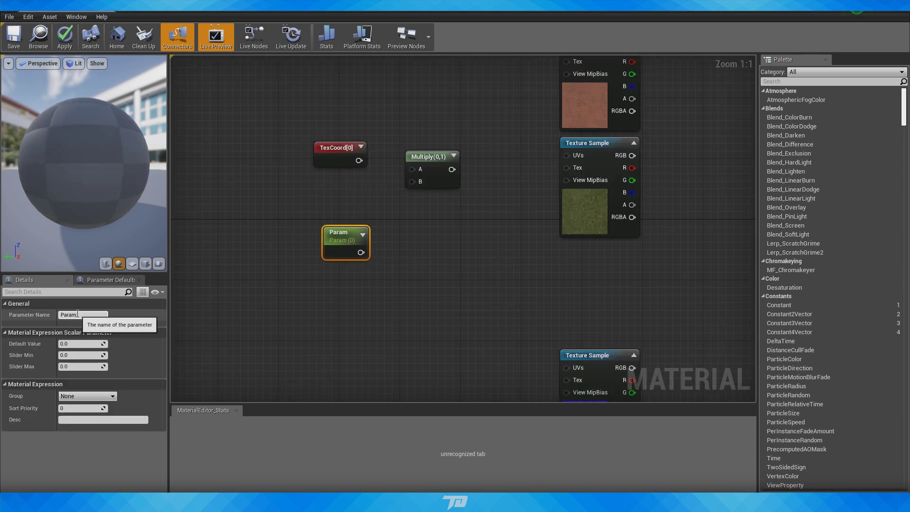
pyautogui.click(96, 315)
pyautogui.moveTo(97, 314); pyautogui.dragTo(20, 321)
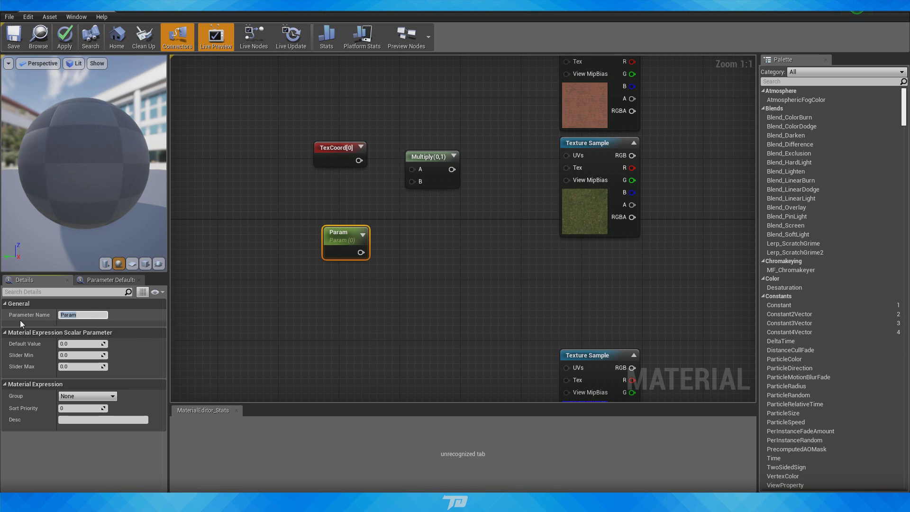
pyautogui.write('Brick')
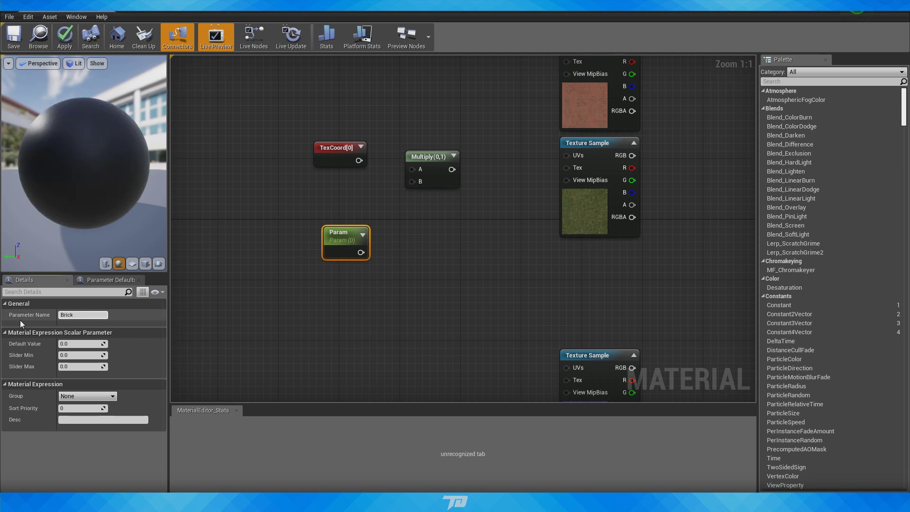
pyautogui.write(' Tile')
pyautogui.press('Return')
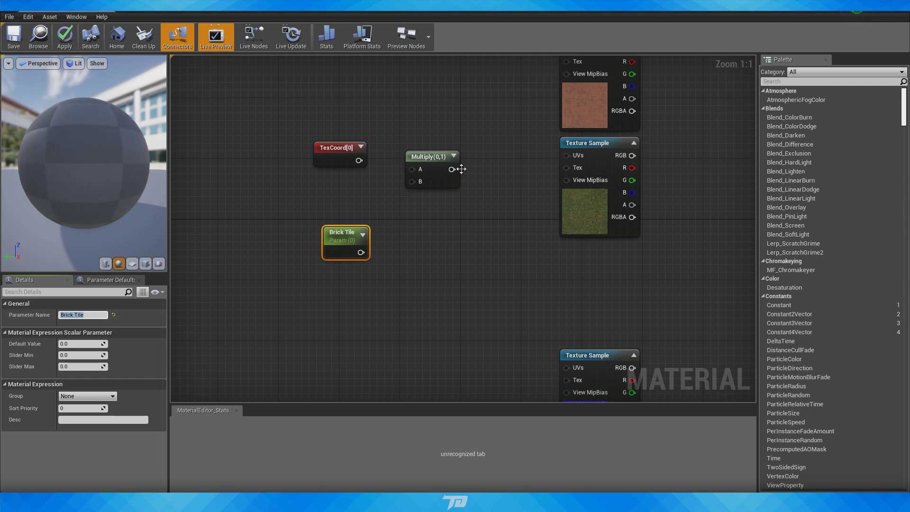
# Step: Set Brick Tile's default value to 1 and connect TexCoord to Multiply's A input and Brick Tile to B
pyautogui.moveTo(383, 262); pyautogui.dragTo(382, 288, button='right')
pyautogui.click(87, 347)
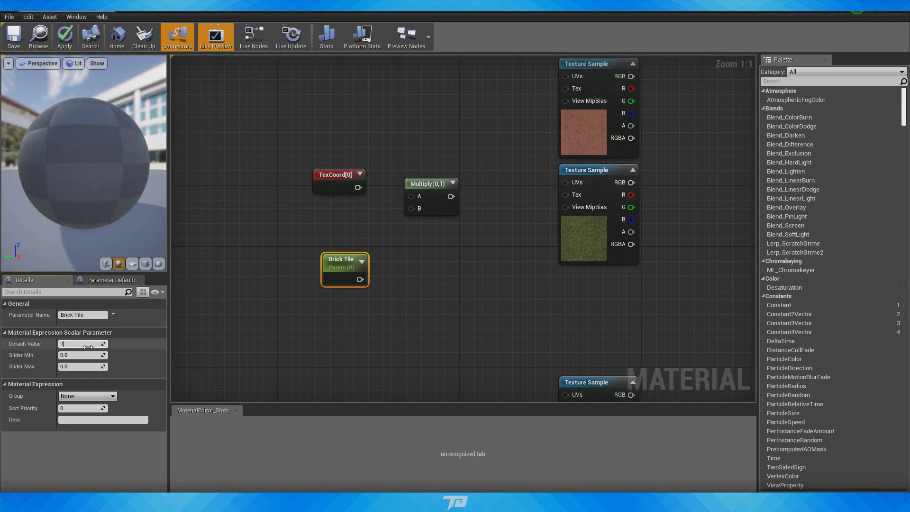
pyautogui.moveTo(360, 279); pyautogui.dragTo(401, 208)
pyautogui.moveTo(358, 188); pyautogui.dragTo(411, 196)
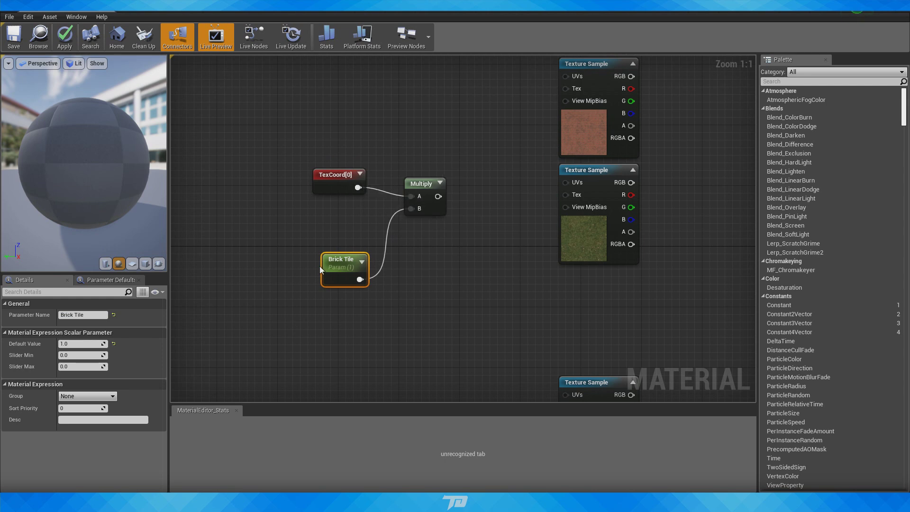
# Step: Move Brick Tile up under the TexCoord node and connect the Multiply output to the UVs of the brick colour and brick normal samples
pyautogui.moveTo(331, 263); pyautogui.dragTo(332, 219)
pyautogui.moveTo(438, 203); pyautogui.dragTo(403, 248, button='right')
pyautogui.moveTo(402, 241); pyautogui.dragTo(528, 121)
pyautogui.scroll(-2, 529, 121)
pyautogui.moveTo(473, 223); pyautogui.dragTo(455, 156, button='right')
pyautogui.moveTo(408, 152); pyautogui.dragTo(503, 300)
# Step: Select the TexCoord, Brick Tile and Multiply nodes together and move them further away from the texture samples
pyautogui.moveTo(384, 238); pyautogui.dragTo(383, 291, button='right')
pyautogui.moveTo(288, 244); pyautogui.dragTo(415, 180)
pyautogui.scroll(-4, 403, 280)
pyautogui.moveTo(401, 294); pyautogui.dragTo(411, 242, button='right')
pyautogui.moveTo(411, 197); pyautogui.dragTo(335, 185)
pyautogui.scroll(1, 390, 260)
pyautogui.scroll(2, 280, 226)
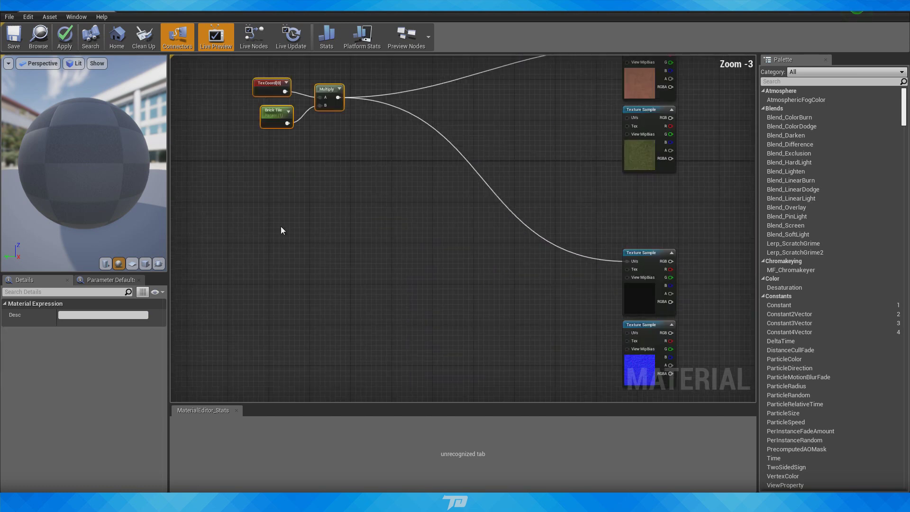
# Step: Duplicate the TexCoord, Brick Tile and Multiply nodes below the originals and rename the copied parameter Moss Tile
pyautogui.click(267, 277)
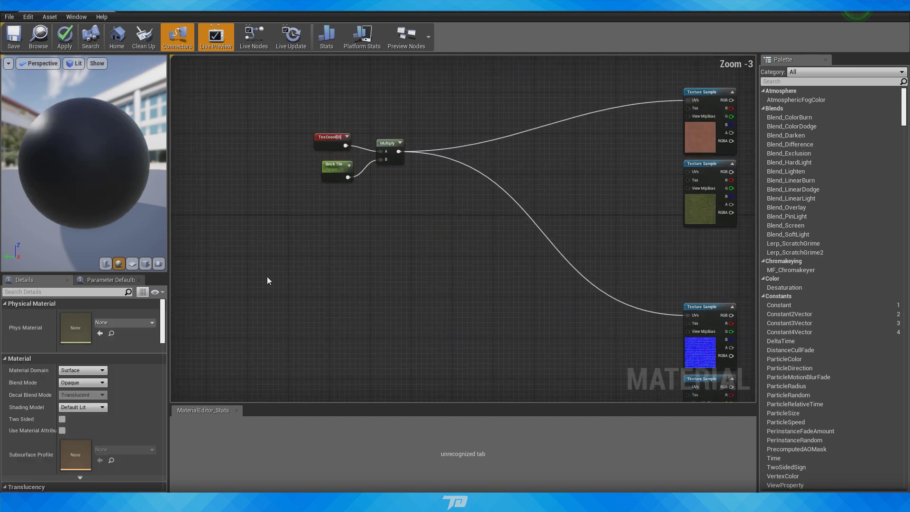
pyautogui.moveTo(267, 277); pyautogui.dragTo(405, 122)
pyautogui.hotkey('ctrl', 'c')
pyautogui.hotkey('ctrl', 'v')
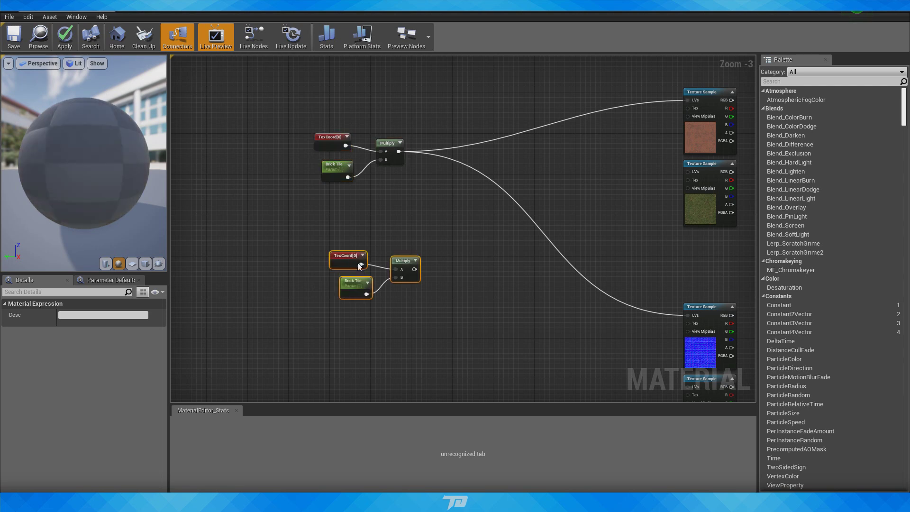
pyautogui.scroll(2, 357, 264)
pyautogui.click(343, 291)
pyautogui.click(92, 315)
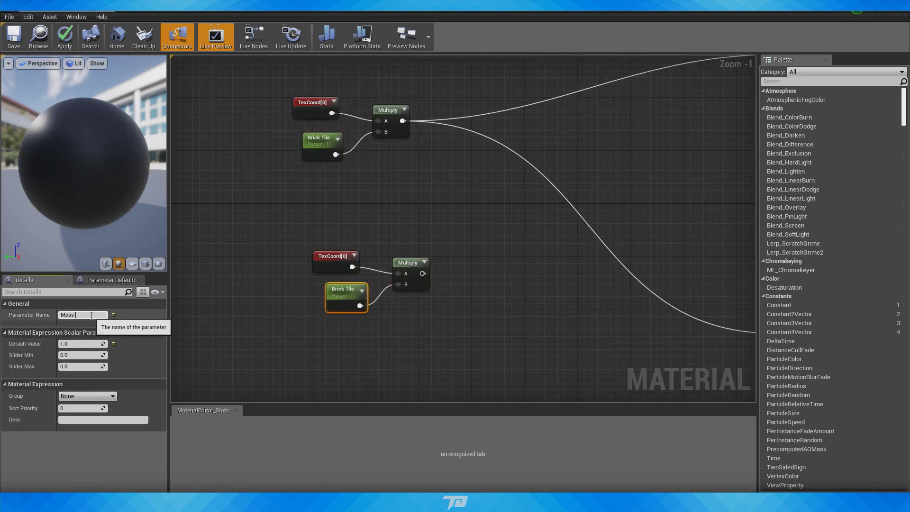
# Step: Shift the copied TexCoord, Moss Tile and Multiply nodes so they line up beneath the brick tiling group
pyautogui.moveTo(253, 200); pyautogui.dragTo(416, 338)
pyautogui.moveTo(408, 261); pyautogui.dragTo(380, 262)
pyautogui.scroll(-2, 426, 277)
pyautogui.moveTo(491, 279); pyautogui.dragTo(385, 258, button='right')
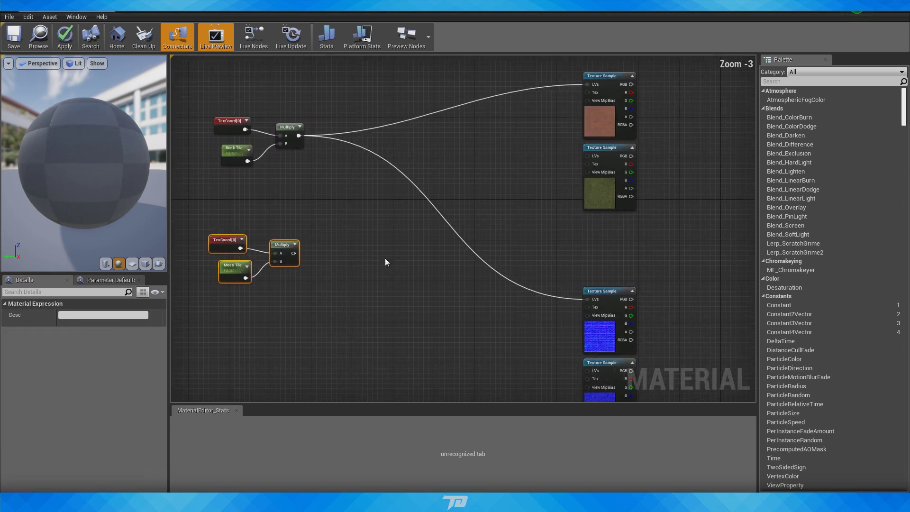
# Step: Connect the Moss Tile Multiply output to the UVs of the grass colour and grass normal texture samples
pyautogui.click(385, 258)
pyautogui.moveTo(294, 253); pyautogui.dragTo(587, 156)
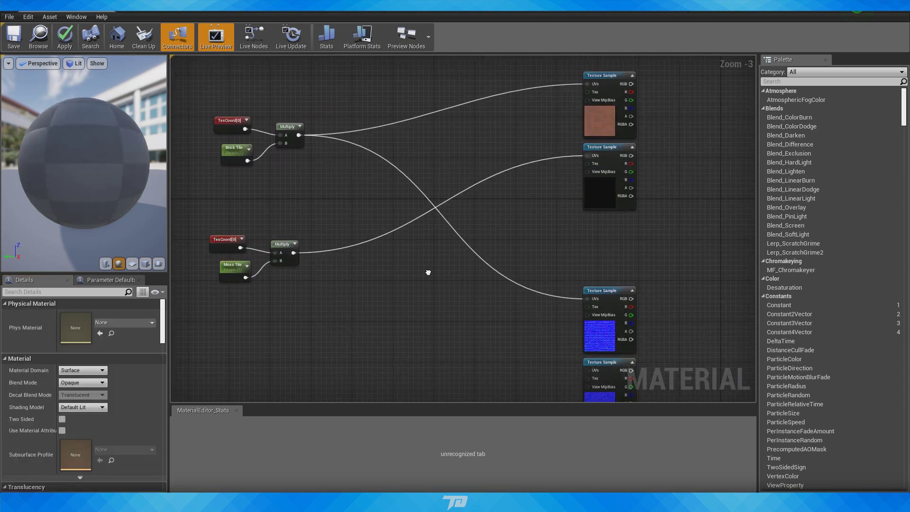
pyautogui.moveTo(291, 256); pyautogui.dragTo(275, 151, button='right')
pyautogui.moveTo(275, 150); pyautogui.dragTo(573, 266)
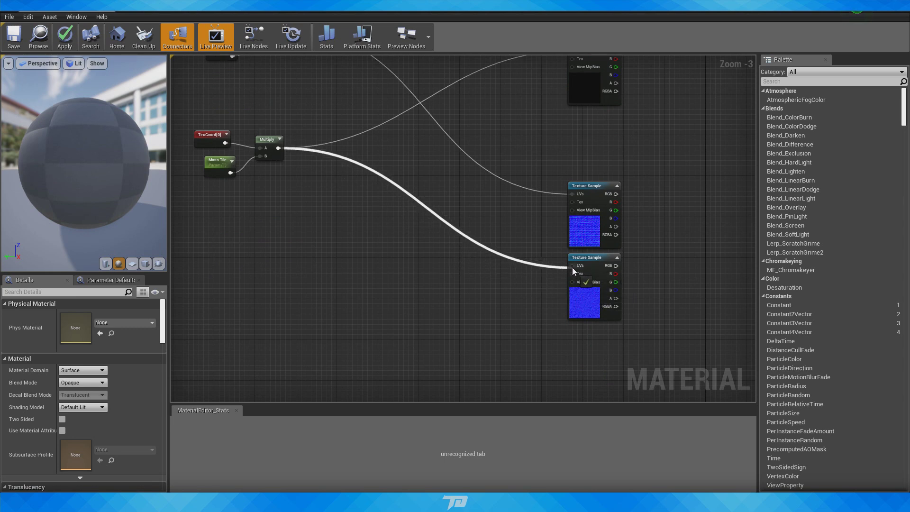
# Step: Wrap the brick and grass colour texture samples in a comment box titled Brick
pyautogui.scroll(-3, 581, 274)
pyautogui.moveTo(452, 216); pyautogui.dragTo(414, 206, button='right')
pyautogui.scroll(2, 414, 206)
pyautogui.moveTo(441, 95); pyautogui.dragTo(509, 196)
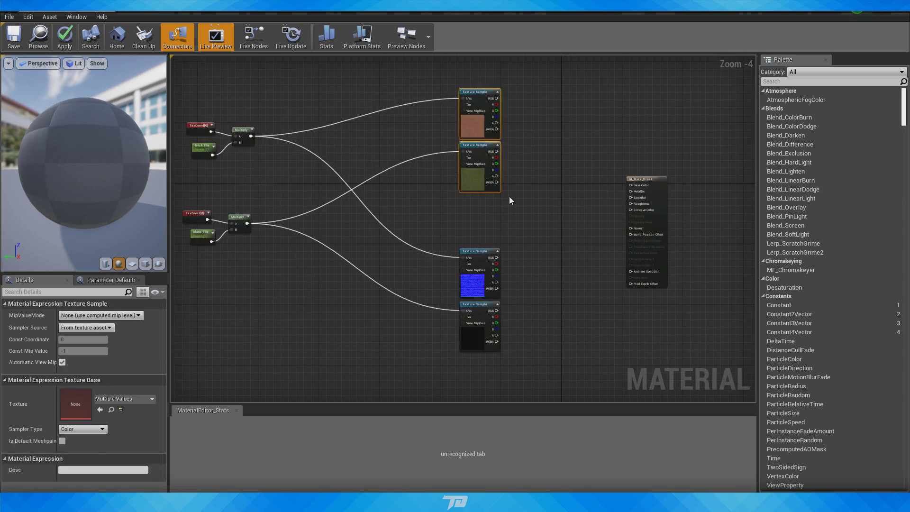
pyautogui.press('c')
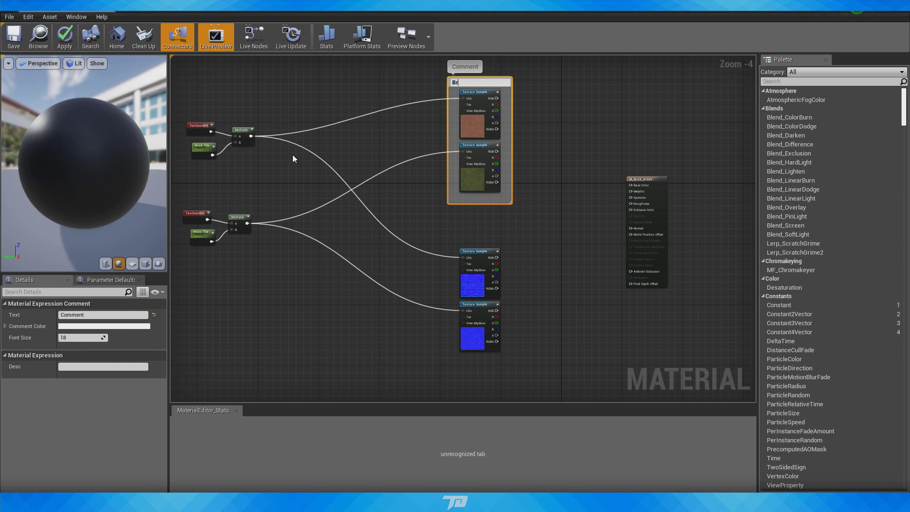
pyautogui.press('Return')
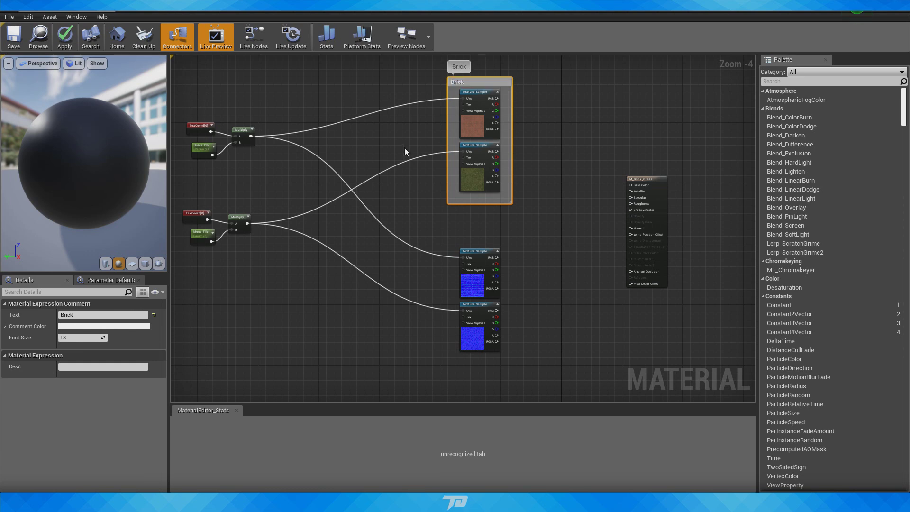
# Step: Change the text of the comment around the colour texture samples to Colour
pyautogui.doubleClick(106, 315)
pyautogui.write('Colour')
pyautogui.press('Return')
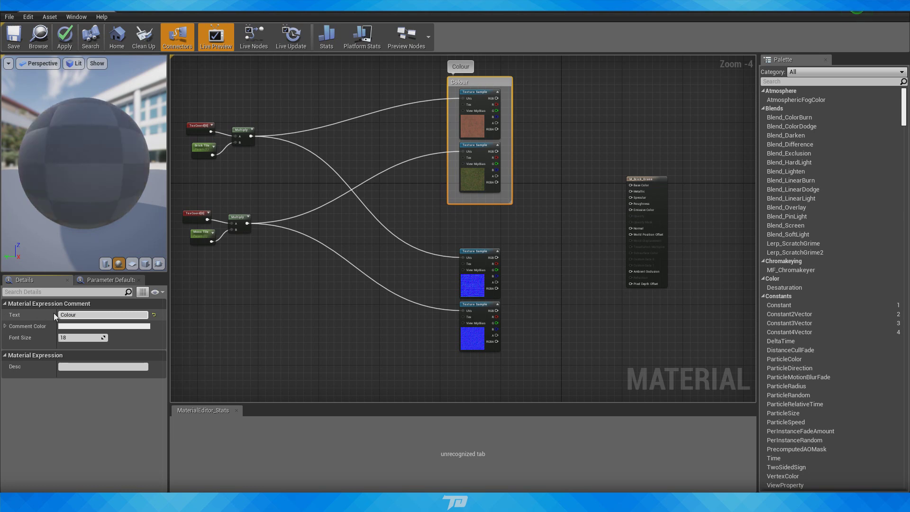
# Step: Wrap the two normal map texture samples in a comment box titled Normal
pyautogui.moveTo(453, 365); pyautogui.dragTo(542, 231)
pyautogui.press('c')
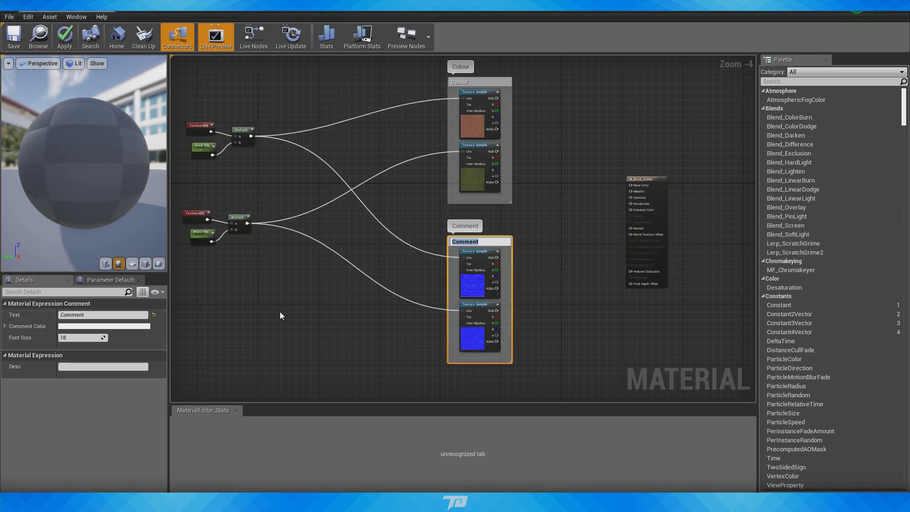
pyautogui.write('N')
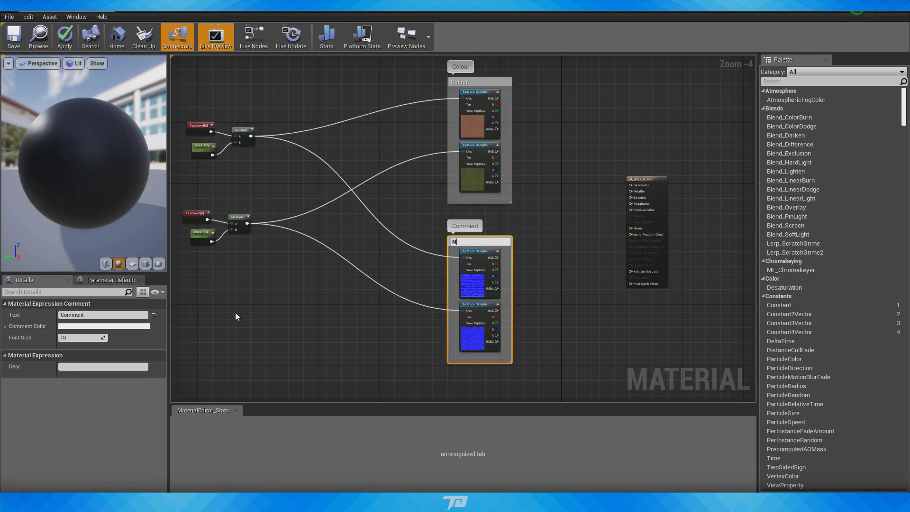
pyautogui.write('ormal')
pyautogui.press('Return')
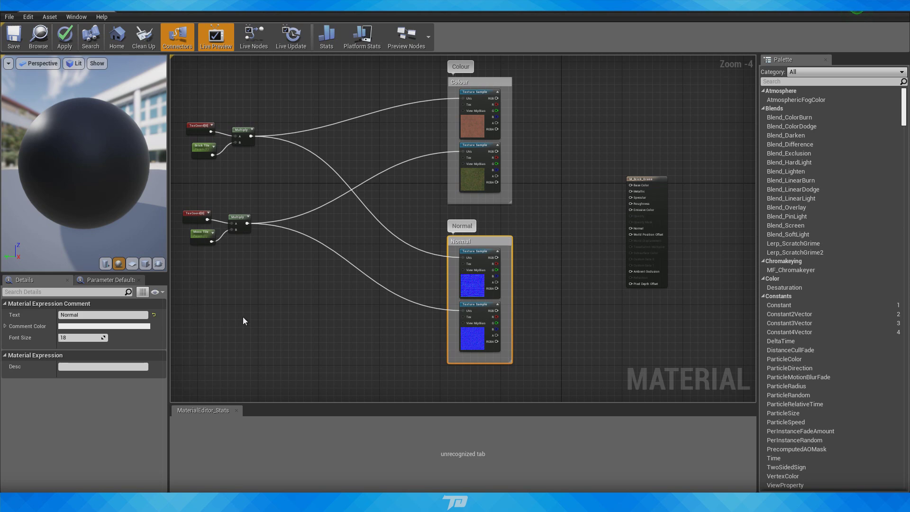
# Step: Move the M_Brick_Grass output node further from the texture samples to make room for blend nodes
pyautogui.scroll(-2, 478, 231)
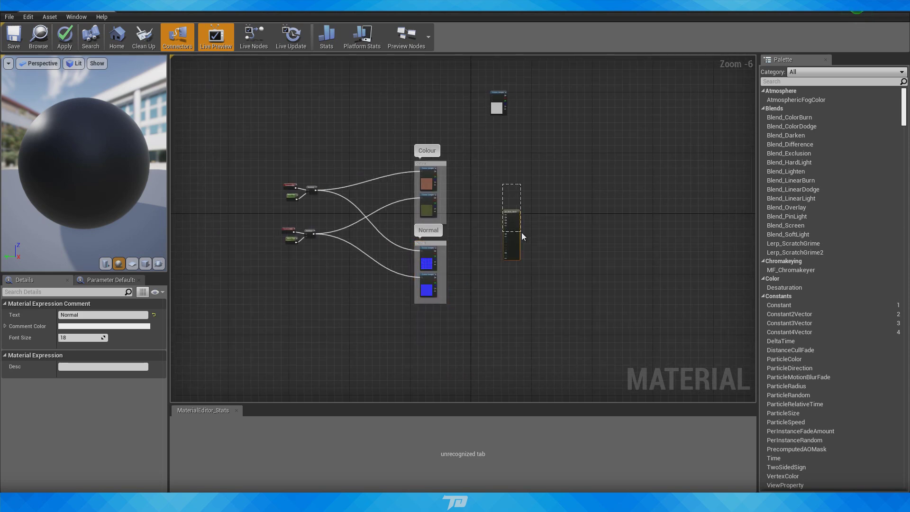
pyautogui.moveTo(521, 232); pyautogui.dragTo(522, 232)
pyautogui.moveTo(515, 212); pyautogui.dragTo(557, 215)
pyautogui.click(486, 229)
pyautogui.scroll(2, 467, 230)
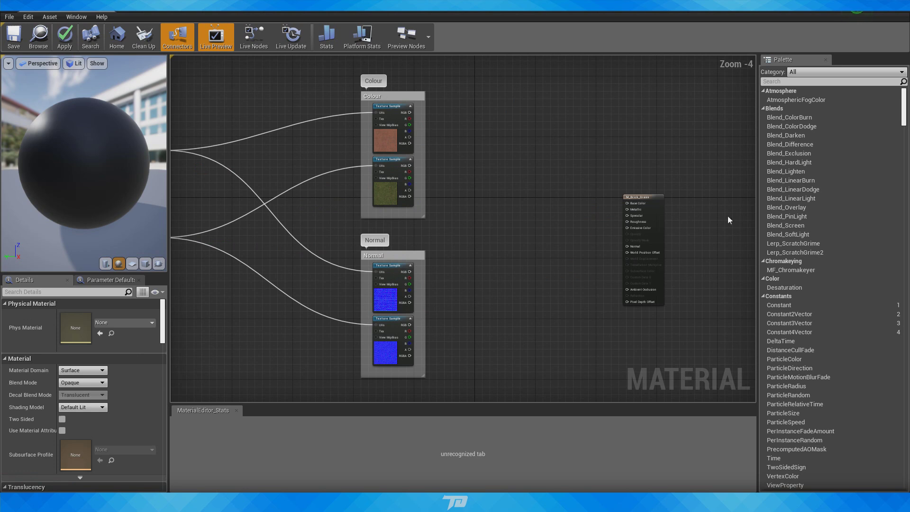
# Step: Add a HeightLerp node between the Colour comment and the material output, and place it above the output node
pyautogui.rightClick(518, 188)
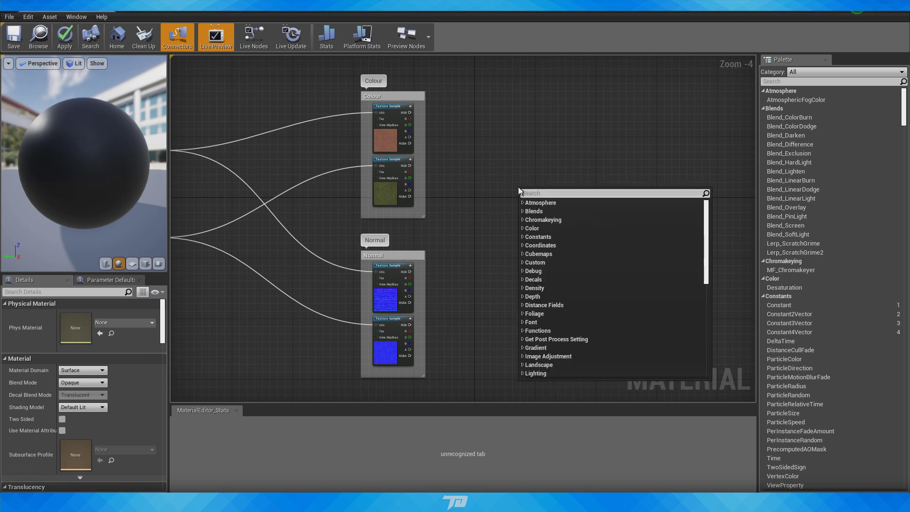
pyautogui.write('height')
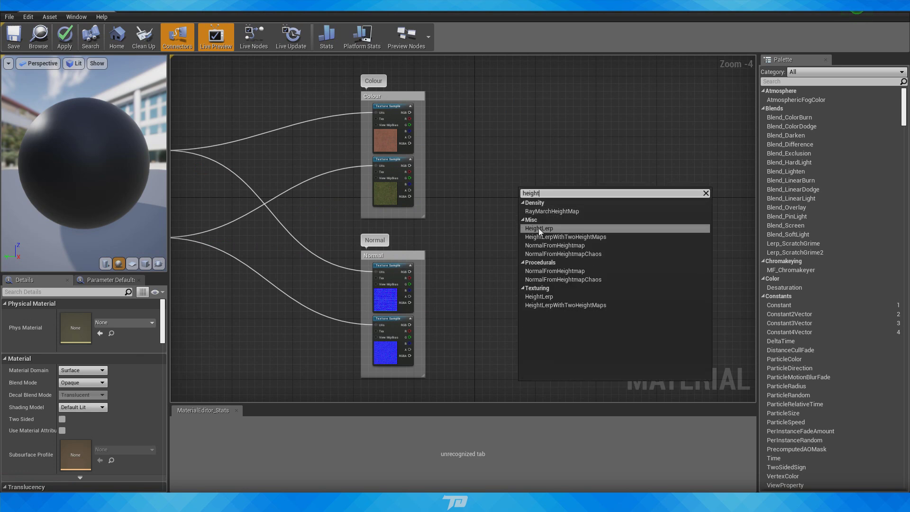
pyautogui.click(553, 228)
pyautogui.moveTo(604, 232); pyautogui.dragTo(559, 283, button='right')
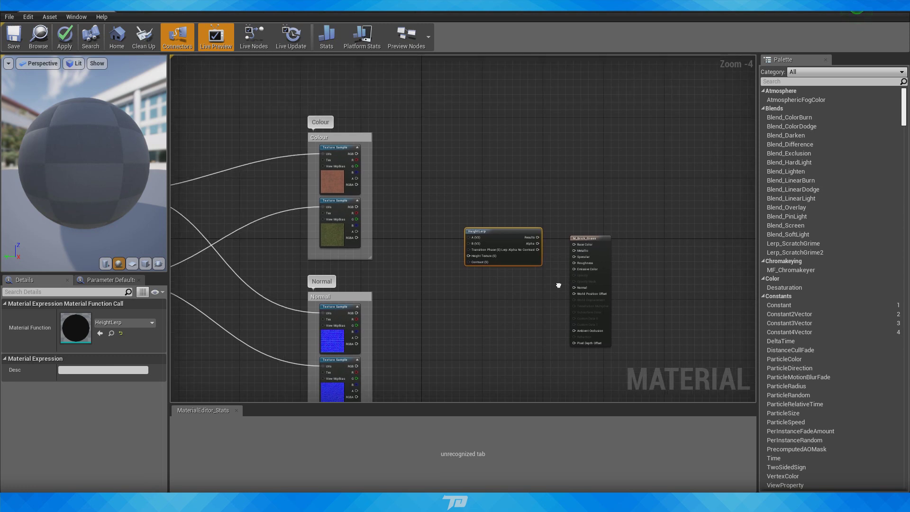
pyautogui.moveTo(499, 229); pyautogui.dragTo(501, 169)
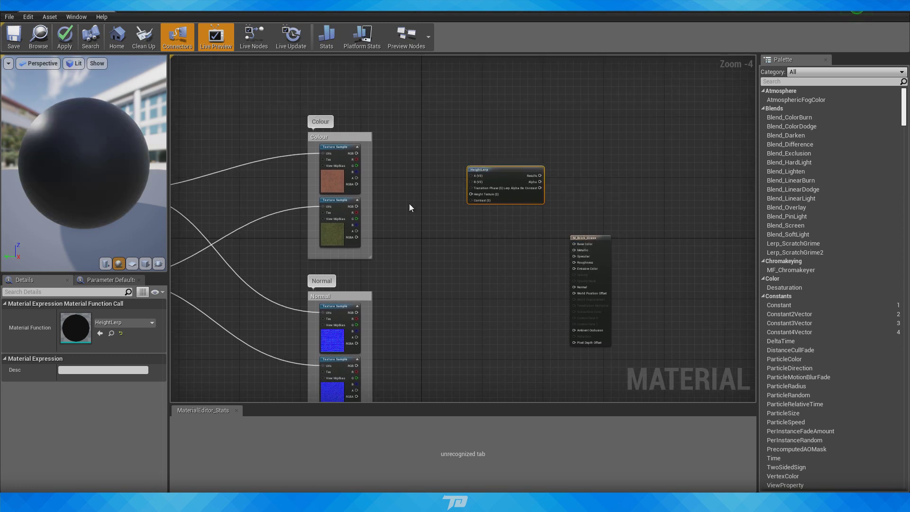
# Step: Connect the brick colour sample's RGB to HeightLerp input A and the grass colour sample's RGB to input B
pyautogui.scroll(2, 486, 219)
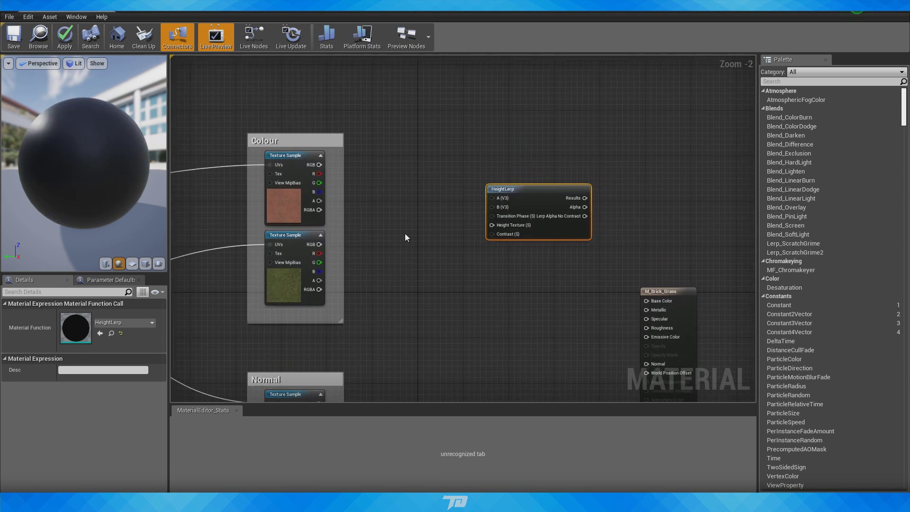
pyautogui.click(404, 233)
pyautogui.moveTo(405, 233); pyautogui.dragTo(404, 197, button='right')
pyautogui.moveTo(319, 129); pyautogui.dragTo(491, 162)
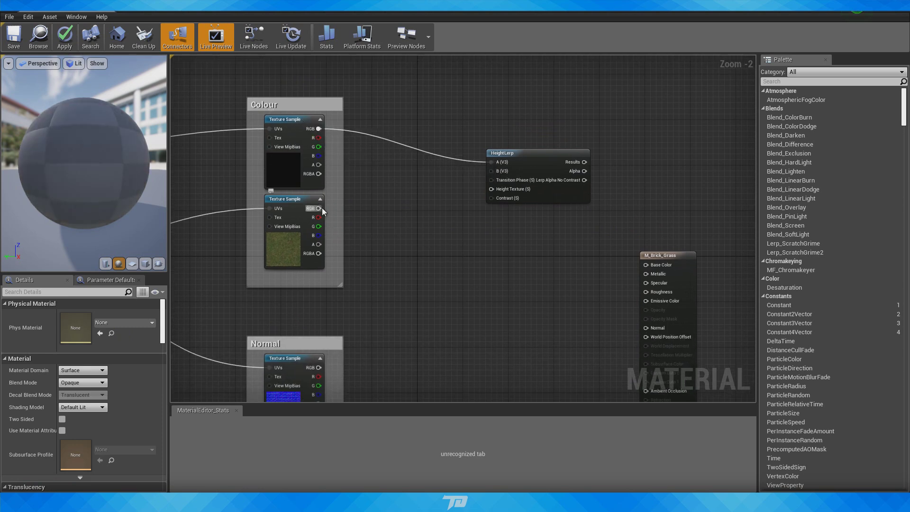
pyautogui.moveTo(320, 208); pyautogui.dragTo(493, 172)
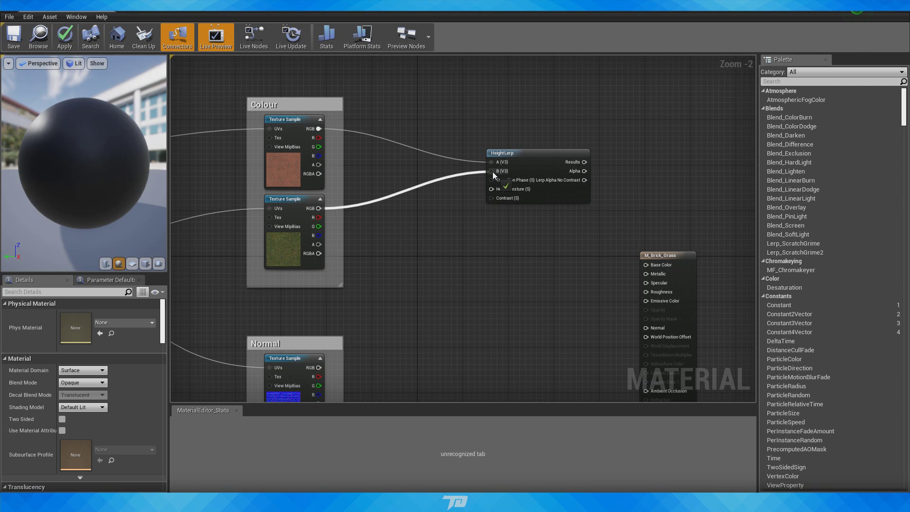
pyautogui.moveTo(522, 243); pyautogui.dragTo(520, 270, button='right')
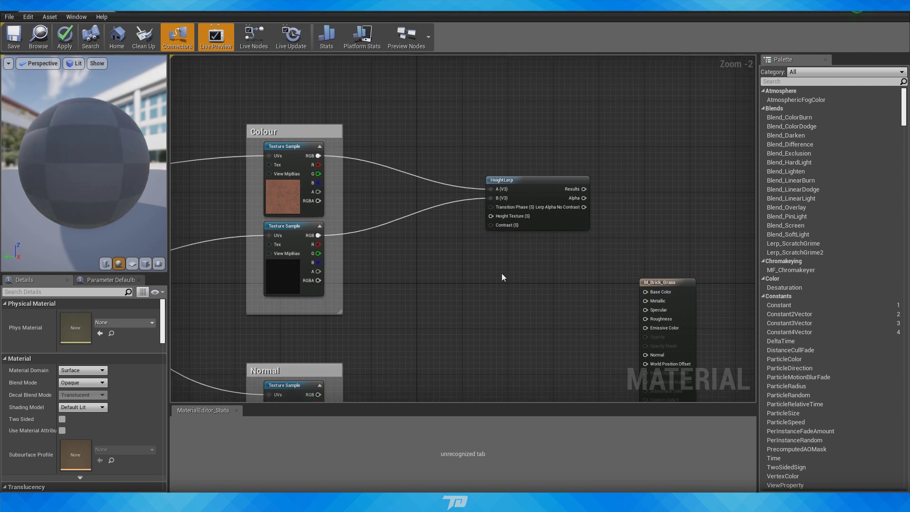
# Step: Add a VertexColor node beside the texture comments and connect its red channel to HeightLerp's Transition Phase input
pyautogui.rightClick(435, 302)
pyautogui.write('vert')
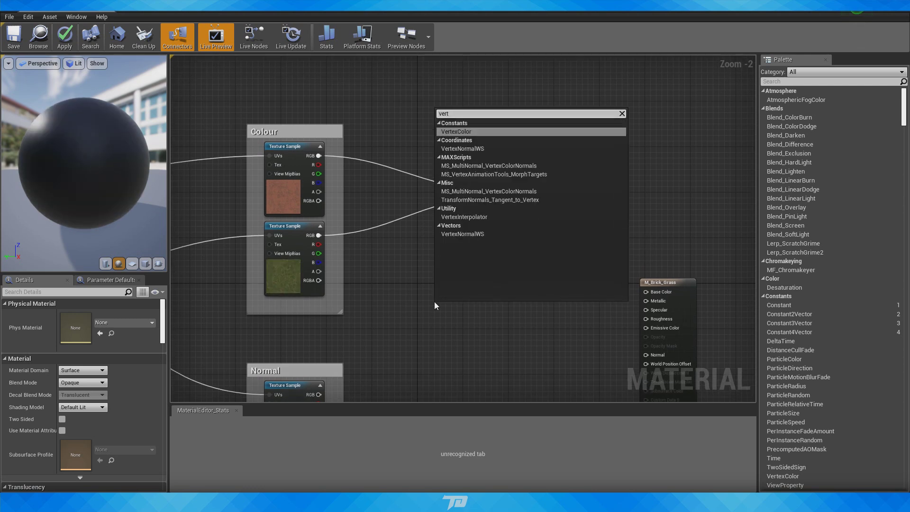
pyautogui.click(460, 132)
pyautogui.moveTo(462, 306); pyautogui.dragTo(482, 232, button='right')
pyautogui.moveTo(481, 232); pyautogui.dragTo(381, 255)
pyautogui.moveTo(505, 158); pyautogui.dragTo(510, 135)
pyautogui.scroll(-2, 508, 216)
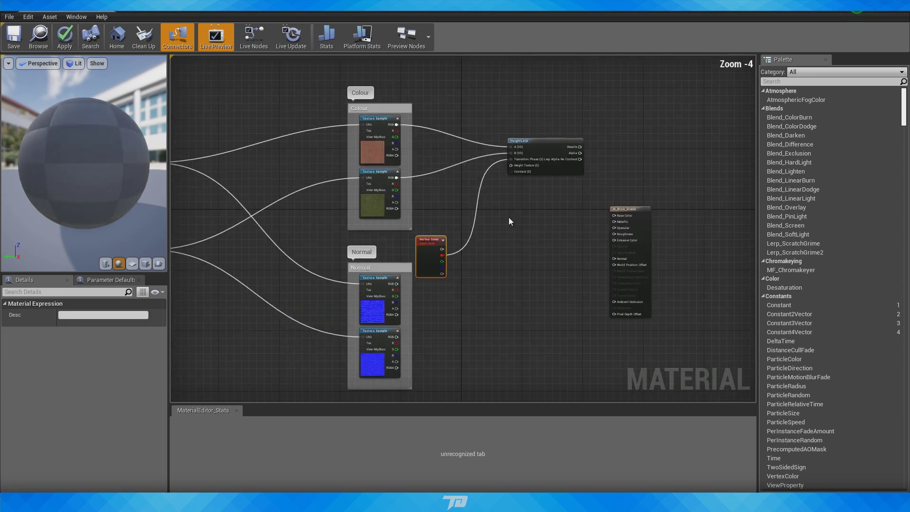
# Step: Move the grayscale brick height texture sample below the Vertex Color node and connect its RGB to HeightLerp's Height Texture input
pyautogui.moveTo(508, 217); pyautogui.dragTo(450, 371, button='right')
pyautogui.moveTo(462, 123); pyautogui.dragTo(430, 374)
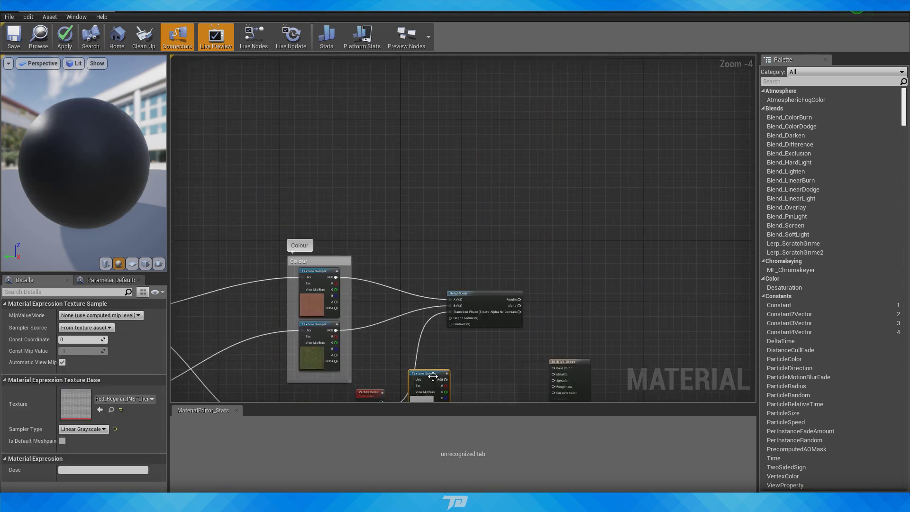
pyautogui.moveTo(481, 399); pyautogui.dragTo(497, 191, button='right')
pyautogui.moveTo(428, 195); pyautogui.dragTo(396, 238)
pyautogui.scroll(2, 396, 238)
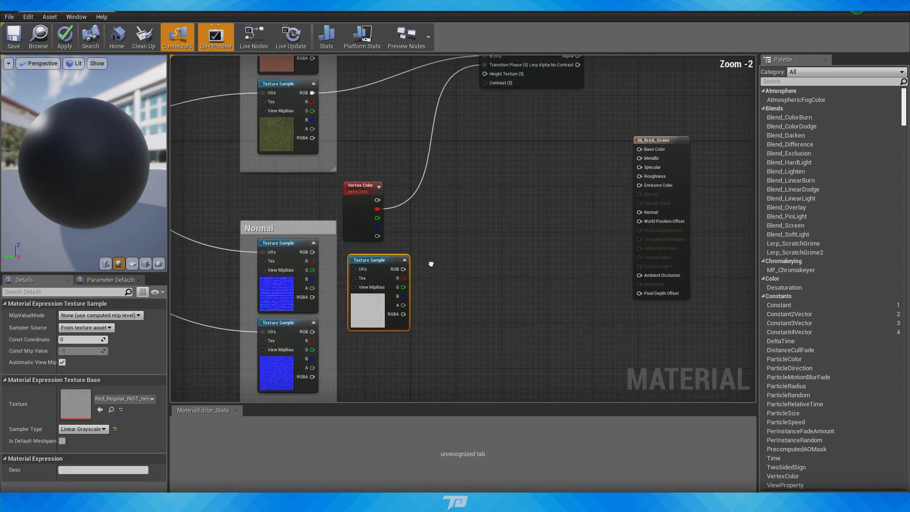
pyautogui.moveTo(407, 294); pyautogui.dragTo(489, 99)
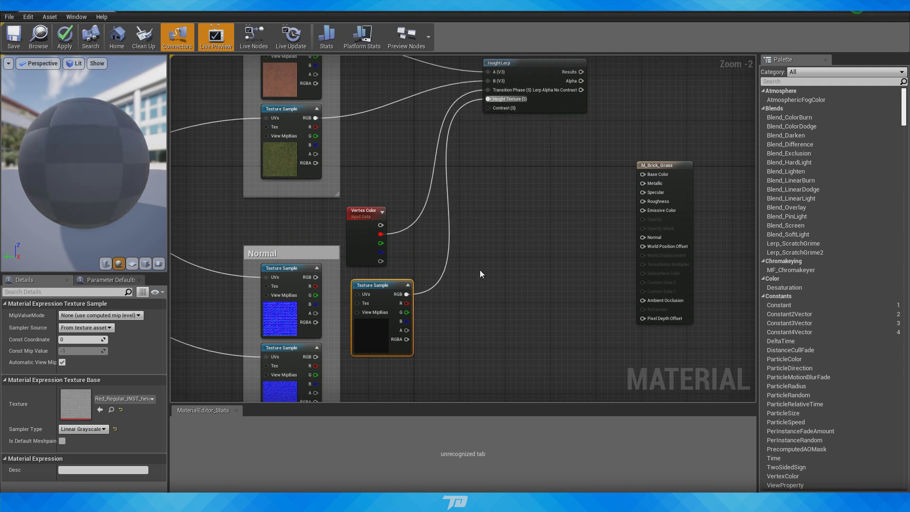
# Step: Add a constant, convert it to a scalar parameter named Contrast Blend, and set its default value to 1
pyautogui.click(485, 255)
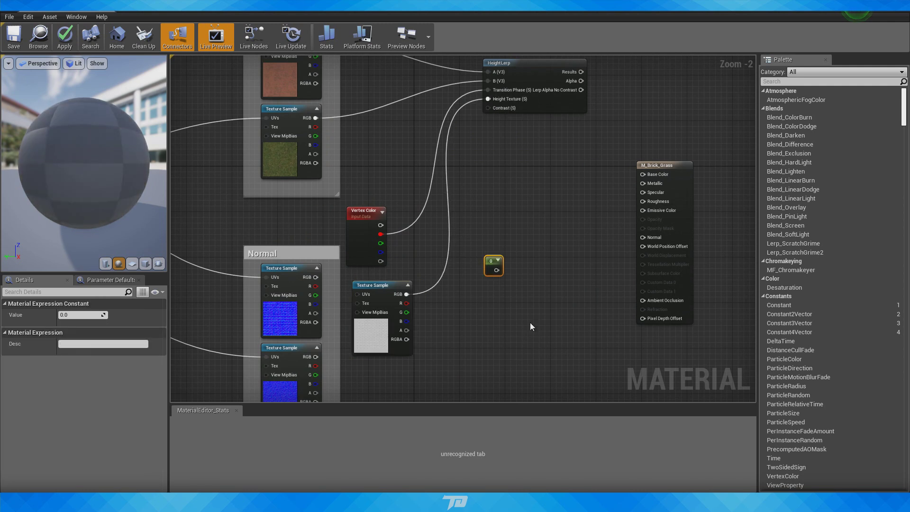
pyautogui.rightClick(484, 262)
pyautogui.click(524, 264)
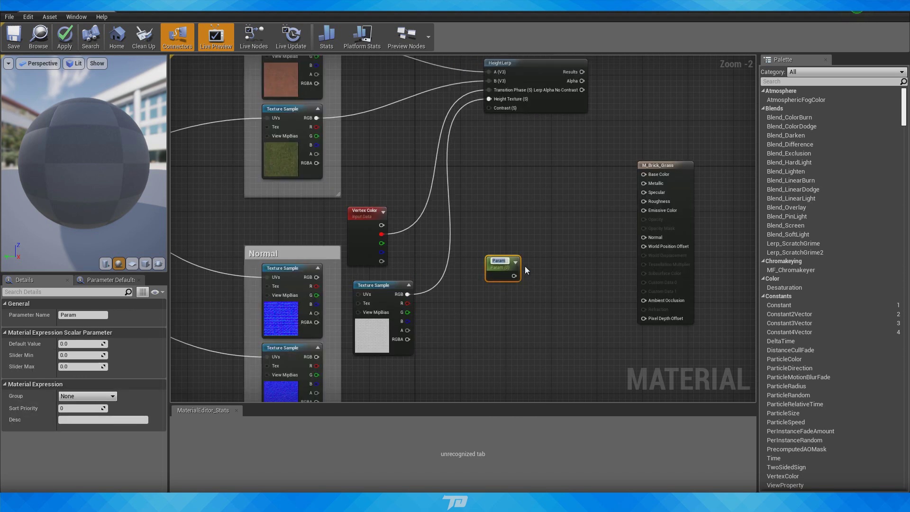
pyautogui.write('Contrast Blend')
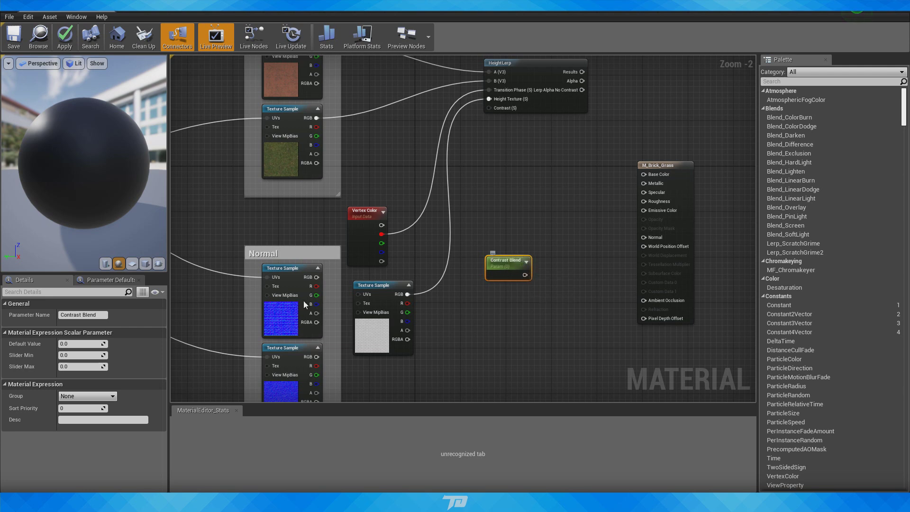
pyautogui.write('1')
pyautogui.press('Return')
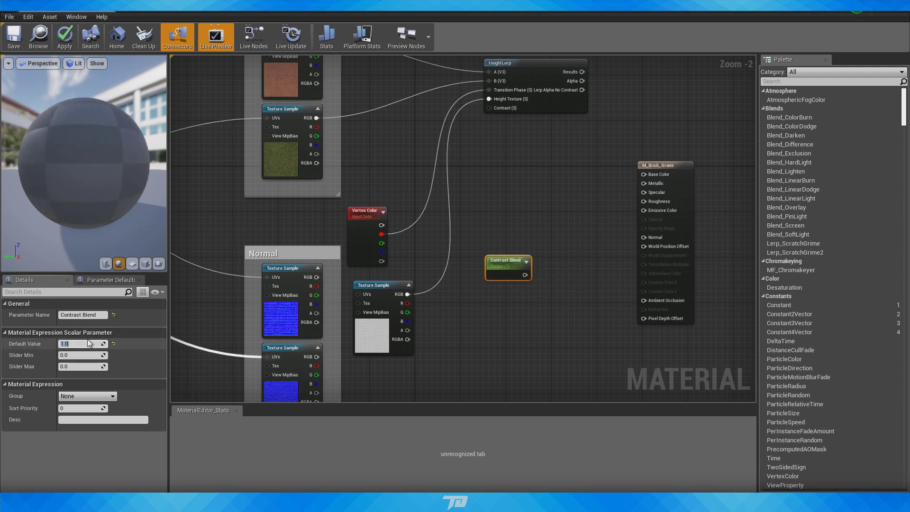
# Step: Place Contrast Blend below the height texture sample and connect it to HeightLerp's Contrast input
pyautogui.moveTo(501, 264); pyautogui.dragTo(506, 238, button='right')
pyautogui.moveTo(505, 232); pyautogui.dragTo(496, 84)
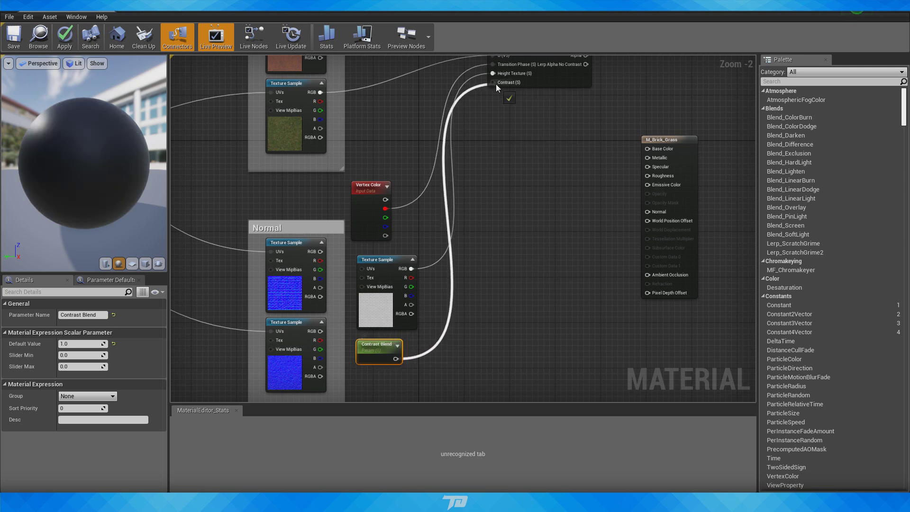
pyautogui.scroll(-2, 510, 246)
pyautogui.moveTo(505, 295); pyautogui.dragTo(516, 229, button='right')
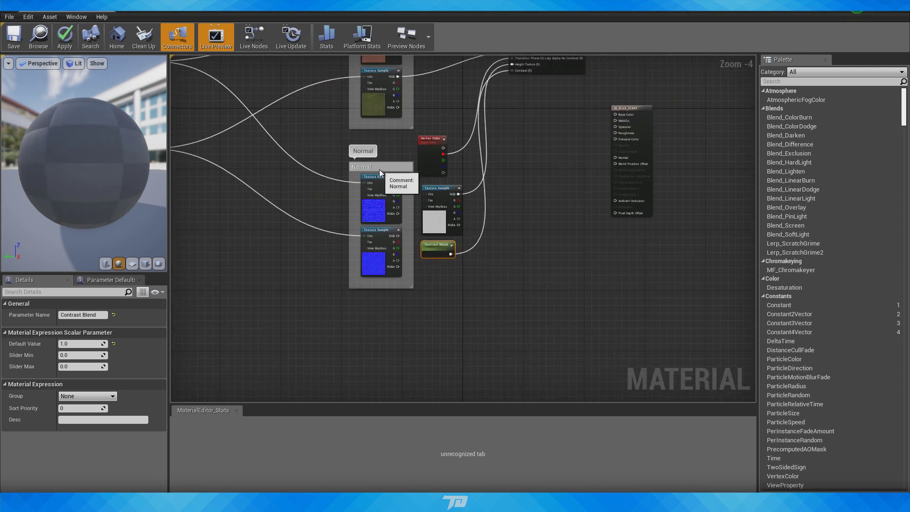
# Step: Move the Normal comment group below the Contrast Blend node and connect HeightLerp's Results output to the material's Base Color
pyautogui.moveTo(379, 170); pyautogui.dragTo(371, 281)
pyautogui.moveTo(493, 269); pyautogui.dragTo(483, 340, button='right')
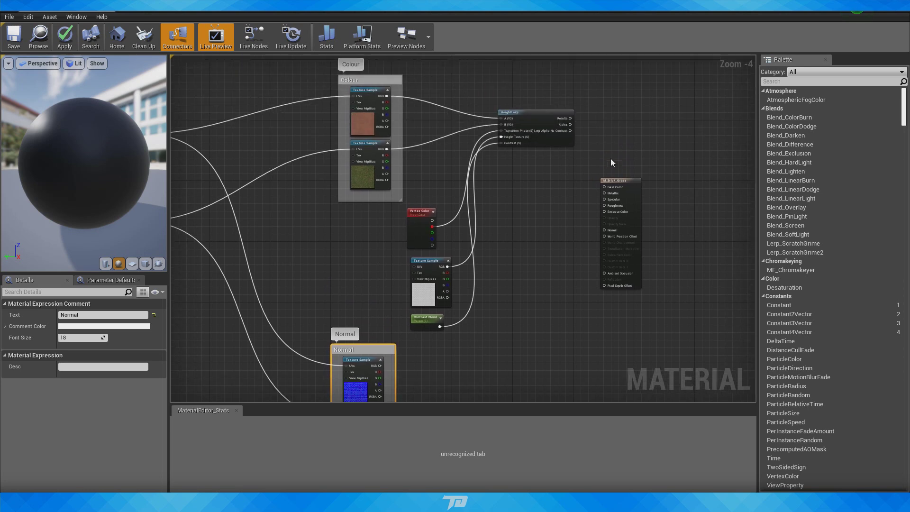
pyautogui.scroll(2, 568, 156)
pyautogui.moveTo(530, 154); pyautogui.dragTo(497, 212, button='right')
pyautogui.moveTo(506, 154); pyautogui.dragTo(548, 209)
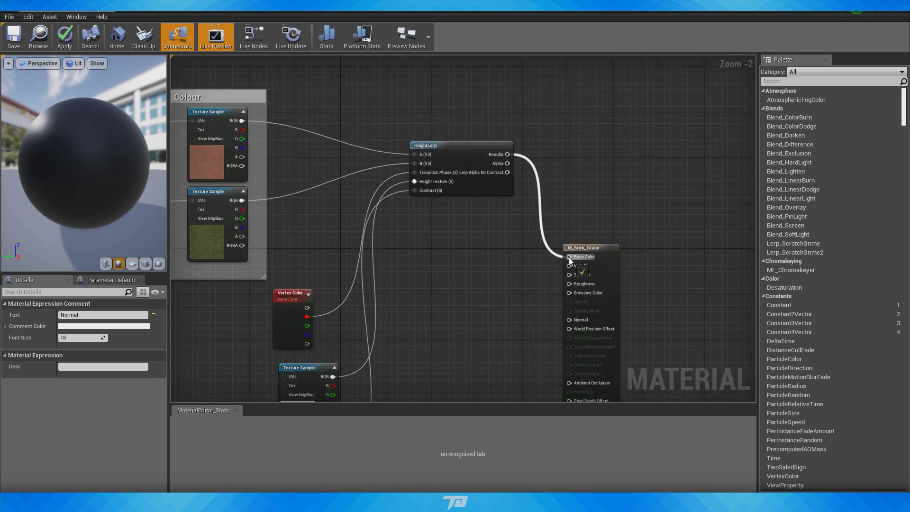
pyautogui.moveTo(569, 257); pyautogui.dragTo(569, 257)
# Step: Duplicate the HeightLerp node and place the copy beside the Normal comment group
pyautogui.scroll(-1, 461, 294)
pyautogui.moveTo(466, 190); pyautogui.dragTo(493, 94, button='right')
pyautogui.click(493, 76)
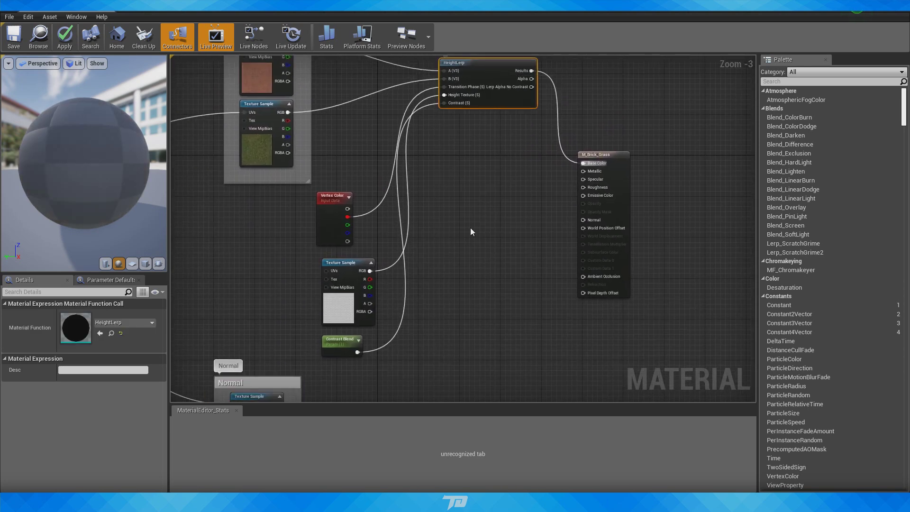
pyautogui.moveTo(471, 230); pyautogui.dragTo(491, 118, button='right')
pyautogui.hotkey('ctrl', 'v')
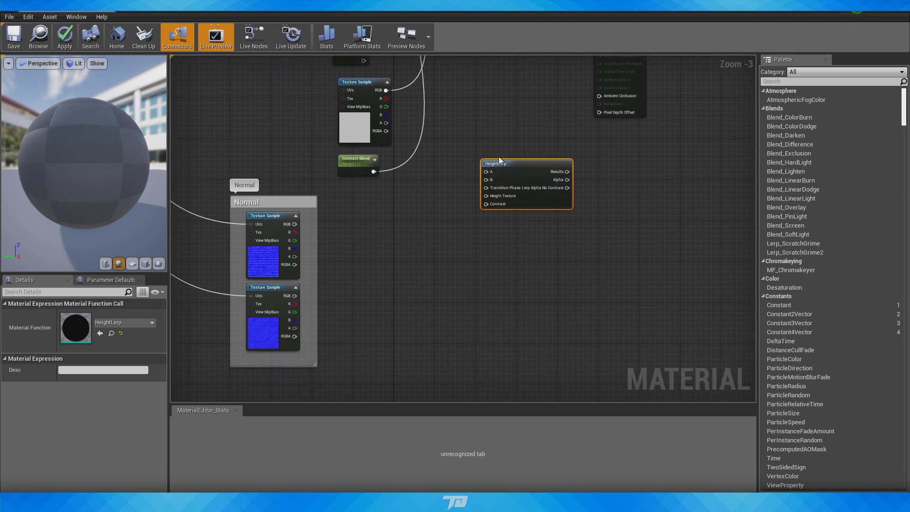
pyautogui.moveTo(504, 165); pyautogui.dragTo(485, 193)
# Step: Connect the brick normal texture's RGB to the new HeightLerp's A input and the moss normal texture's RGB to its B input
pyautogui.moveTo(293, 225); pyautogui.dragTo(325, 228)
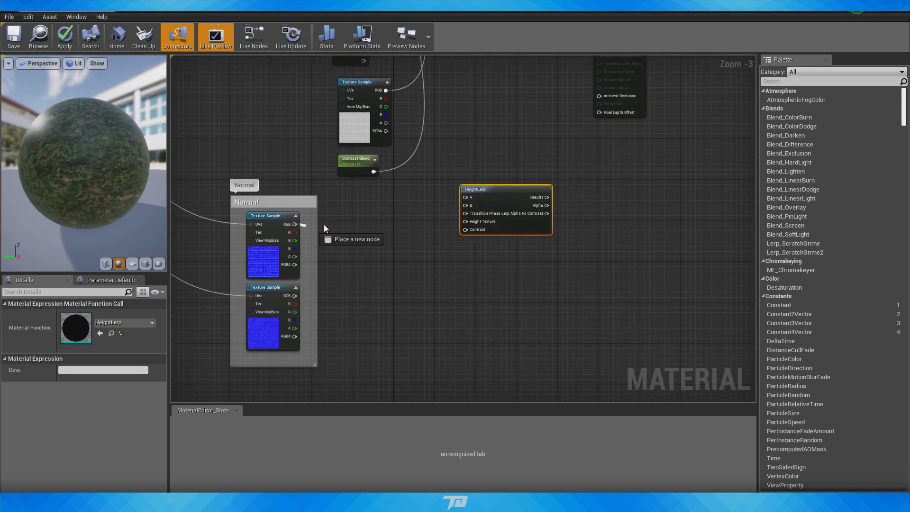
pyautogui.moveTo(464, 199); pyautogui.dragTo(465, 197)
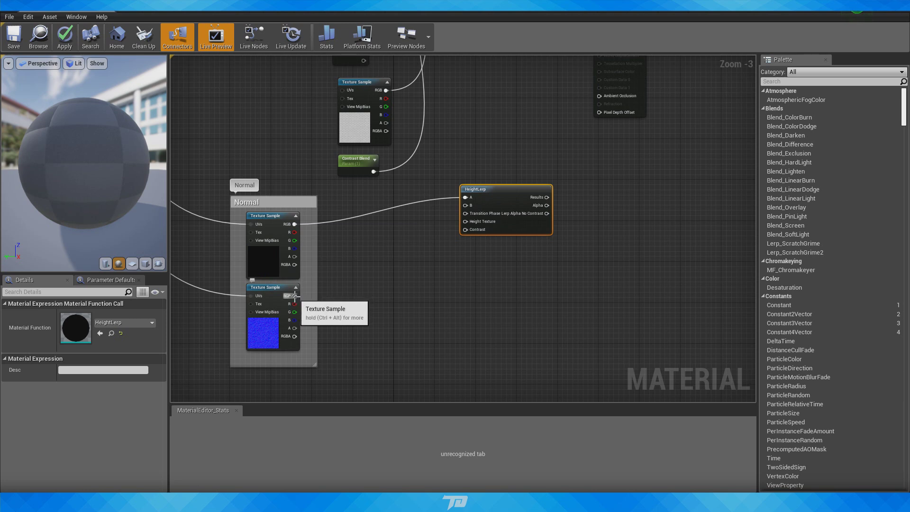
pyautogui.moveTo(294, 296); pyautogui.dragTo(466, 206)
# Step: Connect Vertex Color red, the height texture's RGB and Contrast Blend to the second HeightLerp's Transition Phase, Height Texture and Contrast inputs
pyautogui.moveTo(522, 175); pyautogui.dragTo(513, 257, button='right')
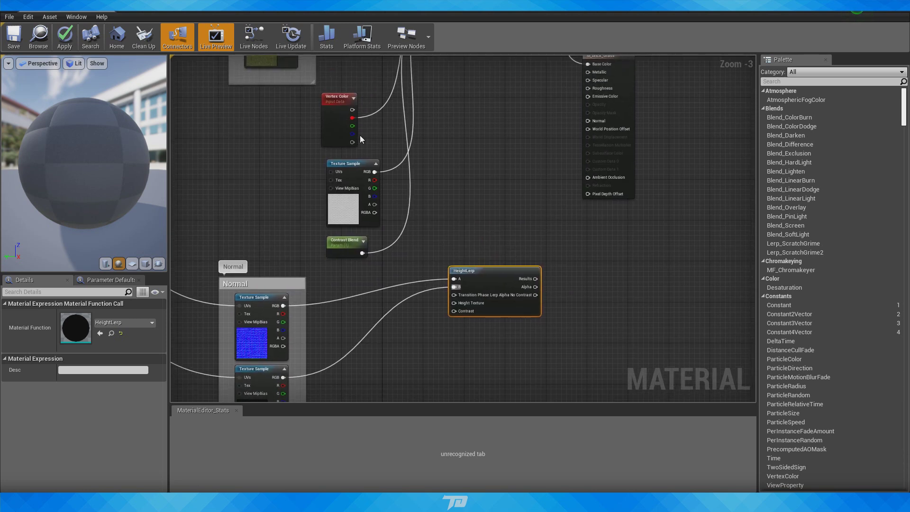
pyautogui.moveTo(352, 118); pyautogui.dragTo(454, 294)
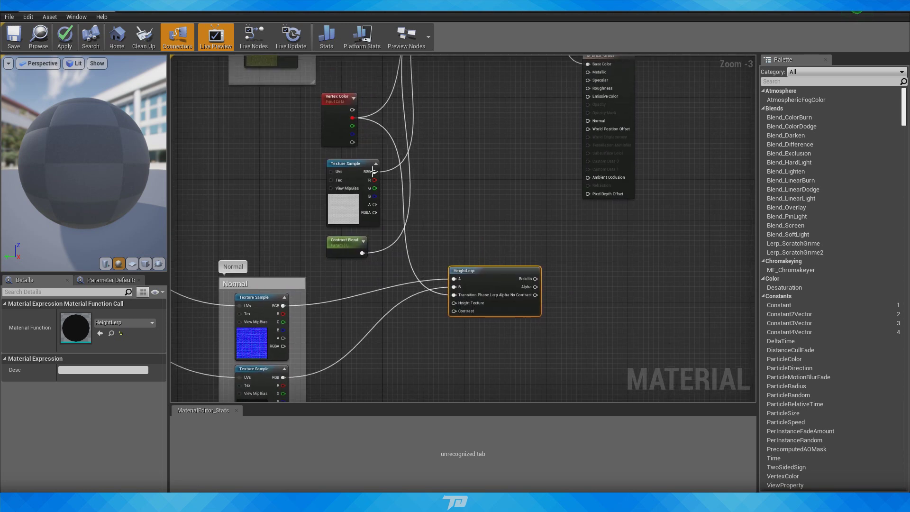
pyautogui.moveTo(374, 172); pyautogui.dragTo(453, 303)
pyautogui.moveTo(362, 253); pyautogui.dragTo(454, 311)
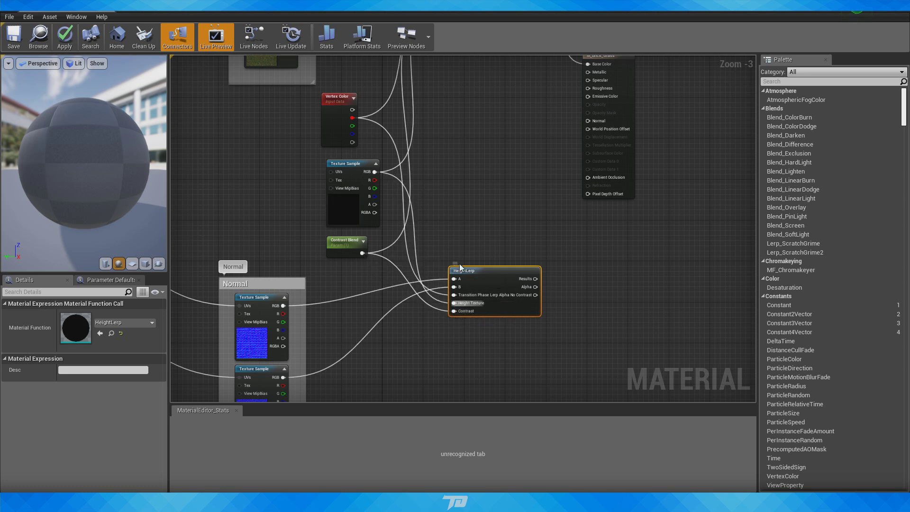
# Step: Connect the second HeightLerp's Results output to the Normal input of M_Brick_Grass
pyautogui.scroll(2, 353, 271)
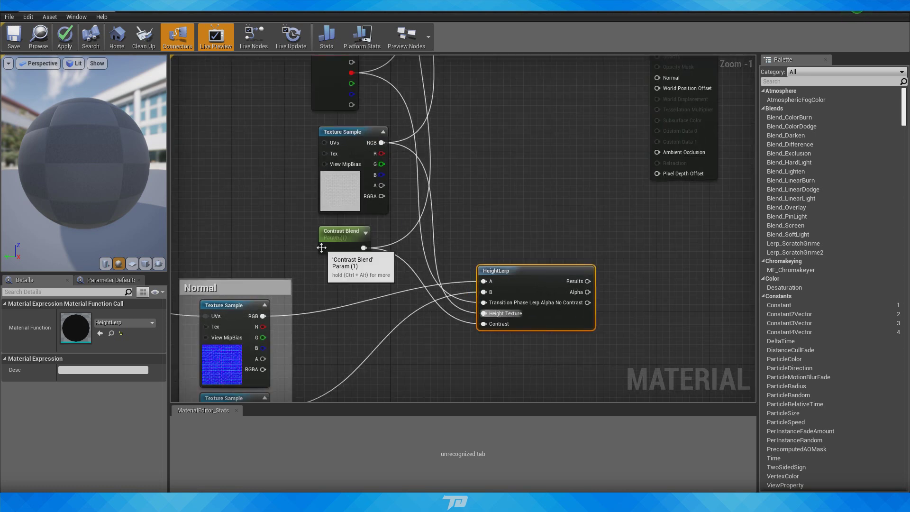
pyautogui.scroll(-3, 478, 268)
pyautogui.moveTo(477, 269); pyautogui.dragTo(485, 224, button='right')
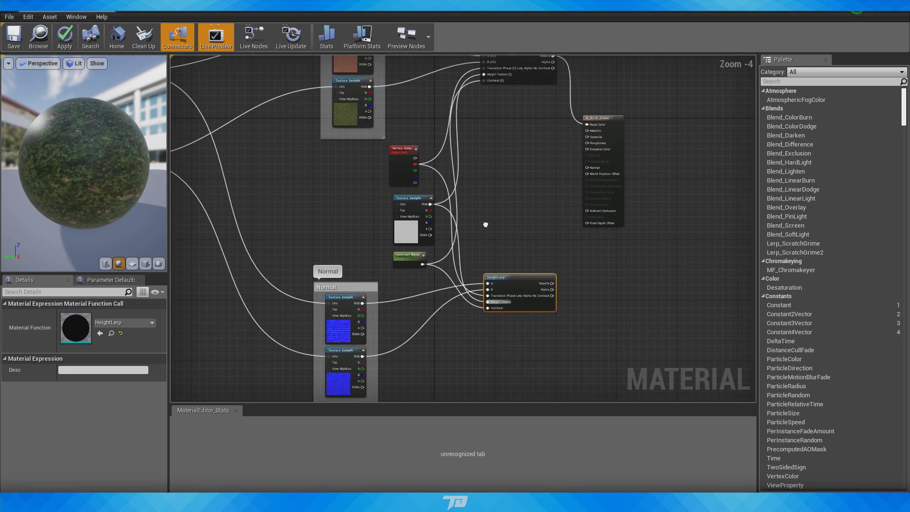
pyautogui.scroll(2, 546, 314)
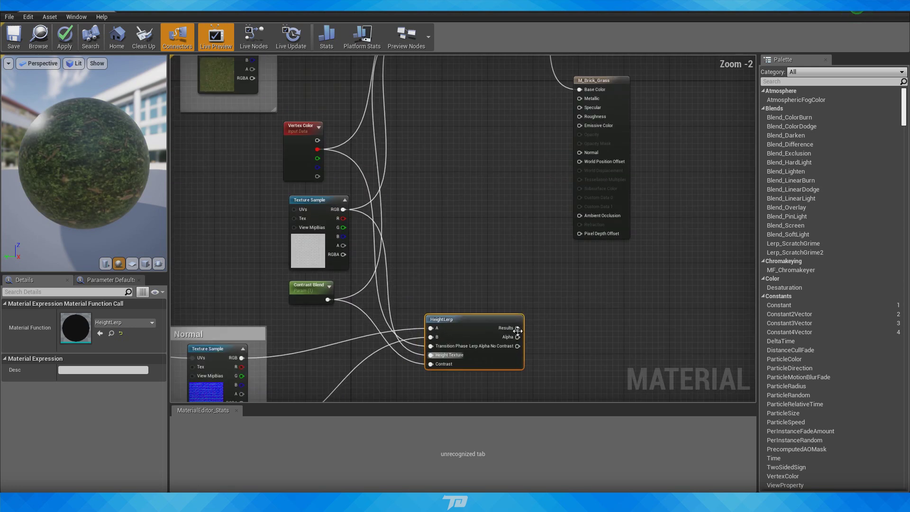
pyautogui.moveTo(518, 328); pyautogui.dragTo(579, 152)
pyautogui.scroll(-5, 506, 212)
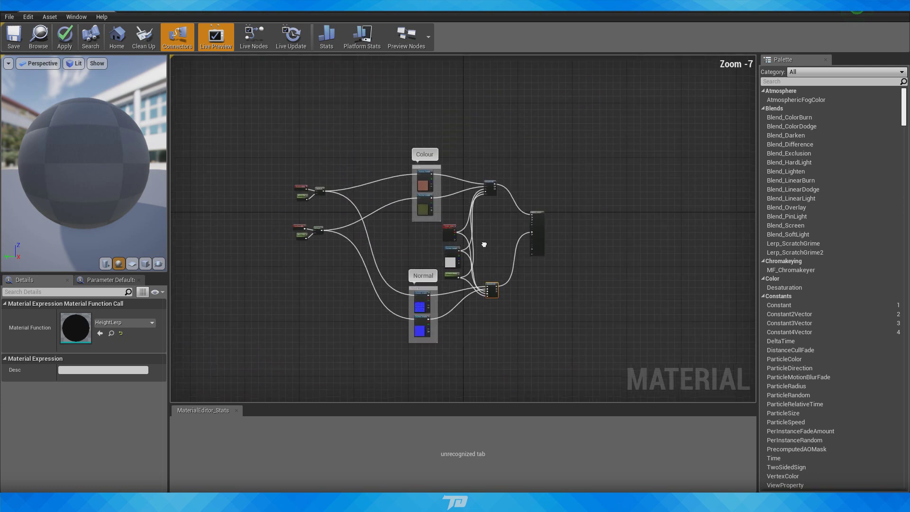
# Step: Review the whole node graph and the preview sphere, and save the M_Brick_Grass material
pyautogui.moveTo(483, 245); pyautogui.dragTo(495, 224, button='right')
pyautogui.scroll(3, 479, 248)
pyautogui.moveTo(448, 160); pyautogui.dragTo(435, 204, button='right')
pyautogui.scroll(-1, 448, 161)
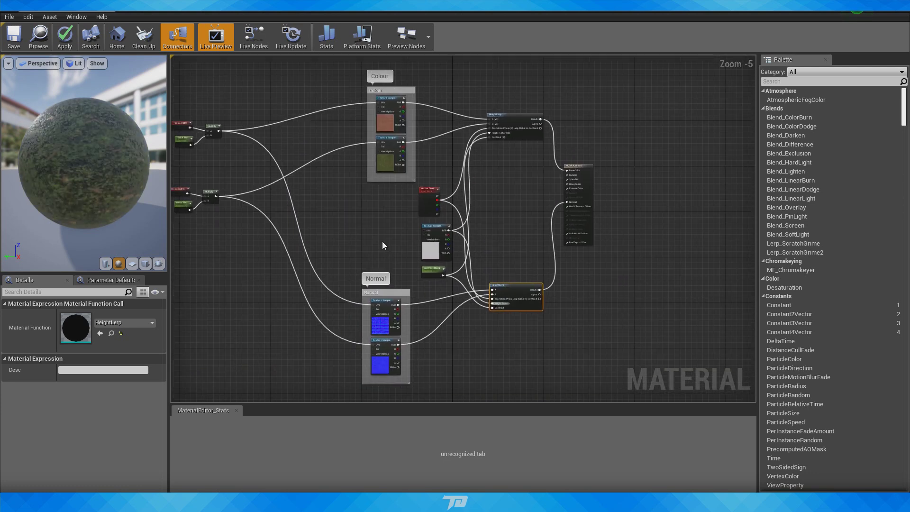
pyautogui.moveTo(126, 167); pyautogui.dragTo(44, 146)
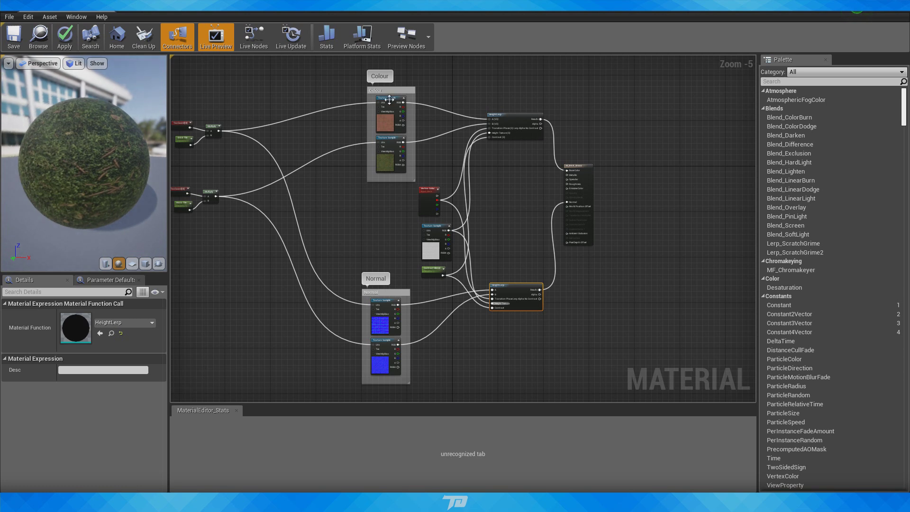
pyautogui.click(15, 43)
# Step: Return to the level in placement mode and replace the old painted sphere with a new basic Sphere
pyautogui.click(108, 6)
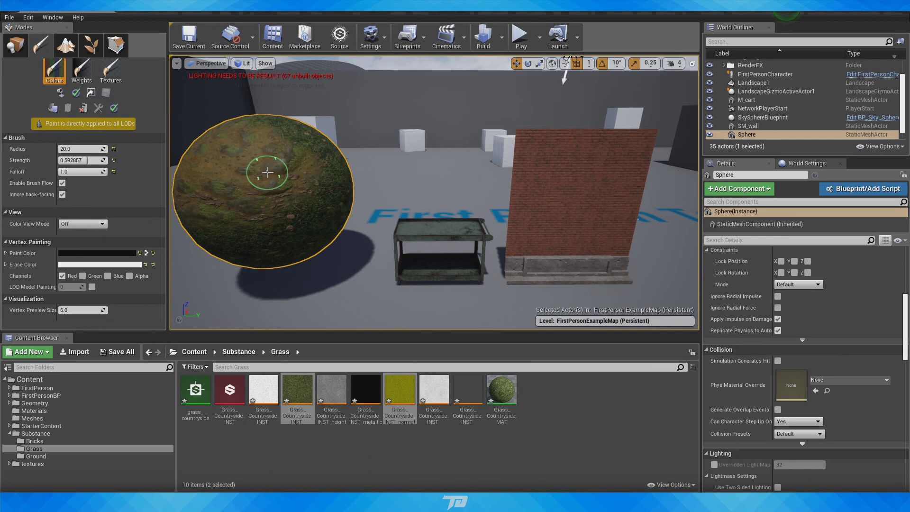
pyautogui.click(20, 47)
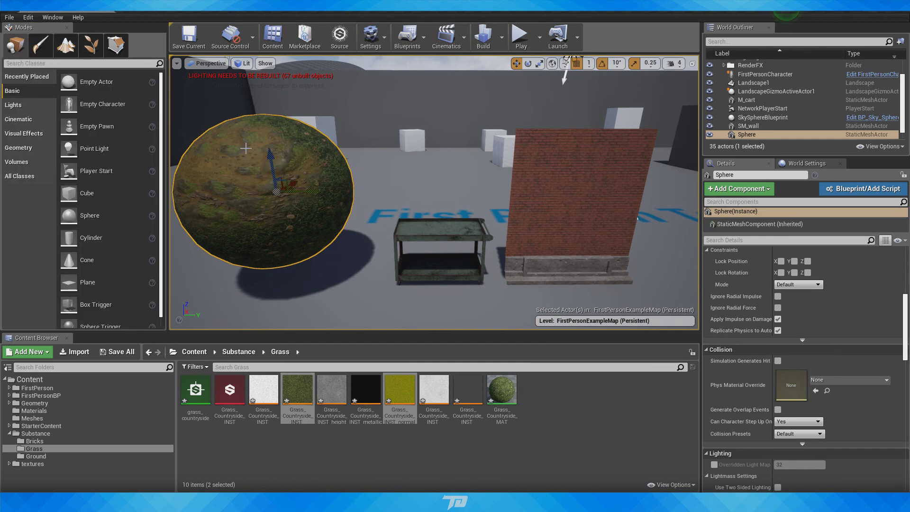
pyautogui.press('Delete')
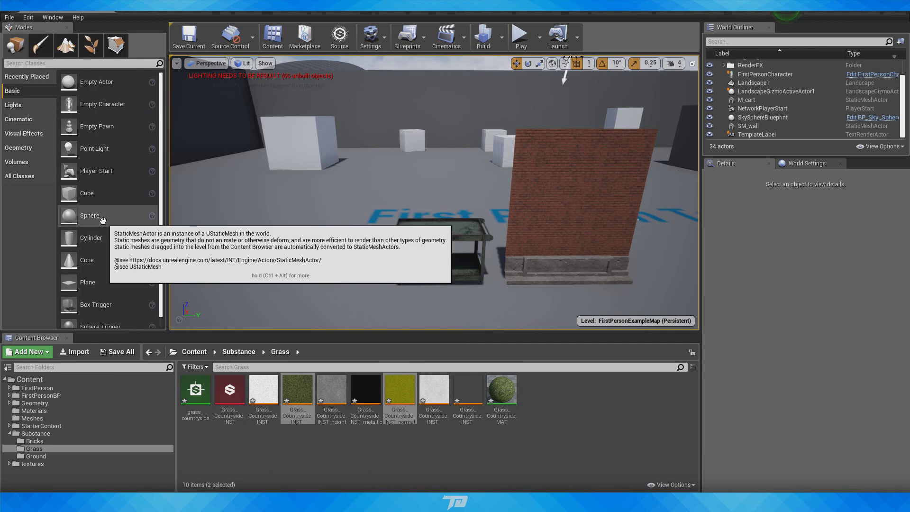
pyautogui.moveTo(103, 219); pyautogui.dragTo(303, 142)
pyautogui.press('f')
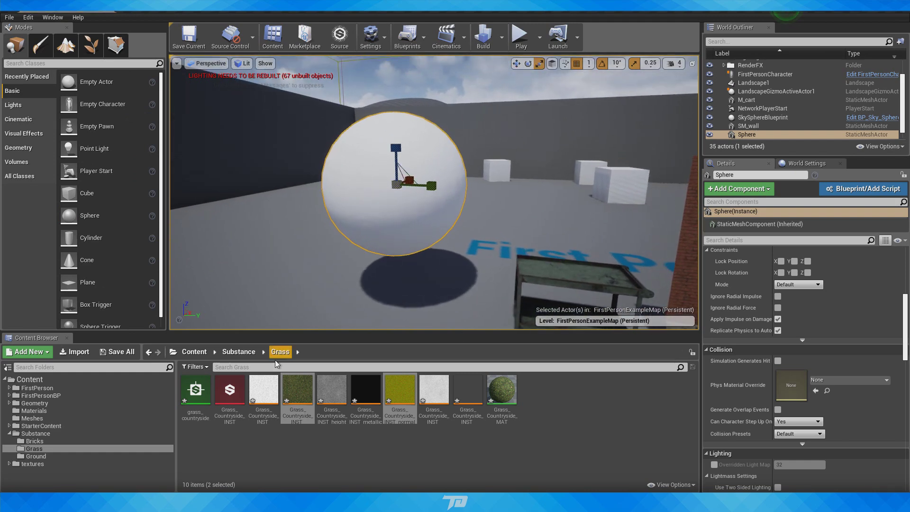
# Step: Create a material instance of M_Brick_Grass in the Materials folder, keeping the name M_Brick_Grass_Inst
pyautogui.click(34, 411)
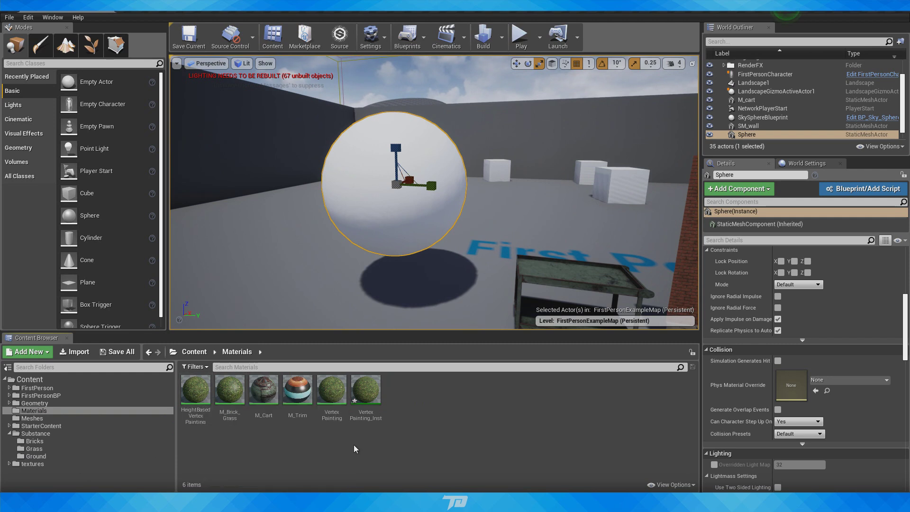
pyautogui.click(229, 393)
pyautogui.rightClick(229, 393)
pyautogui.click(275, 177)
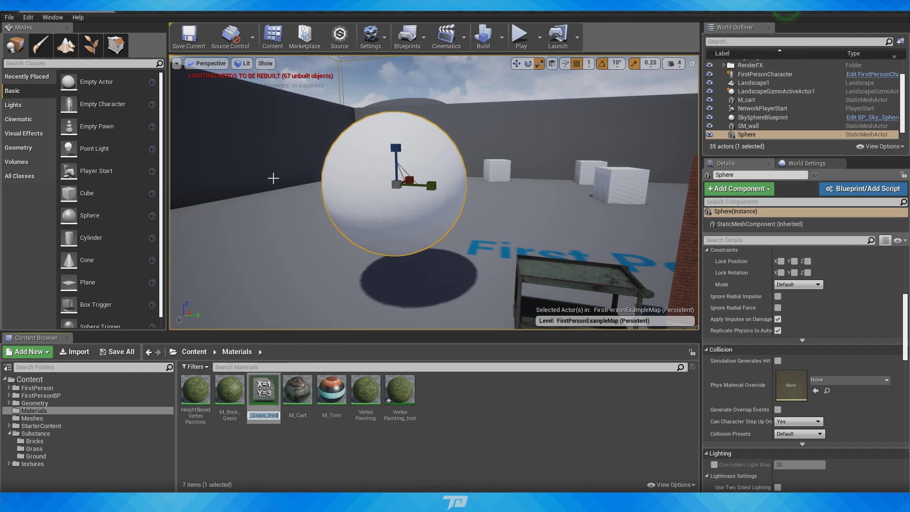
pyautogui.click(291, 440)
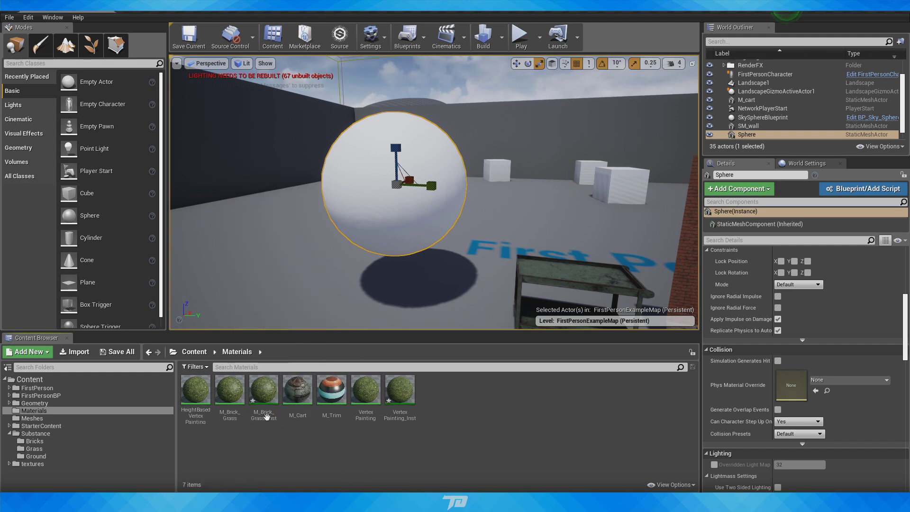
# Step: Apply M_Brick_Grass_Inst to the new sphere and scale the sphere up uniformly
pyautogui.moveTo(266, 403); pyautogui.dragTo(378, 196)
pyautogui.moveTo(379, 197); pyautogui.dragTo(436, 197, button='right')
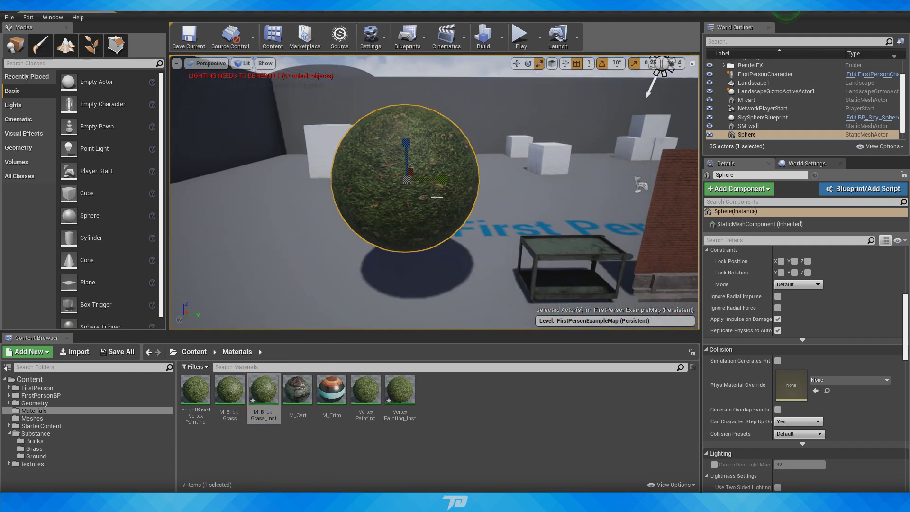
pyautogui.moveTo(412, 185); pyautogui.dragTo(415, 181)
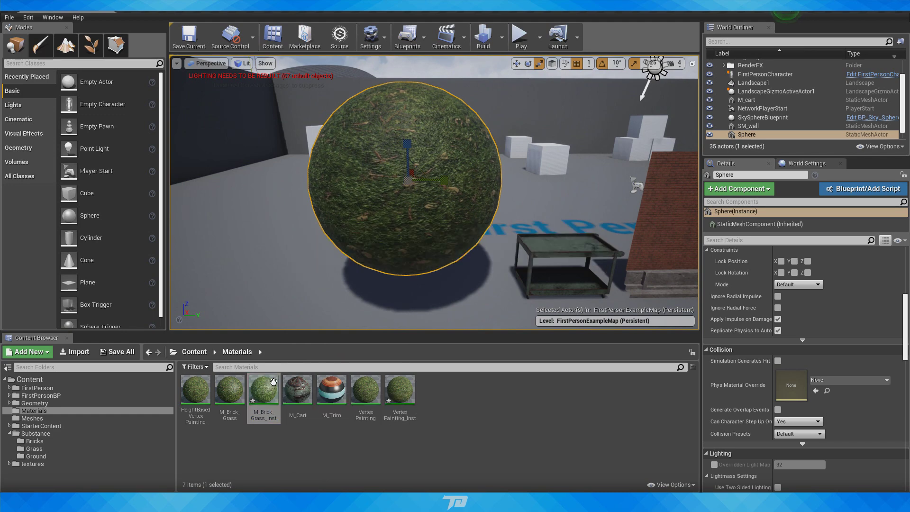
# Step: Open M_Brick_Grass_Inst in a floating window and enable the Brick Tile, Contrast Blend and Moss Tile parameter overrides
pyautogui.moveTo(909, 34); pyautogui.dragTo(541, 54)
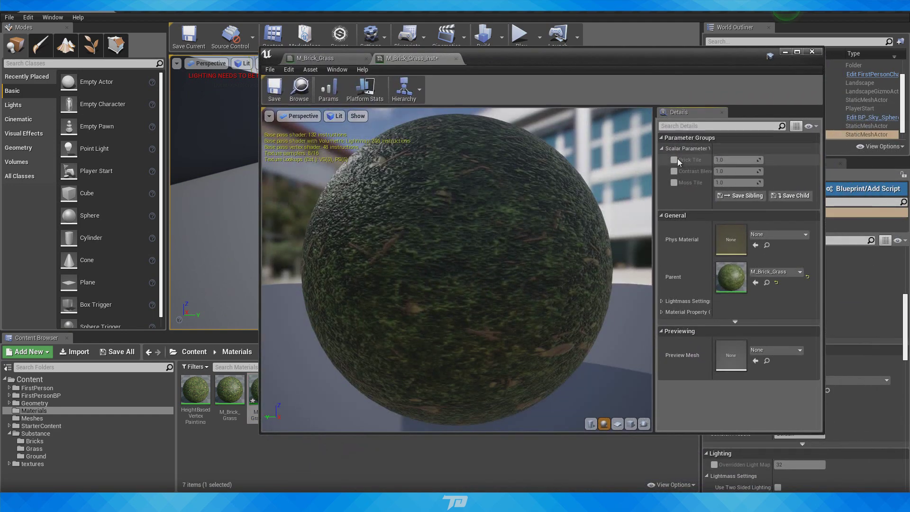
pyautogui.click(673, 159)
pyautogui.click(673, 171)
pyautogui.click(673, 183)
# Step: Set Brick Tile and Moss Tile to 2.0 in the material instance and move its window off the level view
pyautogui.click(732, 159)
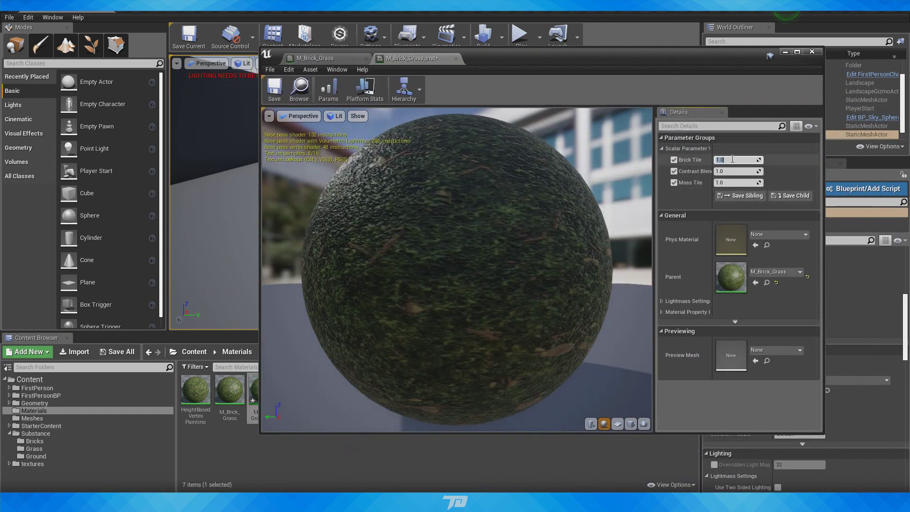
pyautogui.write('2.0')
pyautogui.press('Return')
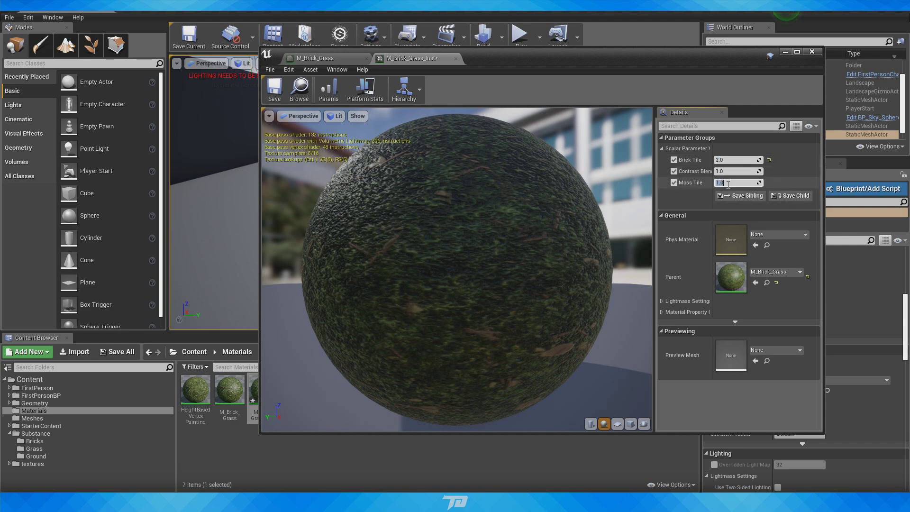
pyautogui.write('2.0')
pyautogui.press('Return')
pyautogui.moveTo(506, 59); pyautogui.dragTo(909, 66)
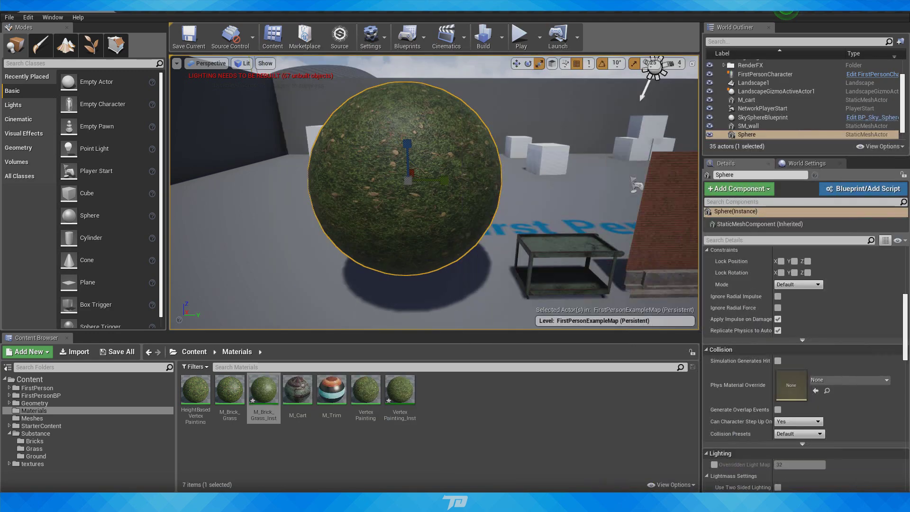
# Step: Switch to mesh painting and paint black in the red channel across the sphere's front to reveal a large brick patch
pyautogui.press('f')
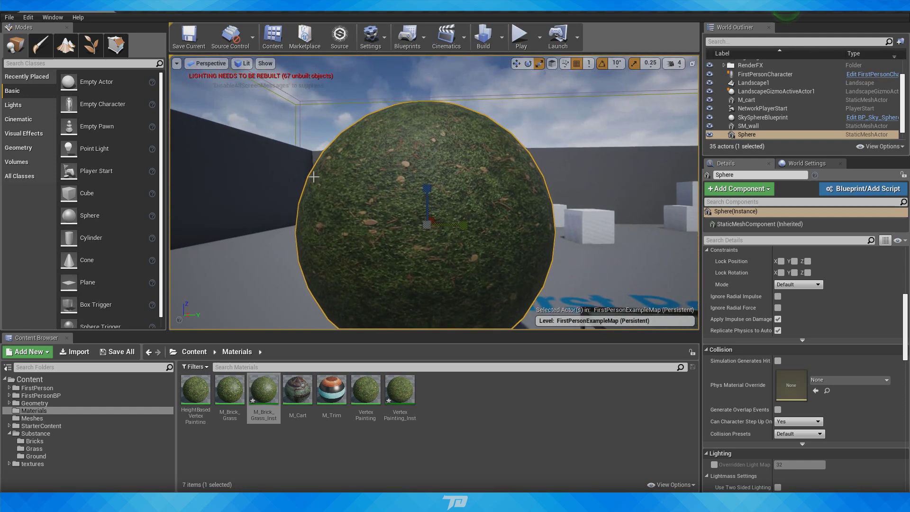
pyautogui.click(41, 44)
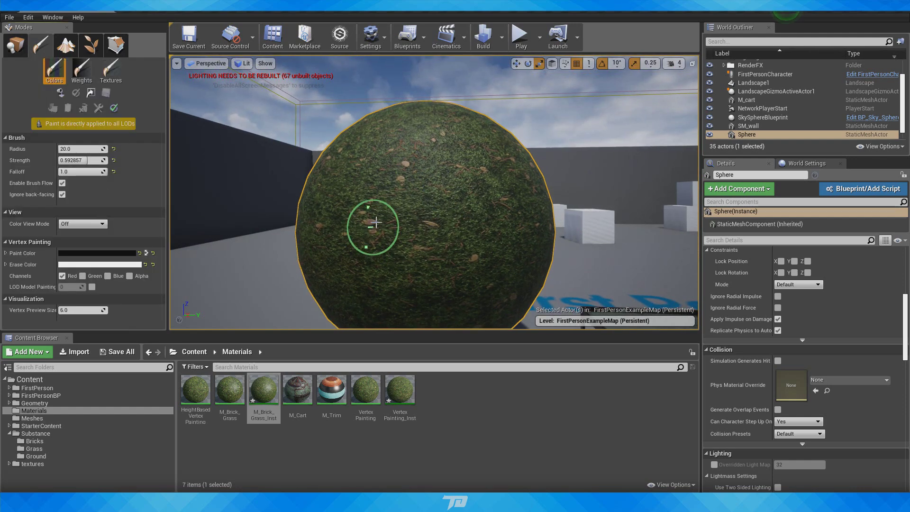
pyautogui.moveTo(375, 221)
pyautogui.mouseDown()
pyautogui.moveTo(422, 212)
pyautogui.moveTo(413, 232)
pyautogui.moveTo(355, 254)
pyautogui.moveTo(465, 165)
pyautogui.mouseUp()
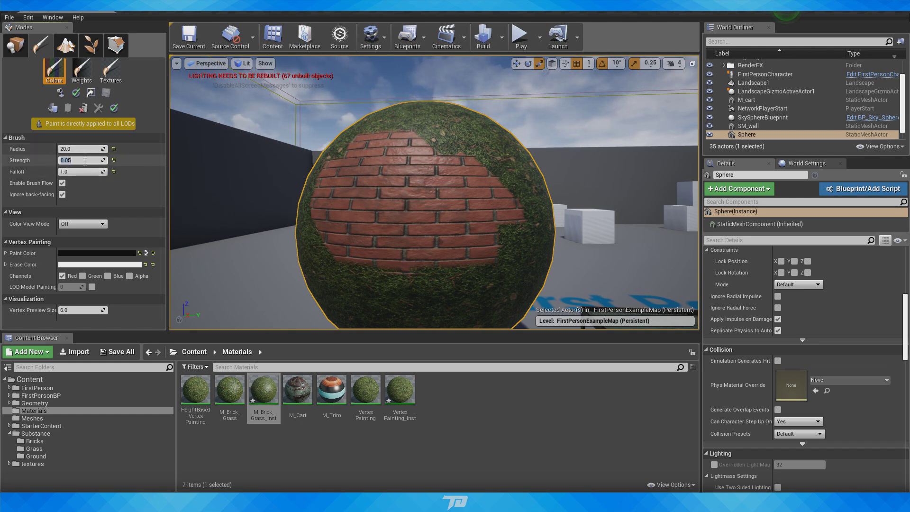
# Step: Paint lightly over the moss near the brick patch's upper edge with a brush strength of 0.05
pyautogui.moveTo(294, 159); pyautogui.dragTo(290, 174, button='right')
pyautogui.moveTo(462, 142)
pyautogui.mouseDown()
pyautogui.moveTo(423, 147)
pyautogui.moveTo(437, 104)
pyautogui.mouseUp()
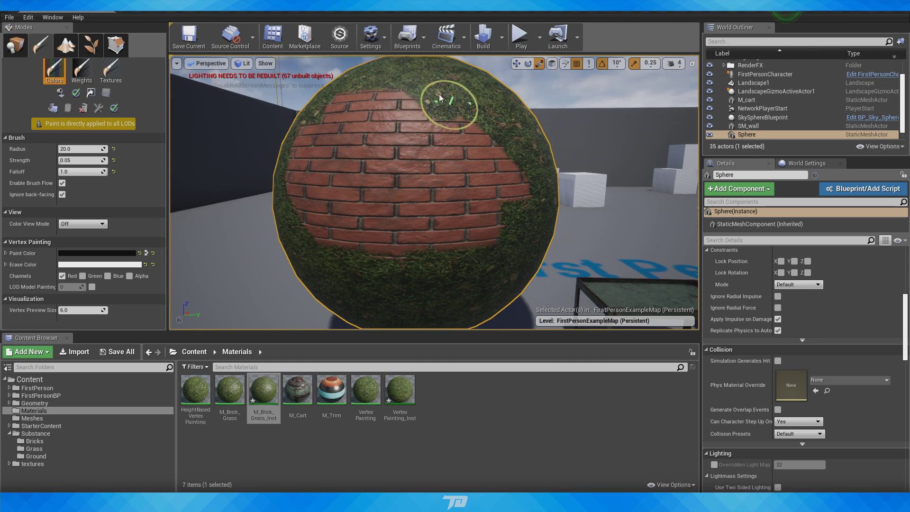
pyautogui.moveTo(445, 102); pyautogui.dragTo(440, 115, button='right')
pyautogui.press('w')
# Step: Erase paint inside the brick patch to bring back moss, and continue blending on the sphere with a brush strength of 0.2
pyautogui.click(79, 162)
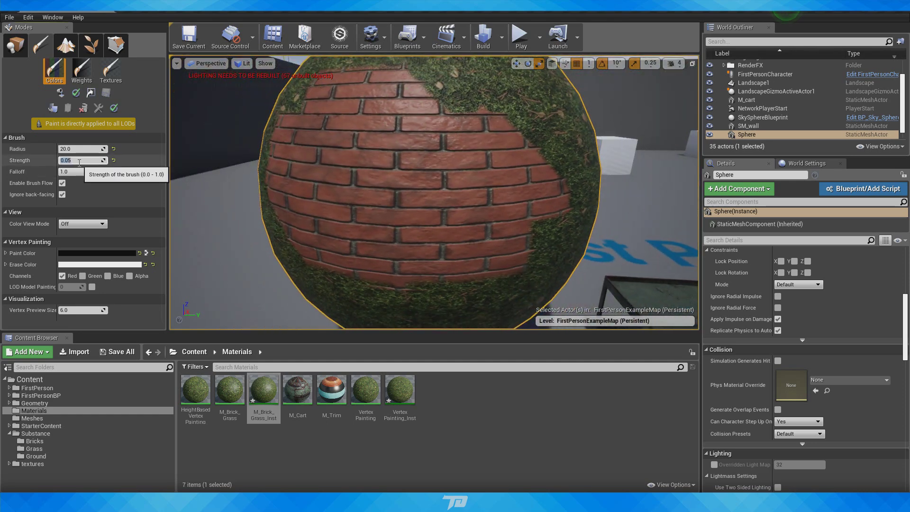
pyautogui.moveTo(452, 187)
pyautogui.keyDown('shift'); pyautogui.mouseDown()
pyautogui.moveTo(394, 187)
pyautogui.moveTo(517, 211)
pyautogui.moveTo(444, 146)
pyautogui.moveTo(405, 154)
pyautogui.moveTo(451, 207)
pyautogui.mouseUp(); pyautogui.keyUp('shift')
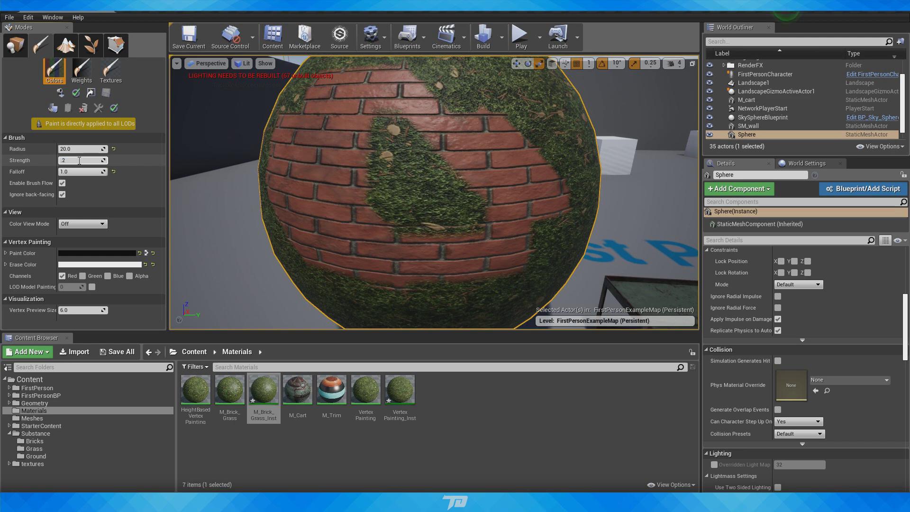
pyautogui.moveTo(347, 157)
pyautogui.keyDown('shift'); pyautogui.mouseDown()
pyautogui.moveTo(336, 169)
pyautogui.moveTo(410, 187)
pyautogui.mouseUp(); pyautogui.keyUp('shift')
pyautogui.moveTo(410, 187); pyautogui.dragTo(440, 188, button='right')
pyautogui.moveTo(426, 194)
pyautogui.mouseDown()
pyautogui.moveTo(468, 185)
pyautogui.moveTo(543, 213)
pyautogui.moveTo(382, 128)
pyautogui.mouseUp()
pyautogui.moveTo(445, 159)
pyautogui.mouseDown(button='right')
pyautogui.moveTo(448, 147)
pyautogui.moveTo(441, 189)
pyautogui.mouseUp(button='right')
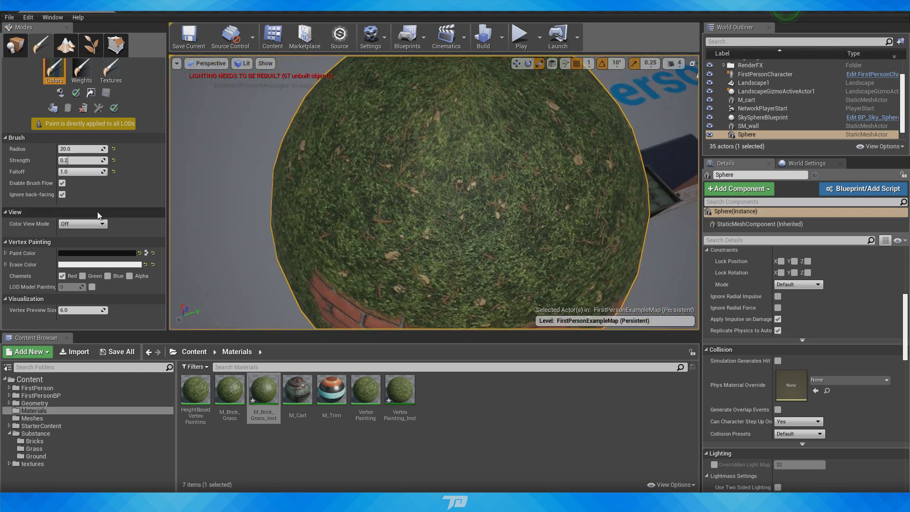
# Step: Set the brush radius to 50 and falloff to about 0.31, paint a brick patch on the sphere, and erase part of it to moss
pyautogui.click(72, 149)
pyautogui.write('50')
pyautogui.press('Return')
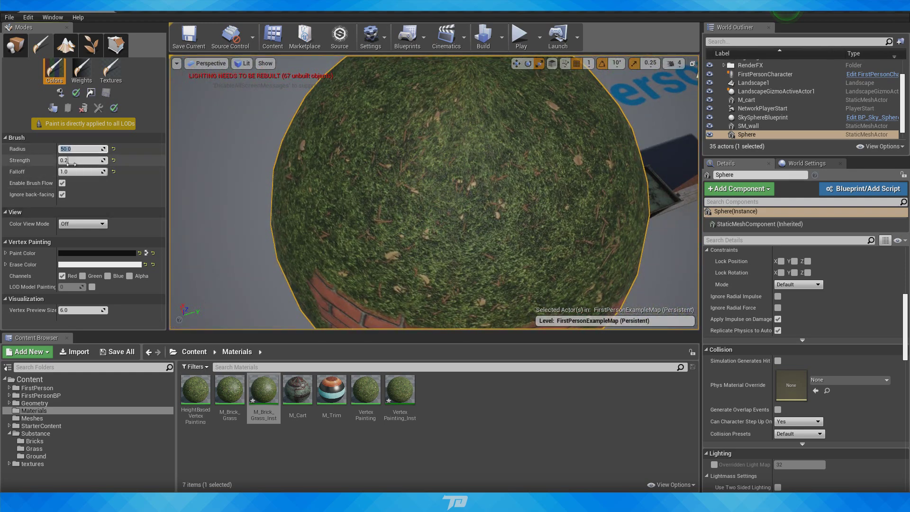
pyautogui.moveTo(79, 172); pyautogui.dragTo(74, 171)
pyautogui.click(411, 212)
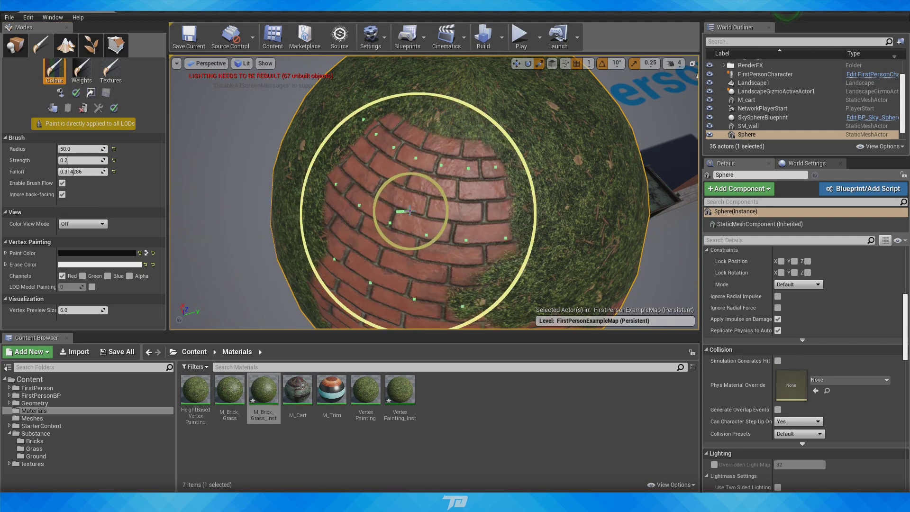
pyautogui.keyDown('shift'); pyautogui.click(417, 205); pyautogui.keyUp('shift')
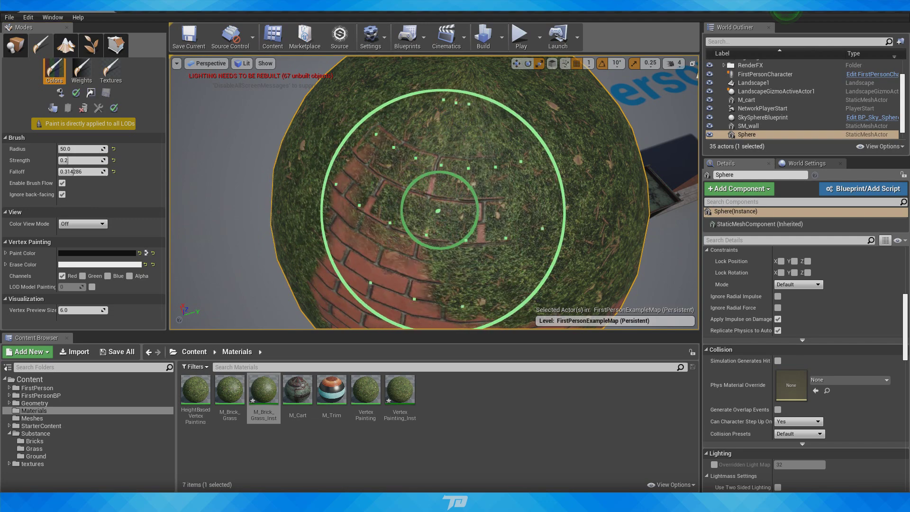
pyautogui.press('w')
pyautogui.moveTo(439, 210); pyautogui.dragTo(445, 215, button='right')
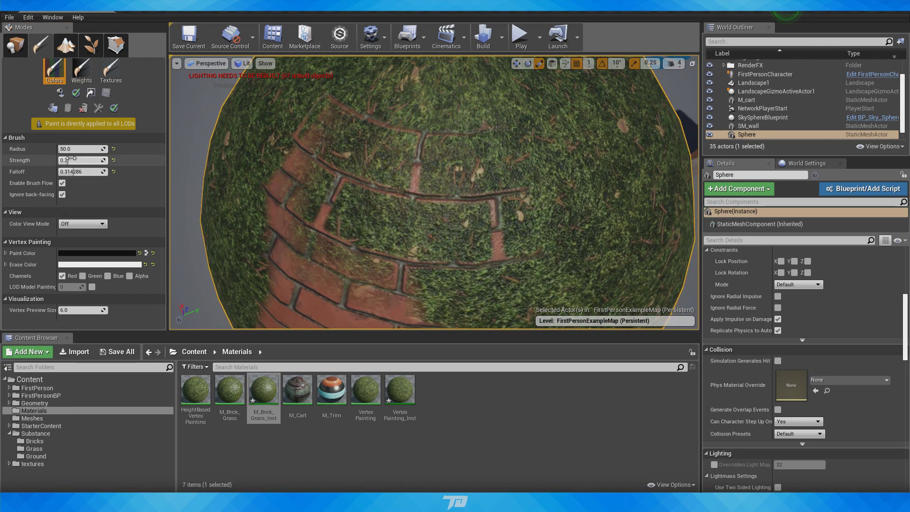
# Step: Set the brush strength to 0.075 and paint a soft brick patch into a mossy area of the sphere
pyautogui.click(73, 160)
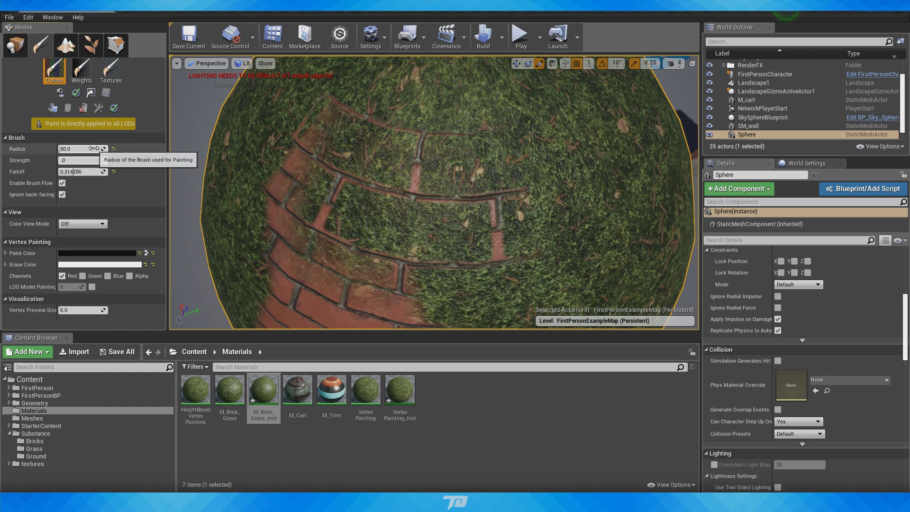
pyautogui.moveTo(502, 209); pyautogui.dragTo(467, 212, button='right')
pyautogui.press('s')
pyautogui.press('w')
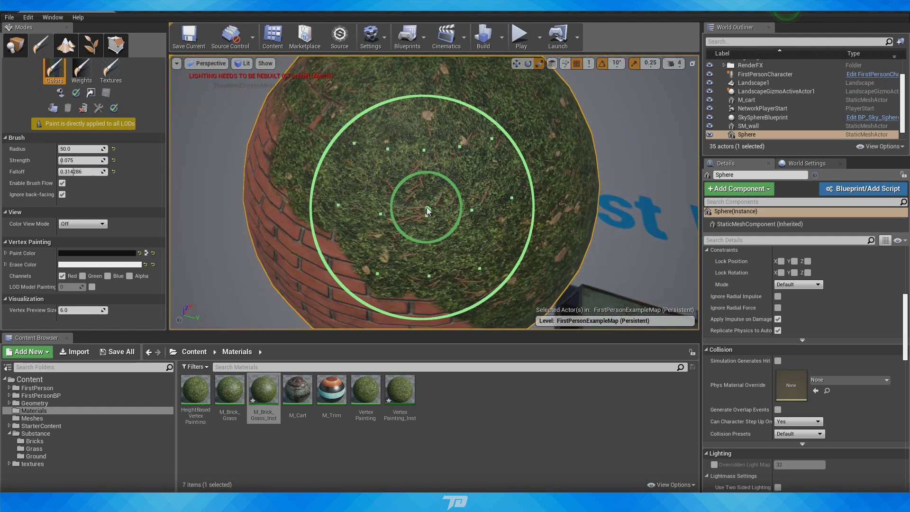
pyautogui.moveTo(431, 212); pyautogui.dragTo(438, 206)
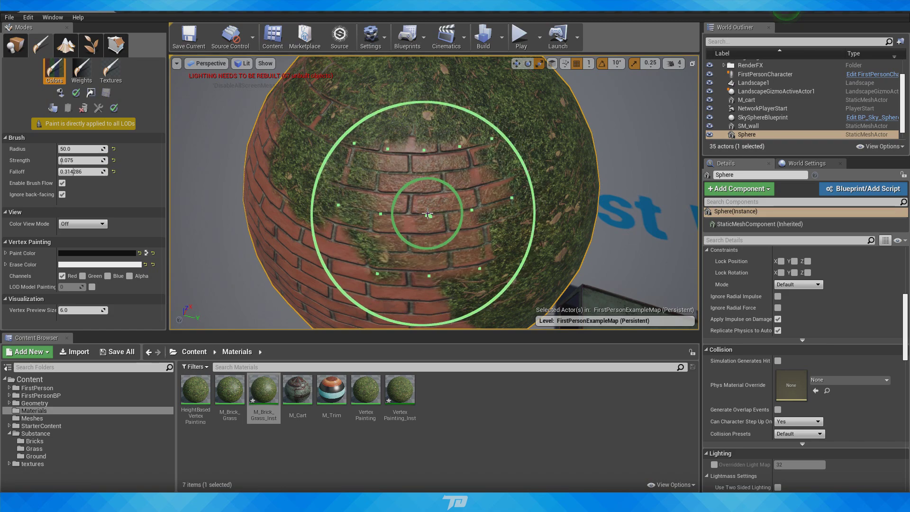
pyautogui.press('w')
pyautogui.moveTo(448, 223); pyautogui.dragTo(444, 218, button='right')
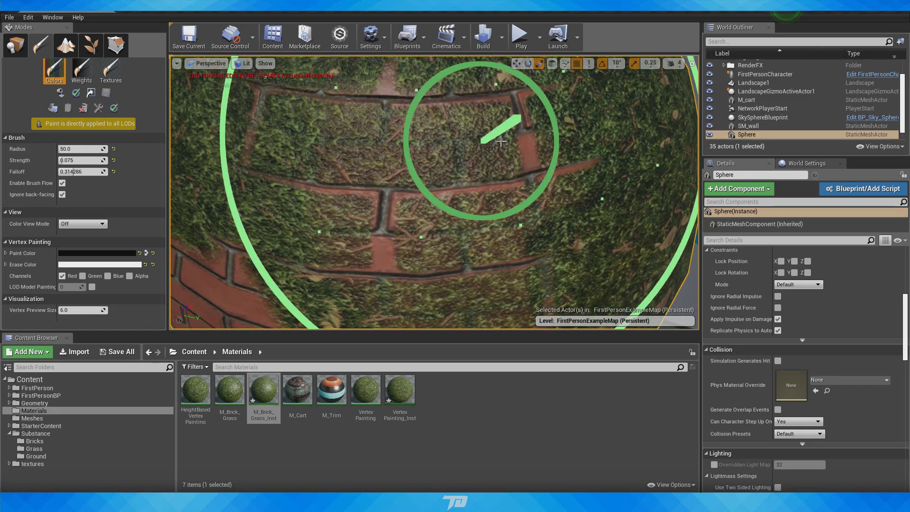
pyautogui.press('s')
pyautogui.moveTo(469, 175)
pyautogui.mouseDown(button='right')
pyautogui.moveTo(505, 190)
pyautogui.moveTo(469, 199)
pyautogui.moveTo(476, 209)
pyautogui.mouseUp(button='right')
pyautogui.press('a')
pyautogui.press('w')
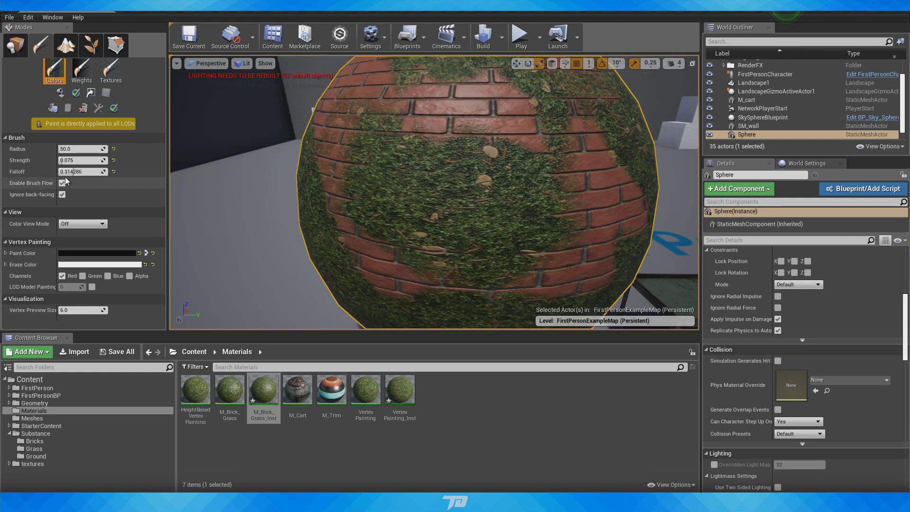
# Step: Set the brush falloff to about 0.55 and continue blending brick and moss around the sphere's side
pyautogui.moveTo(82, 171); pyautogui.dragTo(90, 171)
pyautogui.moveTo(360, 189)
pyautogui.mouseDown(button='right')
pyautogui.moveTo(408, 166)
pyautogui.moveTo(360, 142)
pyautogui.moveTo(379, 180)
pyautogui.moveTo(369, 199)
pyautogui.moveTo(386, 192)
pyautogui.moveTo(332, 237)
pyautogui.moveTo(355, 237)
pyautogui.moveTo(332, 194)
pyautogui.moveTo(304, 189)
pyautogui.mouseUp(button='right')
pyautogui.press('w')
pyautogui.press('s')
pyautogui.press('d')
pyautogui.press('d')
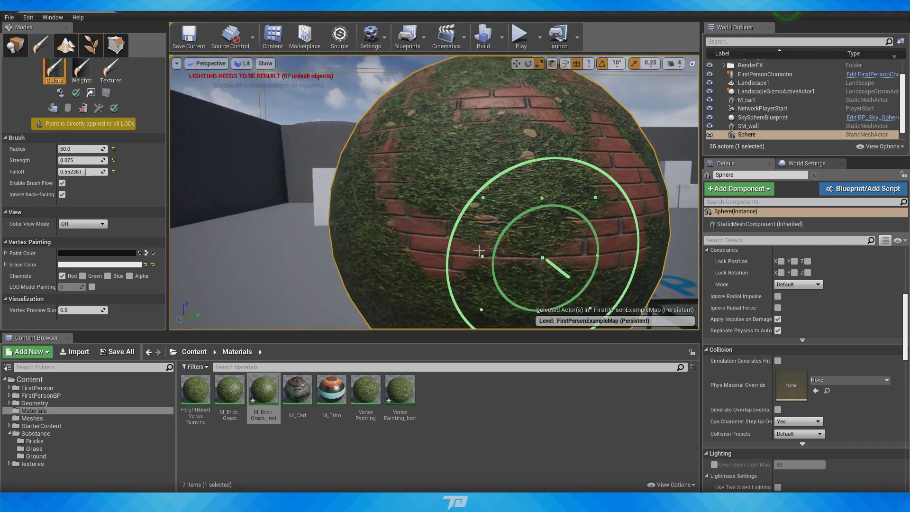
pyautogui.moveTo(447, 255); pyautogui.dragTo(449, 252)
pyautogui.press('d')
pyautogui.moveTo(448, 252); pyautogui.dragTo(412, 237, button='right')
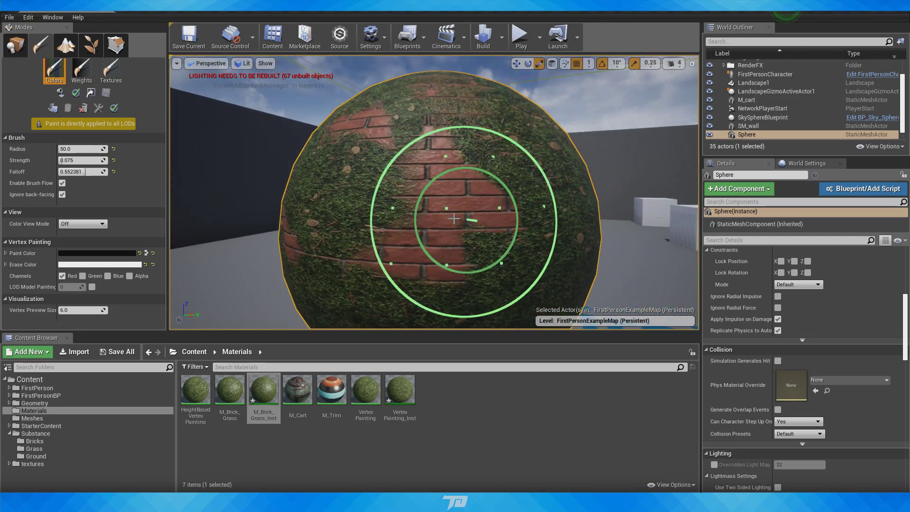
pyautogui.moveTo(471, 221)
pyautogui.mouseDown()
pyautogui.moveTo(446, 168)
pyautogui.moveTo(428, 266)
pyautogui.moveTo(443, 237)
pyautogui.mouseUp()
pyautogui.moveTo(443, 237)
pyautogui.mouseDown(button='right')
pyautogui.moveTo(439, 261)
pyautogui.moveTo(434, 199)
pyautogui.moveTo(419, 265)
pyautogui.mouseUp(button='right')
pyautogui.press('w')
pyautogui.press('s')
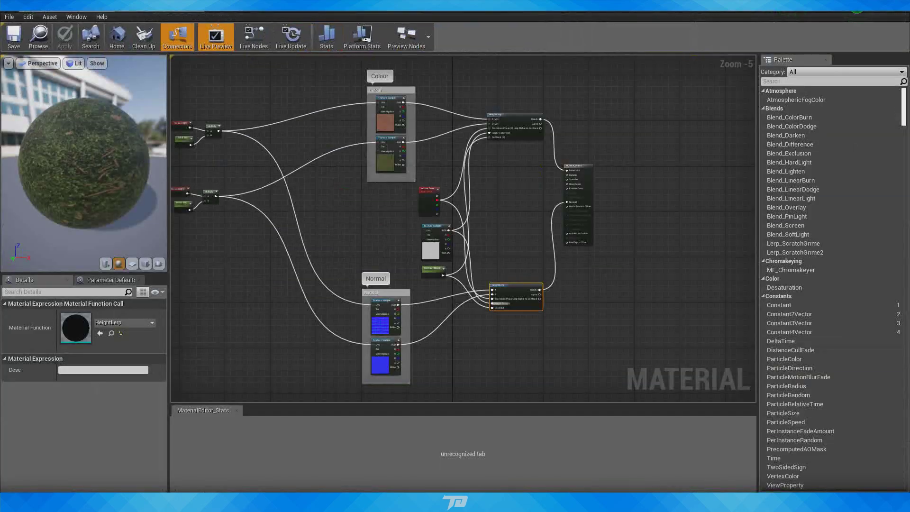
# Step: Move the height Texture Sample aside in the material graph and add a OneMinus node between it and the HeightLerp
pyautogui.scroll(5, 437, 237)
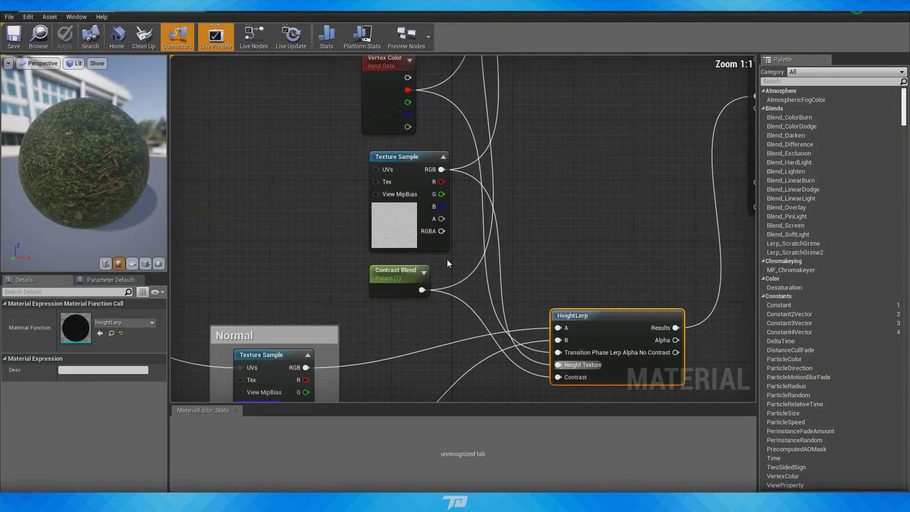
pyautogui.moveTo(447, 260); pyautogui.dragTo(457, 289, button='right')
pyautogui.moveTo(405, 182); pyautogui.dragTo(337, 182)
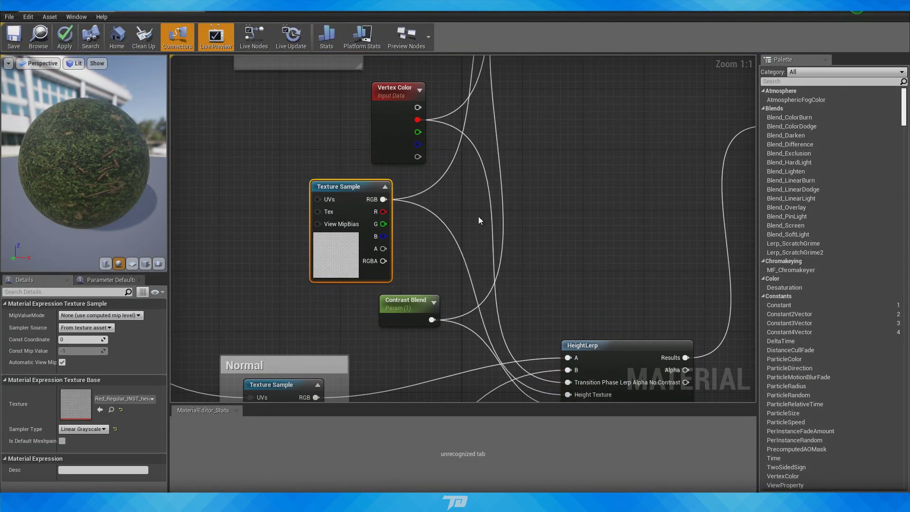
pyautogui.rightClick(532, 219)
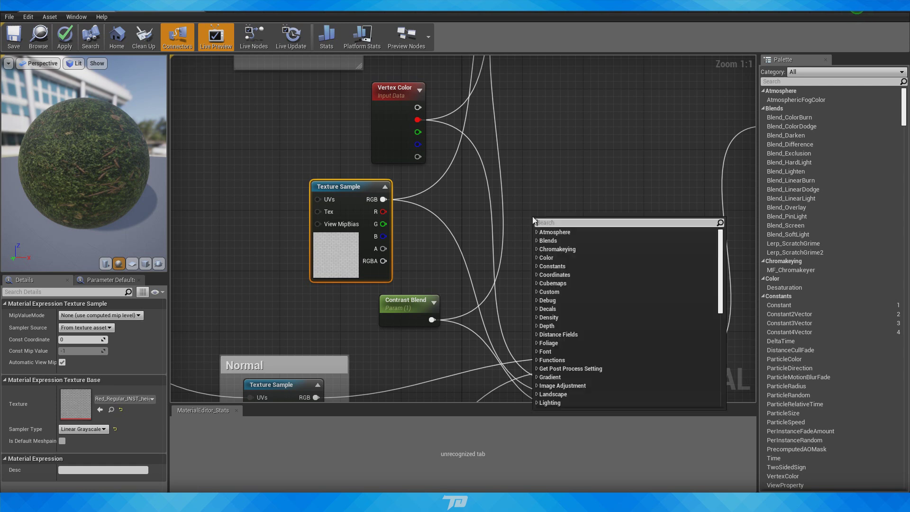
pyautogui.write('-')
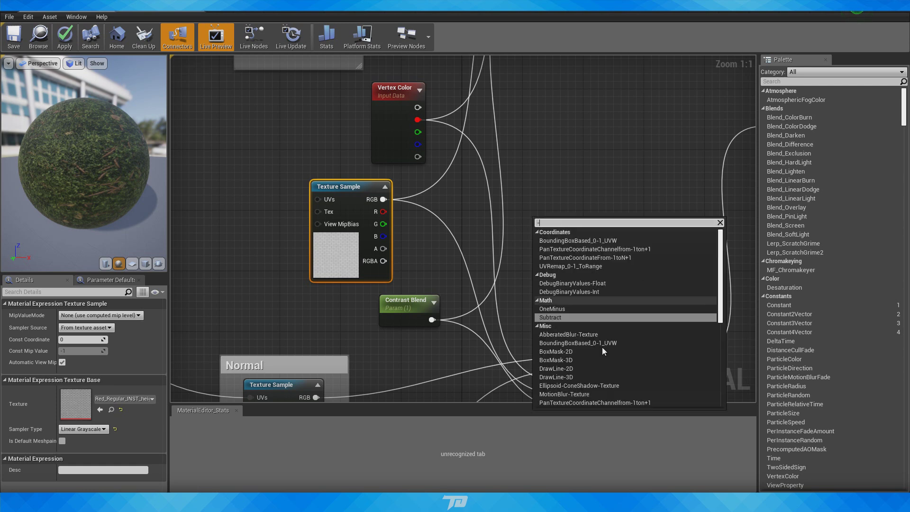
pyautogui.click(551, 309)
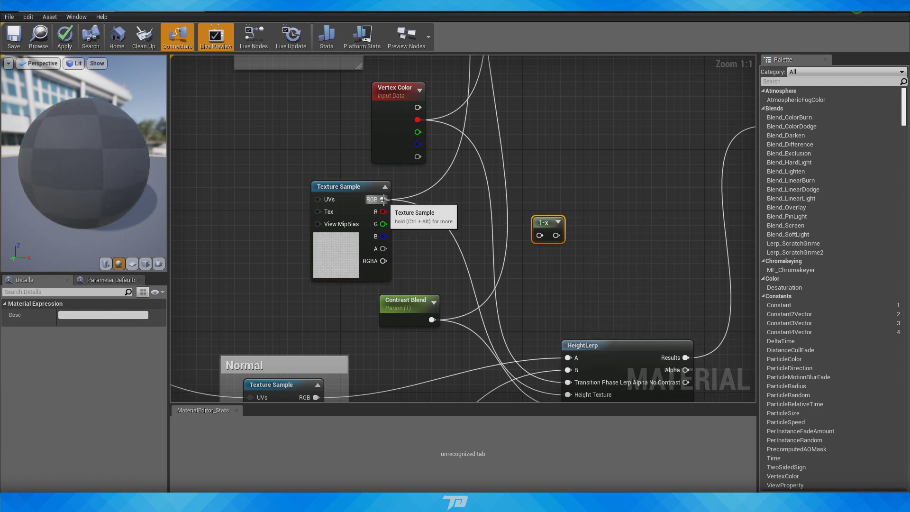
# Step: Route the height texture's RGB through the OneMinus node into both HeightLerps' Height Texture inputs, and move the node closer to the texture
pyautogui.moveTo(383, 198); pyautogui.dragTo(539, 236)
pyautogui.moveTo(539, 236); pyautogui.dragTo(526, 161, button='right')
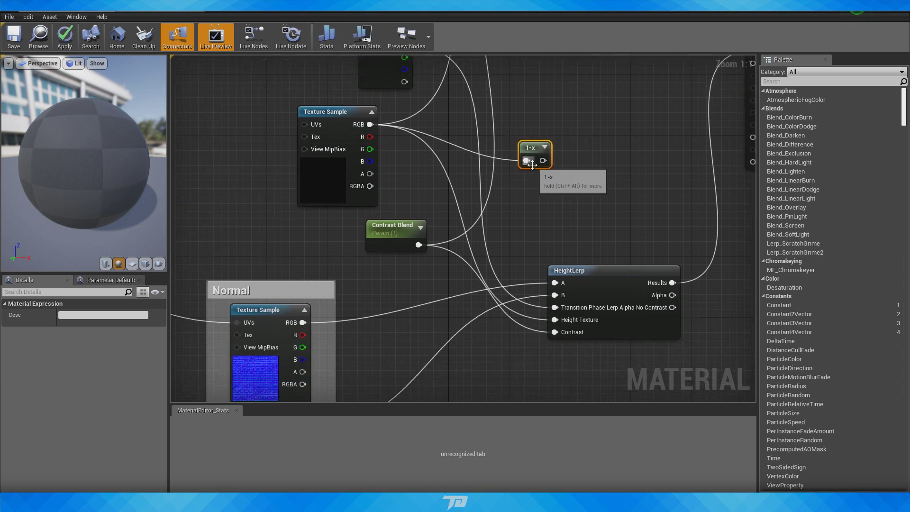
pyautogui.moveTo(543, 160); pyautogui.dragTo(554, 320)
pyautogui.moveTo(570, 176); pyautogui.dragTo(567, 255, button='right')
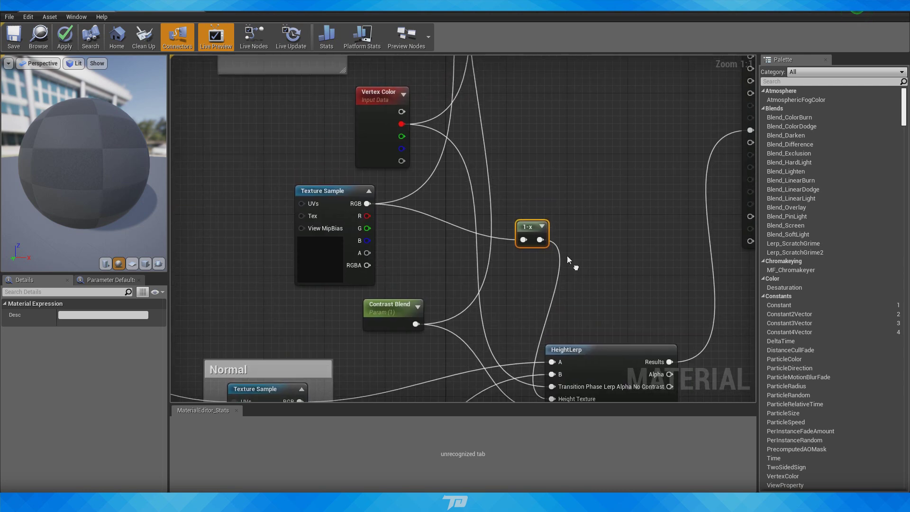
pyautogui.moveTo(540, 240); pyautogui.dragTo(543, 139)
pyautogui.moveTo(564, 281); pyautogui.dragTo(583, 109, button='right')
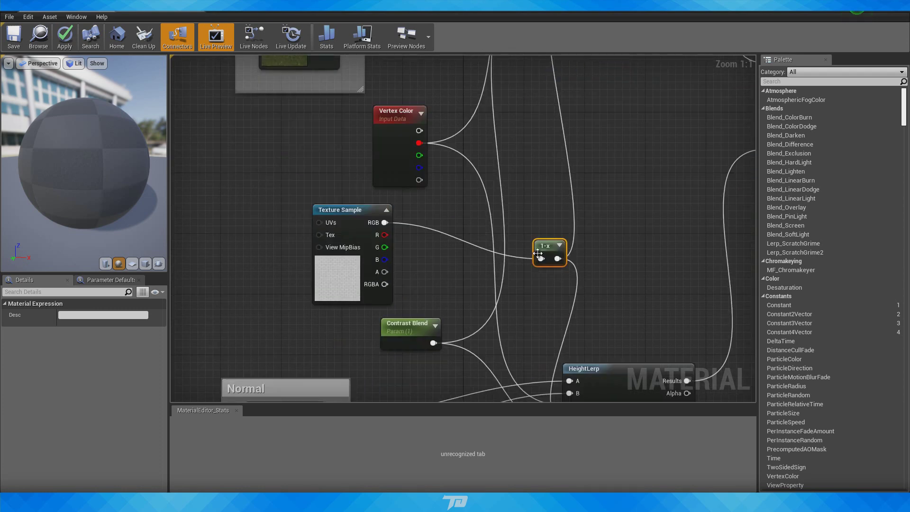
pyautogui.moveTo(538, 254); pyautogui.dragTo(460, 248)
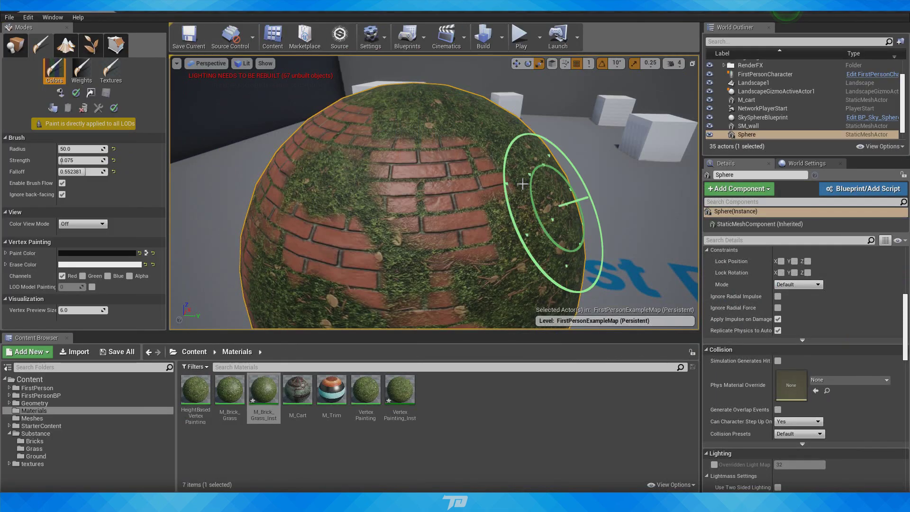
# Step: Test the inverted height blend by painting large brick areas over the moss on the sphere's upper half
pyautogui.moveTo(476, 196)
pyautogui.mouseDown(button='right')
pyautogui.moveTo(502, 211)
pyautogui.moveTo(464, 175)
pyautogui.moveTo(476, 209)
pyautogui.moveTo(454, 199)
pyautogui.moveTo(423, 269)
pyautogui.mouseUp(button='right')
pyautogui.moveTo(423, 269)
pyautogui.mouseDown()
pyautogui.moveTo(429, 261)
pyautogui.moveTo(408, 246)
pyautogui.moveTo(589, 260)
pyautogui.mouseUp()
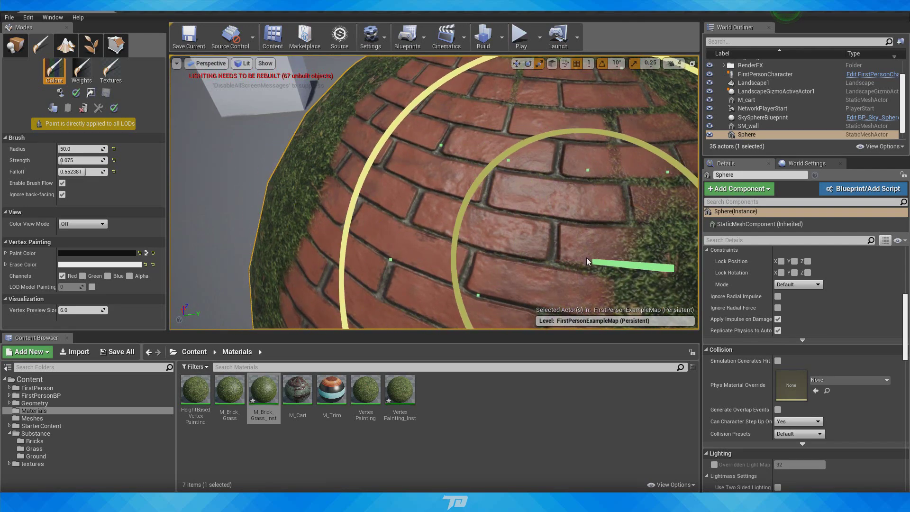
pyautogui.moveTo(589, 260); pyautogui.dragTo(454, 186, button='right')
pyautogui.moveTo(455, 185); pyautogui.dragTo(414, 201)
pyautogui.moveTo(414, 201)
pyautogui.mouseDown(button='right')
pyautogui.moveTo(417, 156)
pyautogui.moveTo(431, 217)
pyautogui.moveTo(412, 190)
pyautogui.moveTo(415, 272)
pyautogui.mouseUp(button='right')
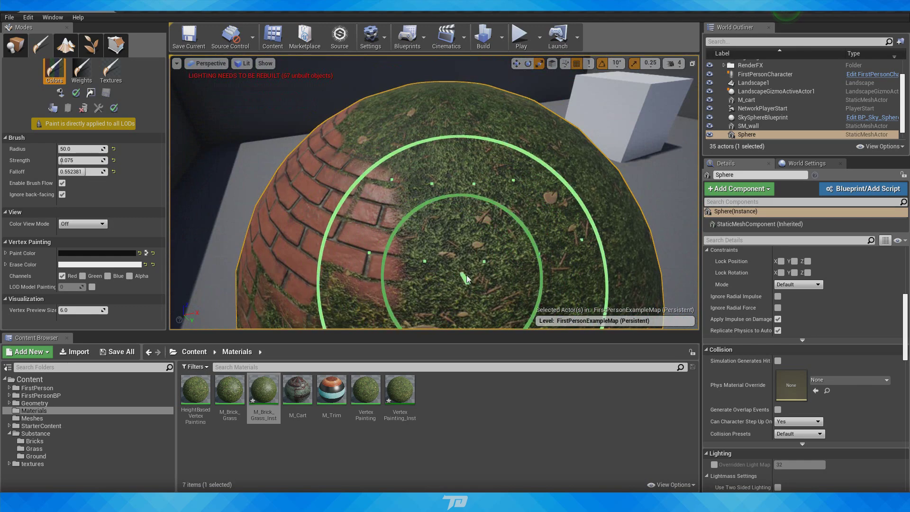
pyautogui.moveTo(516, 311); pyautogui.dragTo(484, 282)
pyautogui.moveTo(484, 282)
pyautogui.mouseDown(button='right')
pyautogui.moveTo(502, 303)
pyautogui.moveTo(365, 225)
pyautogui.mouseUp(button='right')
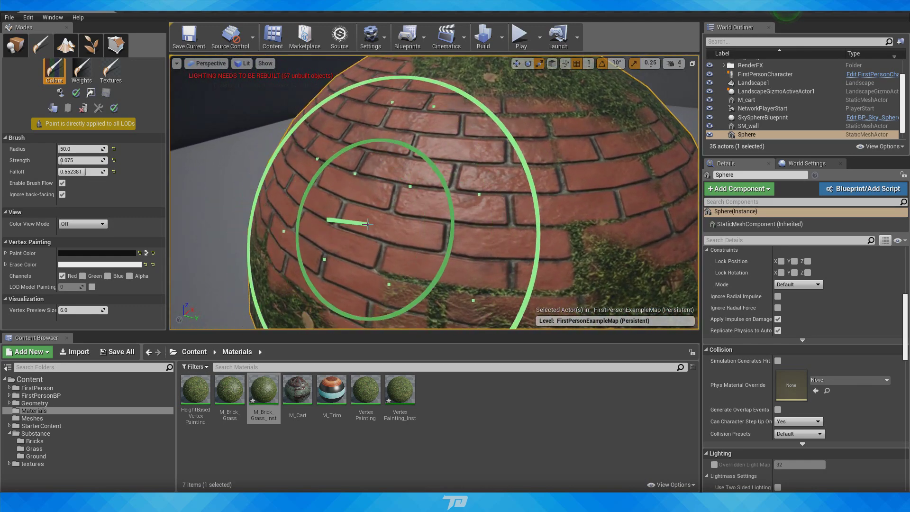
# Step: Keep painting around the large brick area to break it up into mixed brick and moss patches
pyautogui.moveTo(340, 195); pyautogui.dragTo(360, 204, button='right')
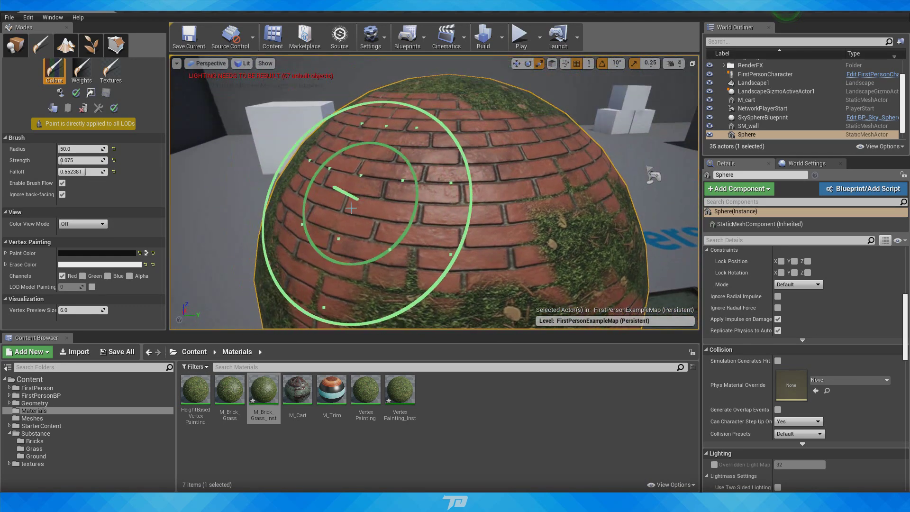
pyautogui.moveTo(389, 196); pyautogui.dragTo(406, 193)
pyautogui.moveTo(413, 196)
pyautogui.mouseDown(button='right')
pyautogui.moveTo(483, 206)
pyautogui.moveTo(400, 180)
pyautogui.mouseUp(button='right')
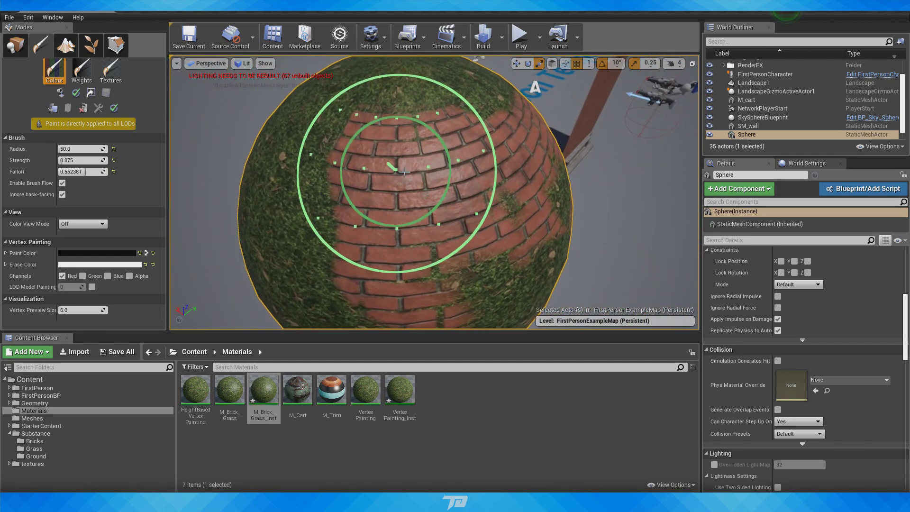
pyautogui.moveTo(397, 177)
pyautogui.mouseDown()
pyautogui.moveTo(401, 191)
pyautogui.moveTo(379, 193)
pyautogui.mouseUp()
pyautogui.moveTo(349, 197)
pyautogui.mouseDown(button='right')
pyautogui.moveTo(379, 214)
pyautogui.moveTo(388, 233)
pyautogui.mouseUp(button='right')
pyautogui.moveTo(367, 233)
pyautogui.mouseDown()
pyautogui.moveTo(400, 243)
pyautogui.moveTo(385, 237)
pyautogui.mouseUp()
pyautogui.moveTo(385, 237)
pyautogui.mouseDown(button='right')
pyautogui.moveTo(417, 263)
pyautogui.moveTo(356, 255)
pyautogui.mouseUp(button='right')
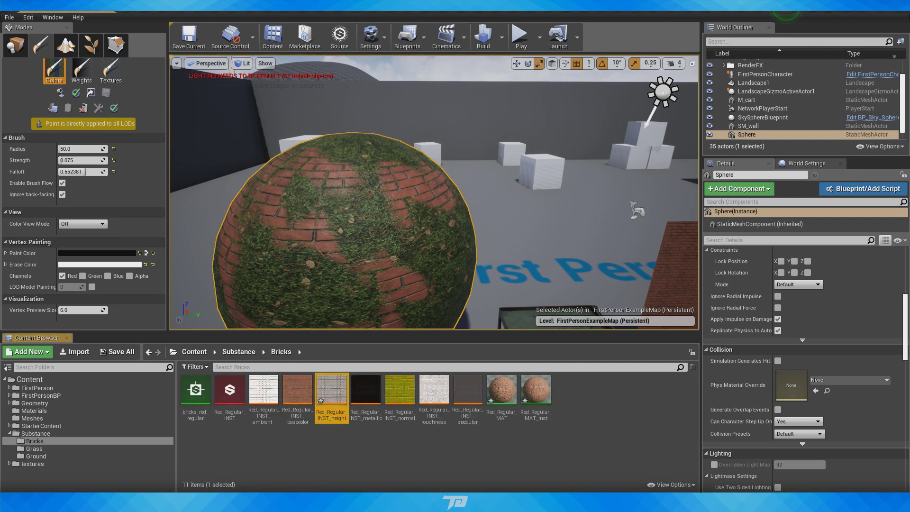
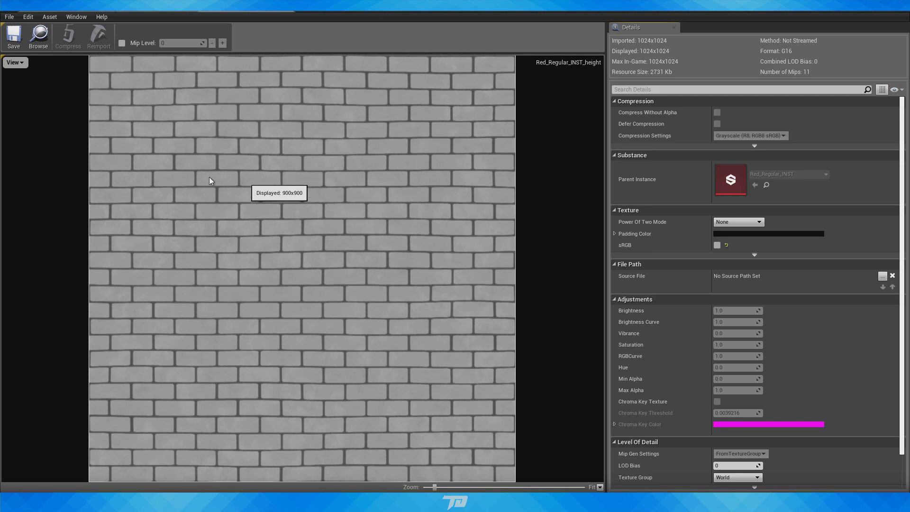
# Step: Move the Red_Regular_INST_height texture window off the level view and touch up the brick and moss transitions around the sphere
pyautogui.moveTo(455, 5); pyautogui.dragTo(710, 507)
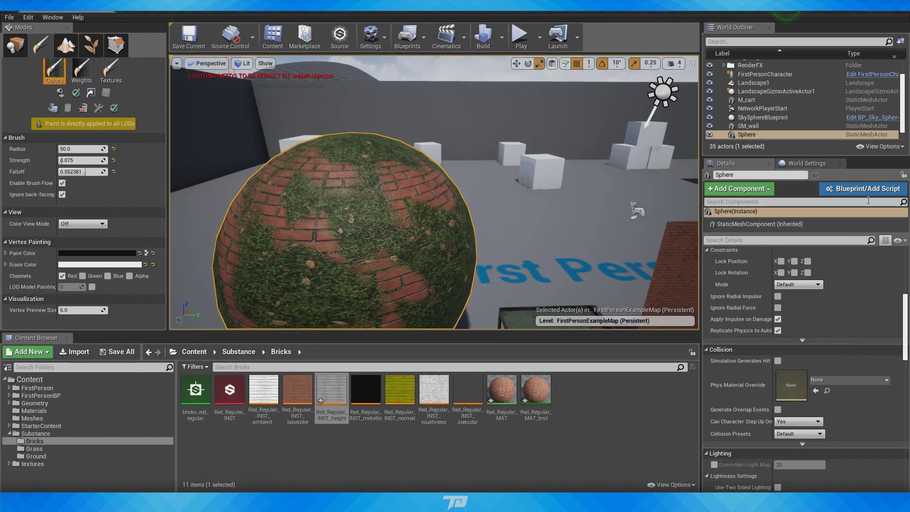
pyautogui.moveTo(426, 218)
pyautogui.mouseDown(button='right')
pyautogui.moveTo(419, 251)
pyautogui.moveTo(412, 189)
pyautogui.moveTo(414, 219)
pyautogui.mouseUp(button='right')
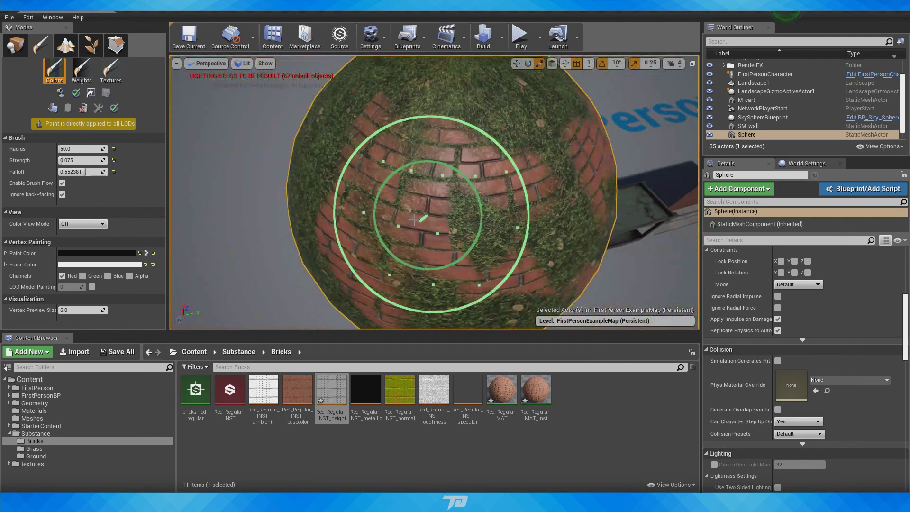
pyautogui.moveTo(464, 227); pyautogui.dragTo(474, 230)
pyautogui.moveTo(417, 219)
pyautogui.mouseDown(button='right')
pyautogui.moveTo(434, 218)
pyautogui.moveTo(422, 242)
pyautogui.moveTo(419, 225)
pyautogui.mouseUp(button='right')
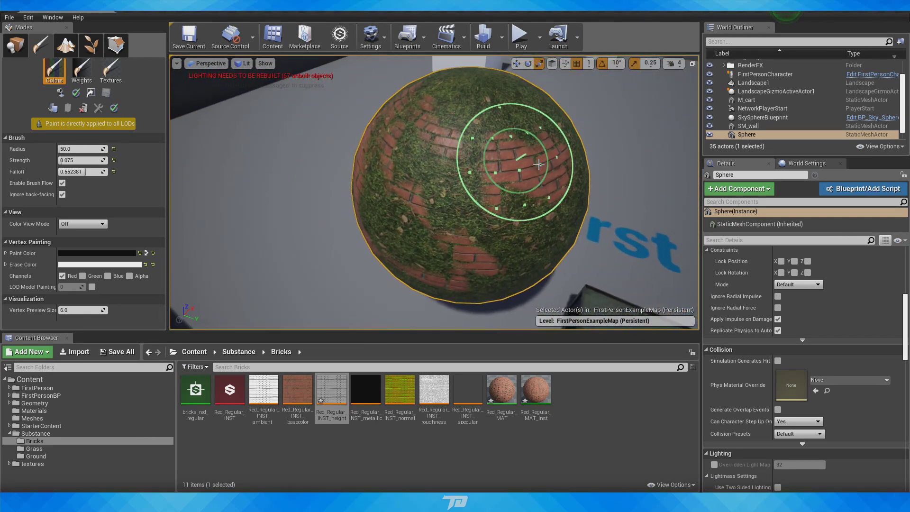
pyautogui.moveTo(533, 172)
pyautogui.mouseDown(button='right')
pyautogui.moveTo(526, 180)
pyautogui.moveTo(533, 171)
pyautogui.mouseUp(button='right')
pyautogui.moveTo(536, 204); pyautogui.dragTo(530, 244)
pyautogui.moveTo(530, 244)
pyautogui.mouseDown(button='right')
pyautogui.moveTo(549, 242)
pyautogui.moveTo(511, 237)
pyautogui.moveTo(502, 204)
pyautogui.moveTo(512, 184)
pyautogui.moveTo(570, 243)
pyautogui.mouseUp(button='right')
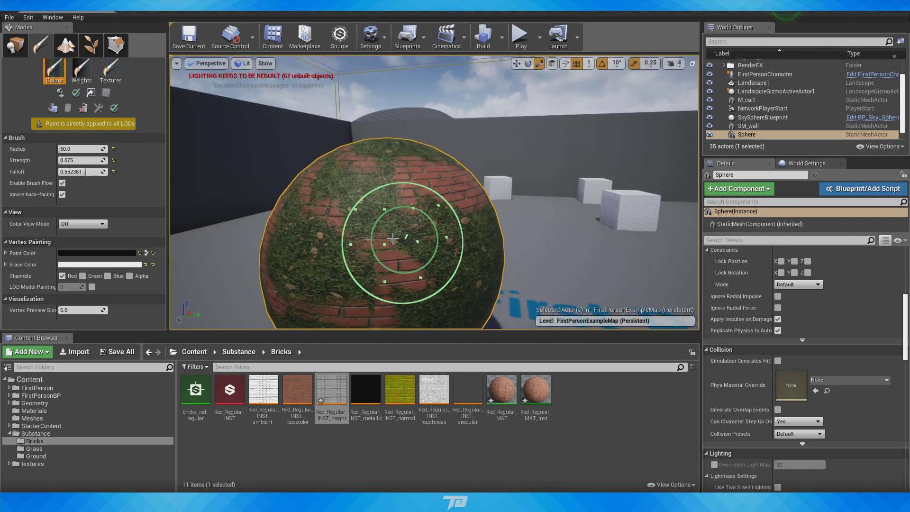
pyautogui.moveTo(392, 238)
pyautogui.mouseDown(button='right')
pyautogui.moveTo(379, 203)
pyautogui.moveTo(386, 258)
pyautogui.moveTo(384, 248)
pyautogui.moveTo(429, 262)
pyautogui.mouseUp(button='right')
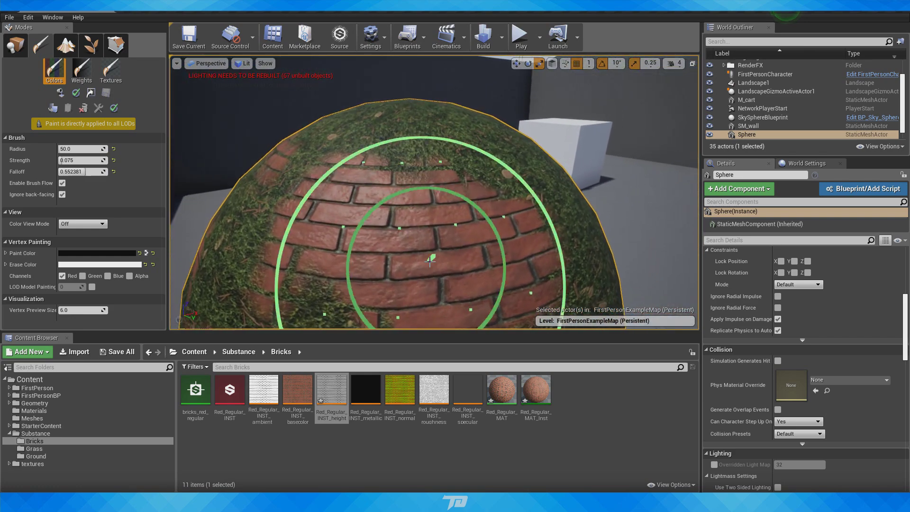
pyautogui.moveTo(430, 262); pyautogui.dragTo(423, 256)
pyautogui.moveTo(384, 256)
pyautogui.mouseDown(button='right')
pyautogui.moveTo(407, 246)
pyautogui.moveTo(410, 284)
pyautogui.moveTo(419, 254)
pyautogui.moveTo(464, 267)
pyautogui.moveTo(440, 243)
pyautogui.mouseUp(button='right')
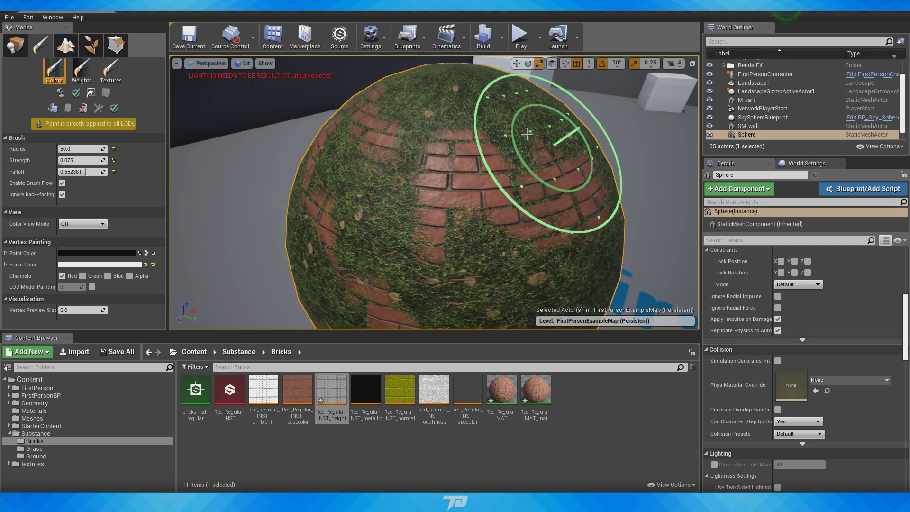
# Step: Switch from mesh painting to actor placement and deselect the sphere
pyautogui.moveTo(562, 238); pyautogui.dragTo(604, 248, button='right')
pyautogui.click(23, 45)
pyautogui.press('w')
pyautogui.moveTo(386, 198)
pyautogui.mouseDown(button='right')
pyautogui.moveTo(336, 247)
pyautogui.moveTo(360, 265)
pyautogui.moveTo(416, 266)
pyautogui.moveTo(302, 151)
pyautogui.mouseUp(button='right')
pyautogui.press('Escape')
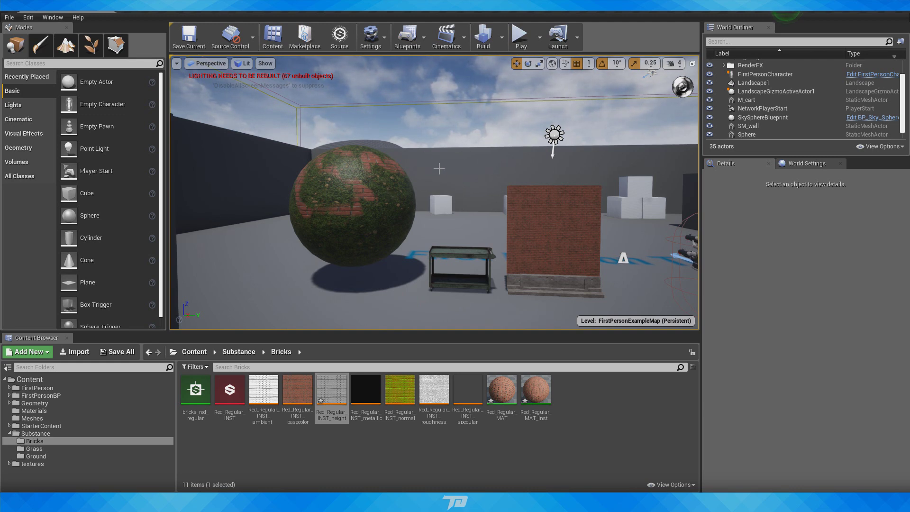
# Step: Select the directional Light Source and rotate it to about 41.8° X, -37.1° Y and -422.2° Z to change the shadow direction
pyautogui.click(22, 107)
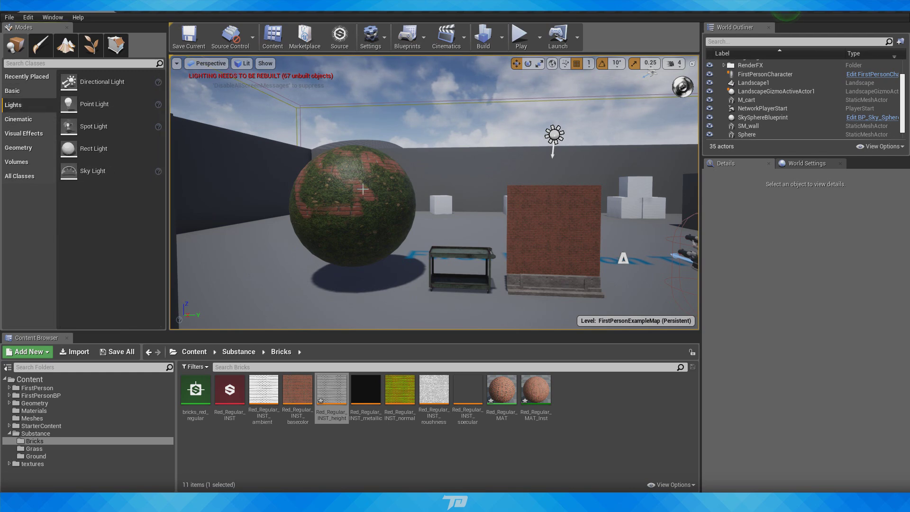
pyautogui.moveTo(373, 179); pyautogui.dragTo(381, 210, button='right')
pyautogui.press('w')
pyautogui.press('s')
pyautogui.moveTo(567, 178); pyautogui.dragTo(585, 157, button='right')
pyautogui.click(494, 136)
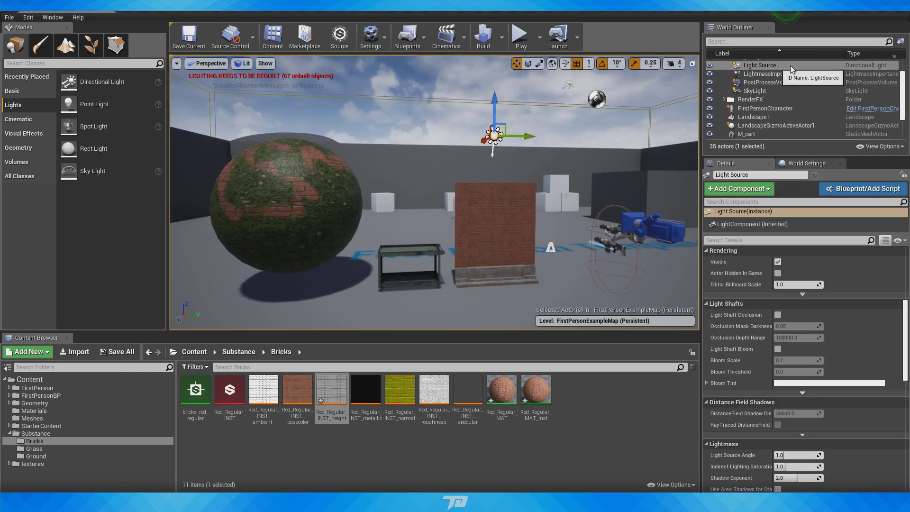
pyautogui.scroll(1, 767, 125)
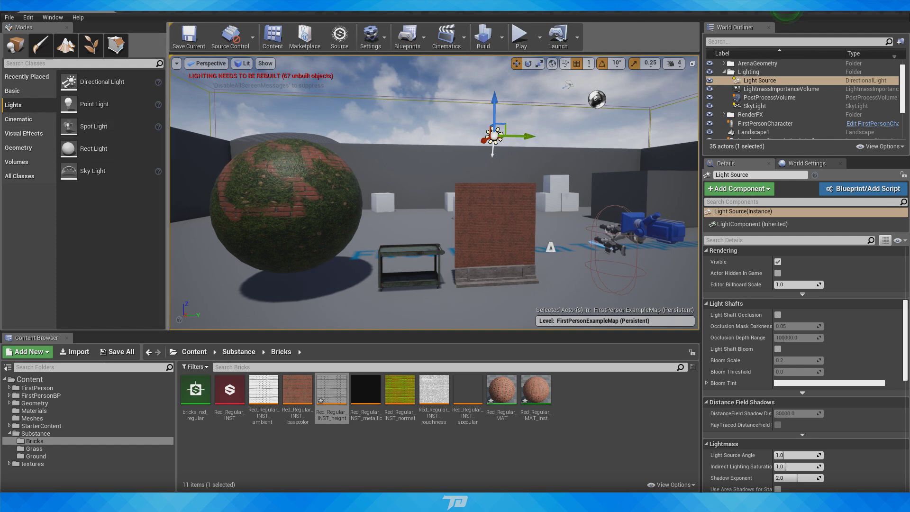
pyautogui.press('f')
pyautogui.press('e')
pyautogui.moveTo(417, 186)
pyautogui.mouseDown()
pyautogui.moveTo(469, 187)
pyautogui.moveTo(407, 186)
pyautogui.moveTo(436, 186)
pyautogui.moveTo(416, 186)
pyautogui.mouseUp()
# Step: Set the Light Source's intensity to about 11.9 lux
pyautogui.scroll(10, 827, 352)
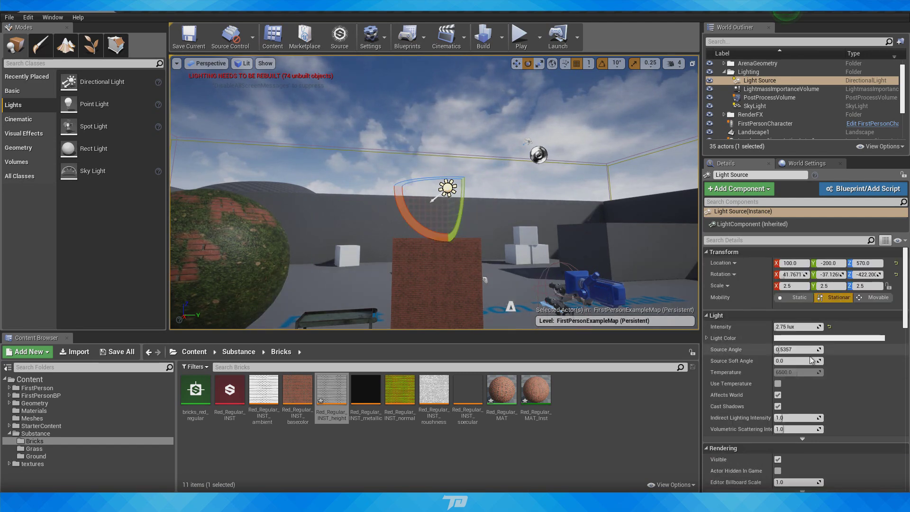
pyautogui.moveTo(796, 327)
pyautogui.mouseDown()
pyautogui.moveTo(806, 326)
pyautogui.moveTo(784, 326)
pyautogui.moveTo(815, 326)
pyautogui.moveTo(803, 326)
pyautogui.mouseUp()
pyautogui.moveTo(414, 192)
pyautogui.mouseDown(button='right')
pyautogui.moveTo(414, 206)
pyautogui.moveTo(414, 192)
pyautogui.mouseUp(button='right')
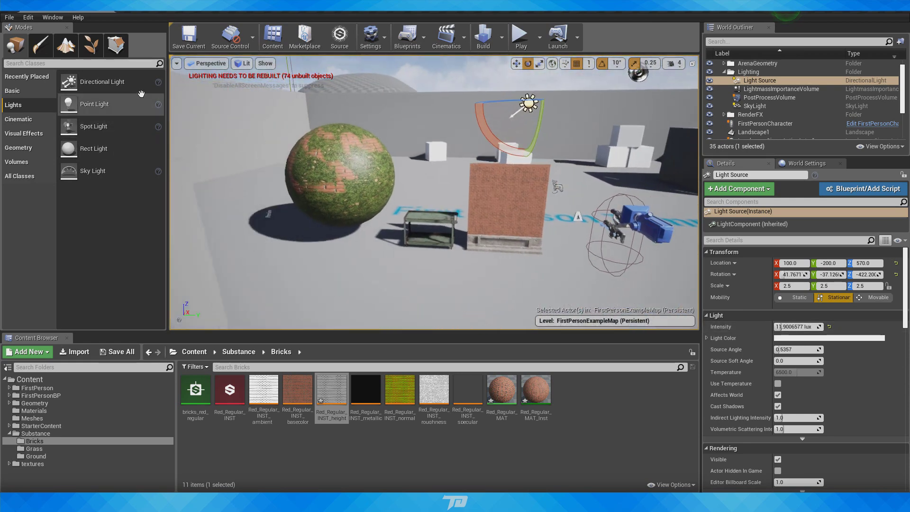
# Step: Place a point light on the floor by the sphere and raise it to about Z 342 in front of the mesh
pyautogui.moveTo(94, 104); pyautogui.dragTo(351, 264)
pyautogui.moveTo(351, 264); pyautogui.dragTo(312, 277, button='right')
pyautogui.press('w')
pyautogui.moveTo(402, 174); pyautogui.dragTo(401, 99)
pyautogui.moveTo(400, 99); pyautogui.dragTo(412, 84, button='right')
pyautogui.press('s')
pyautogui.press('w')
pyautogui.moveTo(470, 293); pyautogui.dragTo(498, 327, button='right')
# Step: Set the point light's intensity to about 12.06 cd and delete the light
pyautogui.moveTo(786, 326)
pyautogui.mouseDown()
pyautogui.moveTo(799, 327)
pyautogui.moveTo(790, 326)
pyautogui.mouseUp()
pyautogui.press('s')
pyautogui.moveTo(363, 166); pyautogui.dragTo(327, 165, button='right')
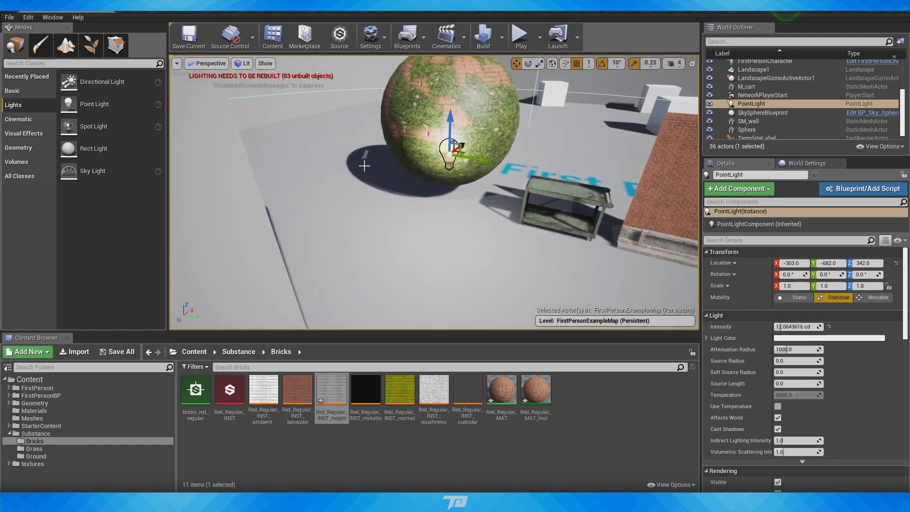
pyautogui.press('Delete')
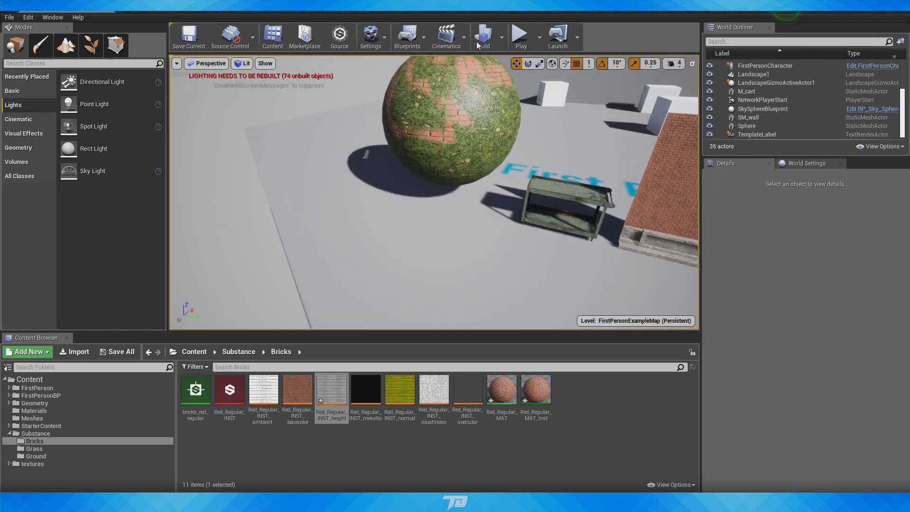
# Step: Place two point lights near the sphere, raise the first to Z 348, and delete both lights
pyautogui.click(427, 233)
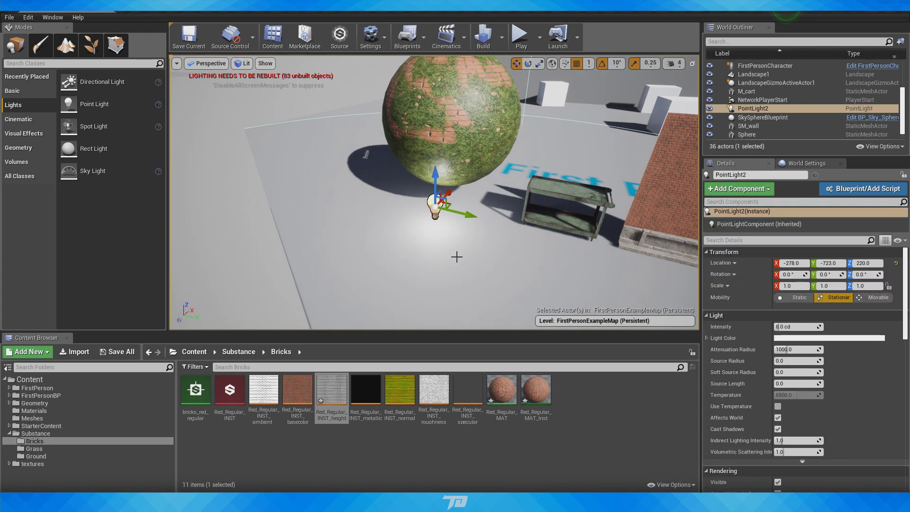
pyautogui.moveTo(441, 183); pyautogui.dragTo(439, 130)
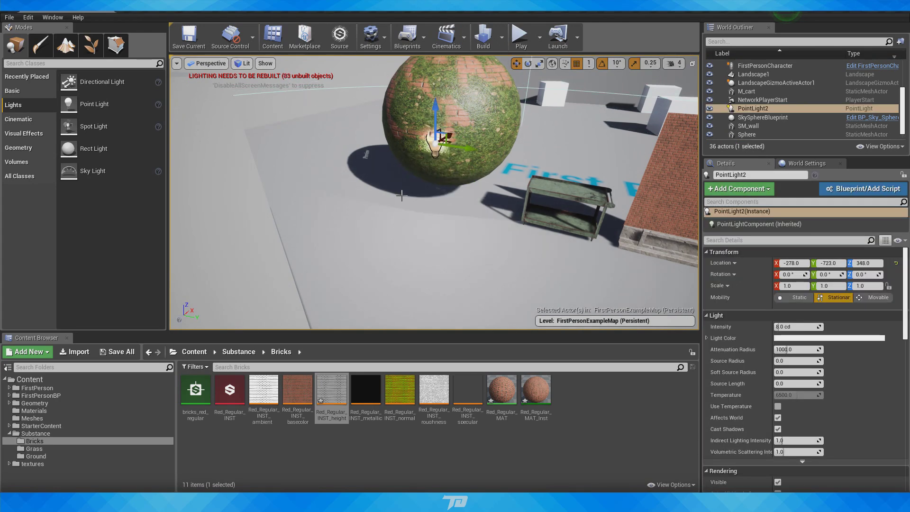
pyautogui.click(400, 194)
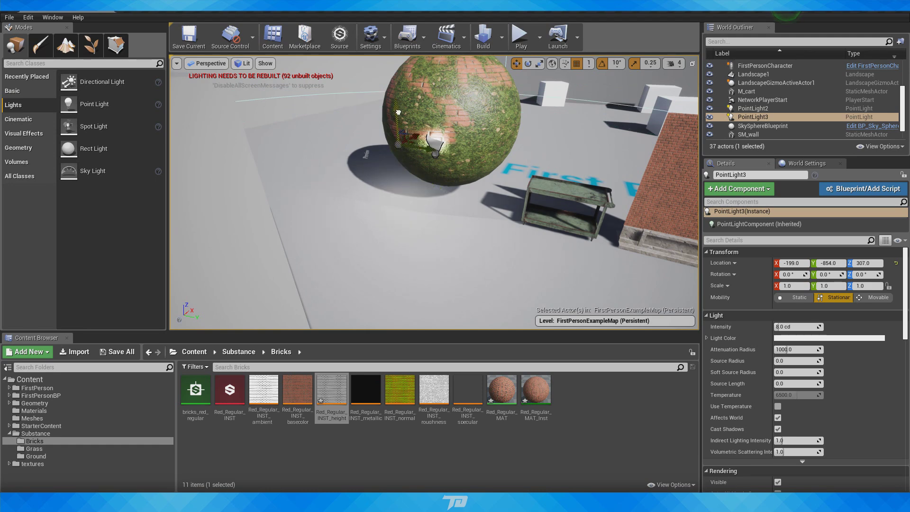
pyautogui.keyDown('ctrl'); pyautogui.click(753, 109); pyautogui.keyUp('ctrl')
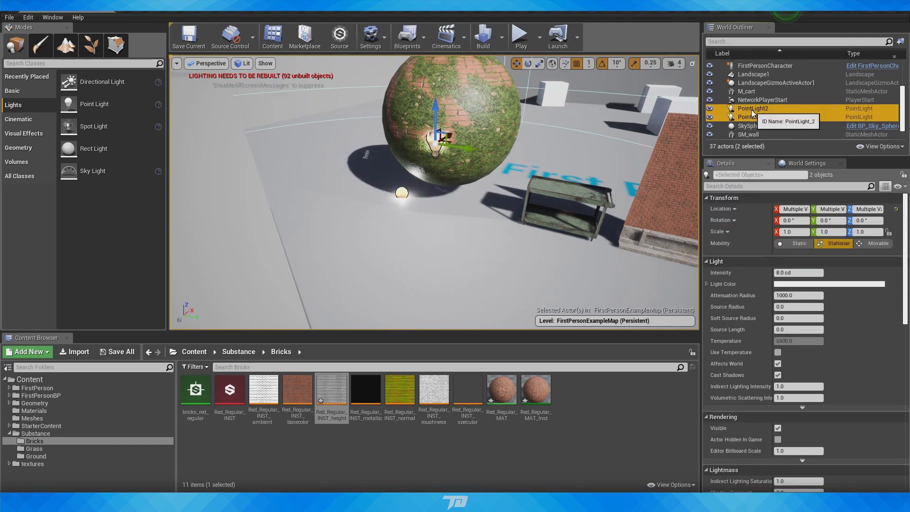
pyautogui.press('Delete')
# Step: Place a sky light on the floor in front of the sphere and delete it
pyautogui.moveTo(426, 190); pyautogui.dragTo(445, 166, button='right')
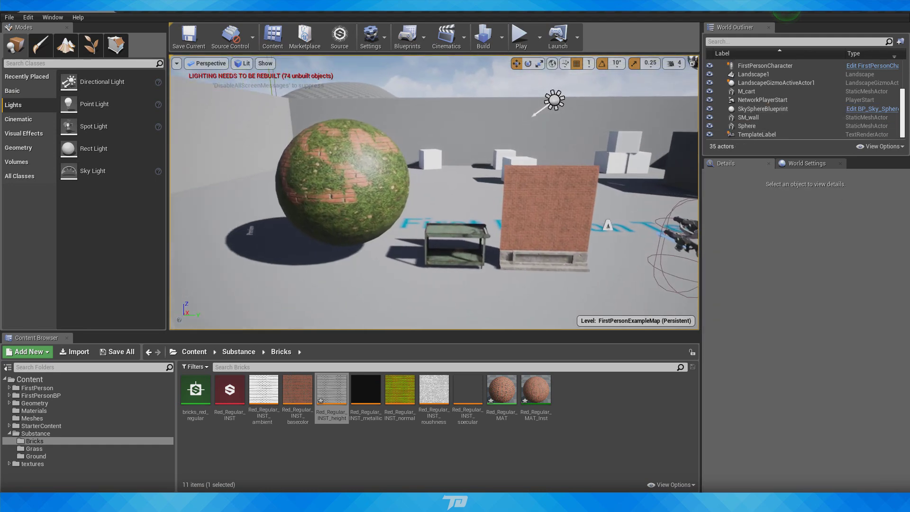
pyautogui.moveTo(94, 177); pyautogui.dragTo(322, 290)
pyautogui.press('Delete')
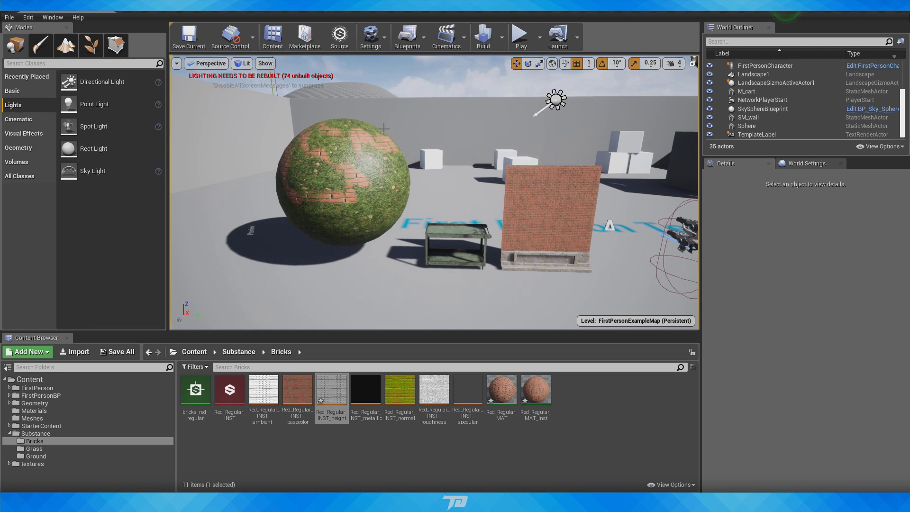
# Step: Try rotating the SM_wall brick wall by -10° about its vertical axis
pyautogui.press('w')
pyautogui.moveTo(383, 128)
pyautogui.mouseDown(button='right')
pyautogui.moveTo(374, 128)
pyautogui.moveTo(384, 129)
pyautogui.mouseUp(button='right')
pyautogui.press('s')
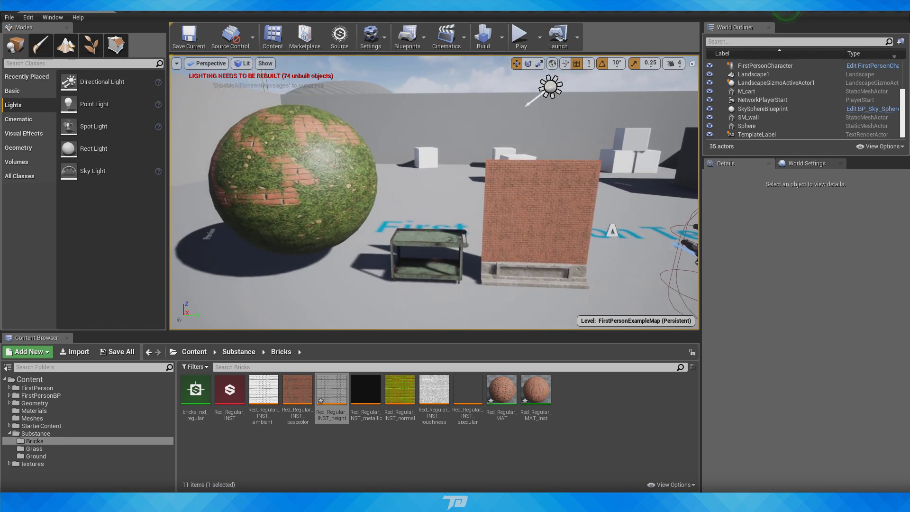
pyautogui.click(502, 283)
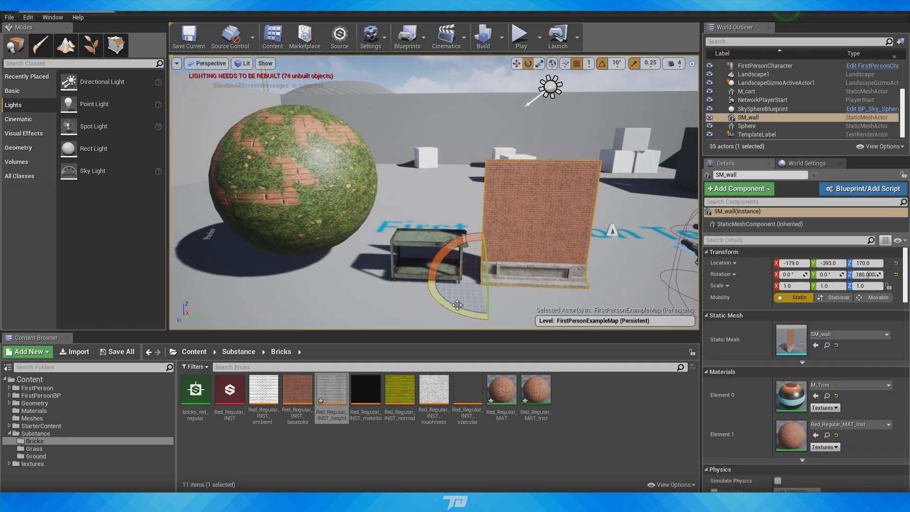
pyautogui.moveTo(457, 305)
pyautogui.mouseDown()
pyautogui.moveTo(487, 316)
pyautogui.moveTo(457, 305)
pyautogui.mouseUp()
pyautogui.press('d')
pyautogui.press('w')
pyautogui.moveTo(457, 305); pyautogui.dragTo(331, 327, button='right')
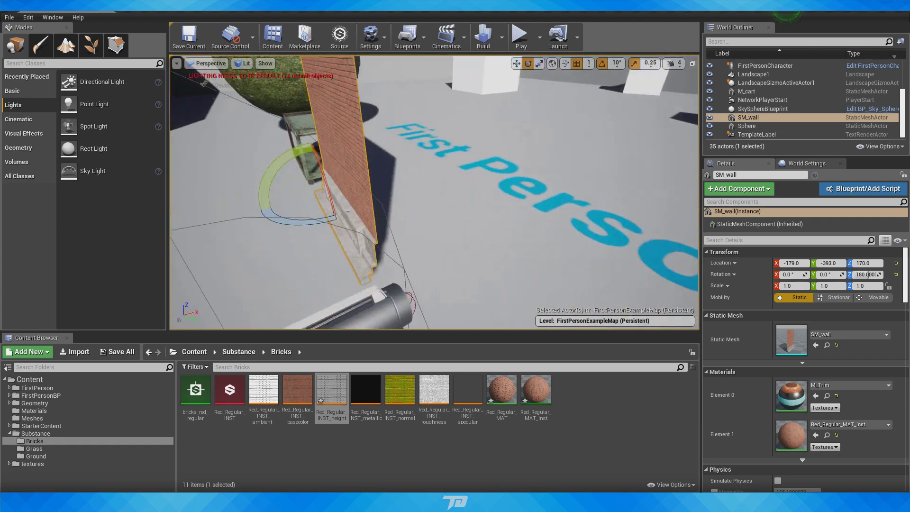
pyautogui.press('d')
pyautogui.moveTo(431, 204); pyautogui.dragTo(401, 204, button='right')
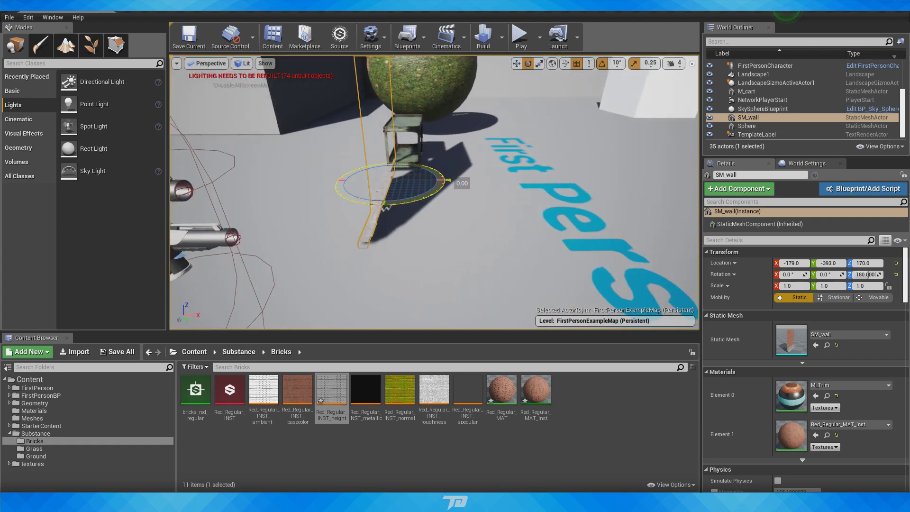
pyautogui.moveTo(448, 180); pyautogui.dragTo(418, 199)
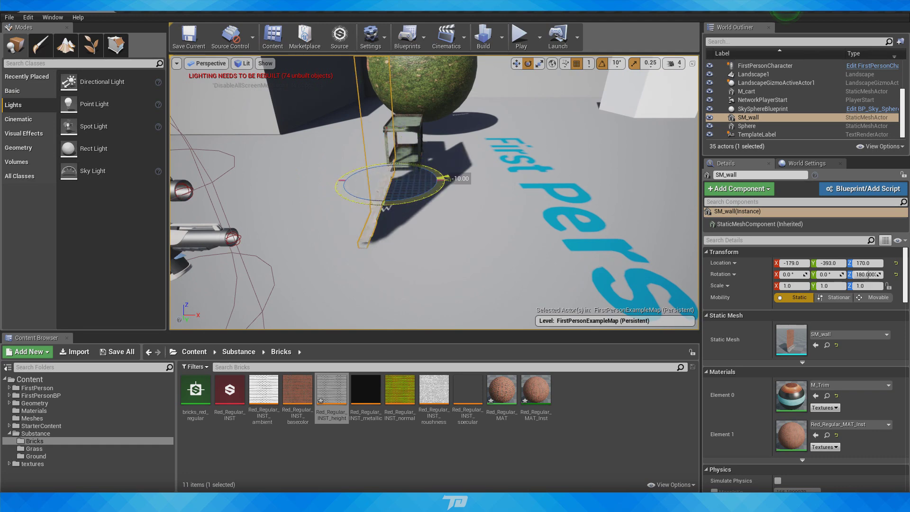
pyautogui.press('a')
pyautogui.moveTo(419, 200); pyautogui.dragTo(448, 194, button='right')
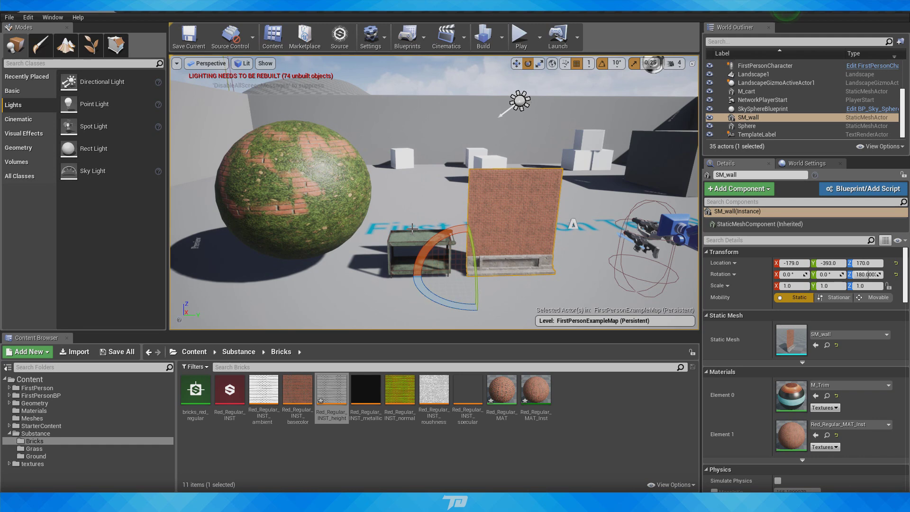
# Step: Examine the painted sphere and the M_cart mesh up close, including the cart's surface and shadows
pyautogui.click(297, 181)
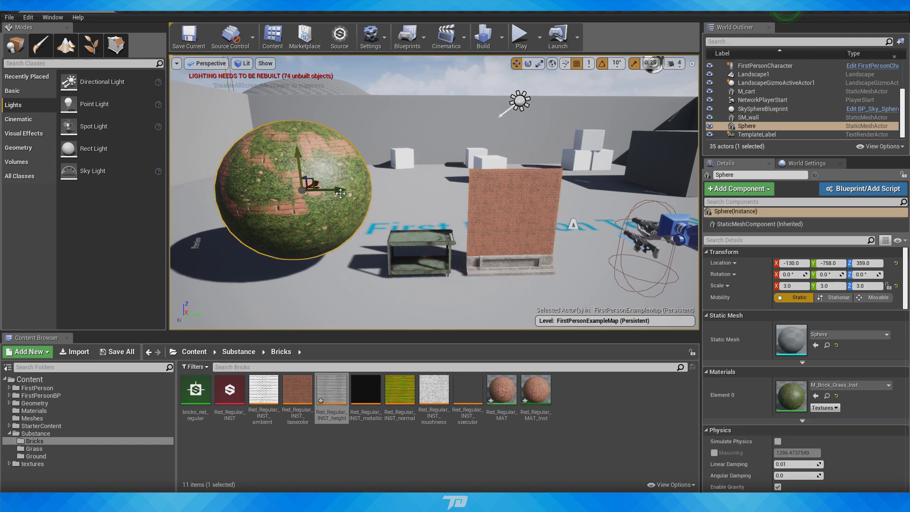
pyautogui.moveTo(455, 184); pyautogui.dragTo(463, 190, button='right')
pyautogui.press('w')
pyautogui.click(463, 190)
pyautogui.press('f')
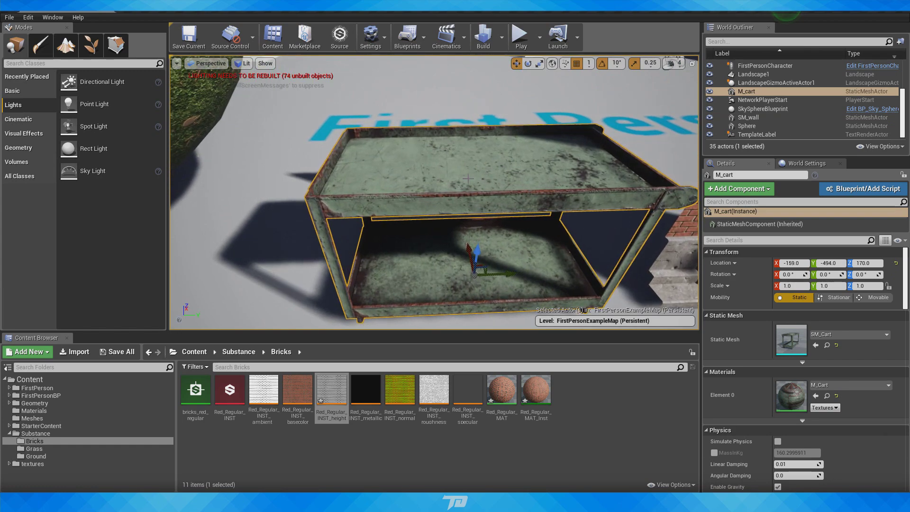
pyautogui.press('w')
pyautogui.moveTo(537, 150); pyautogui.dragTo(539, 87, button='right')
pyautogui.press('s')
pyautogui.press('w')
pyautogui.press('s')
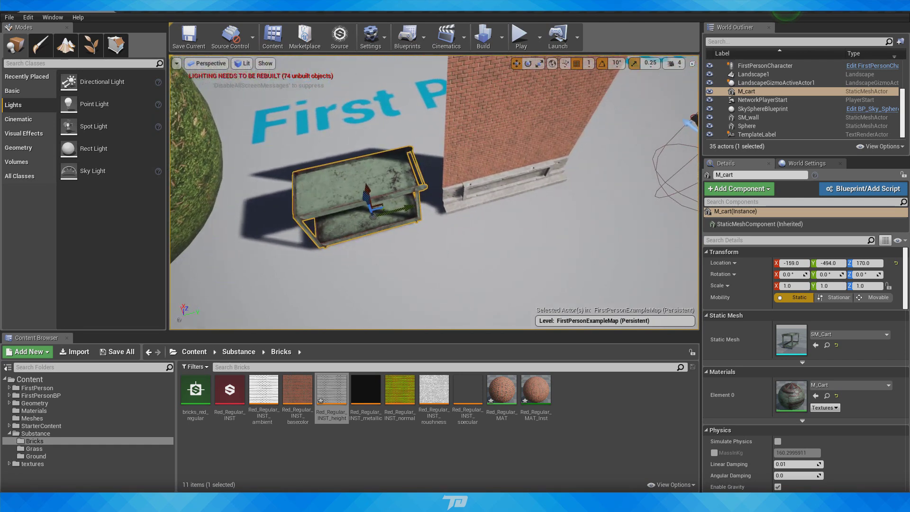
# Step: Look through the lighting build options and set M_cart's mobility to Movable
pyautogui.click(500, 46)
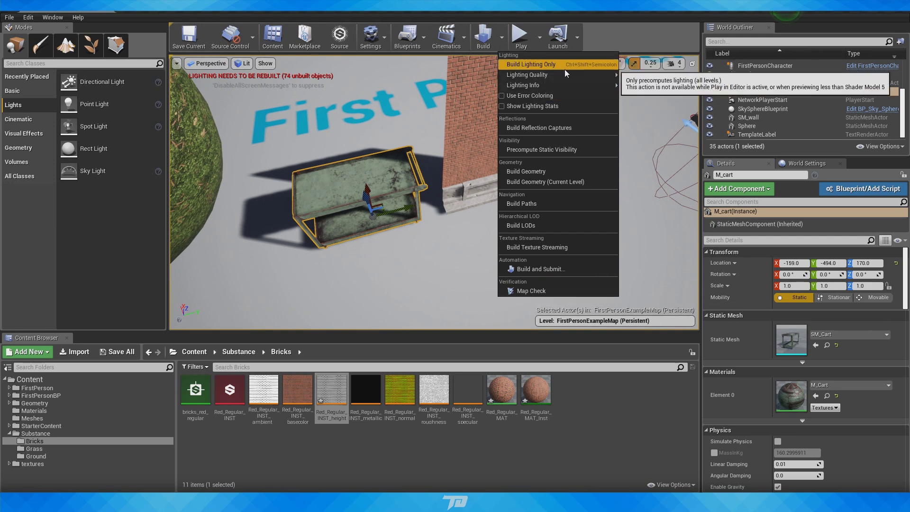
pyautogui.moveTo(481, 121); pyautogui.dragTo(480, 110, button='right')
pyautogui.press('w')
pyautogui.moveTo(356, 173); pyautogui.dragTo(332, 173, button='right')
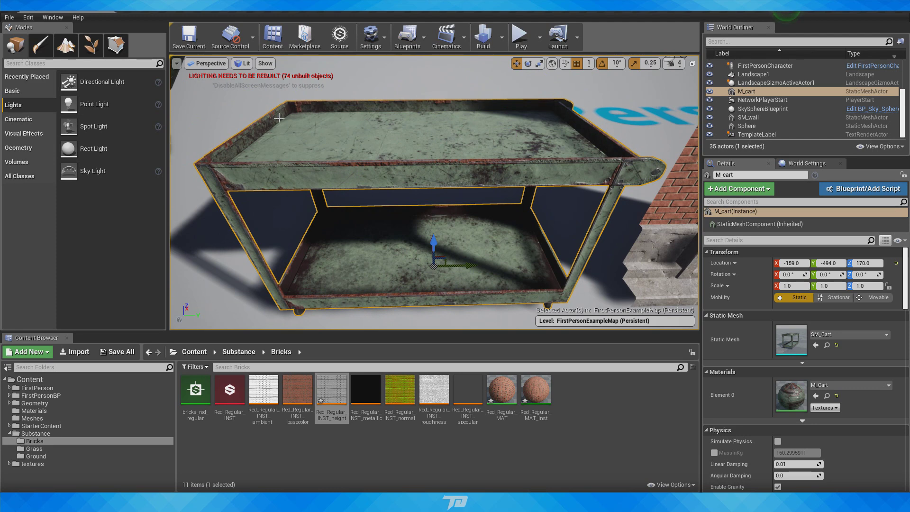
pyautogui.press('Escape')
pyautogui.click(396, 150)
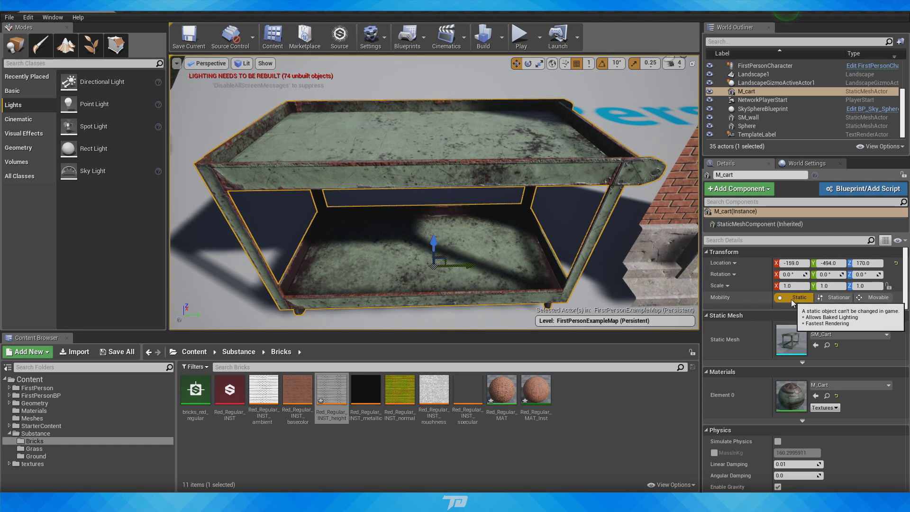
pyautogui.click(879, 297)
pyautogui.scroll(-5, 367, 152)
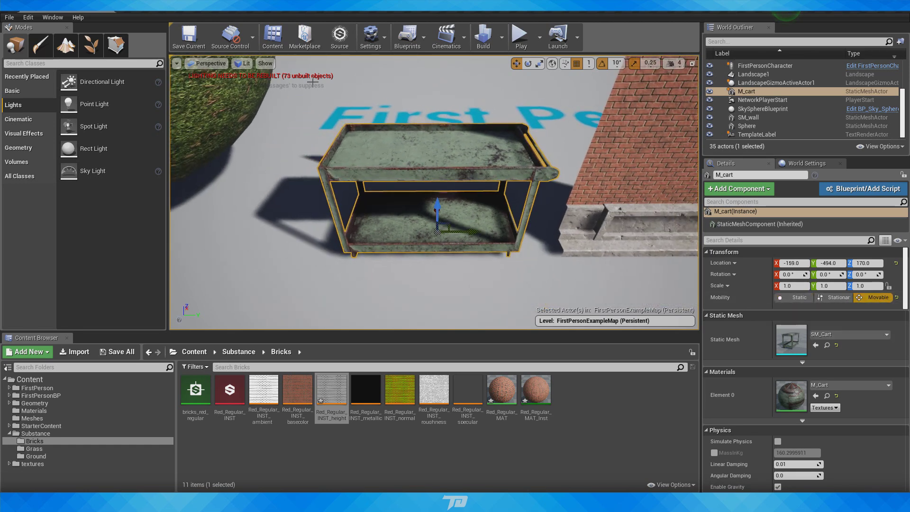
# Step: Move M_cart to about X -137, Y -511 and set its mobility to Static
pyautogui.moveTo(477, 236); pyautogui.dragTo(448, 220)
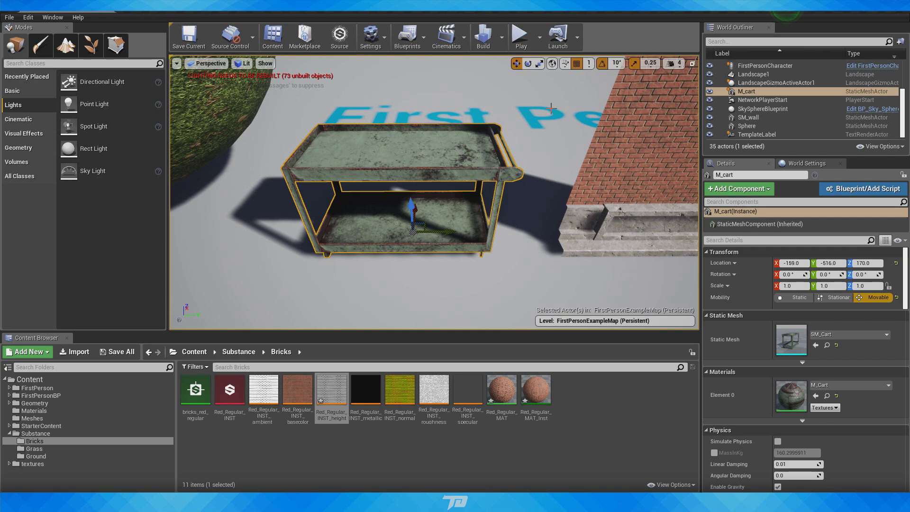
pyautogui.moveTo(521, 141)
pyautogui.mouseDown(button='right')
pyautogui.moveTo(503, 133)
pyautogui.moveTo(516, 144)
pyautogui.mouseUp(button='right')
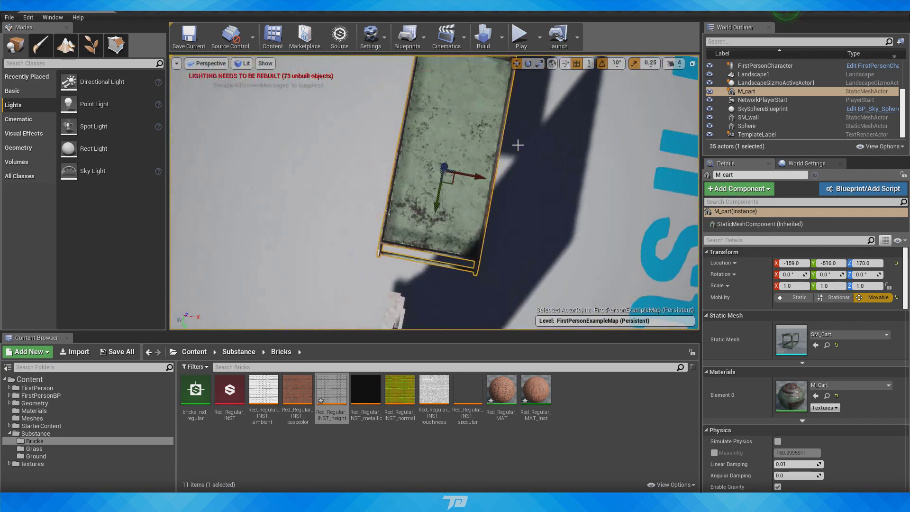
pyautogui.scroll(-3, 516, 144)
pyautogui.moveTo(462, 176); pyautogui.dragTo(495, 191)
pyautogui.moveTo(534, 191)
pyautogui.mouseDown(button='right')
pyautogui.moveTo(559, 164)
pyautogui.moveTo(535, 191)
pyautogui.mouseUp(button='right')
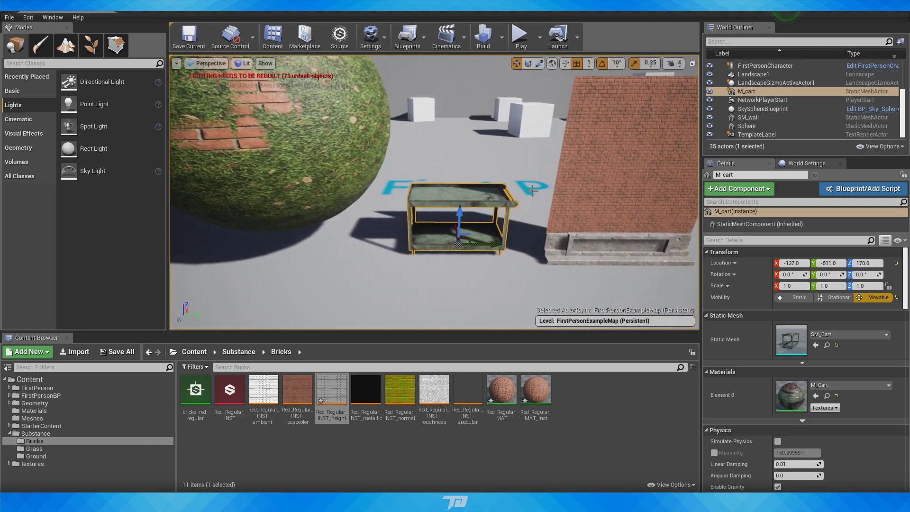
pyautogui.scroll(6, 419, 196)
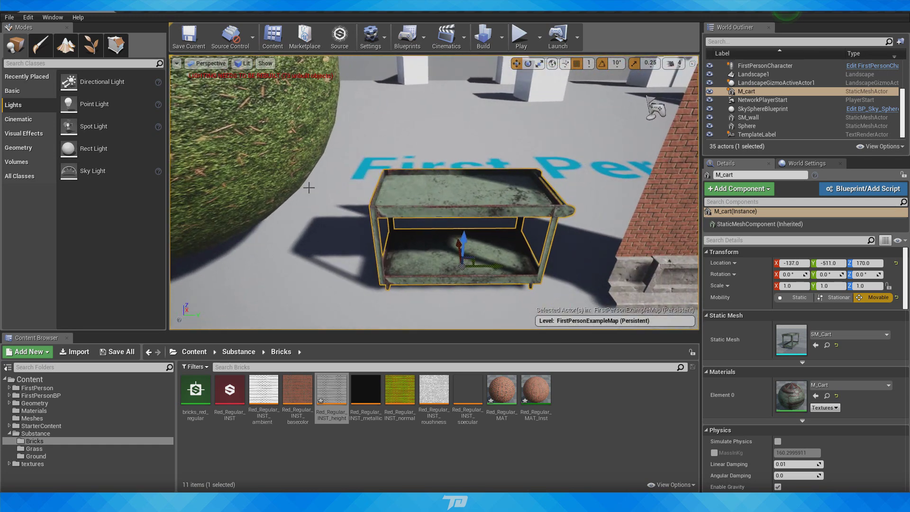
pyautogui.click(798, 297)
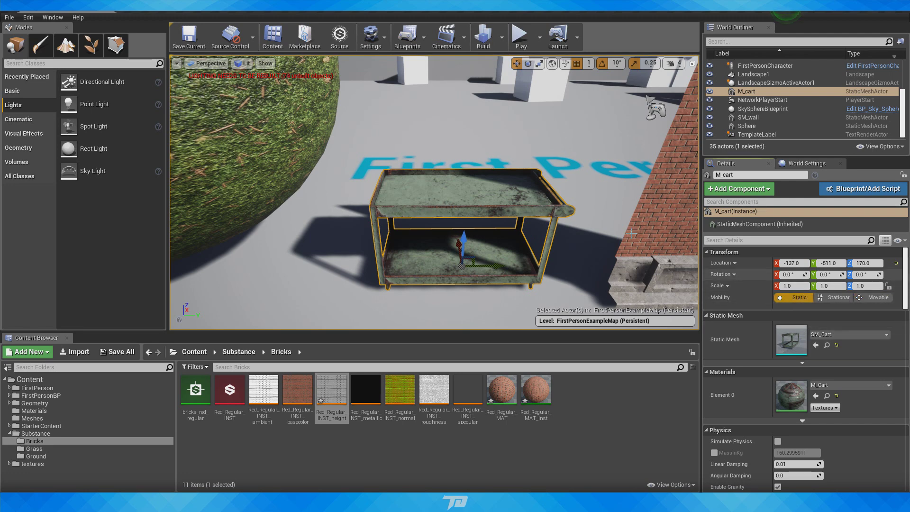
# Step: Look over the lighting quality and lighting info options for the build, and deselect the cart
pyautogui.click(501, 38)
pyautogui.moveTo(610, 75)
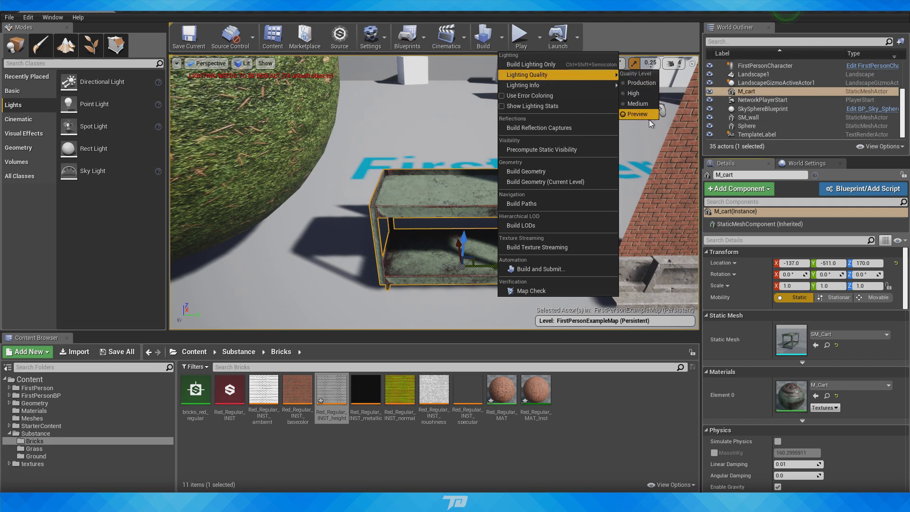
pyautogui.click(653, 104)
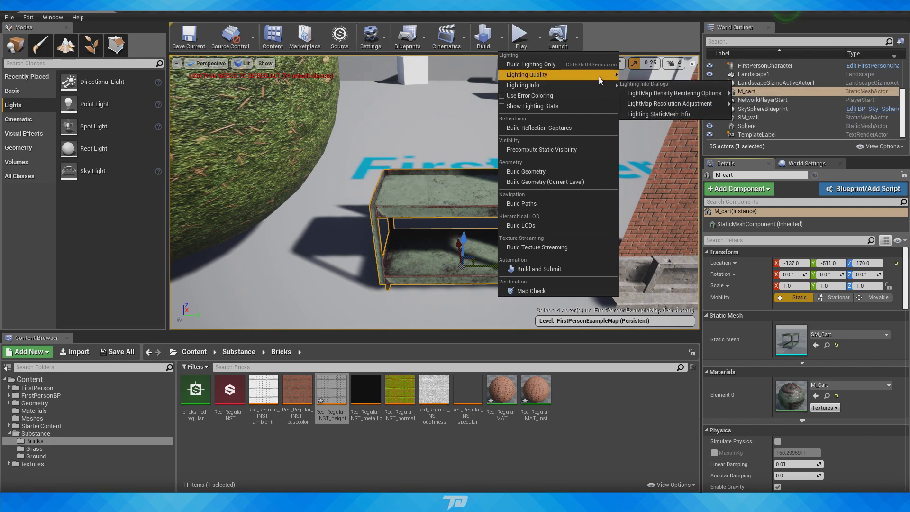
pyautogui.press('s')
pyautogui.moveTo(321, 191); pyautogui.dragTo(331, 180, button='right')
pyautogui.press('d')
pyautogui.press('Escape')
pyautogui.press('s')
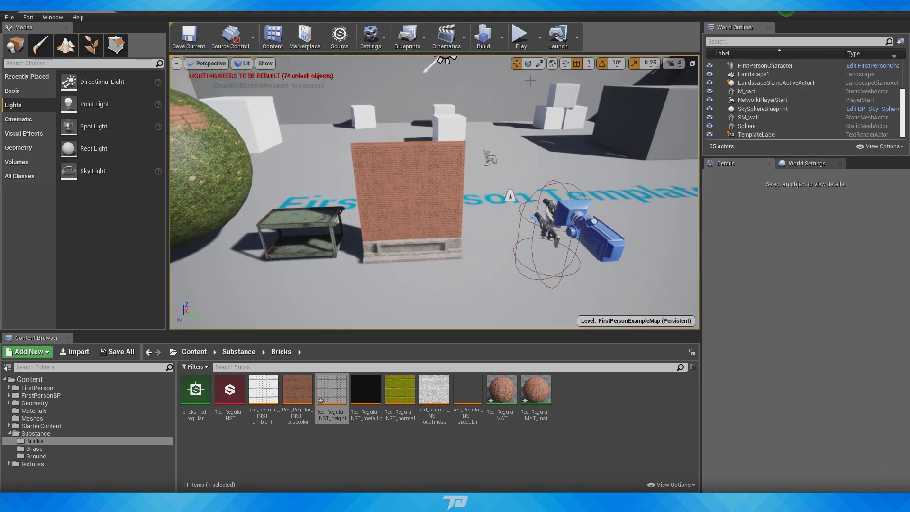
# Step: Start a full build of the level, including its lighting and navigation
pyautogui.click(502, 36)
pyautogui.click(483, 39)
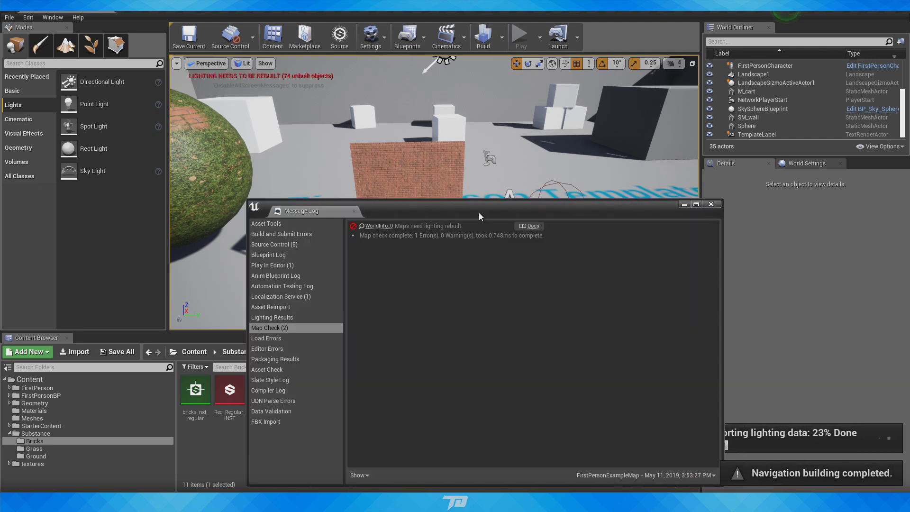
# Step: Move the Message Log window aside and close it while the lighting builds
pyautogui.moveTo(478, 211); pyautogui.dragTo(436, 191)
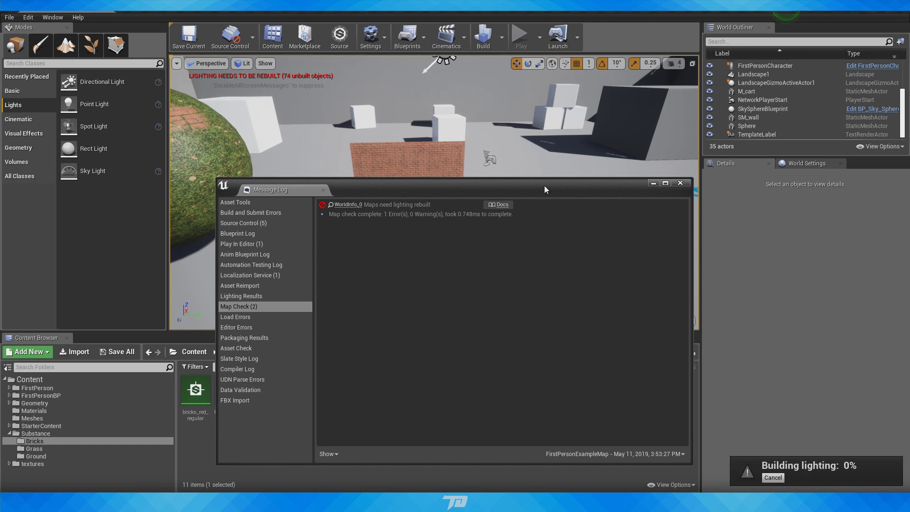
pyautogui.moveTo(544, 186); pyautogui.dragTo(404, 249)
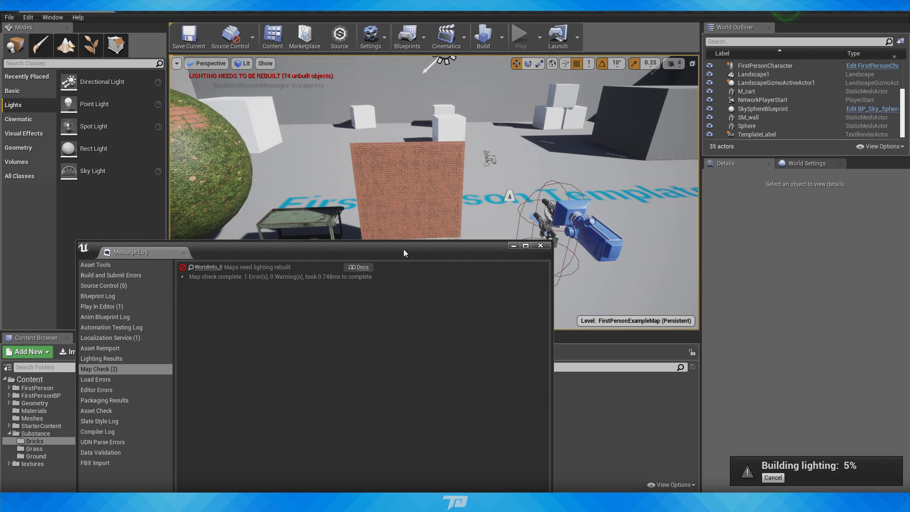
pyautogui.click(541, 246)
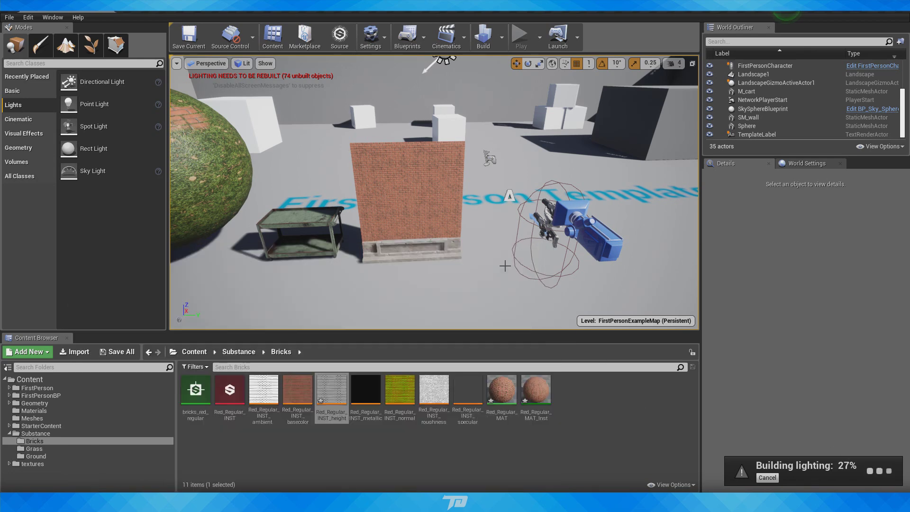
# Step: Select the directional light above the brick wall
pyautogui.moveTo(505, 266); pyautogui.dragTo(432, 93, button='right')
pyautogui.click(452, 99)
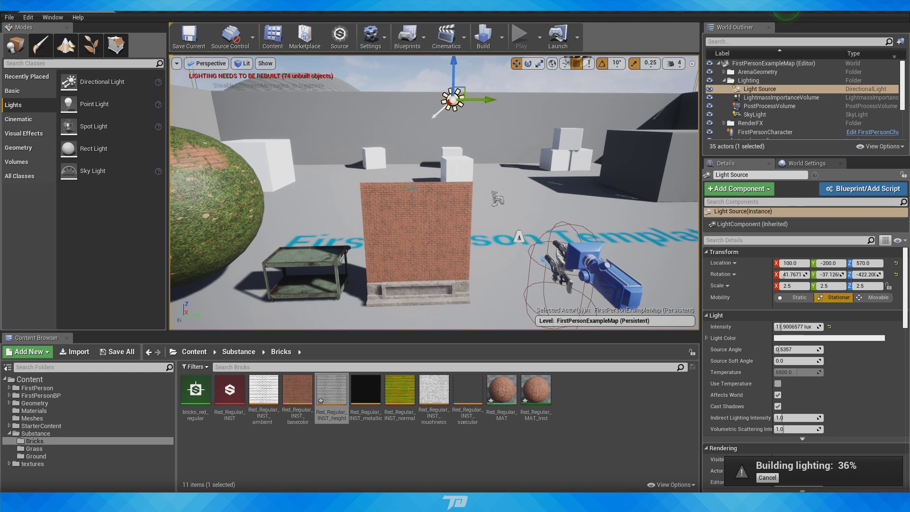
pyautogui.moveTo(480, 146)
pyautogui.mouseDown(button='right')
pyautogui.moveTo(466, 189)
pyautogui.moveTo(483, 192)
pyautogui.moveTo(467, 206)
pyautogui.moveTo(477, 138)
pyautogui.mouseUp(button='right')
pyautogui.press('w')
pyautogui.press('s')
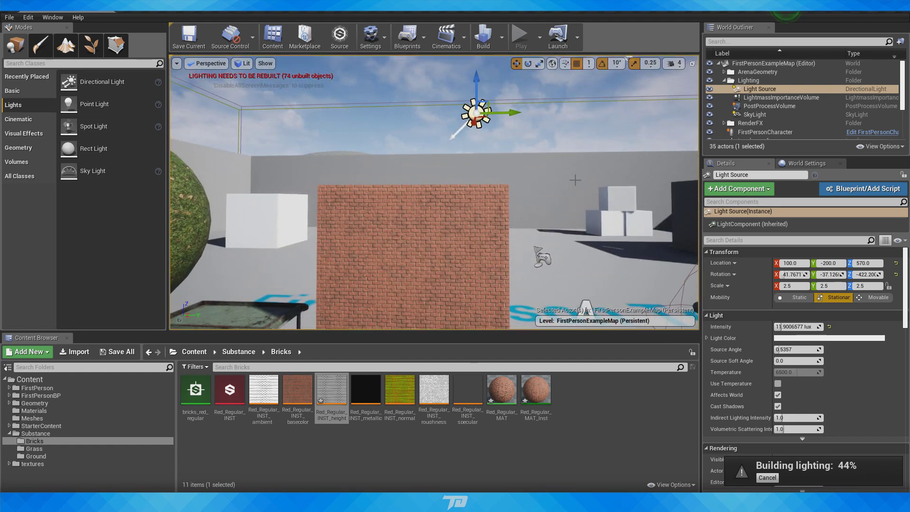
# Step: Examine the stacked cubes and the preview shadows on the floor and walls while the lighting builds
pyautogui.moveTo(575, 180); pyautogui.dragTo(611, 190, button='right')
pyautogui.press('w')
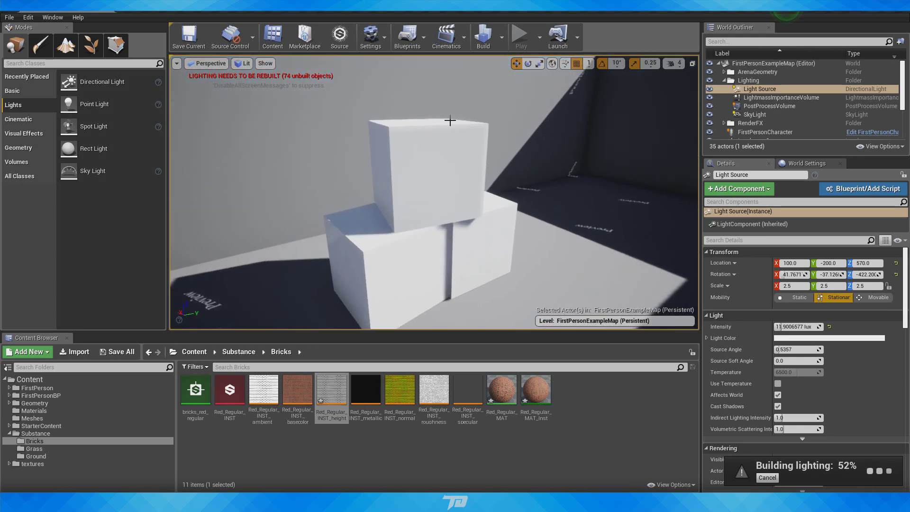
pyautogui.moveTo(403, 183); pyautogui.dragTo(422, 189, button='right')
pyautogui.press('w')
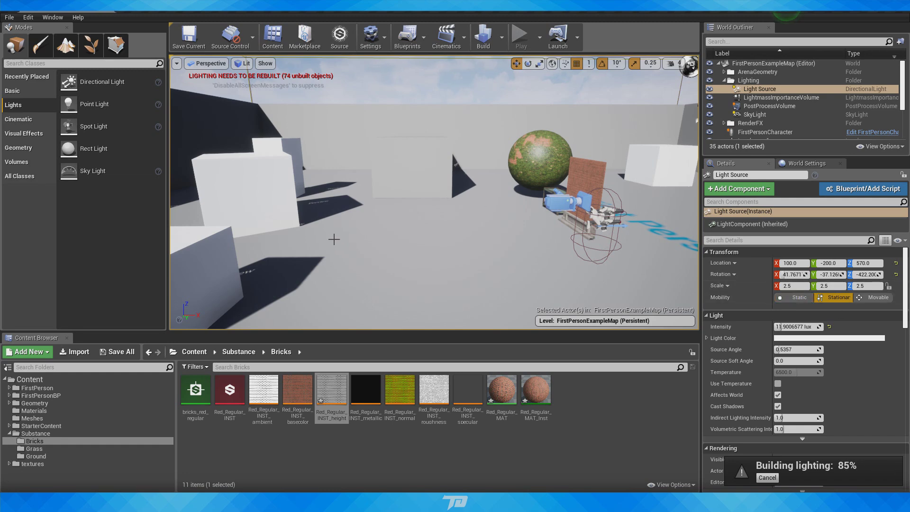
pyautogui.moveTo(334, 239); pyautogui.dragTo(545, 244, button='right')
pyautogui.press('w')
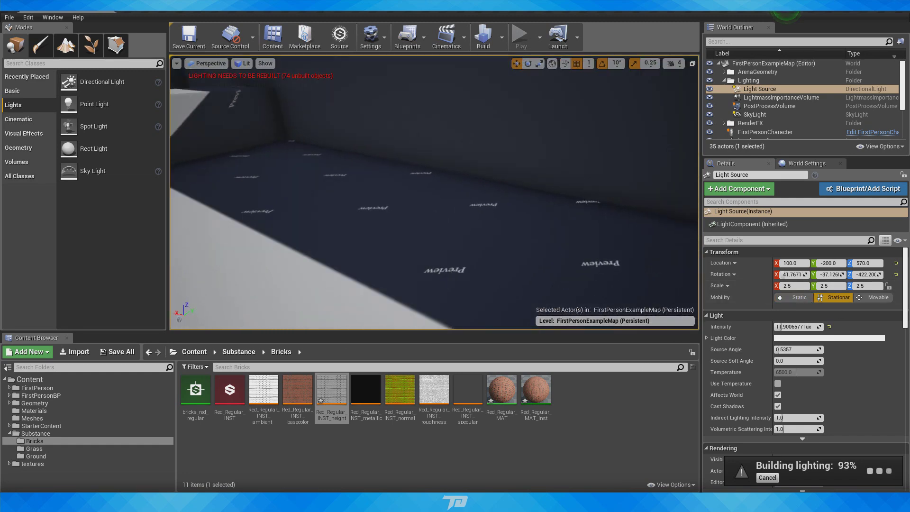
pyautogui.moveTo(364, 246)
pyautogui.mouseDown(button='right')
pyautogui.moveTo(366, 284)
pyautogui.moveTo(363, 245)
pyautogui.mouseUp(button='right')
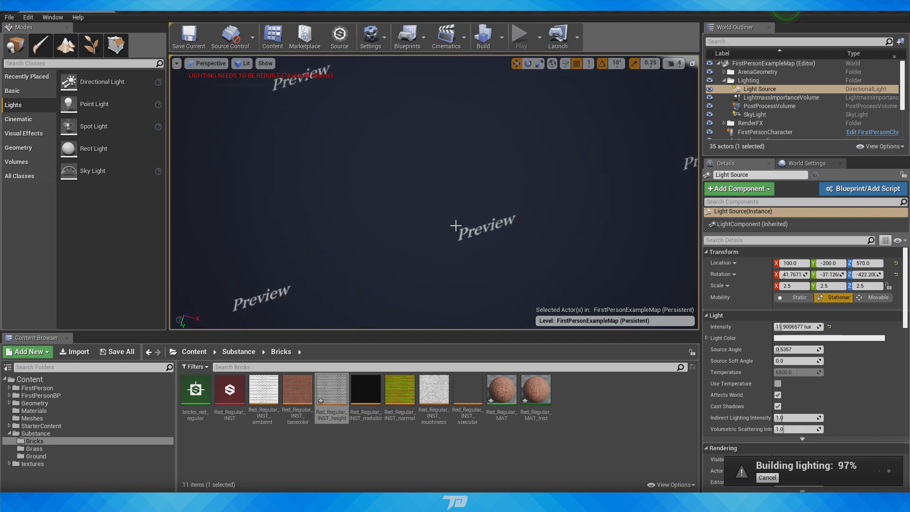
pyautogui.moveTo(464, 219); pyautogui.dragTo(488, 185, button='right')
pyautogui.moveTo(360, 270); pyautogui.dragTo(379, 268, button='right')
pyautogui.moveTo(501, 164); pyautogui.dragTo(536, 164, button='right')
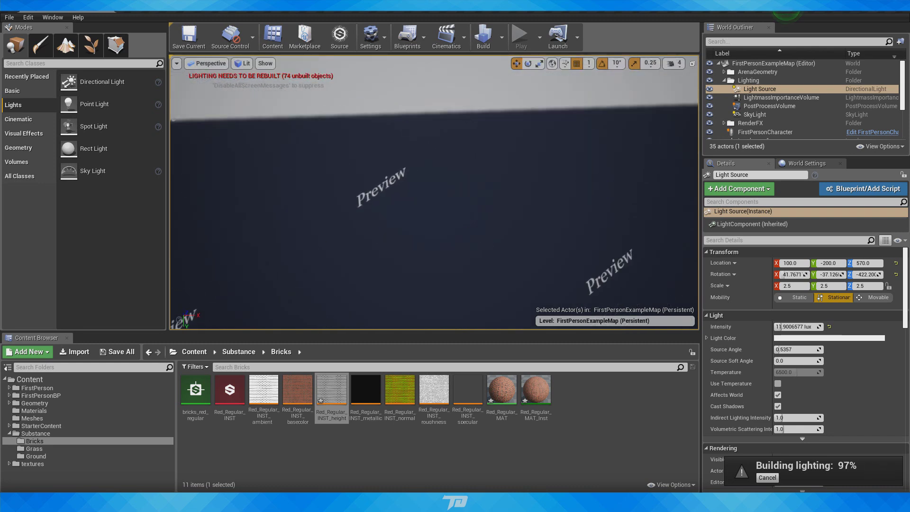
pyautogui.moveTo(365, 227); pyautogui.dragTo(372, 221, button='right')
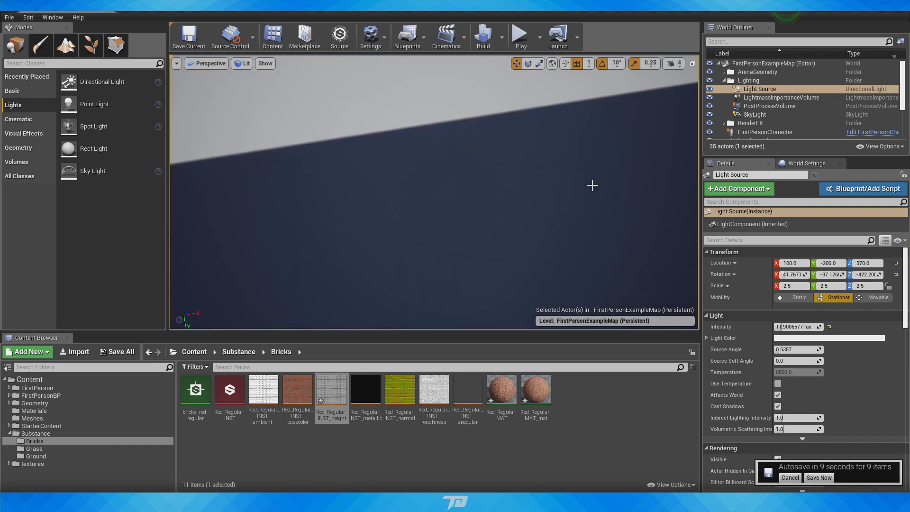
# Step: Inspect the edge of the built shadow and look over the lighting quality levels for the build
pyautogui.moveTo(585, 174); pyautogui.dragTo(680, 170, button='right')
pyautogui.moveTo(465, 224); pyautogui.dragTo(478, 107, button='right')
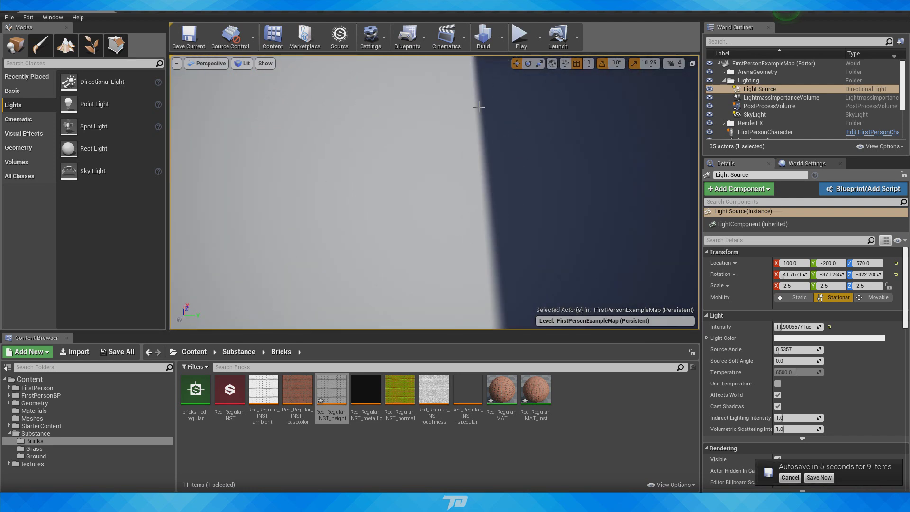
pyautogui.click(501, 37)
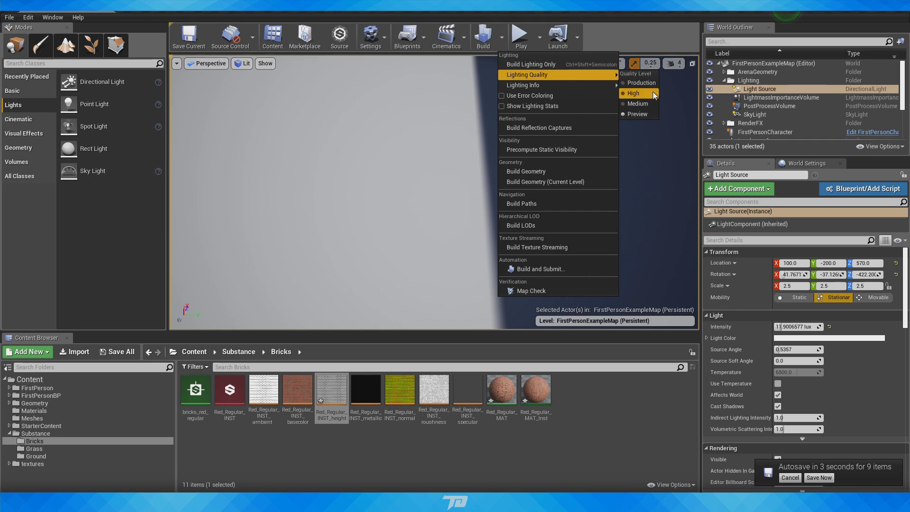
# Step: Examine the baked shadows on the cart's lower shelf up close
pyautogui.moveTo(445, 161); pyautogui.dragTo(256, 176, button='right')
pyautogui.press('w')
pyautogui.press('w')
pyautogui.moveTo(419, 217); pyautogui.dragTo(476, 233, button='right')
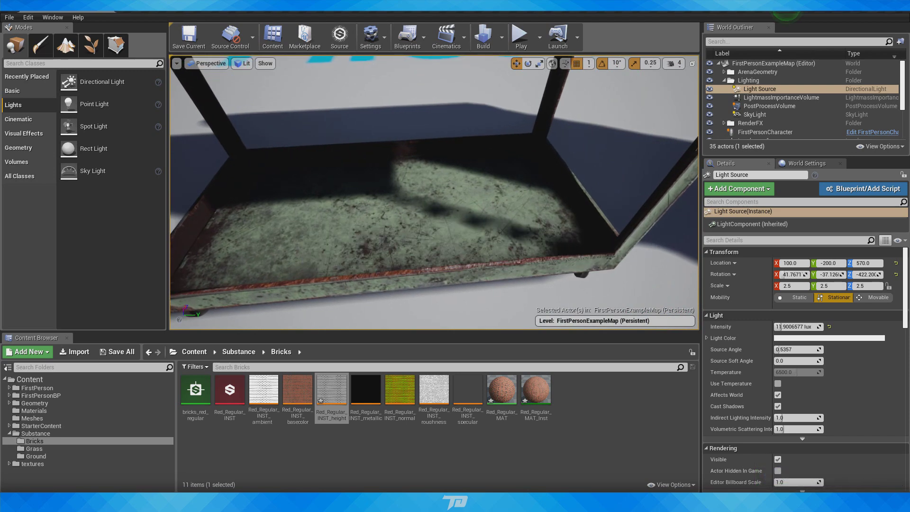
# Step: Open the cart's static mesh asset and filter its details by "light" to examine the lightmap settings
pyautogui.click(489, 235)
pyautogui.doubleClick(791, 341)
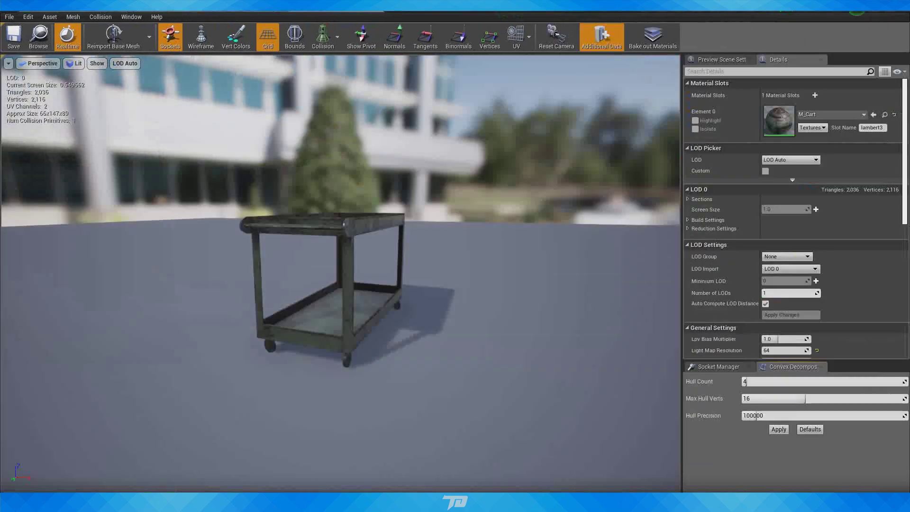
pyautogui.click(772, 71)
pyautogui.write('light')
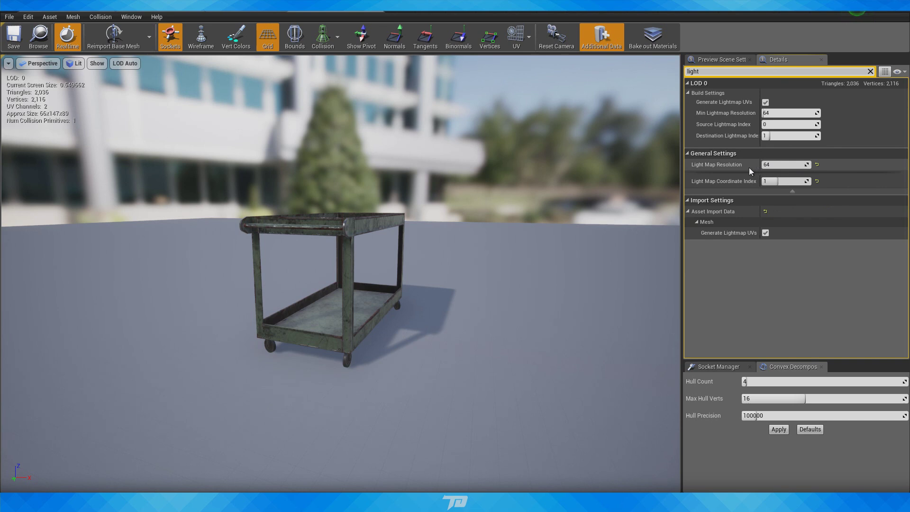
pyautogui.moveTo(568, 213); pyautogui.dragTo(367, 215, button='right')
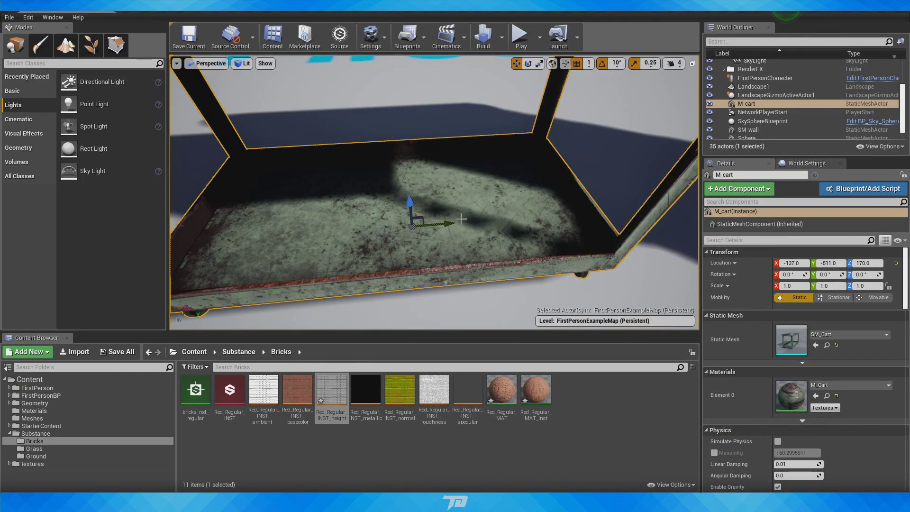
# Step: Back in the level, select the directional light and look through its Lightmass and other light settings
pyautogui.scroll(-10, 421, 201)
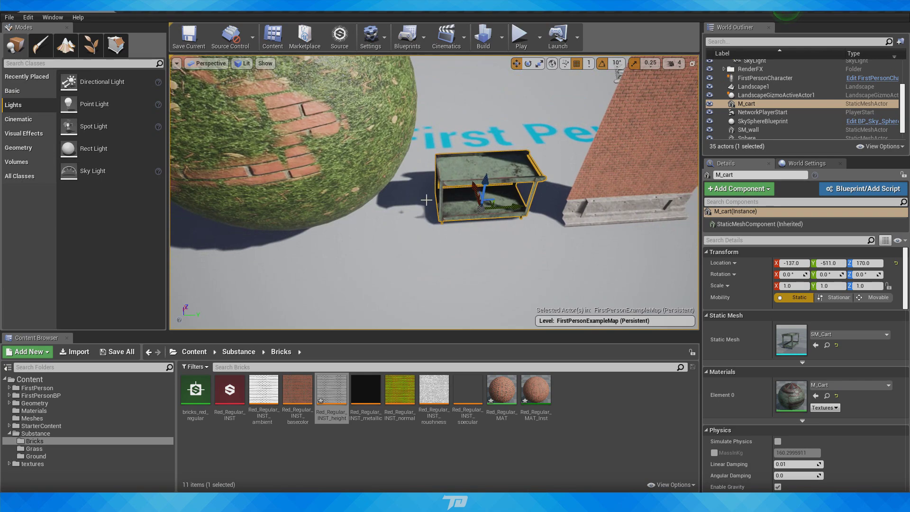
pyautogui.moveTo(439, 232); pyautogui.dragTo(427, 201, button='right')
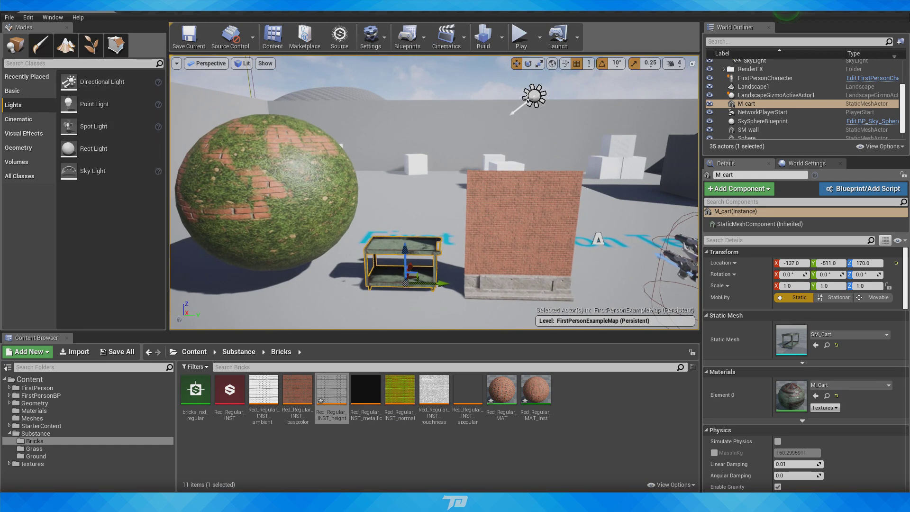
pyautogui.click(533, 94)
pyautogui.scroll(-10, 825, 371)
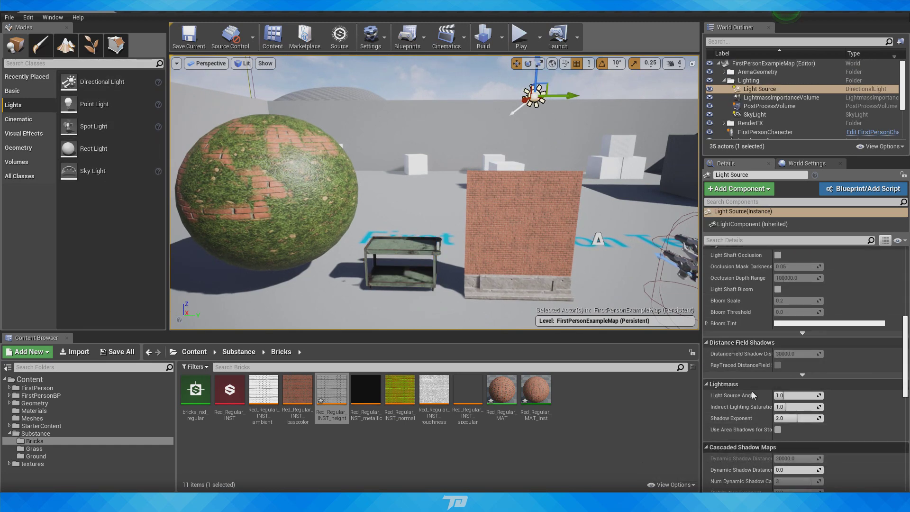
pyautogui.scroll(4, 815, 417)
pyautogui.scroll(6, 786, 422)
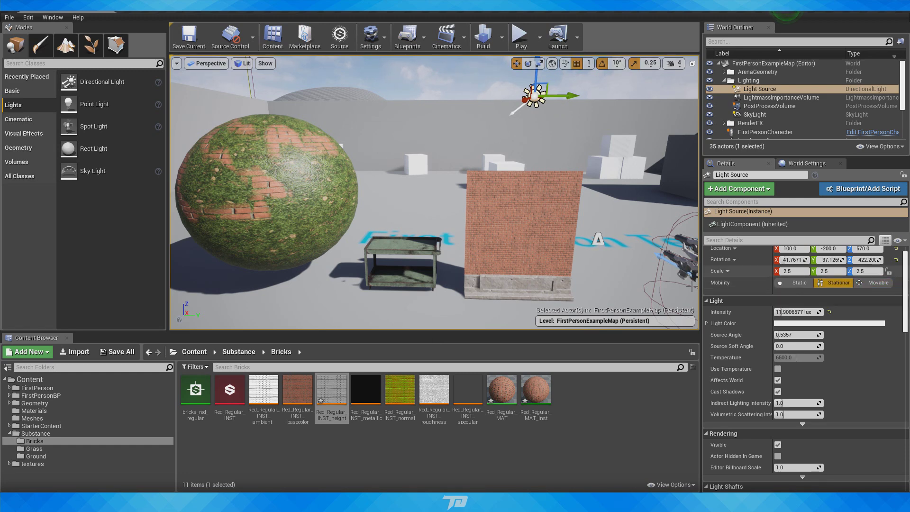
pyautogui.press('s')
pyautogui.moveTo(611, 247)
pyautogui.mouseDown(button='right')
pyautogui.moveTo(635, 227)
pyautogui.moveTo(619, 245)
pyautogui.mouseUp(button='right')
pyautogui.press('w')
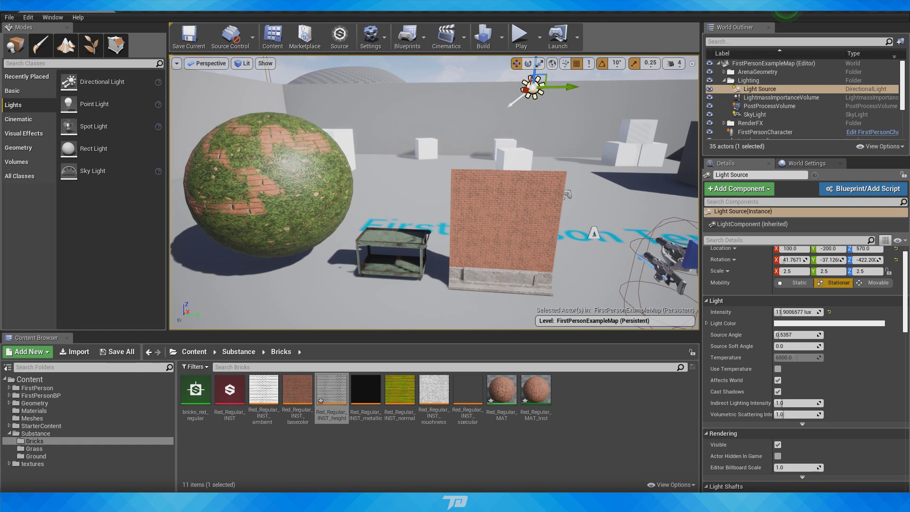
pyautogui.moveTo(423, 180); pyautogui.dragTo(410, 205, button='right')
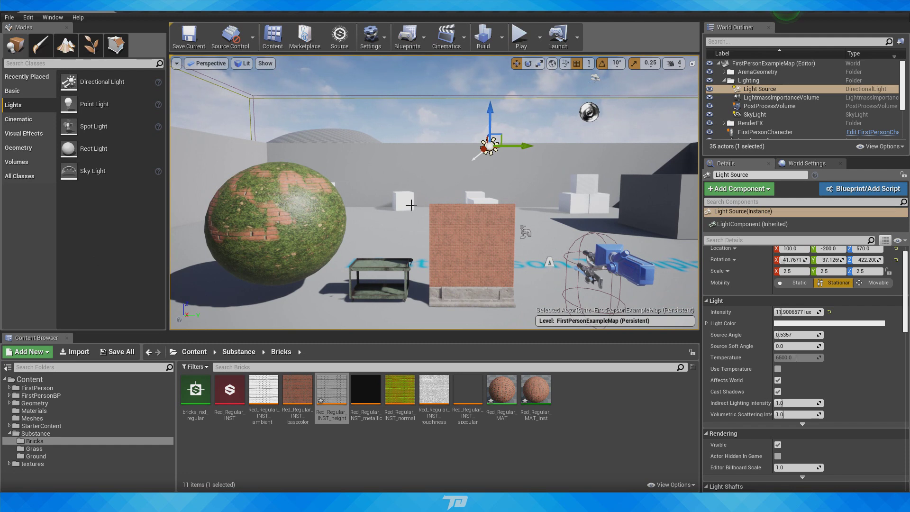
pyautogui.moveTo(386, 156); pyautogui.dragTo(428, 165, button='right')
pyautogui.press('s')
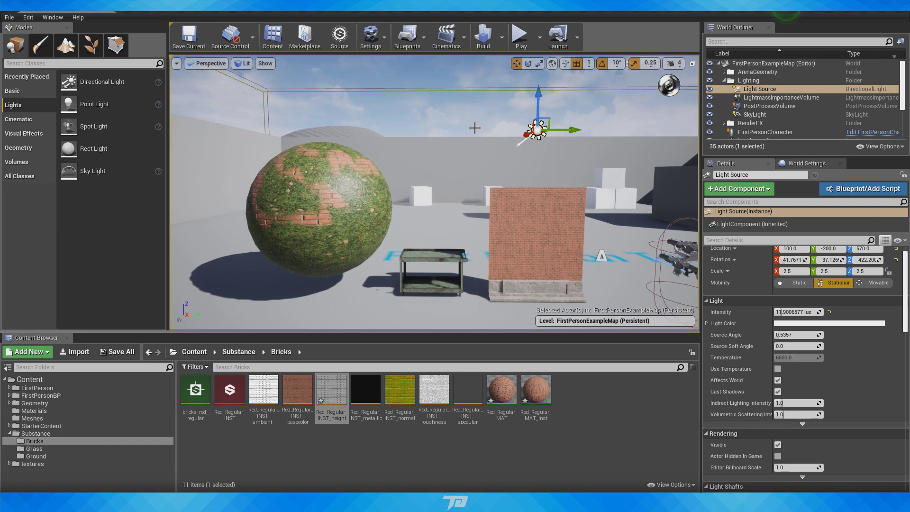
pyautogui.moveTo(446, 172); pyautogui.dragTo(445, 172, button='middle')
pyautogui.press('w')
pyautogui.moveTo(446, 171); pyautogui.dragTo(435, 154, button='right')
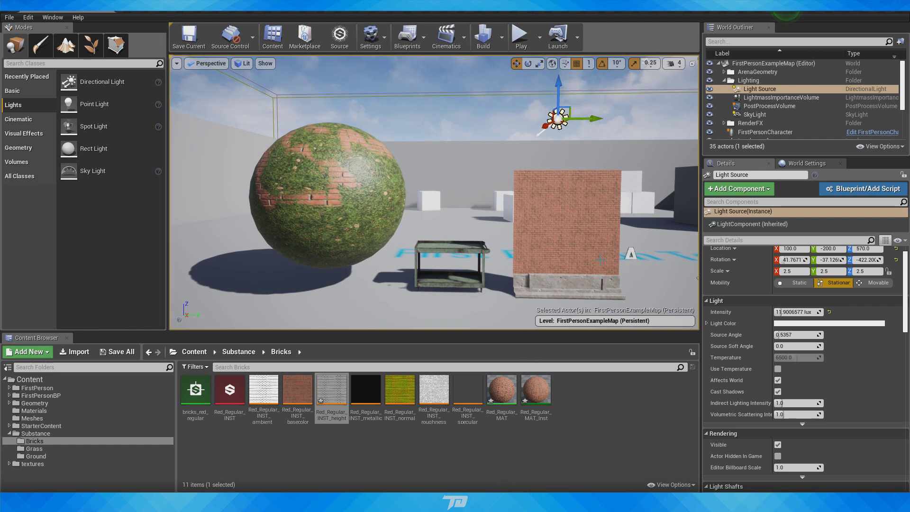
pyautogui.moveTo(499, 502)
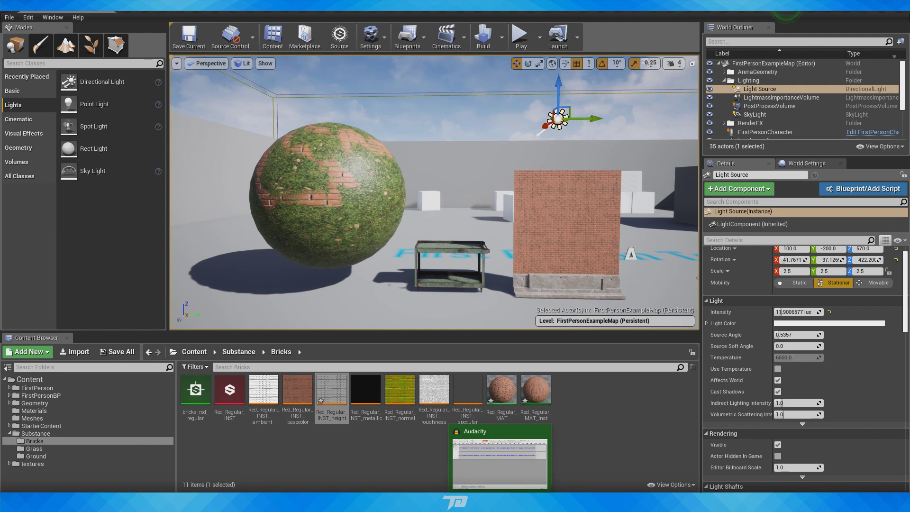